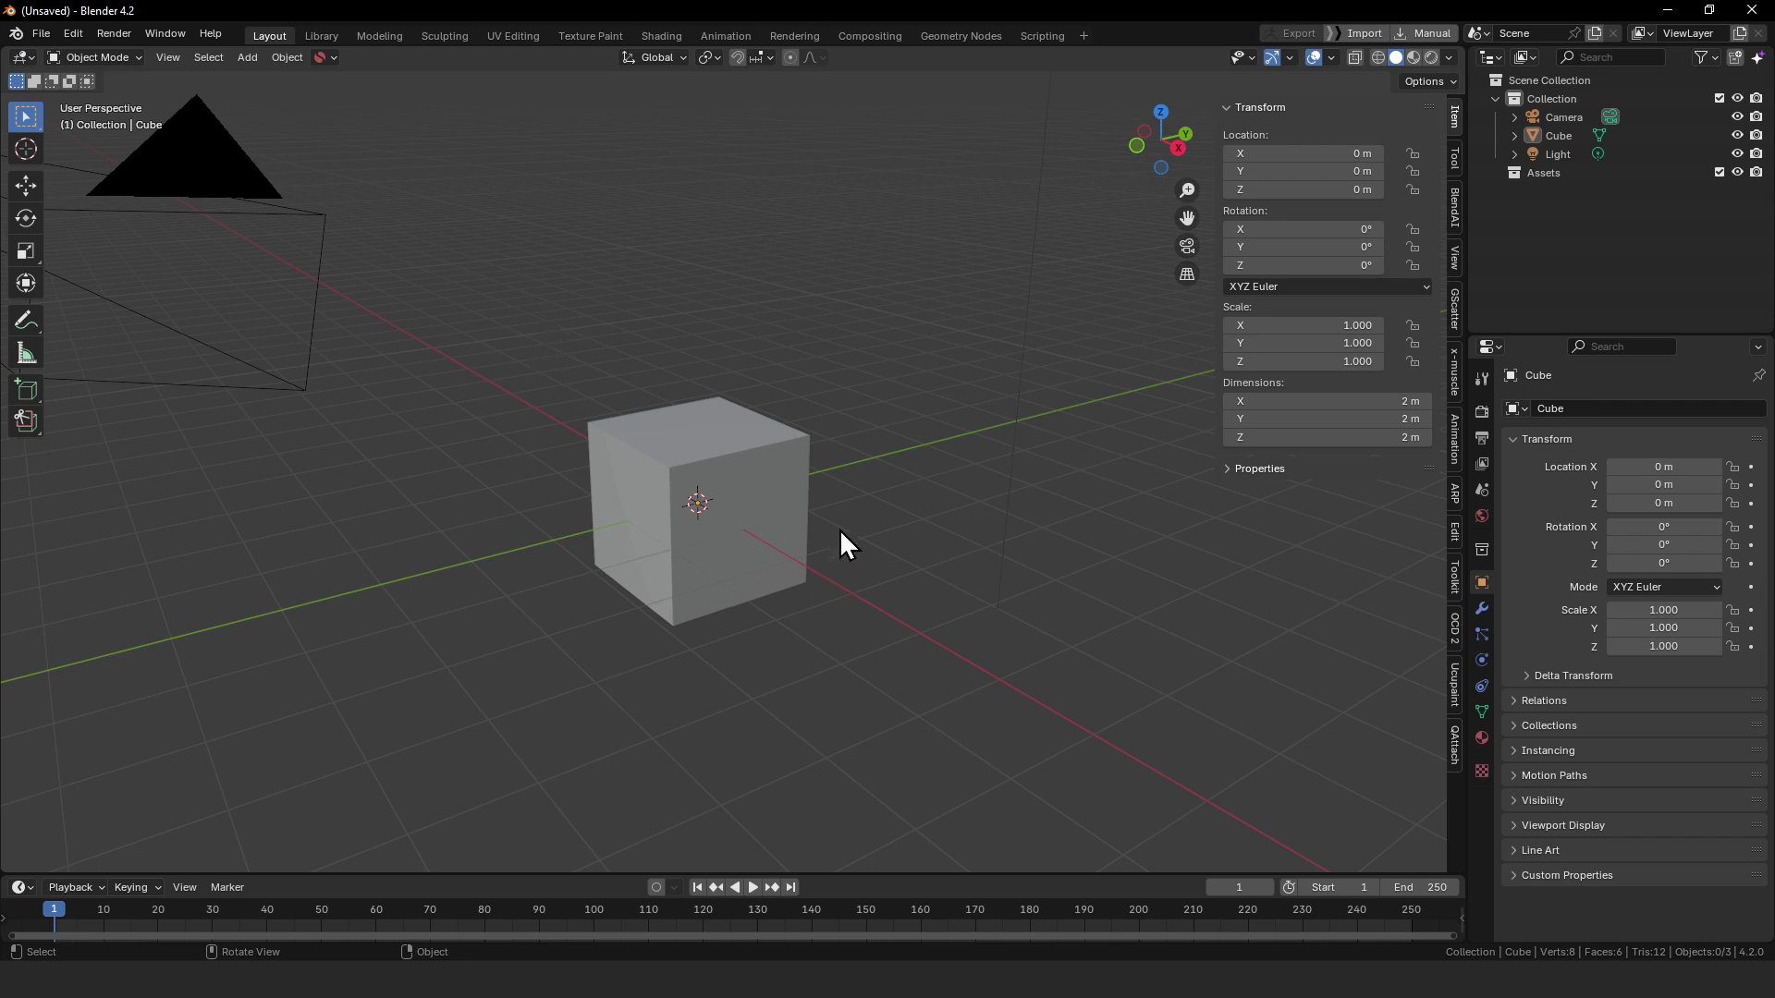
- Switch to the Lampe_Image References folder window and position it so the 3D viewport stays accessible beside it
middle_drag(773, 515, 761, 517)
key(alt+Tab)
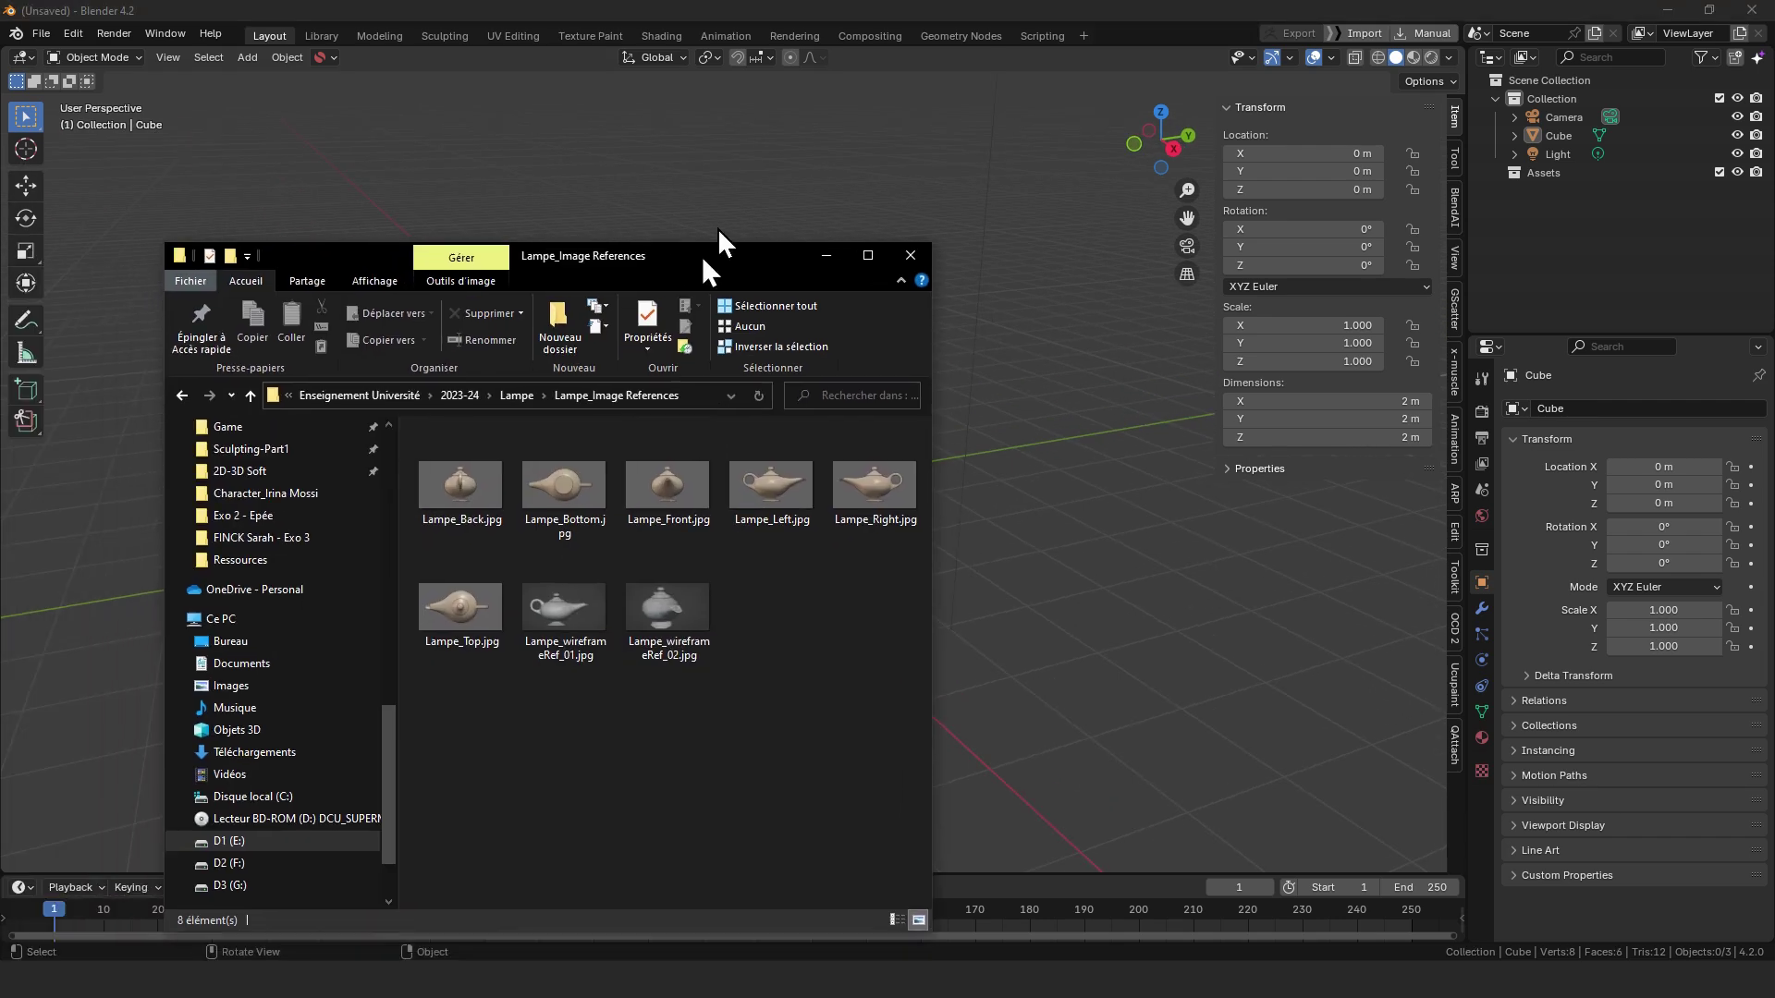
drag(717, 228, 727, 176)
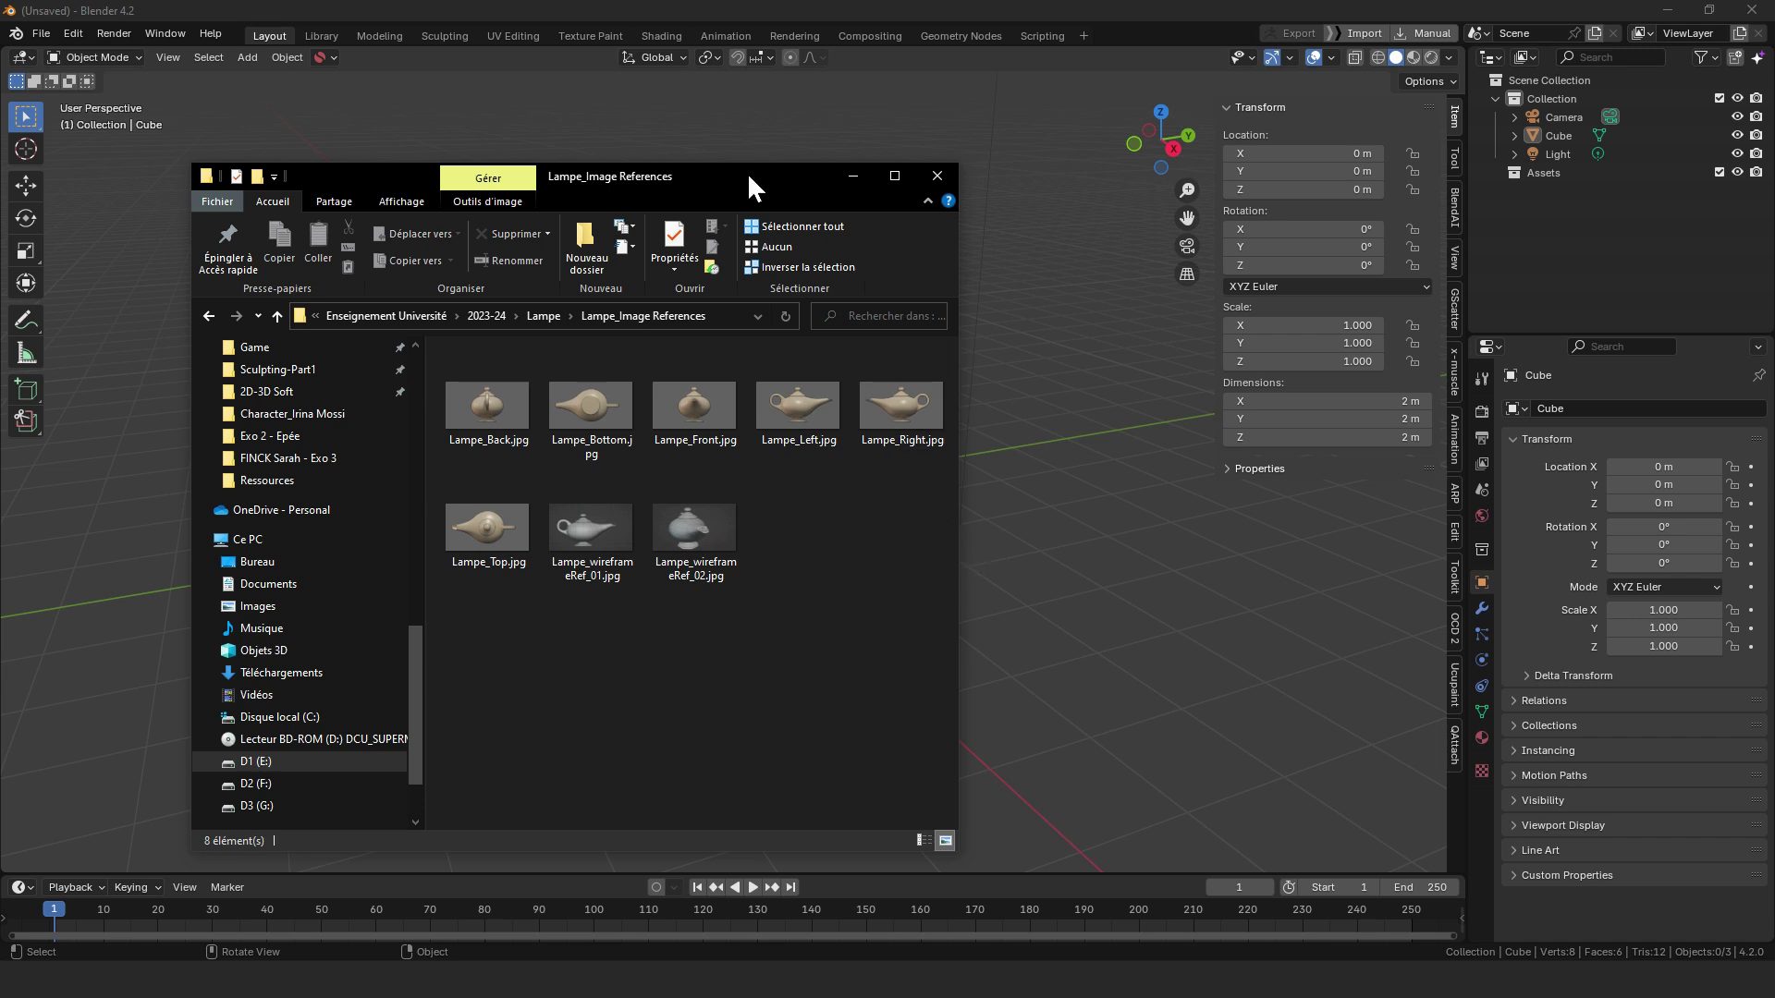
drag(741, 174, 723, 196)
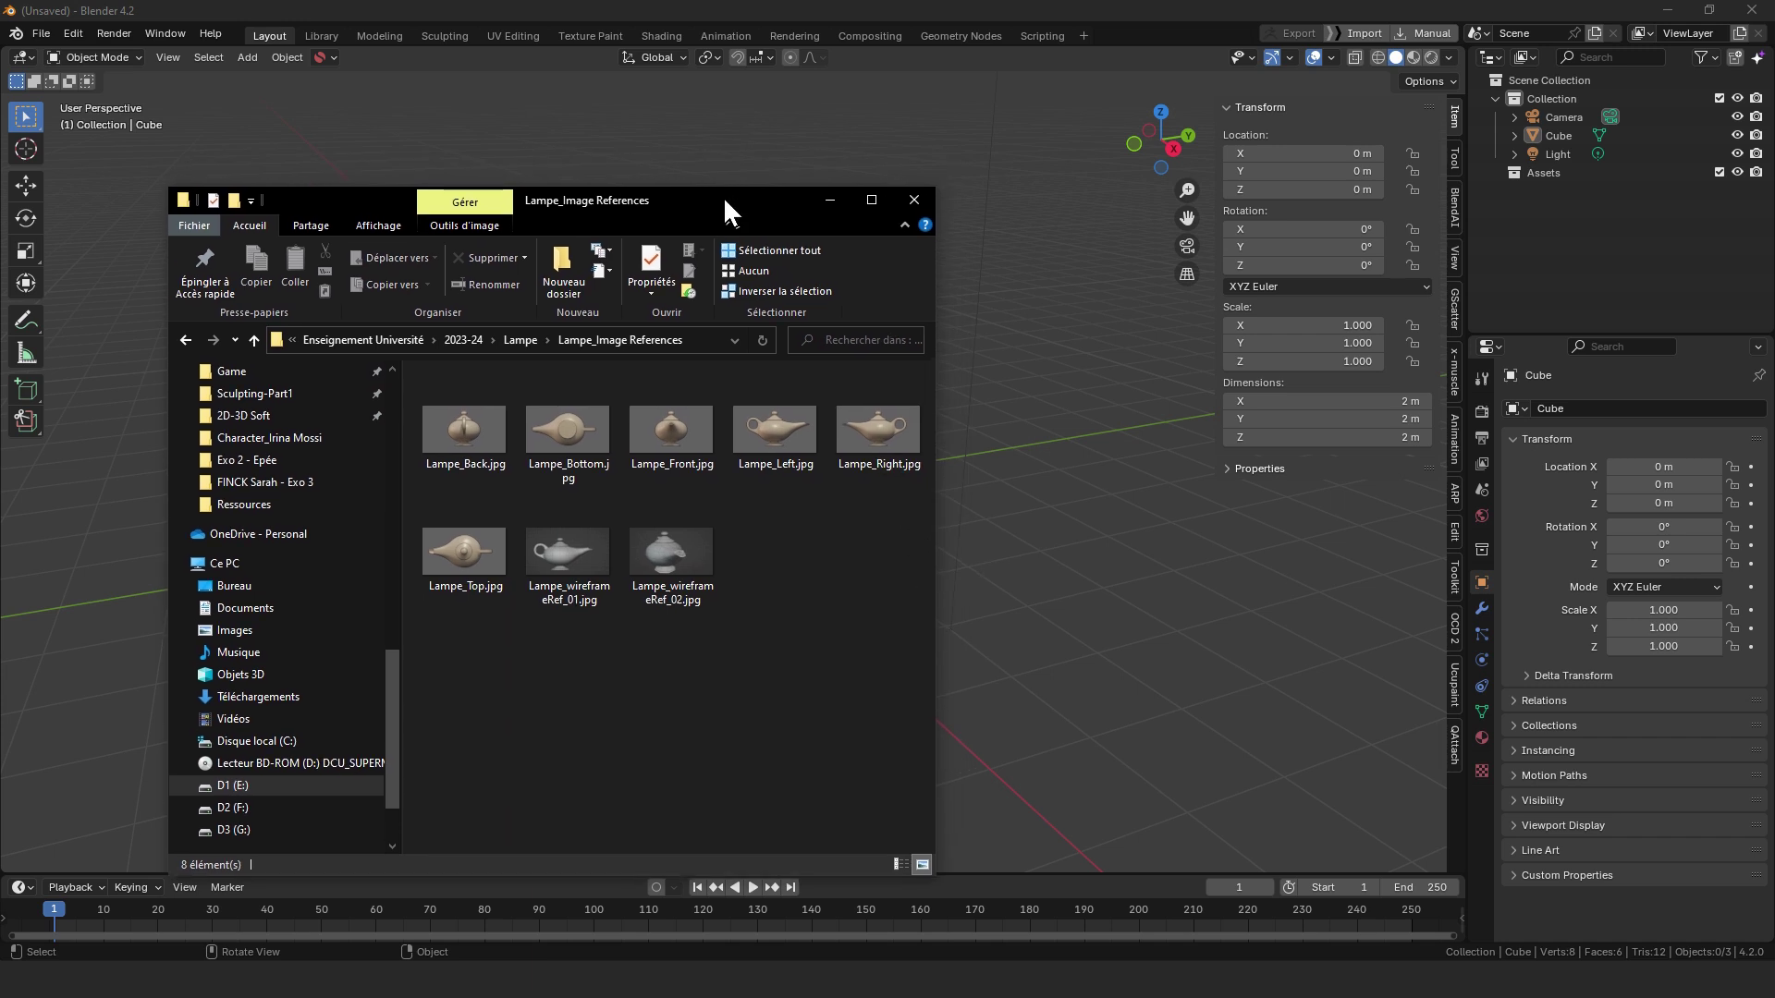
- Select the six images Lampe_Back, Bottom, Front, Left, Right and Top and drop them together into Blender's 3D viewport
click(854, 448)
ctrl+click(471, 549)
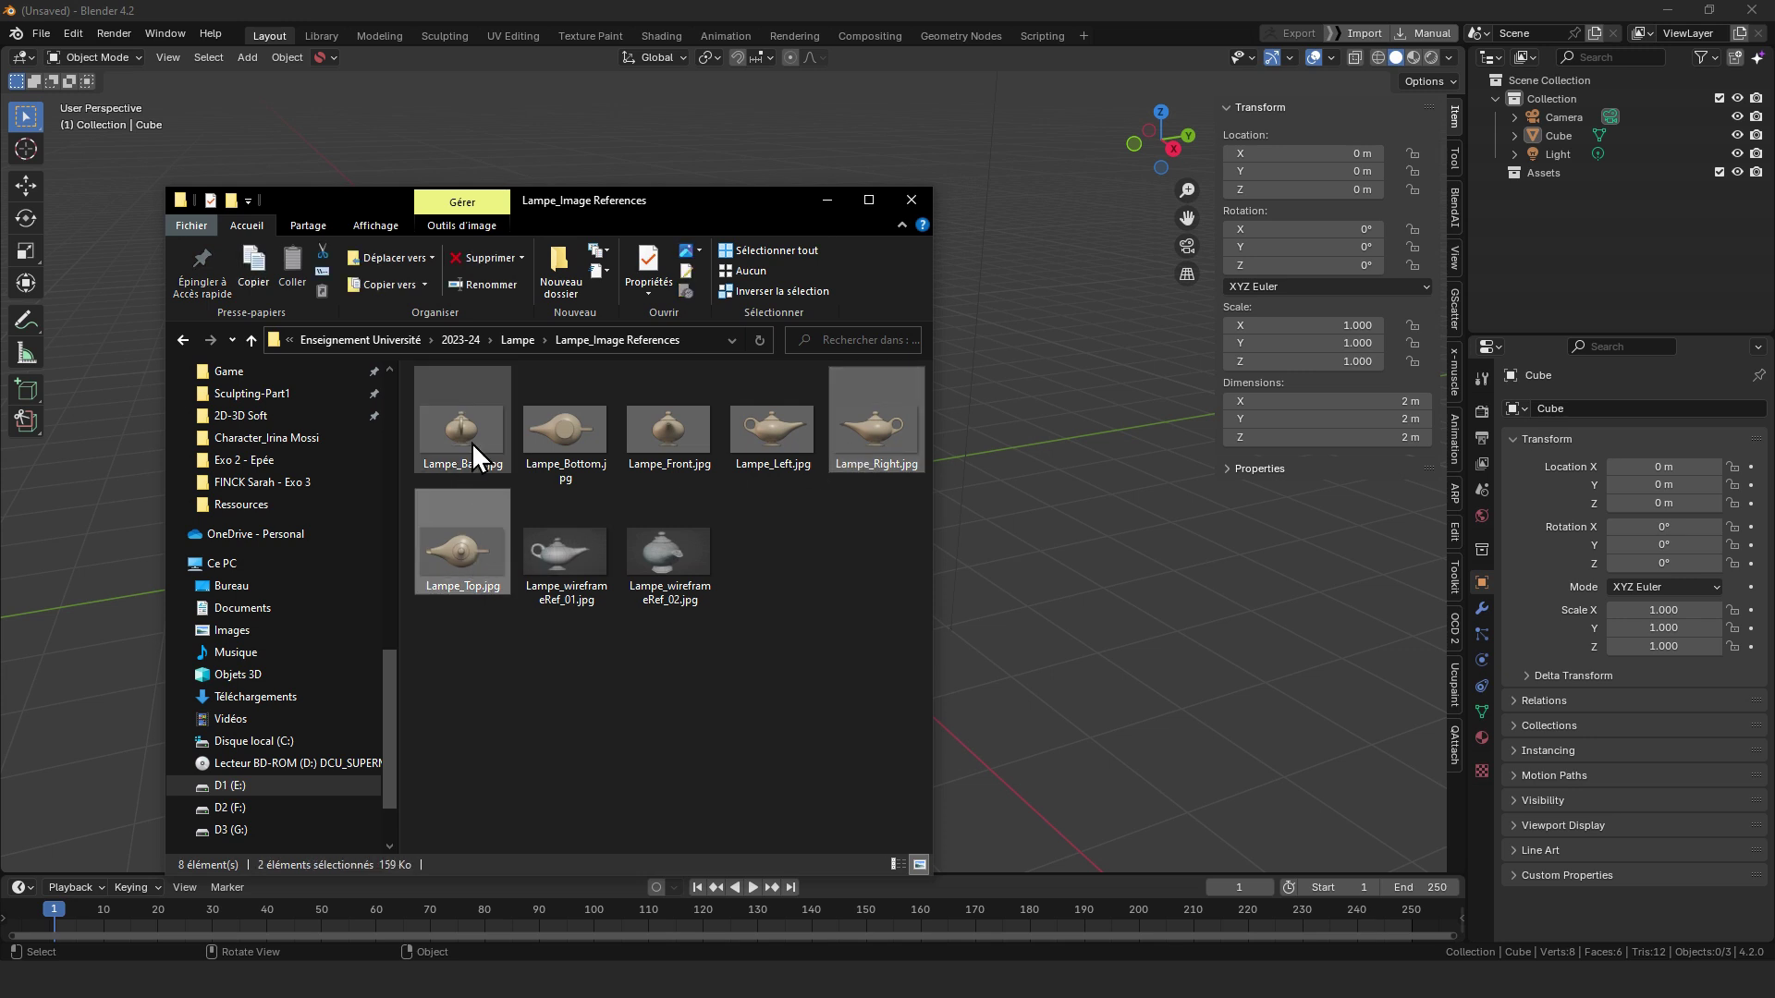
click(434, 420)
shift+click(457, 523)
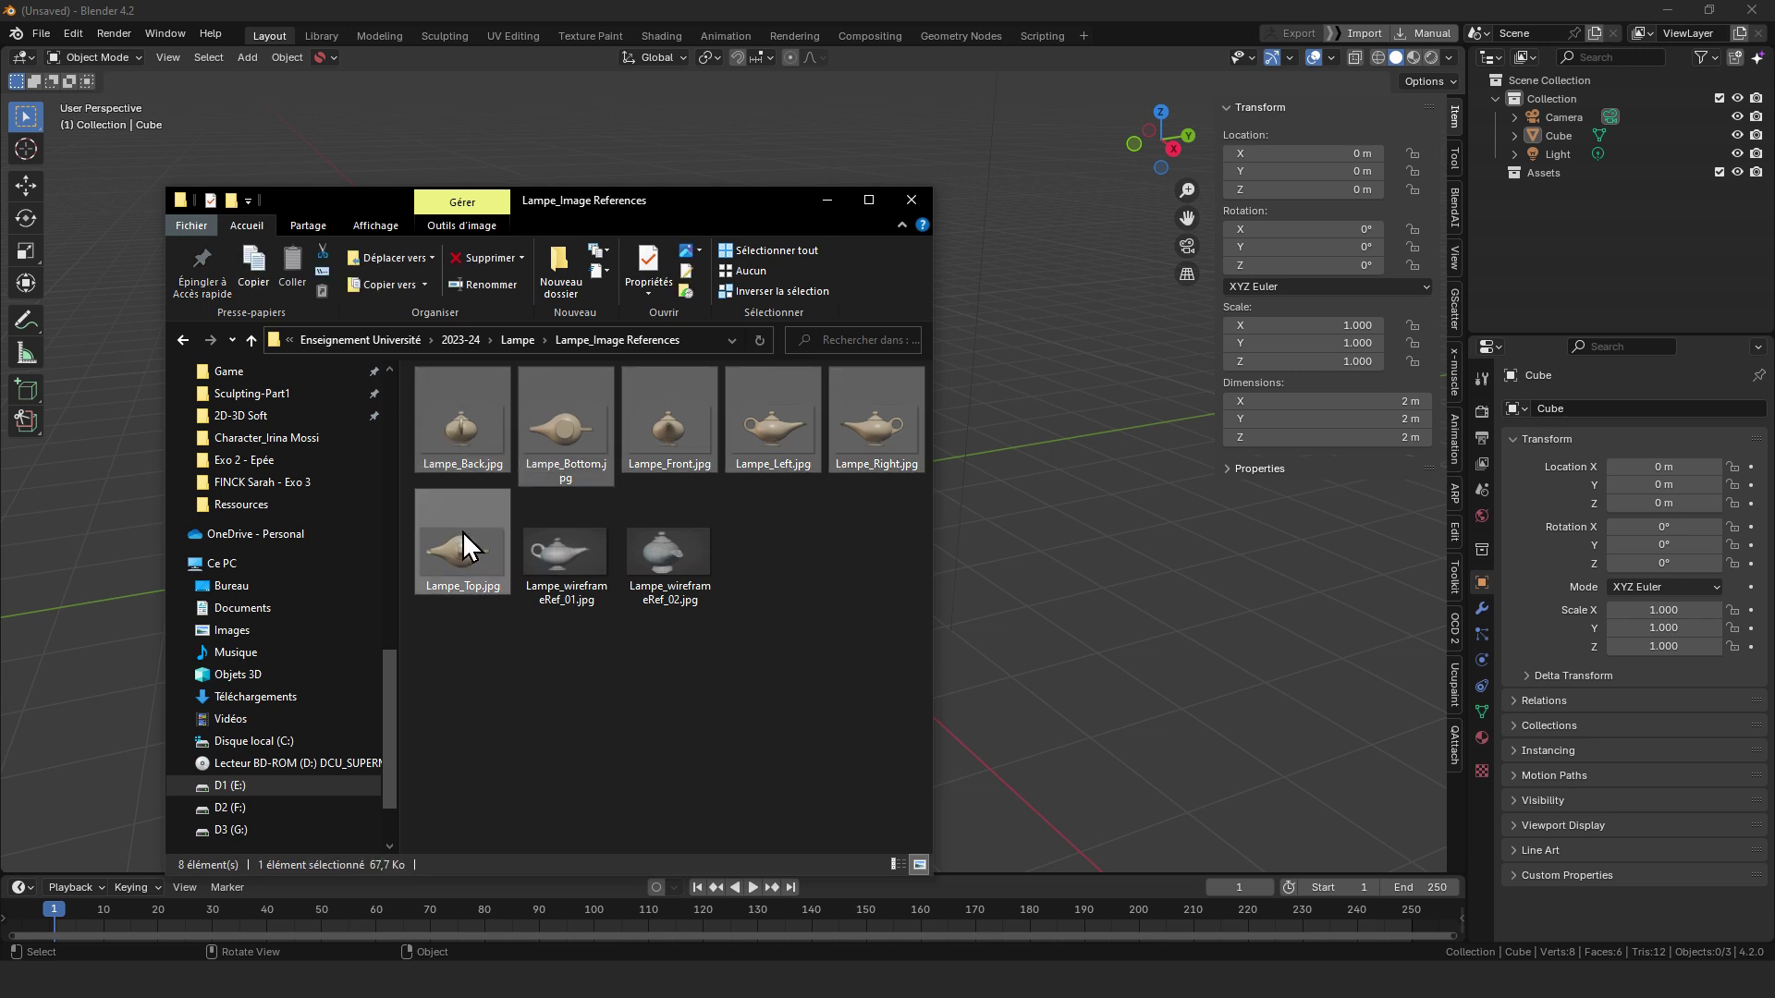
drag(457, 424, 1146, 553)
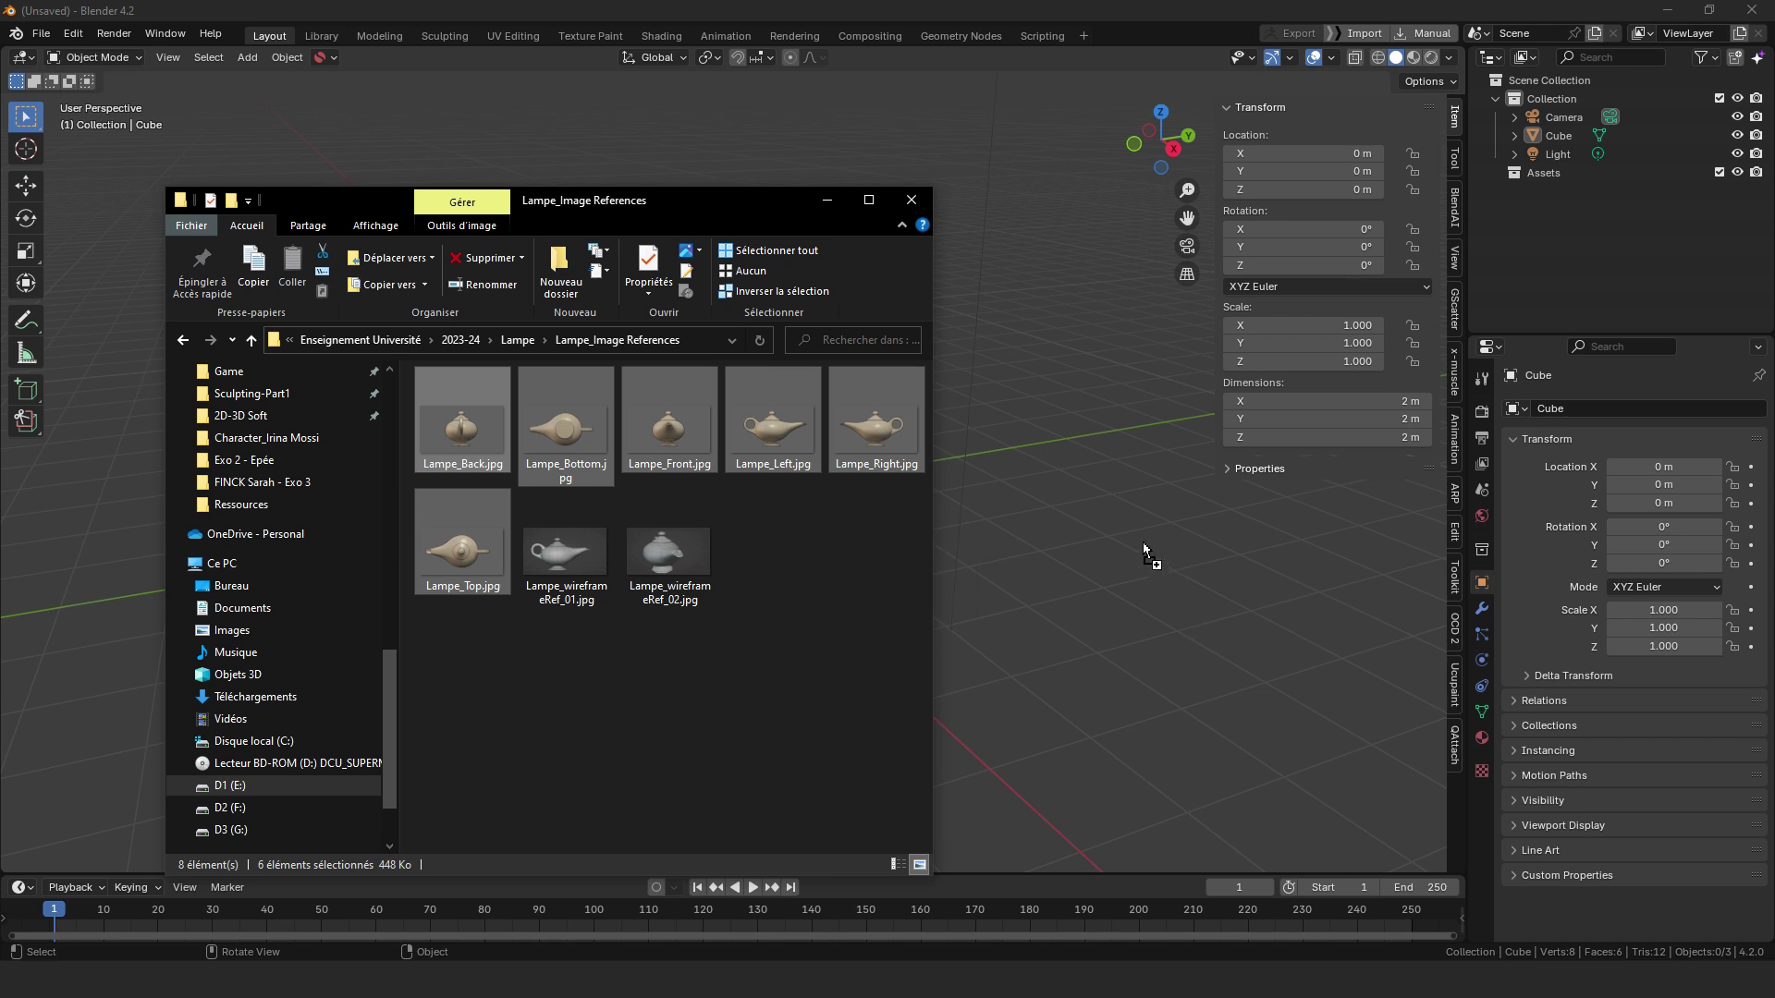
drag(1068, 511, 1068, 511)
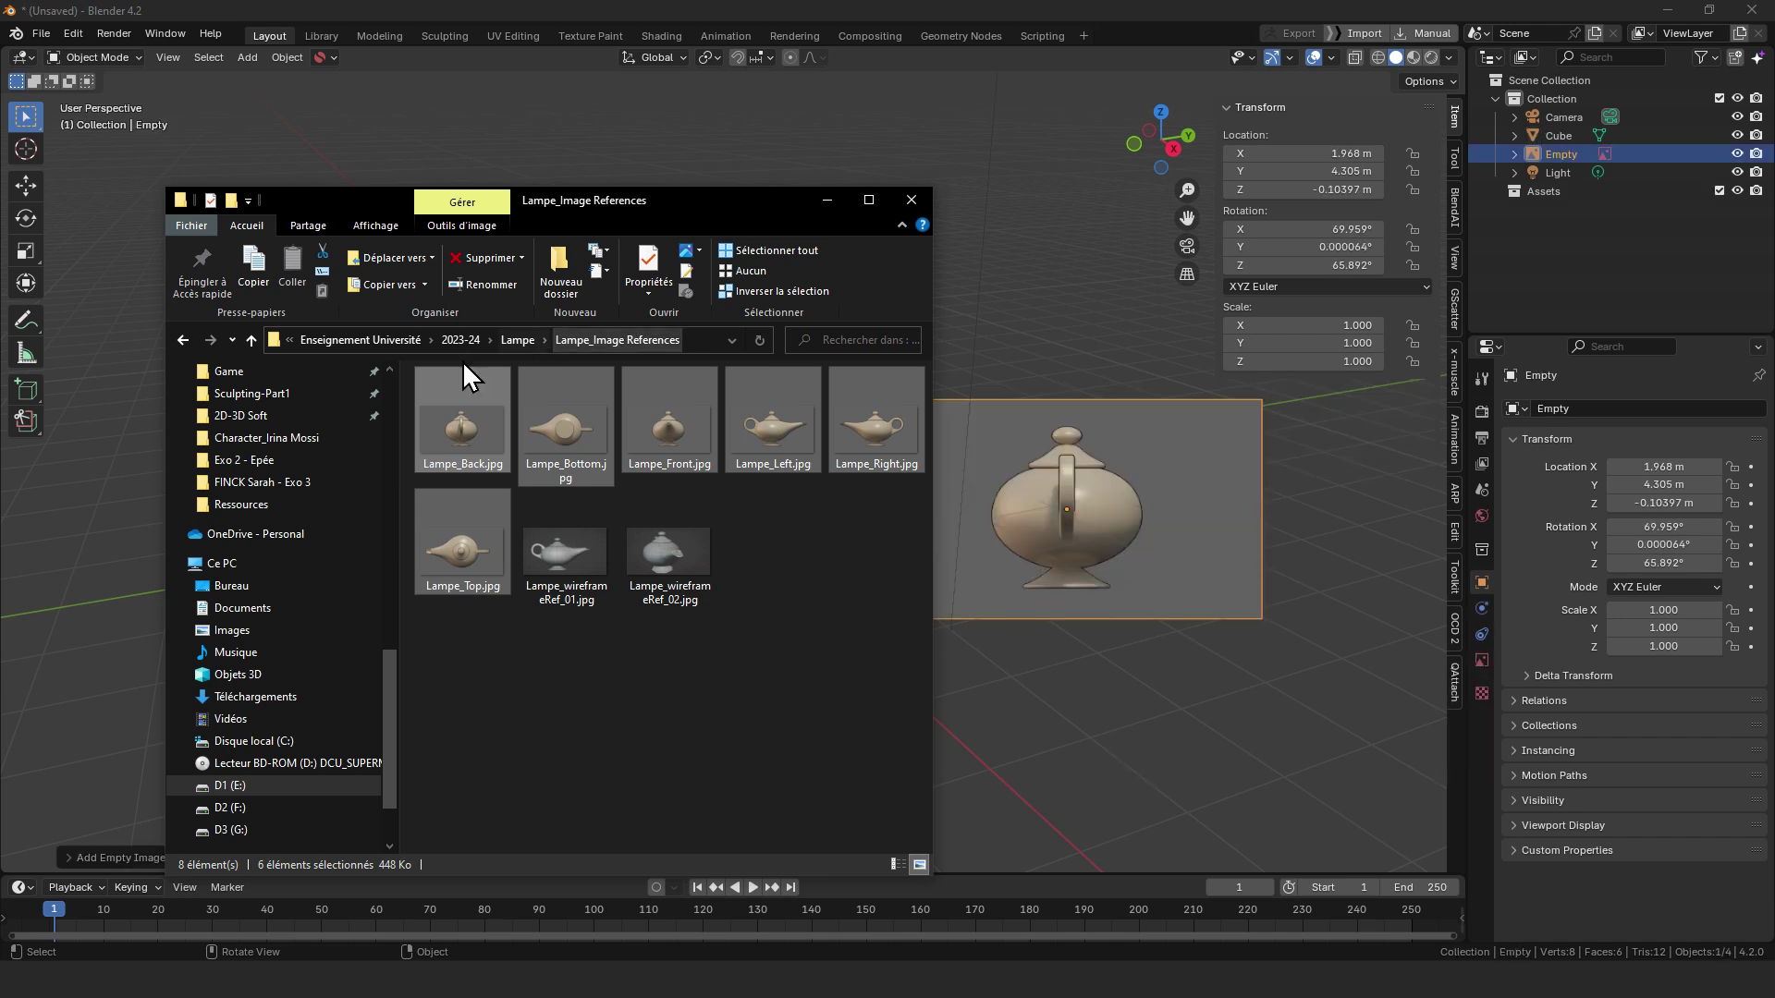
- Back in Blender, check which image file the new empty holds and move it to about X -4.04 m, Y -1.38 m
click(1051, 4)
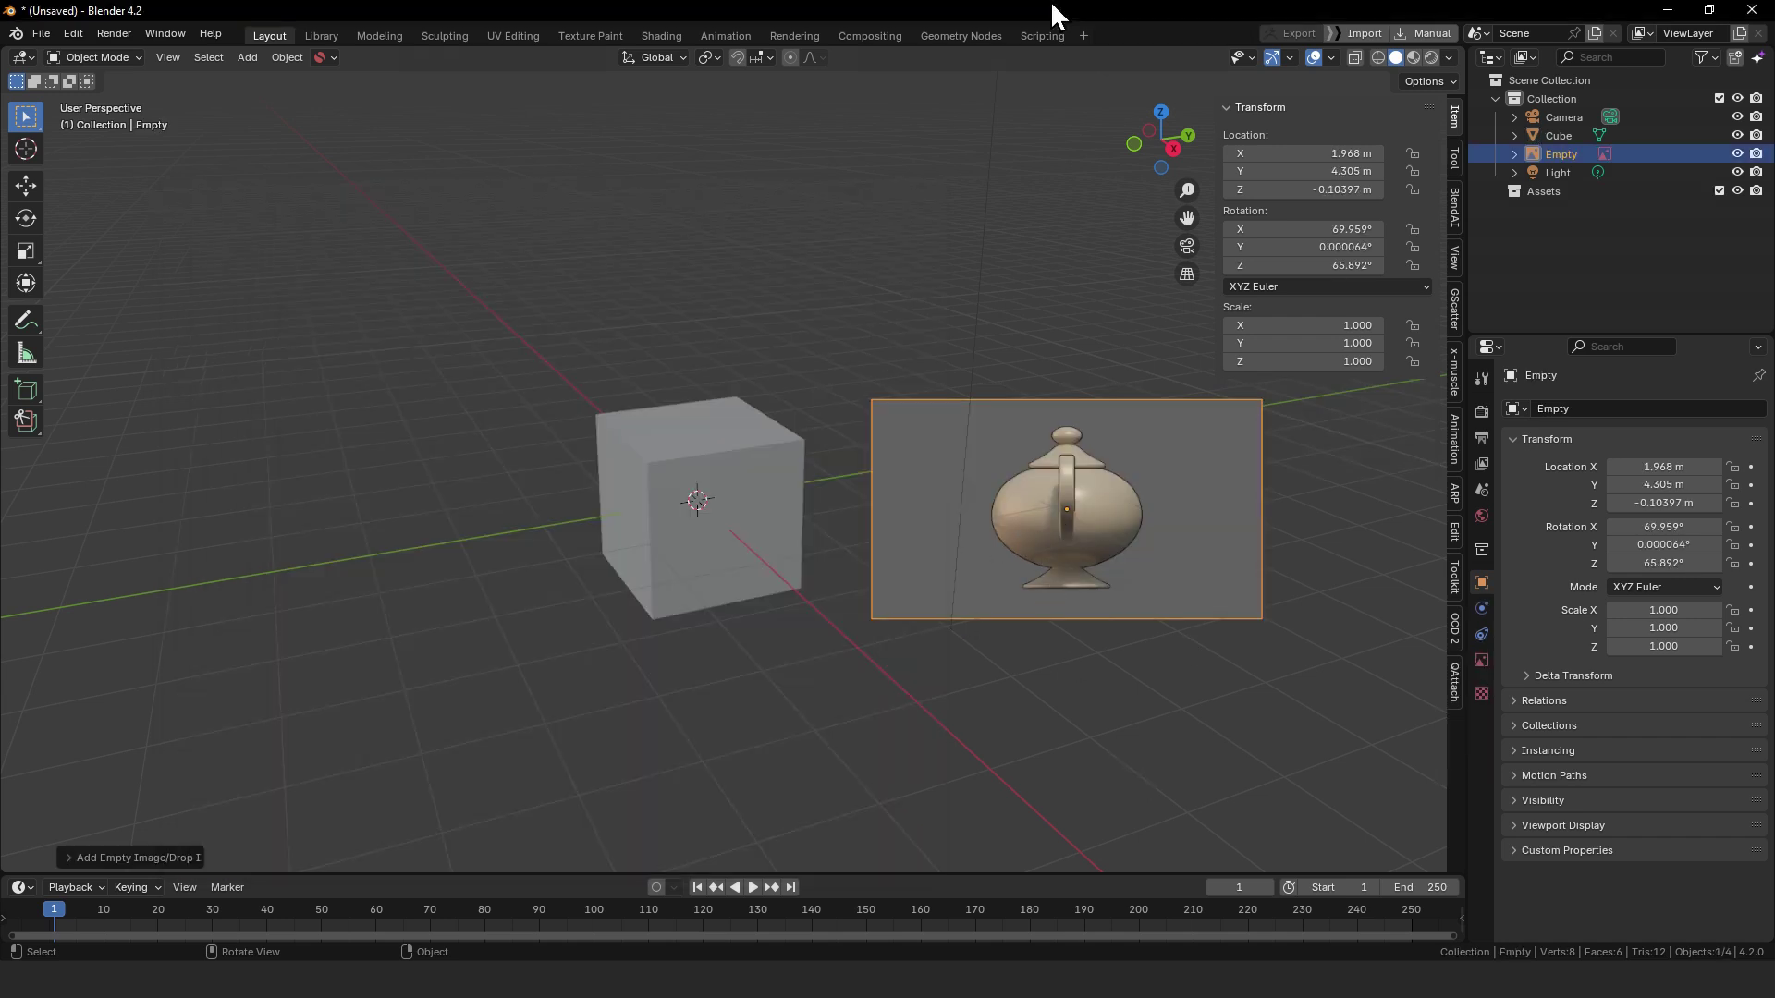
middle_drag(1018, 475, 1000, 405)
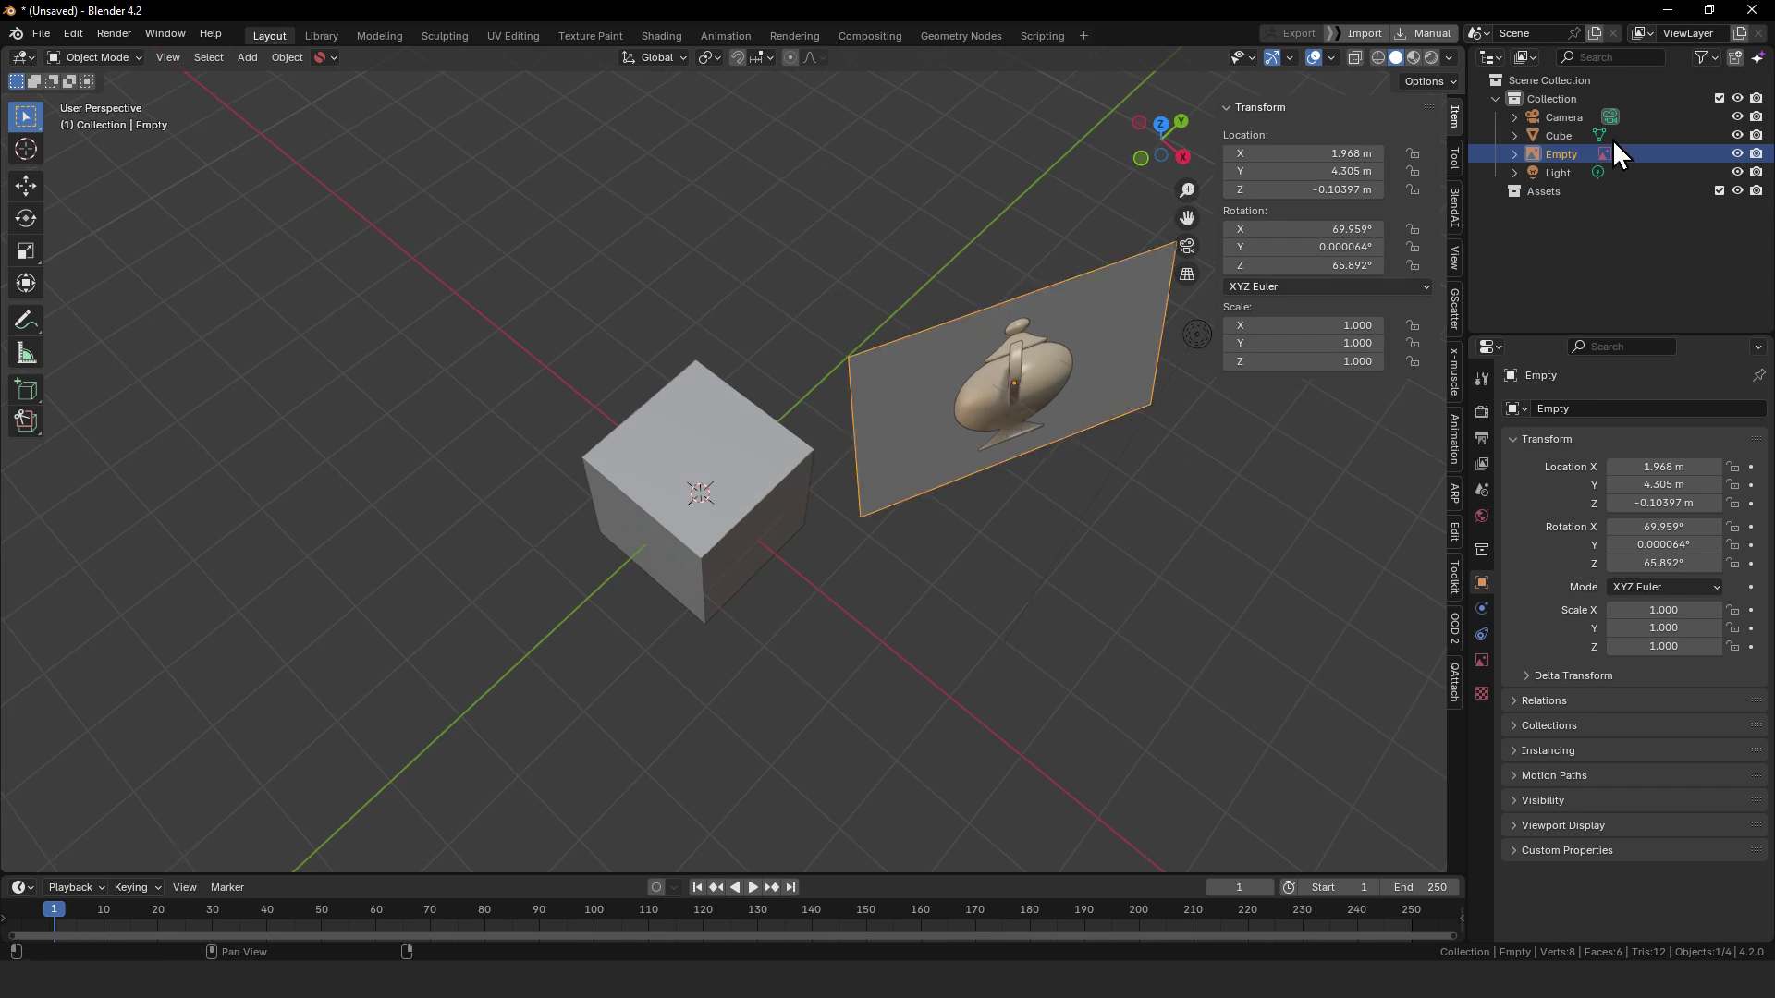
click(1514, 154)
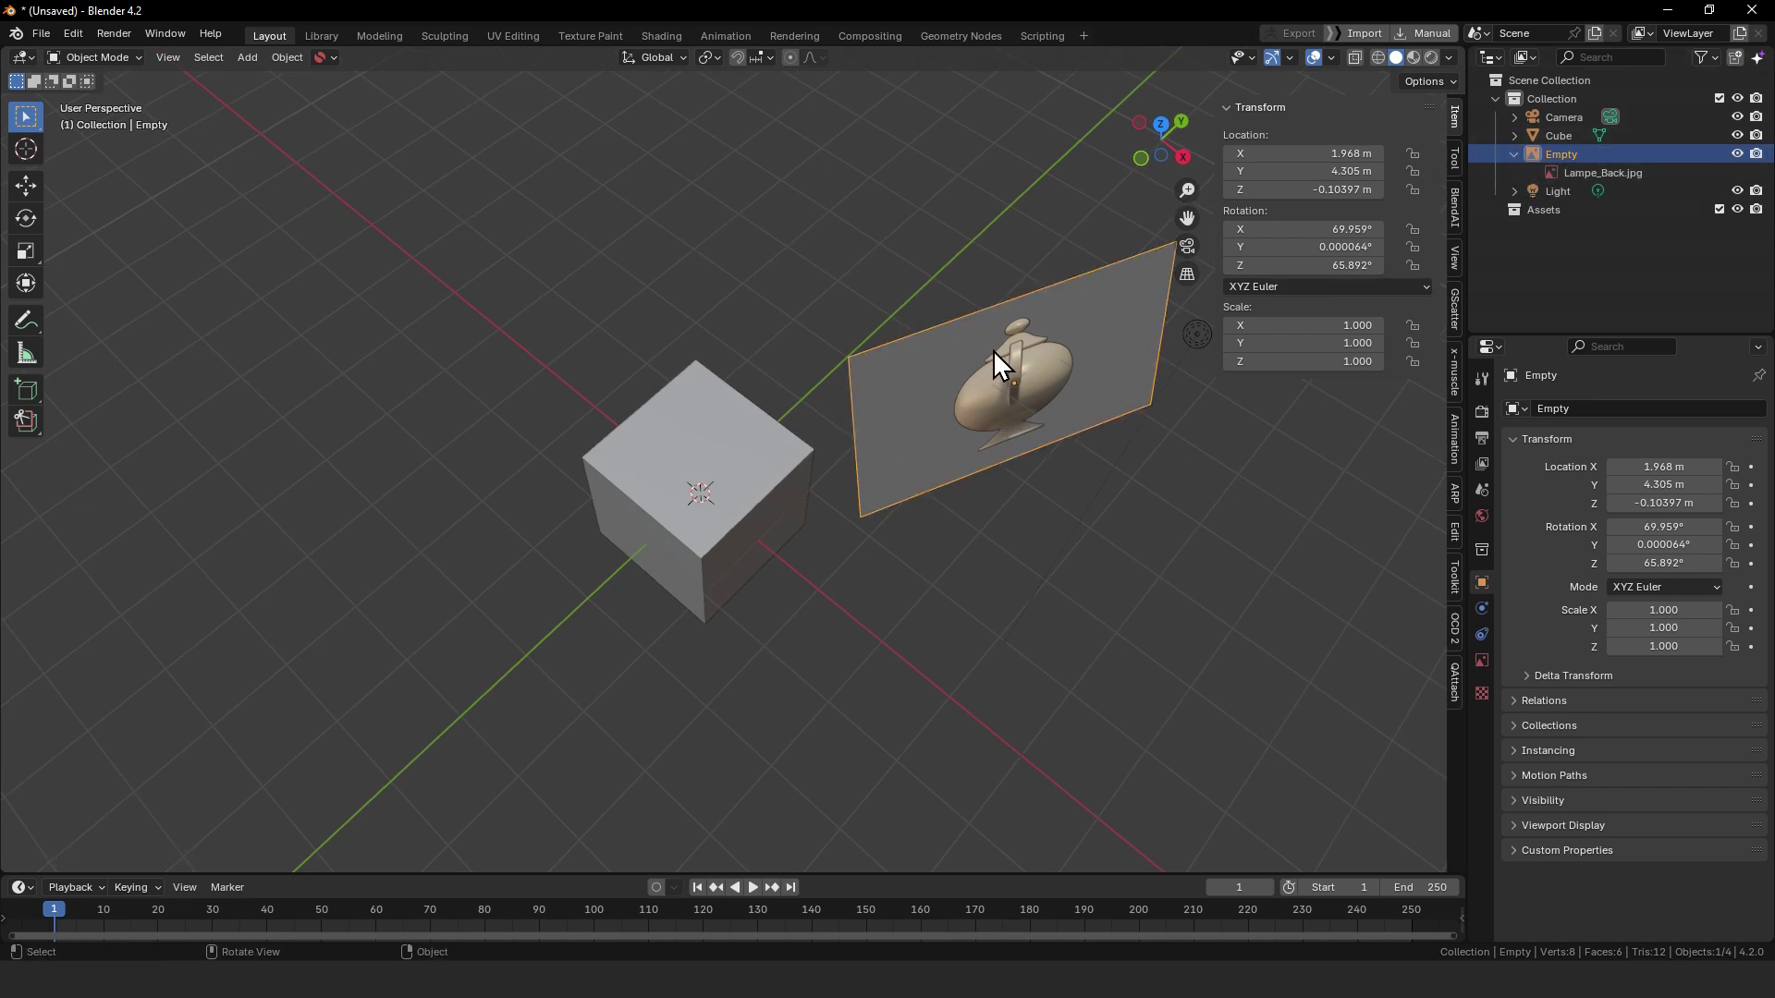
key(g)
click(639, 552)
middle_drag(638, 549, 576, 491)
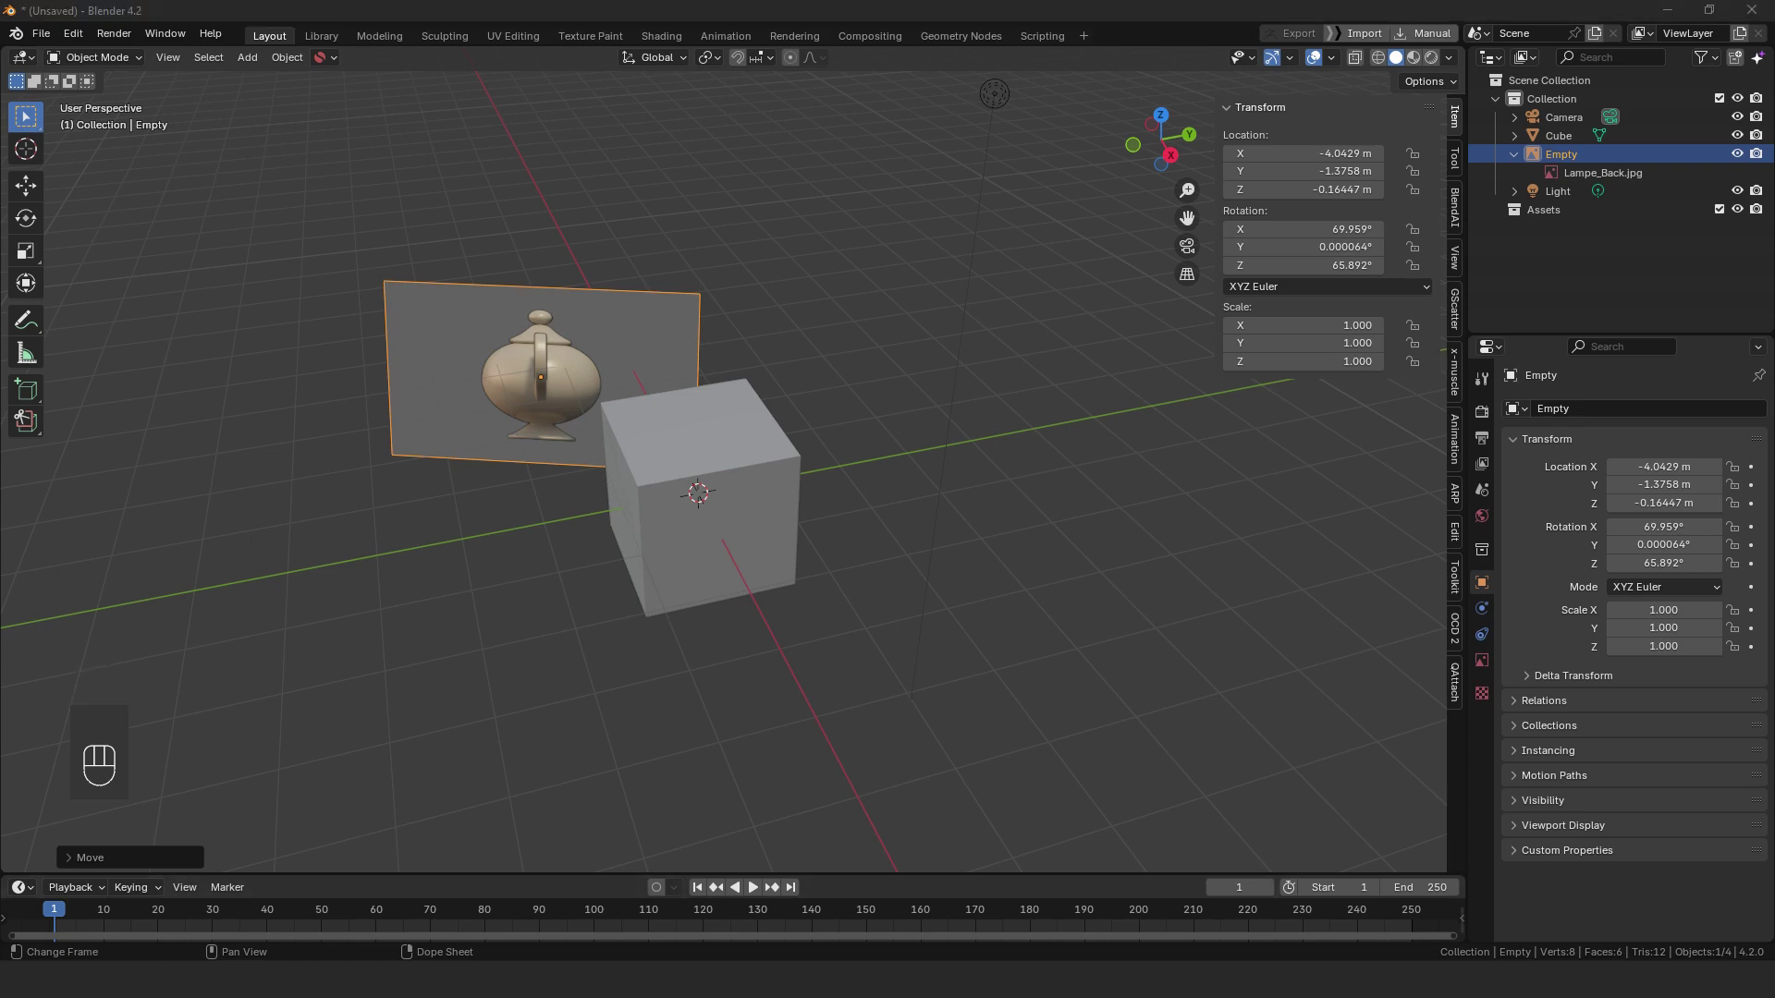
- From the Lampe_Image References folder, add Lampe_Bottom, Front, Left, Right and Top one by one as separate image empties in Blender's viewport
key(super+Tab)
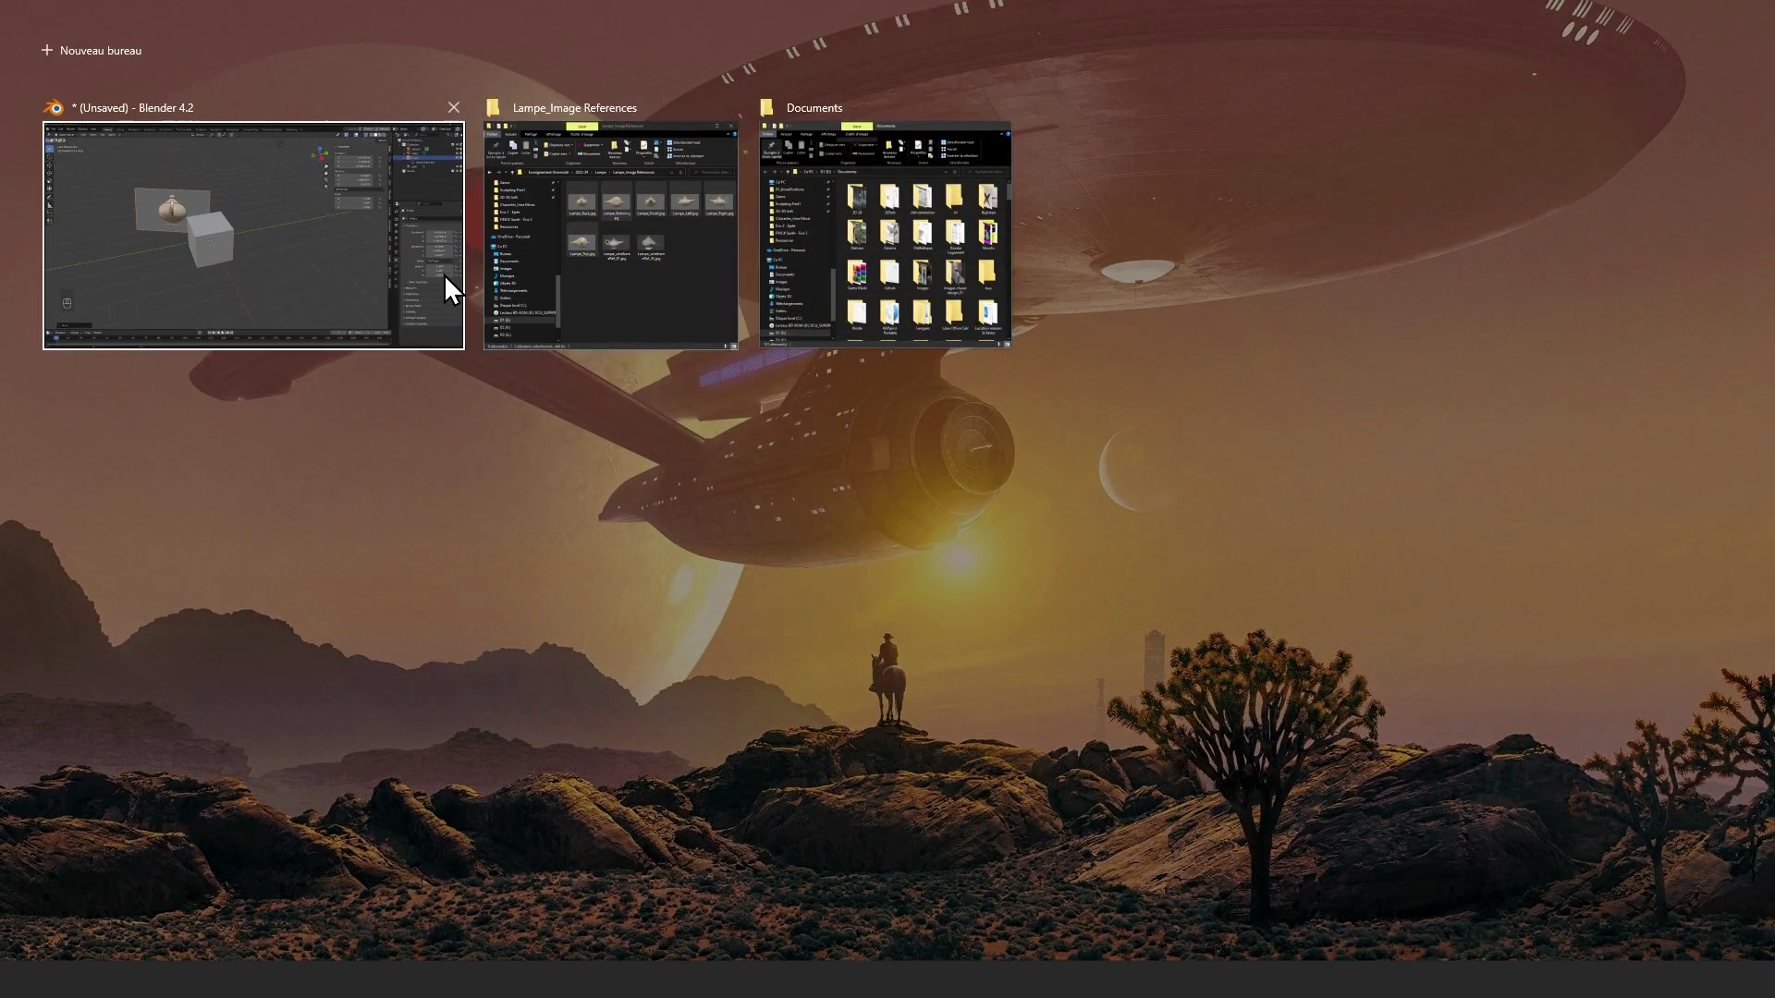
click(647, 244)
drag(725, 210, 0, 203)
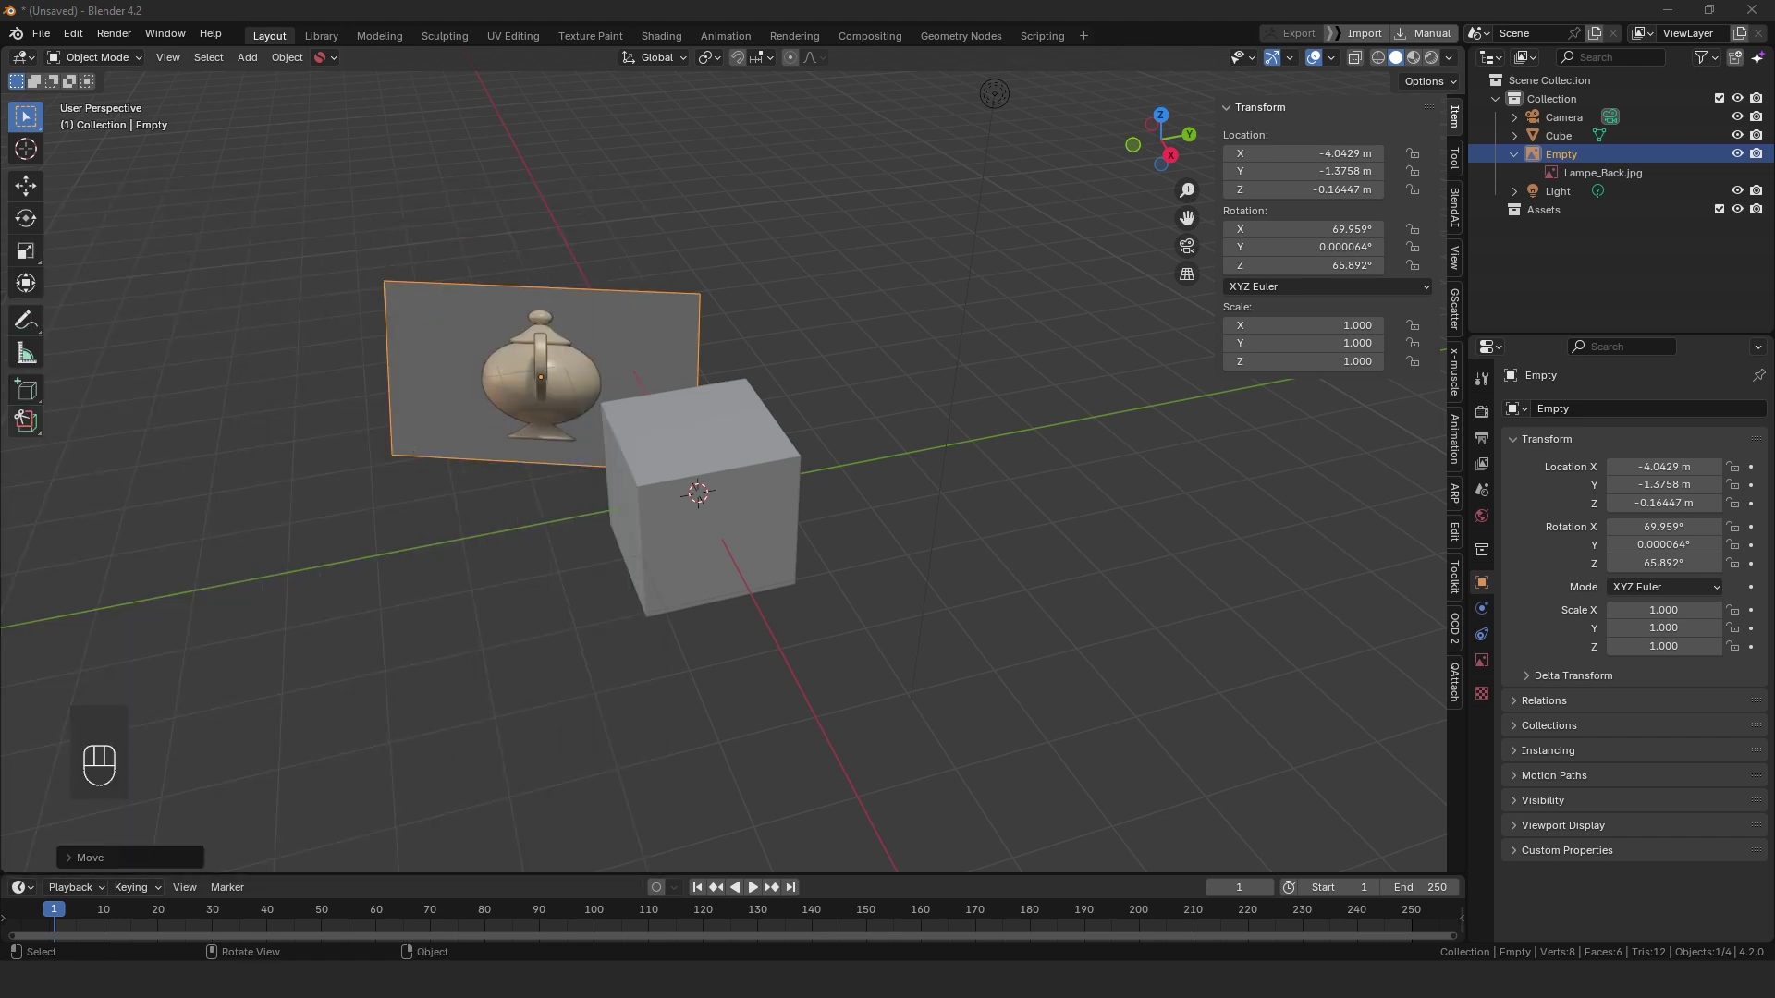
drag(333, 595, 590, 575)
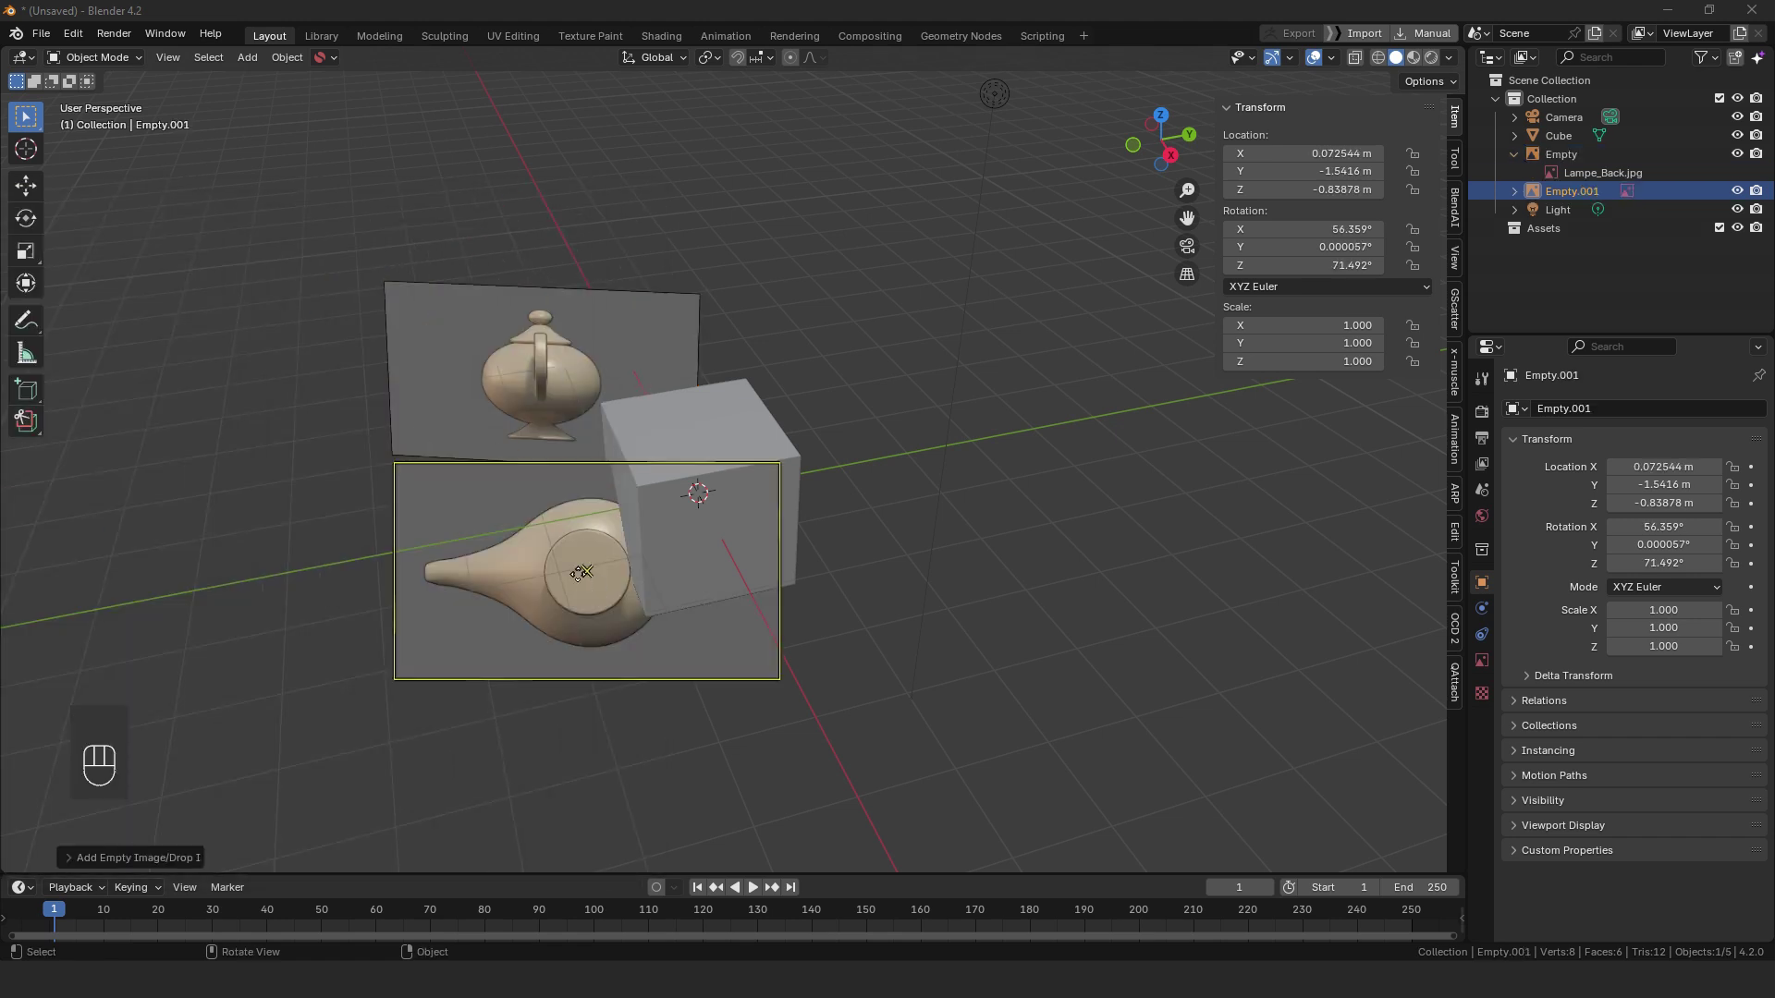
drag(820, 266, 821, 264)
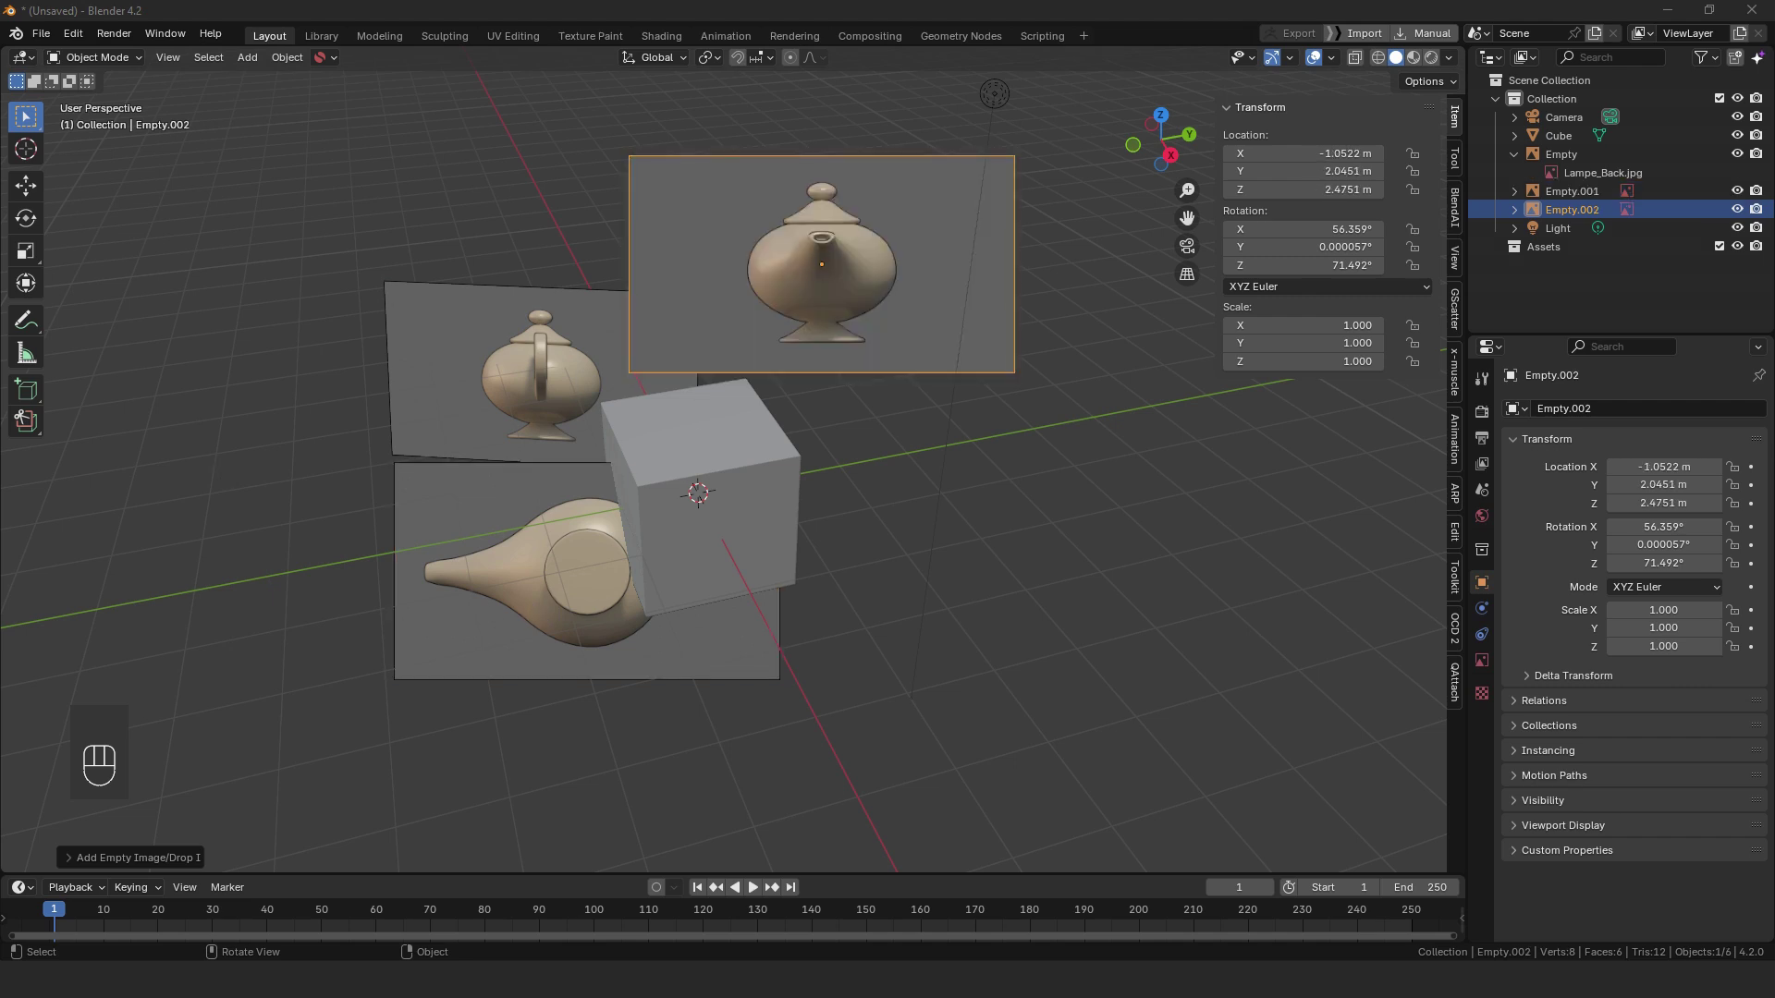
drag(13, 698, 315, 598)
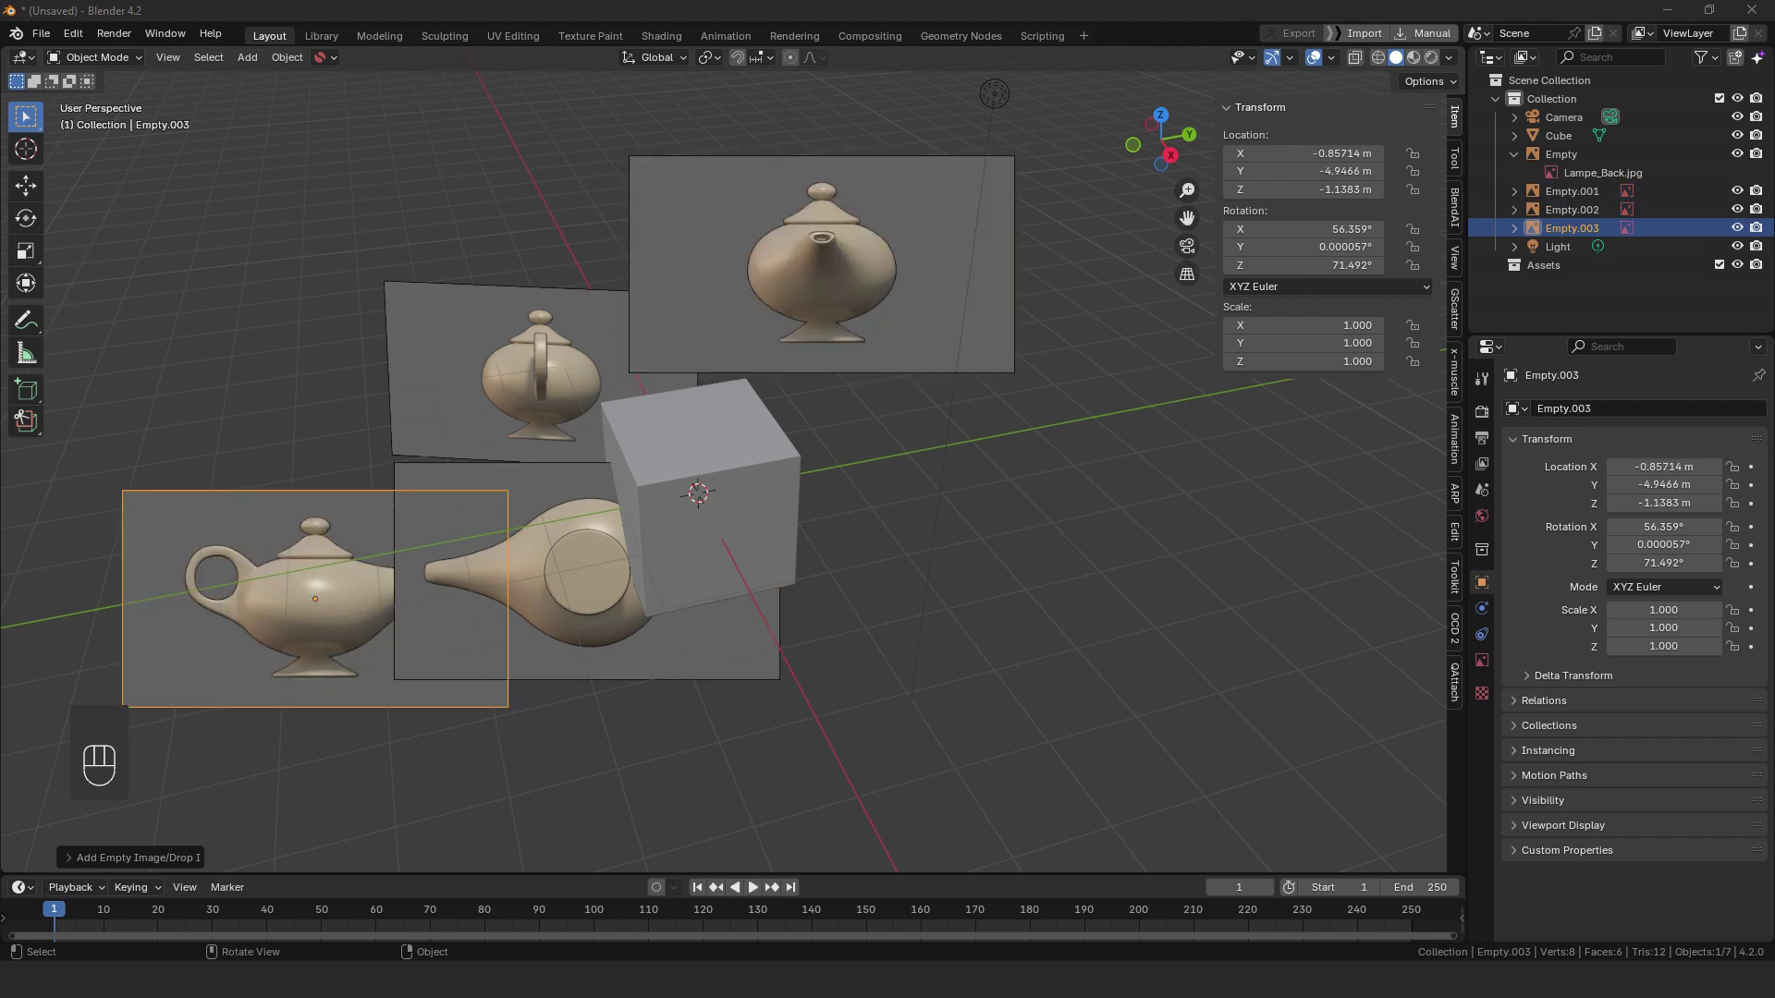
drag(439, 638, 1015, 524)
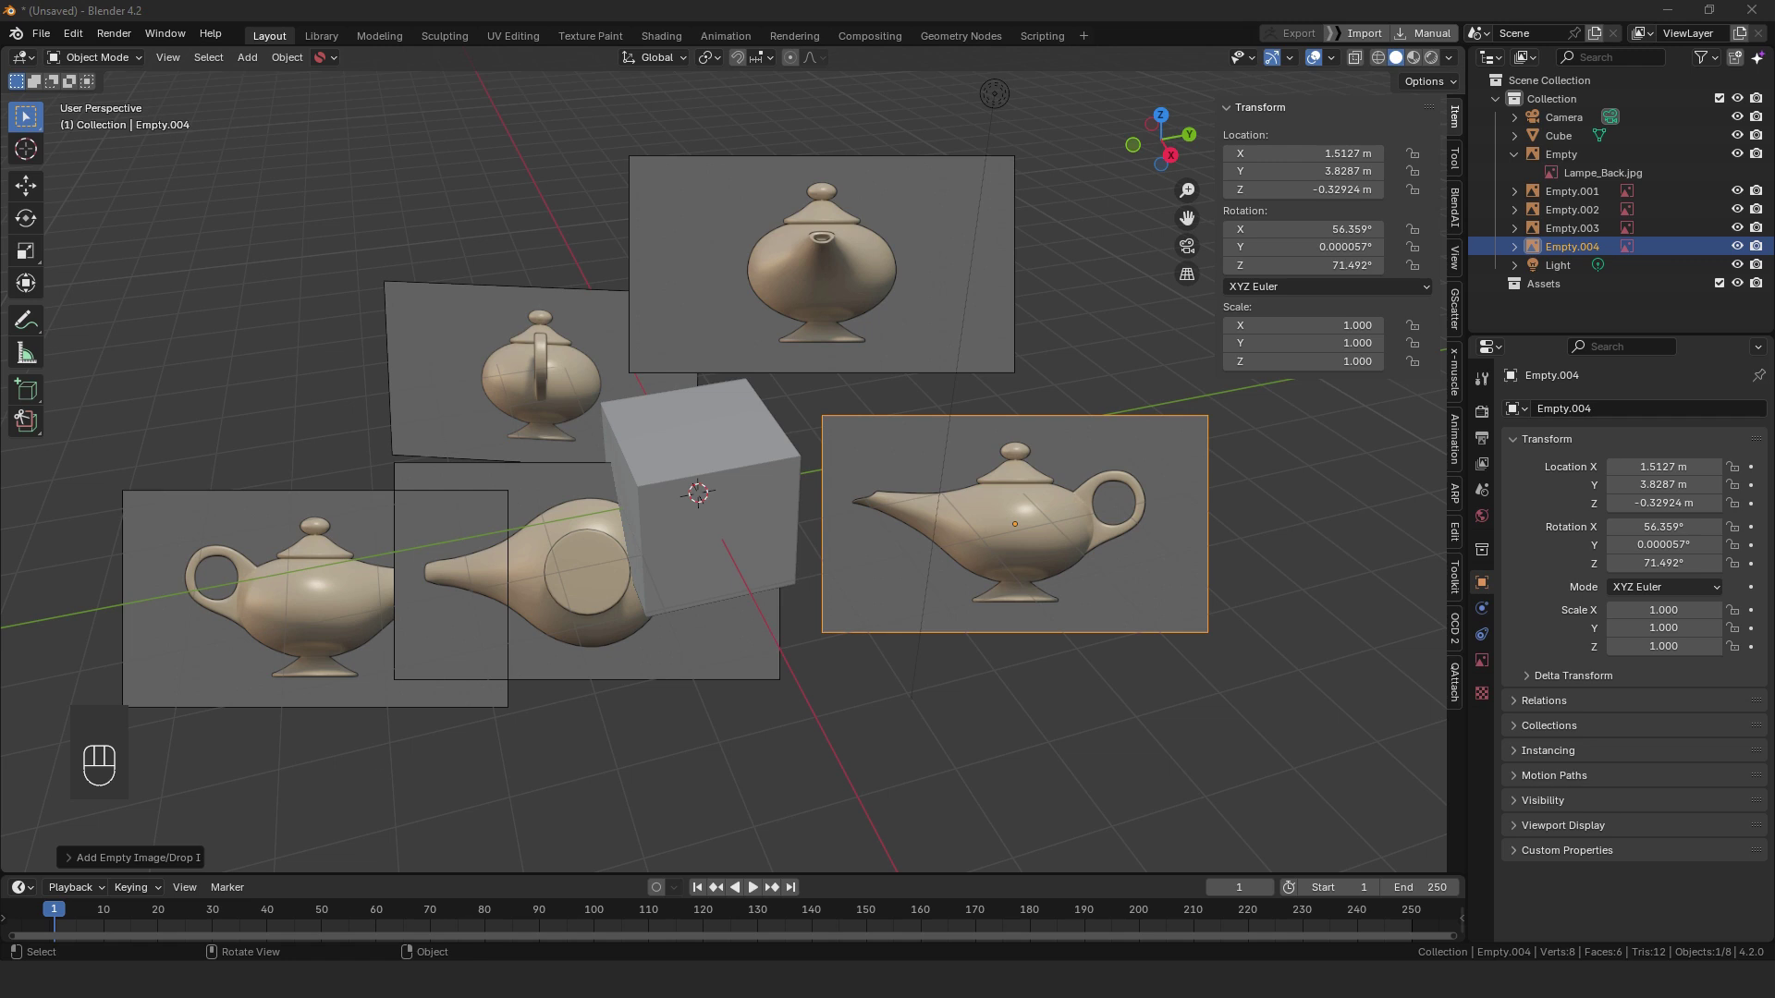
drag(965, 713, 971, 713)
middle_drag(970, 712, 819, 602)
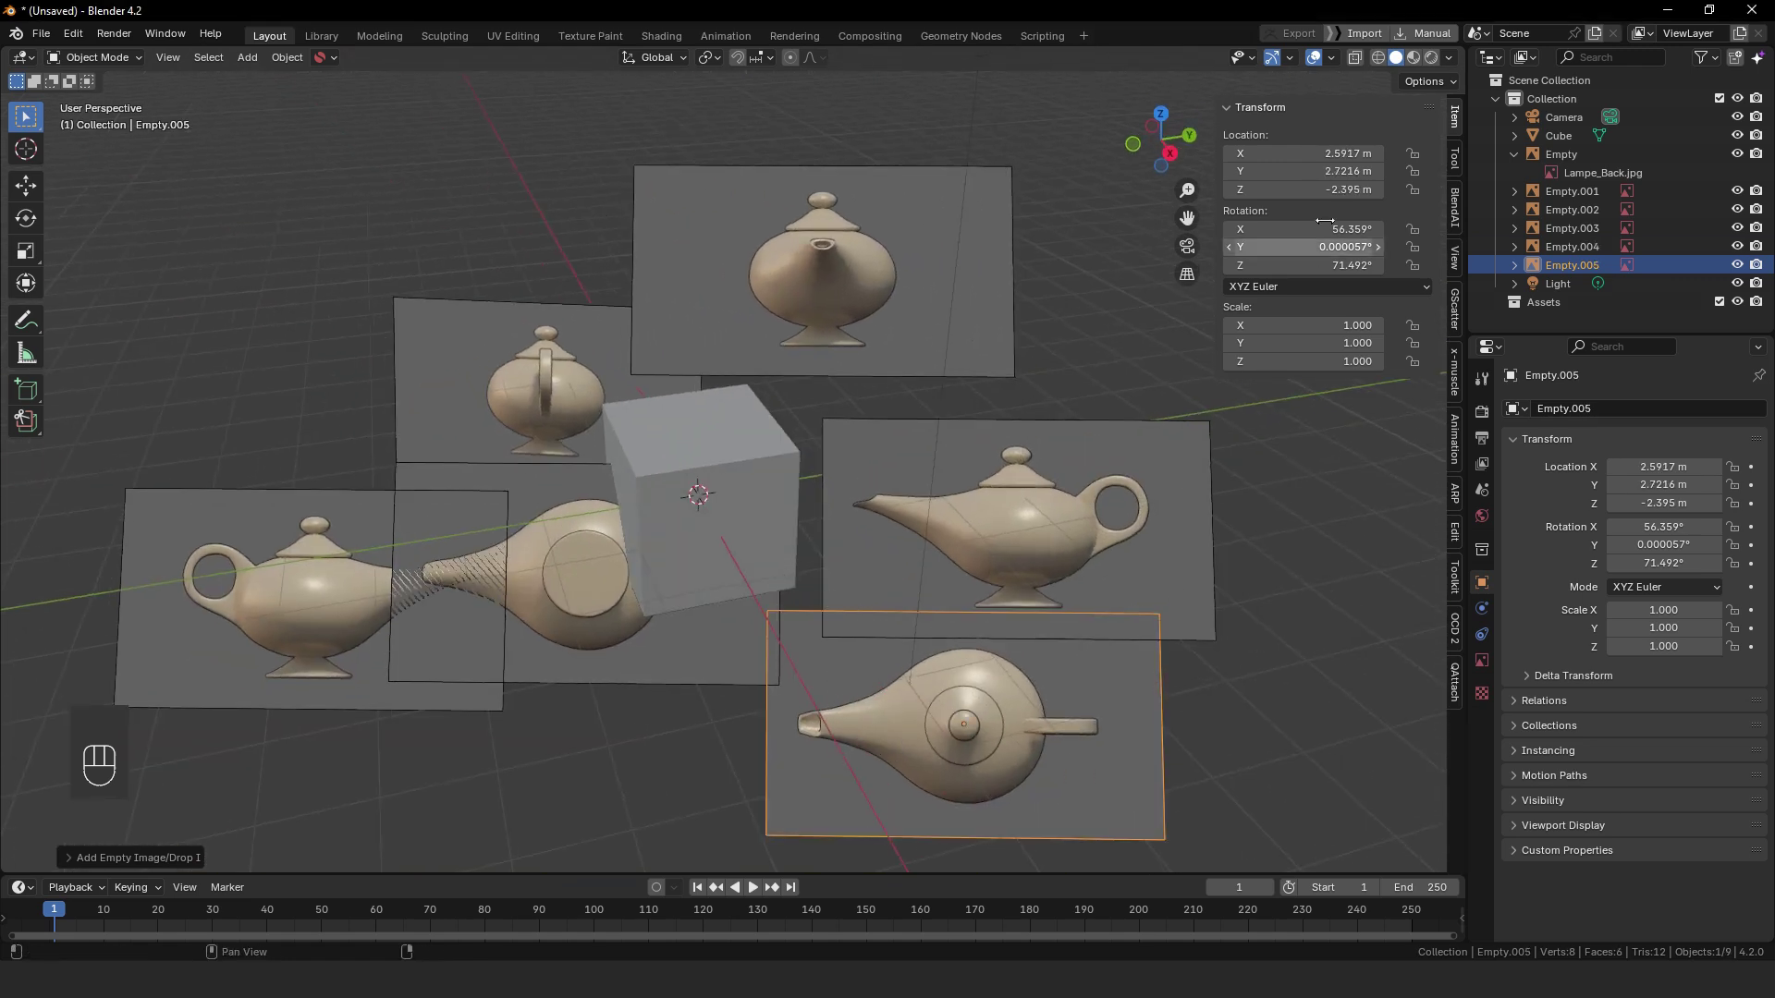
click(1514, 153)
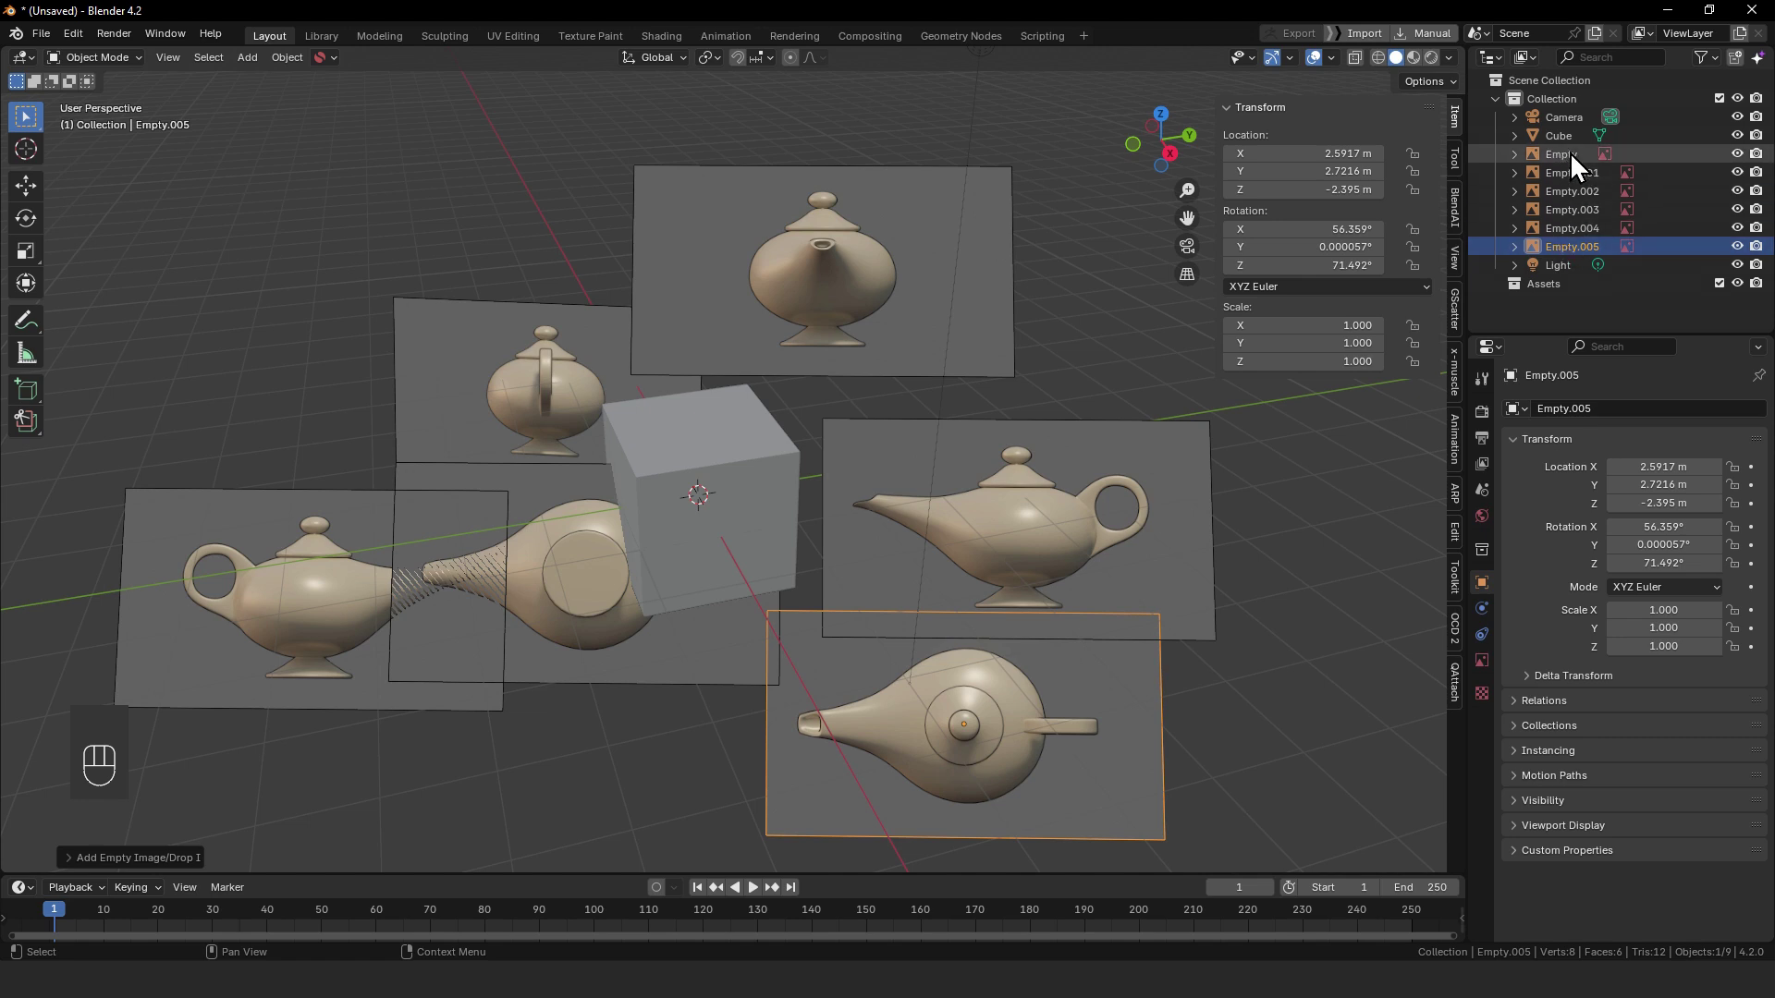
- Select the lamp's front-view image empty and reset its rotation and location to zero
middle_drag(908, 648, 755, 623)
middle_drag(531, 620, 703, 407)
click(828, 243)
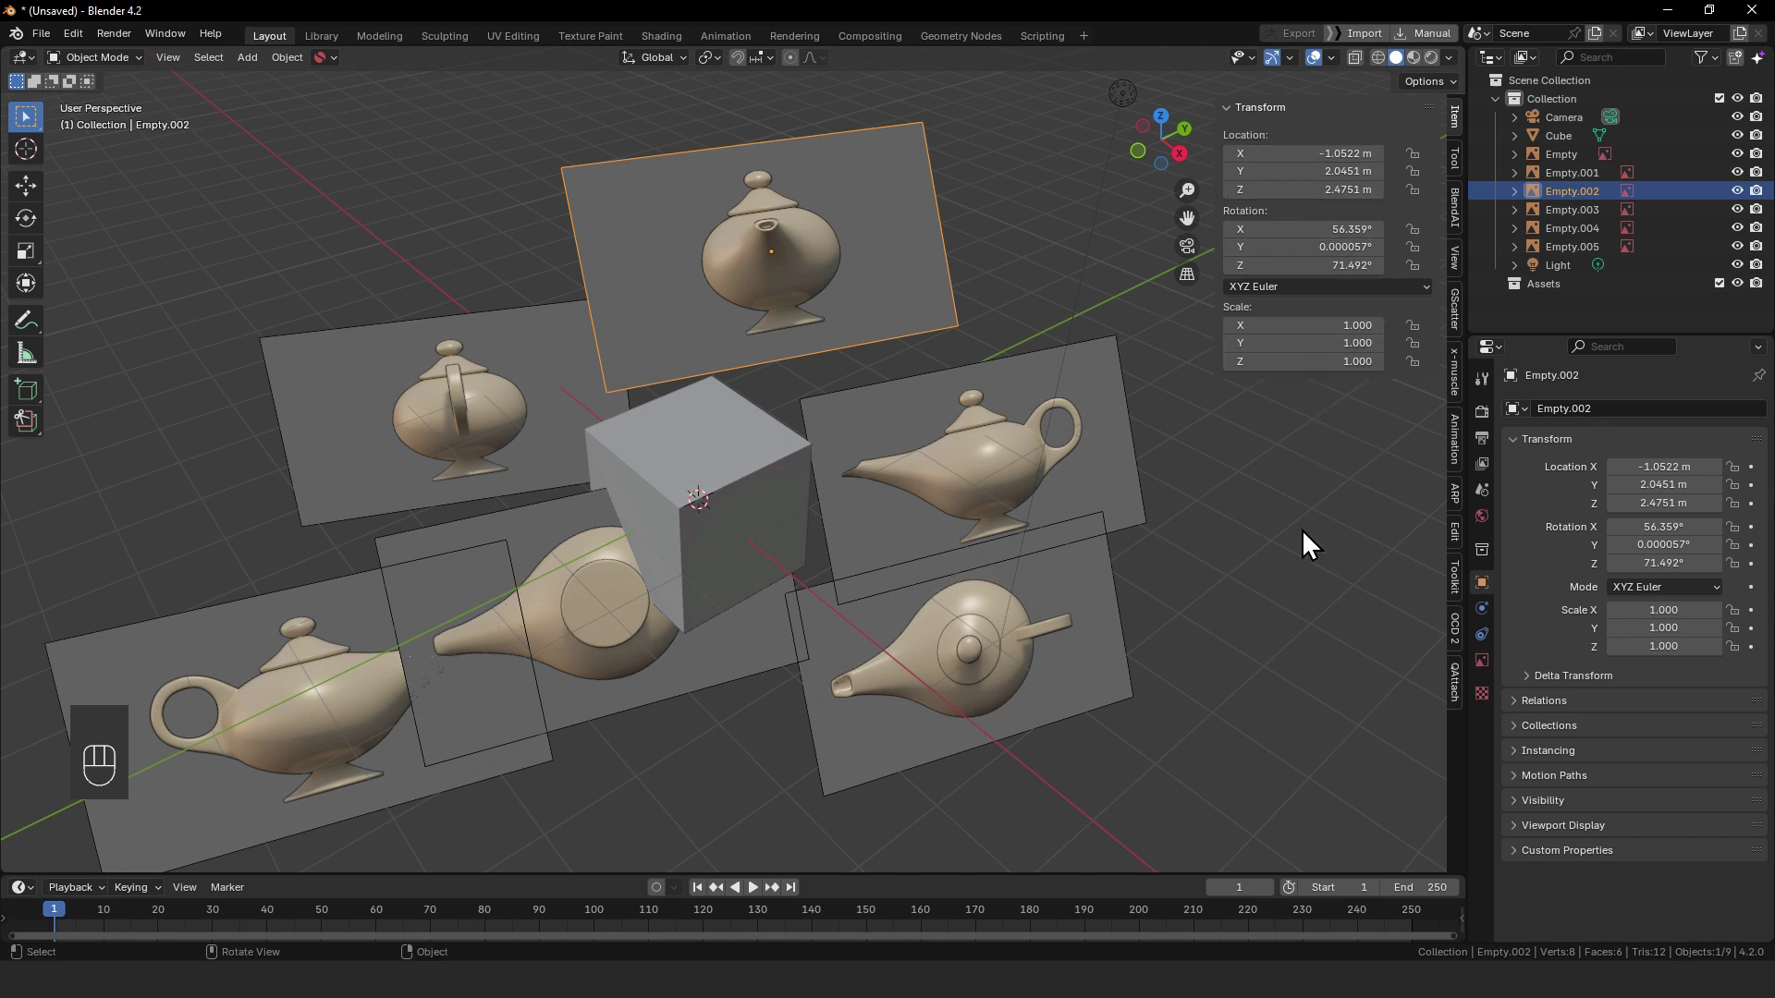
key(n)
key(n)
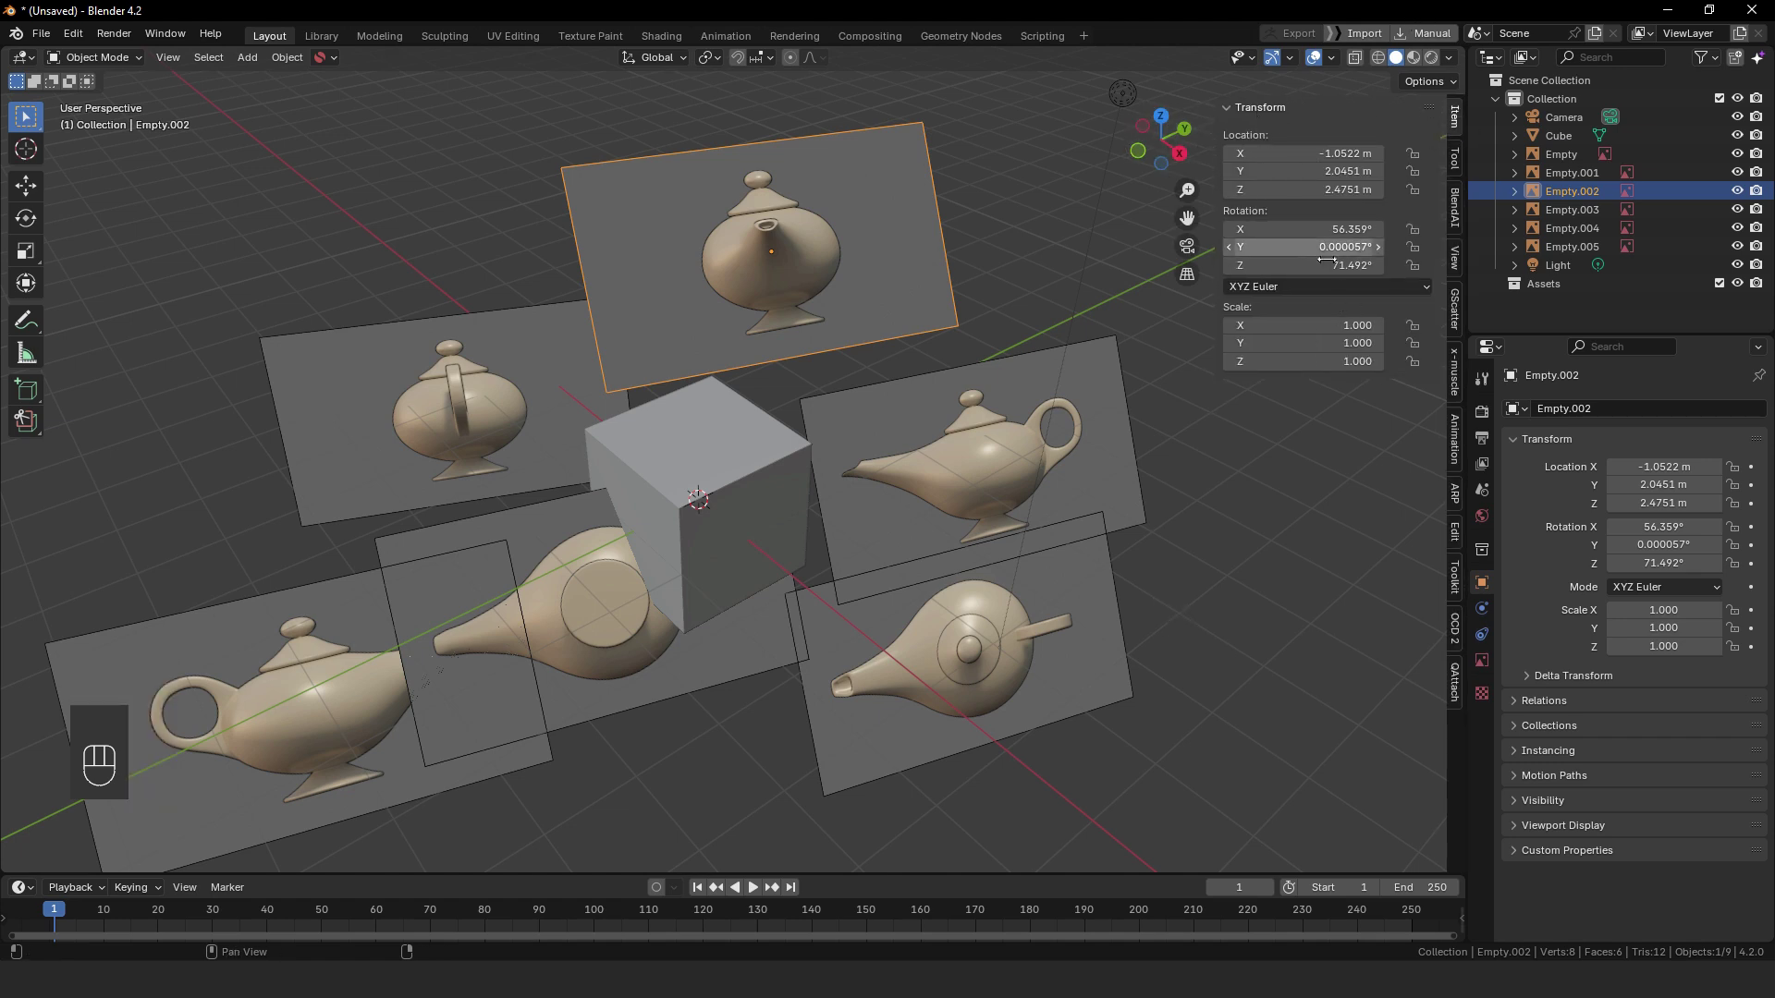
click(1310, 228)
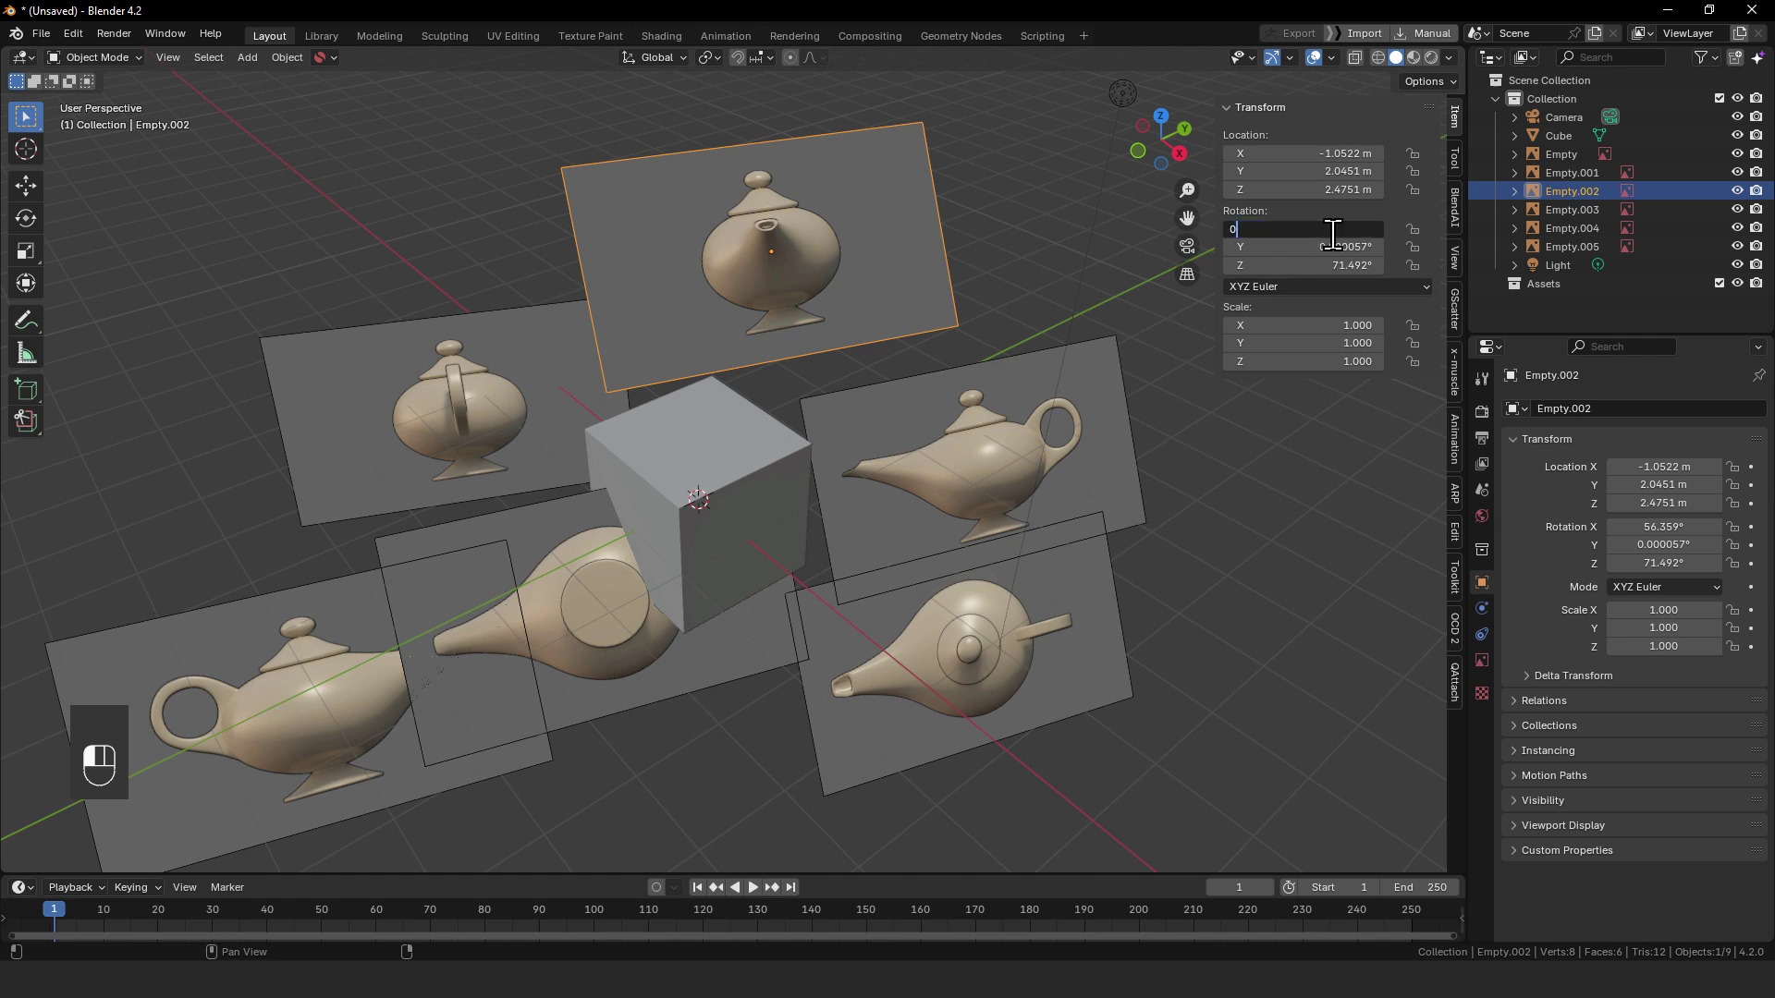
key(Return)
middle_drag(879, 261, 883, 262)
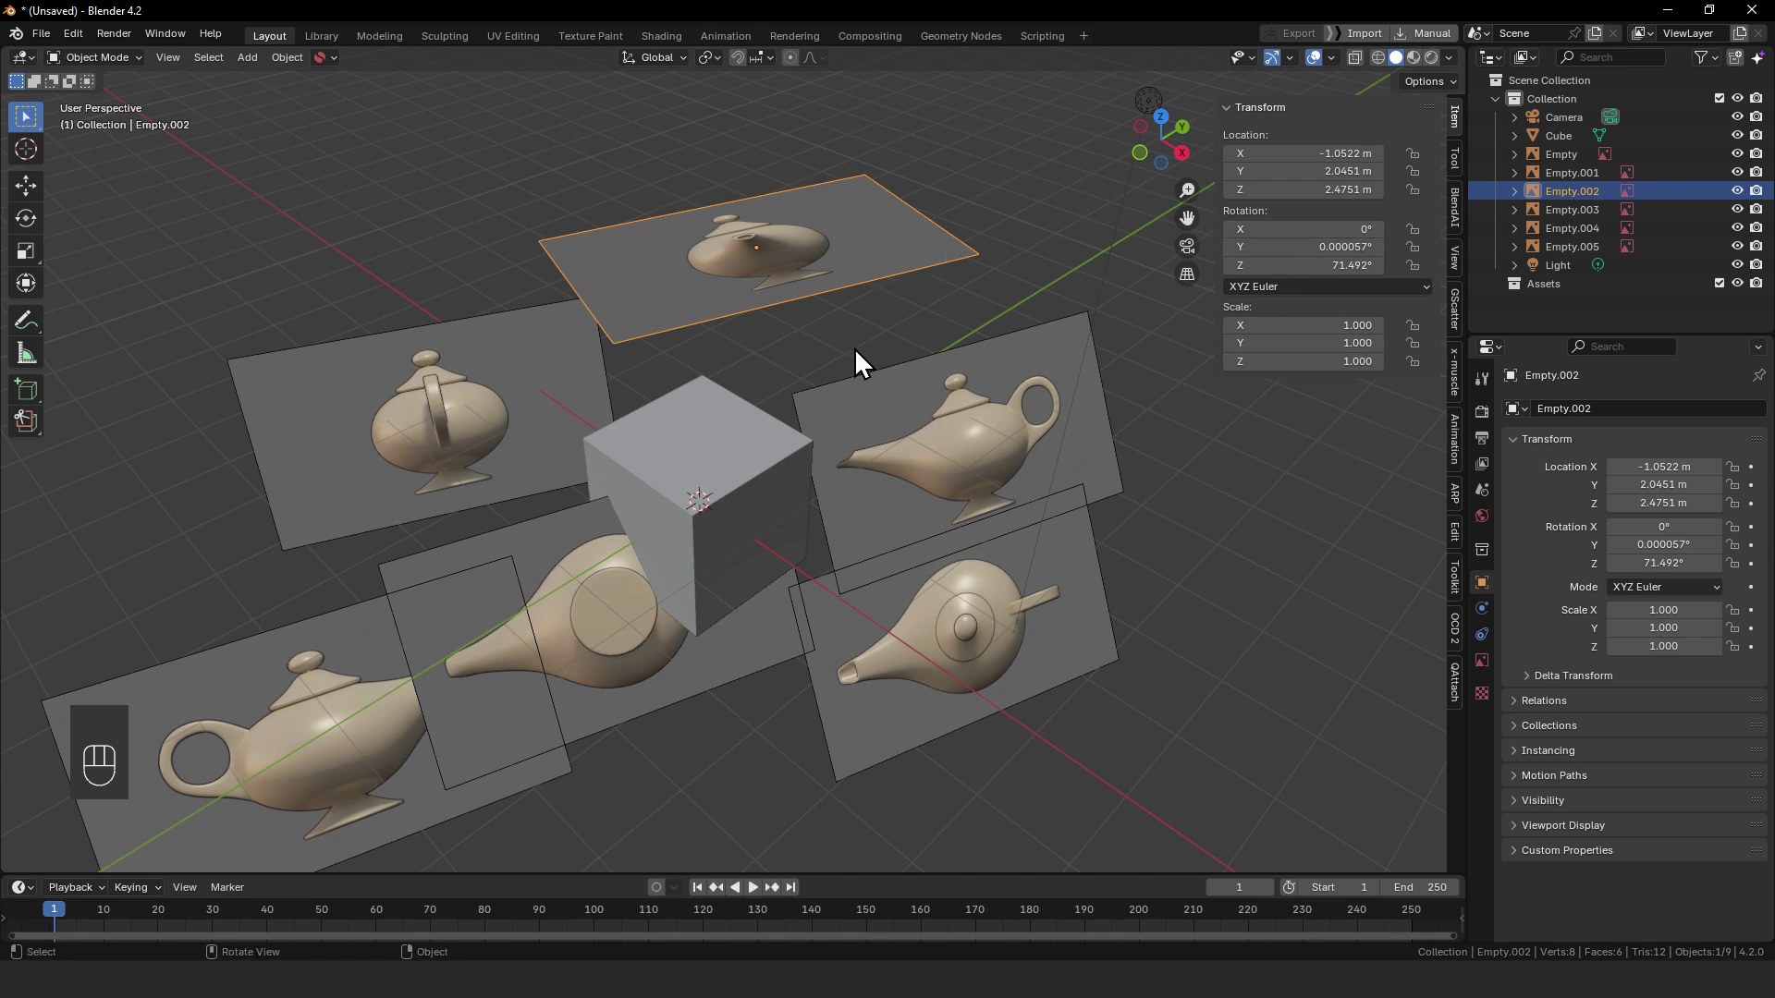
key(alt+r)
key(alt+g)
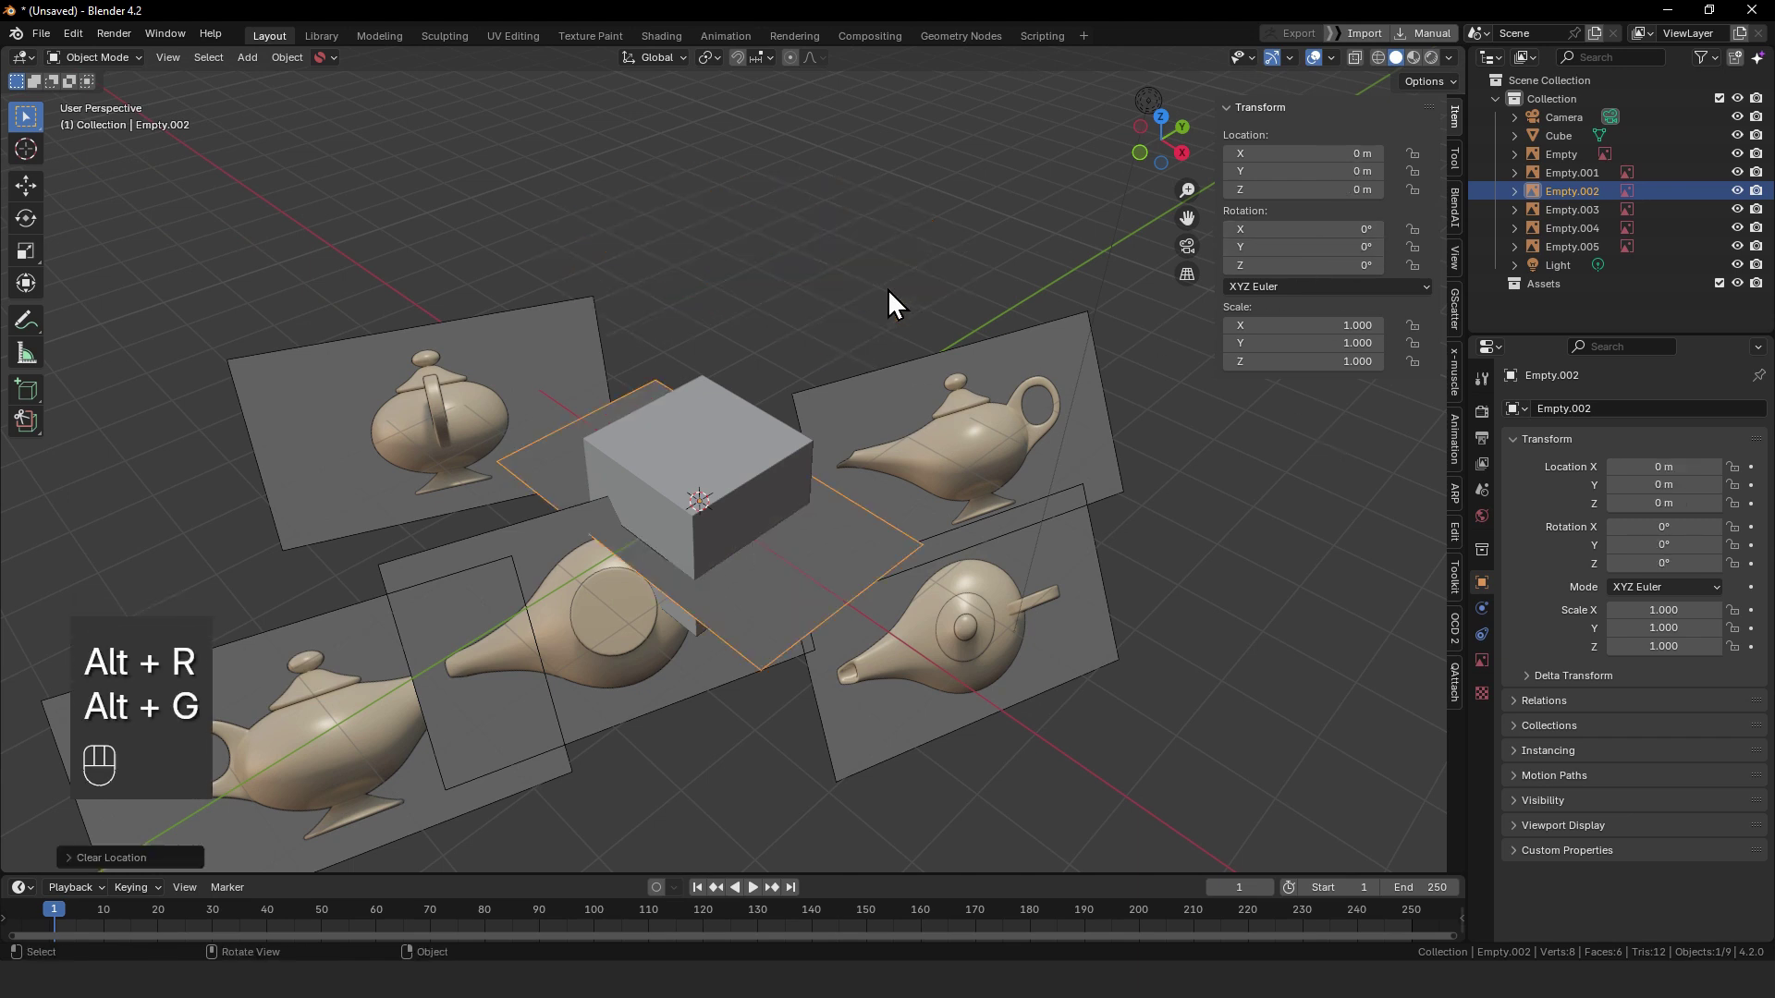
- Rotate the front-view image 90° about the global X axis so it stands upright
middle_drag(887, 288, 848, 397)
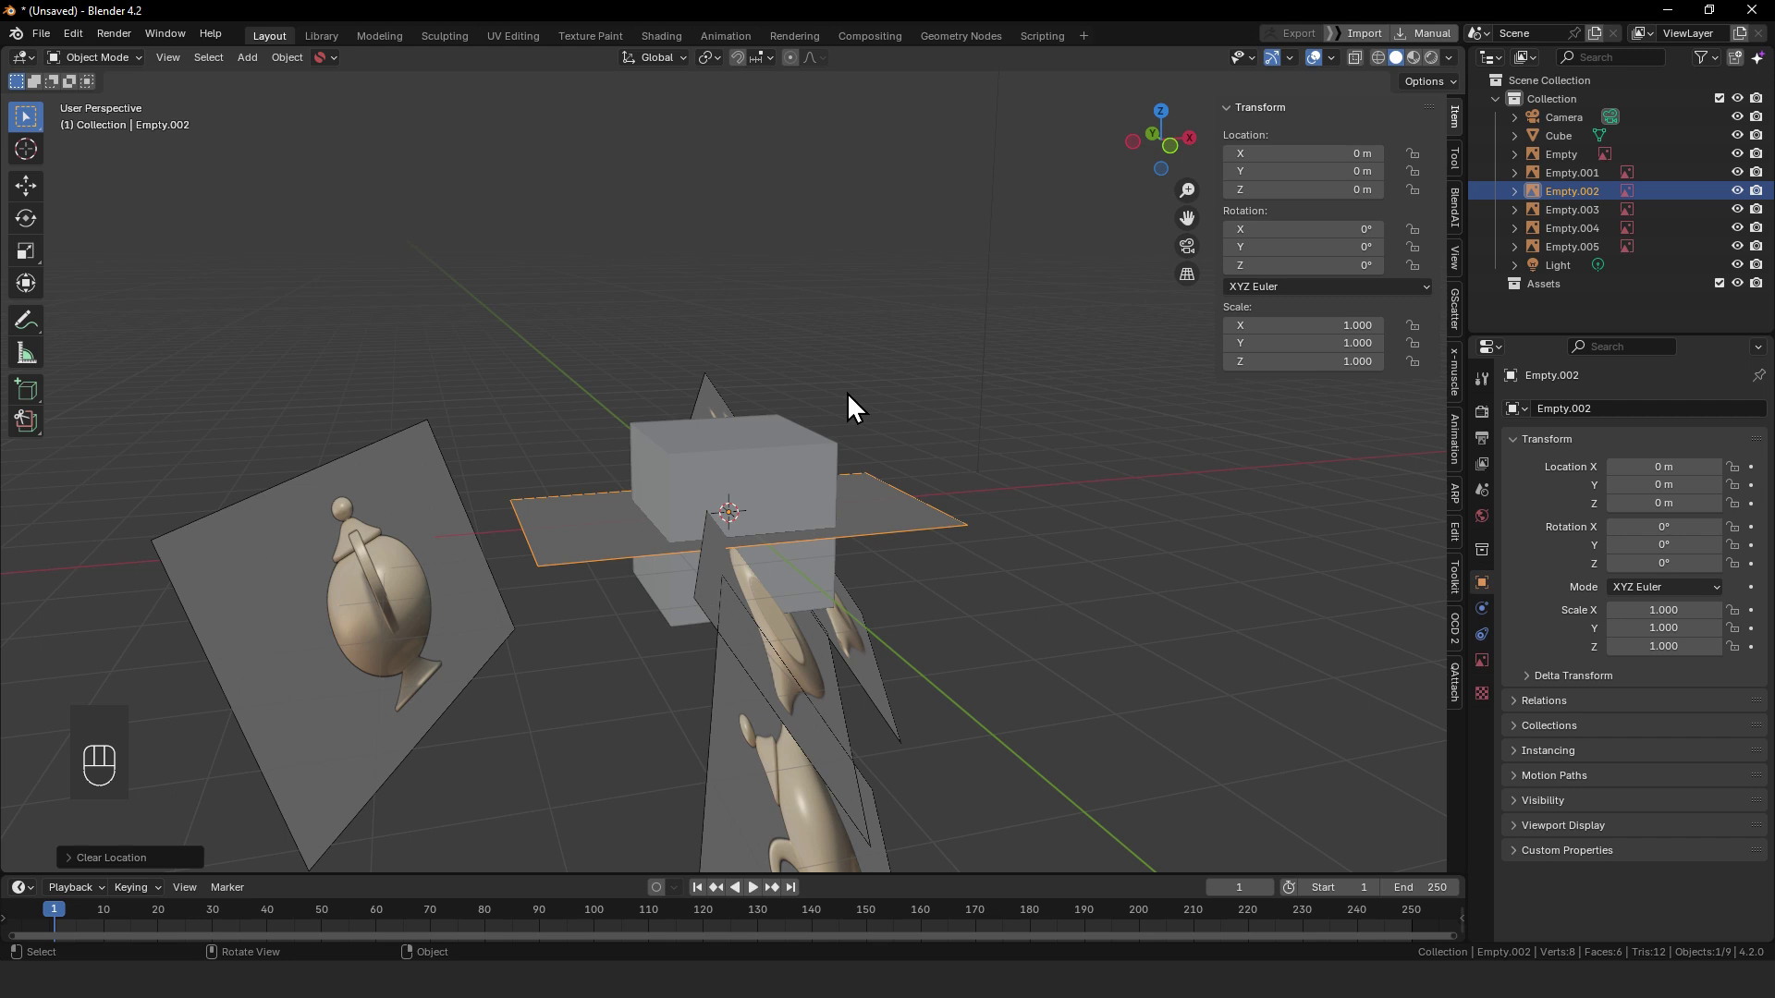
middle_drag(848, 390, 860, 551)
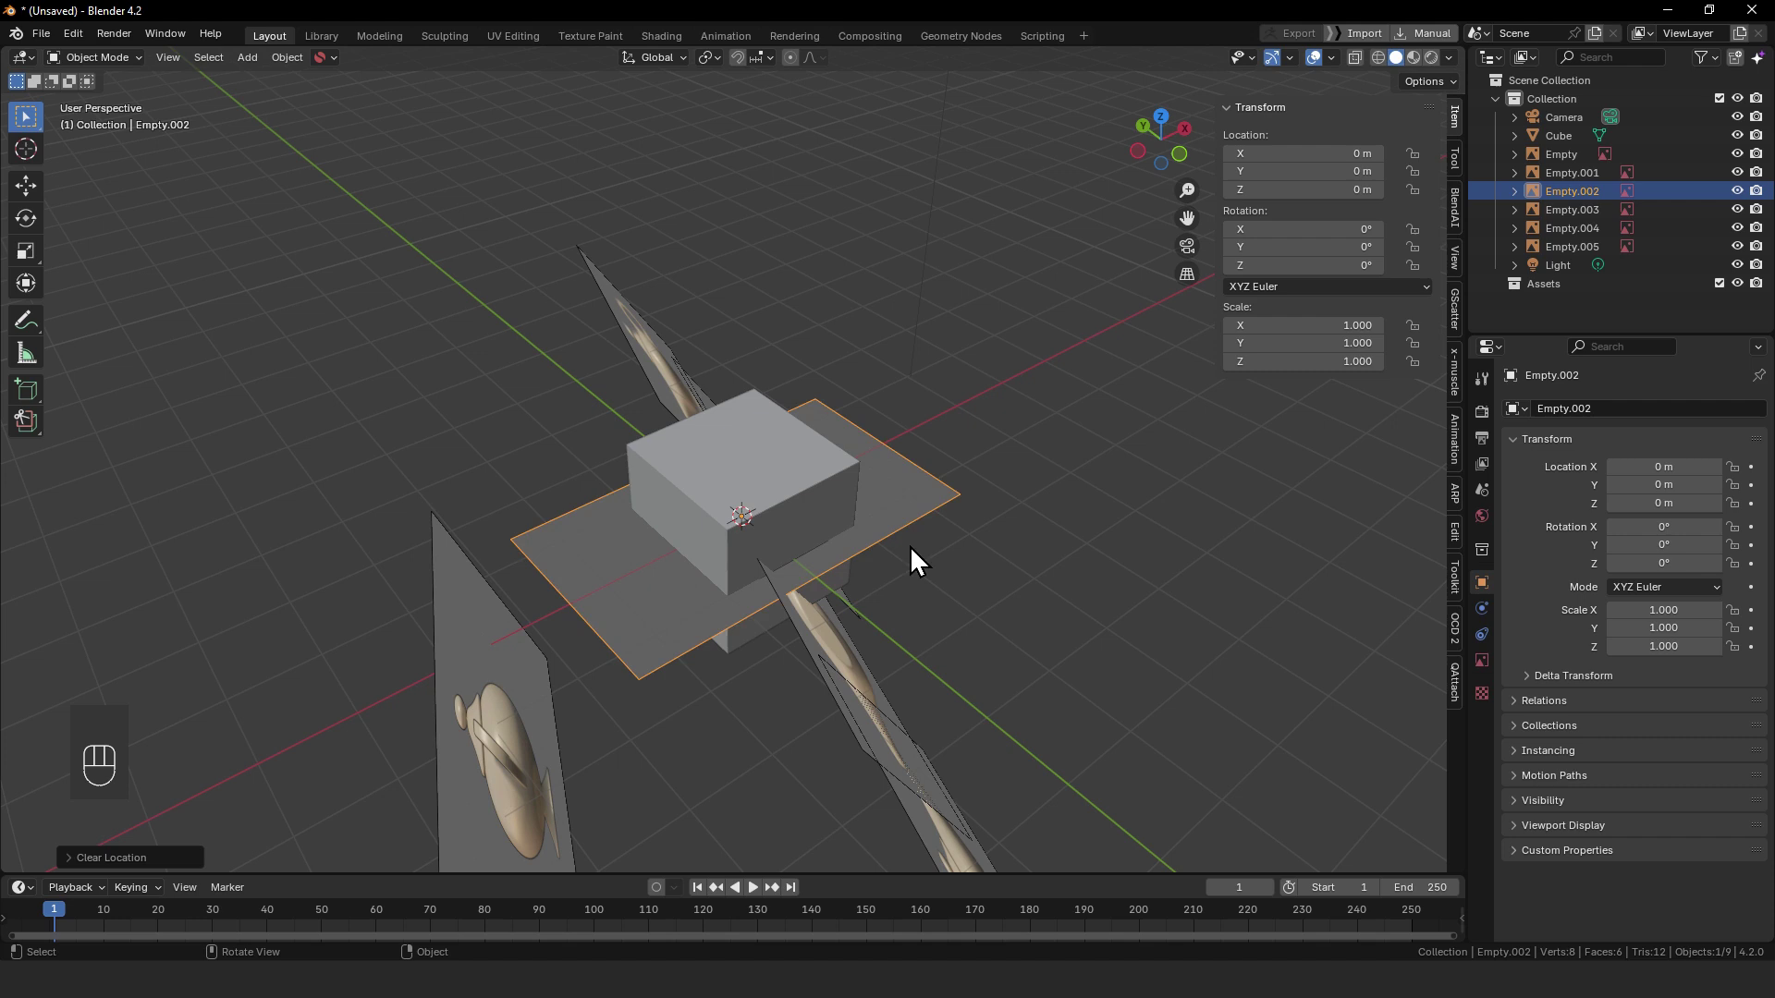
middle_drag(910, 545, 918, 499)
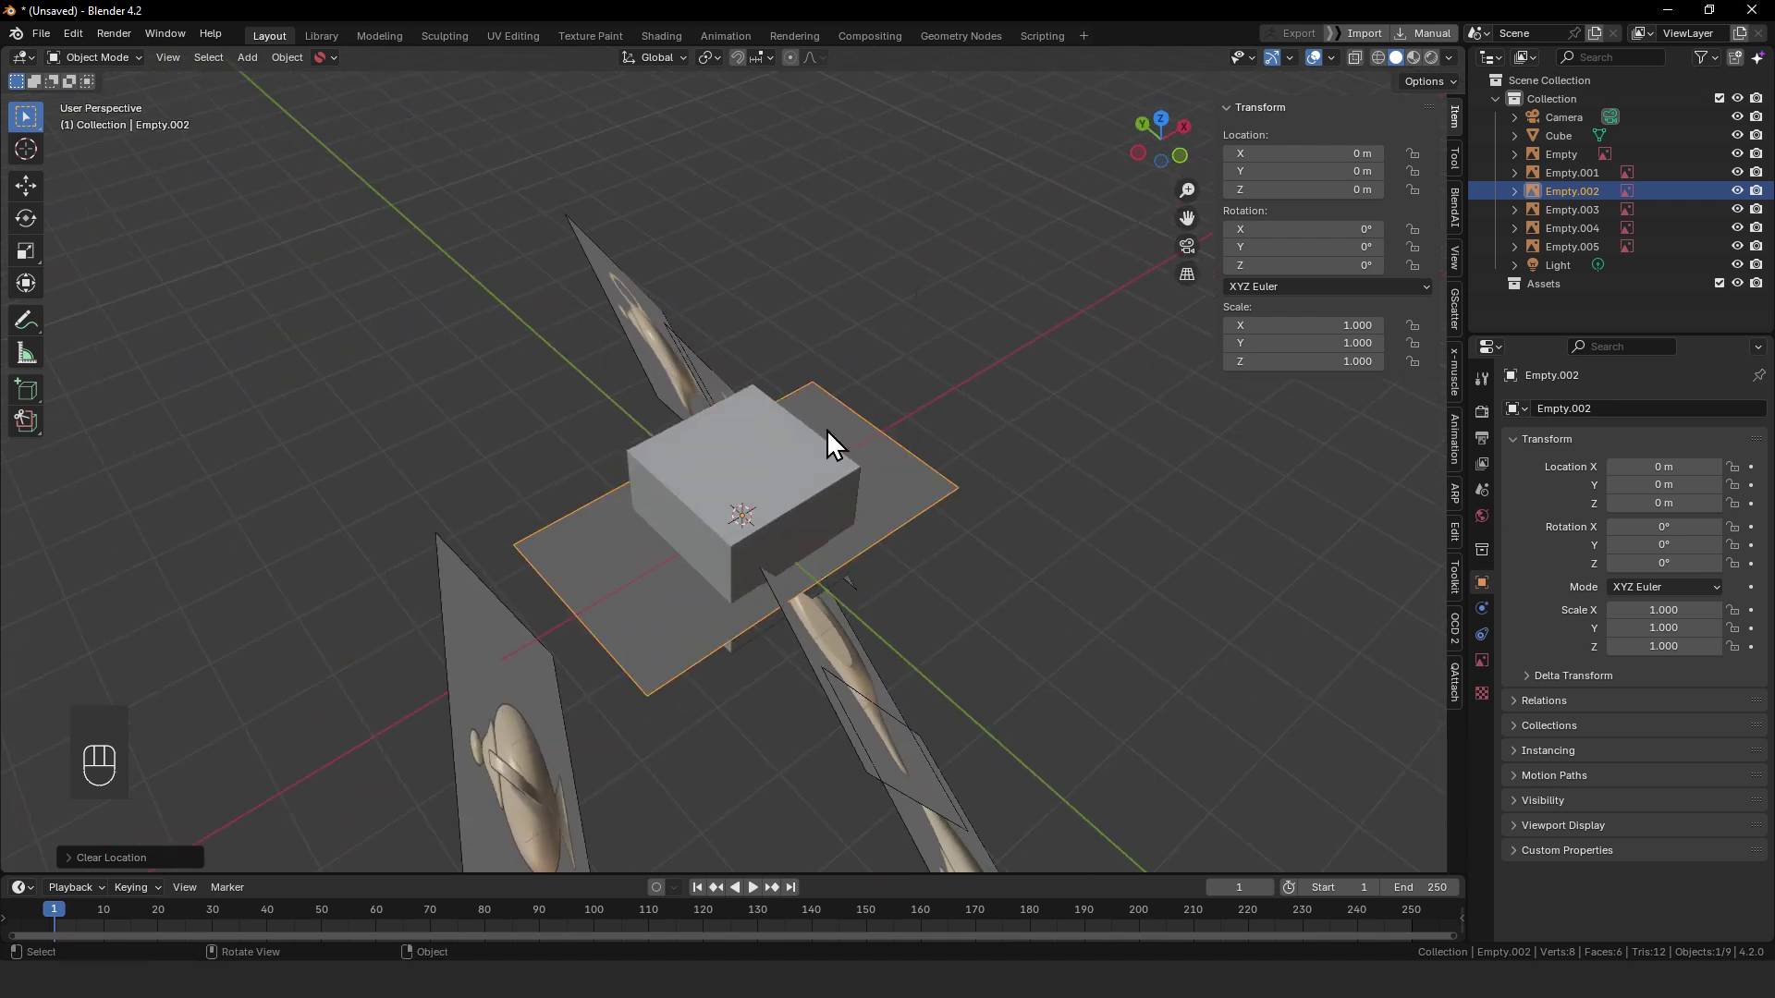
key(r)
key(x)
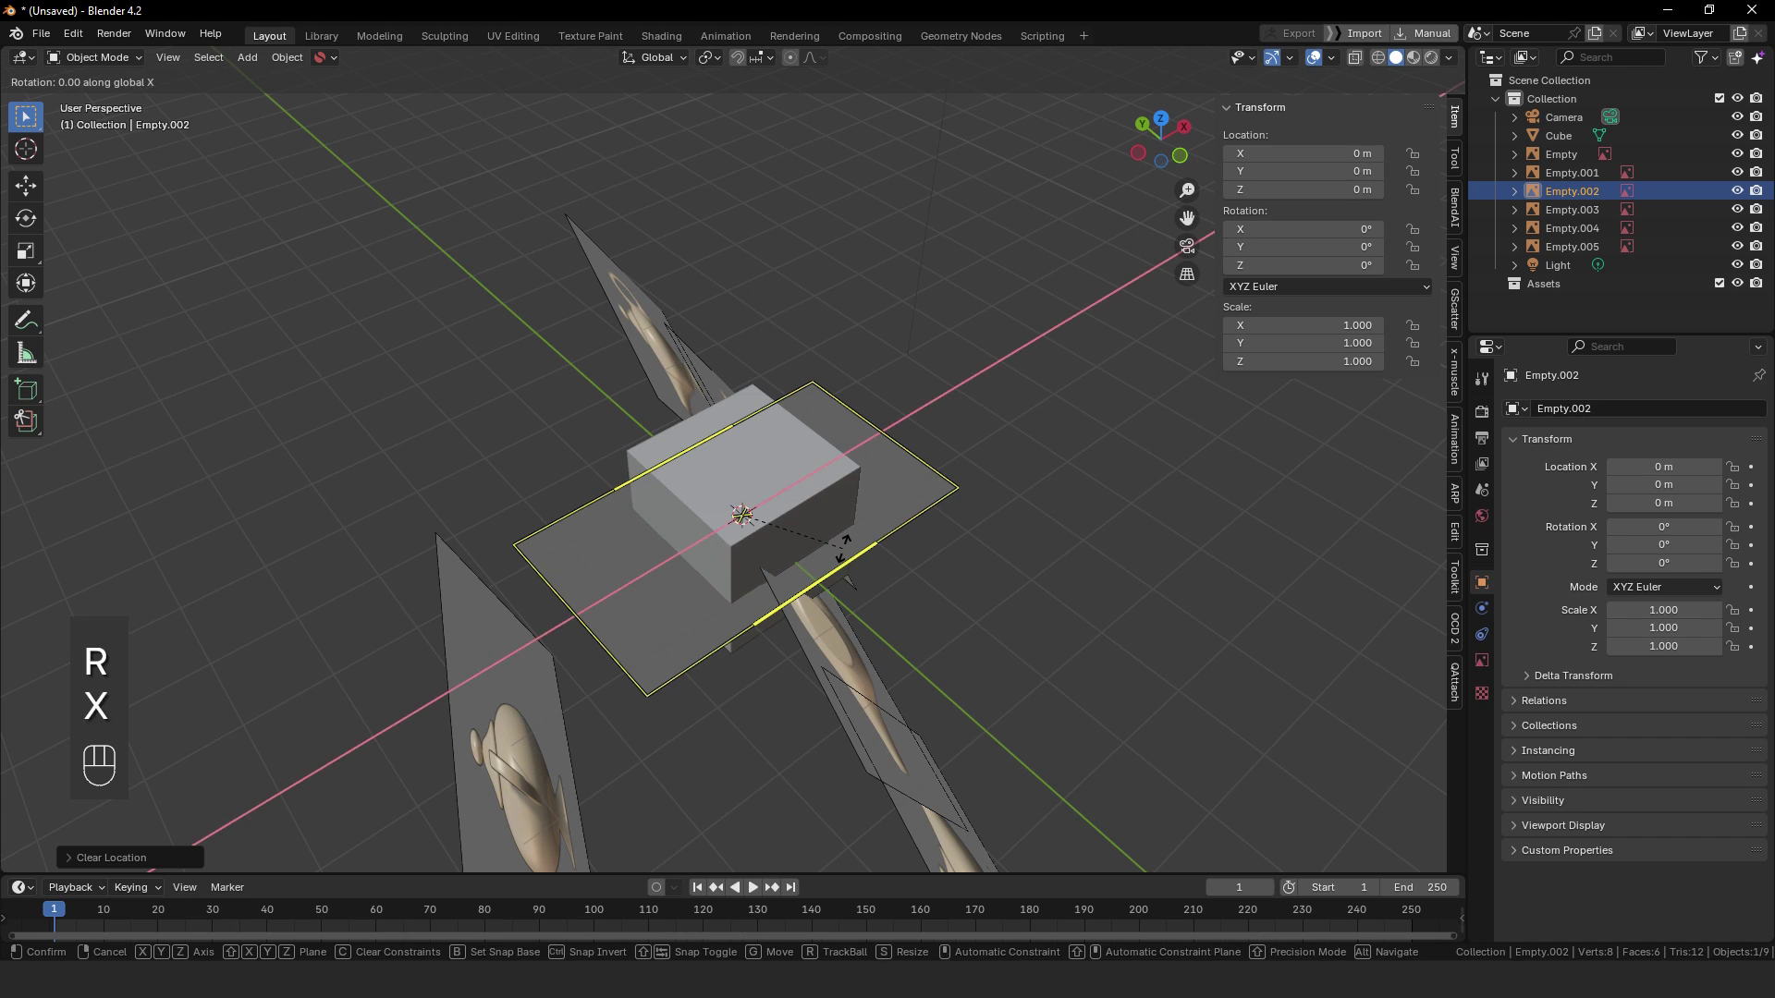
key(KP_9)
key(KP_0)
key(Return)
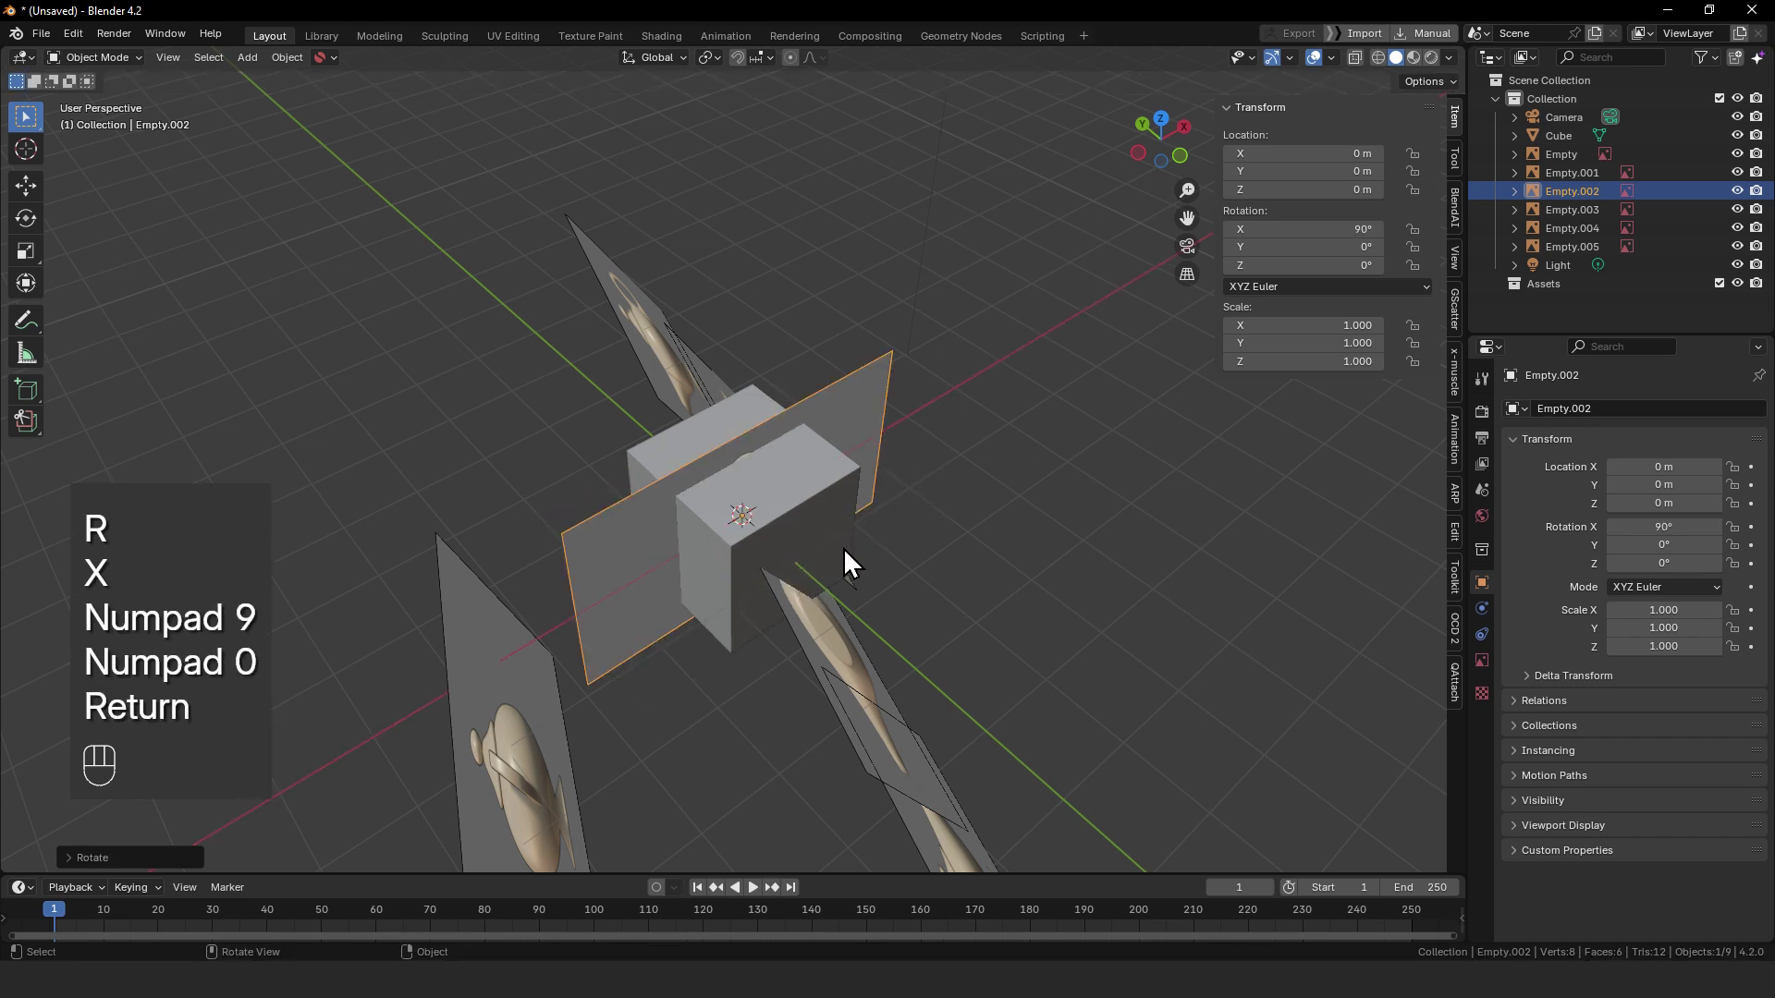
- Move the front-view image along the global Y axis to about 3.54 m, behind the cube
key(g)
key(y)
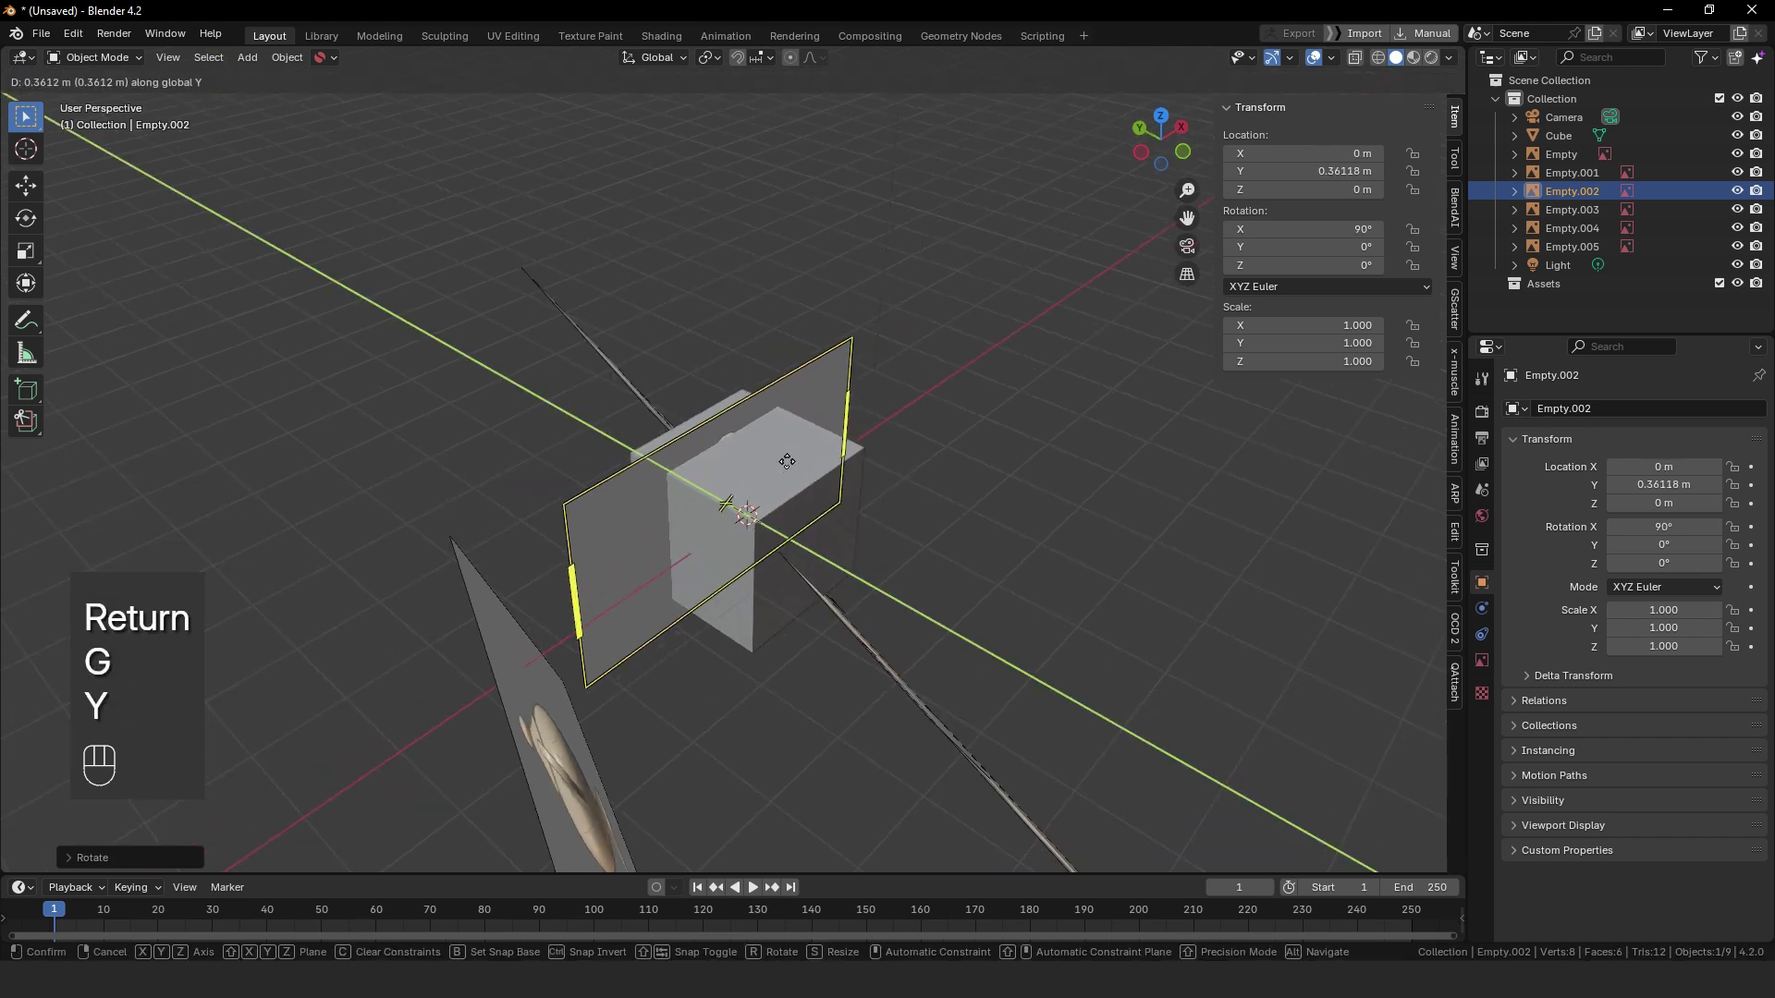
click(753, 545)
middle_drag(763, 573, 702, 549)
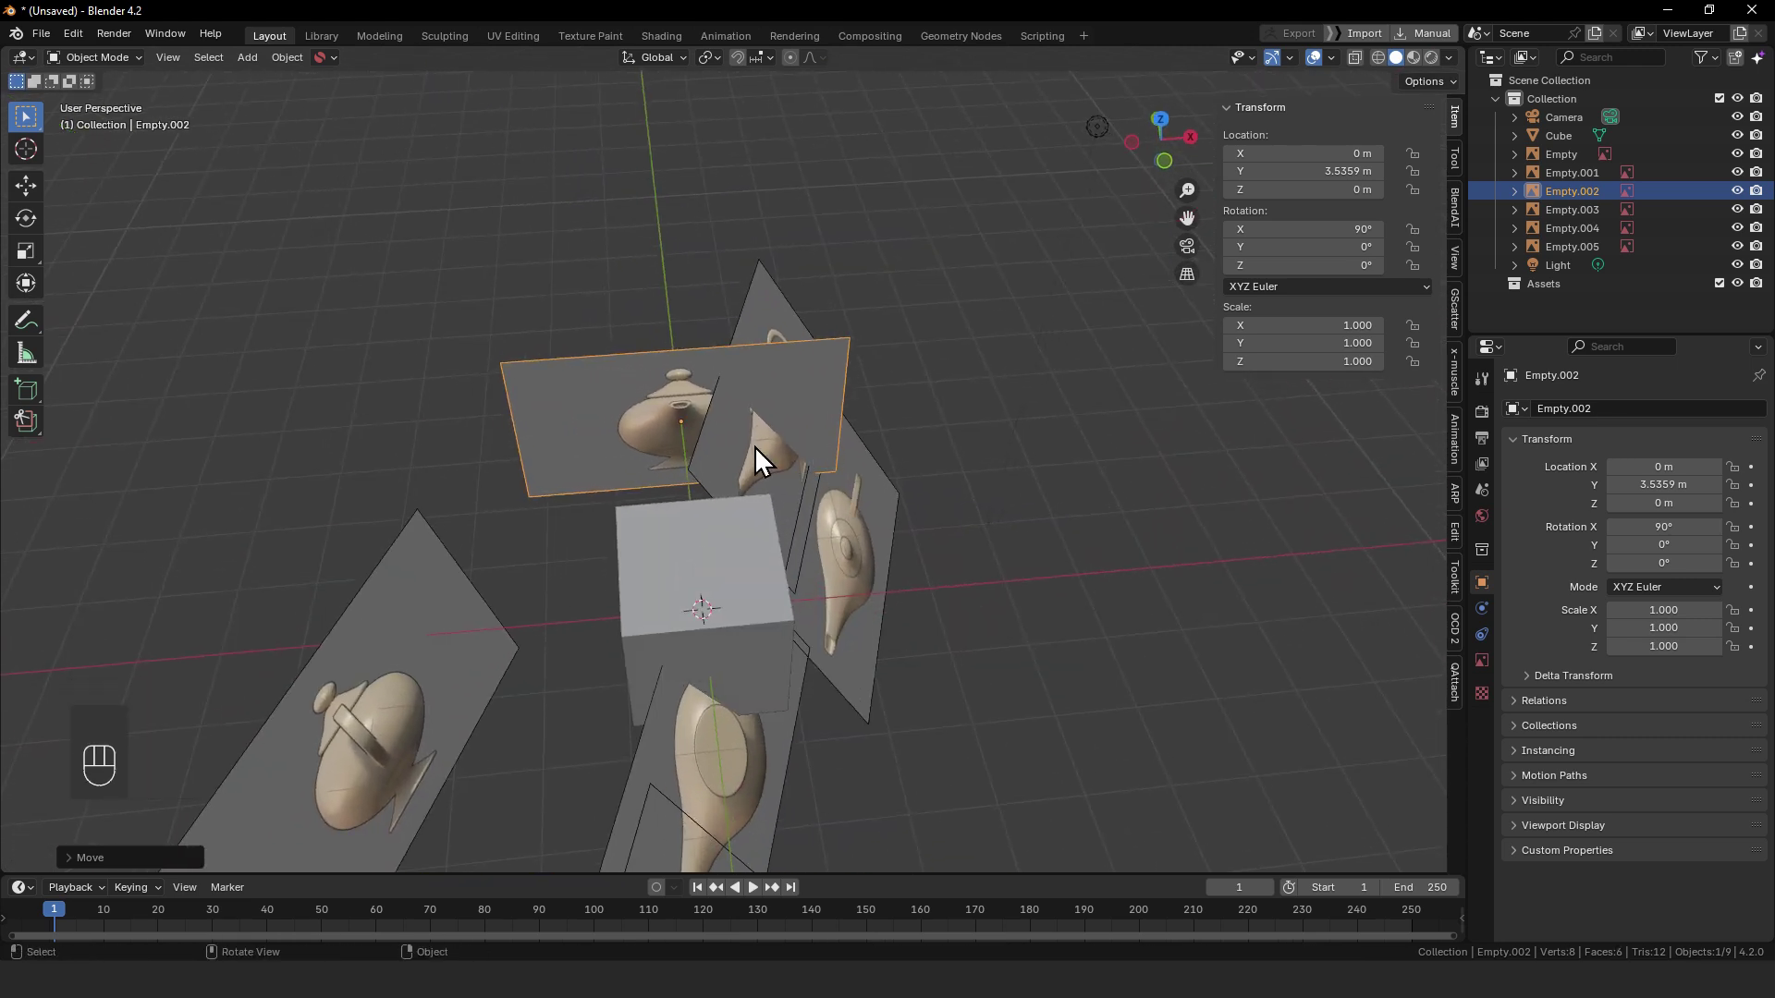
- Move the right-view and top-view image empties together away from the front-view image, toward negative X
click(776, 459)
middle_drag(776, 459, 819, 474)
shift+click(819, 474)
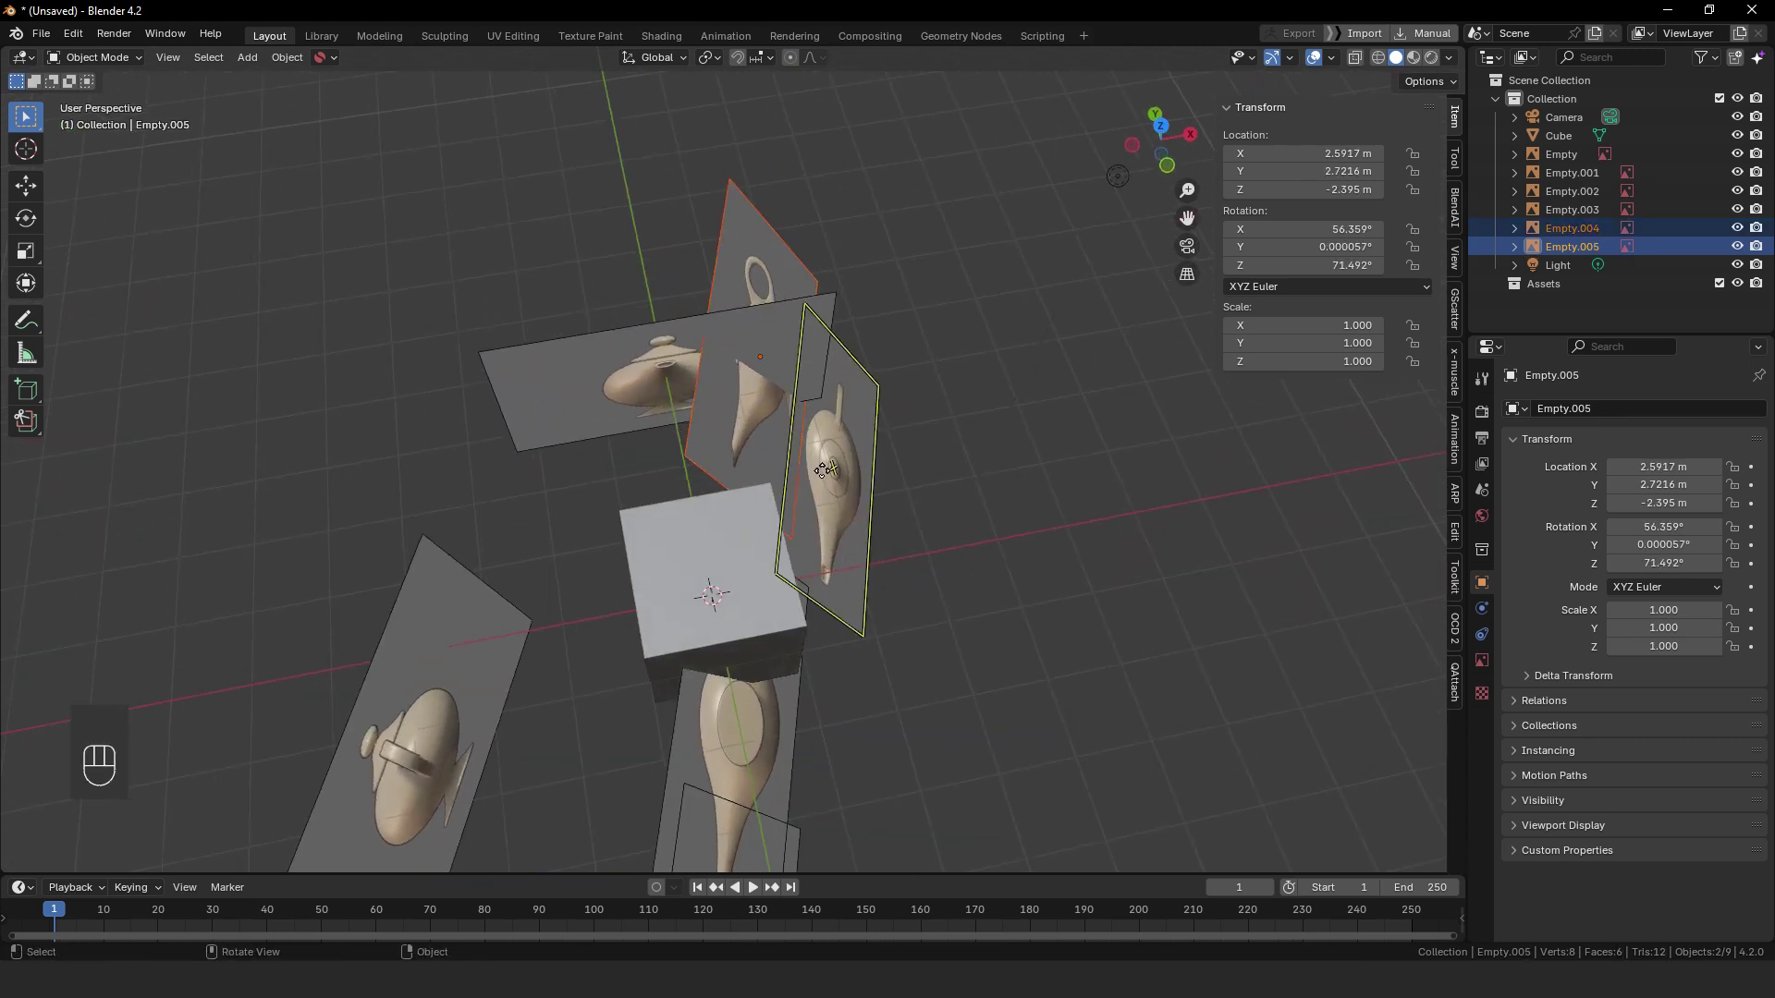
key(g)
click(180, 480)
- Move the bottom-view and left-view image empties clear of the cube, next to the other set-aside references
click(686, 784)
key(g)
click(314, 545)
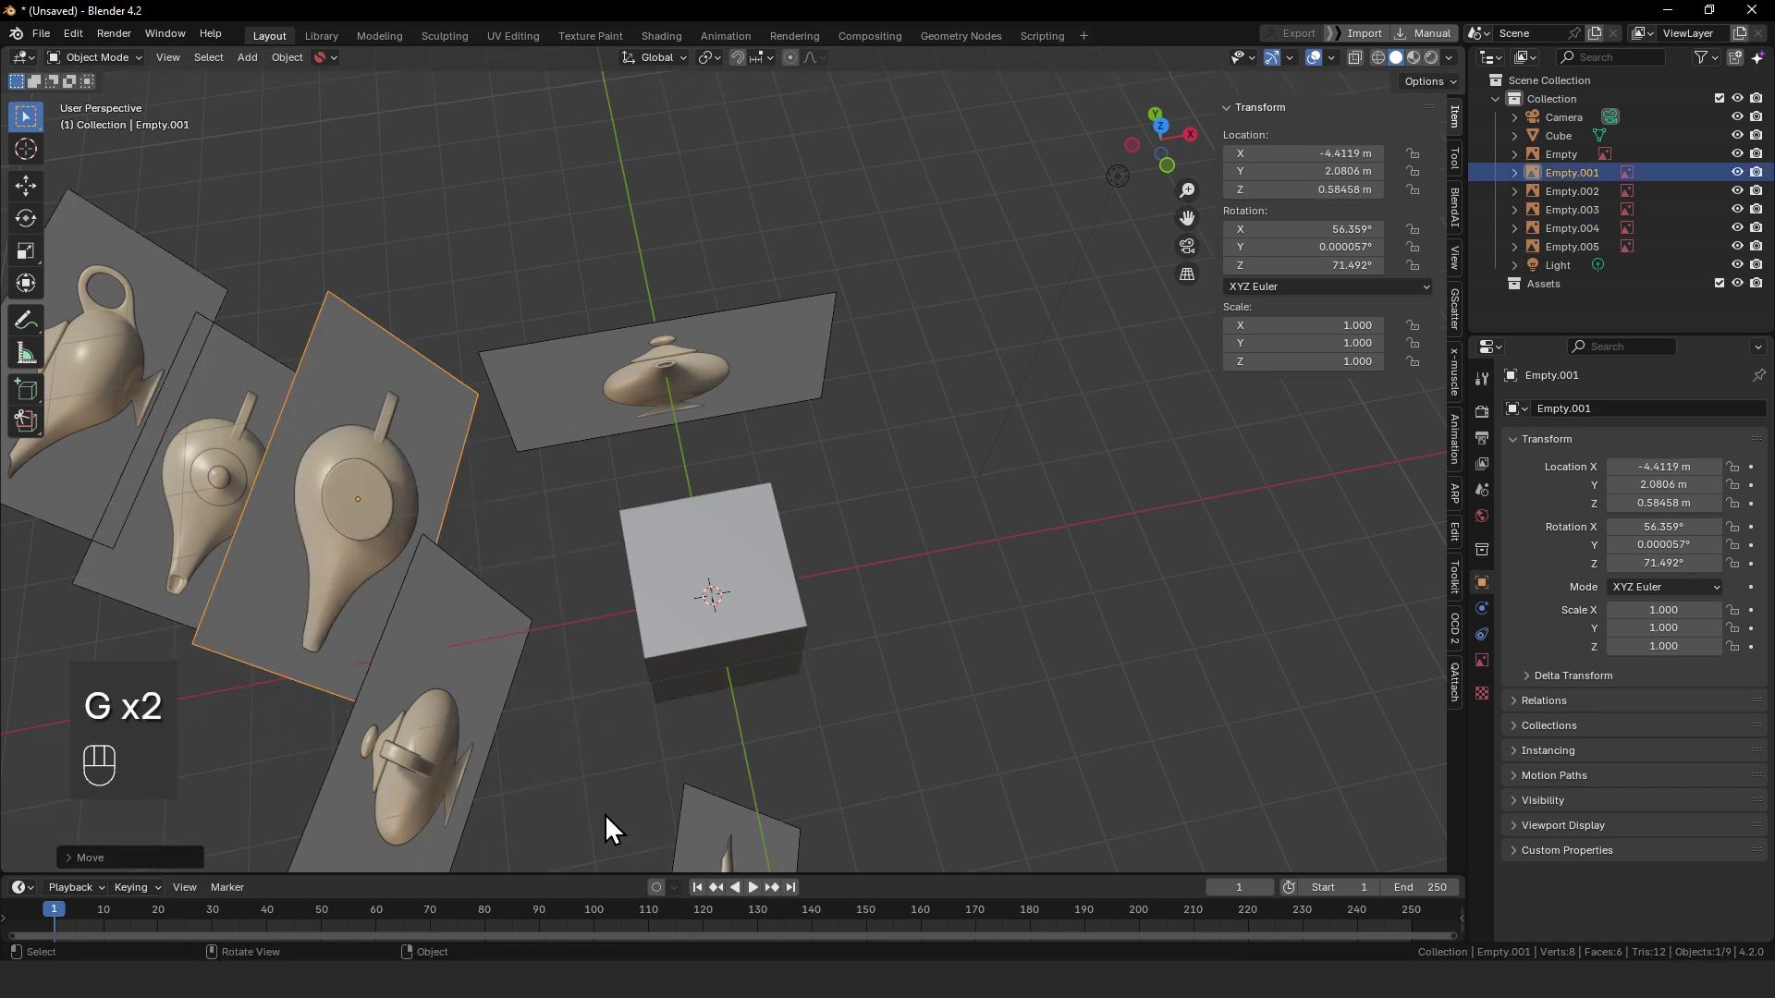
click(749, 811)
key(g)
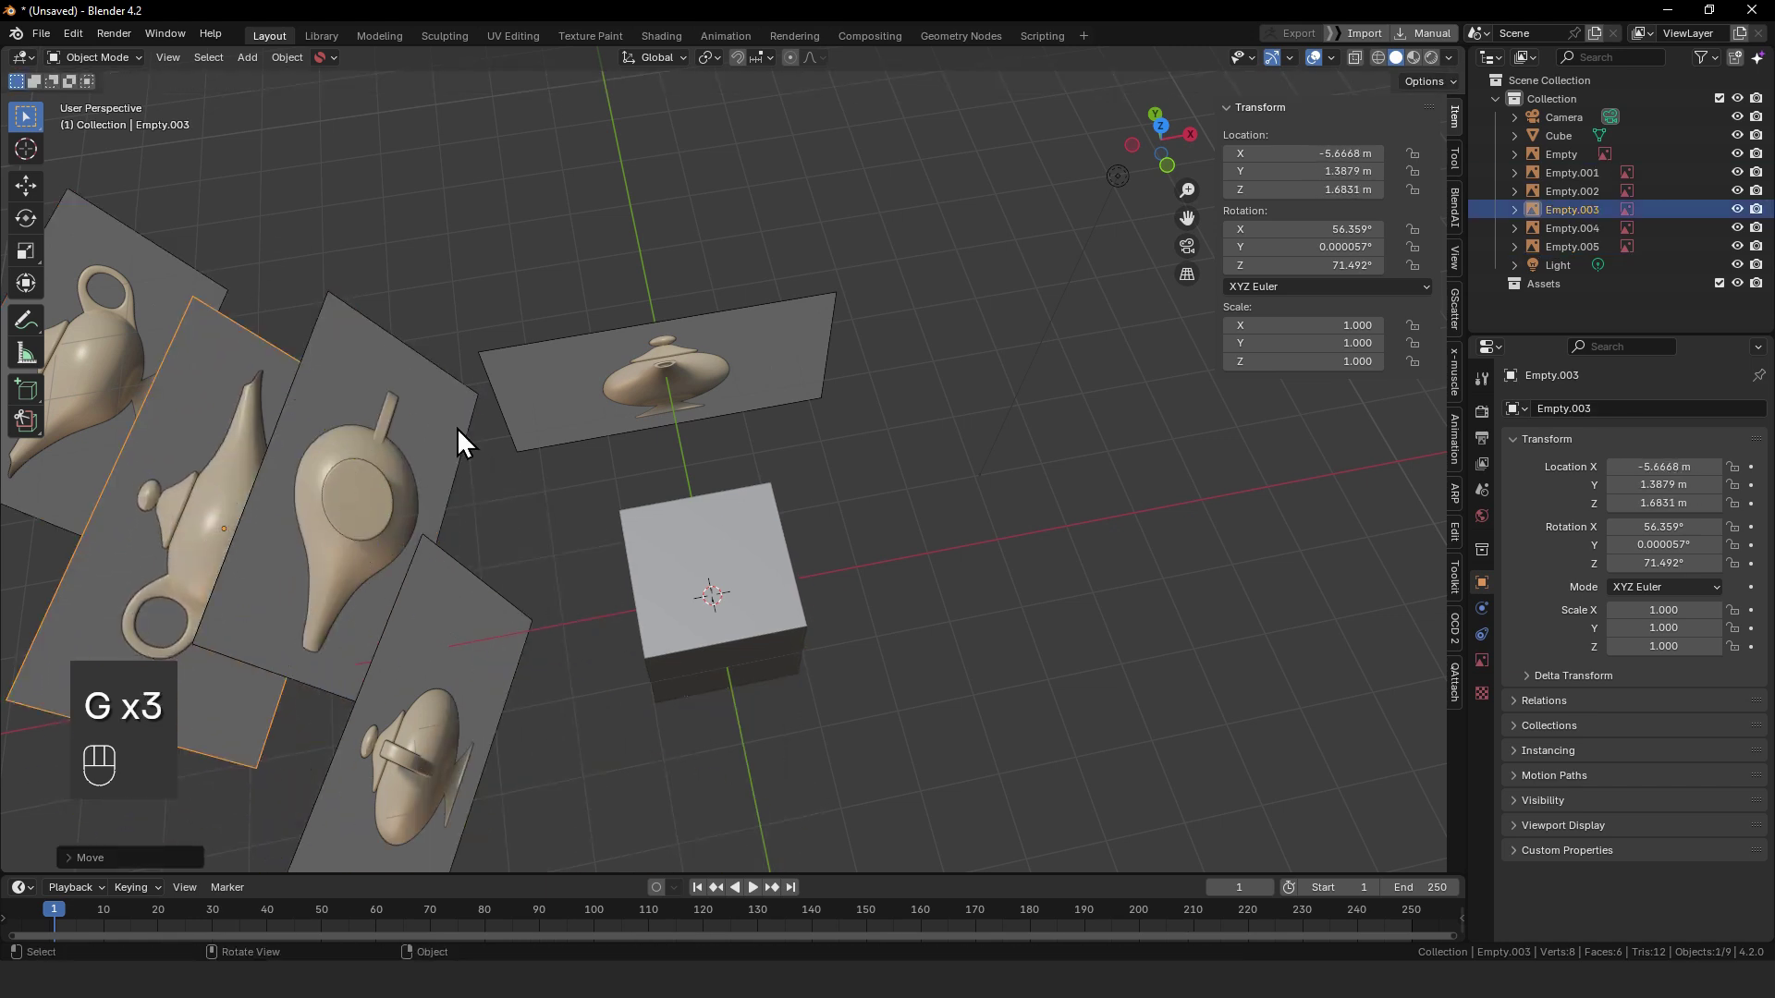
click(457, 427)
middle_drag(457, 427, 317, 363)
key(g)
click(597, 368)
- Rename the front-view image empty behind the cube to FRONT
scroll(597, 388, up, 1)
middle_drag(564, 462, 652, 499)
click(763, 490)
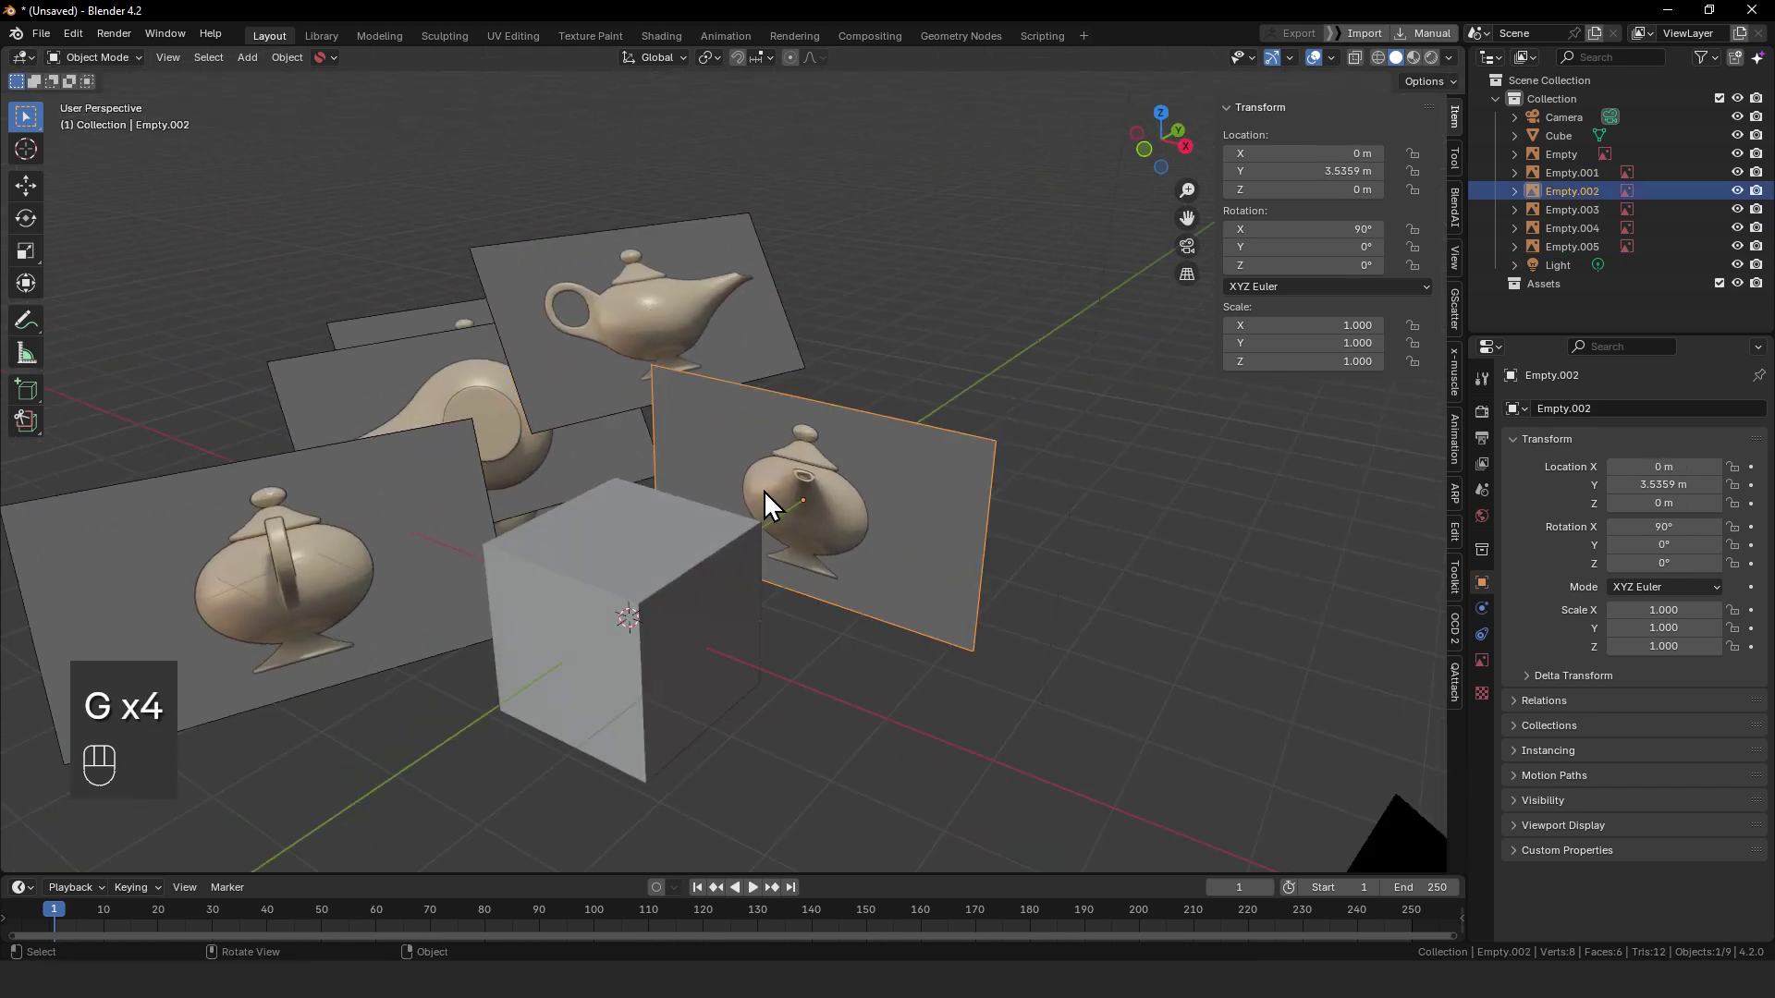
middle_drag(775, 573, 873, 528)
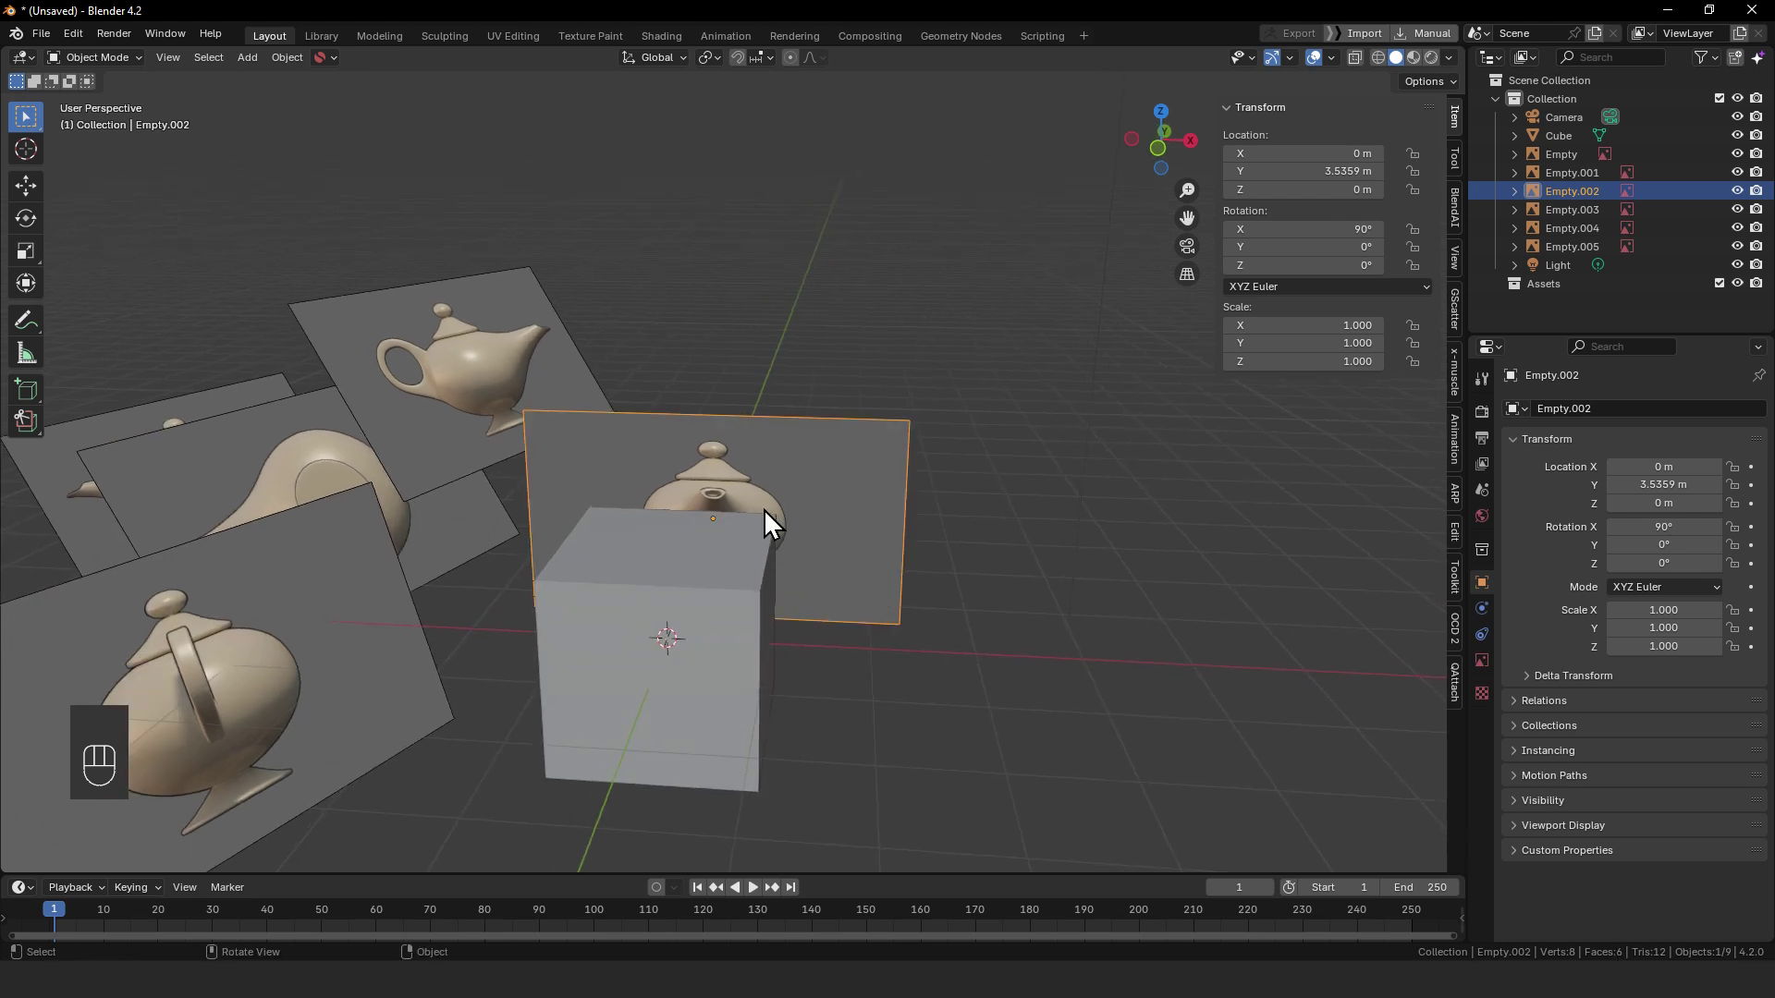
double_click(1561, 190)
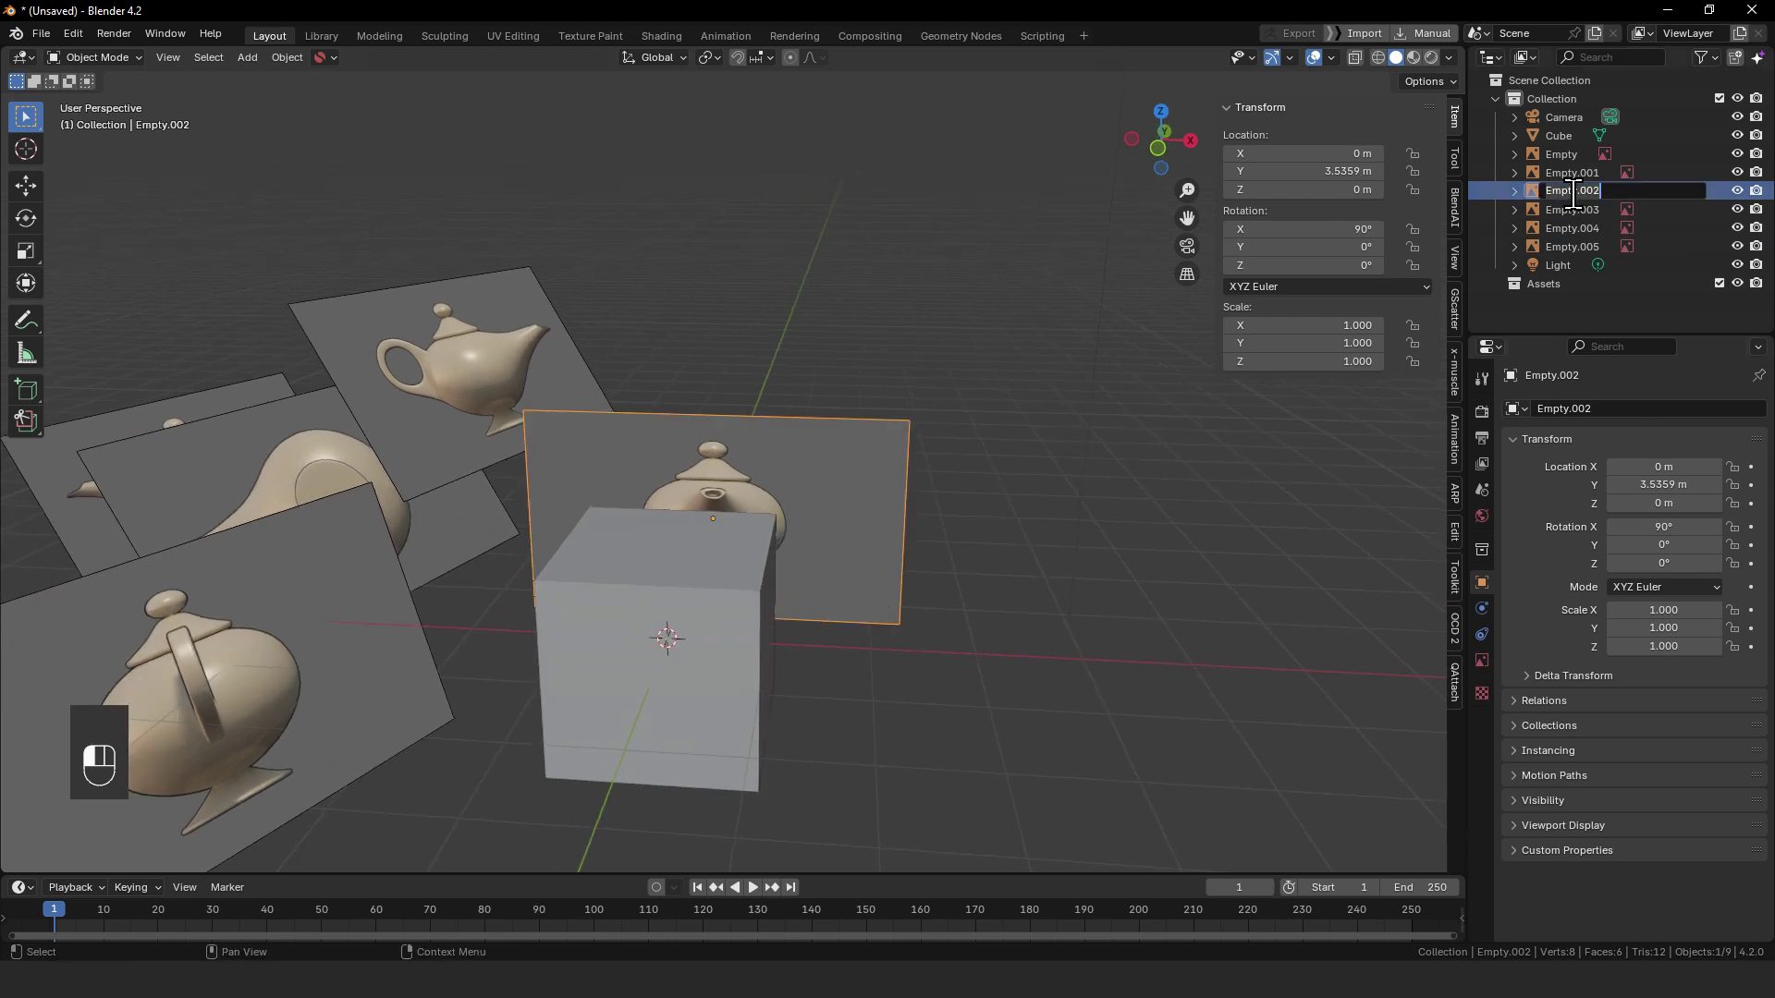
text(FRONT)
key(Return)
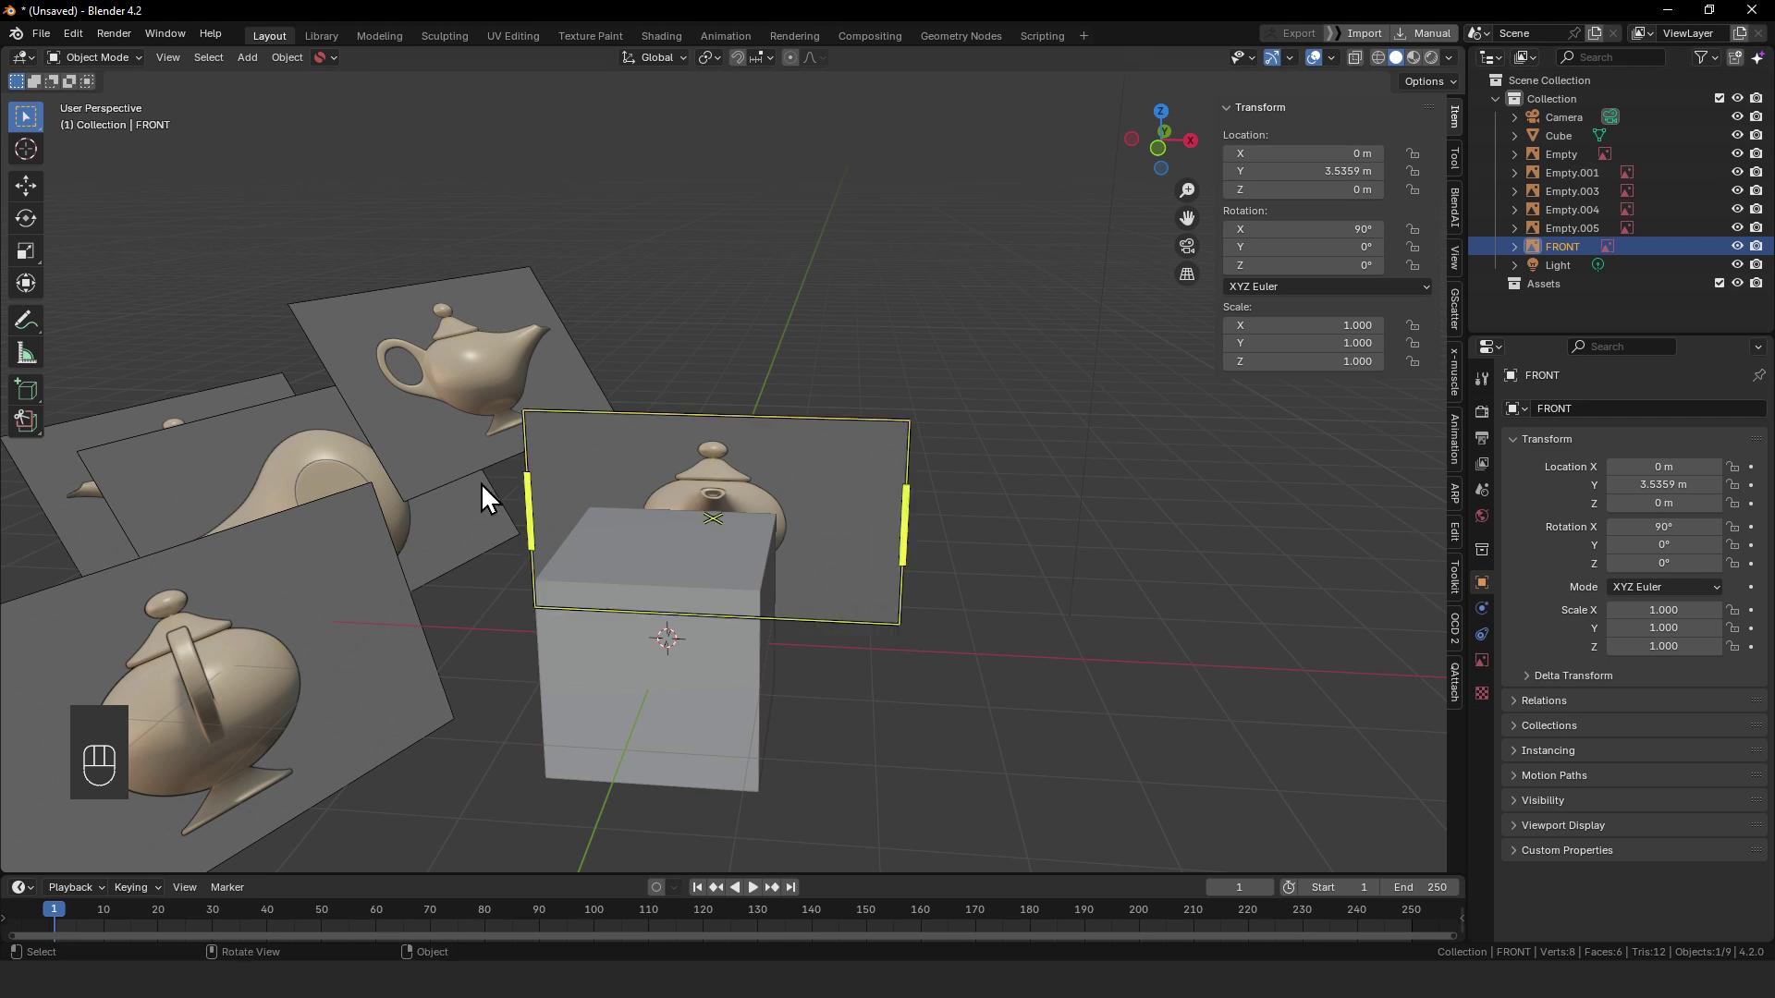
- Clear the location and rotation of the set-aside left-view lamp image
middle_drag(647, 555, 554, 270)
click(553, 268)
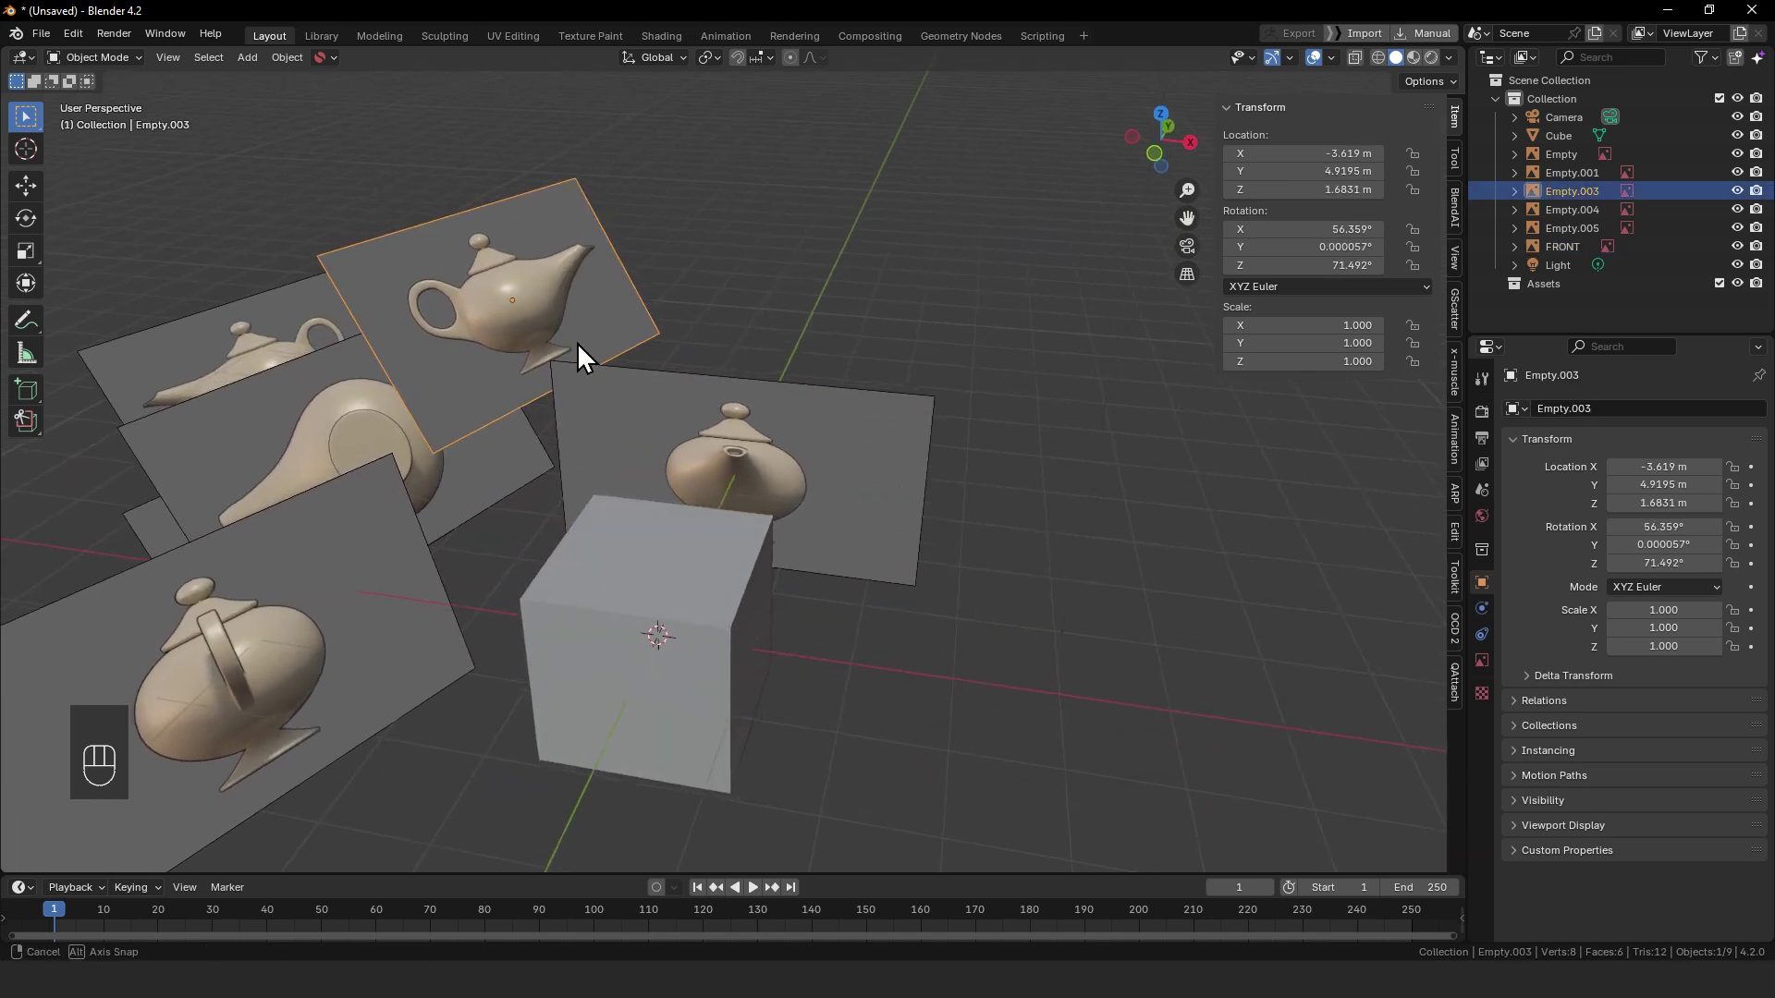
middle_drag(582, 357, 569, 323)
key(alt+g)
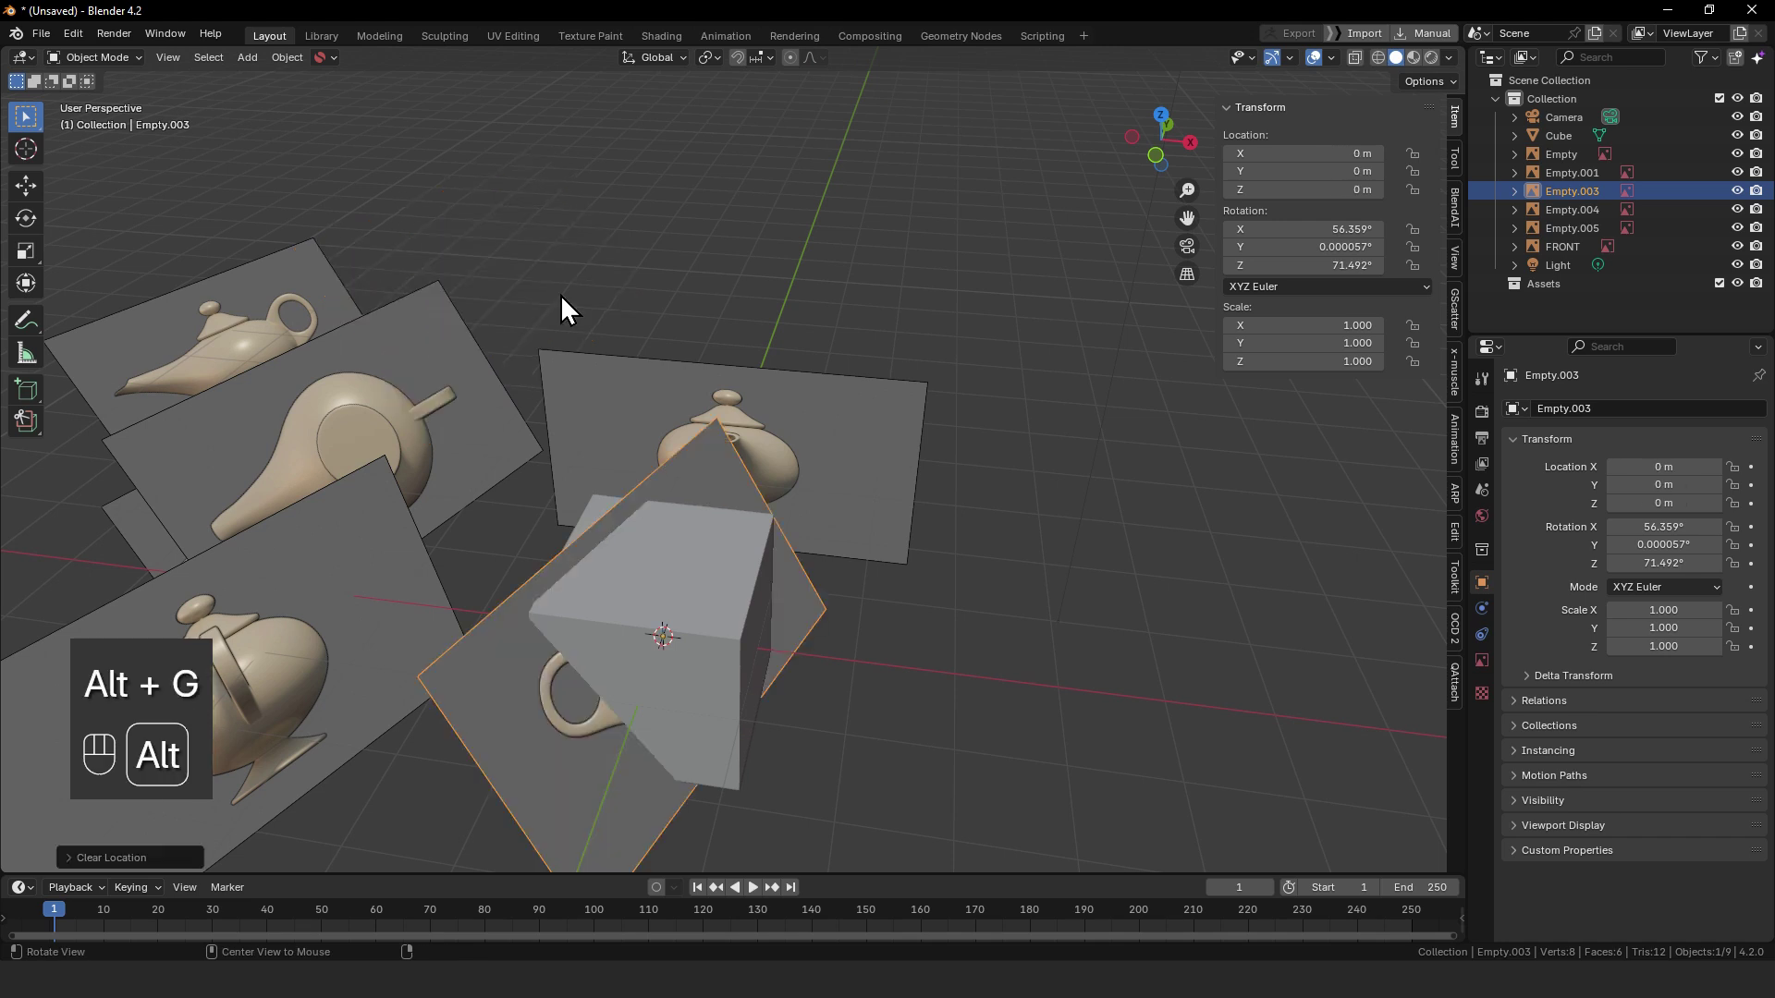
middle_drag(675, 592, 688, 621)
key(alt+r)
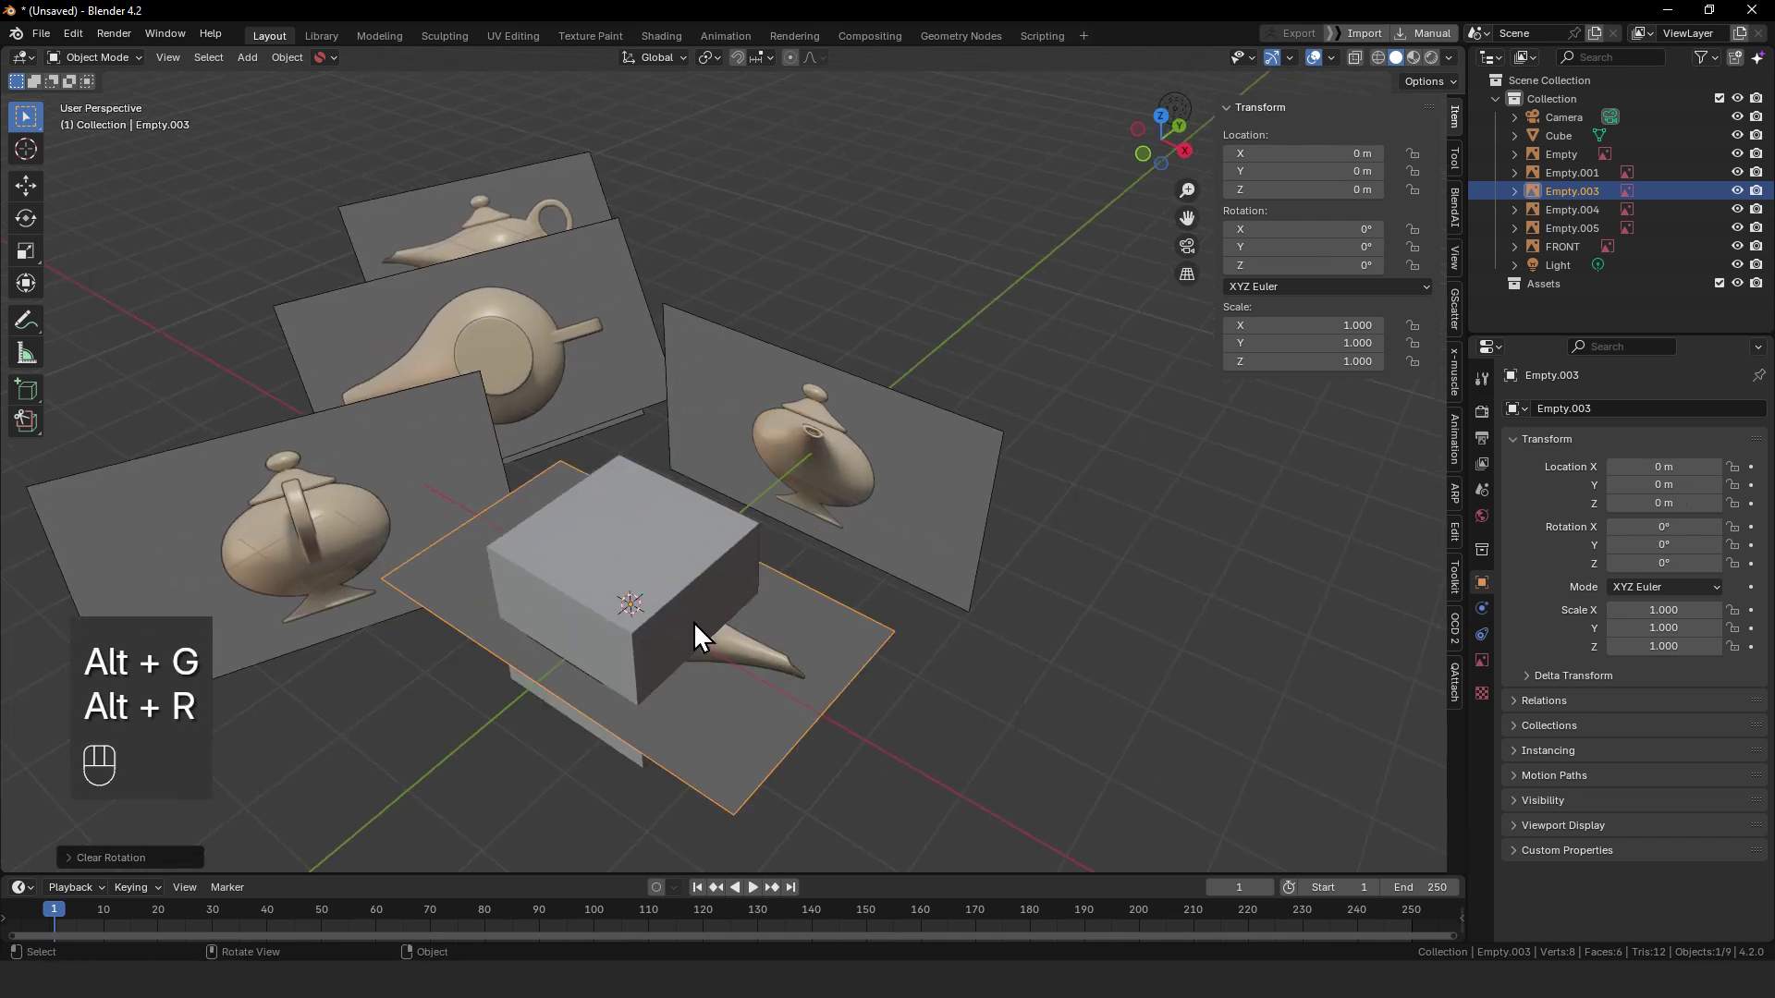
- Rotate the left-view image 90° about the global Z axis and 90° about the global Y axis so it stands upright
key(r)
key(z)
key(KP_9)
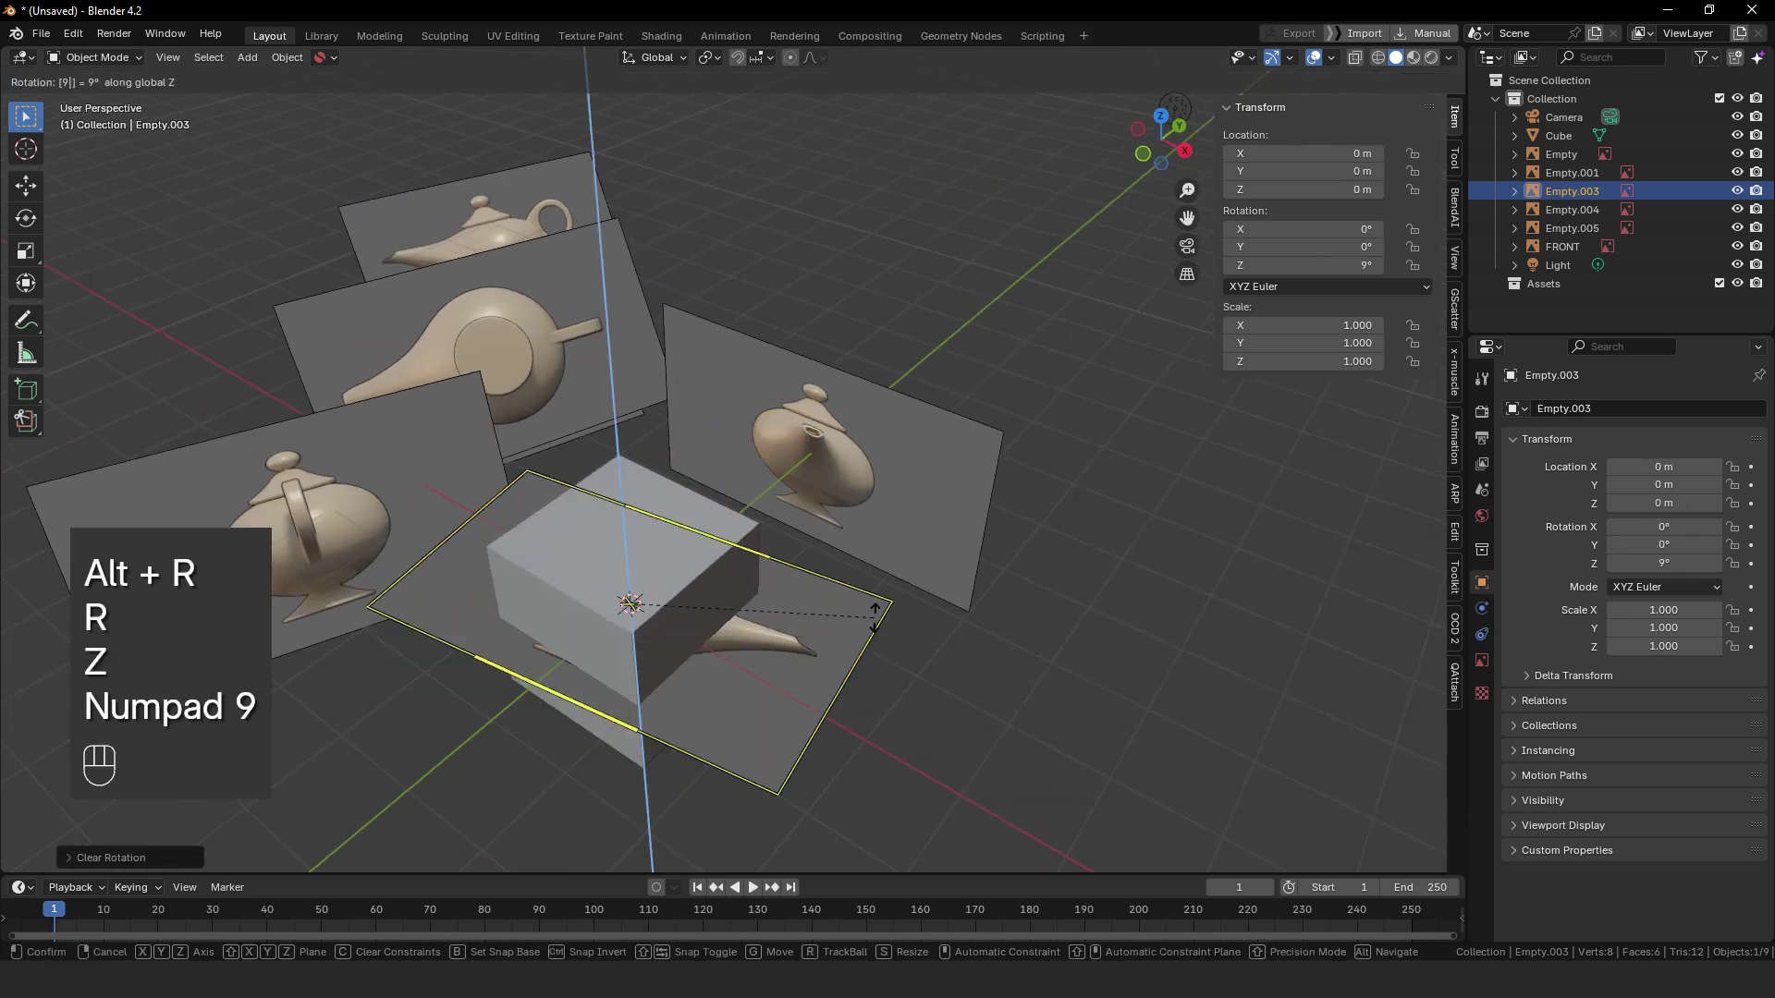
key(KP_0)
key(Return)
key(r)
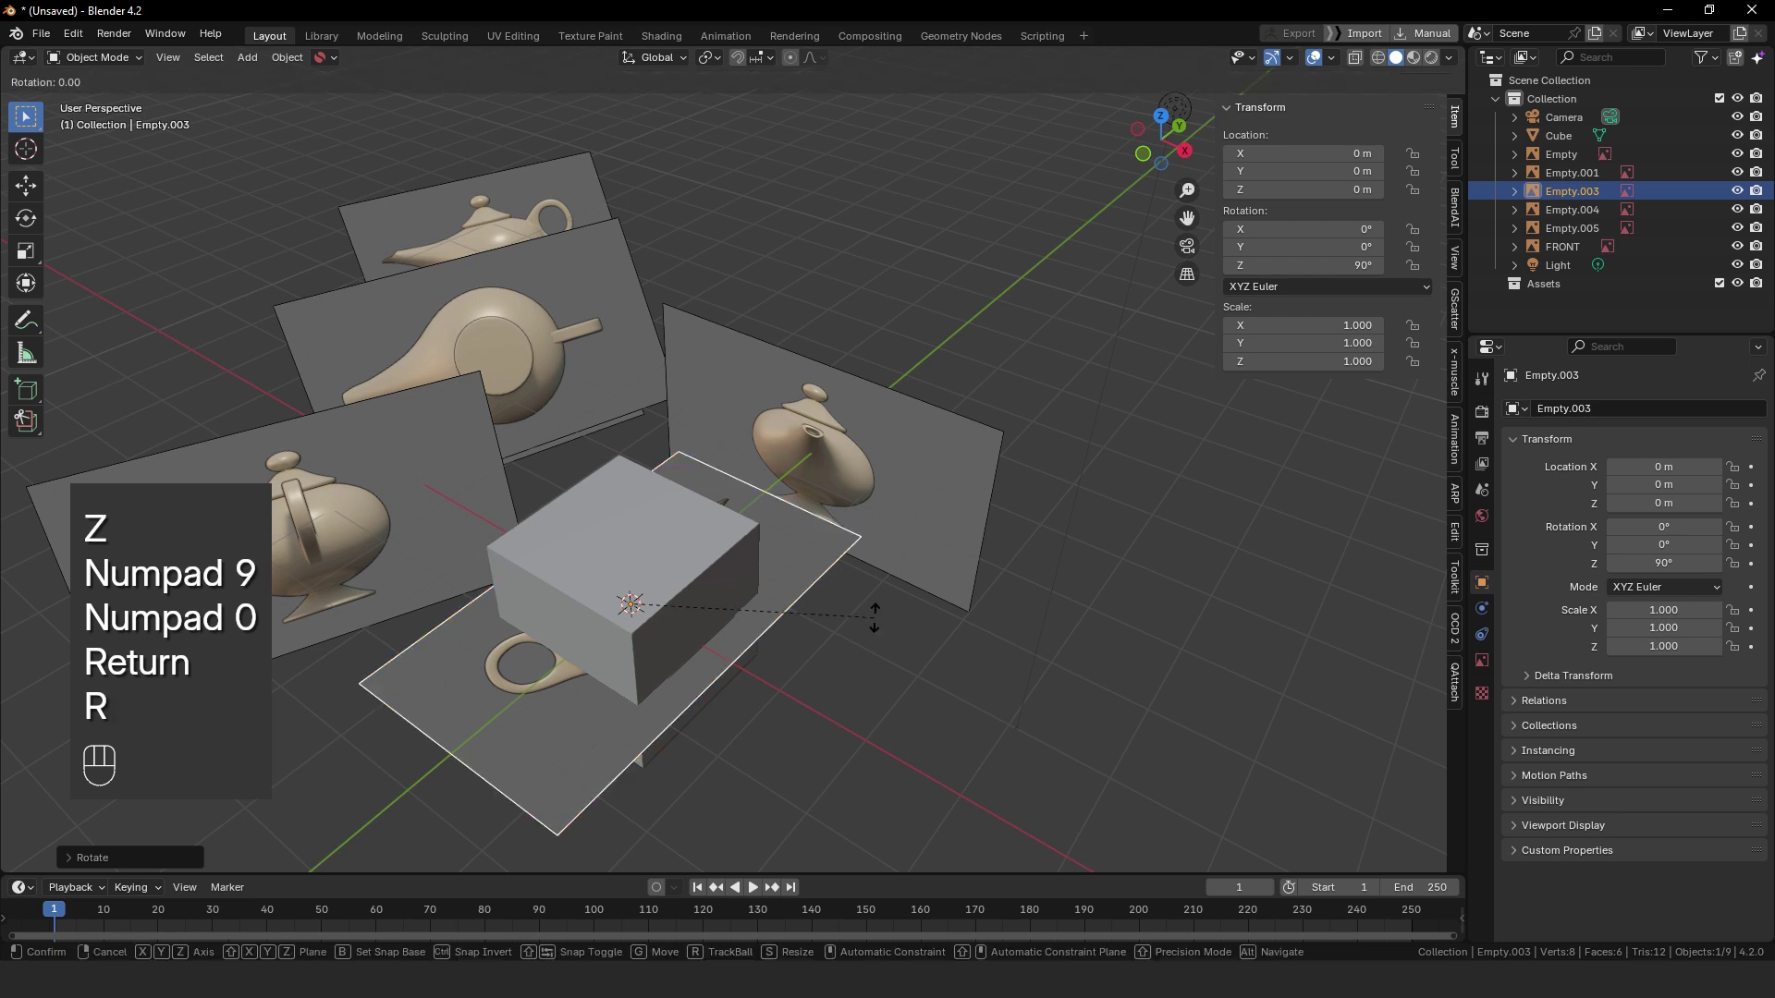
key(y)
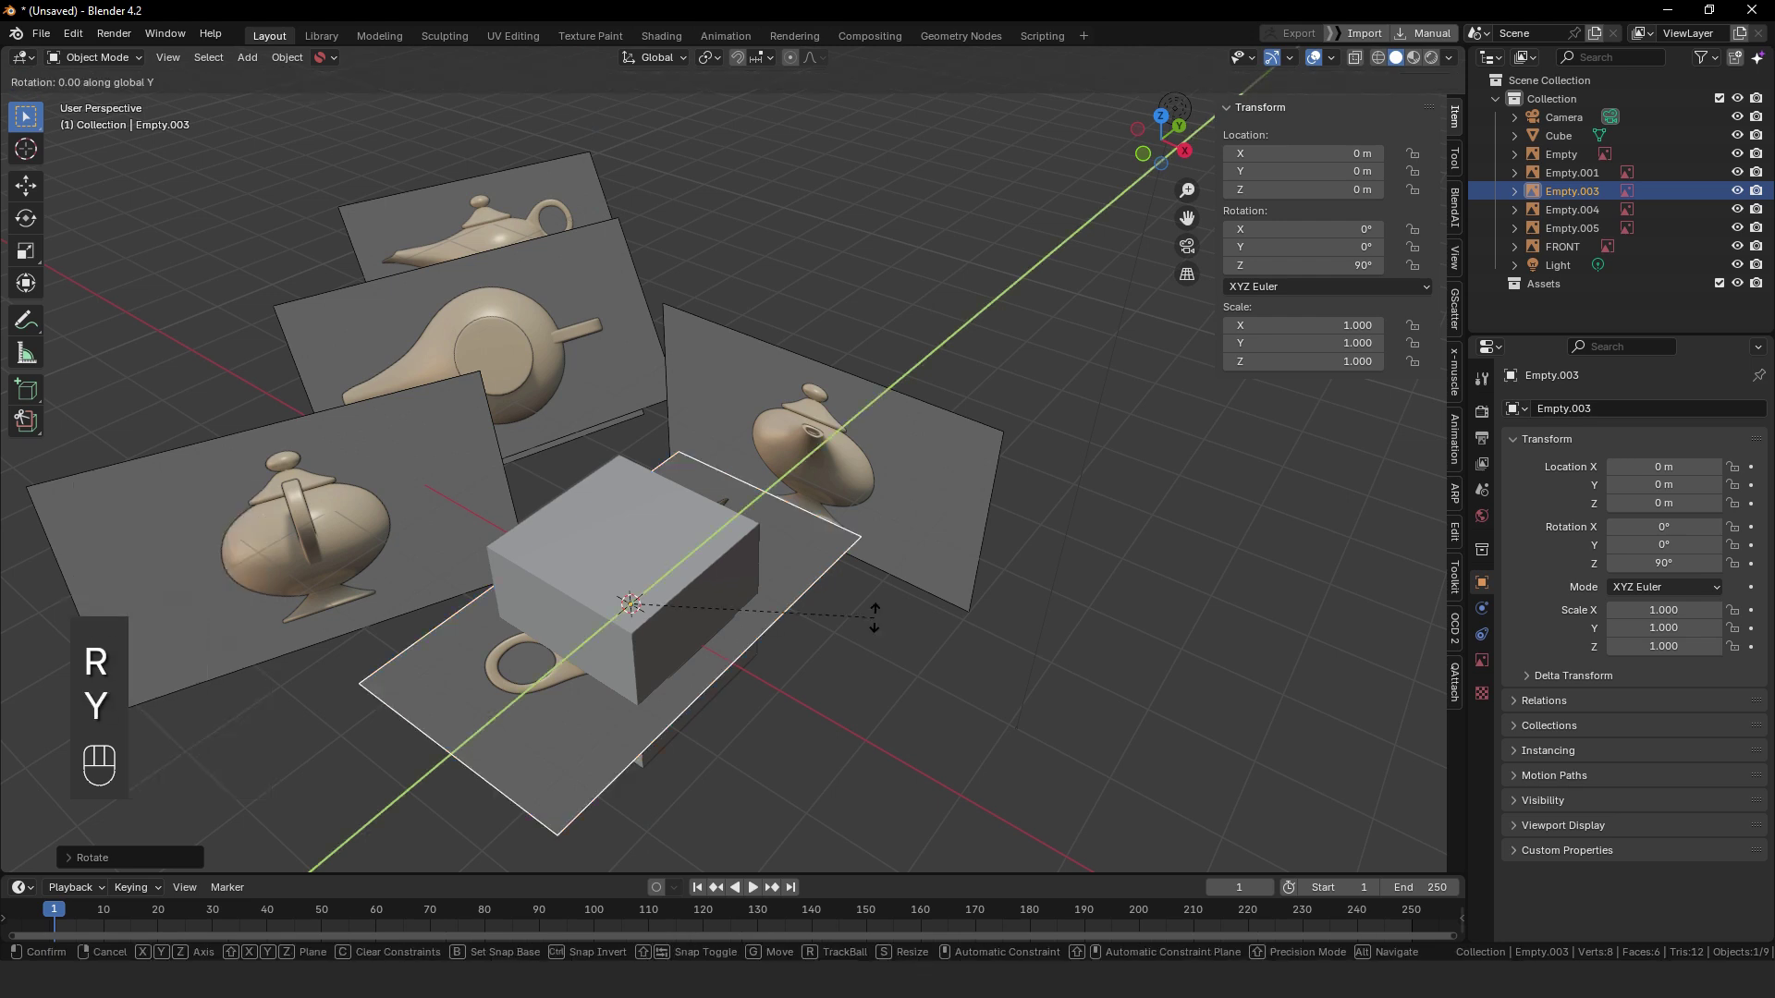
key(KP_9)
key(KP_0)
key(Return)
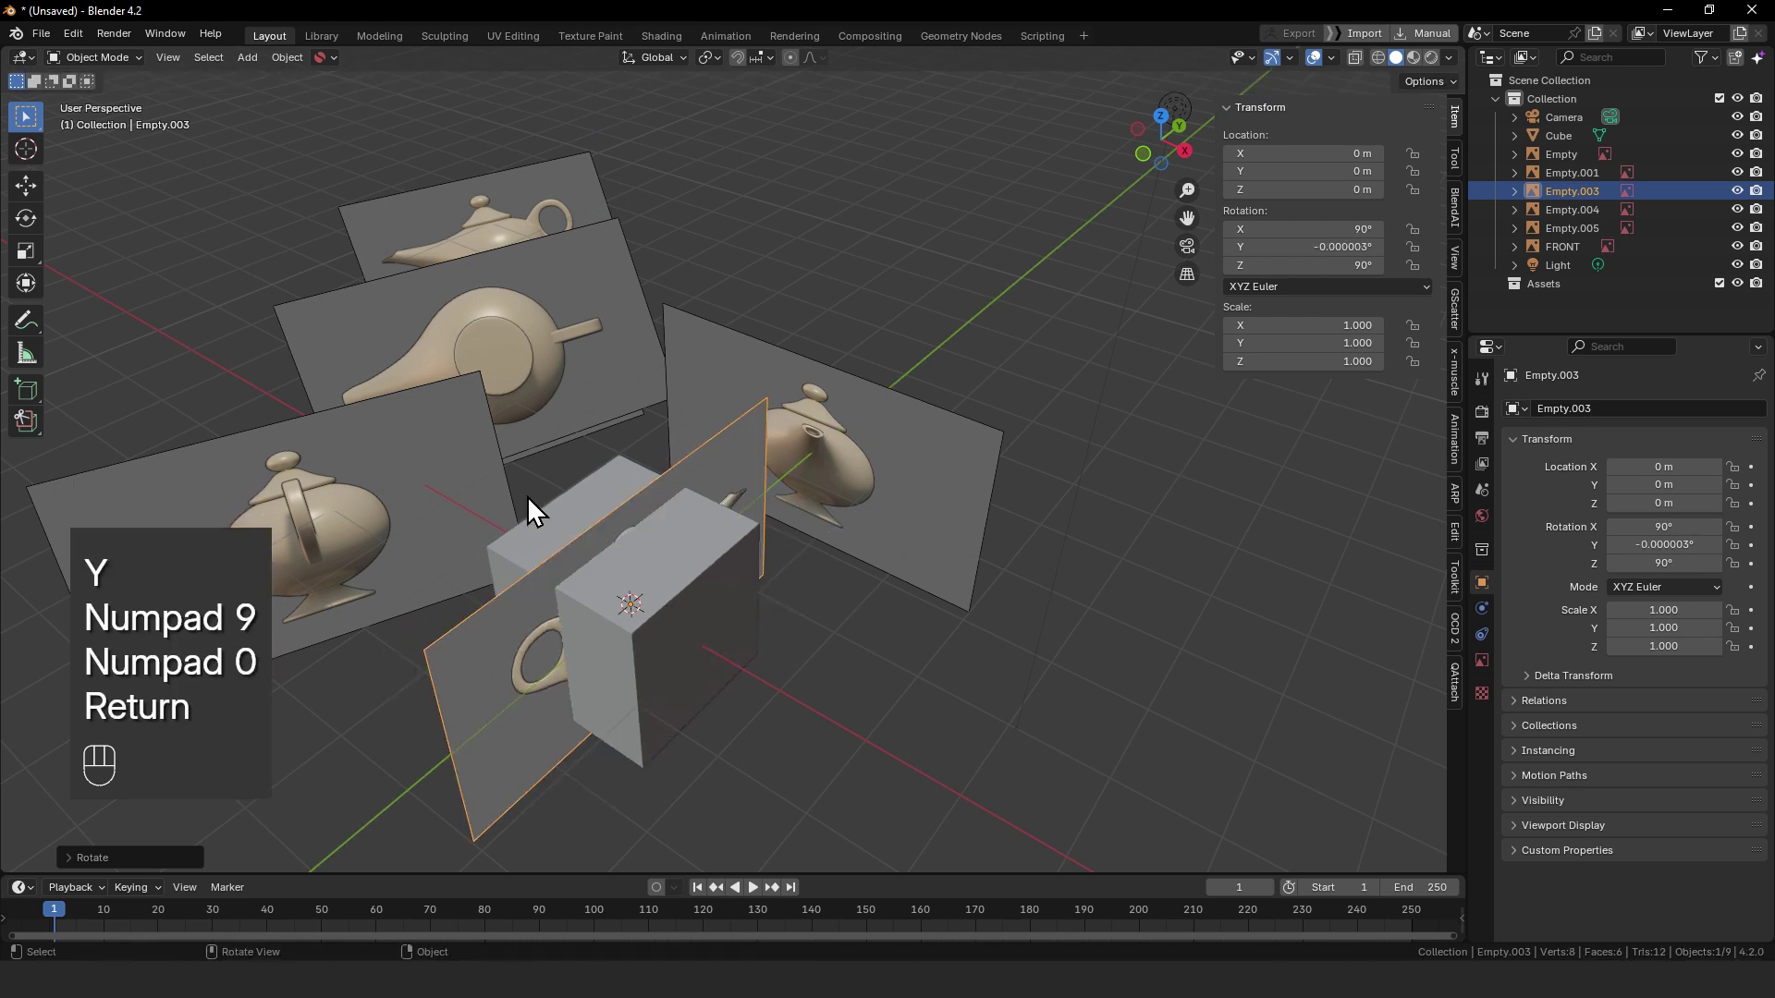
- Turn the left-view image around by rotating it 180° about the global Z axis
key(r)
key(z)
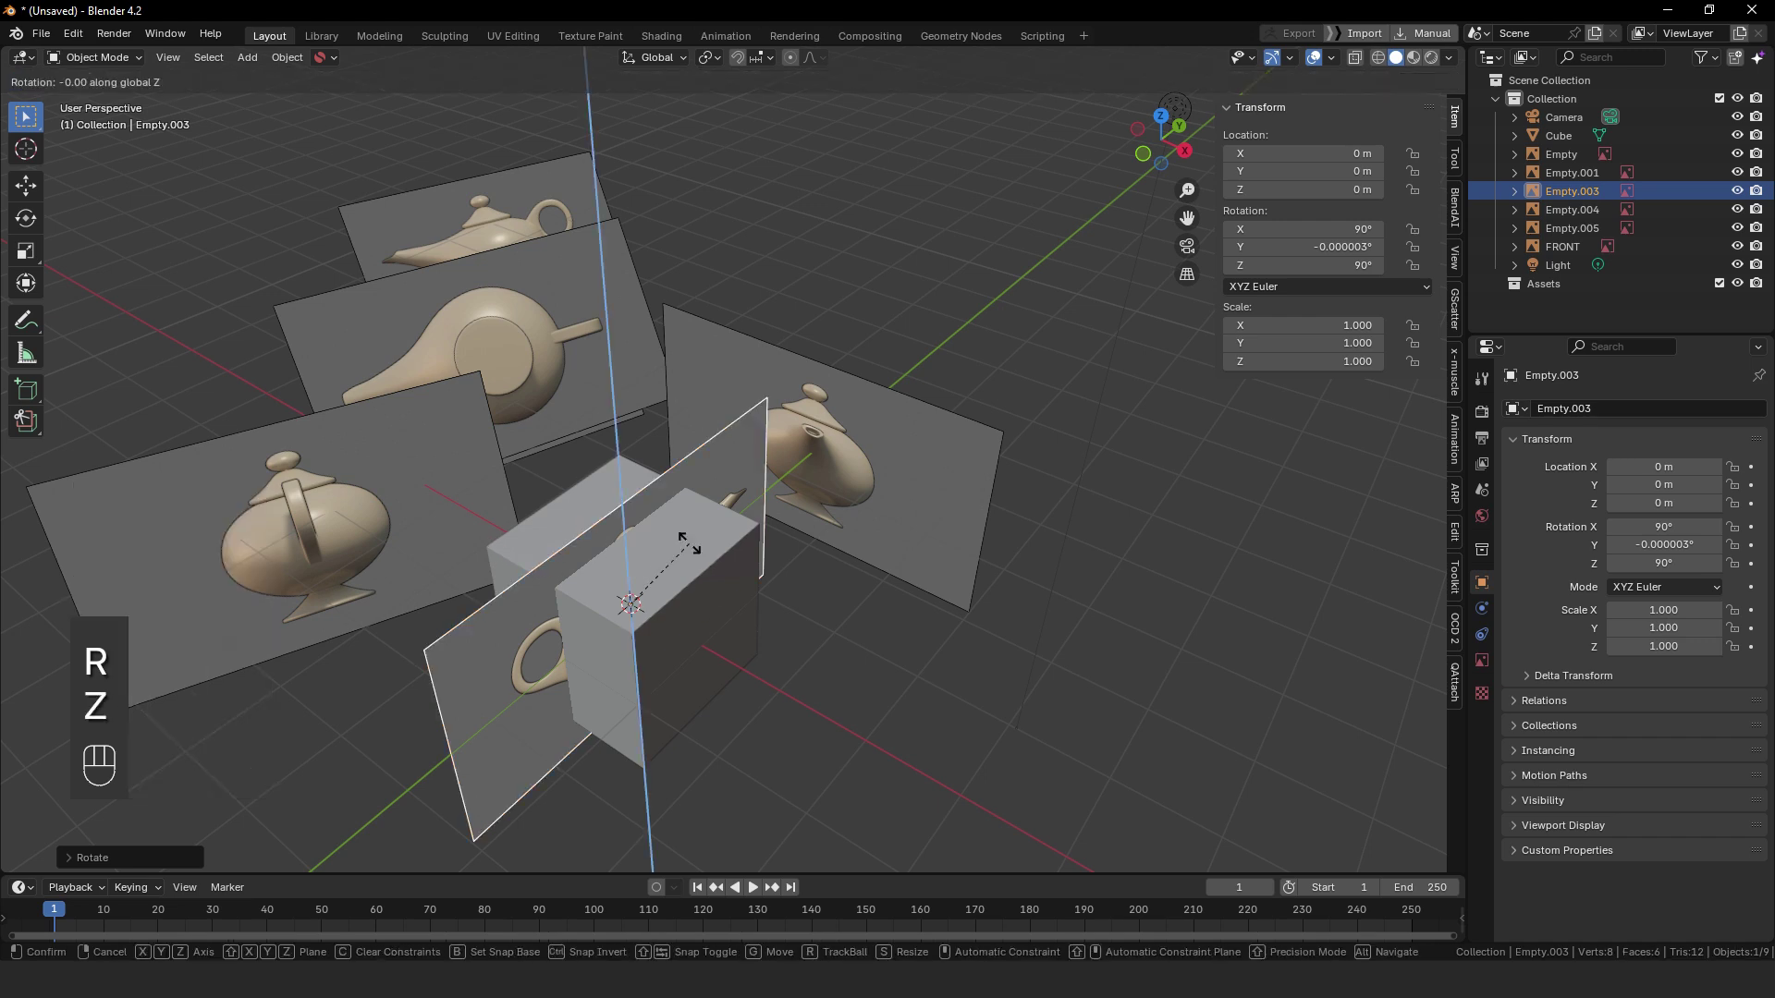
key(KP_1)
key(KP_8)
key(KP_0)
key(Return)
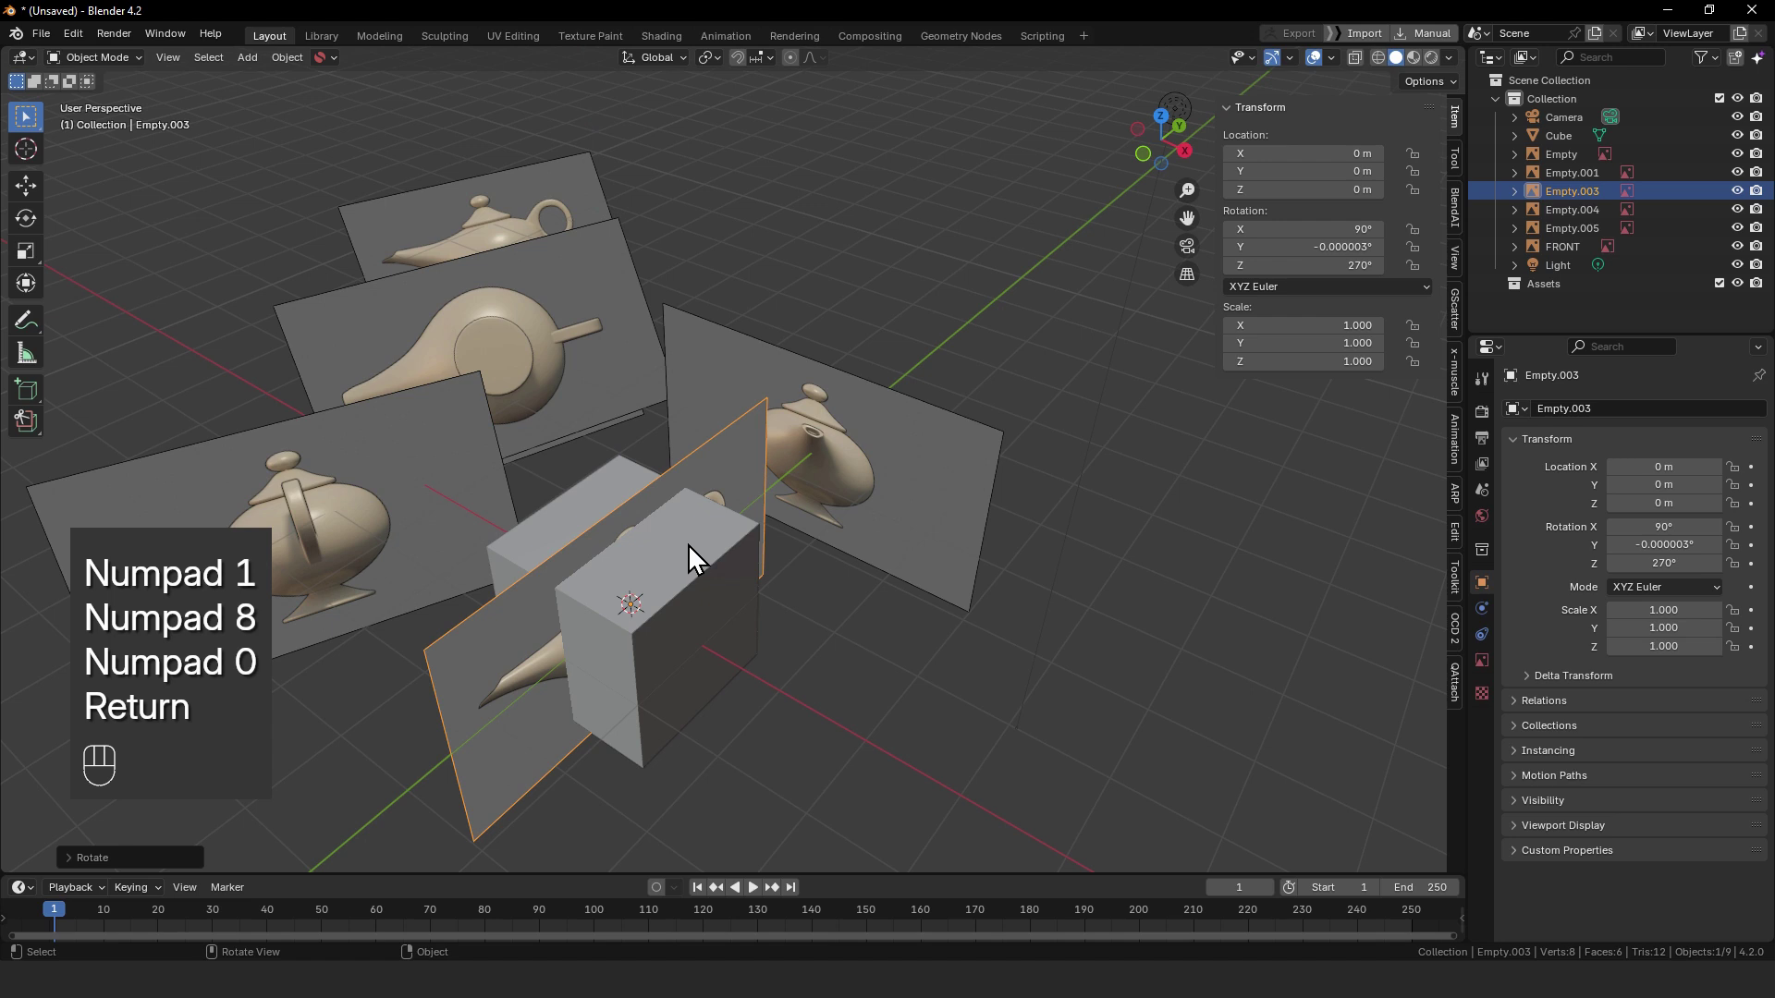
- Move the left-view image along the global X axis to about 3.28 m, beside the cube
key(g)
key(x)
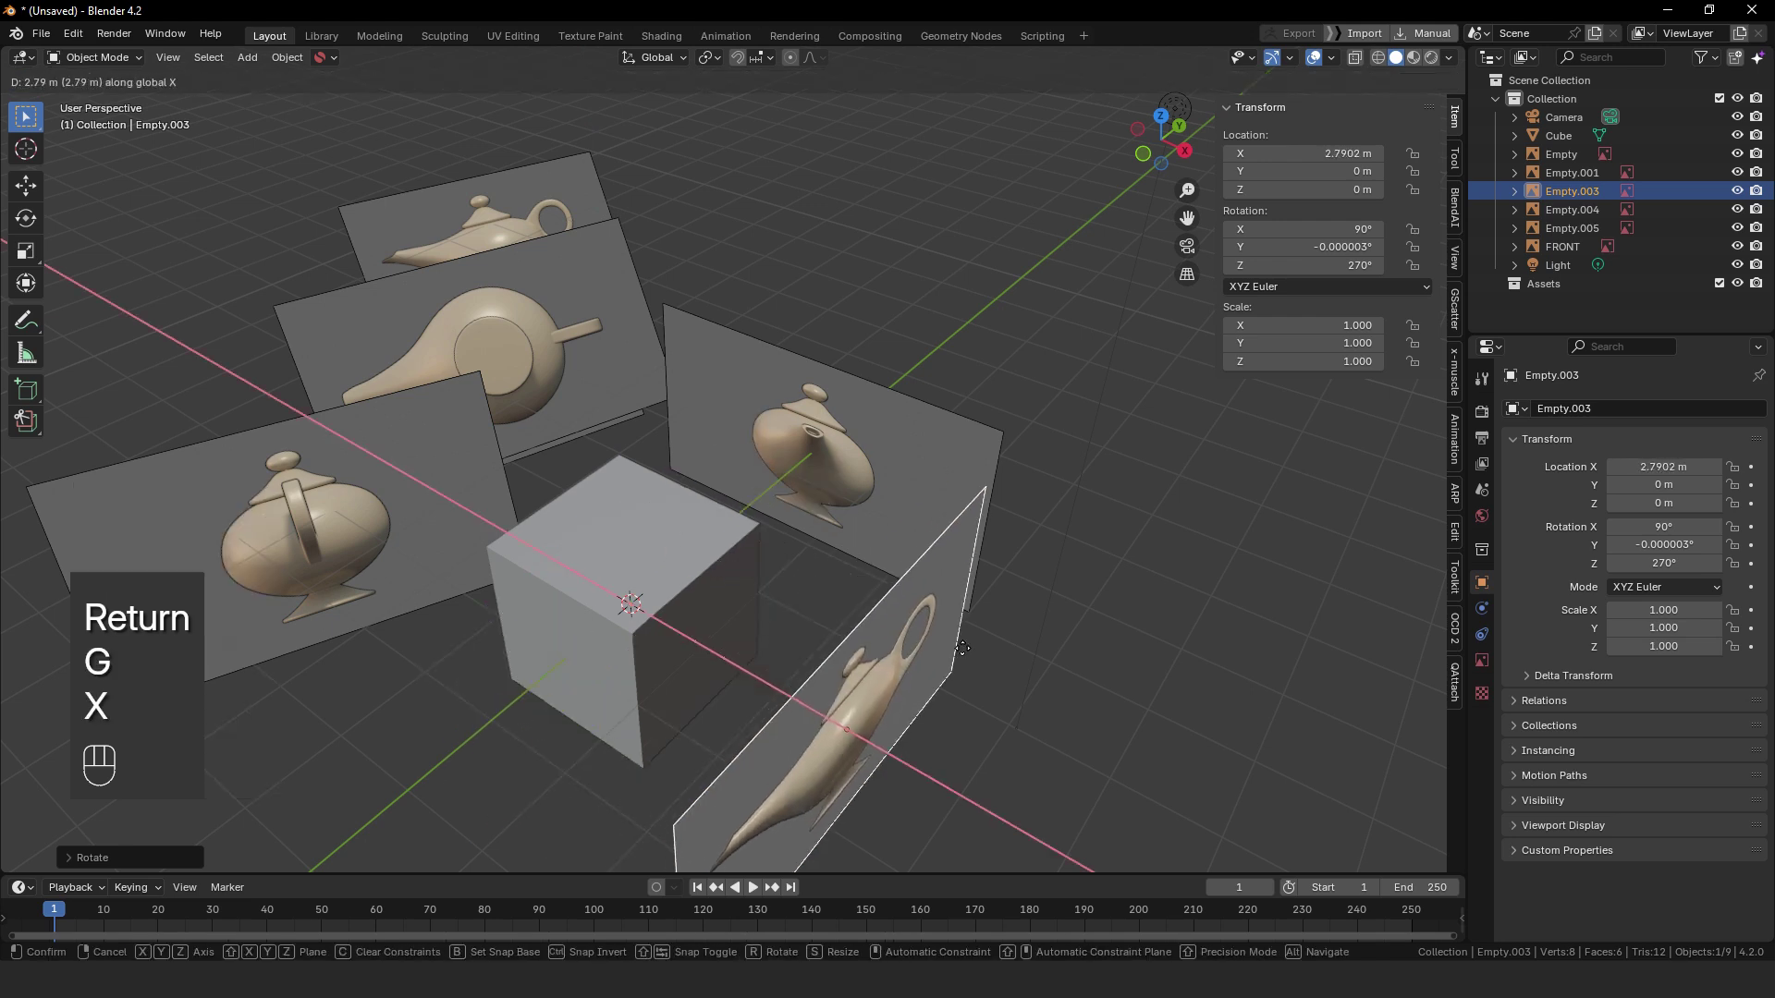
click(767, 514)
middle_drag(768, 514, 666, 538)
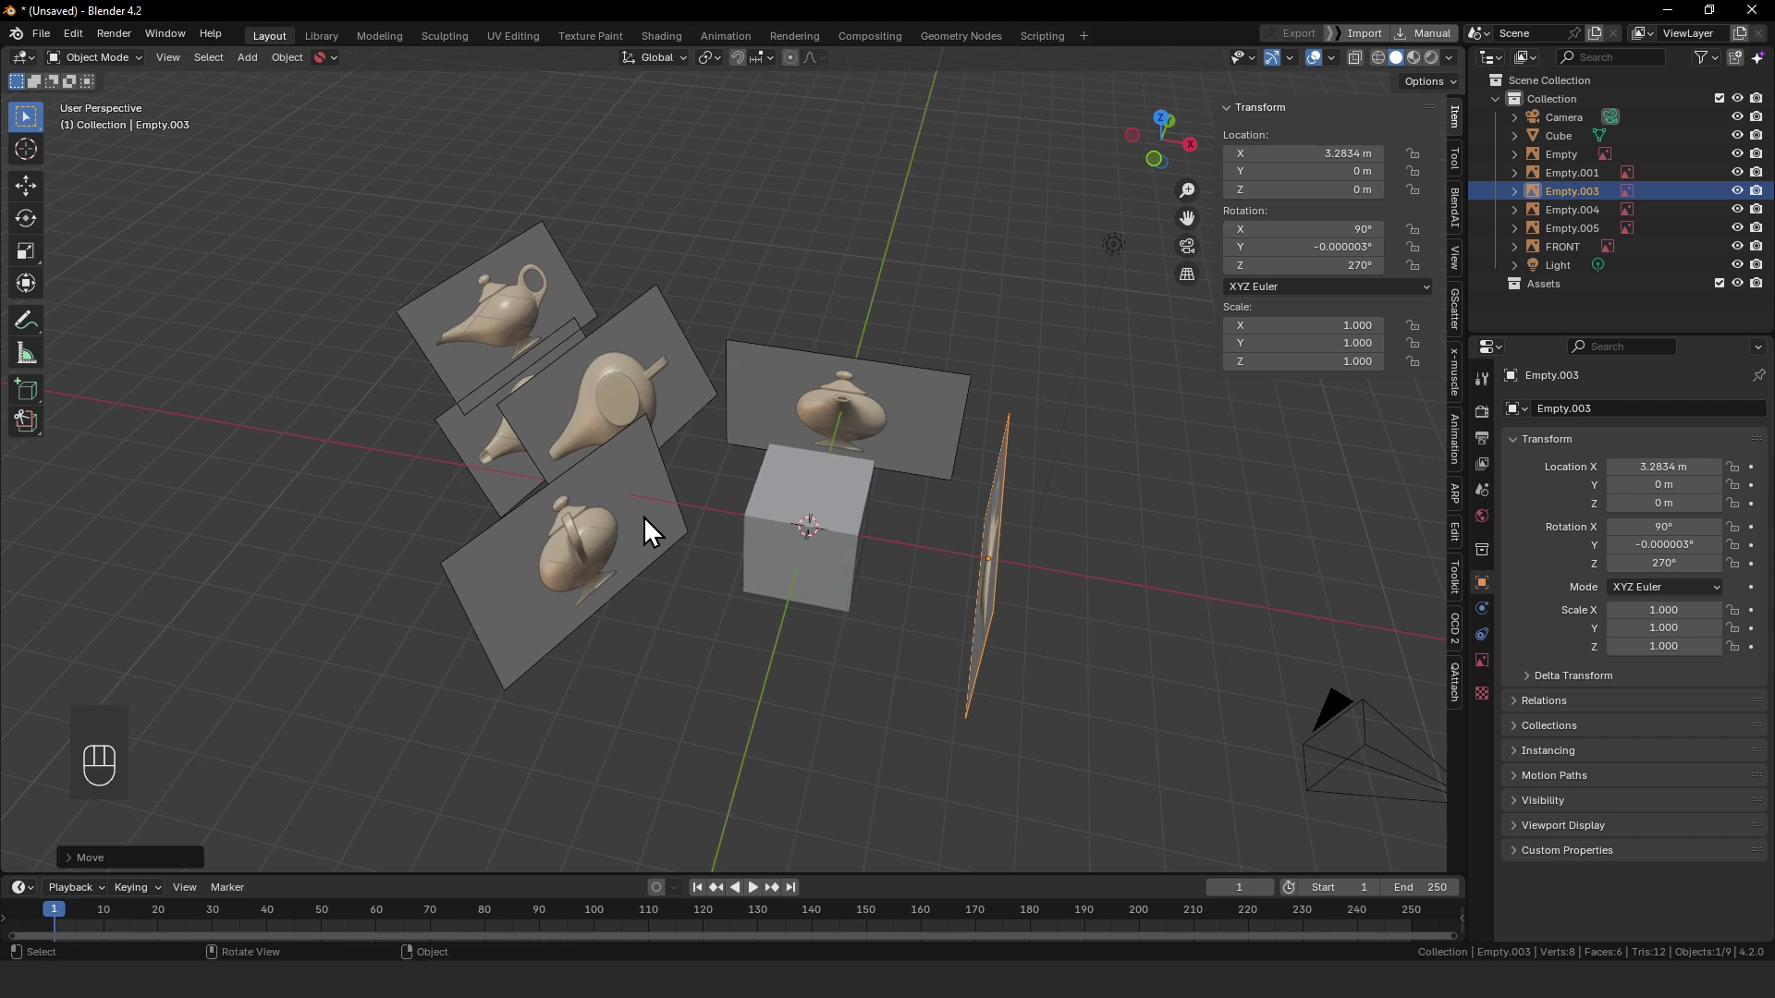
- Clear the back-view image's location and rotation, and rotate it 90° about the global X axis to stand upright
click(640, 515)
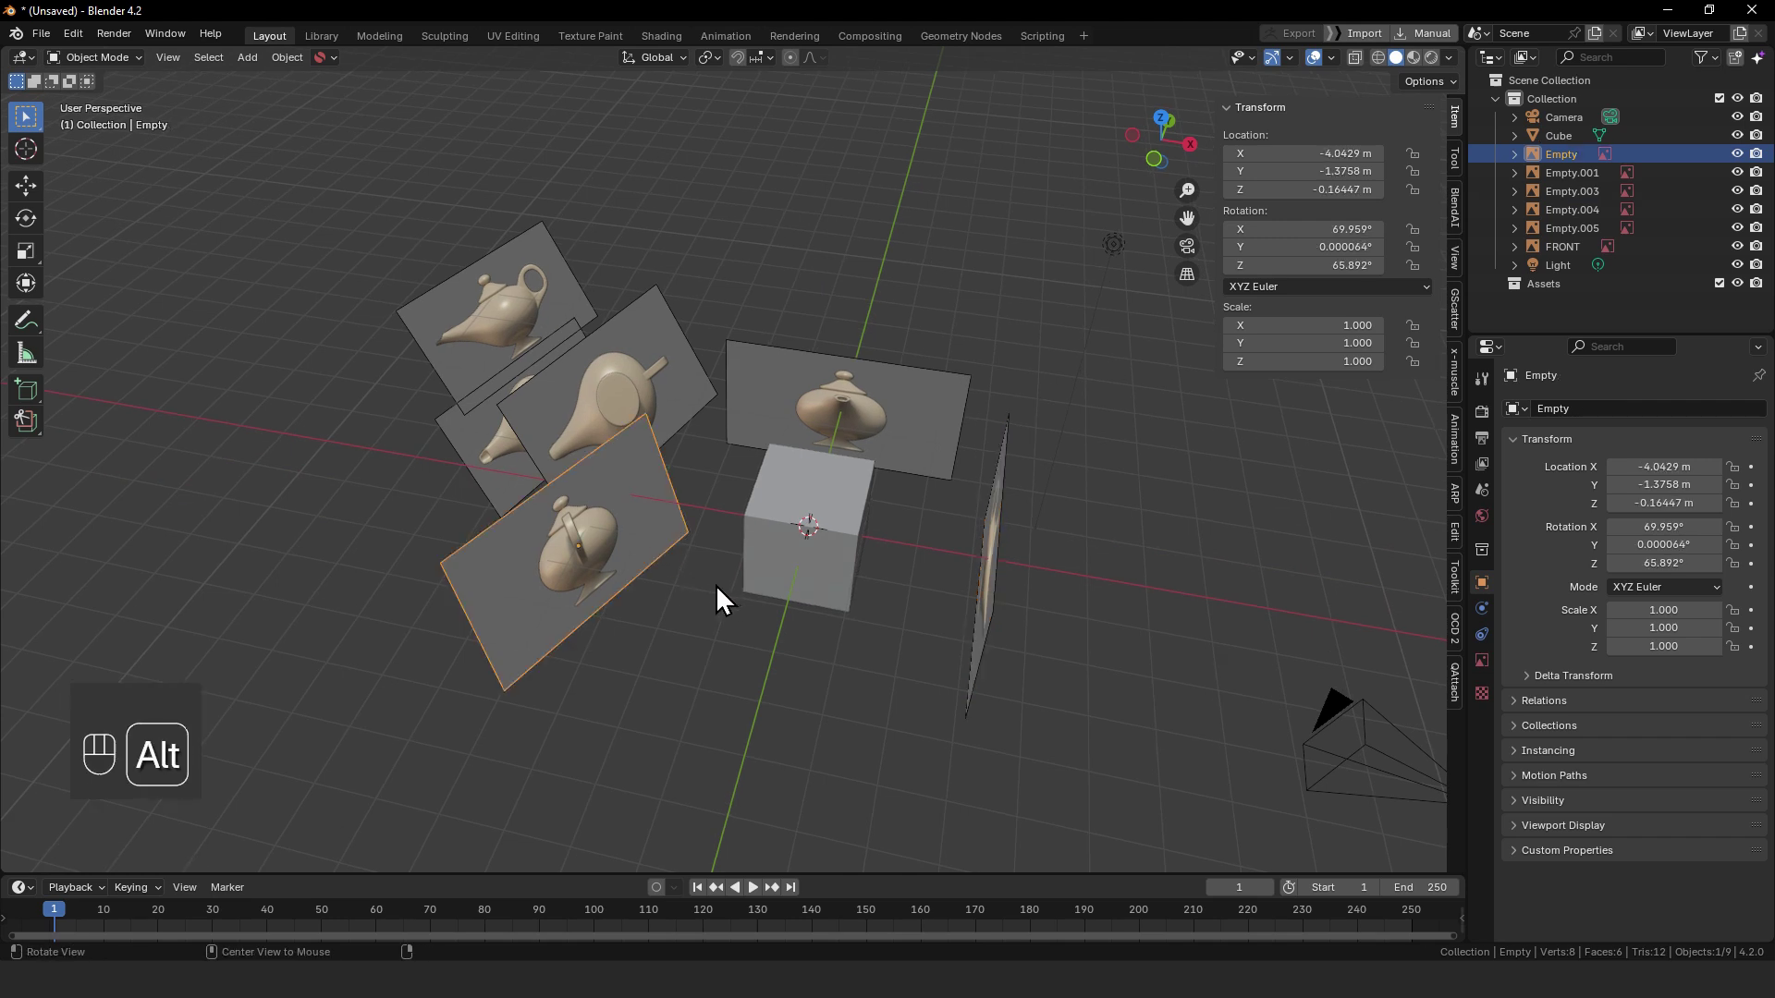
key(alt+g)
key(alt+r)
key(r)
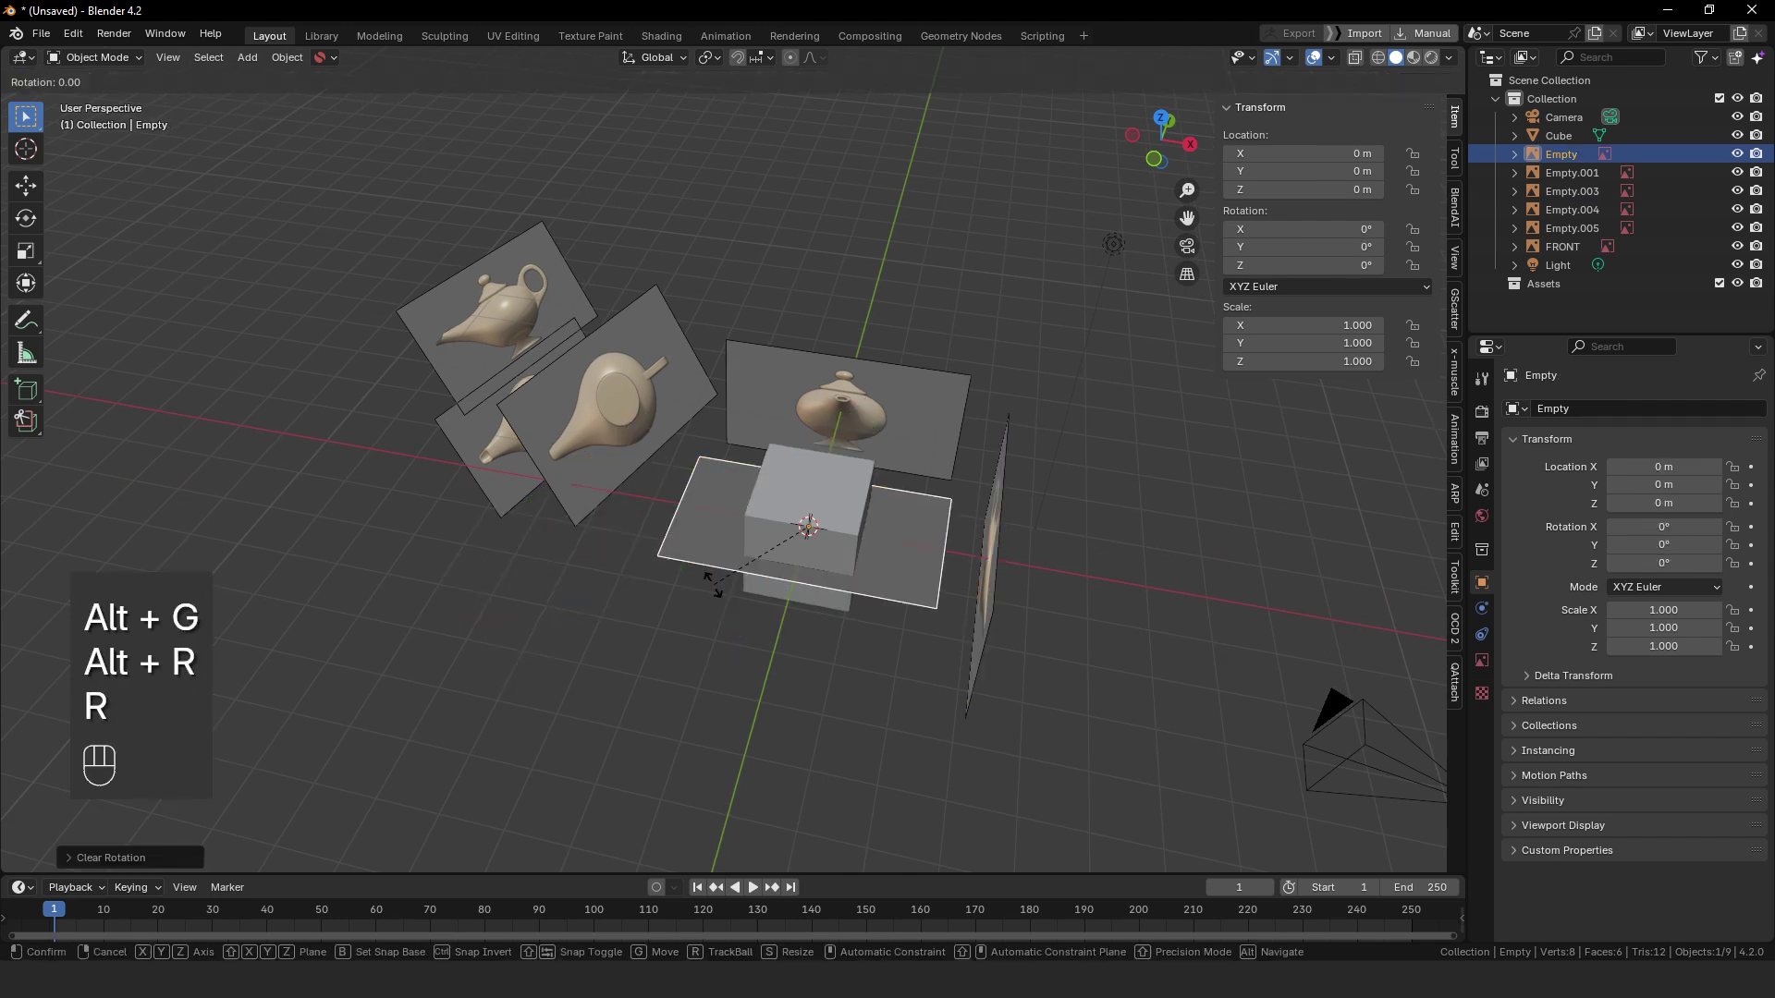
key(x)
key(KP_9)
key(KP_0)
key(Return)
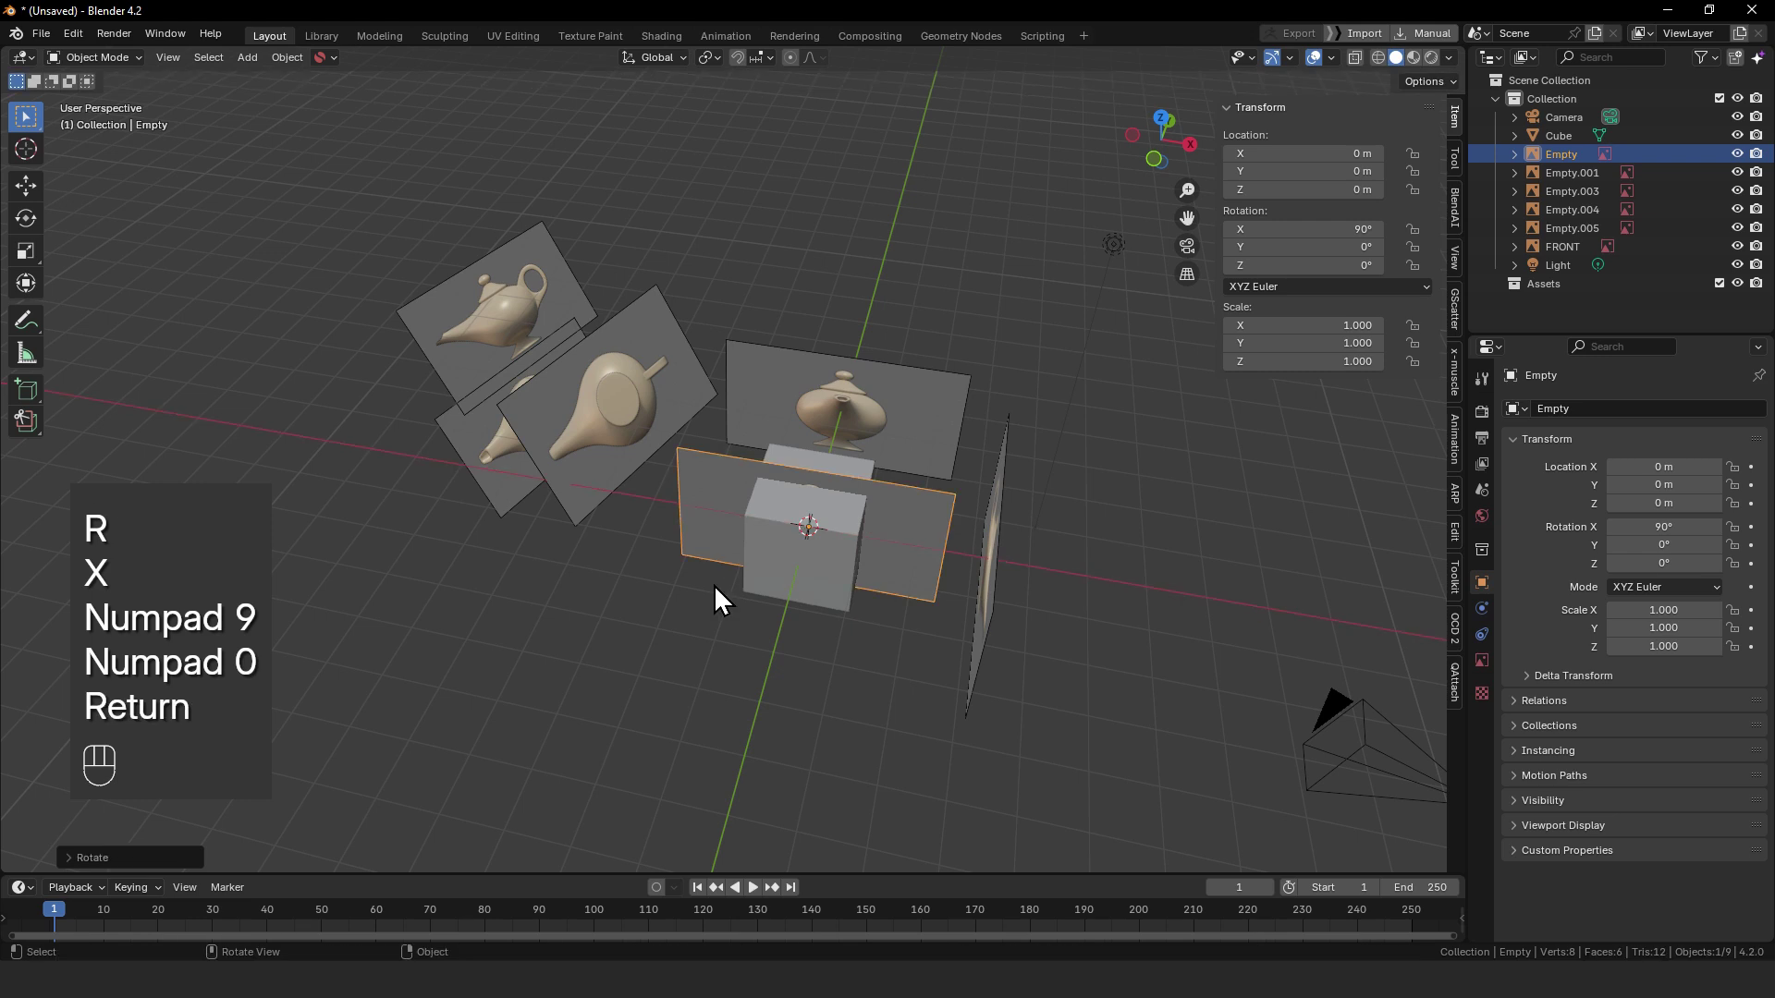
- Move the back-view image along the global Y axis to about -3.6 m, opposite the FRONT image
key(g)
key(y)
click(863, 547)
alt+drag(863, 547, 809, 492)
- Clear the location and rotation of the bottom-view lamp image so it lies flat at the origin
click(555, 562)
alt+drag(562, 558, 771, 551)
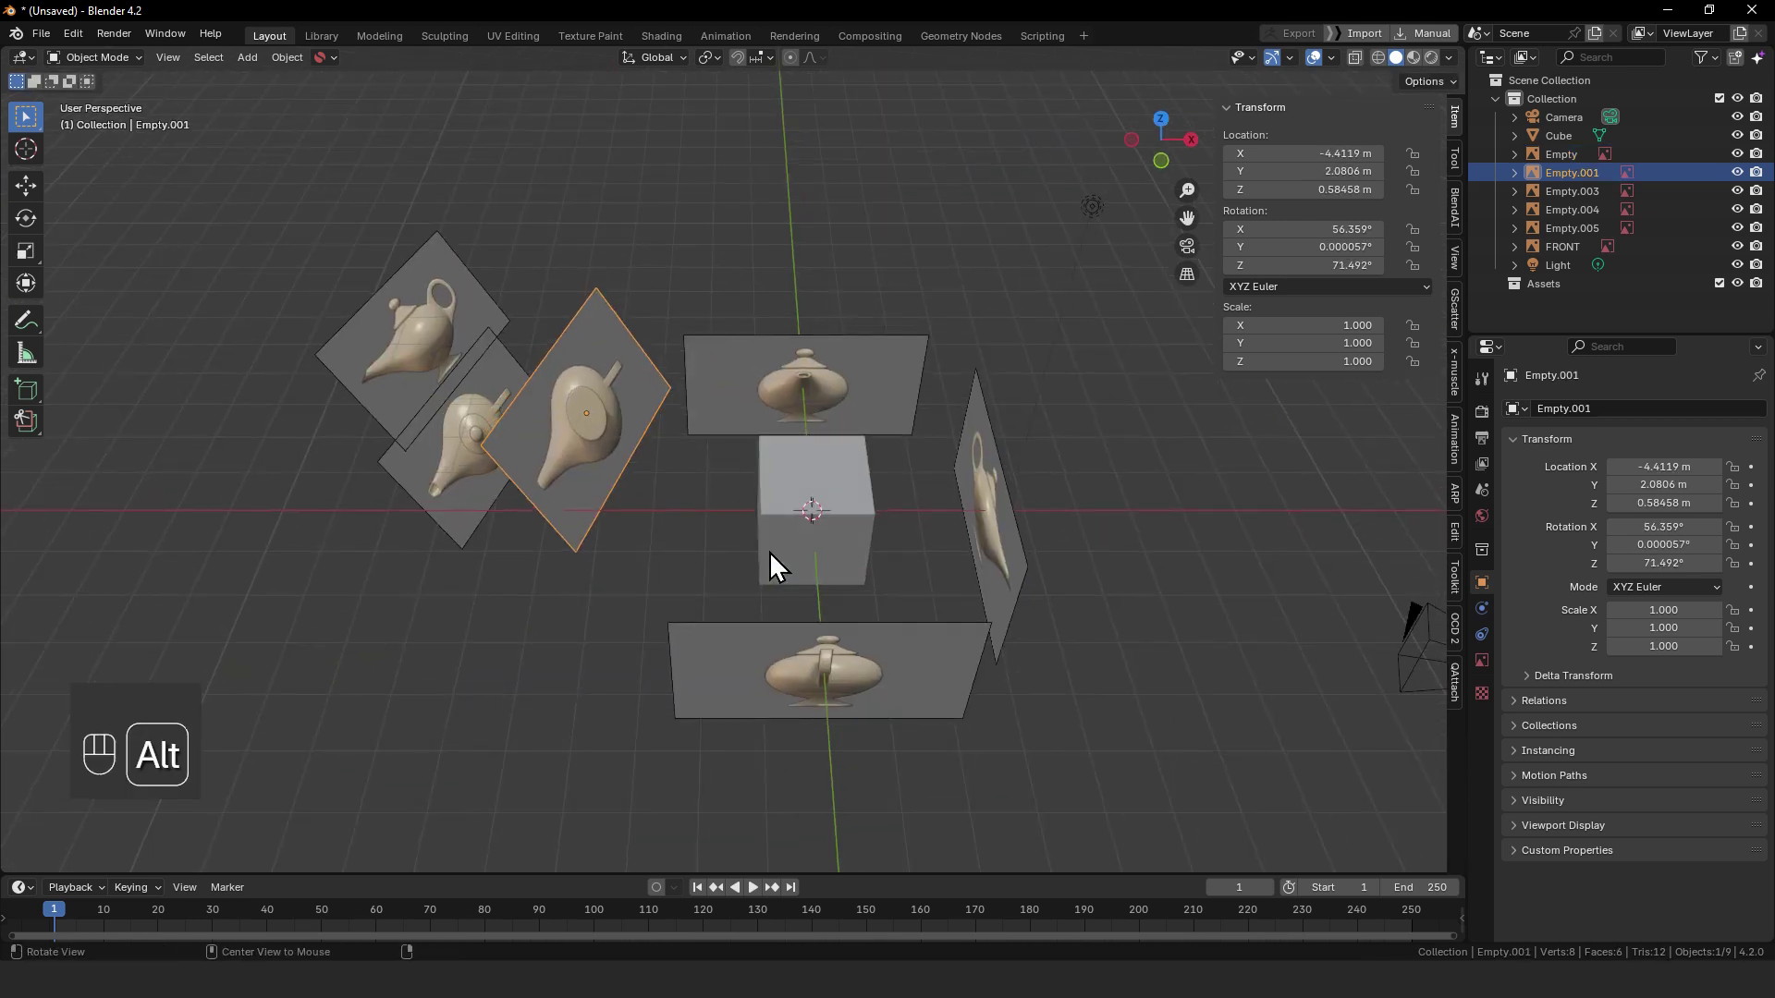
key(alt+g)
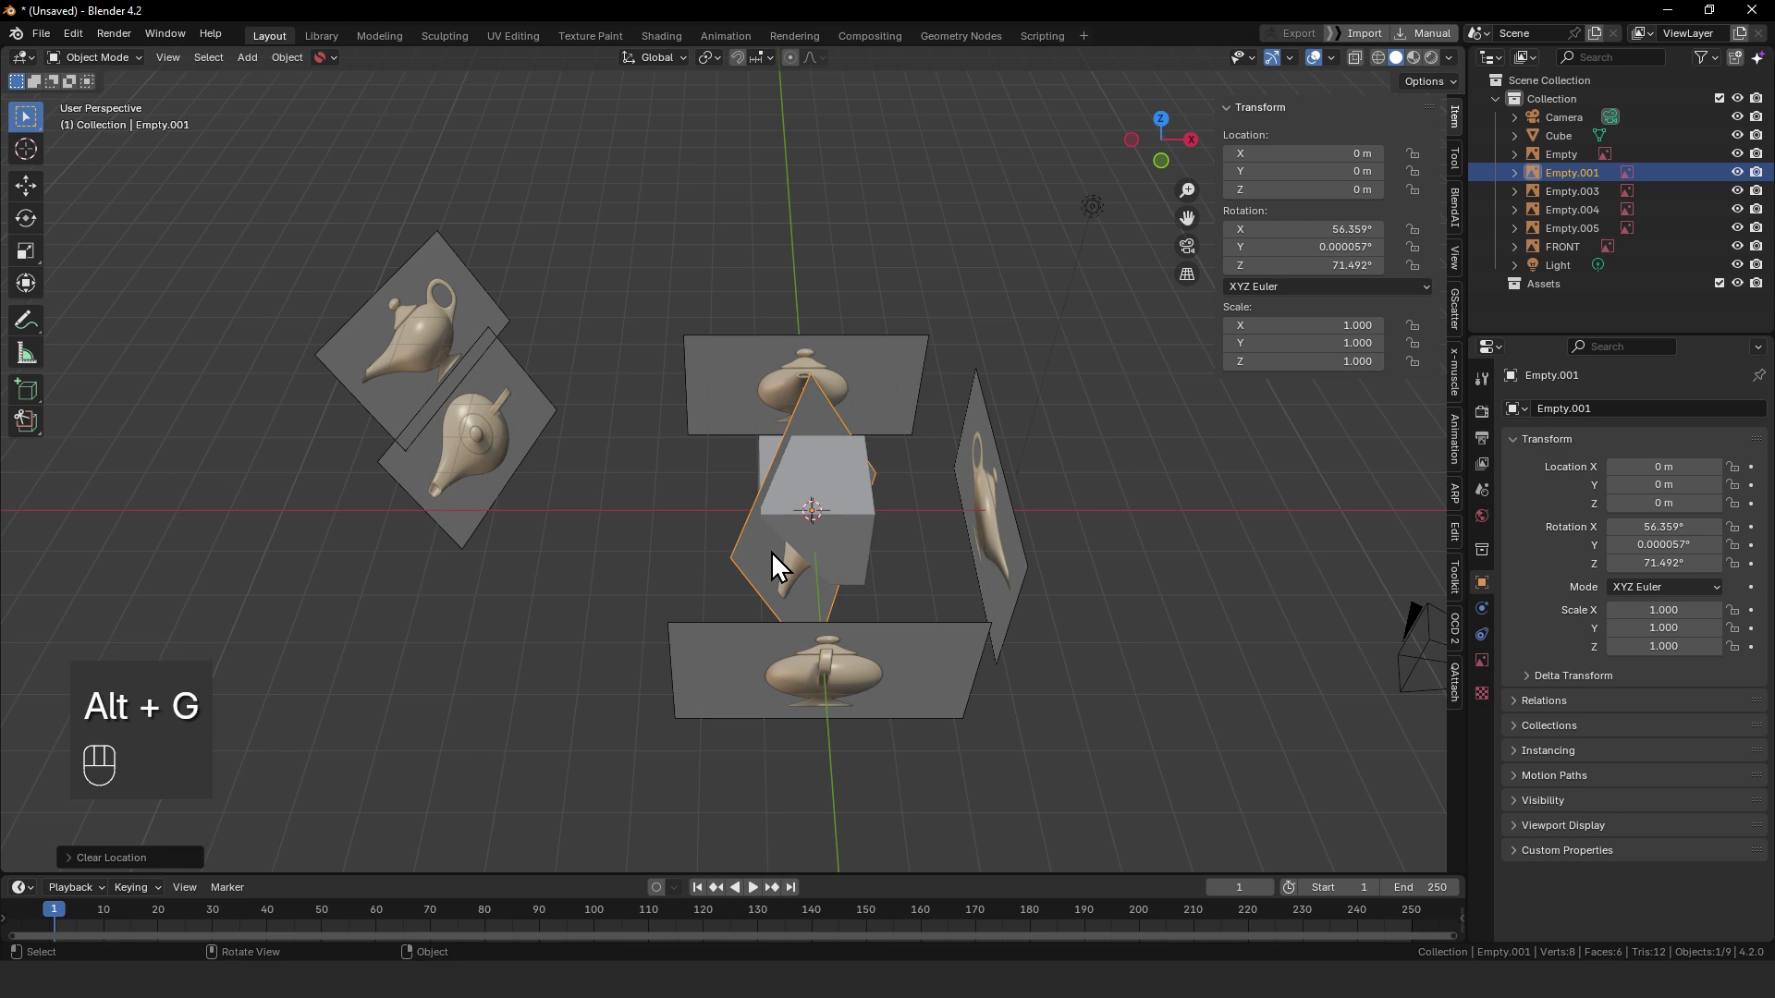
key(alt+r)
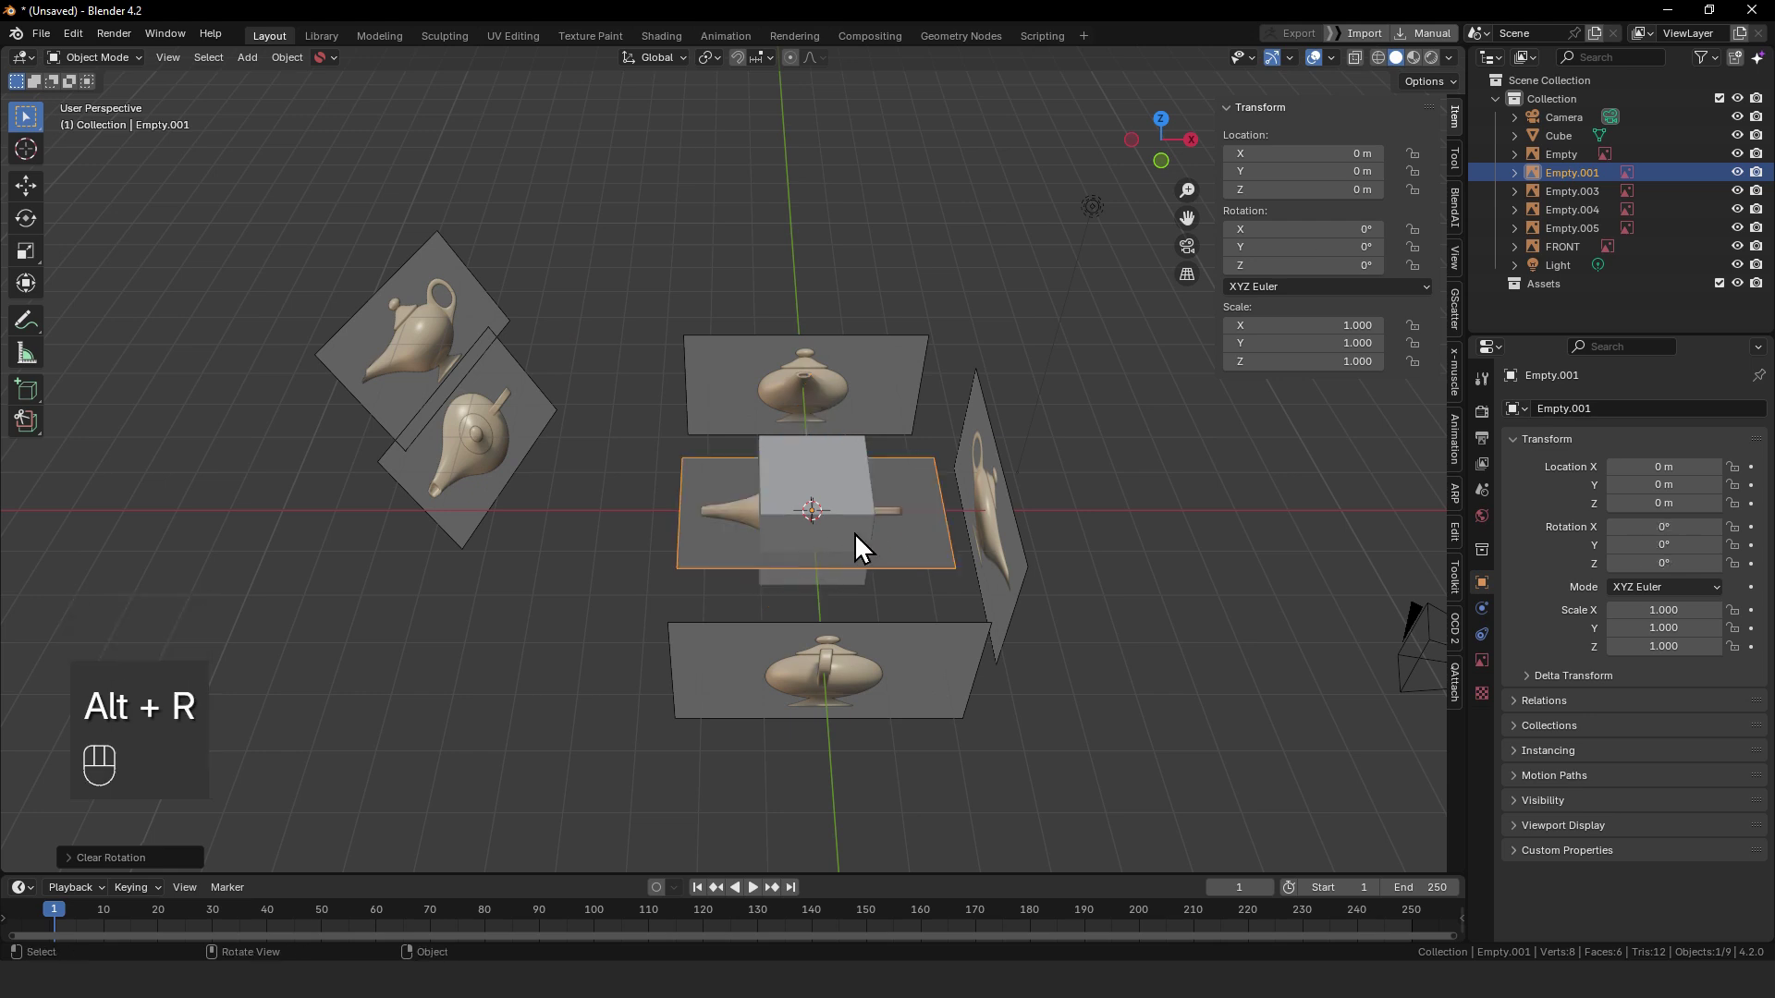
alt+drag(854, 532, 791, 442)
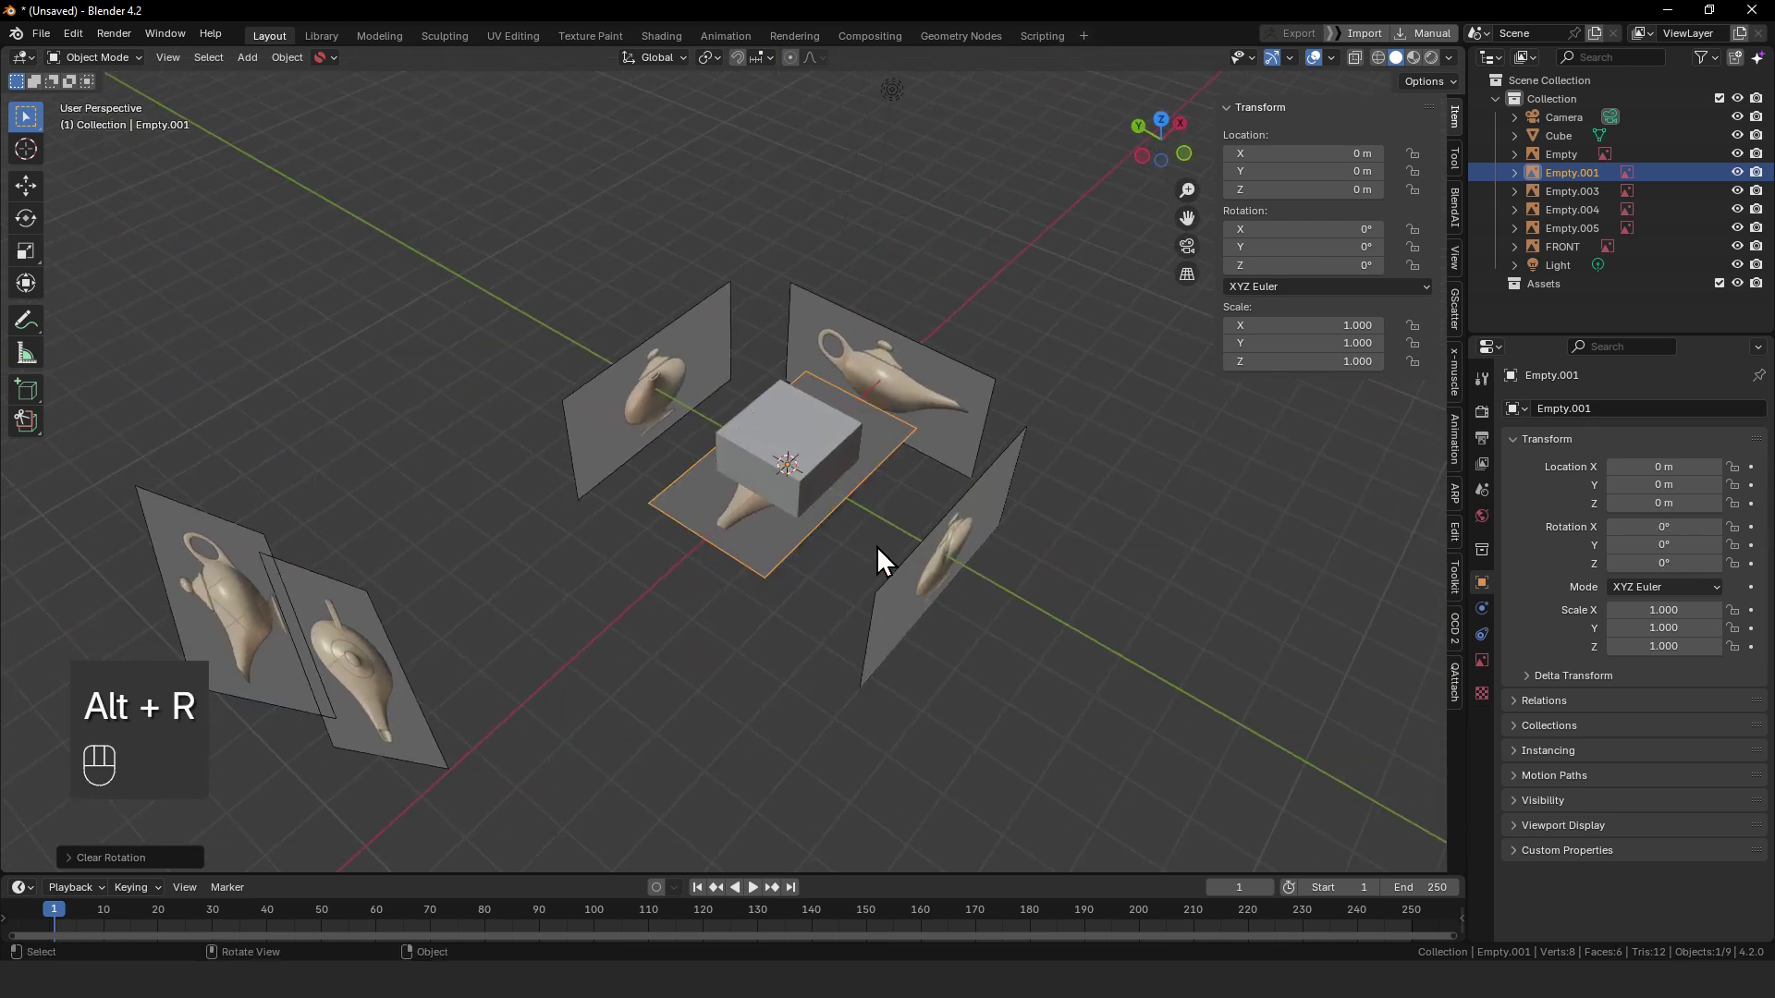
mouse_move(876, 546)
alt+shift+mouse_down()
mouse_move(891, 515)
mouse_move(868, 554)
alt+shift+mouse_up()
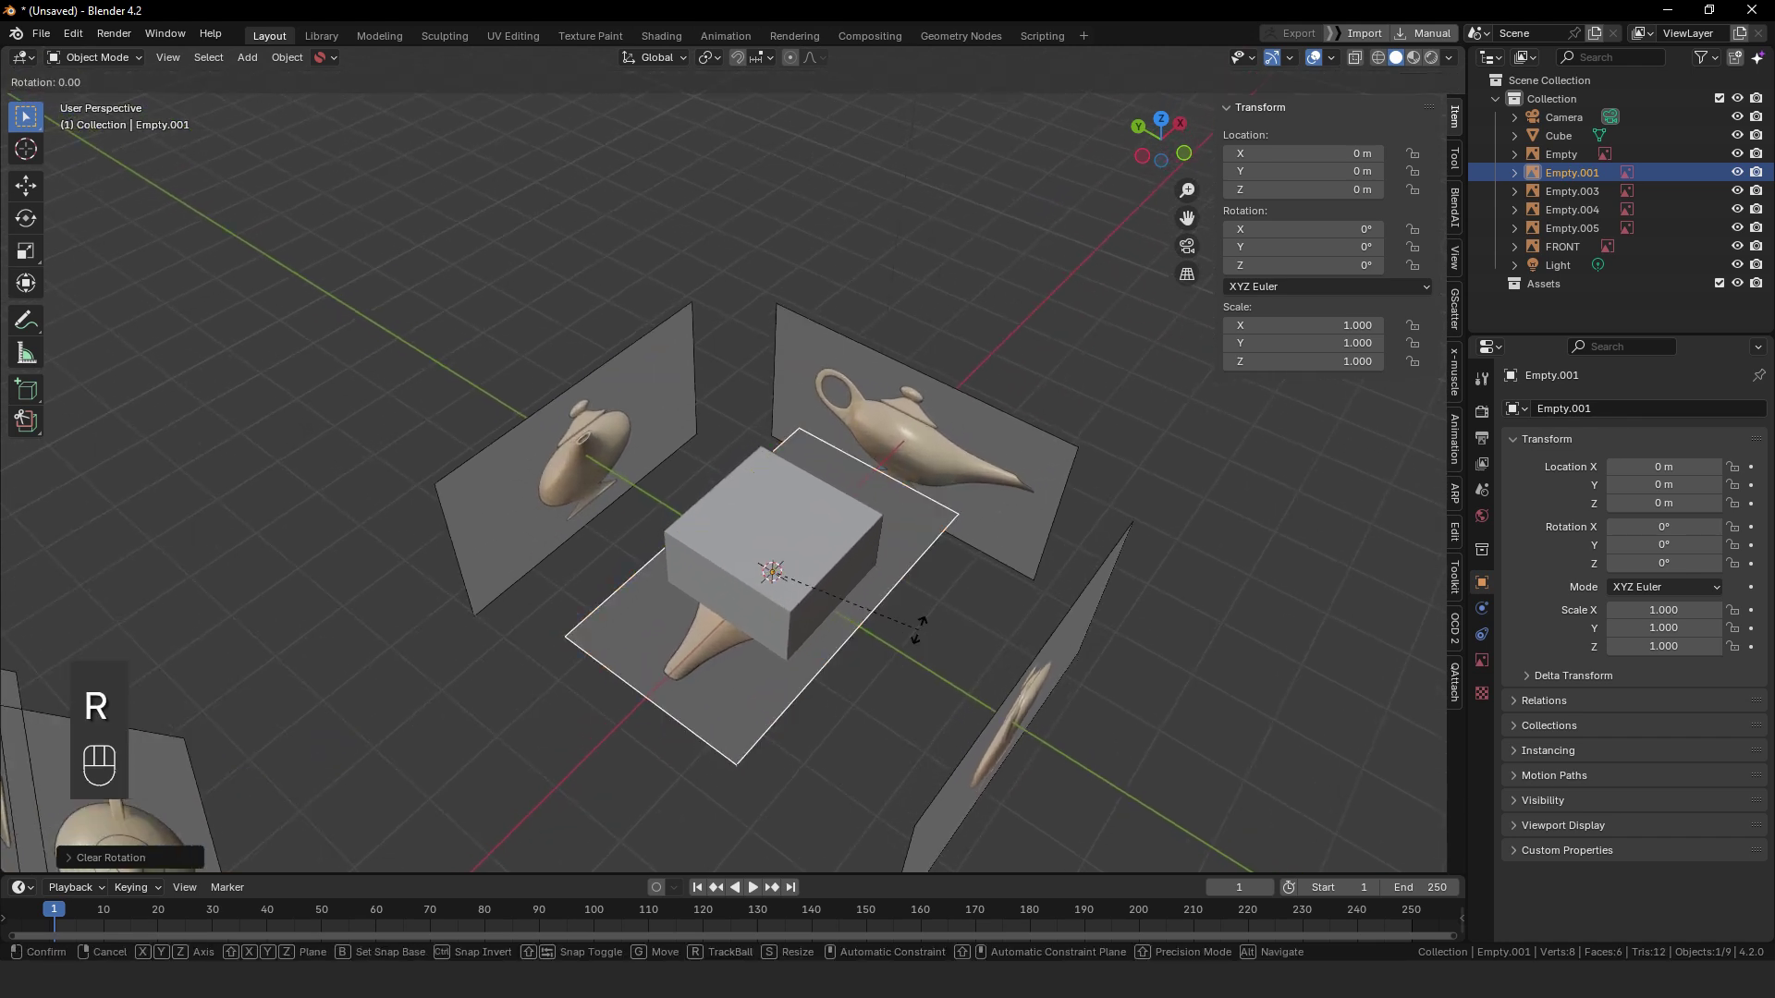
key(x)
key(KP_9)
key(KP_0)
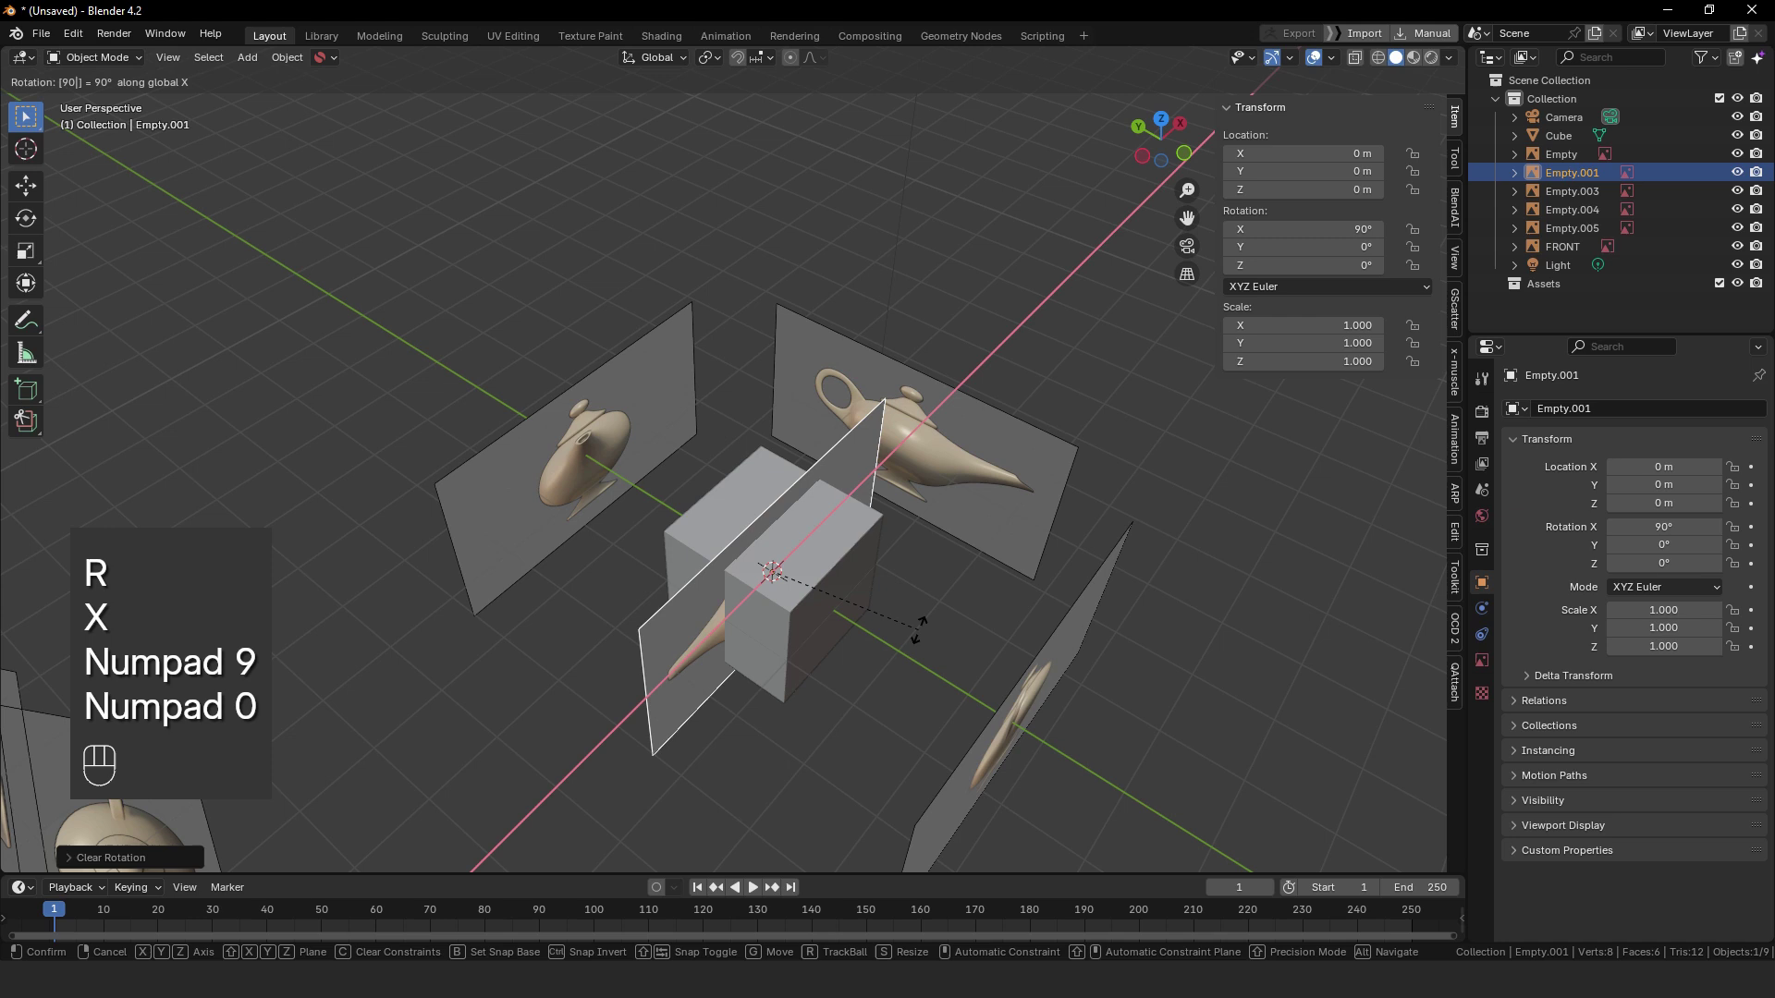
right_click(920, 629)
- Raise the bottom-view image along the global Z axis to about 5.1 m, well above the cube
key(g)
key(z)
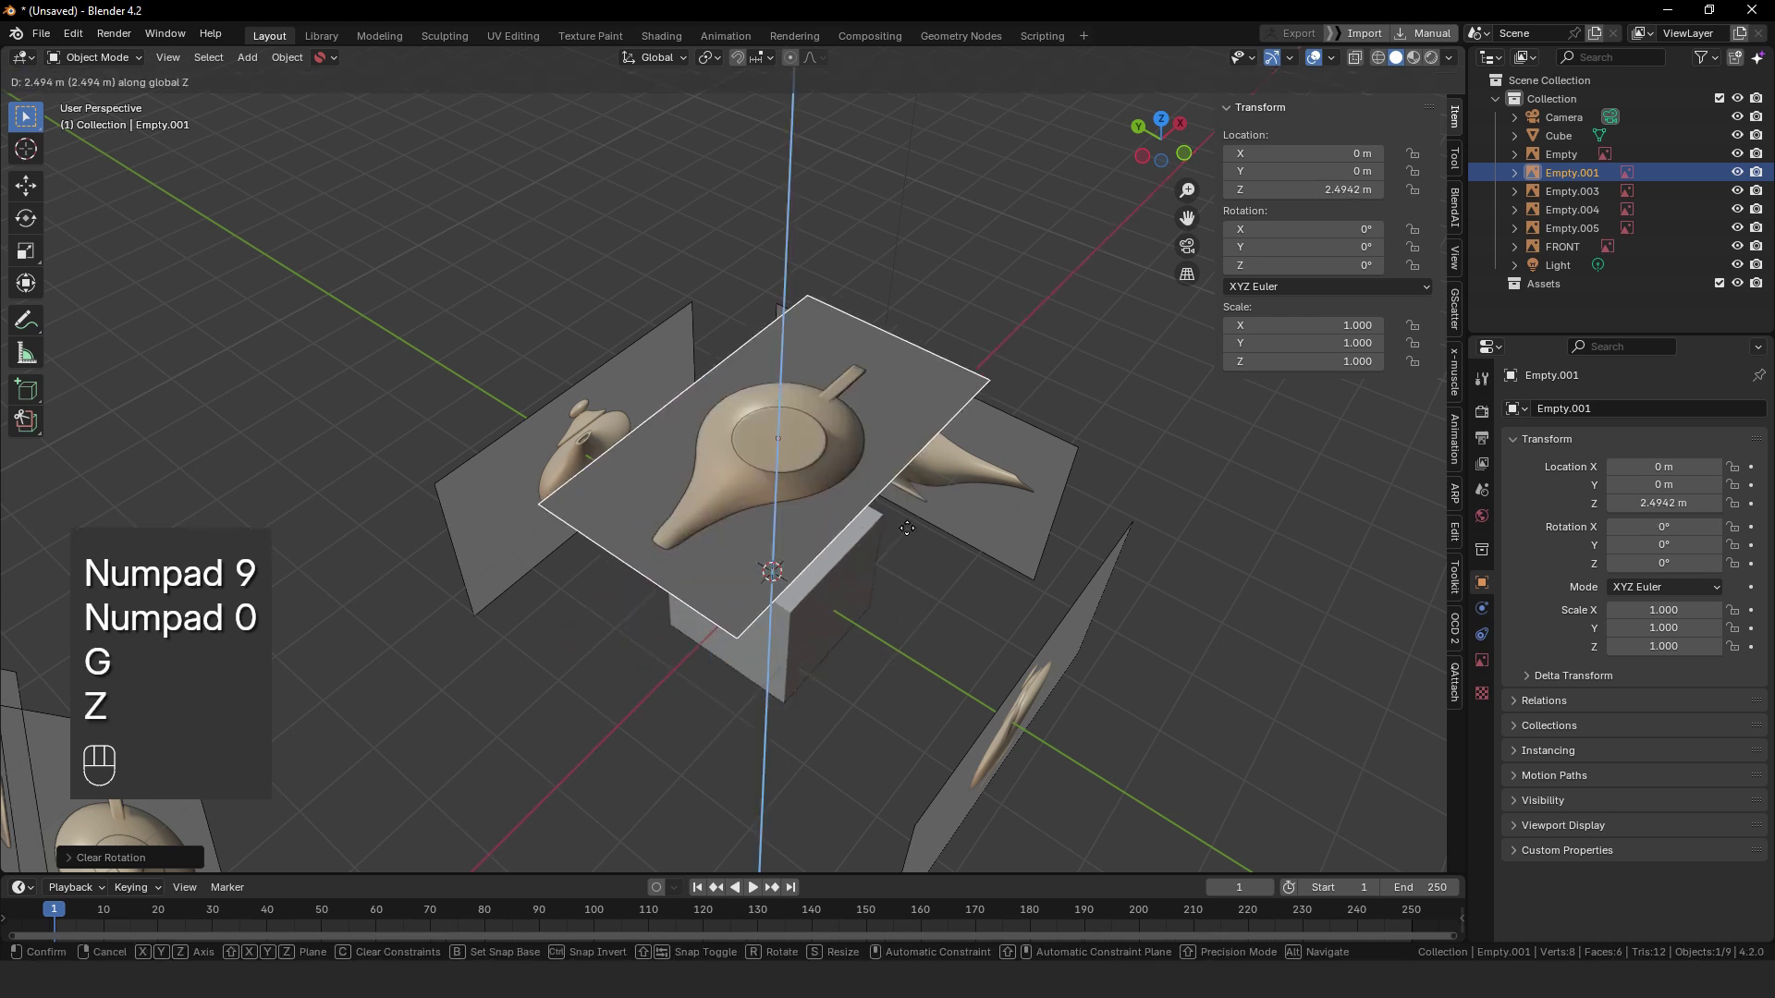
click(922, 631)
middle_drag(923, 630, 963, 509)
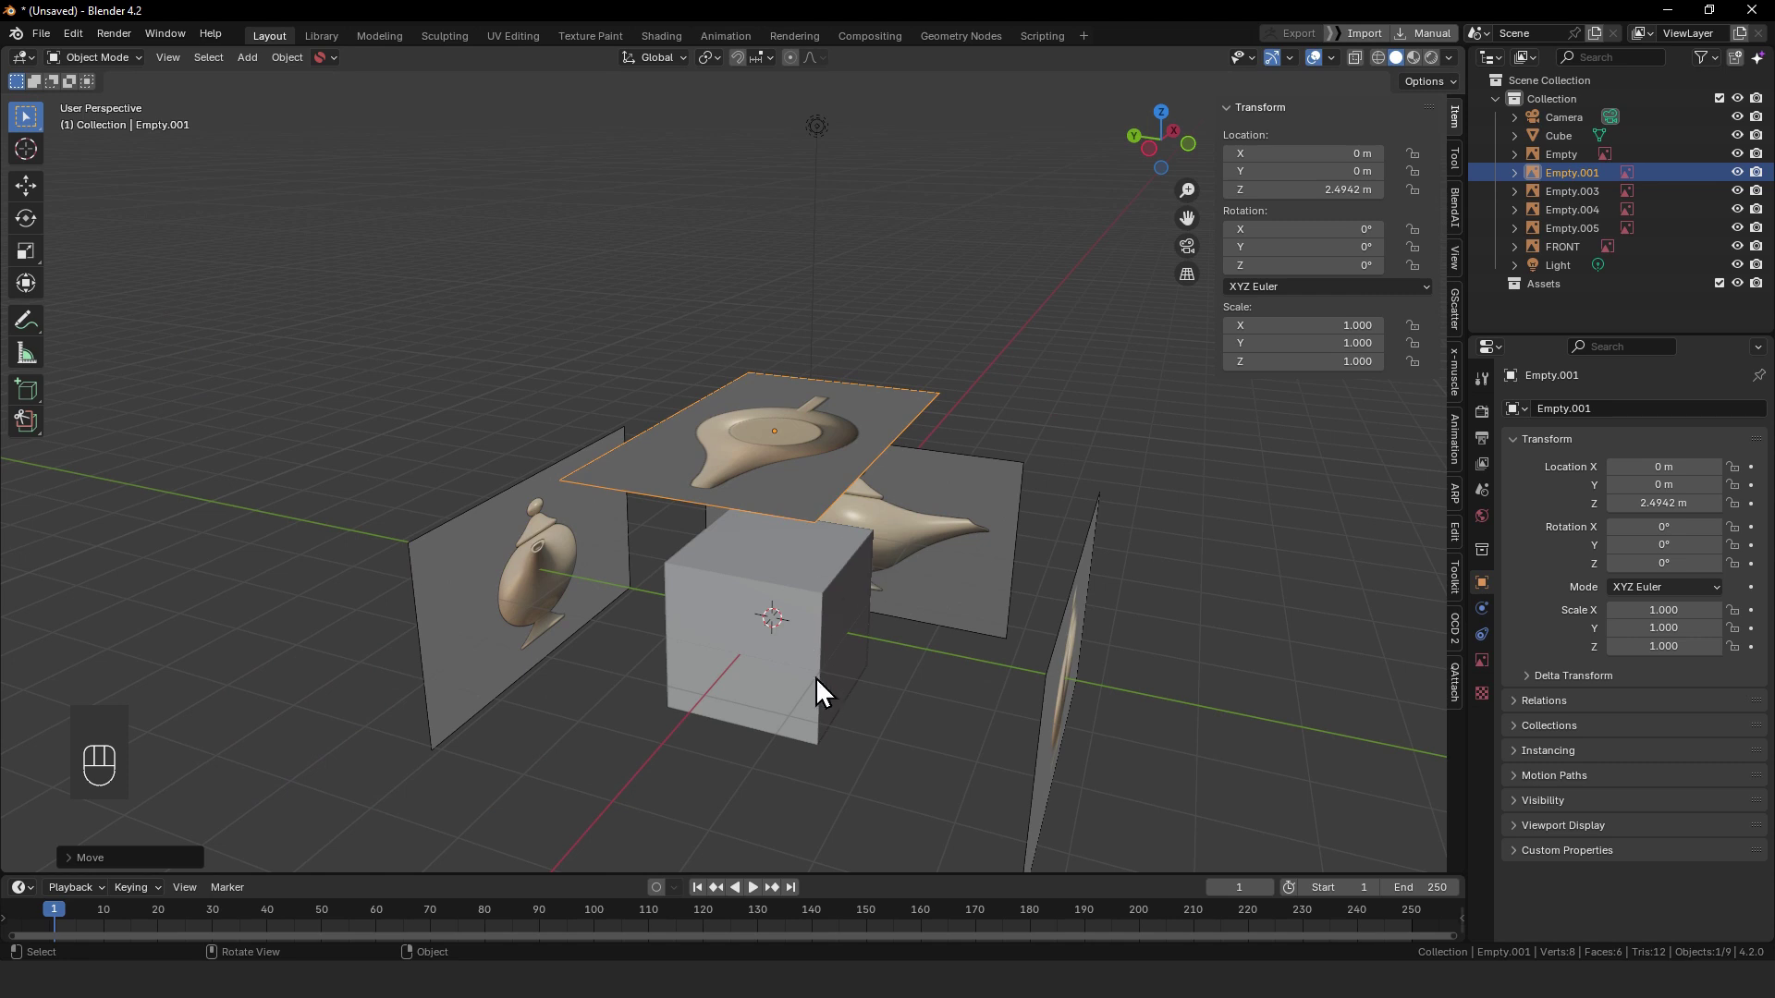
mouse_move(817, 681)
middle_down()
mouse_move(836, 497)
mouse_move(832, 684)
middle_up()
key(g)
key(z)
click(844, 564)
- Rename the back-view image empty opposite the FRONT image to BACK
middle_drag(845, 564, 764, 638)
click(634, 469)
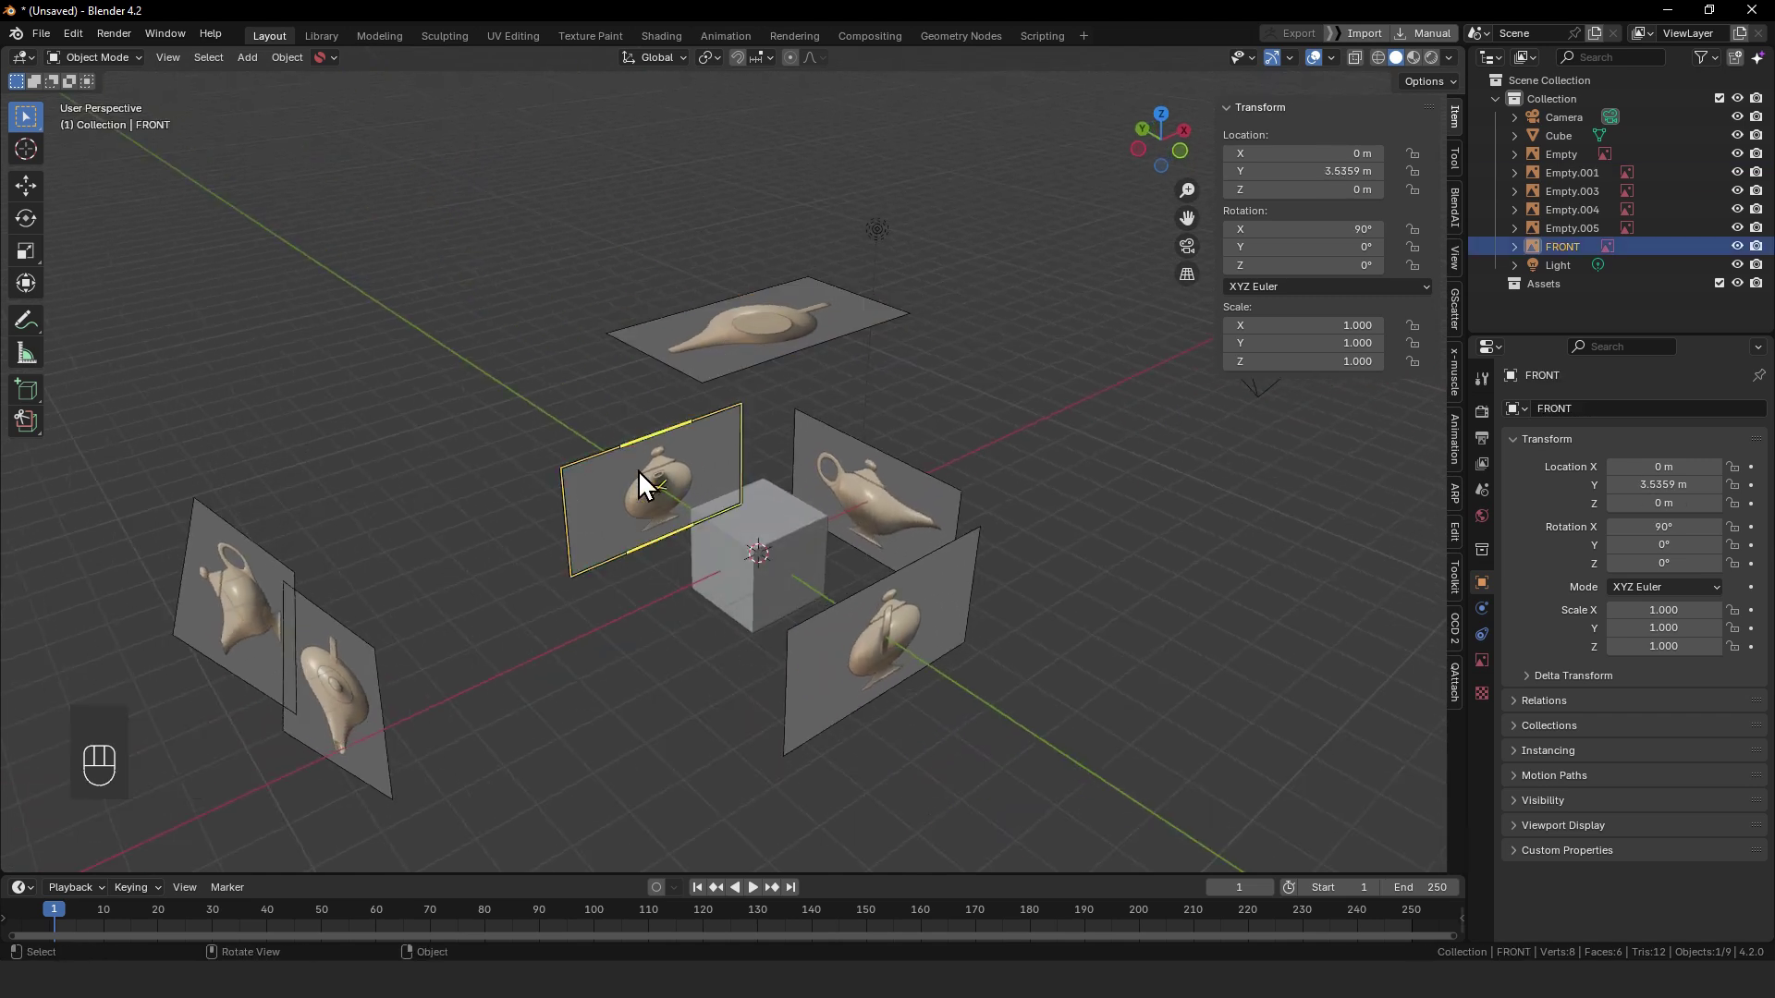
click(860, 628)
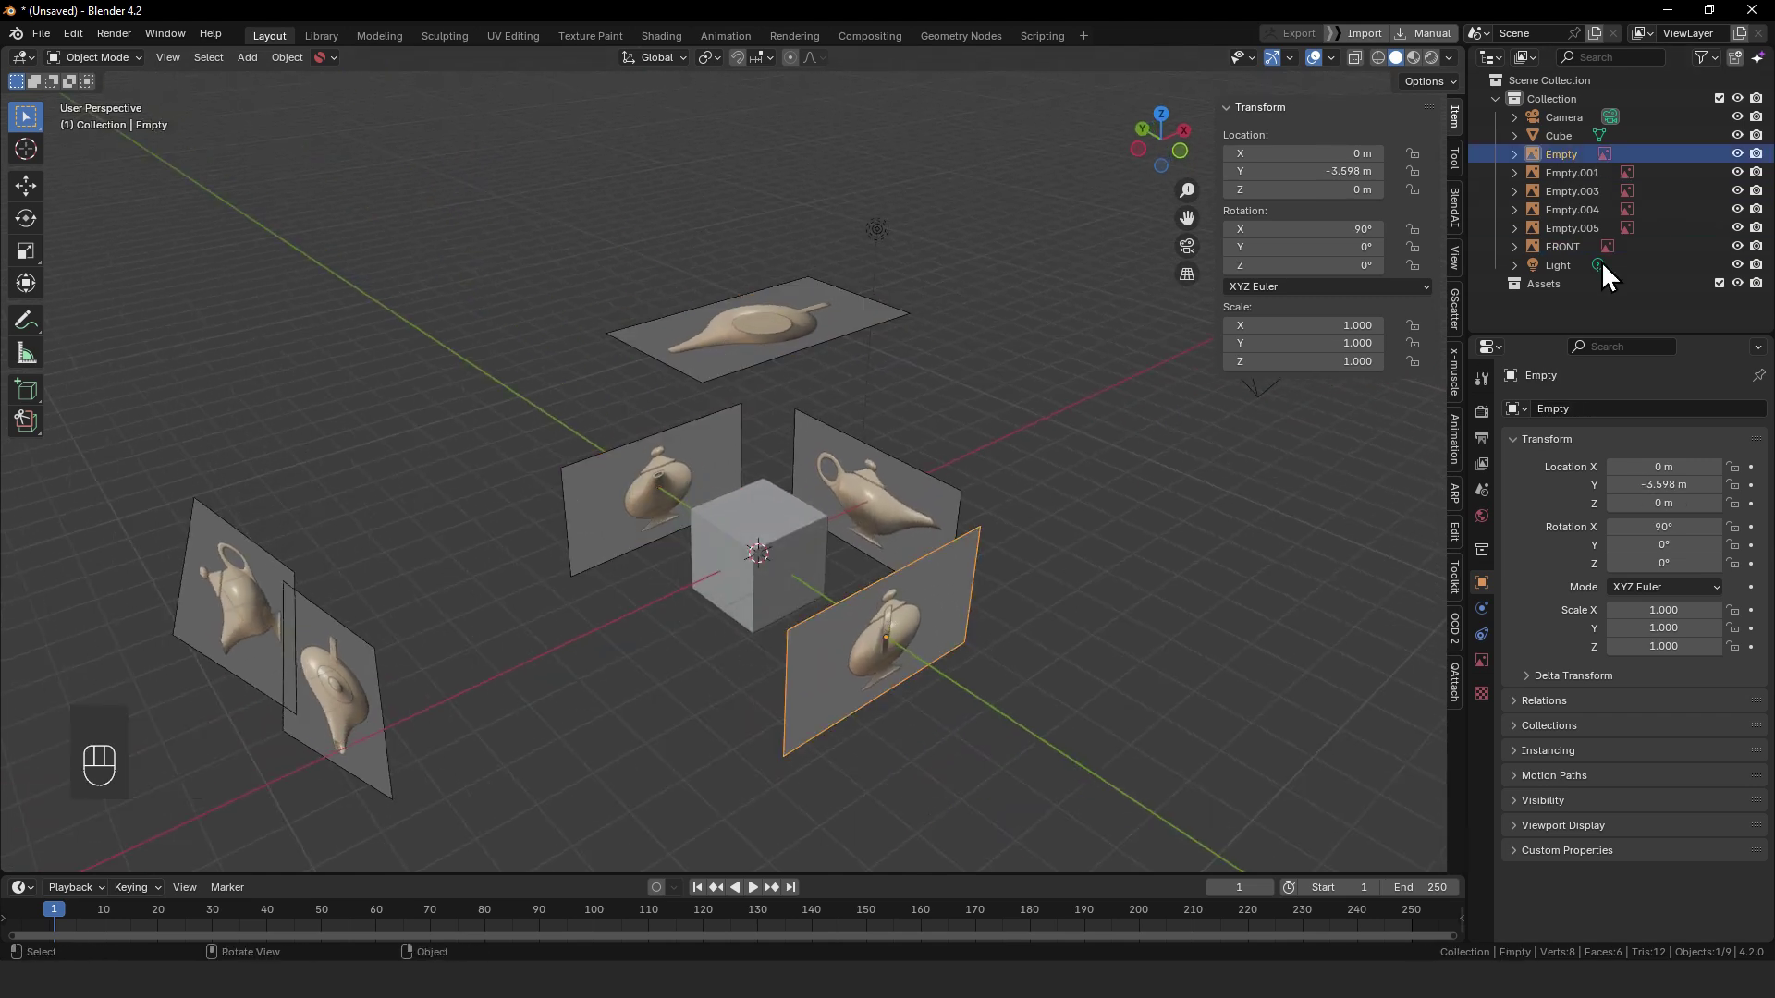
double_click(1554, 154)
text(BAC)
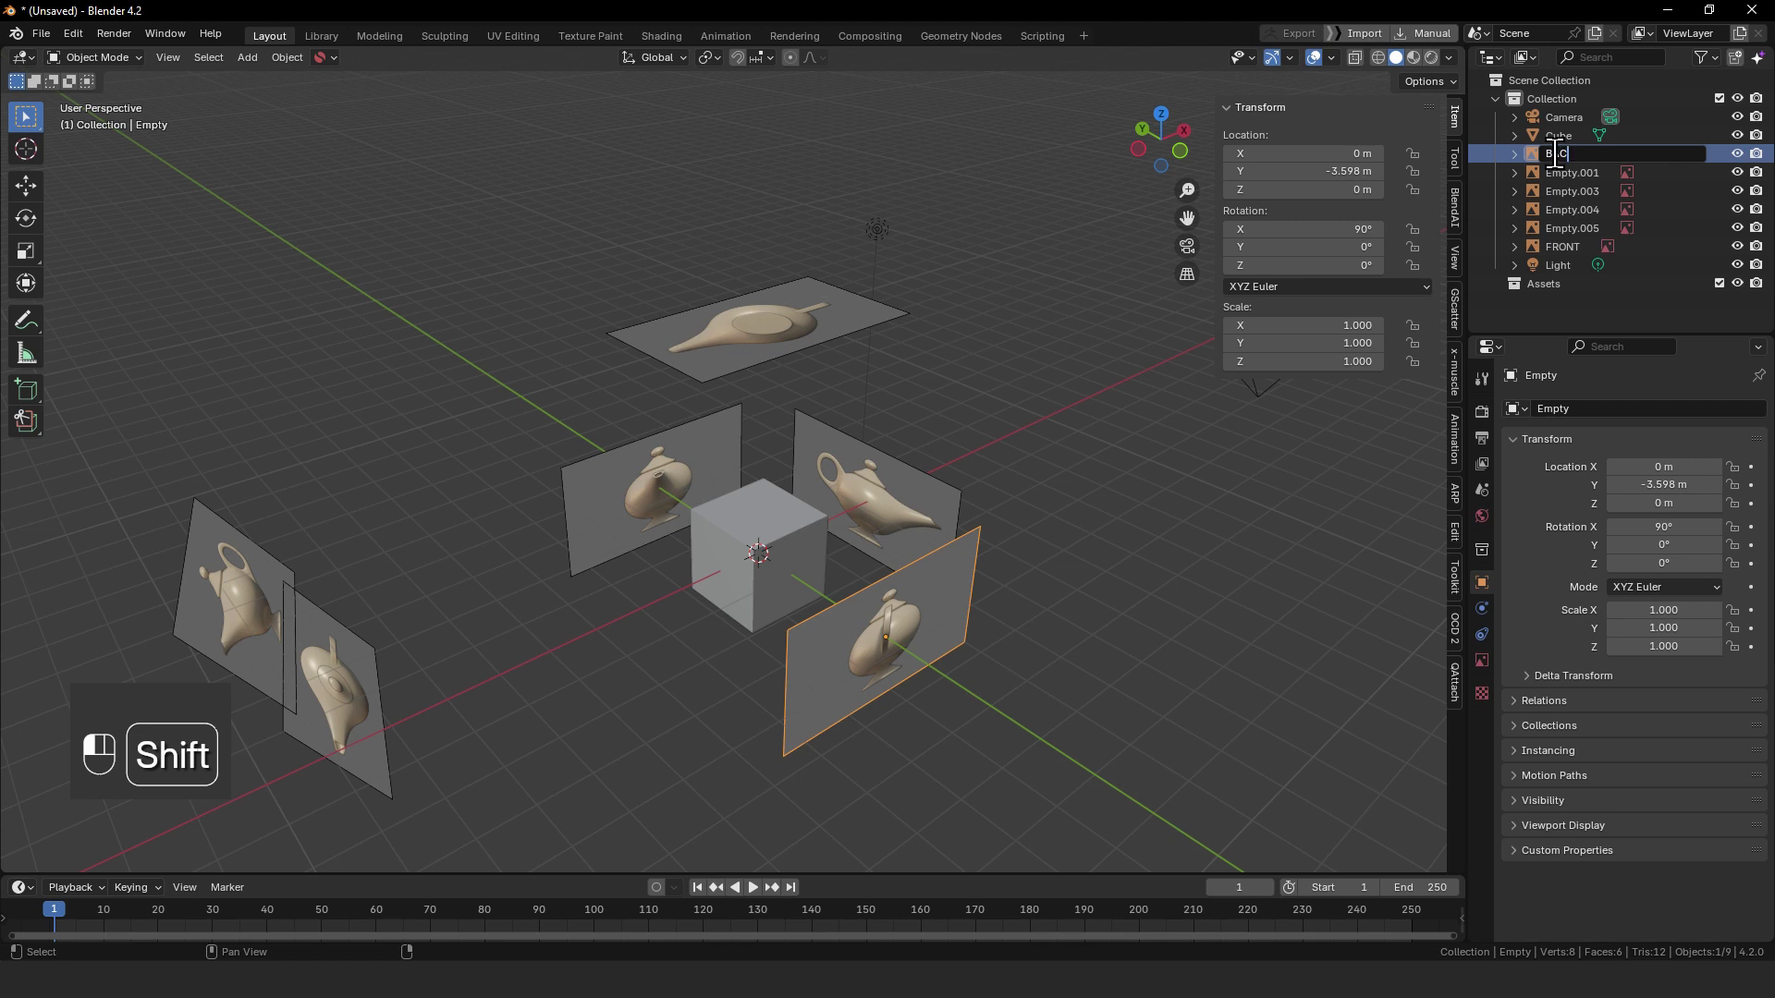
text(K)
key(Return)
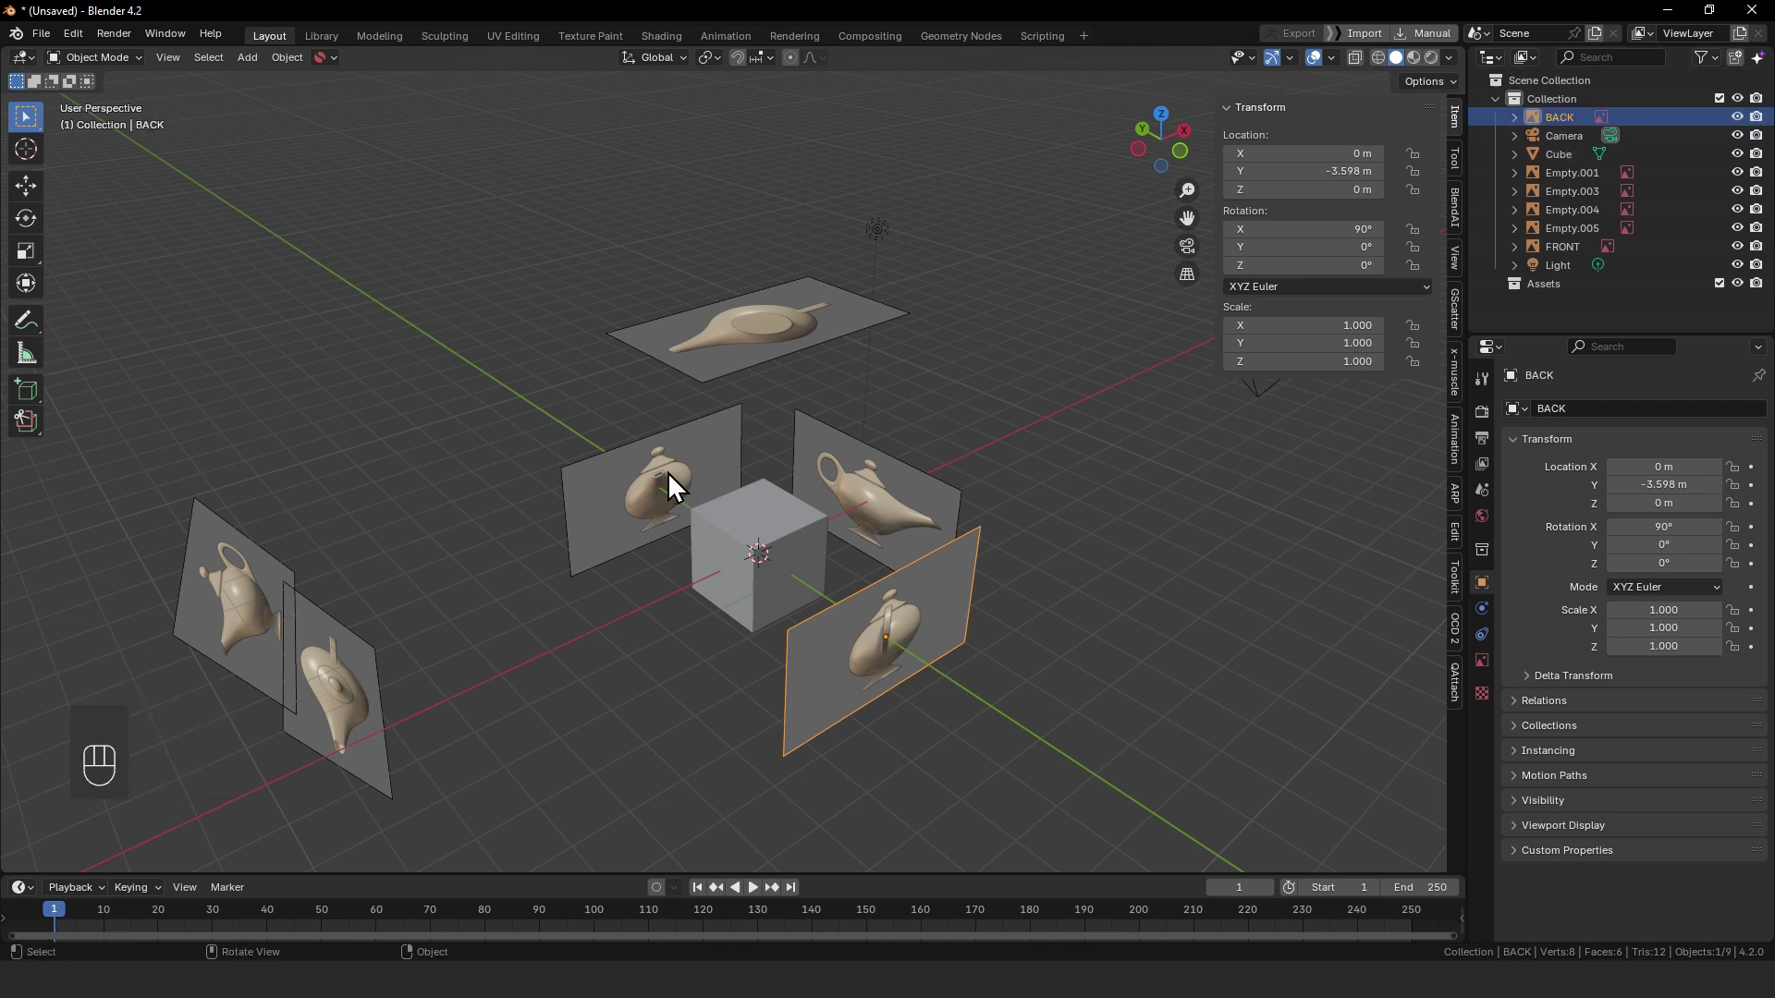
- Rename the side-view image empty on the positive X side of the cube to LEFT
click(903, 490)
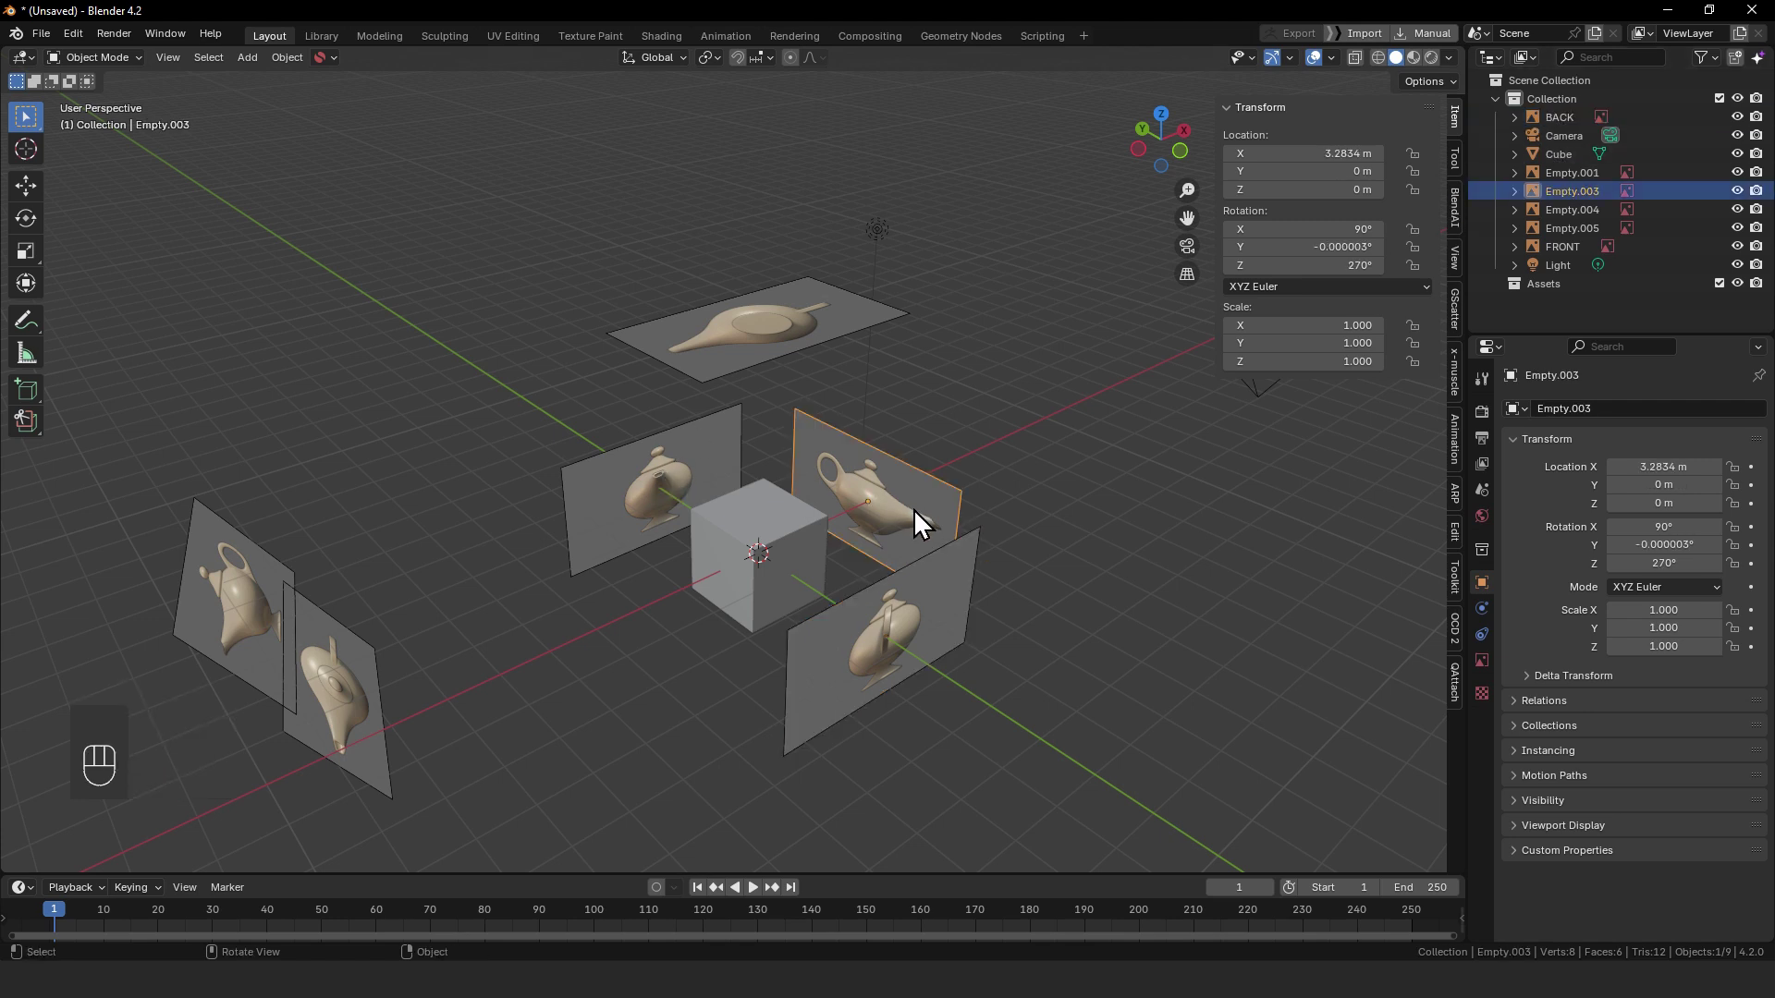
middle_drag(925, 516, 970, 523)
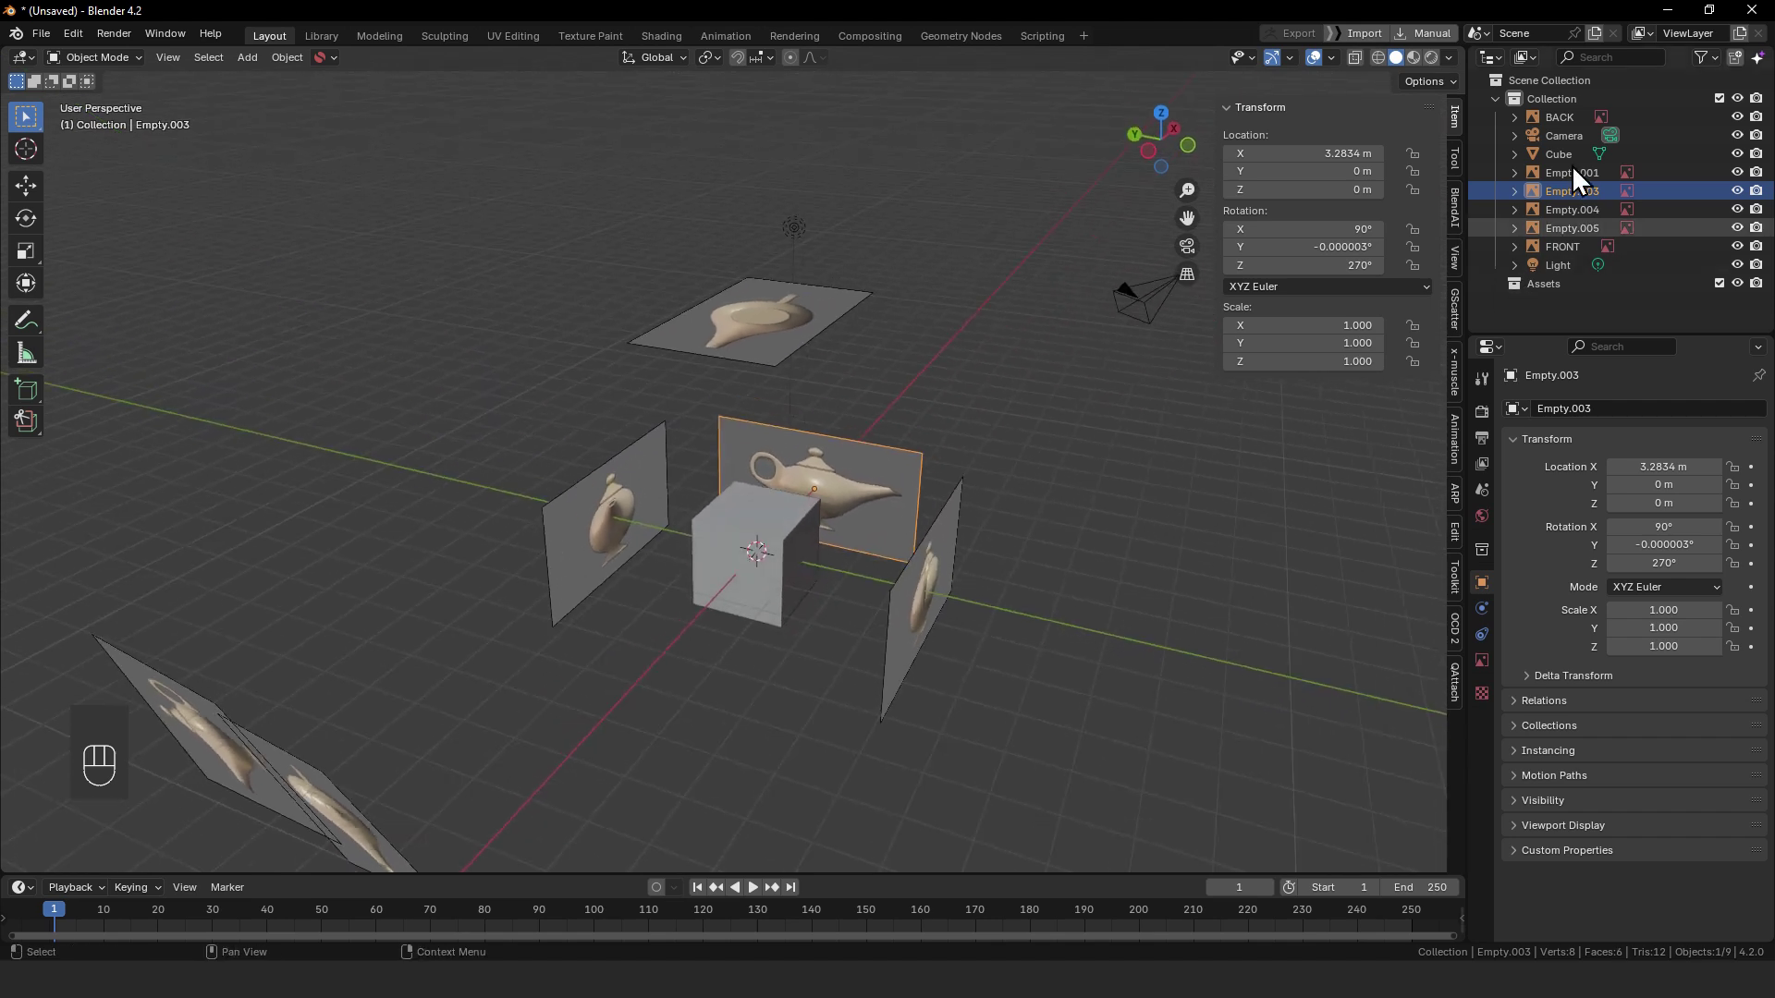
double_click(1566, 188)
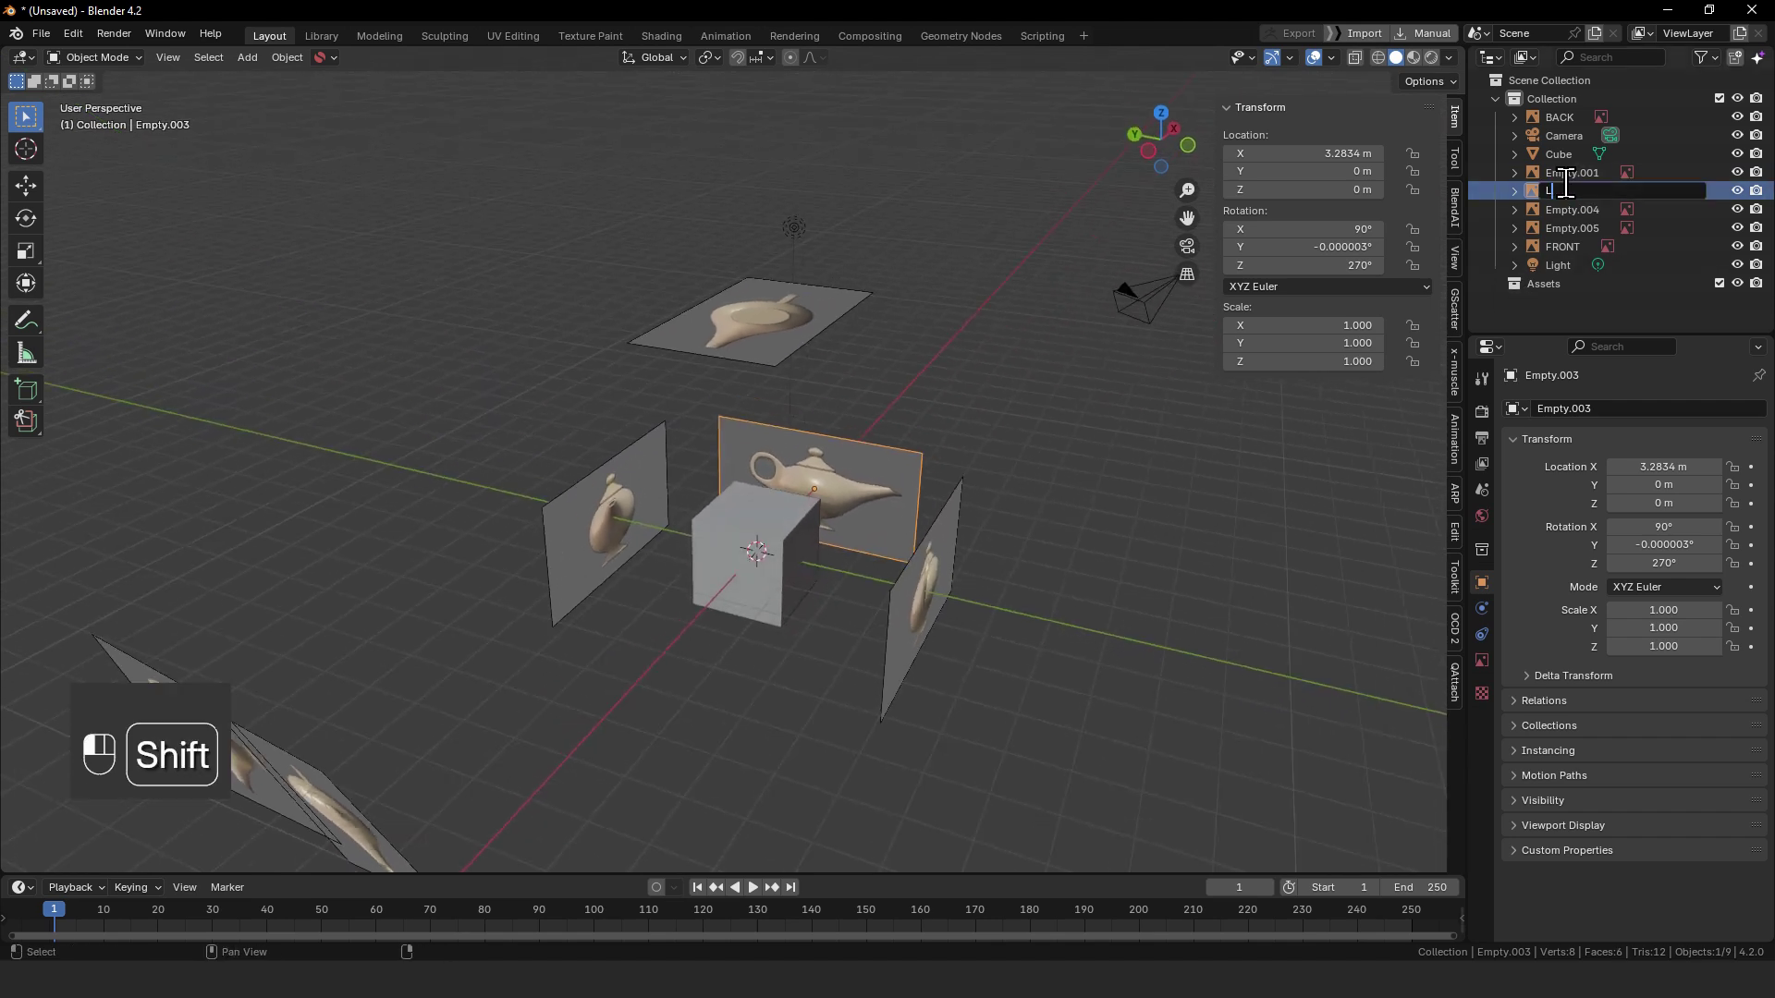
text(LEFT)
key(Return)
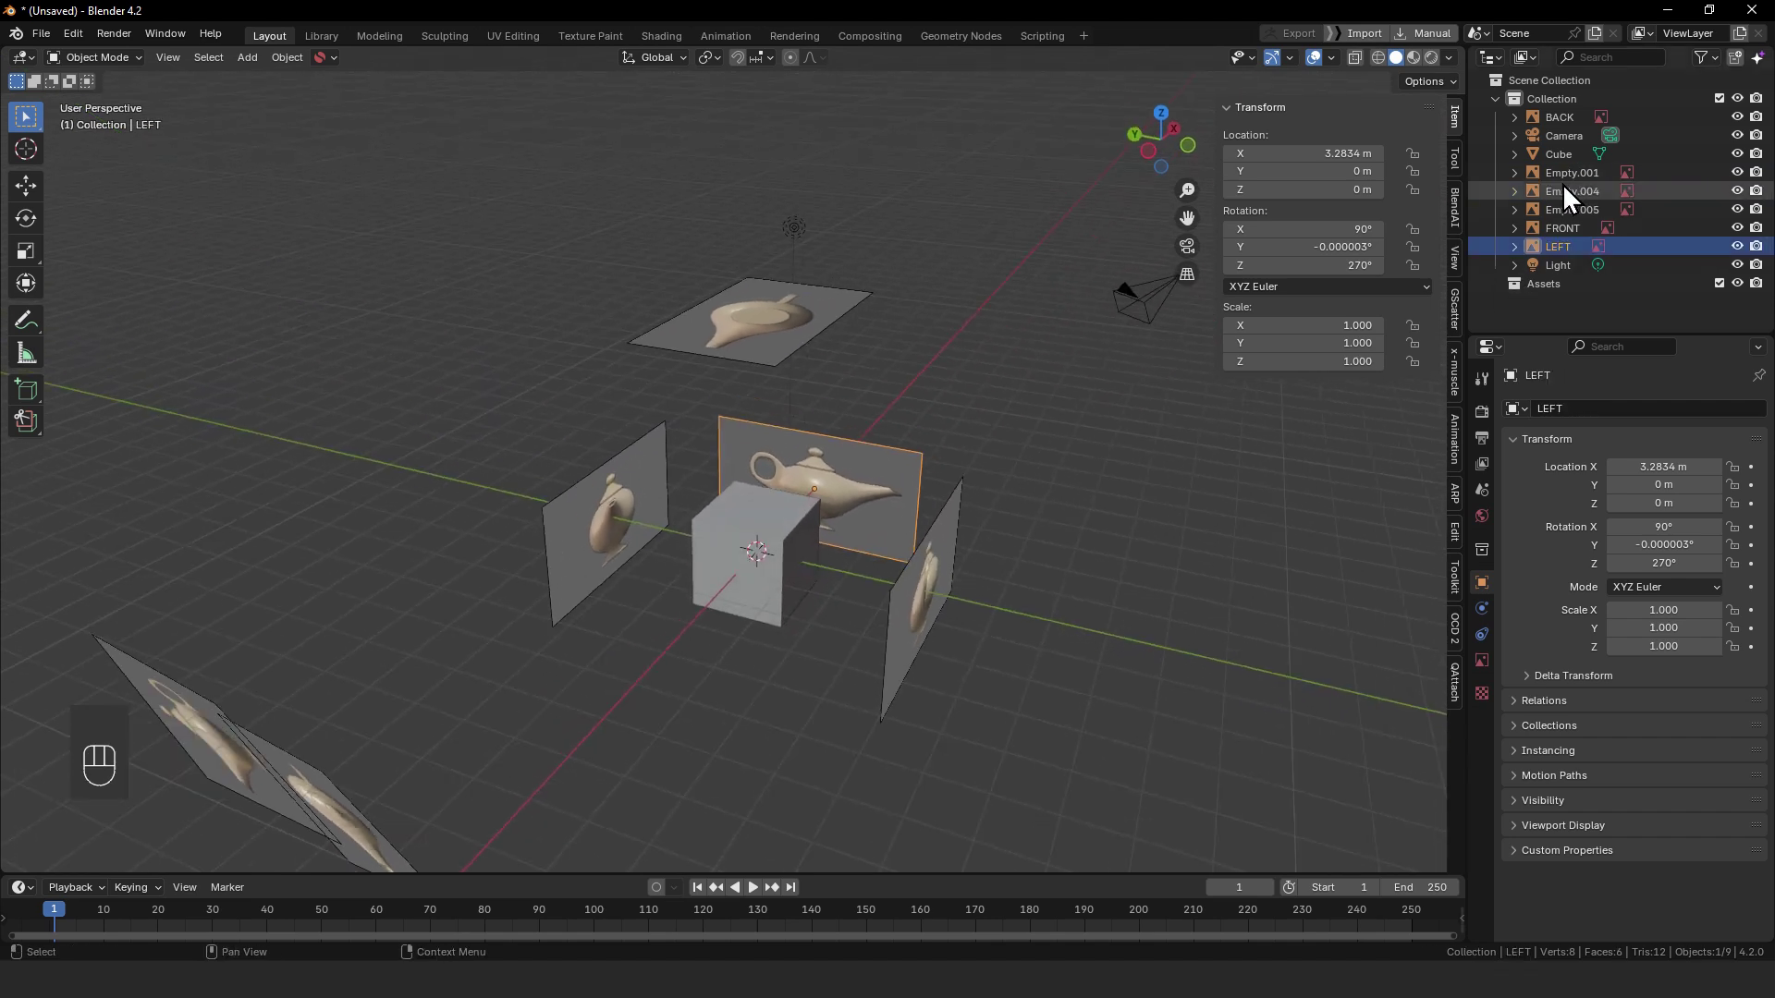
- Rename the bottom-view lamp image empty floating above the cube to BOT
middle_drag(1061, 542, 828, 292)
click(830, 296)
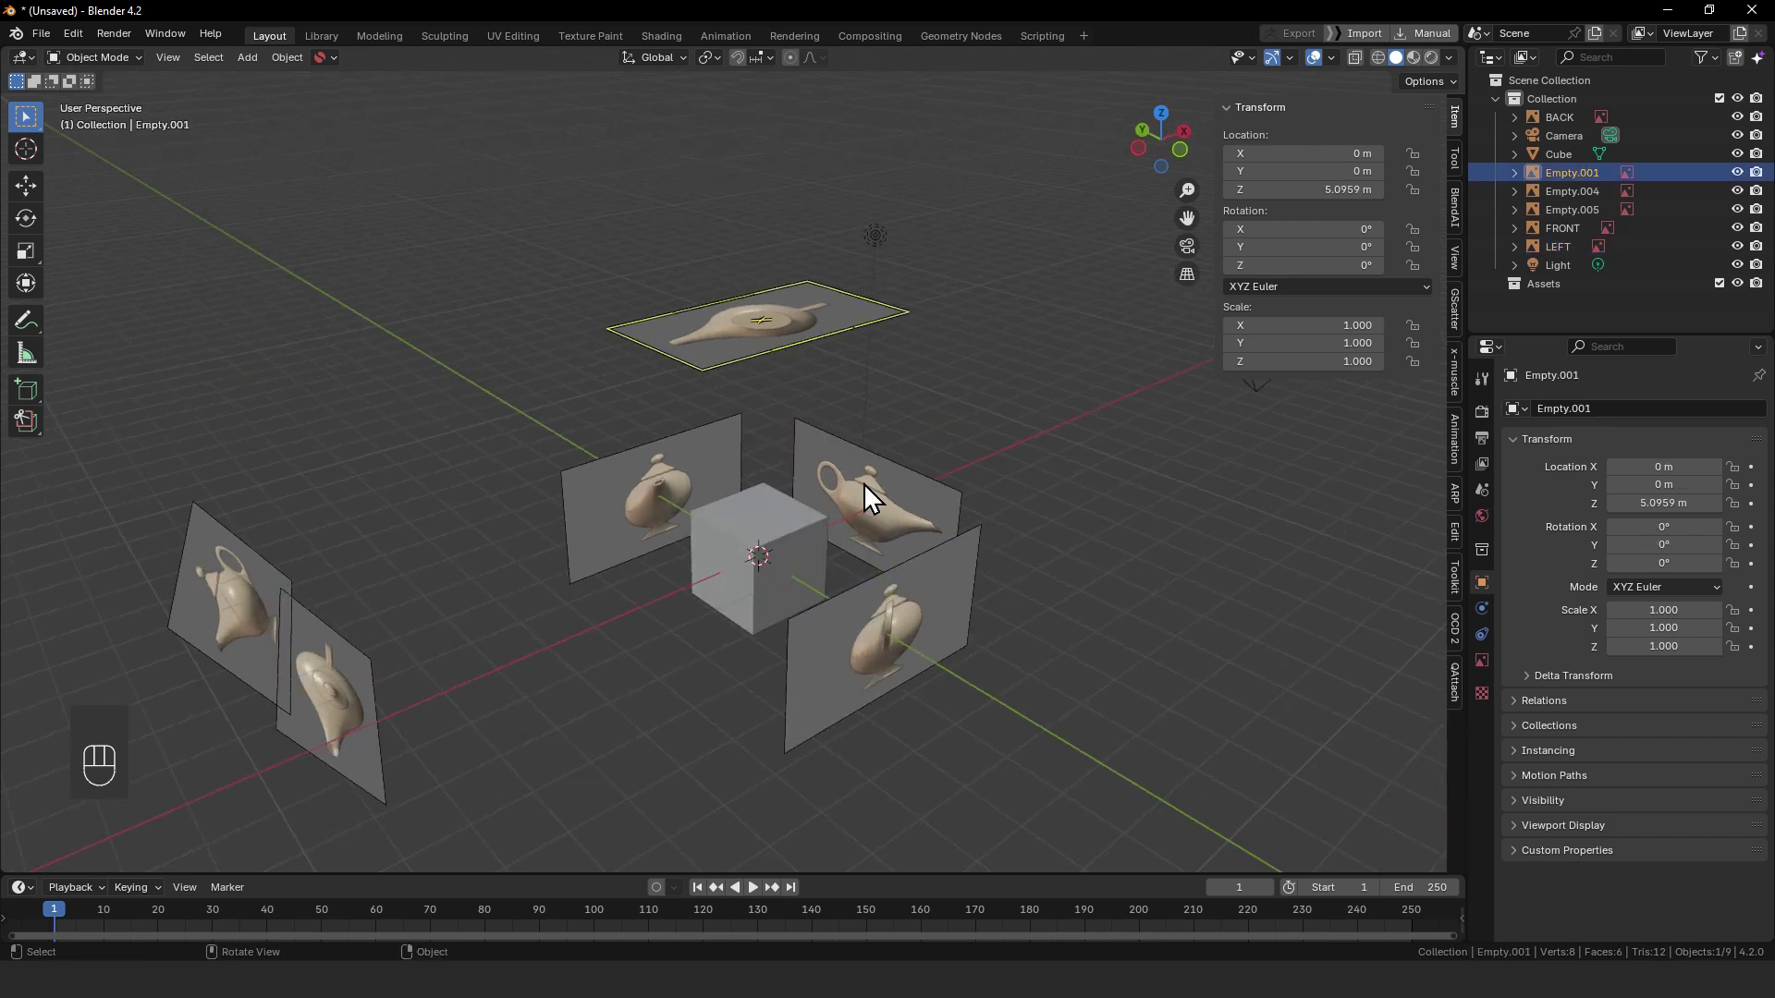
middle_drag(864, 482, 958, 680)
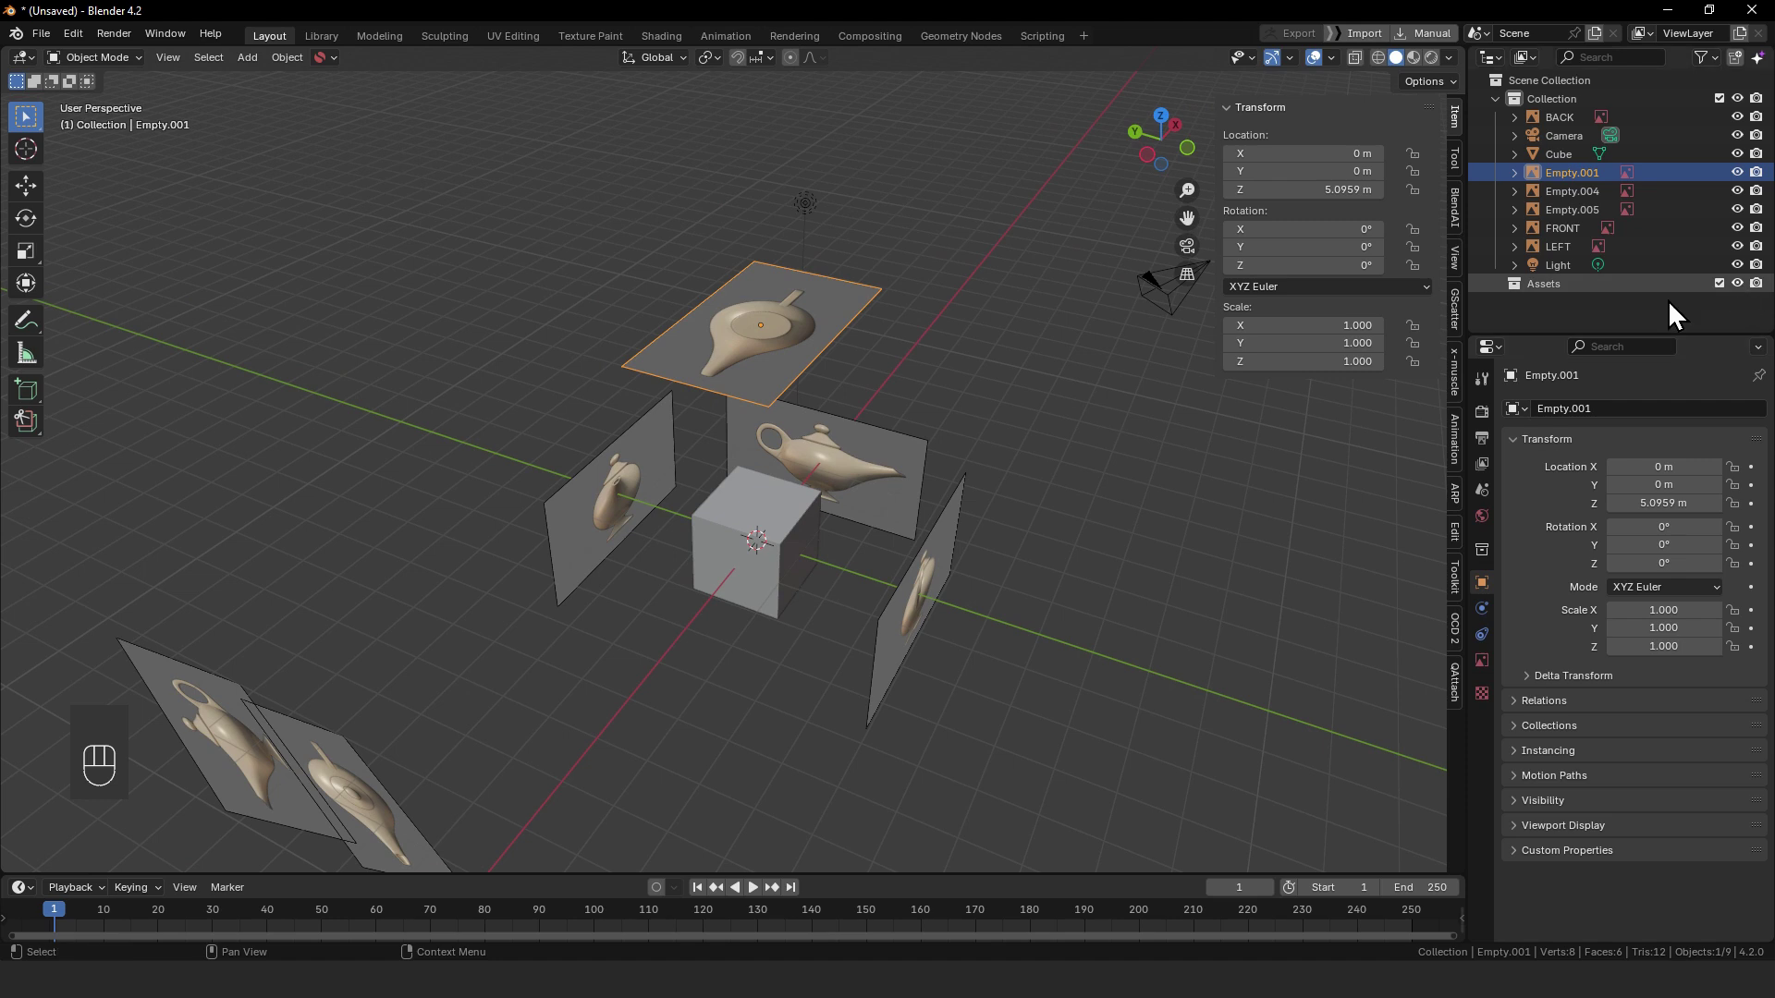
double_click(1569, 172)
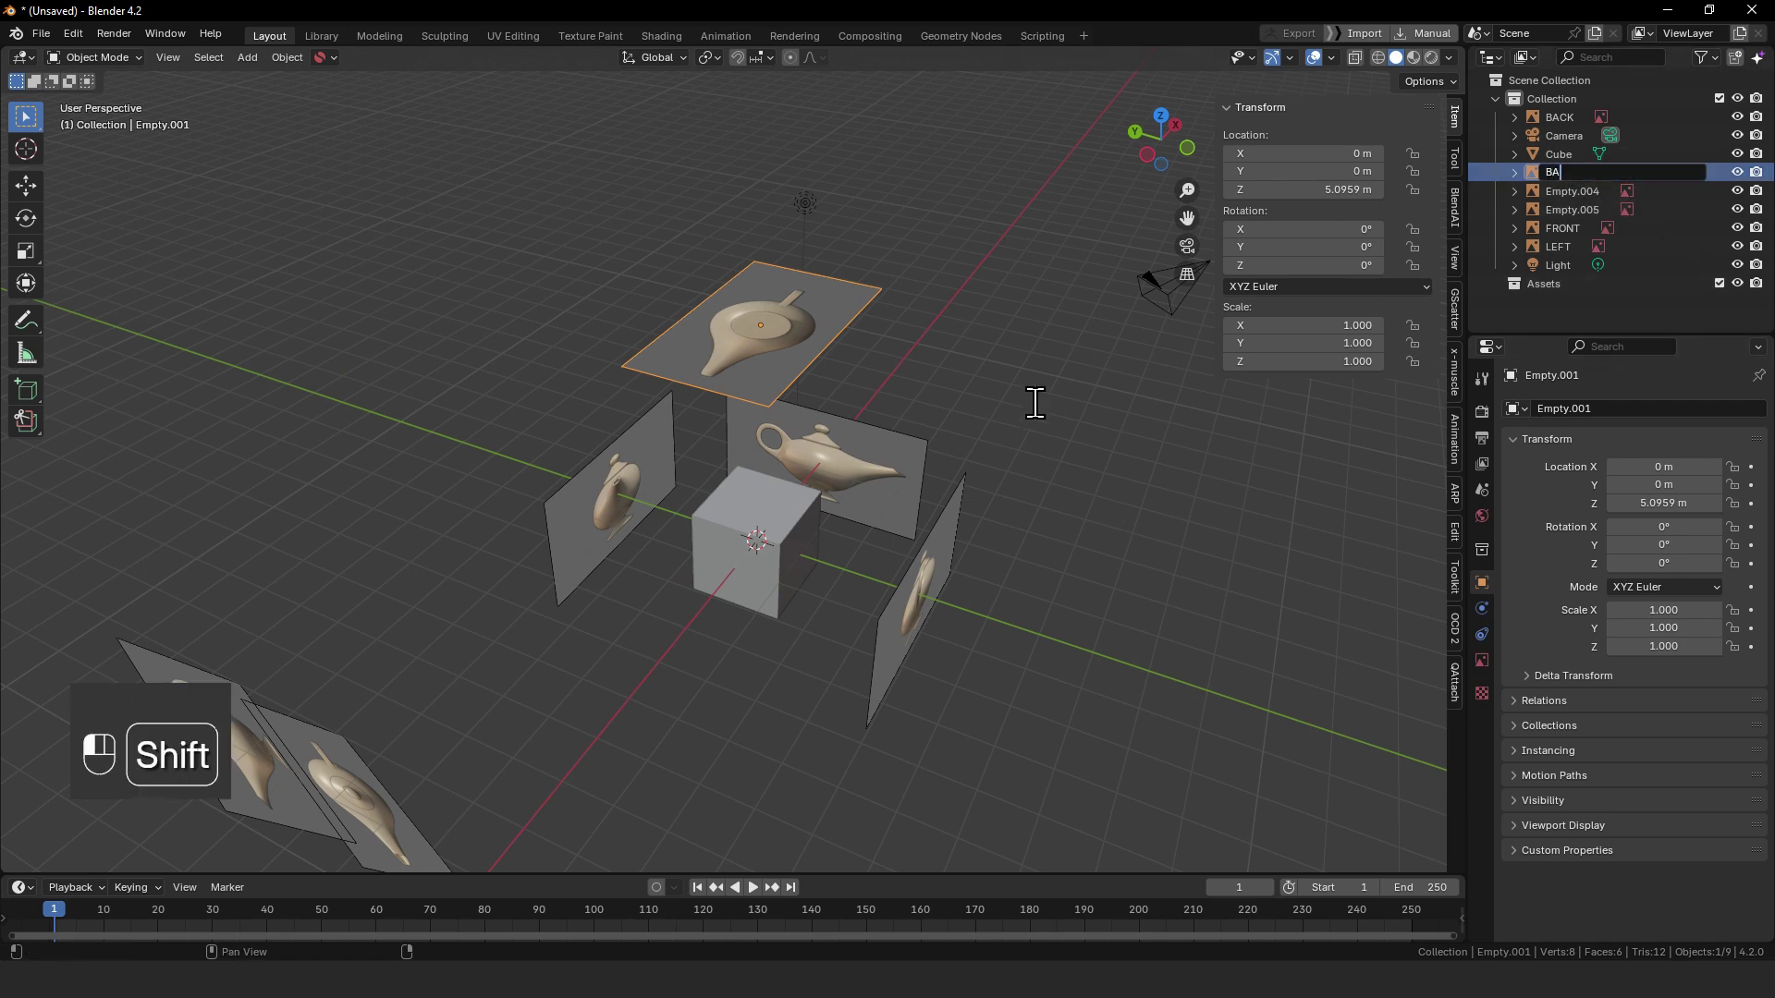
key(Return)
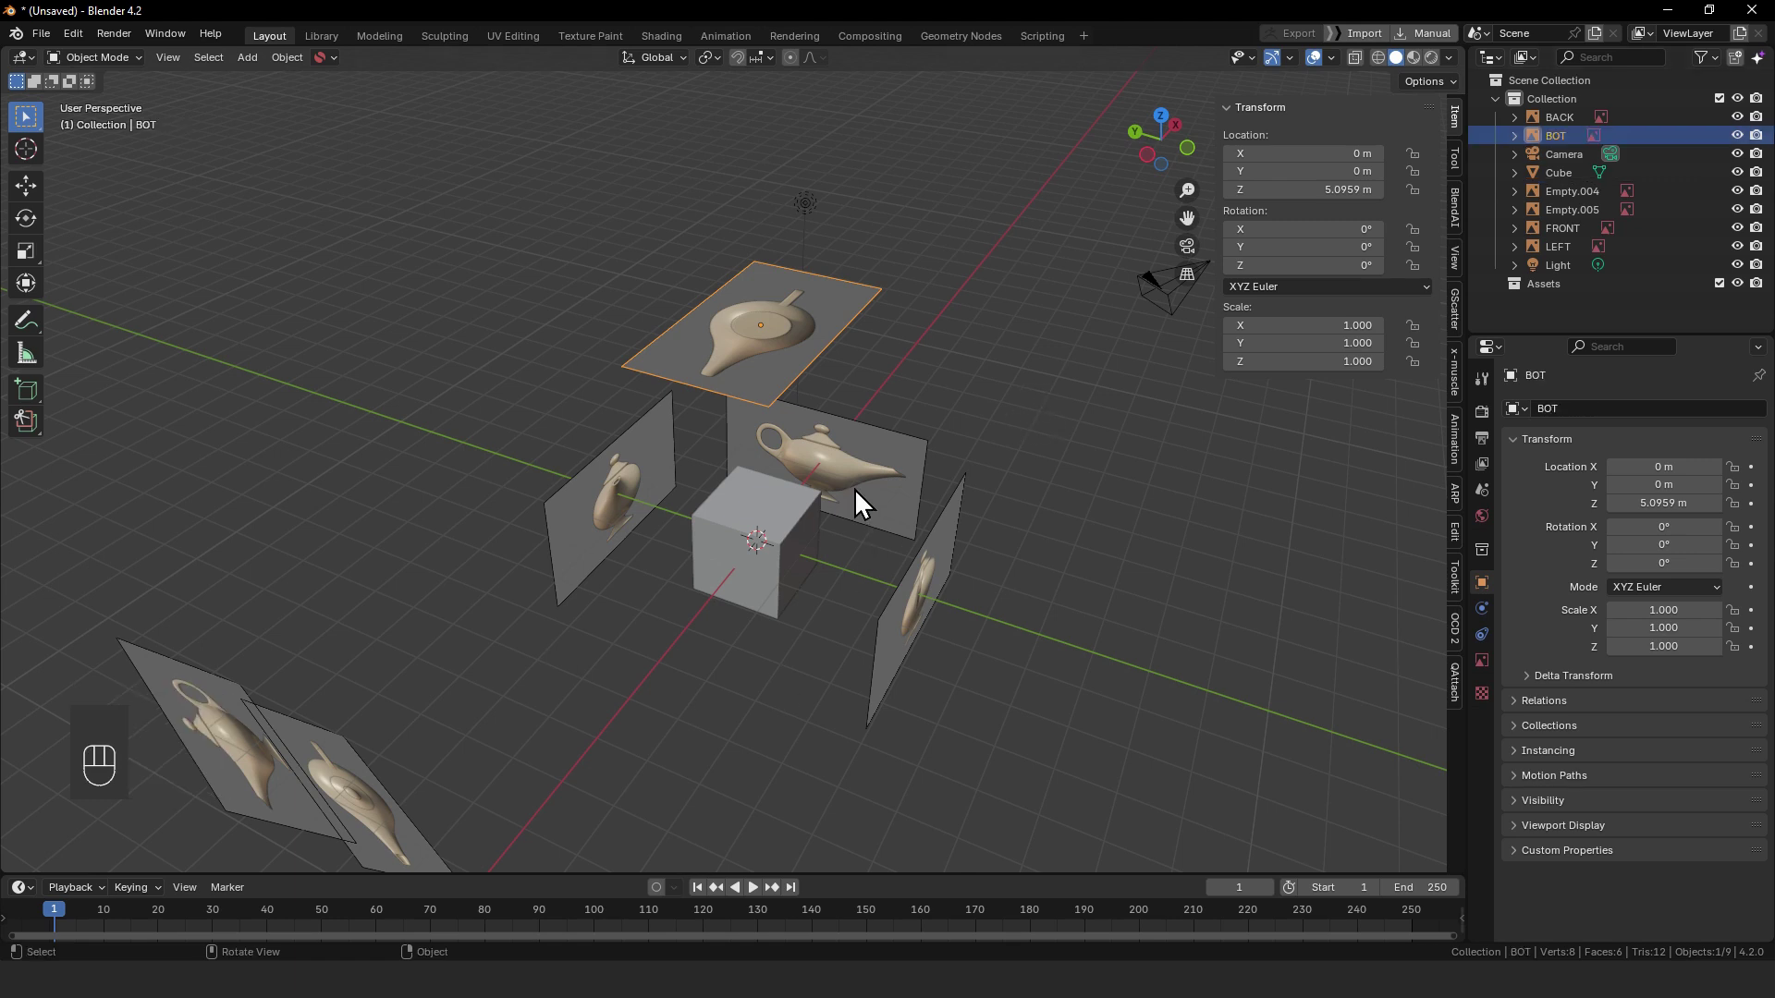
- Clear the rotation and location of the top-view lamp image (Empty.005) so it lies flat at the origin
middle_drag(769, 531, 326, 594)
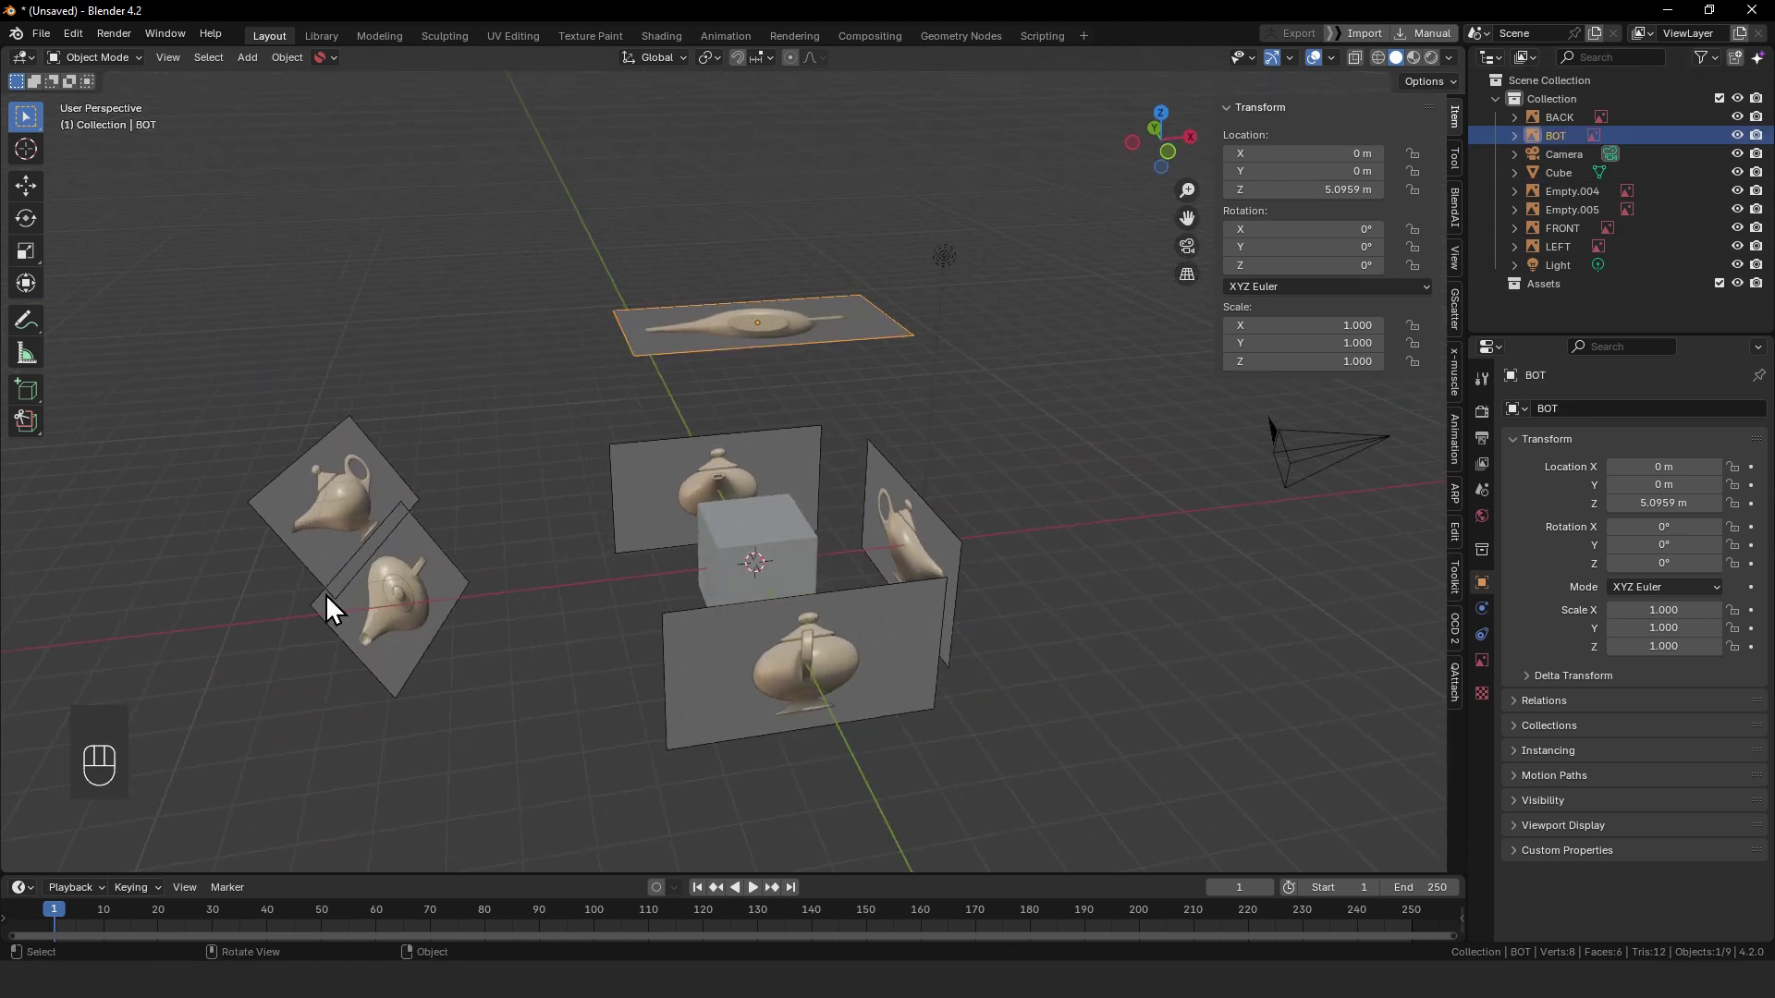
click(412, 607)
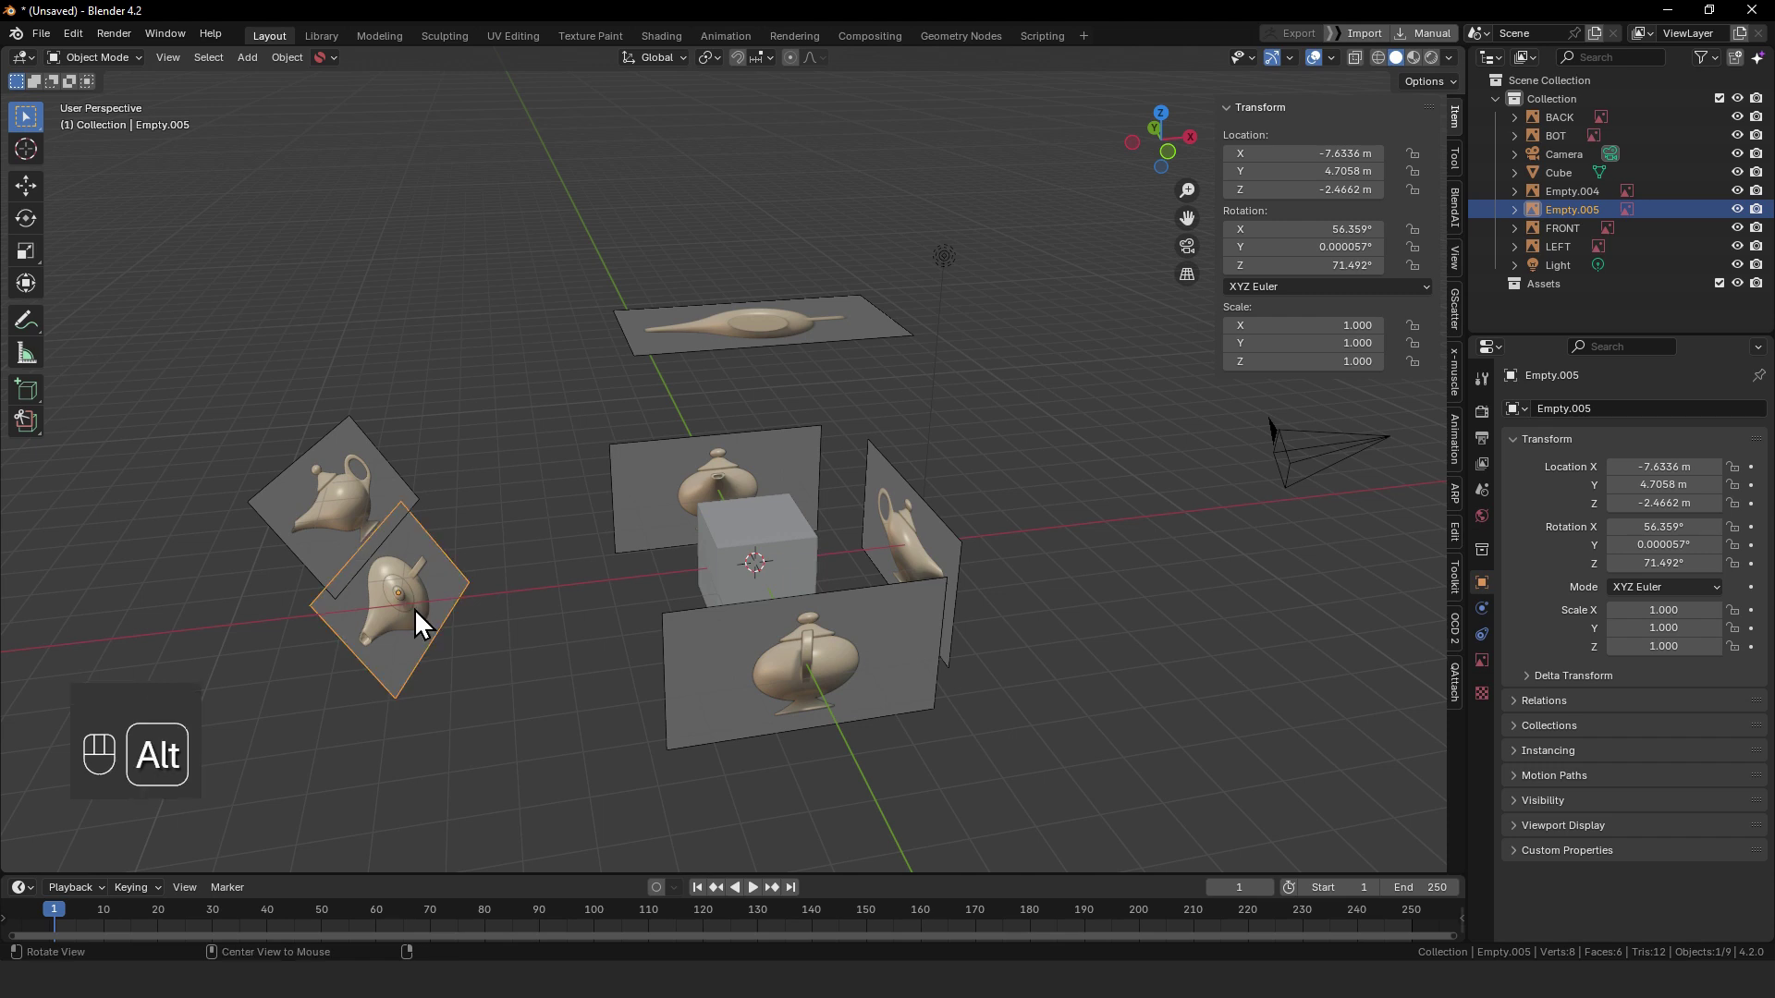
key(alt+r)
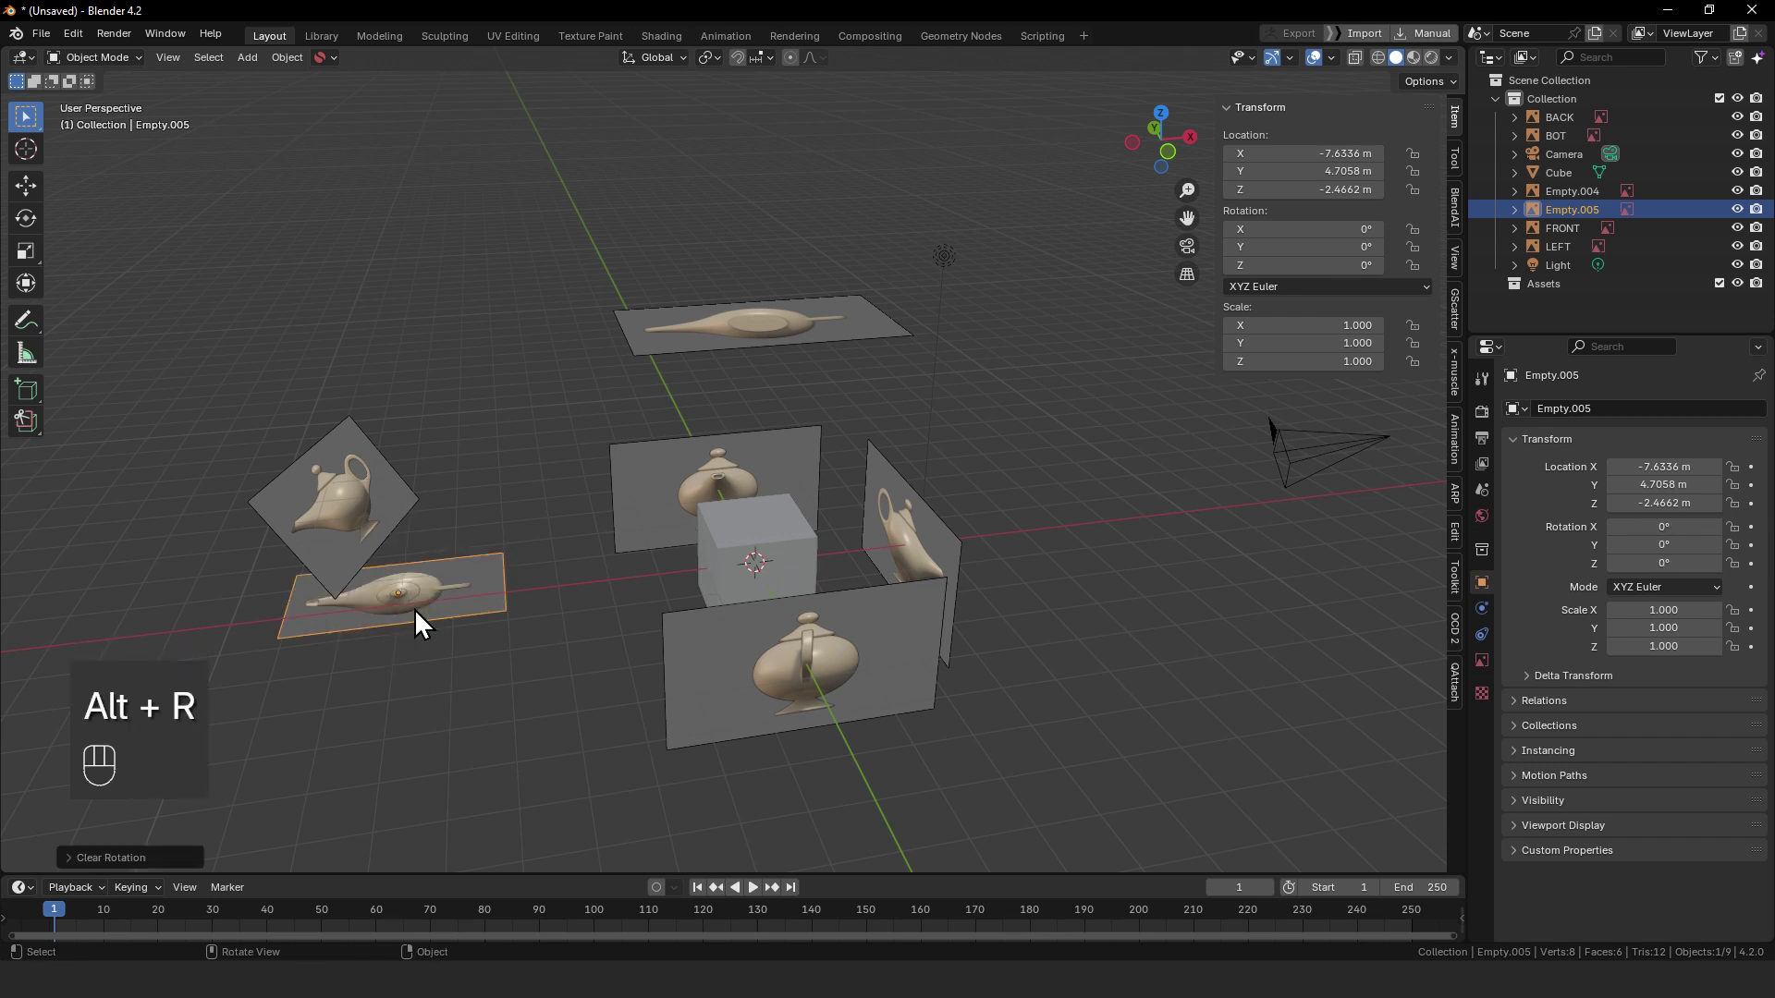
key(alt+g)
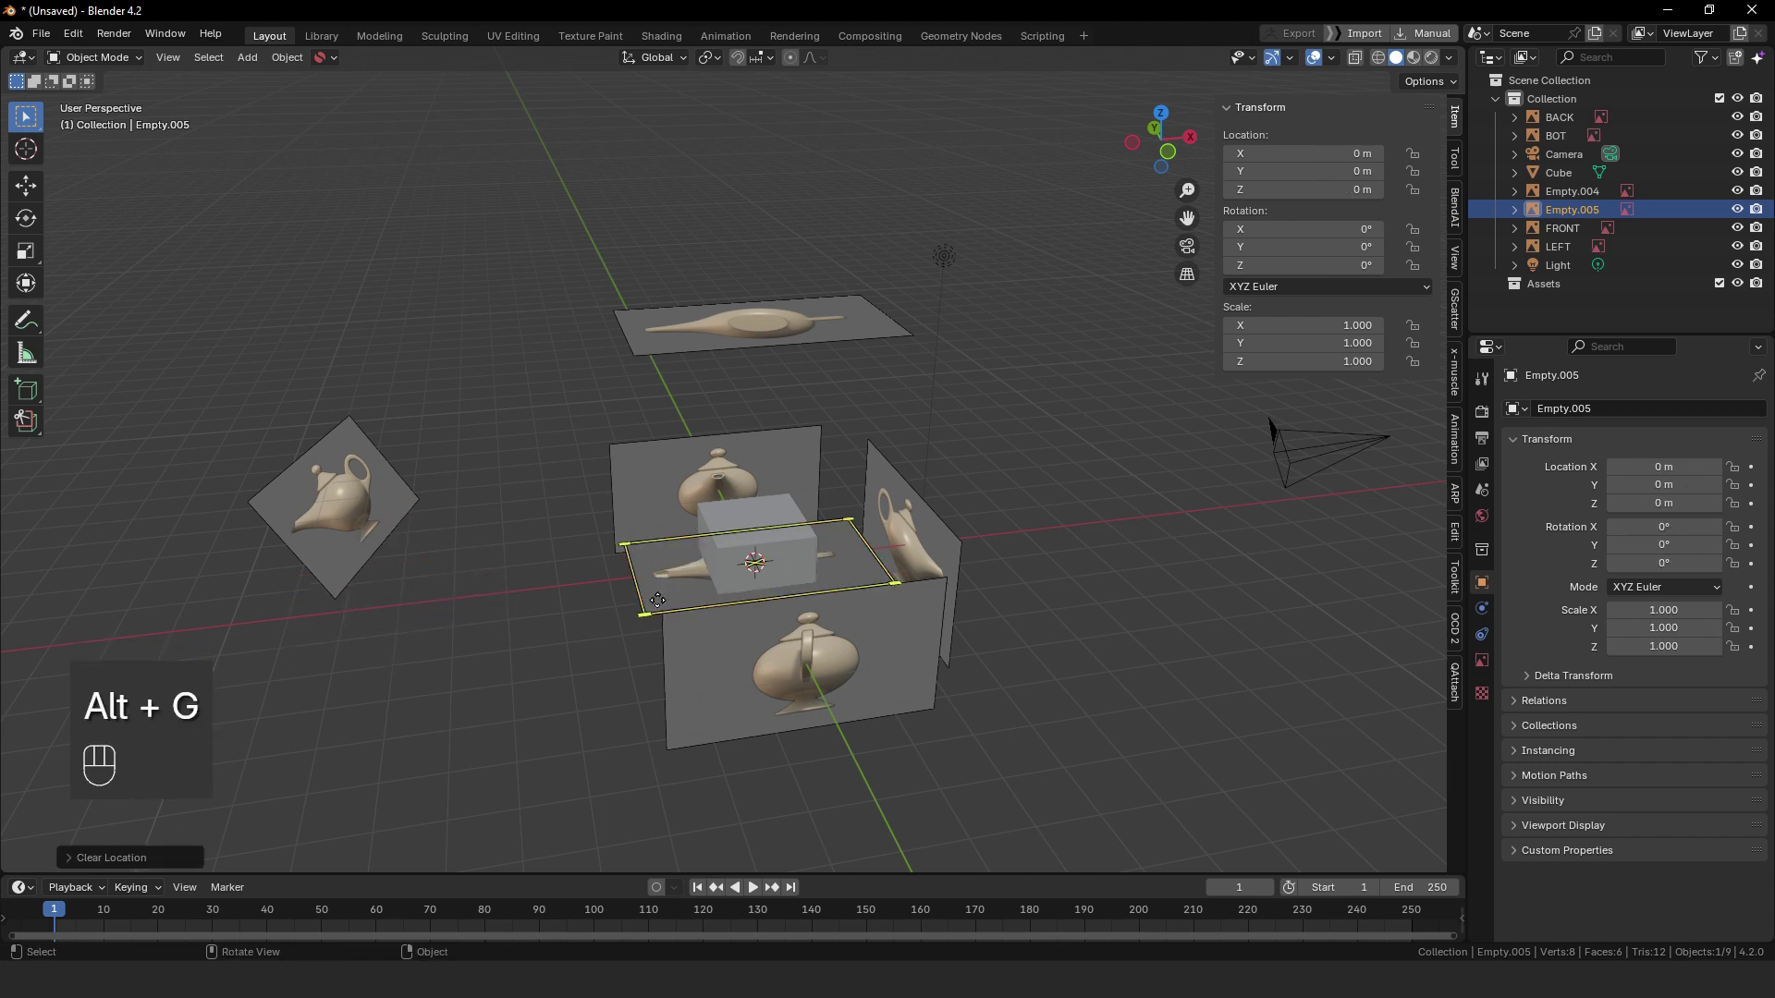
- Lower the top-view image along the global Z axis to about -3.4 m, below the cube, and rename it TOP
middle_drag(416, 608, 719, 599)
key(g)
key(z)
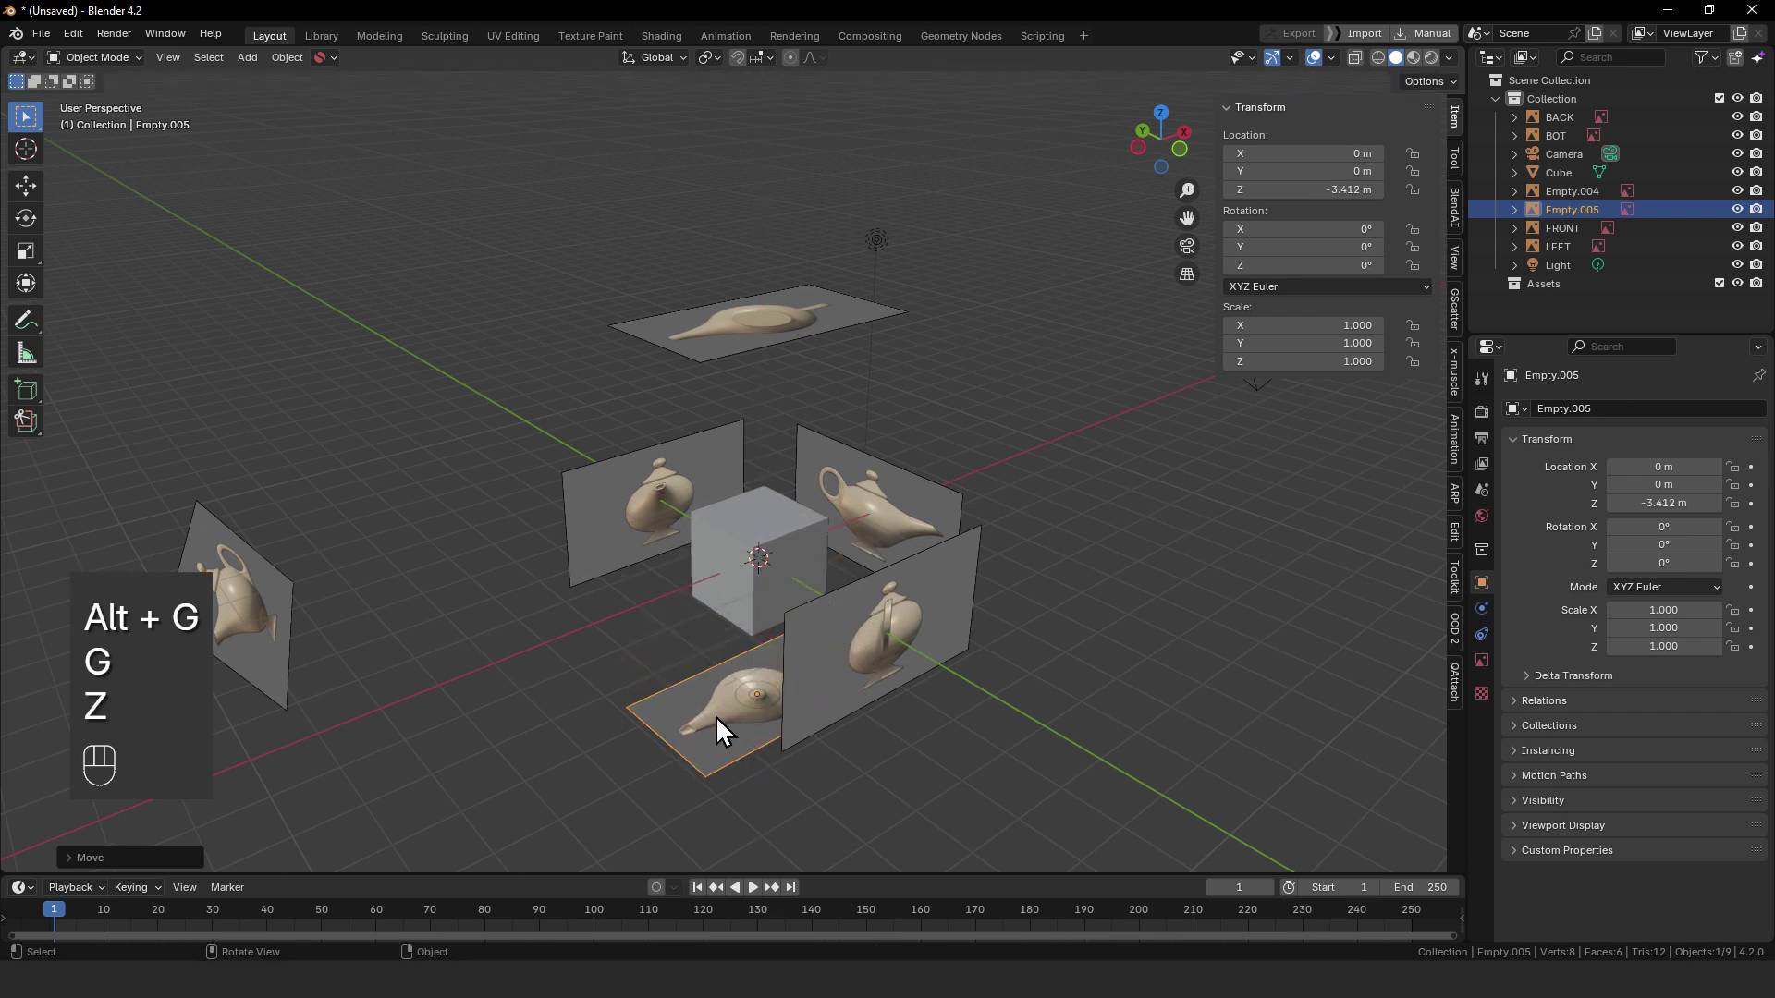
click(715, 716)
mouse_move(716, 716)
middle_down()
mouse_move(880, 742)
mouse_move(784, 682)
mouse_move(743, 695)
middle_up()
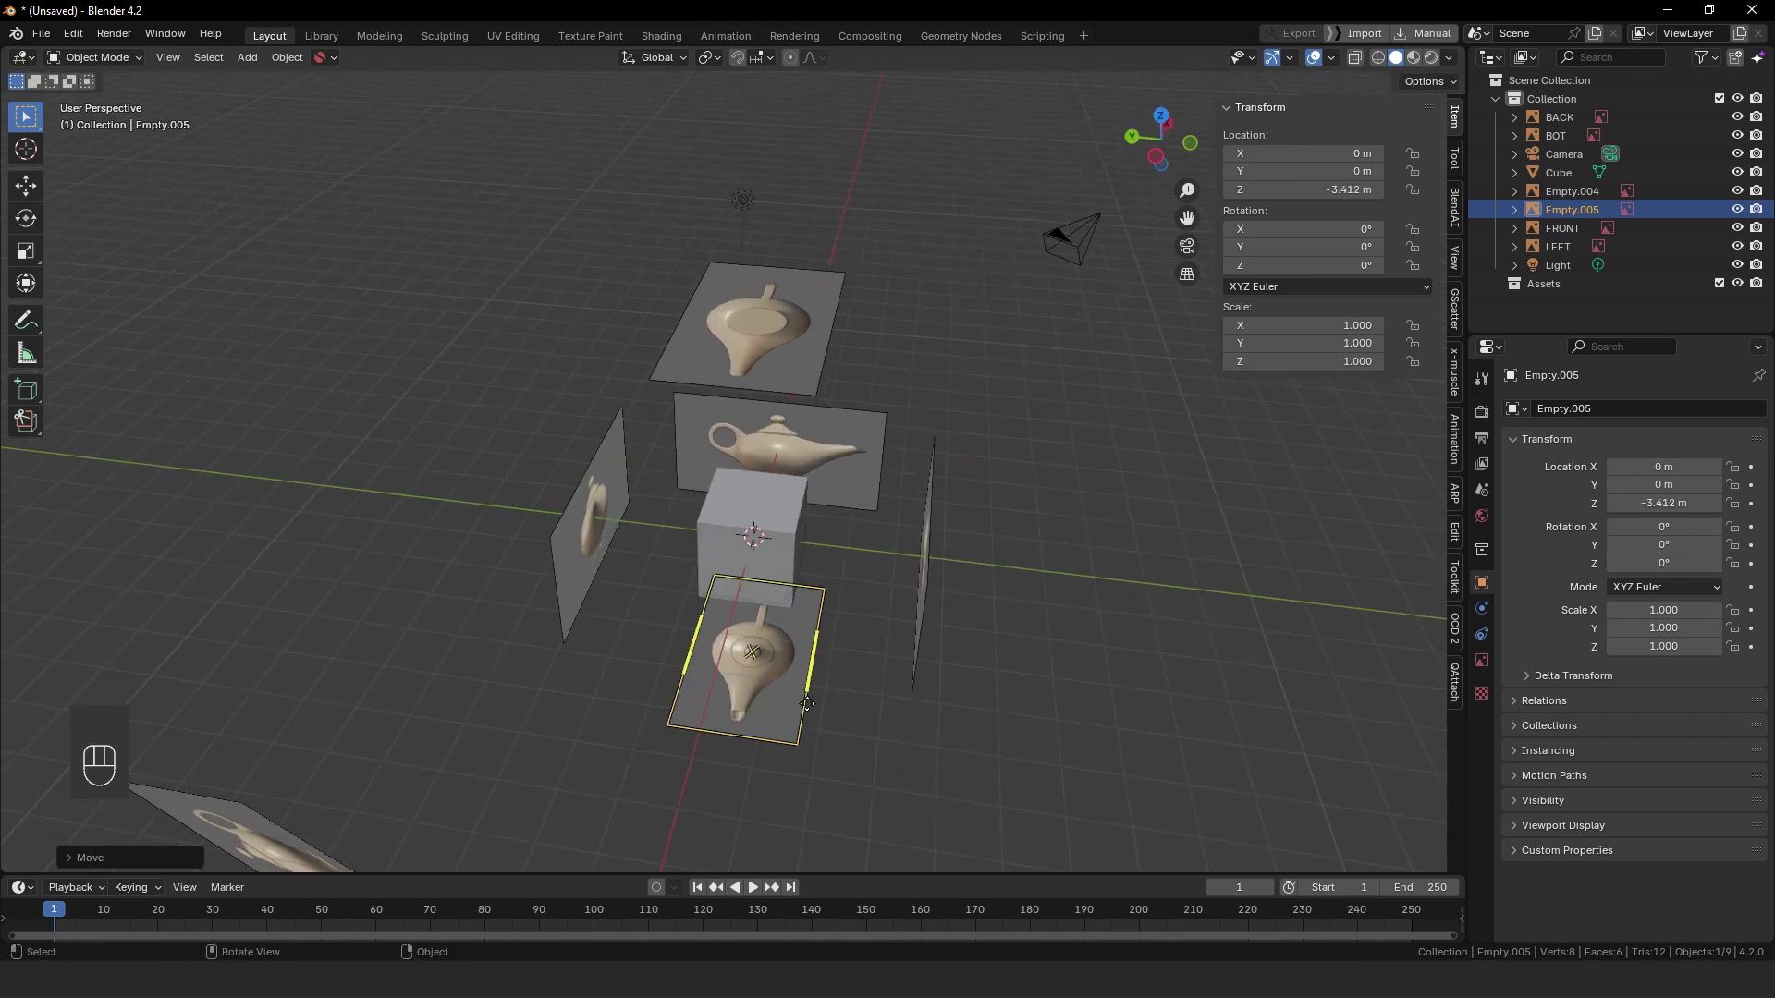
double_click(1590, 211)
key(Return)
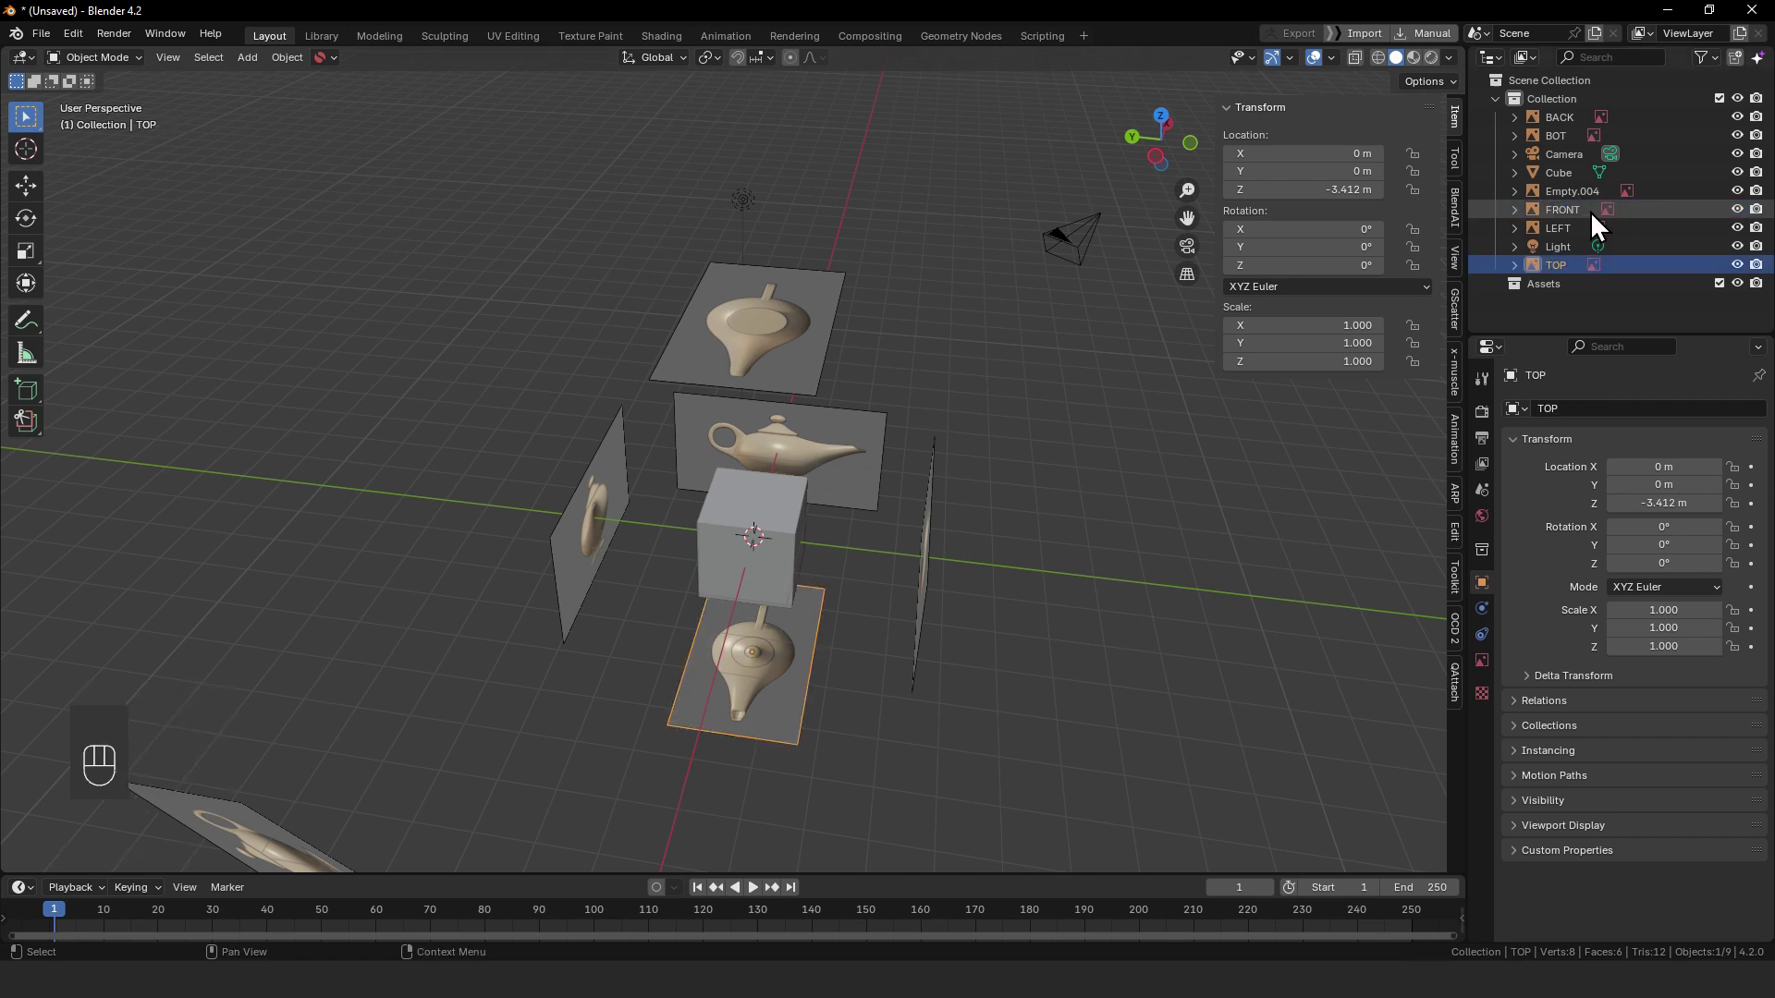
- Clear the rotation and location of the last unplaced lamp image, Empty.004
middle_drag(925, 427, 413, 439)
click(405, 412)
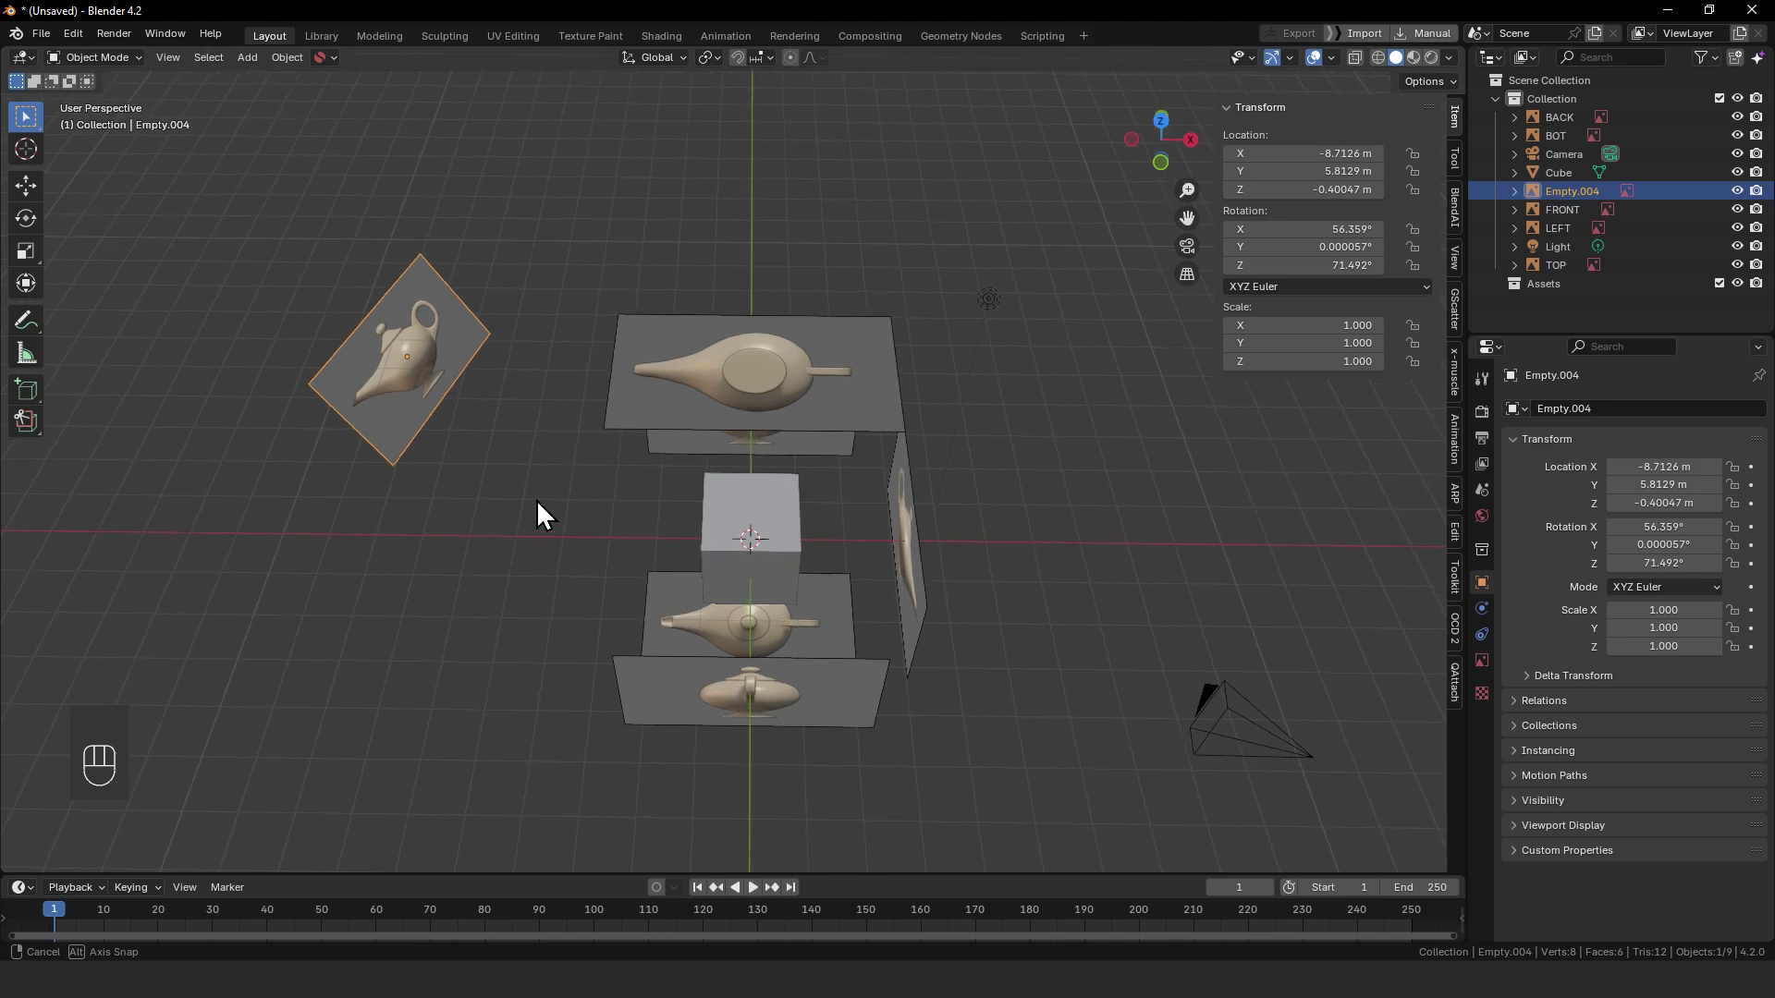
middle_drag(539, 513, 627, 462)
key(alt+r)
key(alt+g)
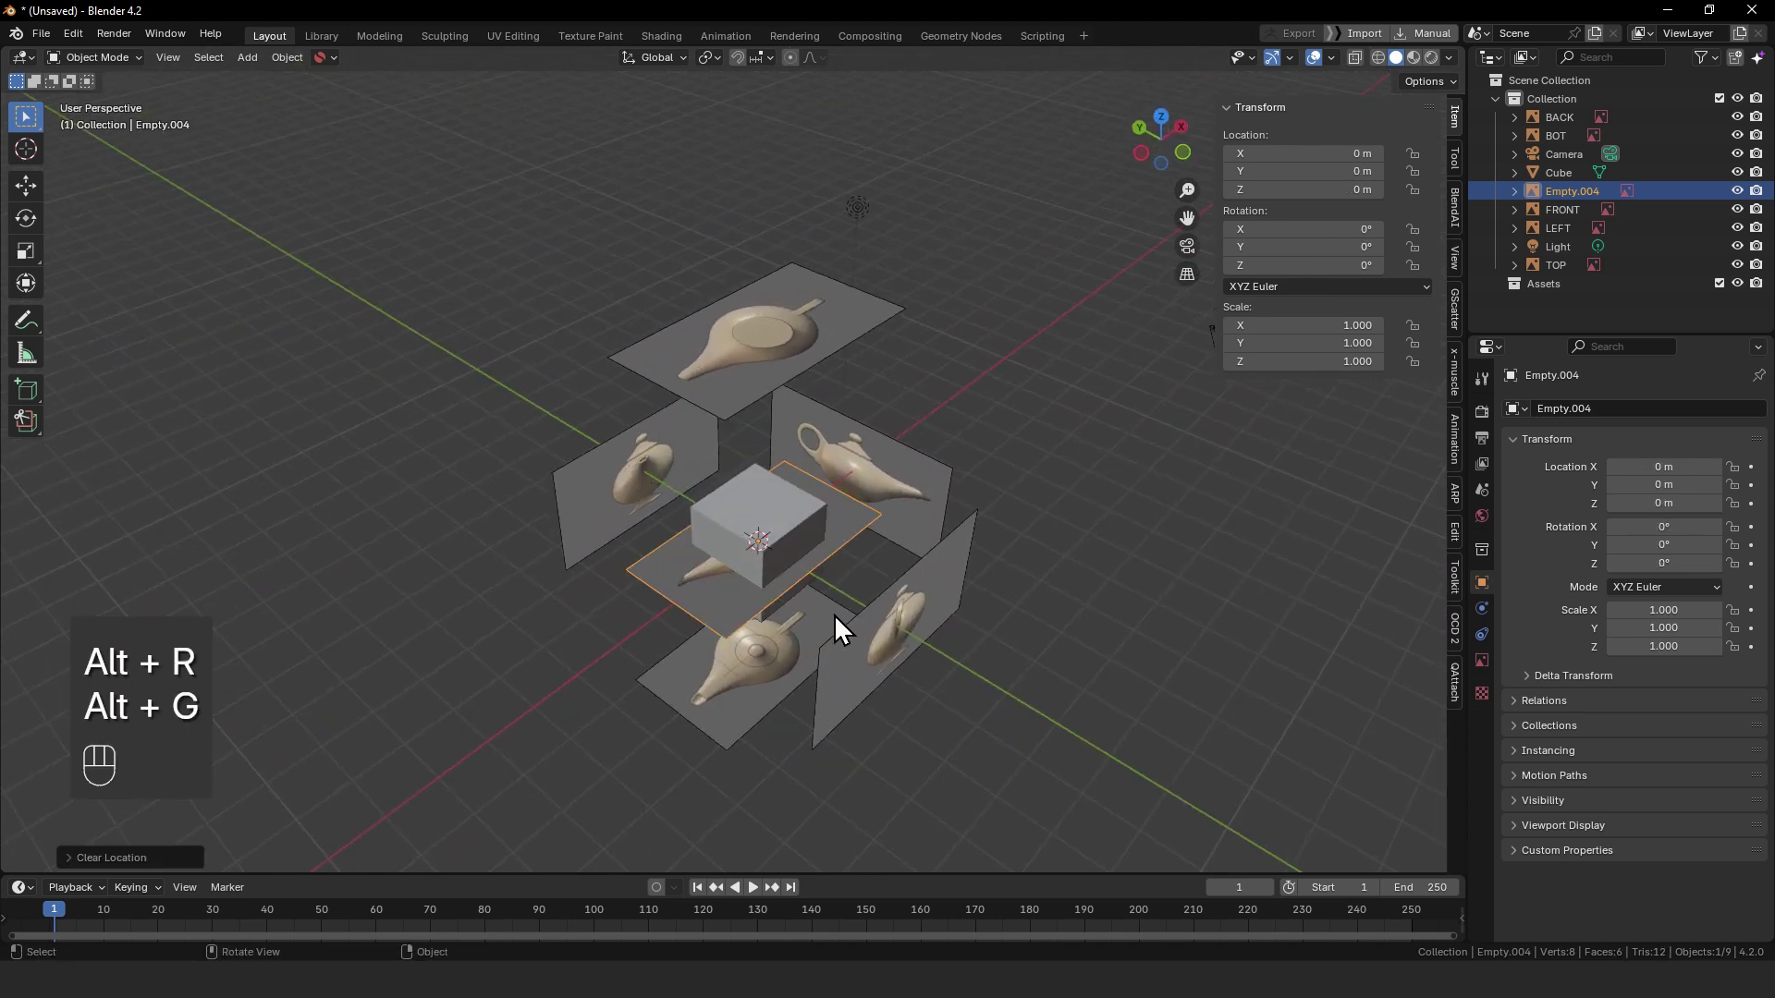
- Rotate the Empty.004 image 90° about the global Z axis and 90° about the global Y axis to stand it upright
middle_drag(846, 555, 773, 617)
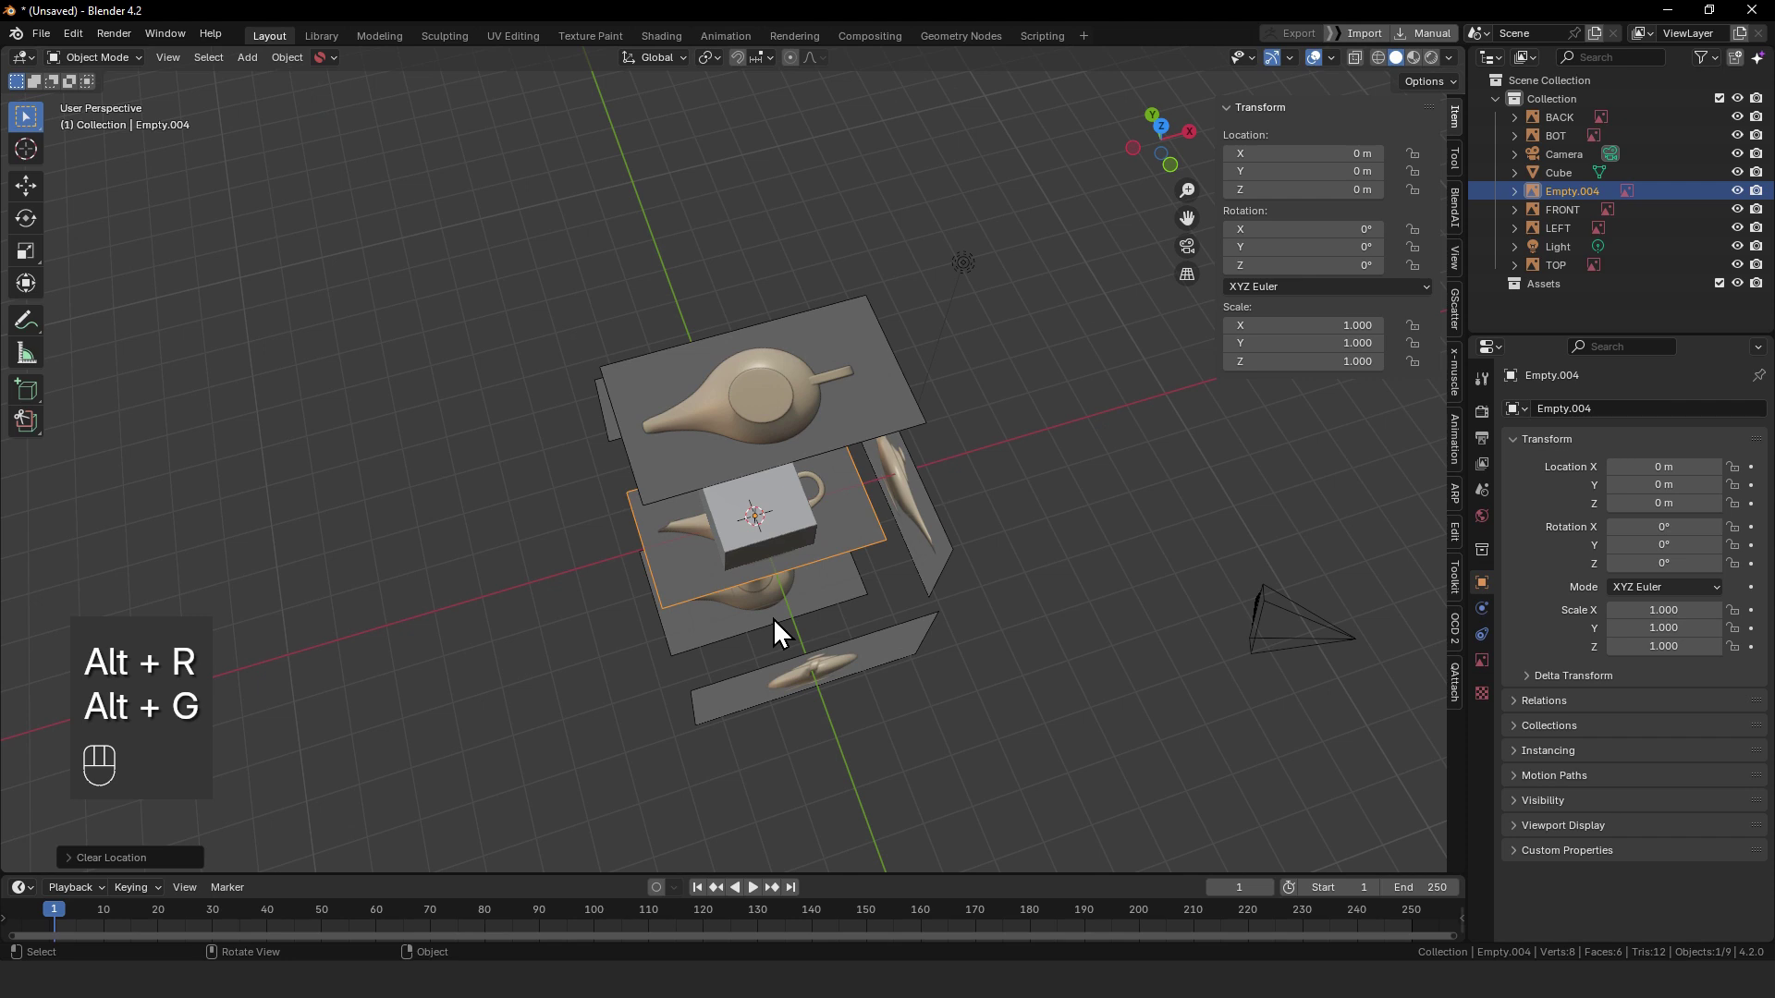
key(r)
key(z)
key(KP_9)
key(KP_0)
key(Return)
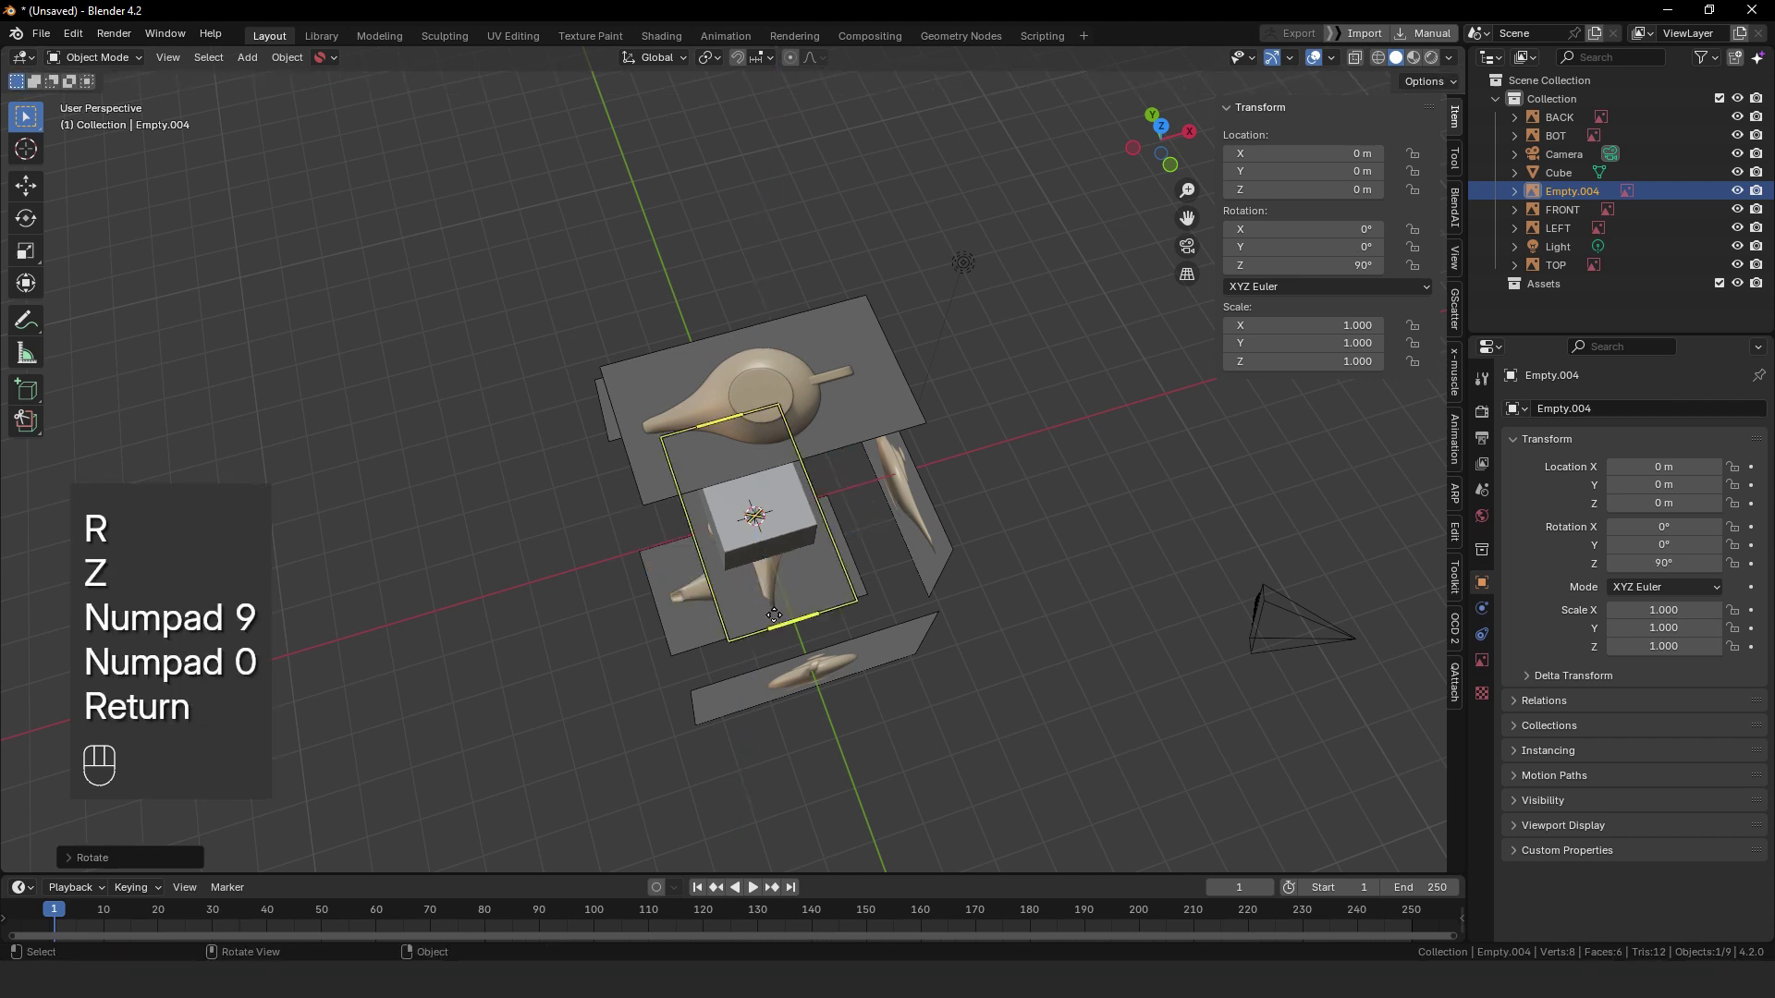
key(r)
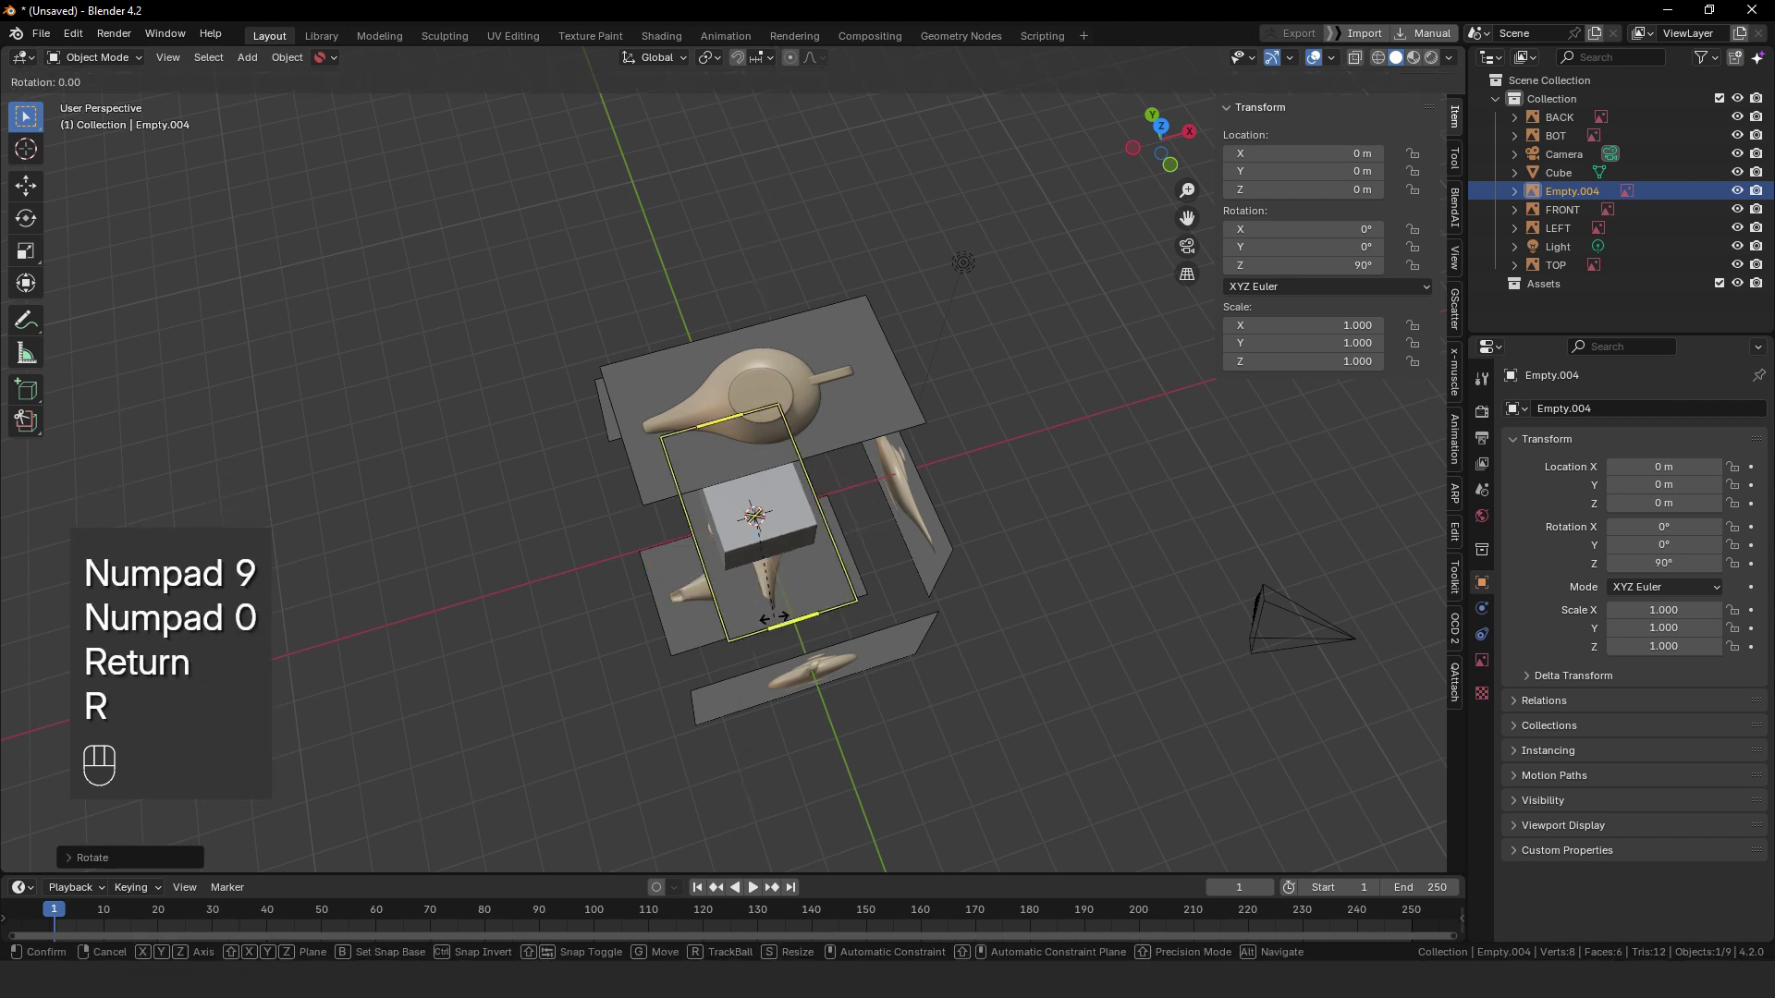
key(y)
key(KP_9)
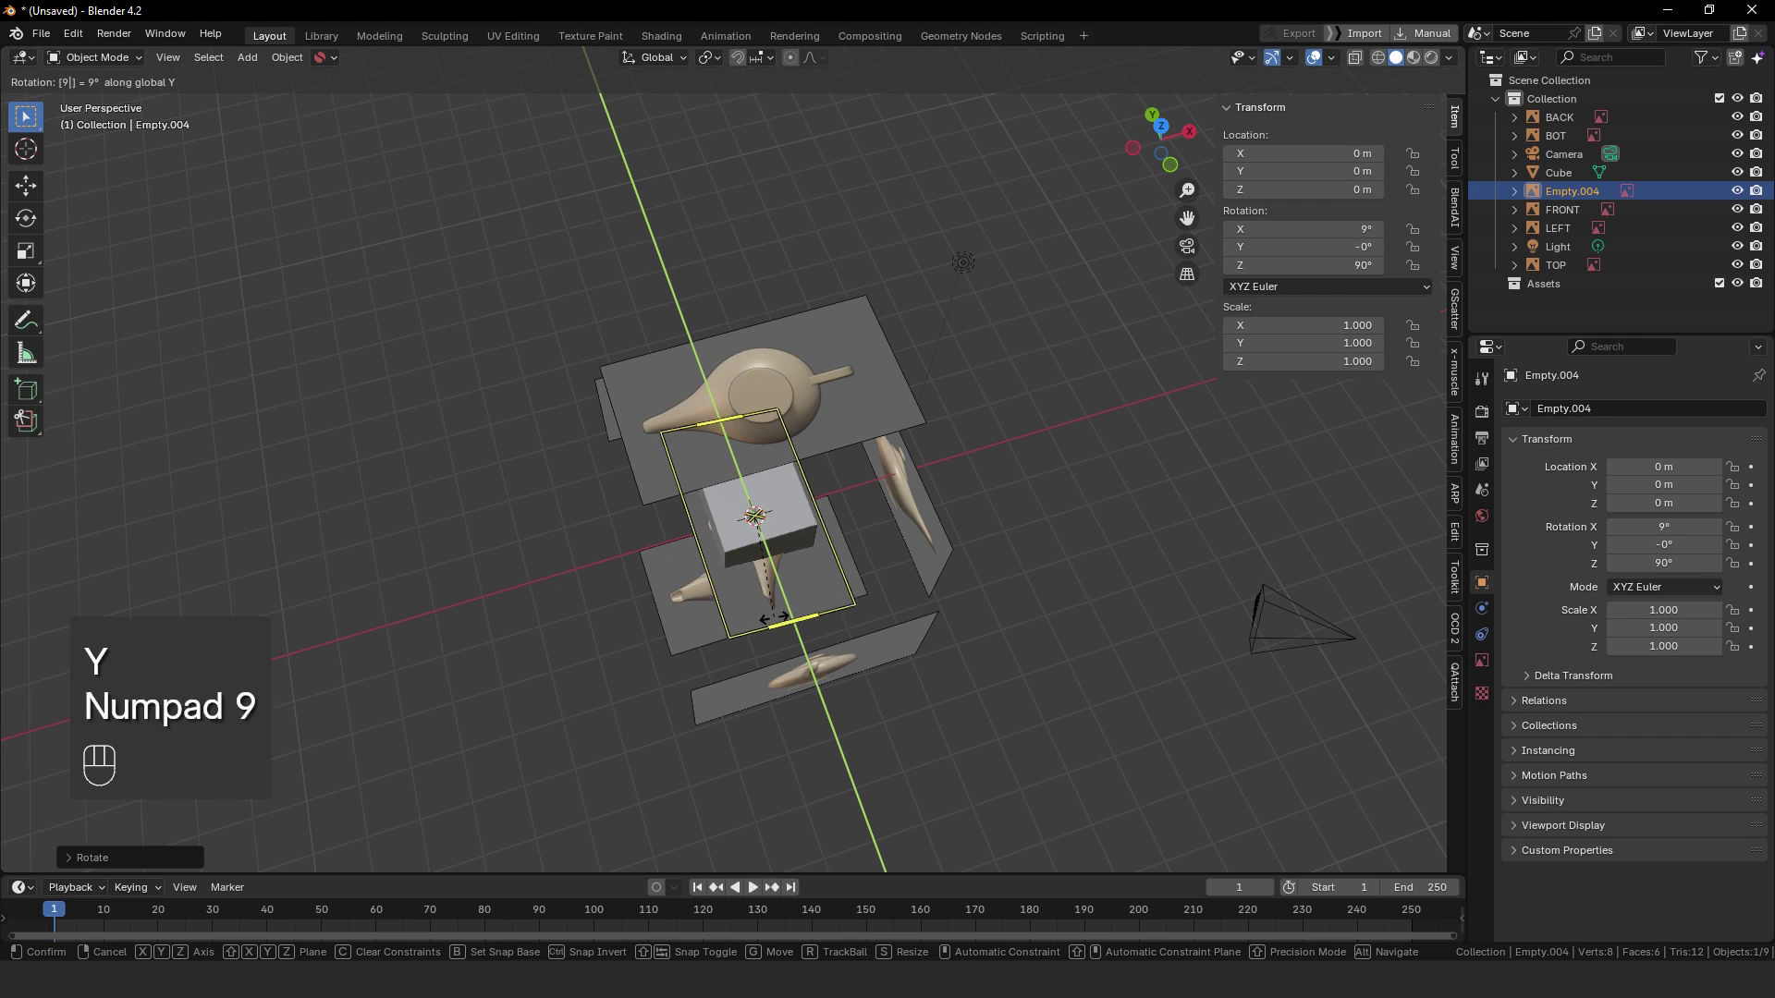
key(KP_0)
key(Return)
key(g)
key(y)
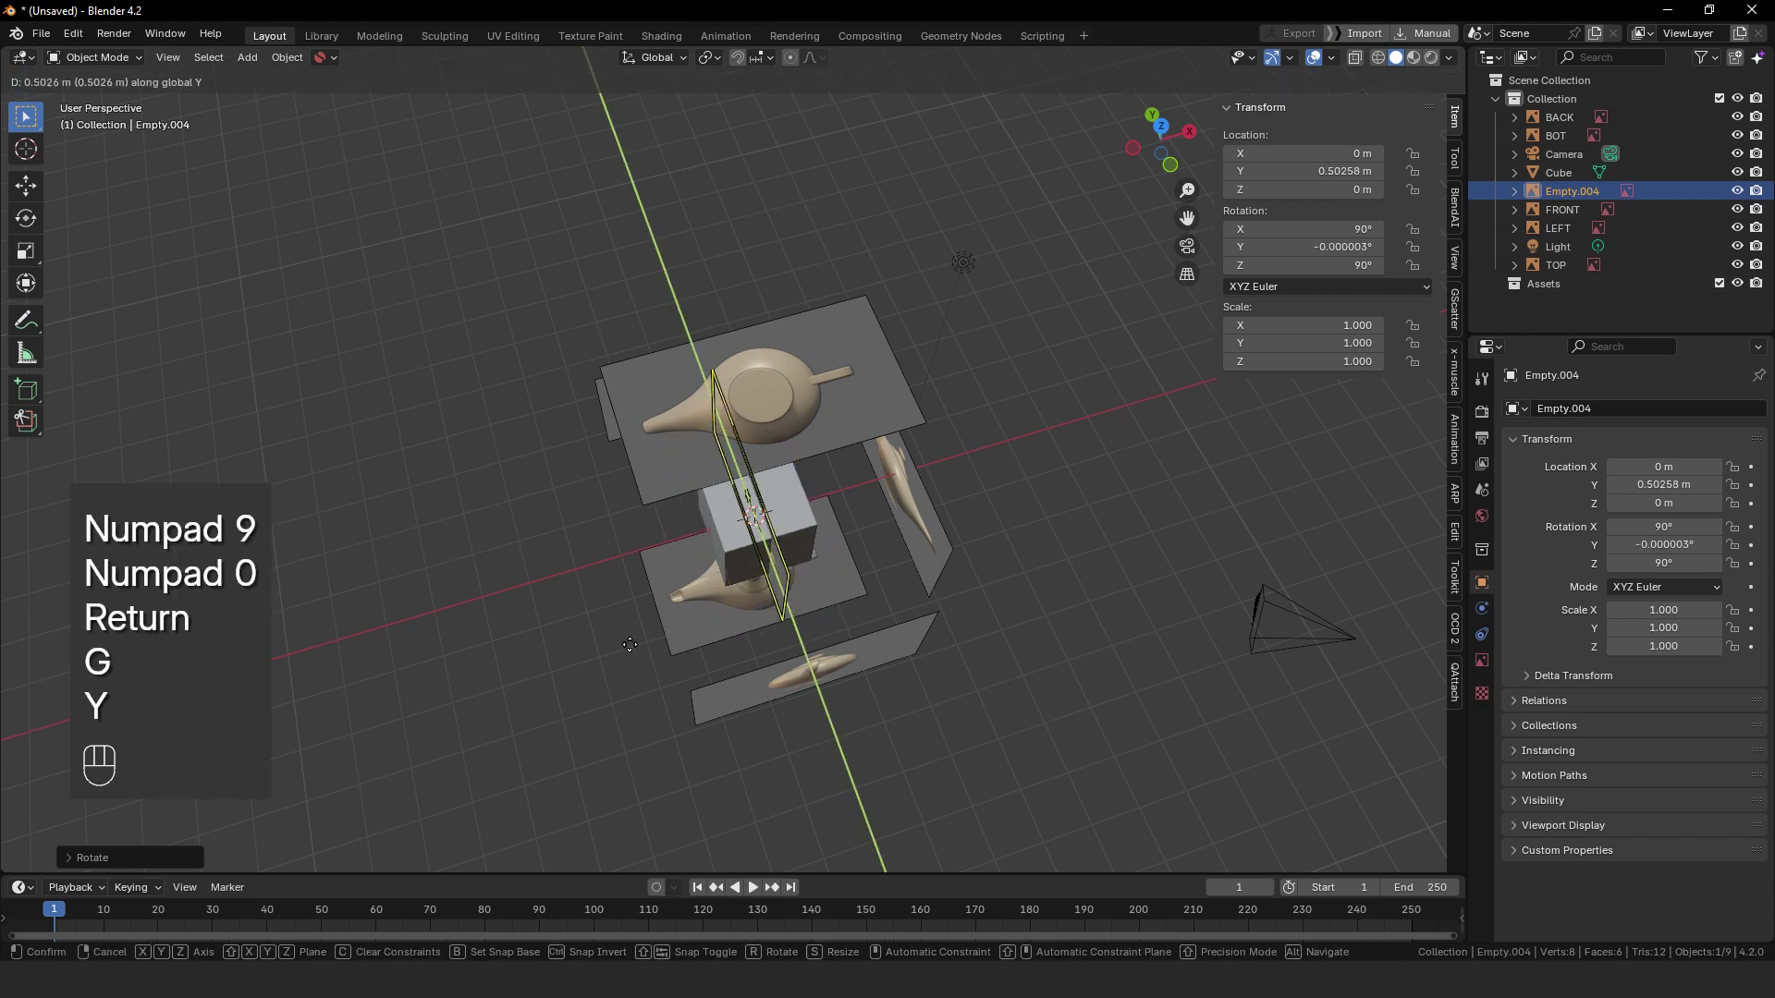
key(x)
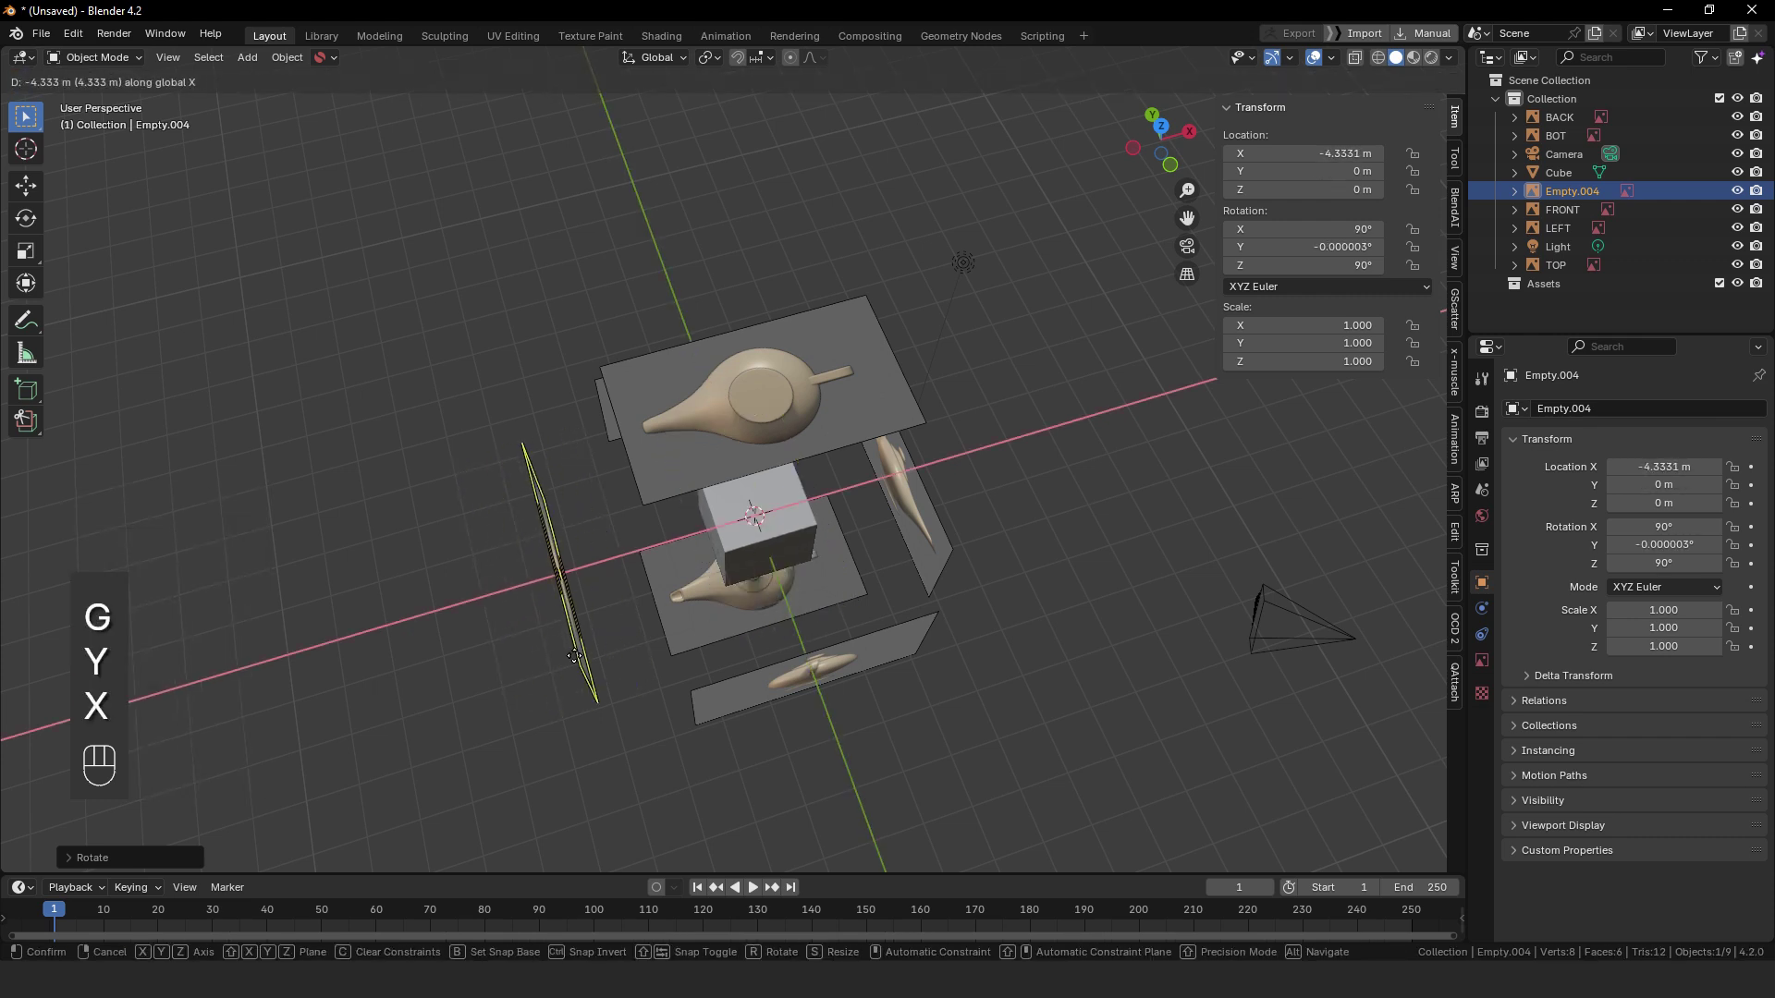
right_click(569, 657)
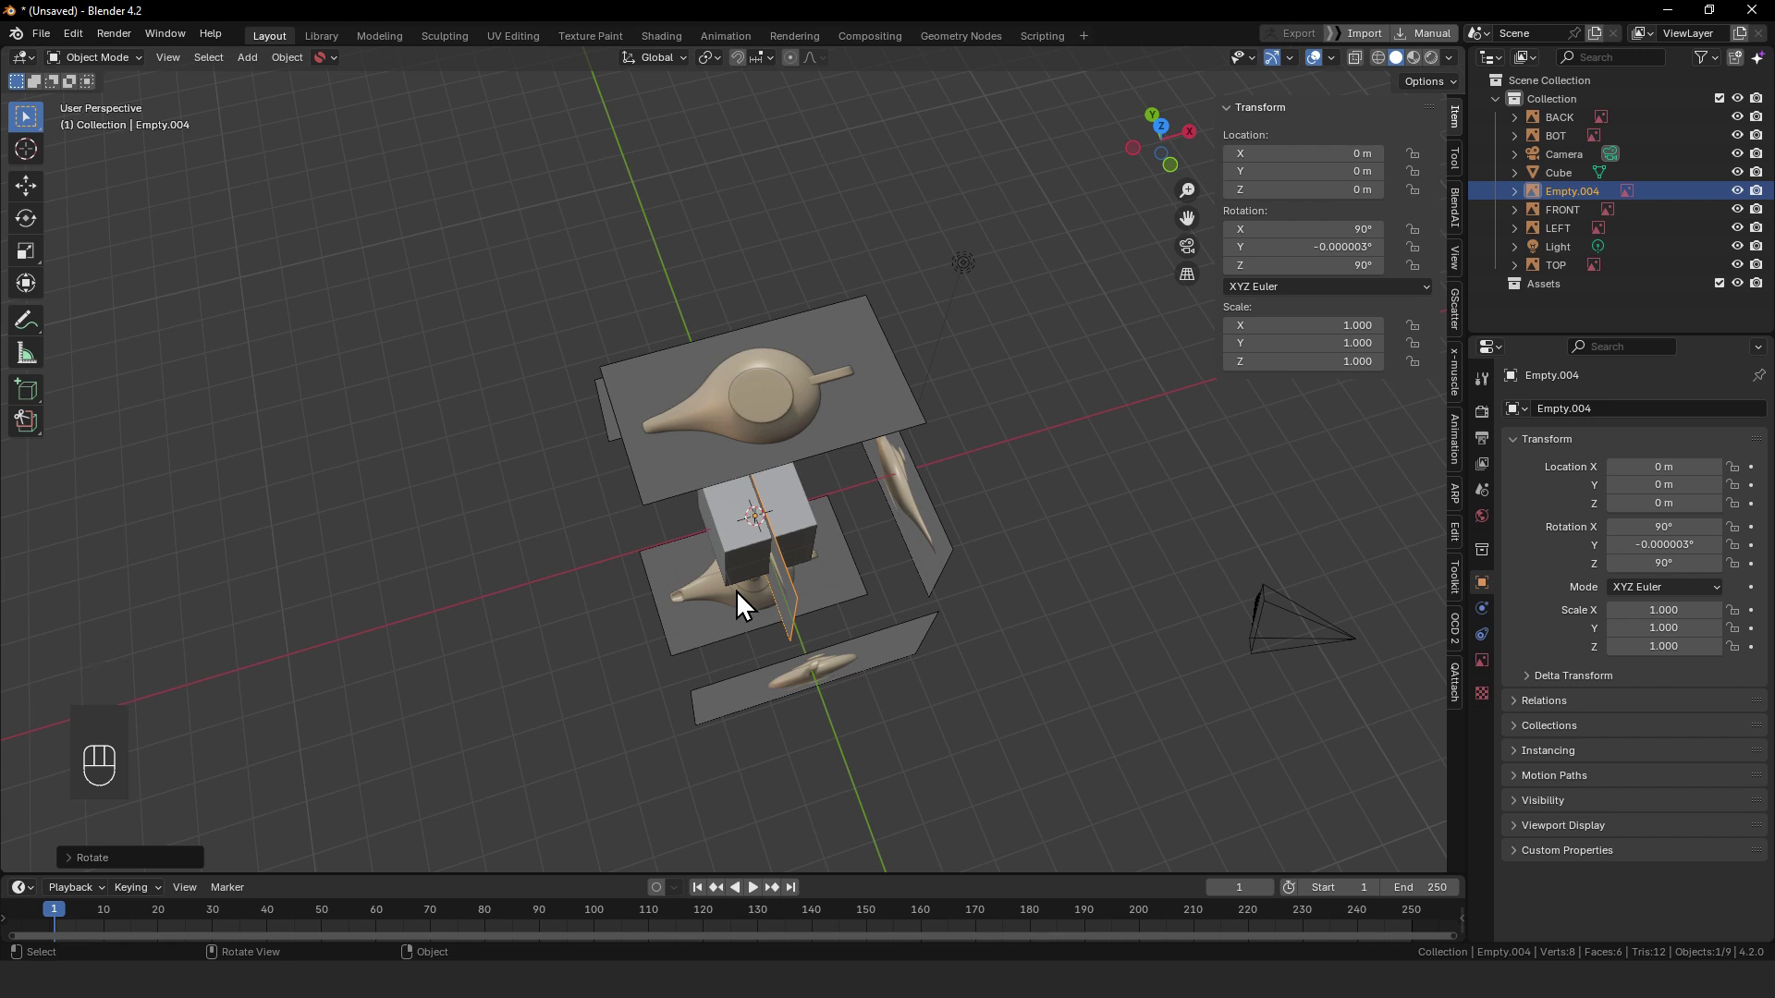
- Move the upright Empty.004 image along the global X axis to about -3.5 m, opposite the LEFT image
key(g)
key(x)
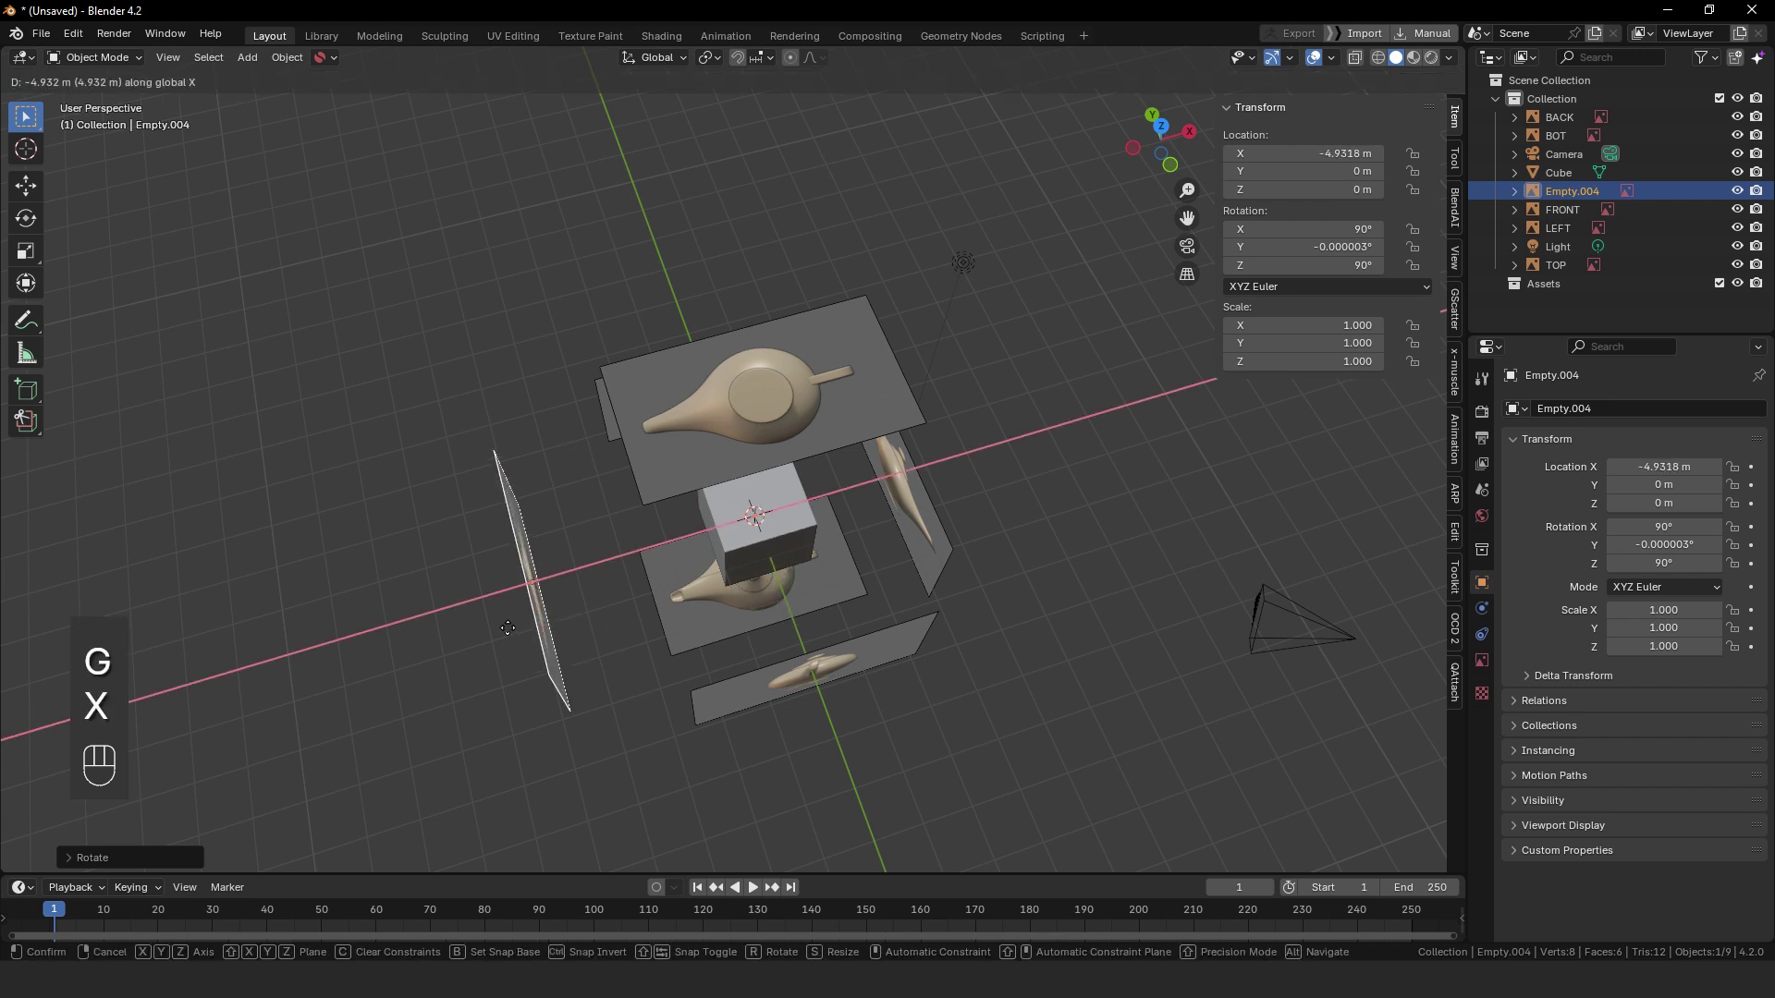
click(525, 624)
middle_drag(525, 624, 629, 592)
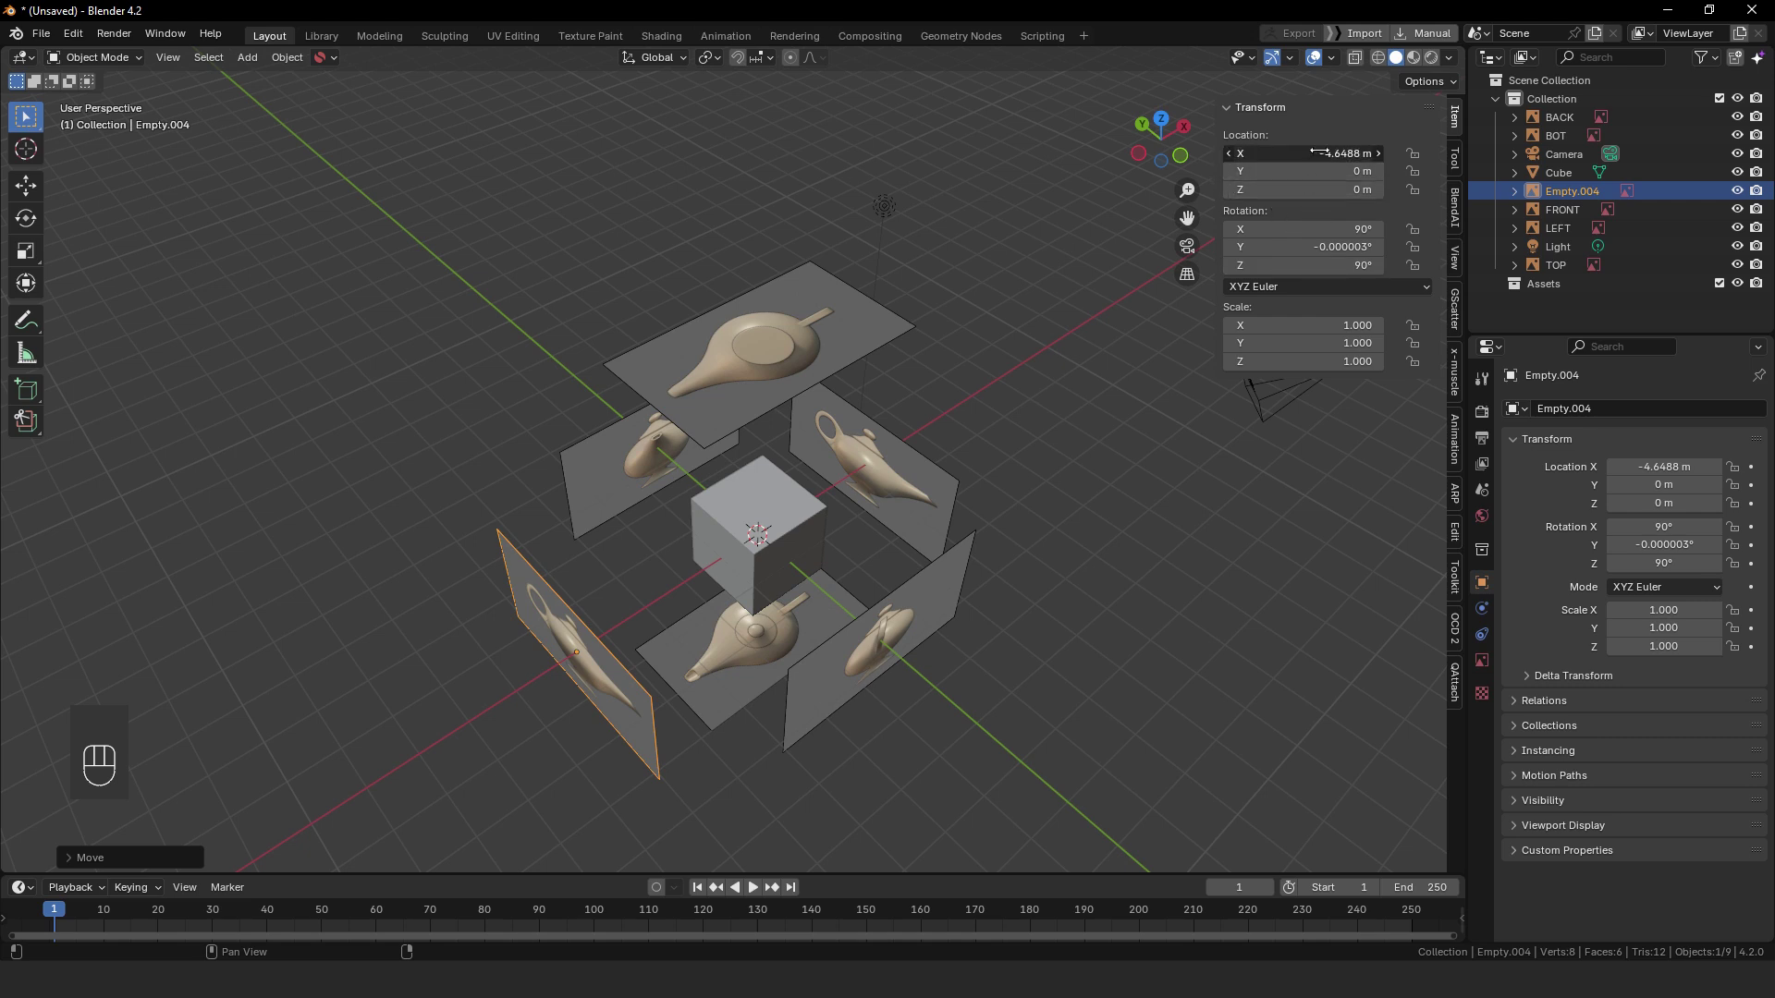
mouse_move(1313, 151)
mouse_down()
mouse_move(1285, 152)
mouse_move(1392, 154)
mouse_move(1331, 154)
mouse_up()
click(1332, 265)
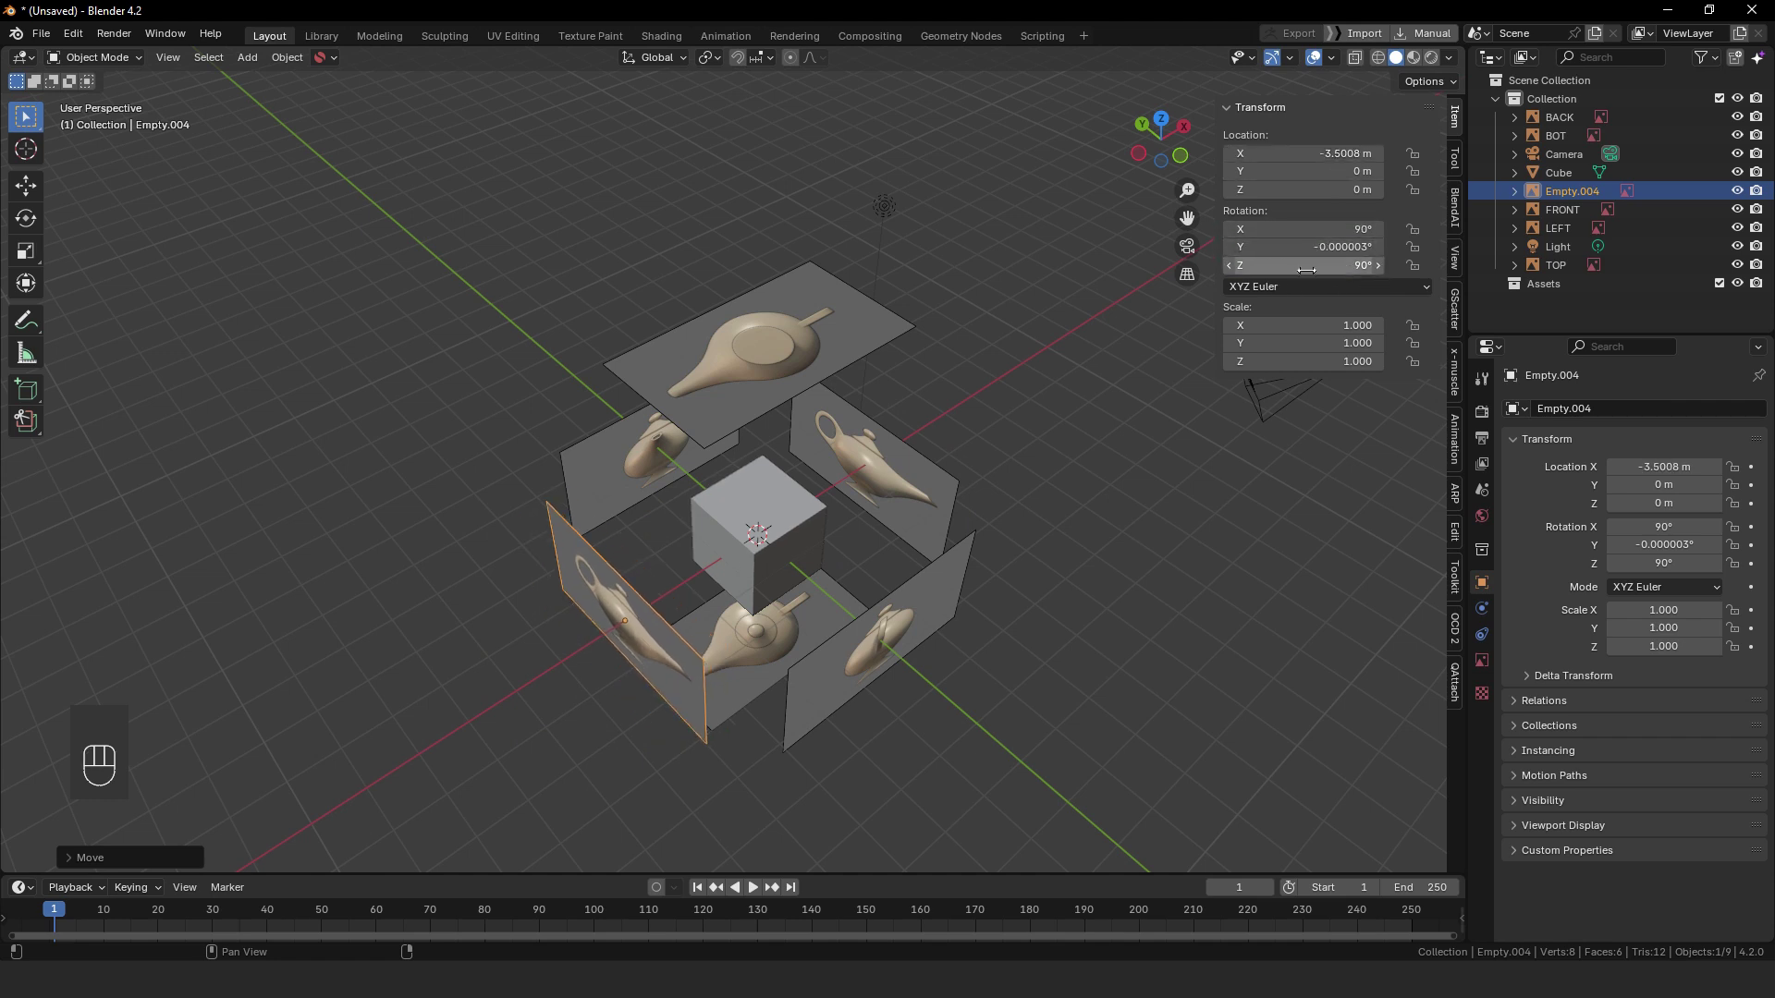
click(1312, 229)
key(Return)
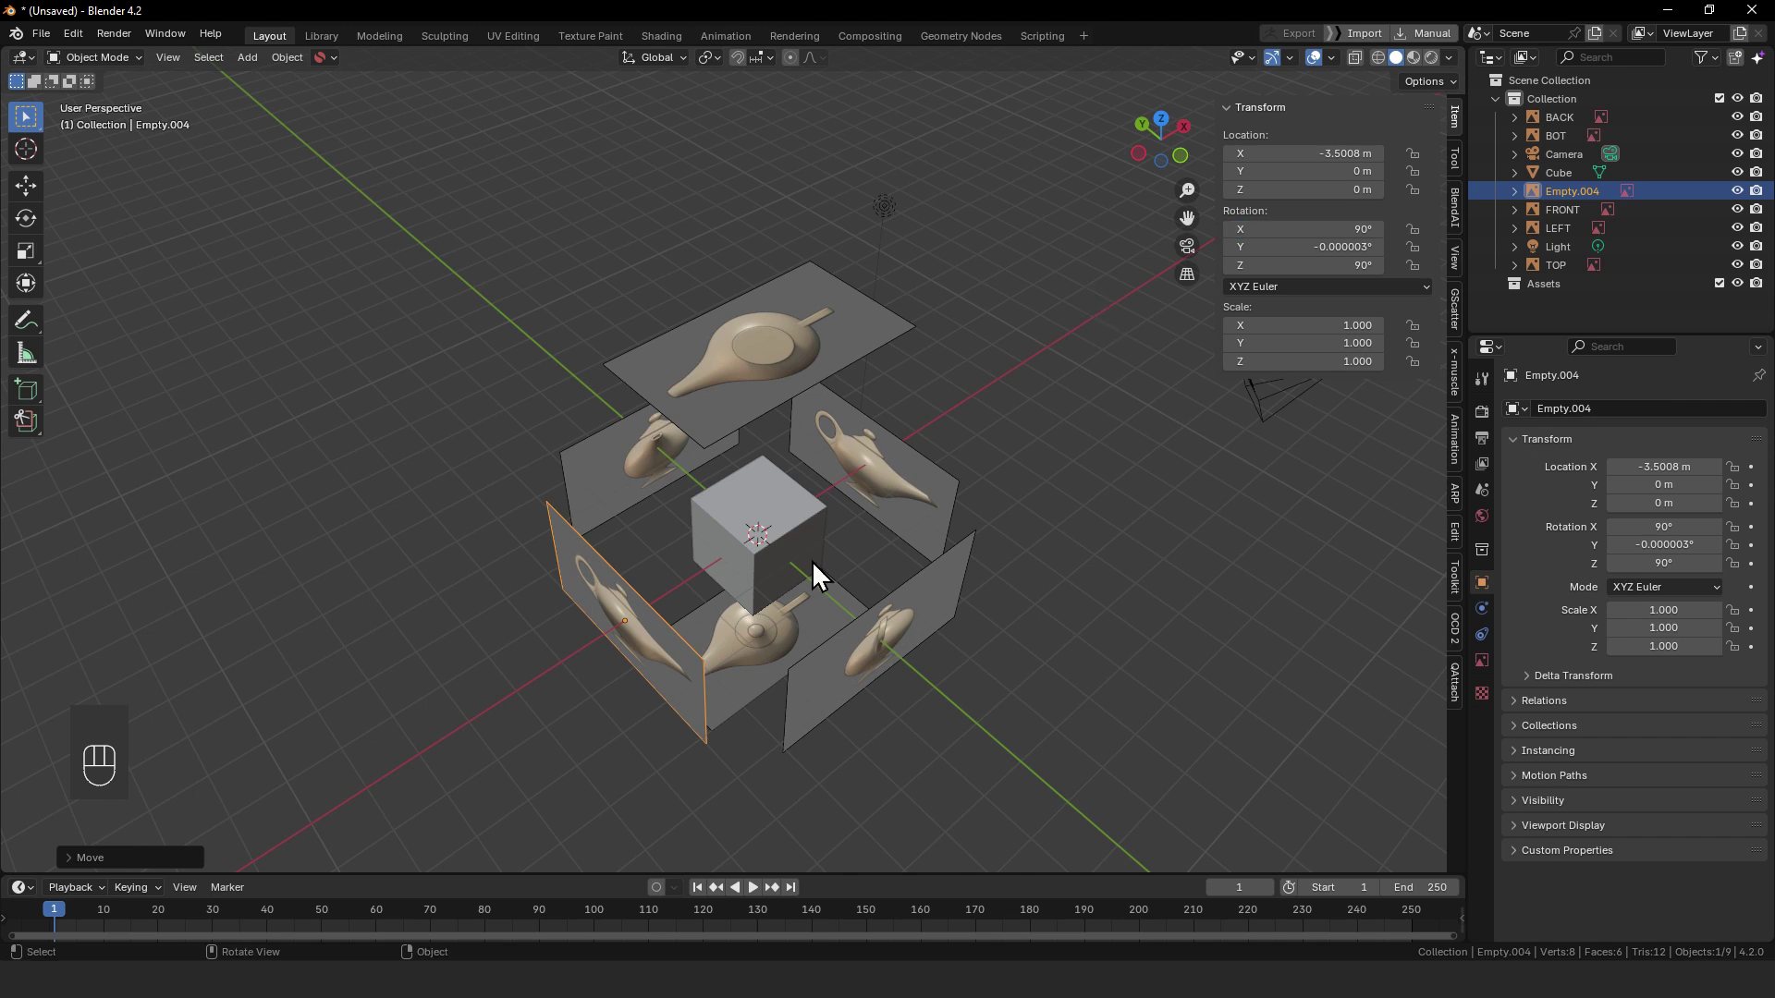
- Rename the side-view image empty on the negative X side of the cube to RIGHT
mouse_move(812, 569)
middle_down()
mouse_move(673, 515)
mouse_move(879, 511)
mouse_move(813, 499)
mouse_move(821, 557)
middle_up()
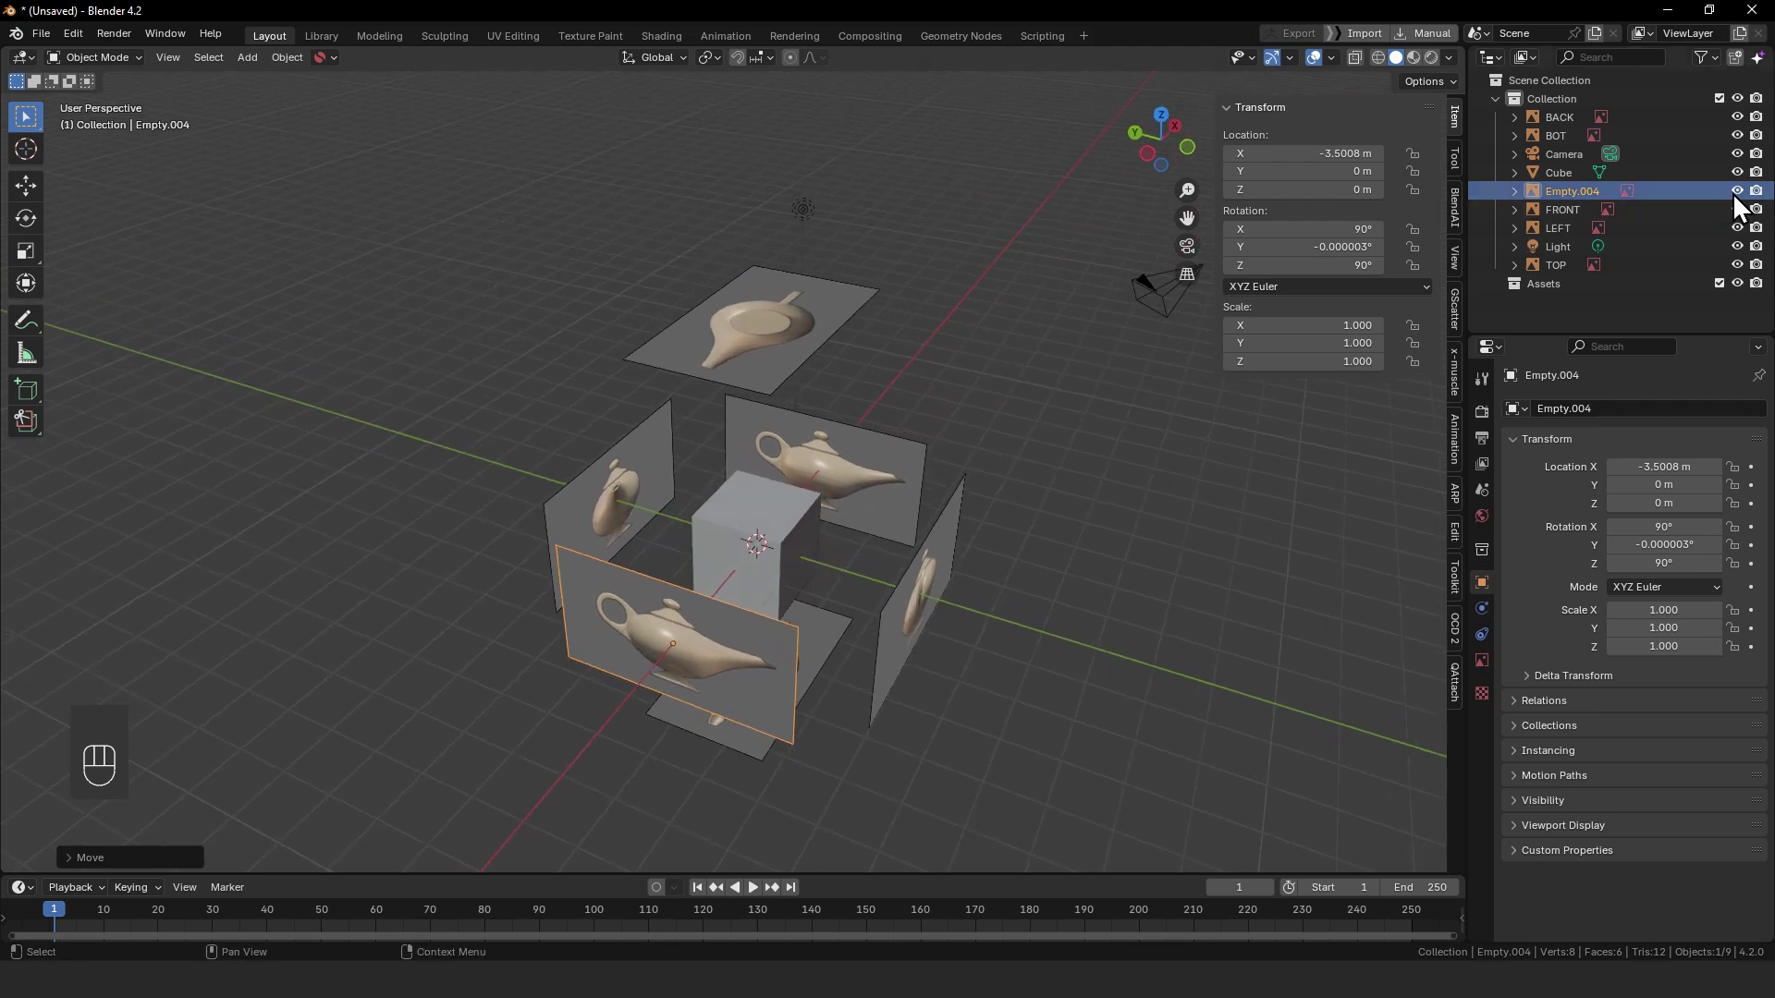
double_click(1581, 191)
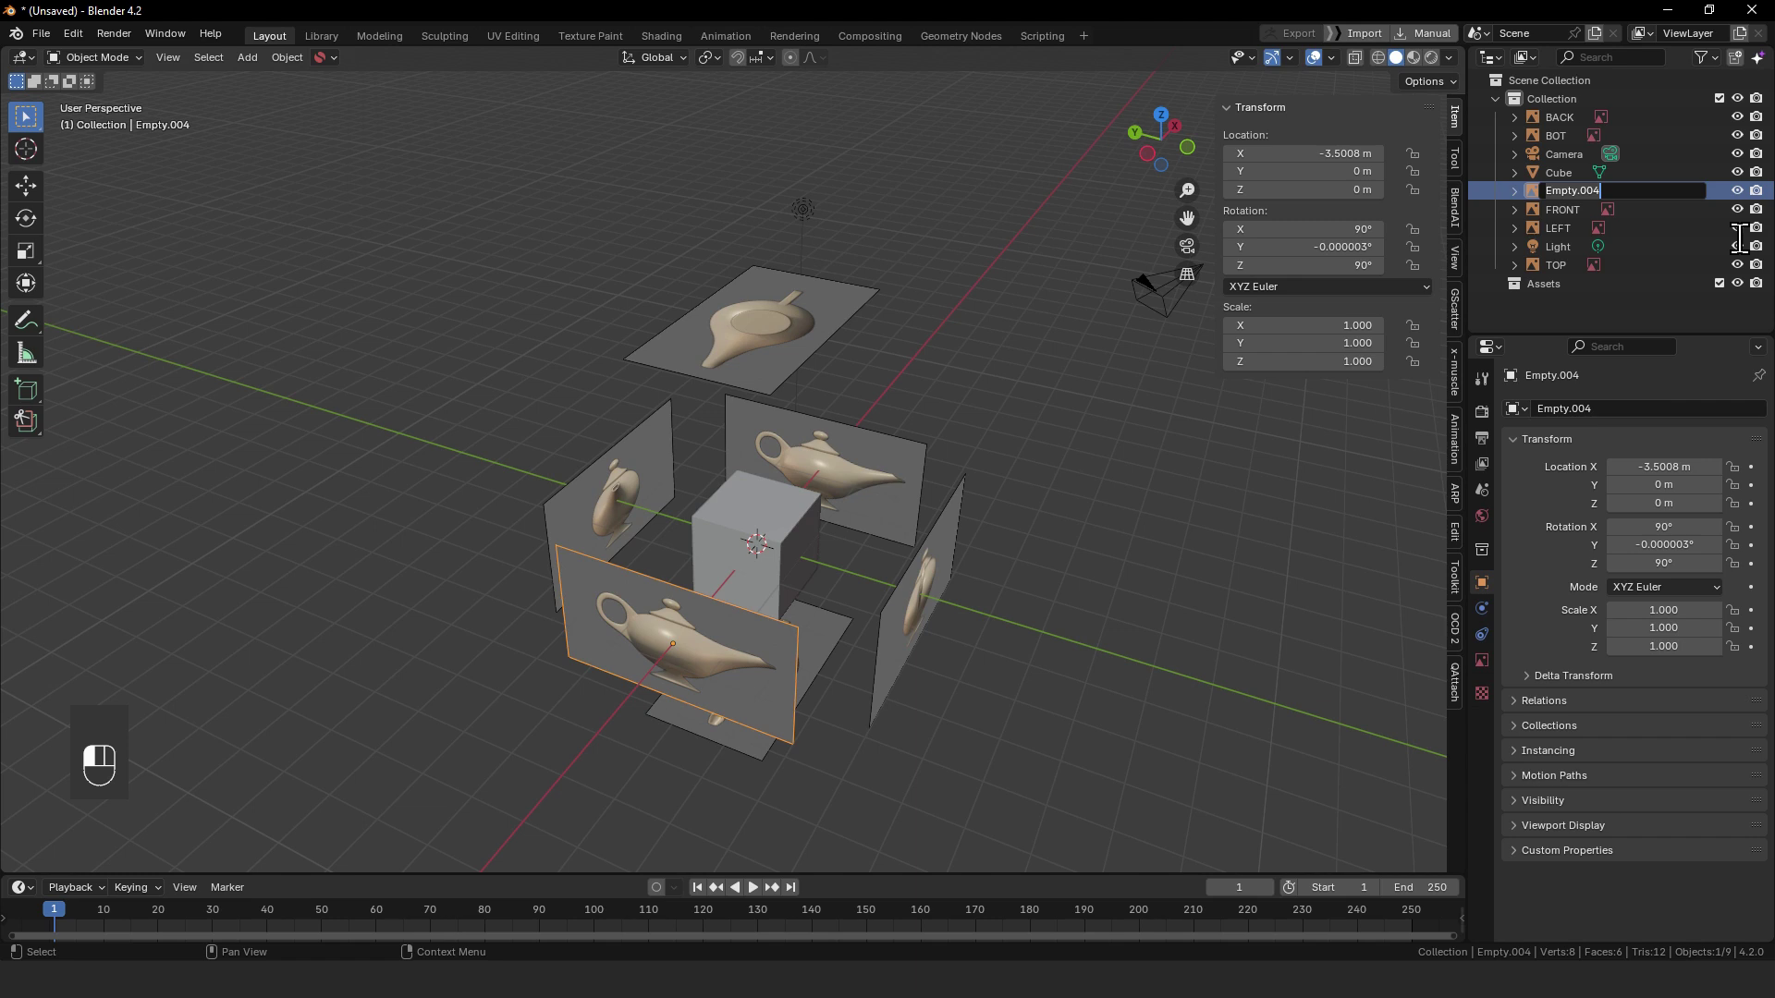
key(shift)
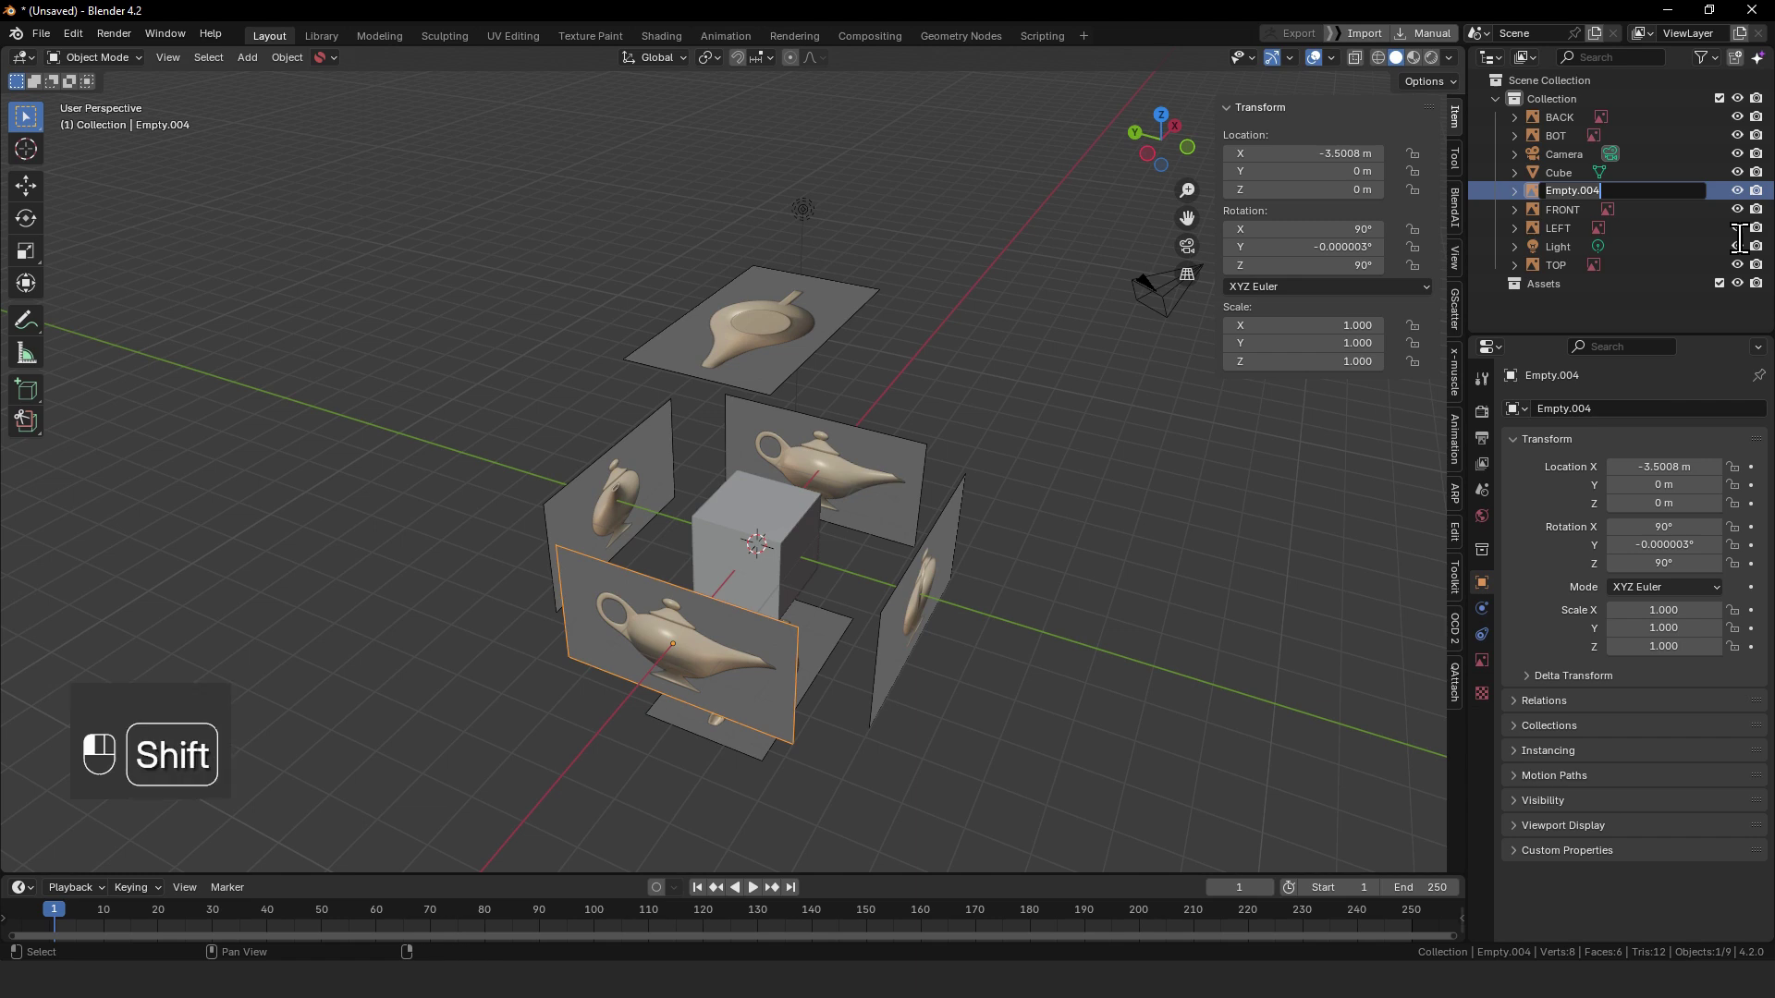
text(RIGHT)
key(Return)
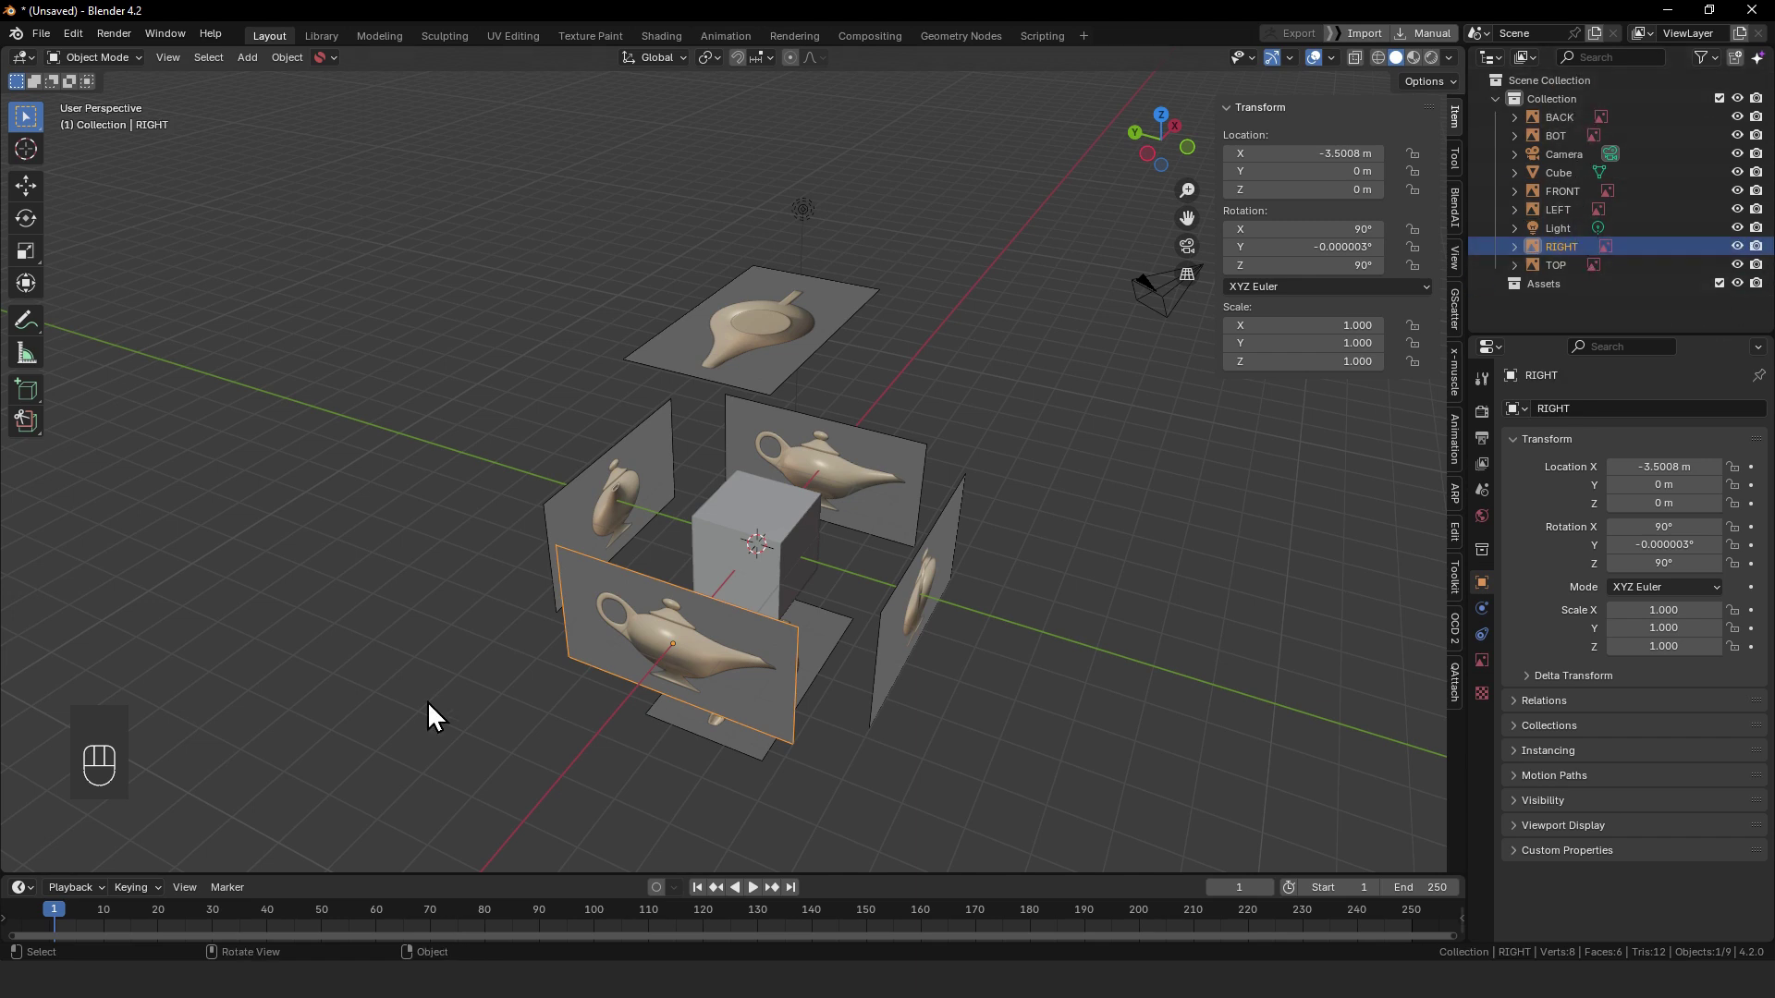
- Create a new collection directly under the Scene Collection and name it REFERENCE
click(1664, 80)
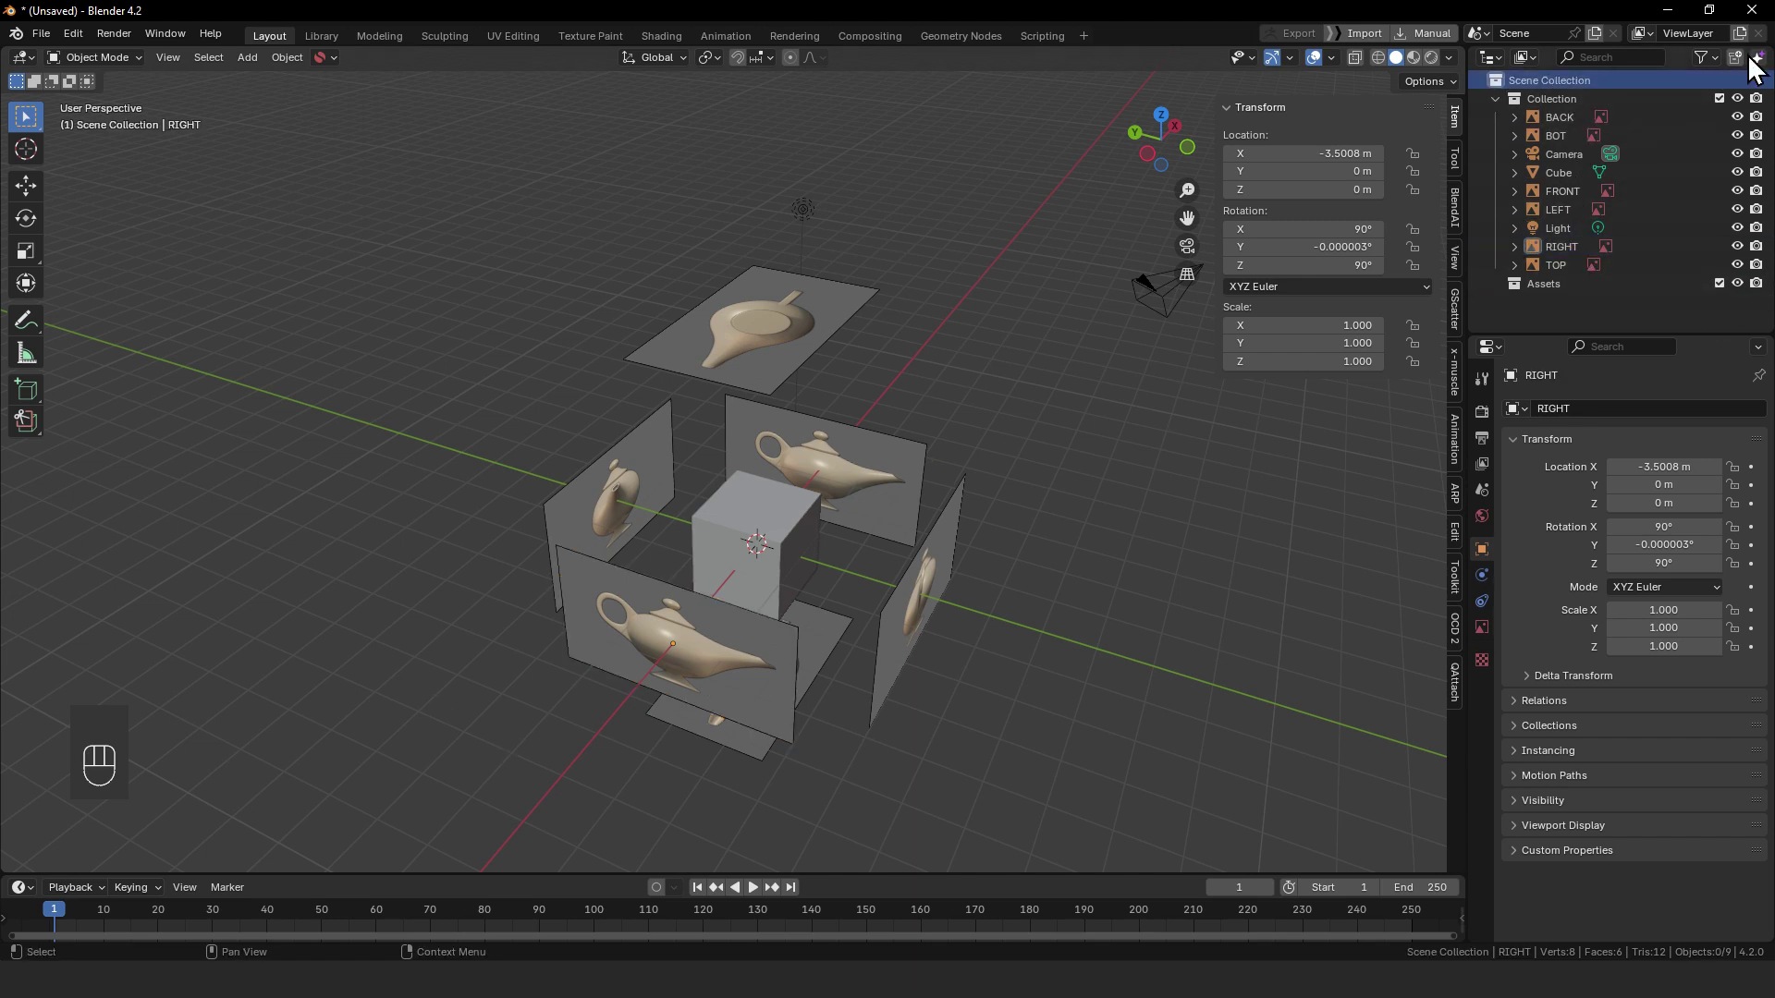
click(1735, 58)
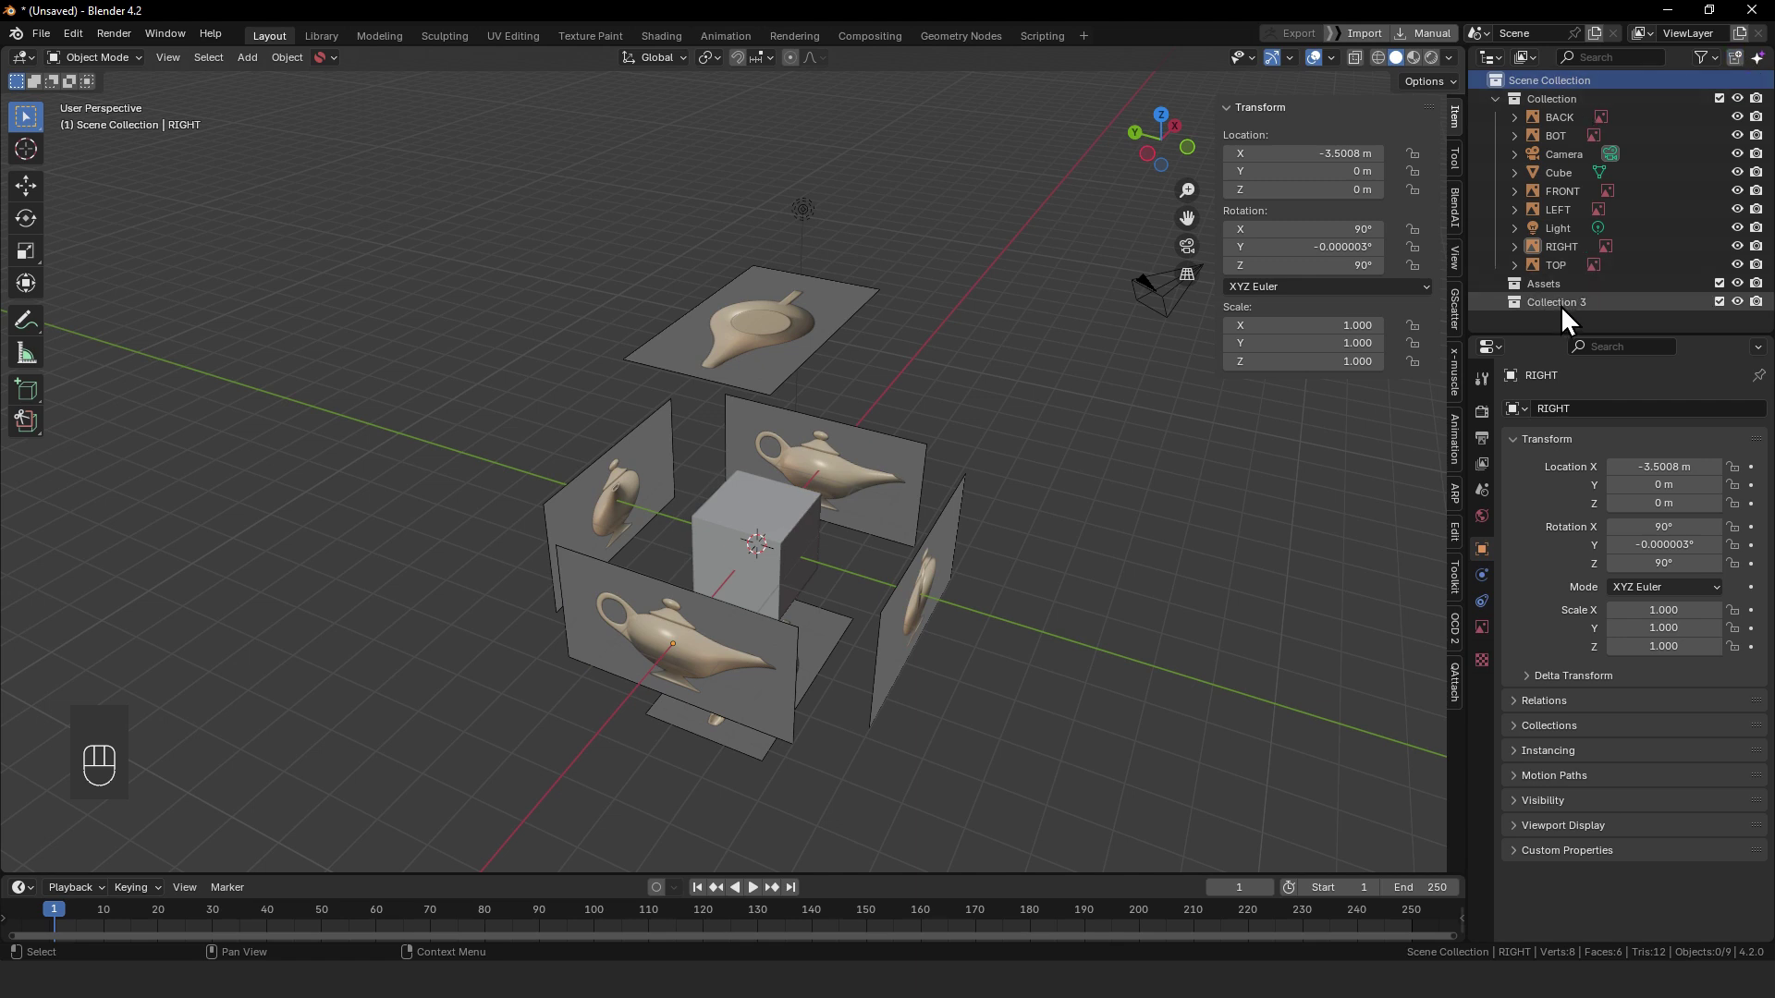
double_click(1560, 305)
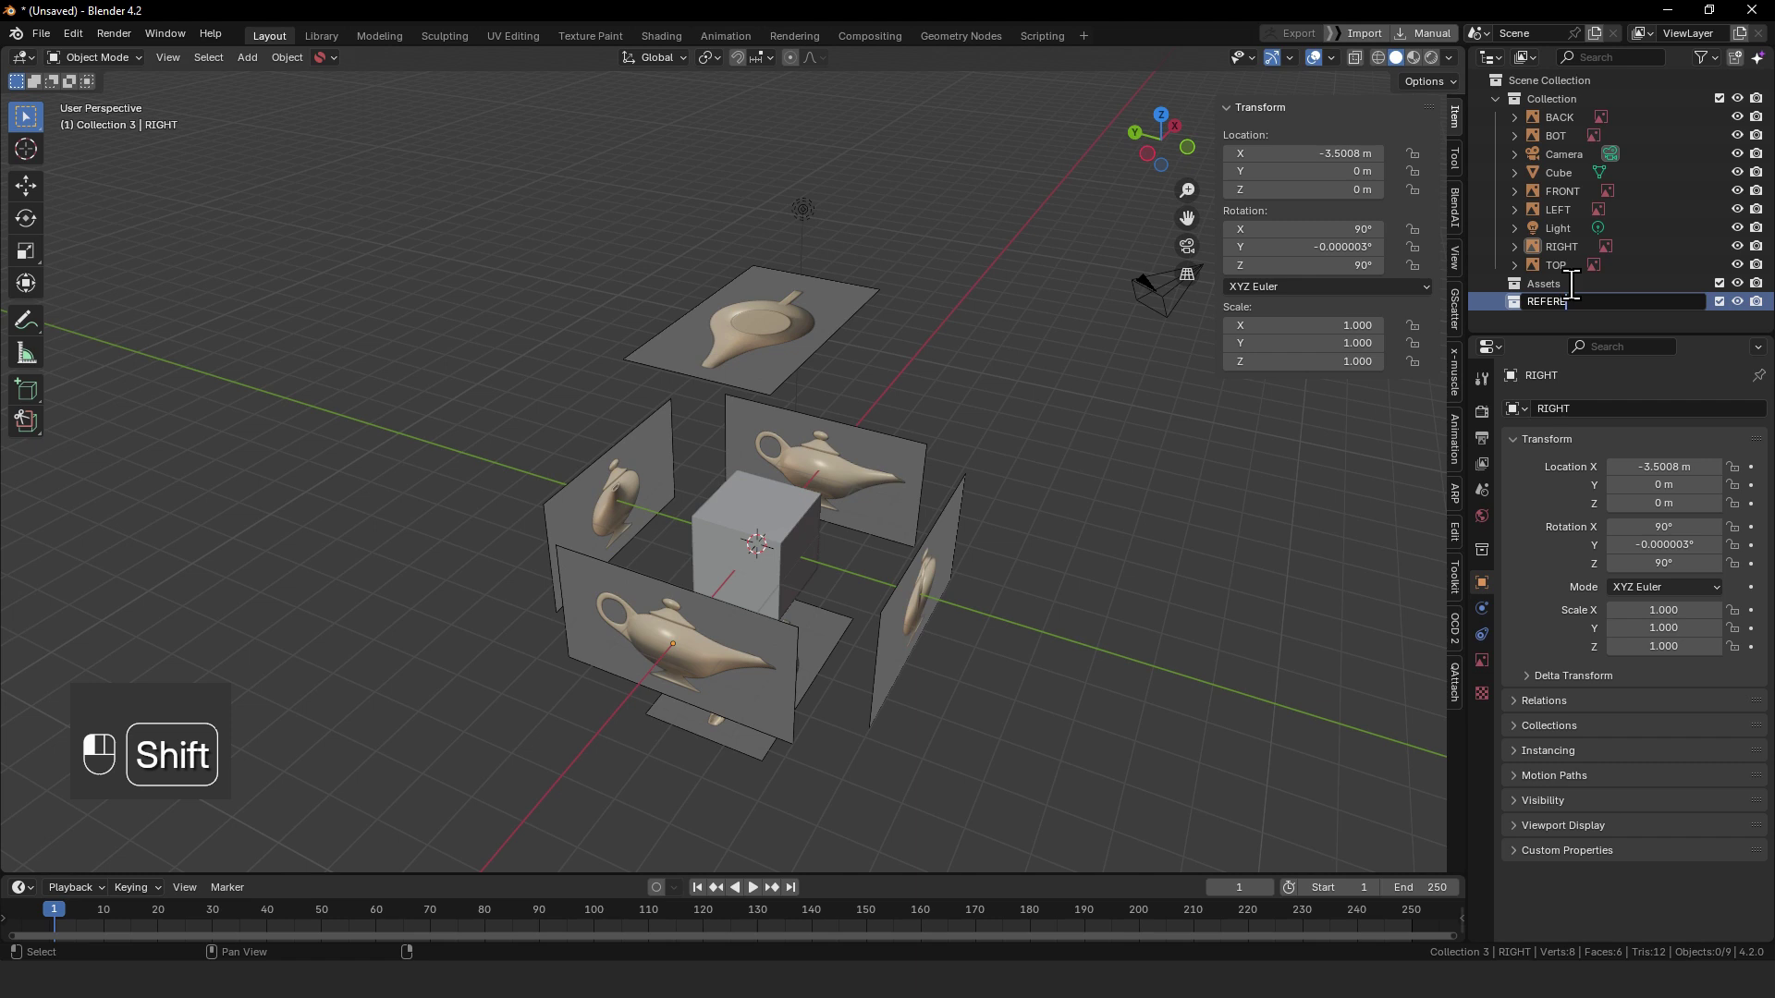
text(REFERENCE)
key(Return)
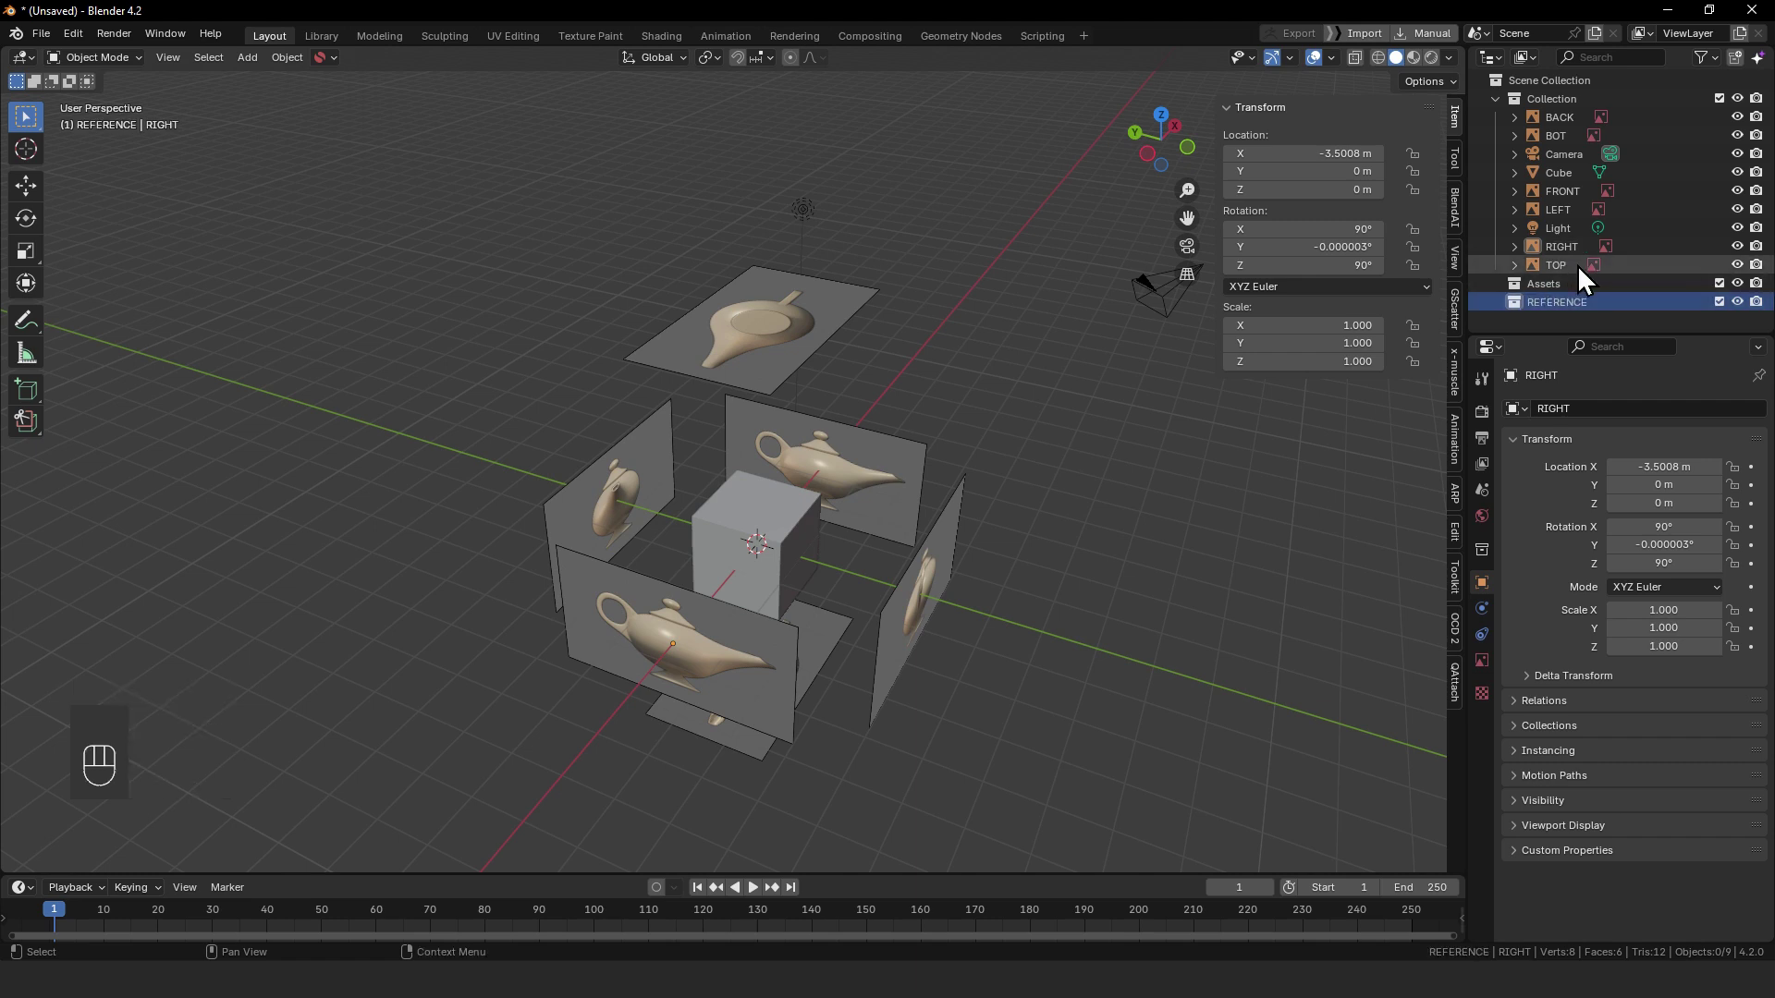
- Move the TOP, RIGHT, FRONT, LEFT, BACK and BOT images from Collection into the REFERENCE collection
click(1577, 264)
click(1566, 244)
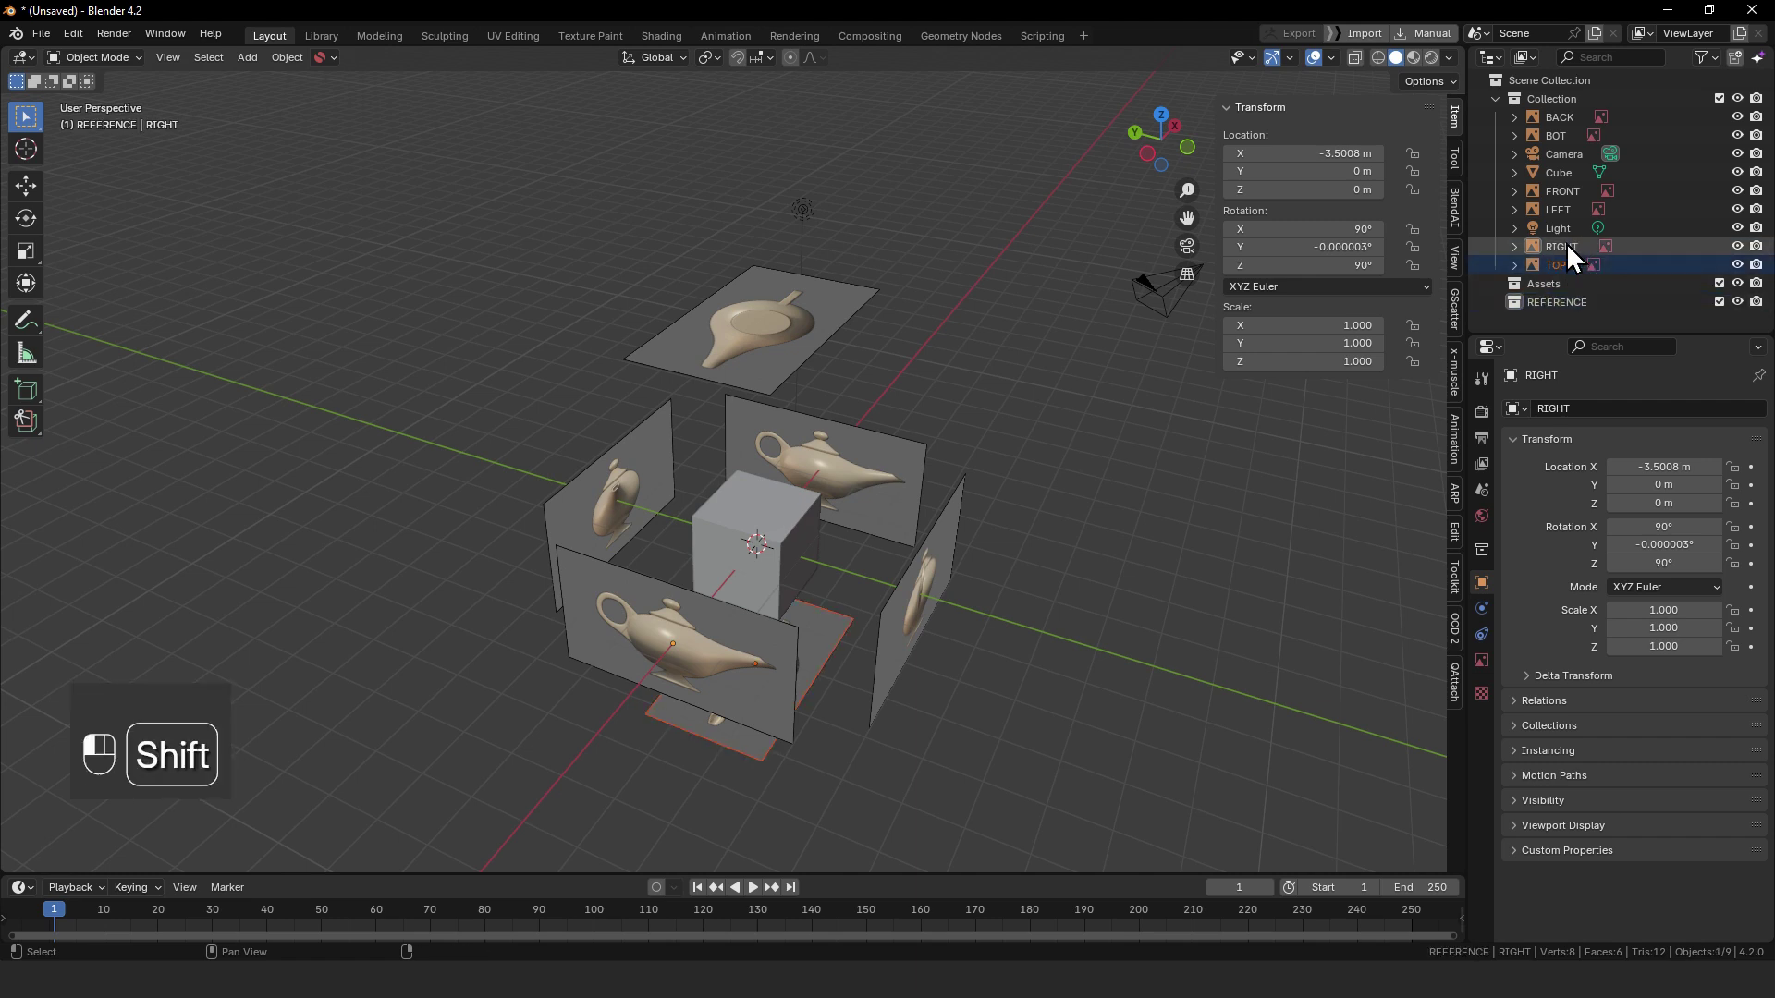
drag(1560, 252, 1568, 287)
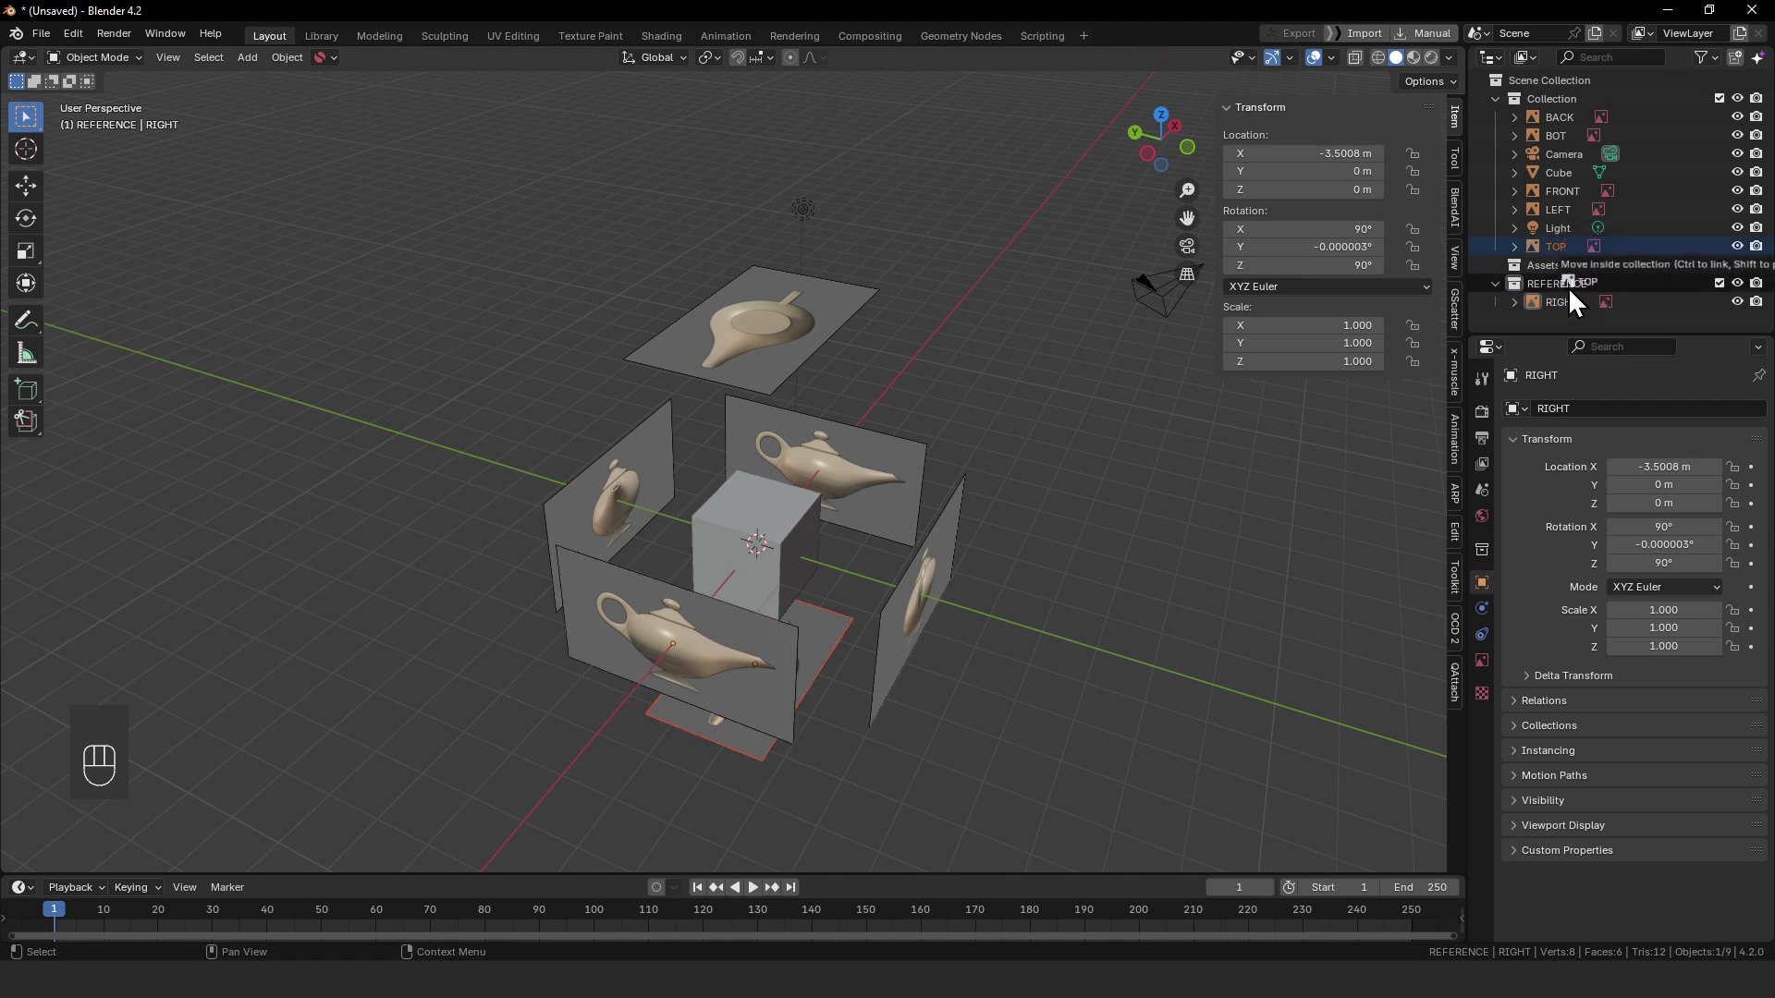
drag(1560, 193, 1583, 277)
drag(1581, 194, 1586, 277)
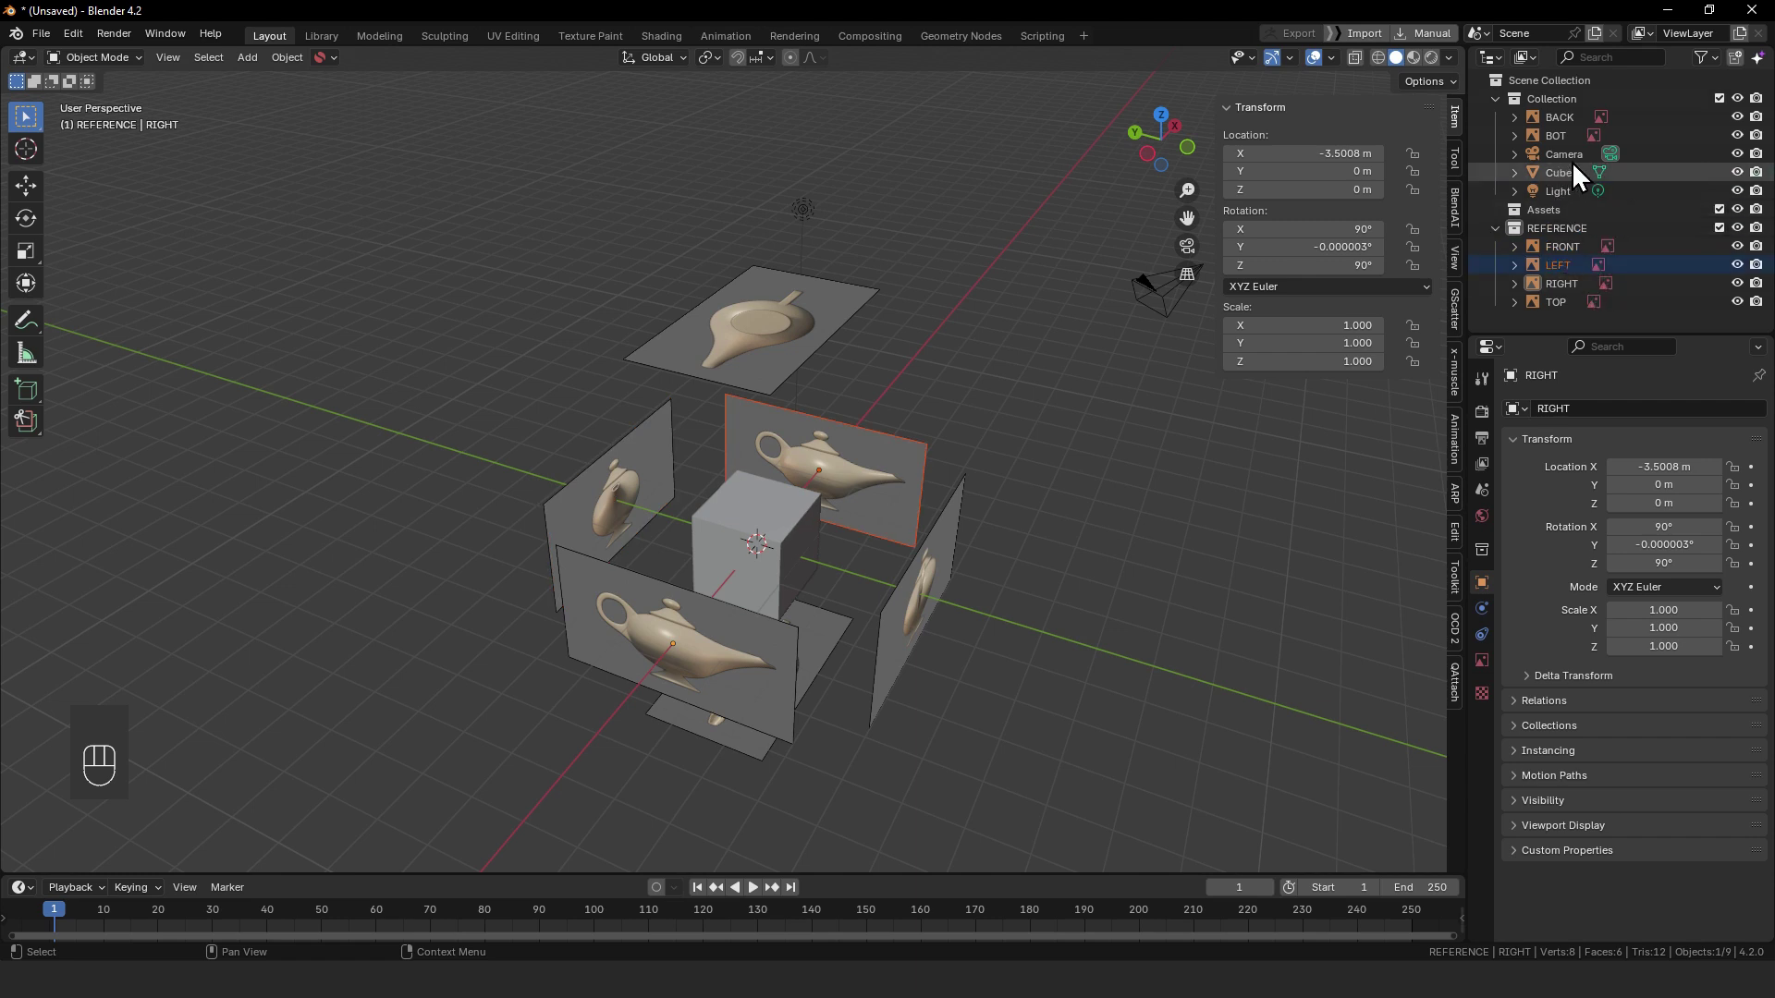
drag(1557, 119, 1612, 320)
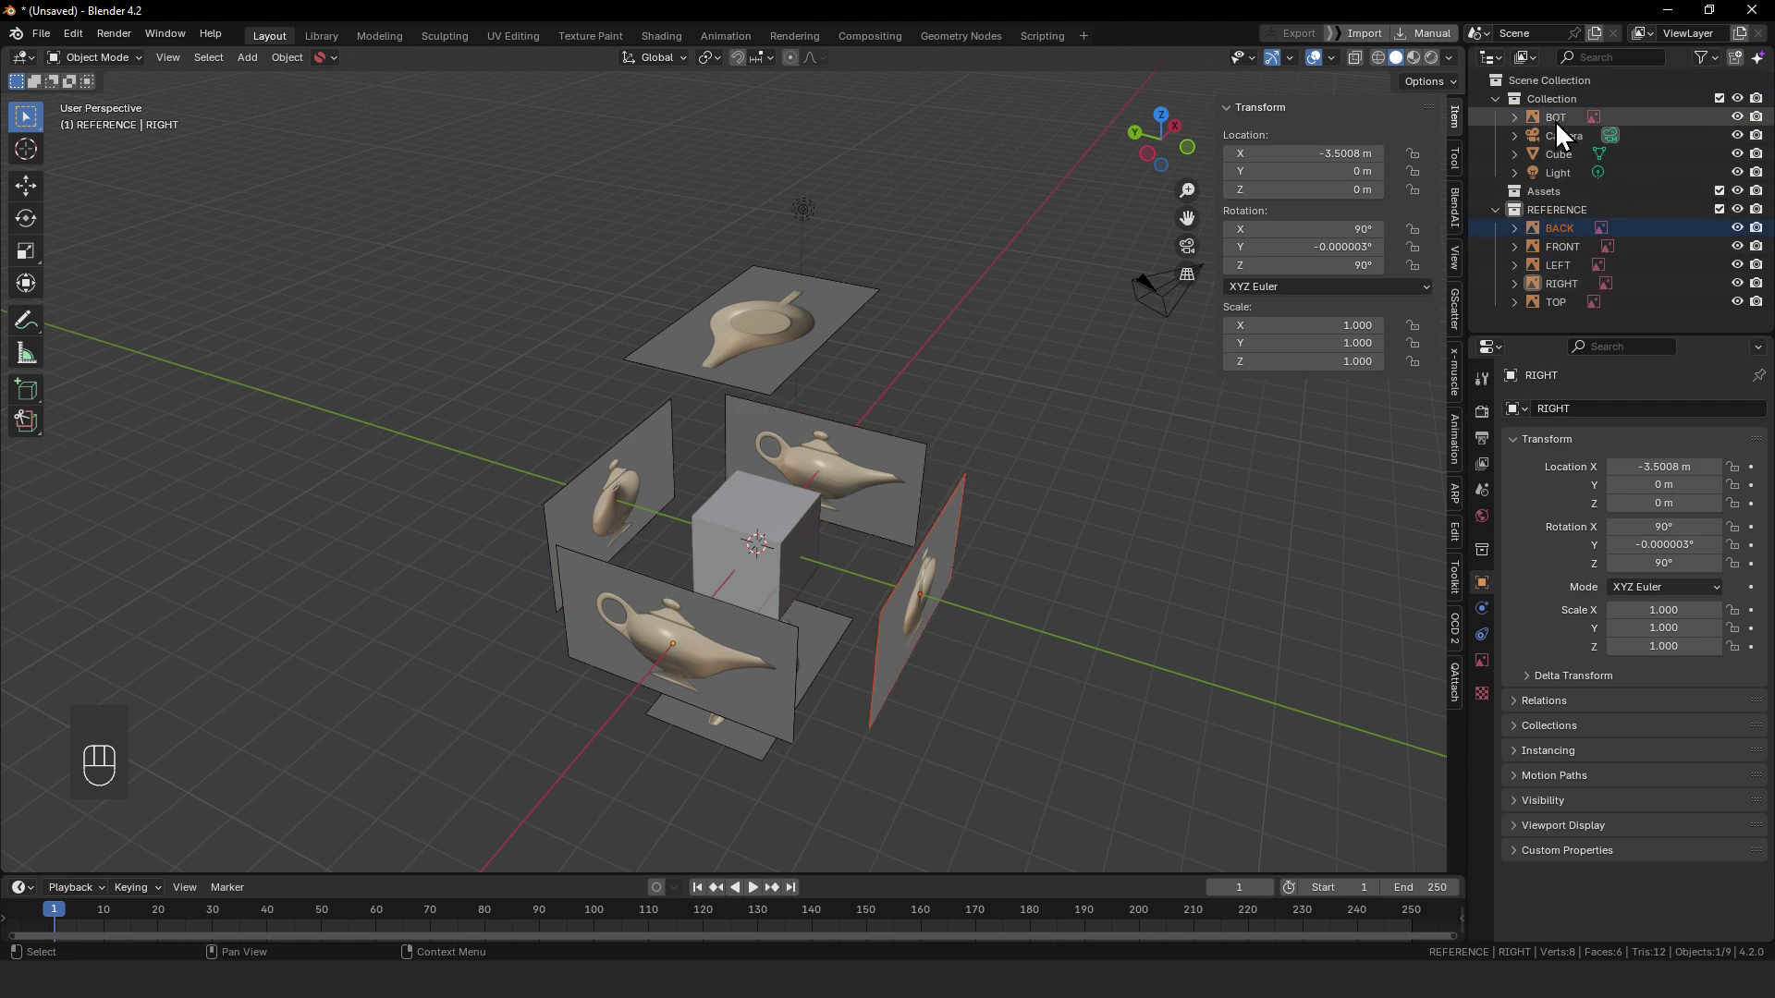
drag(1554, 119, 1618, 229)
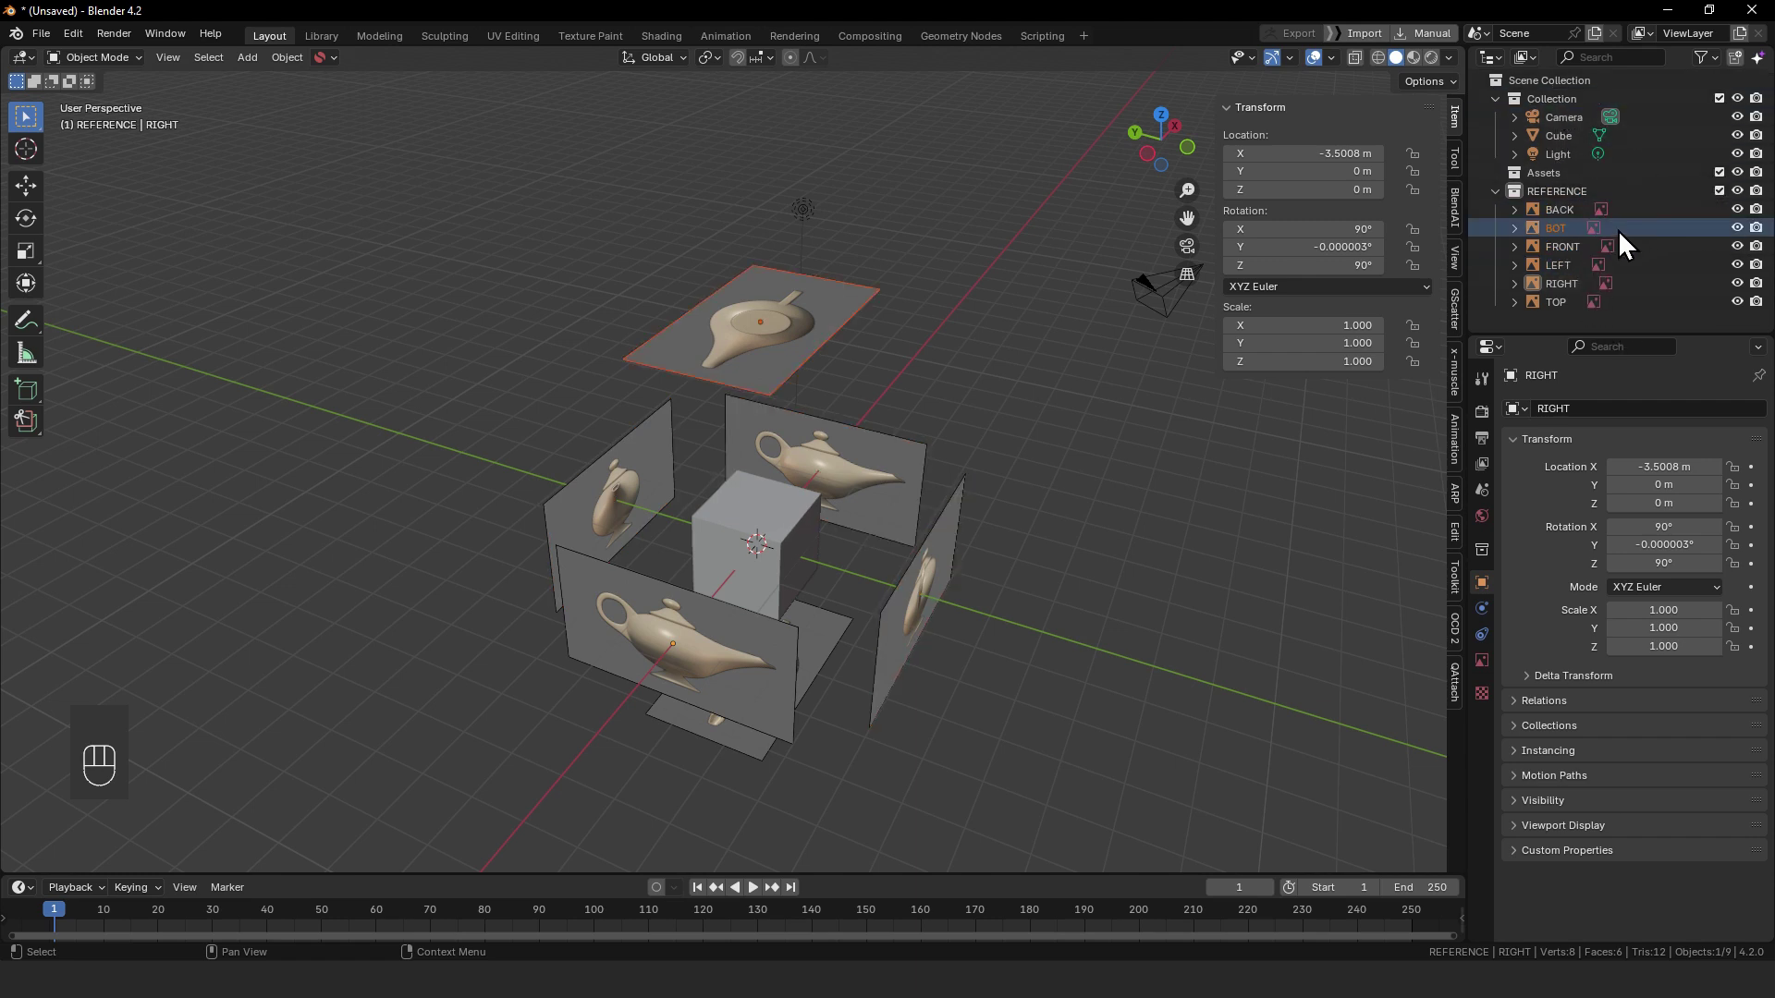
- Hide and show the whole REFERENCE collection in the viewport, checking the image arrangement around the cube
click(1736, 191)
click(1736, 191)
click(1736, 191)
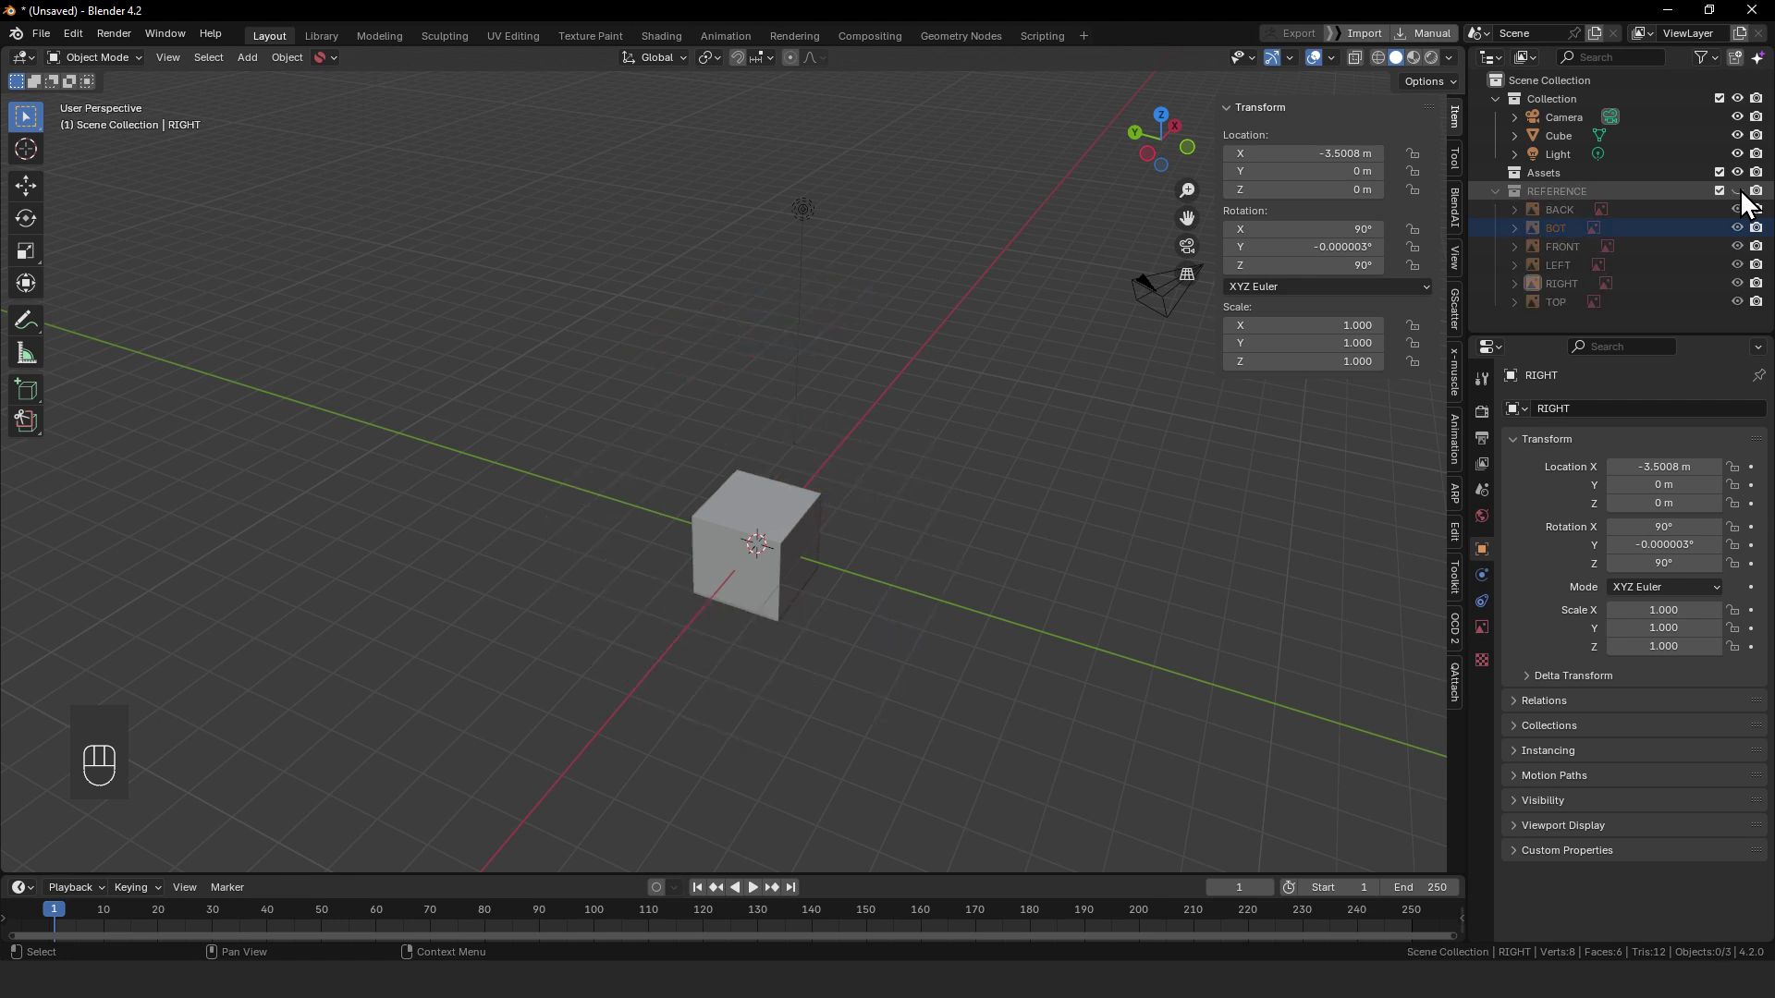
click(1736, 191)
middle_drag(650, 488, 858, 501)
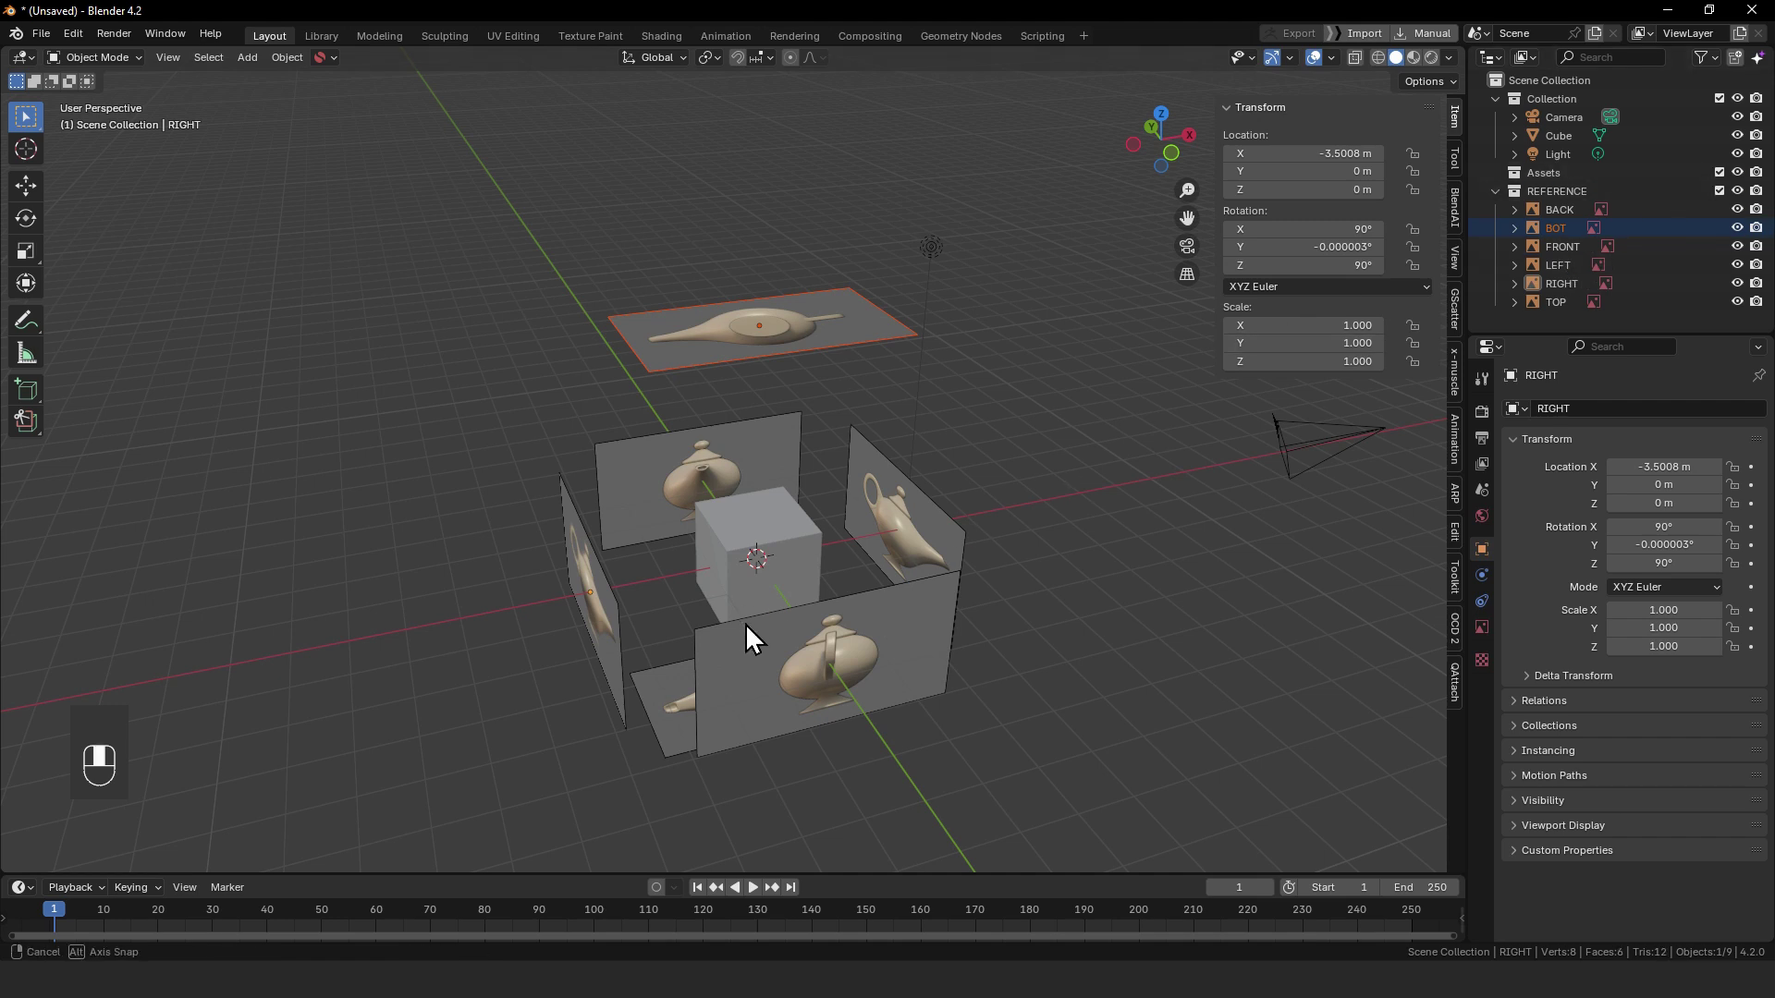
middle_drag(745, 623, 699, 630)
- Hide the BACK, BOT, FRONT, LEFT and TOP images in the viewport, leaving only the RIGHT image shown
click(699, 631)
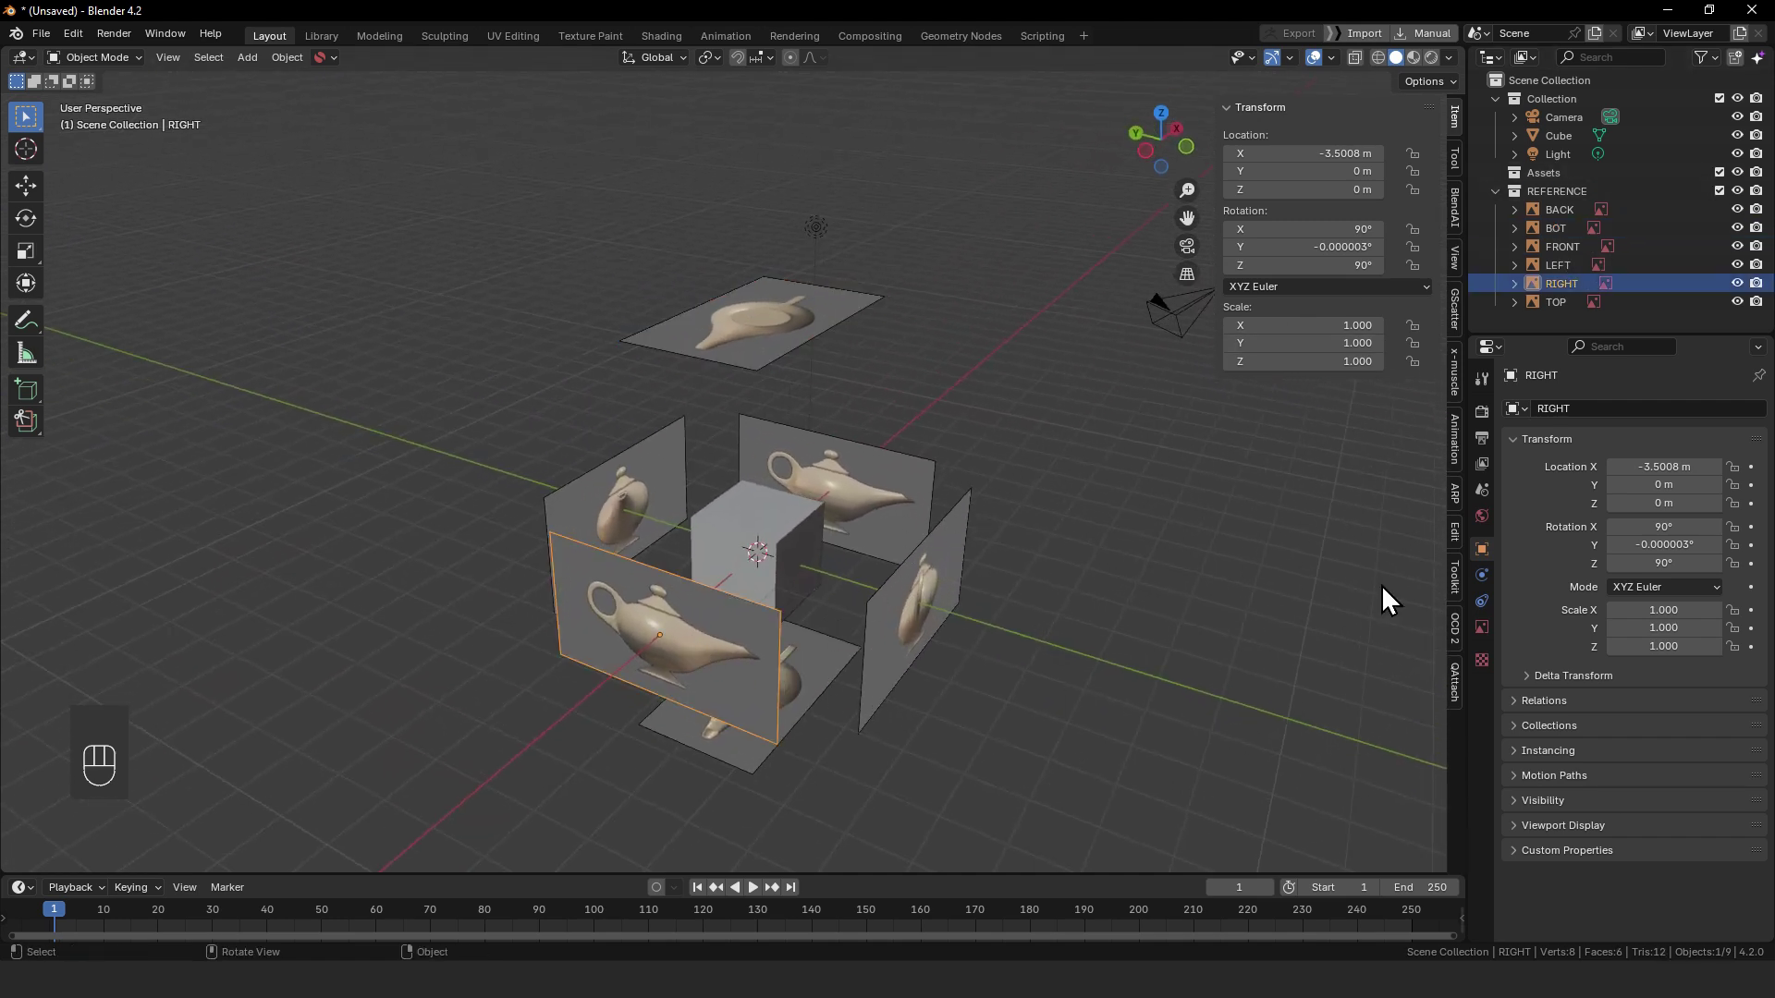
click(1737, 284)
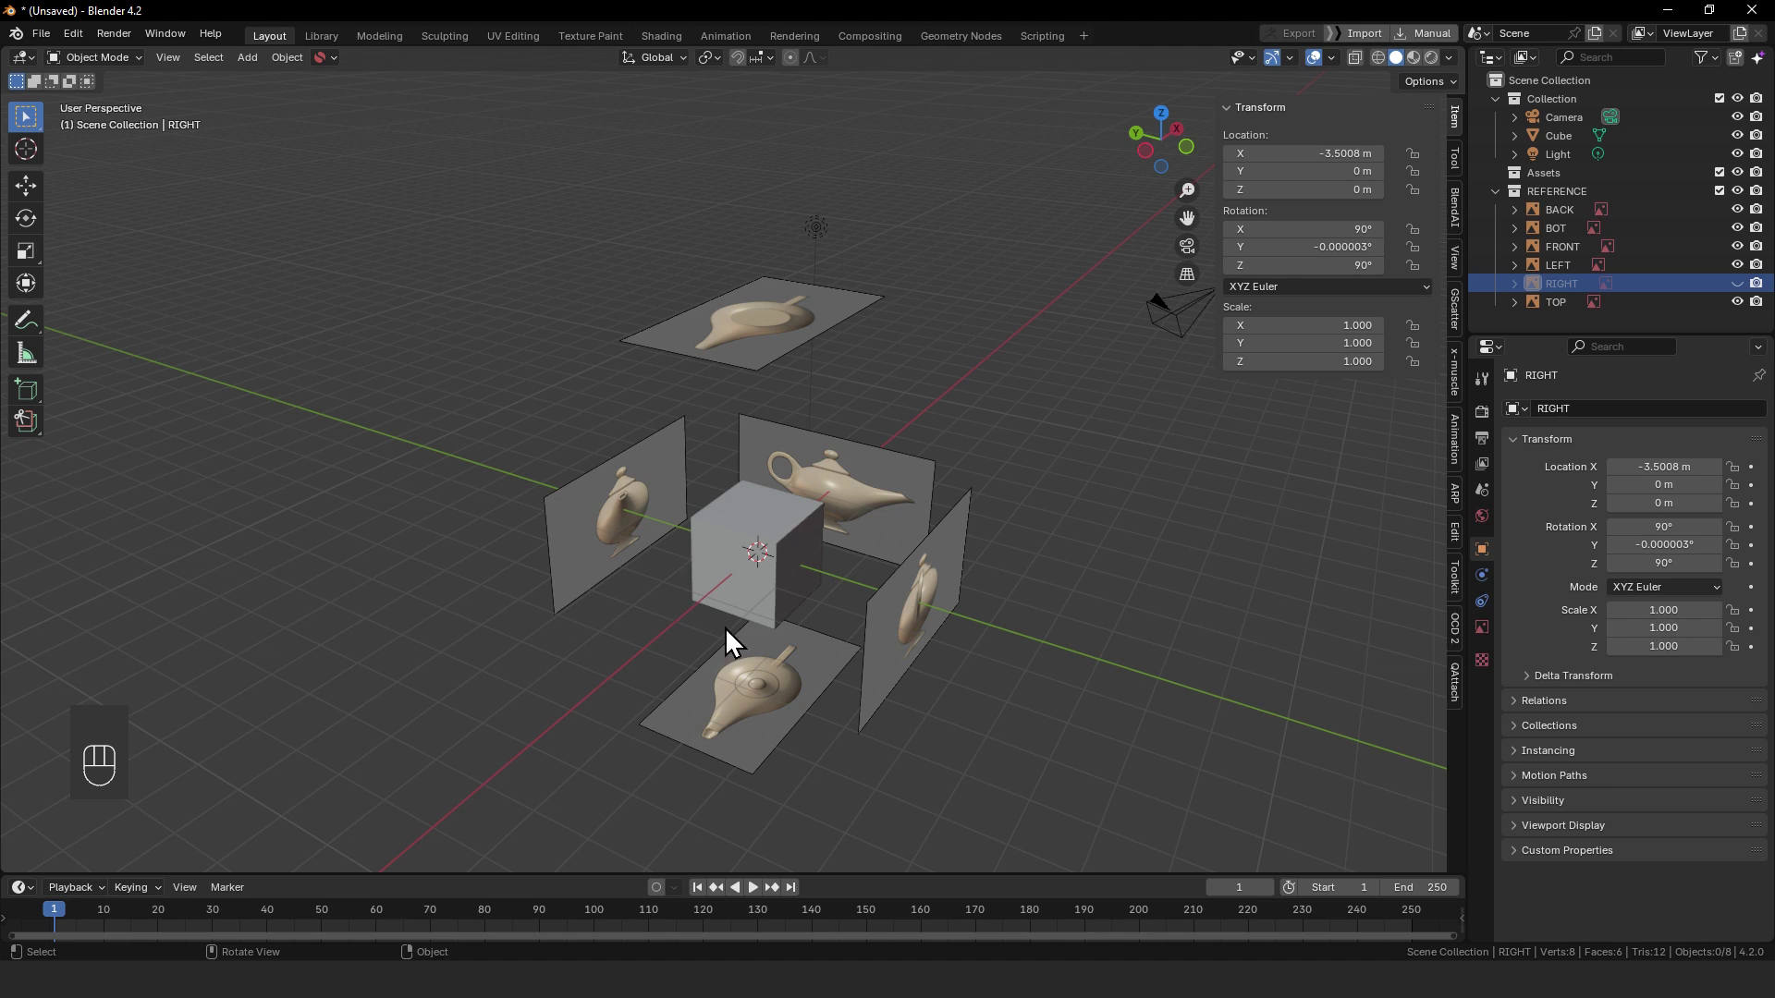
click(1738, 283)
drag(1735, 263, 1730, 209)
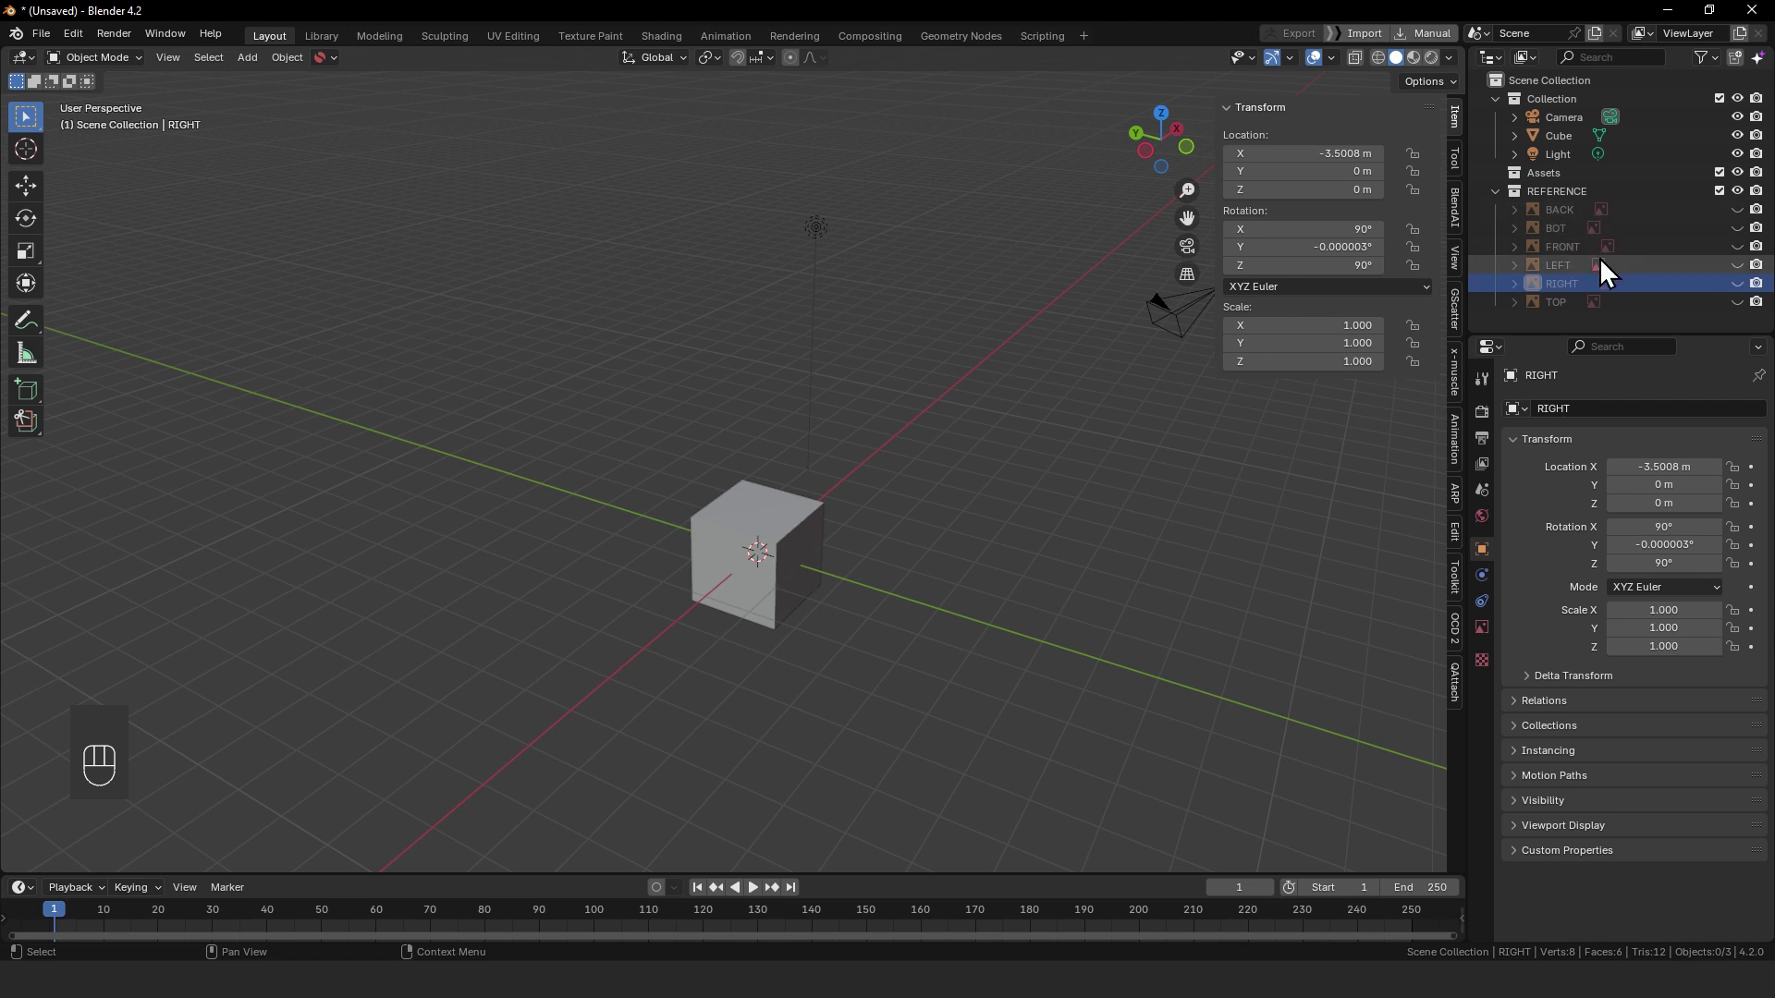
click(1737, 283)
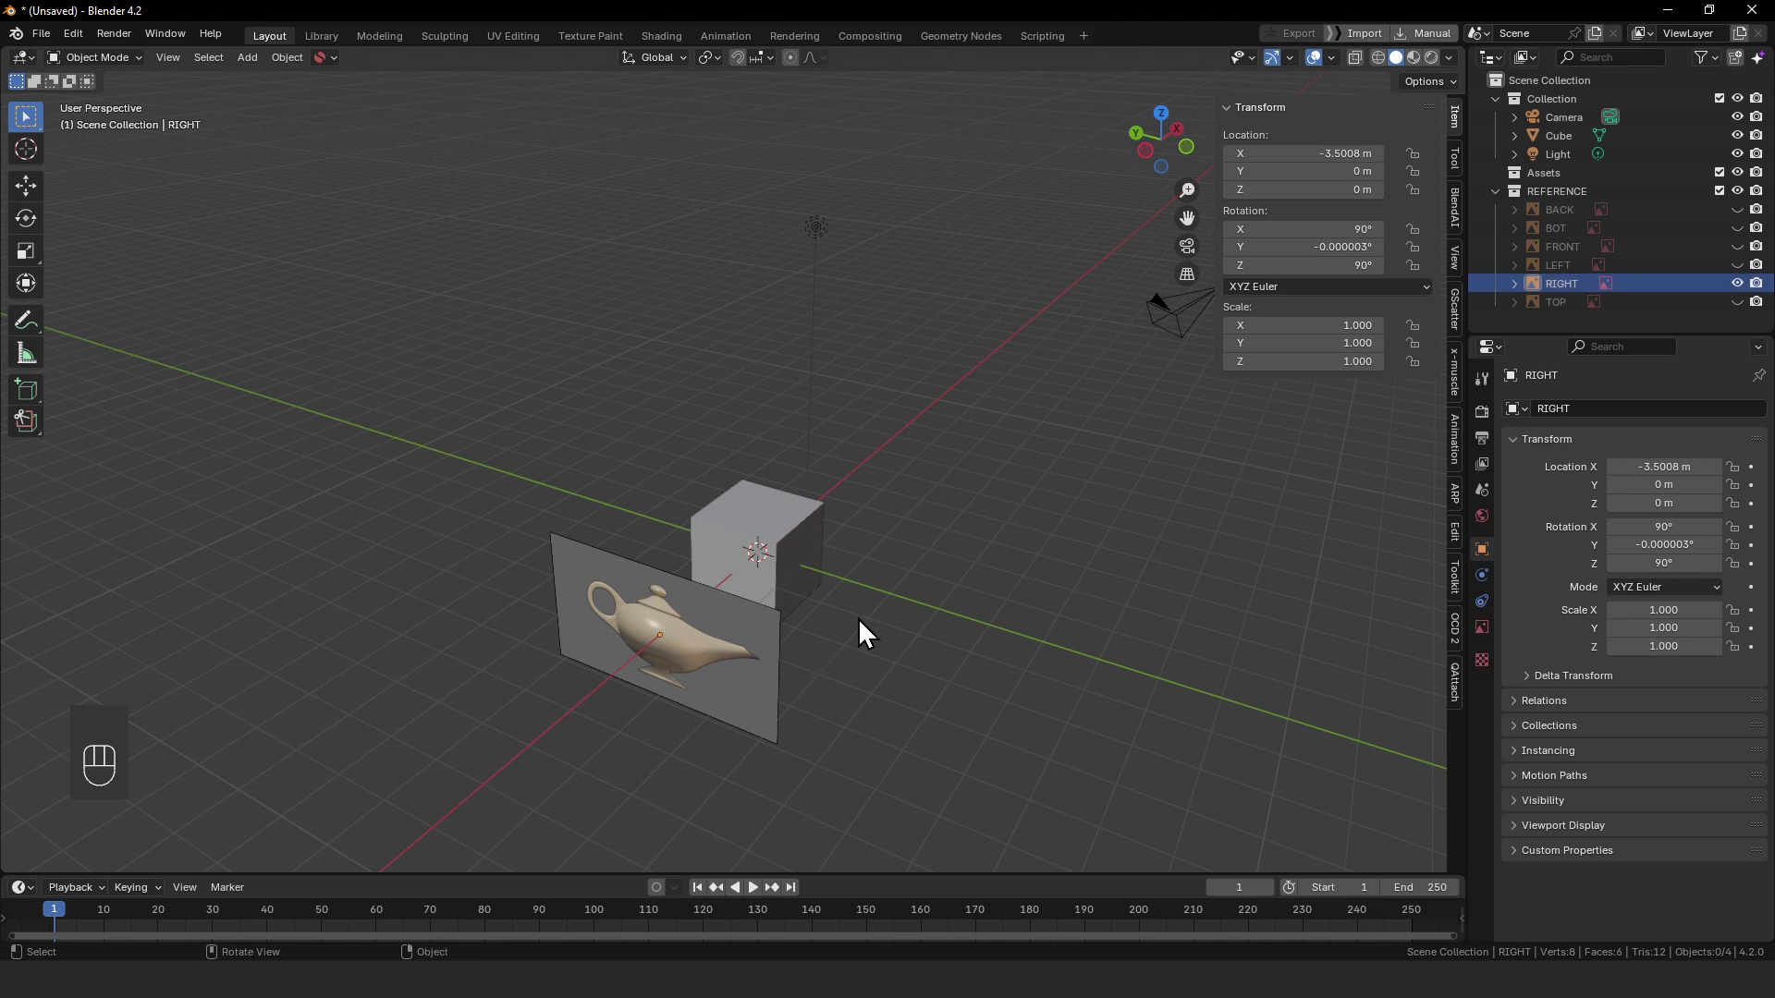
- Examine how the RIGHT image sits relative to the cube, both from the side and in perspective
middle_drag(858, 618, 830, 623)
key(KP_1)
key(KP_3)
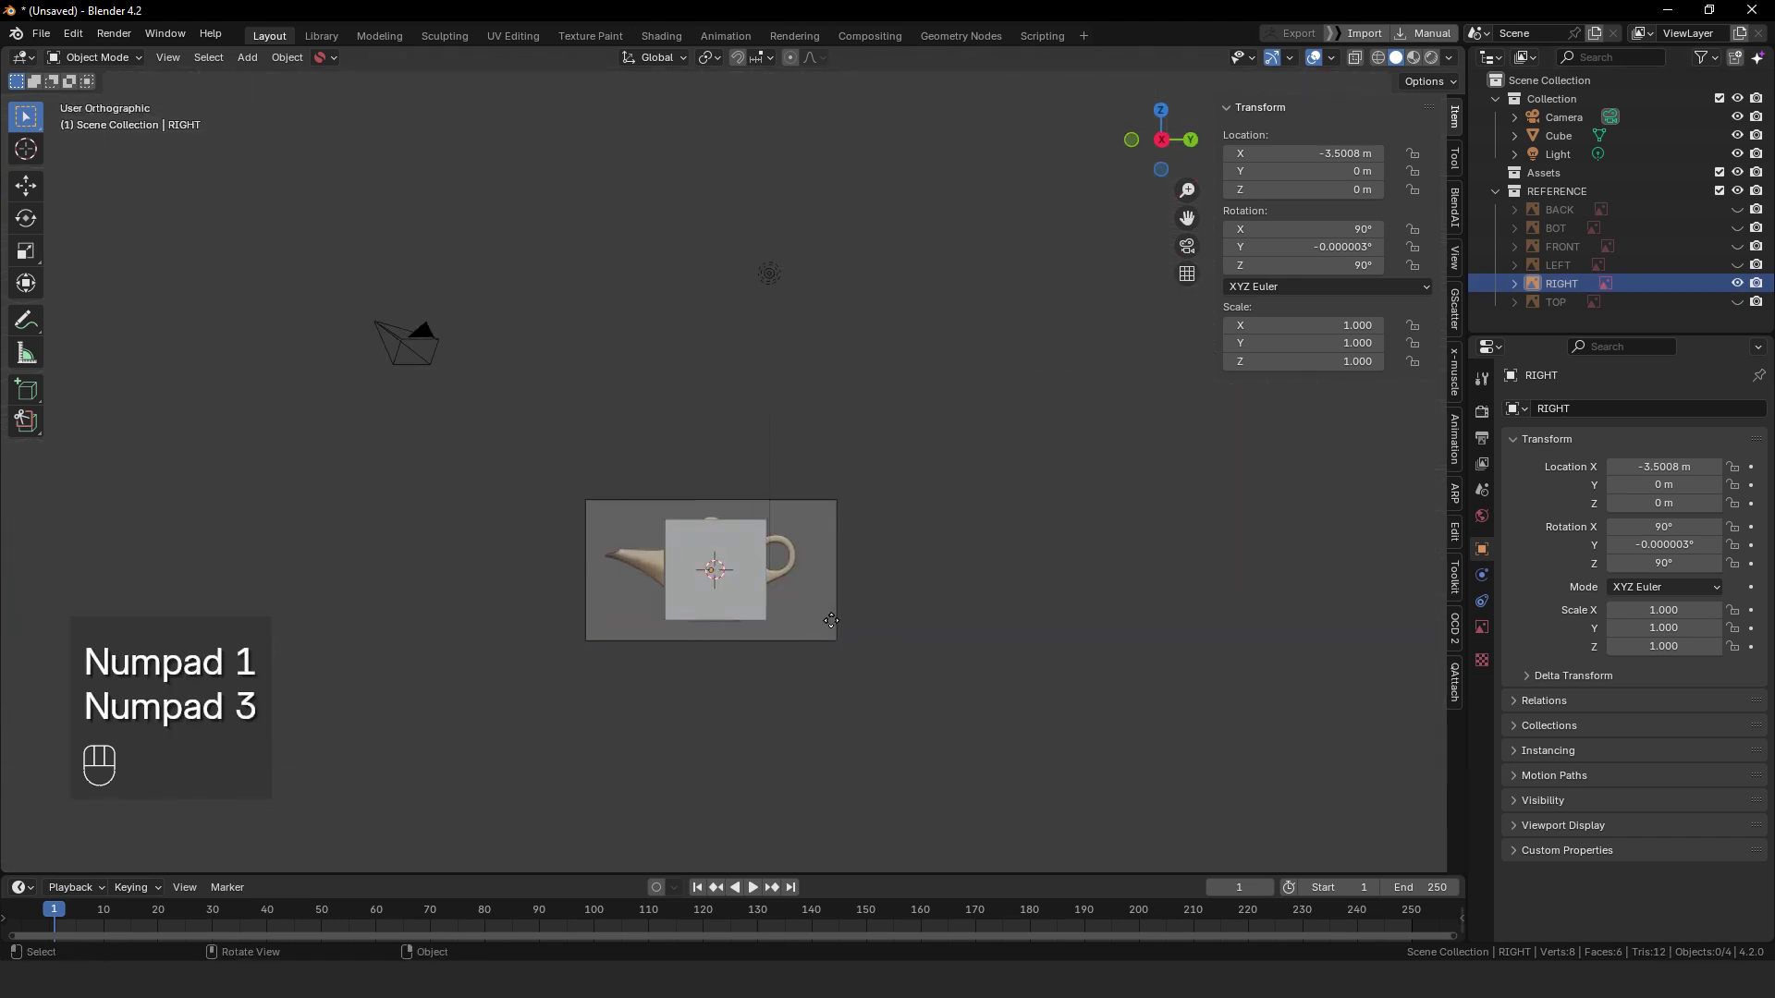
ctrl+alt+middle_drag(743, 651, 771, 507)
alt+shift+middle_drag(805, 595, 801, 455)
alt+middle_drag(752, 520, 943, 618)
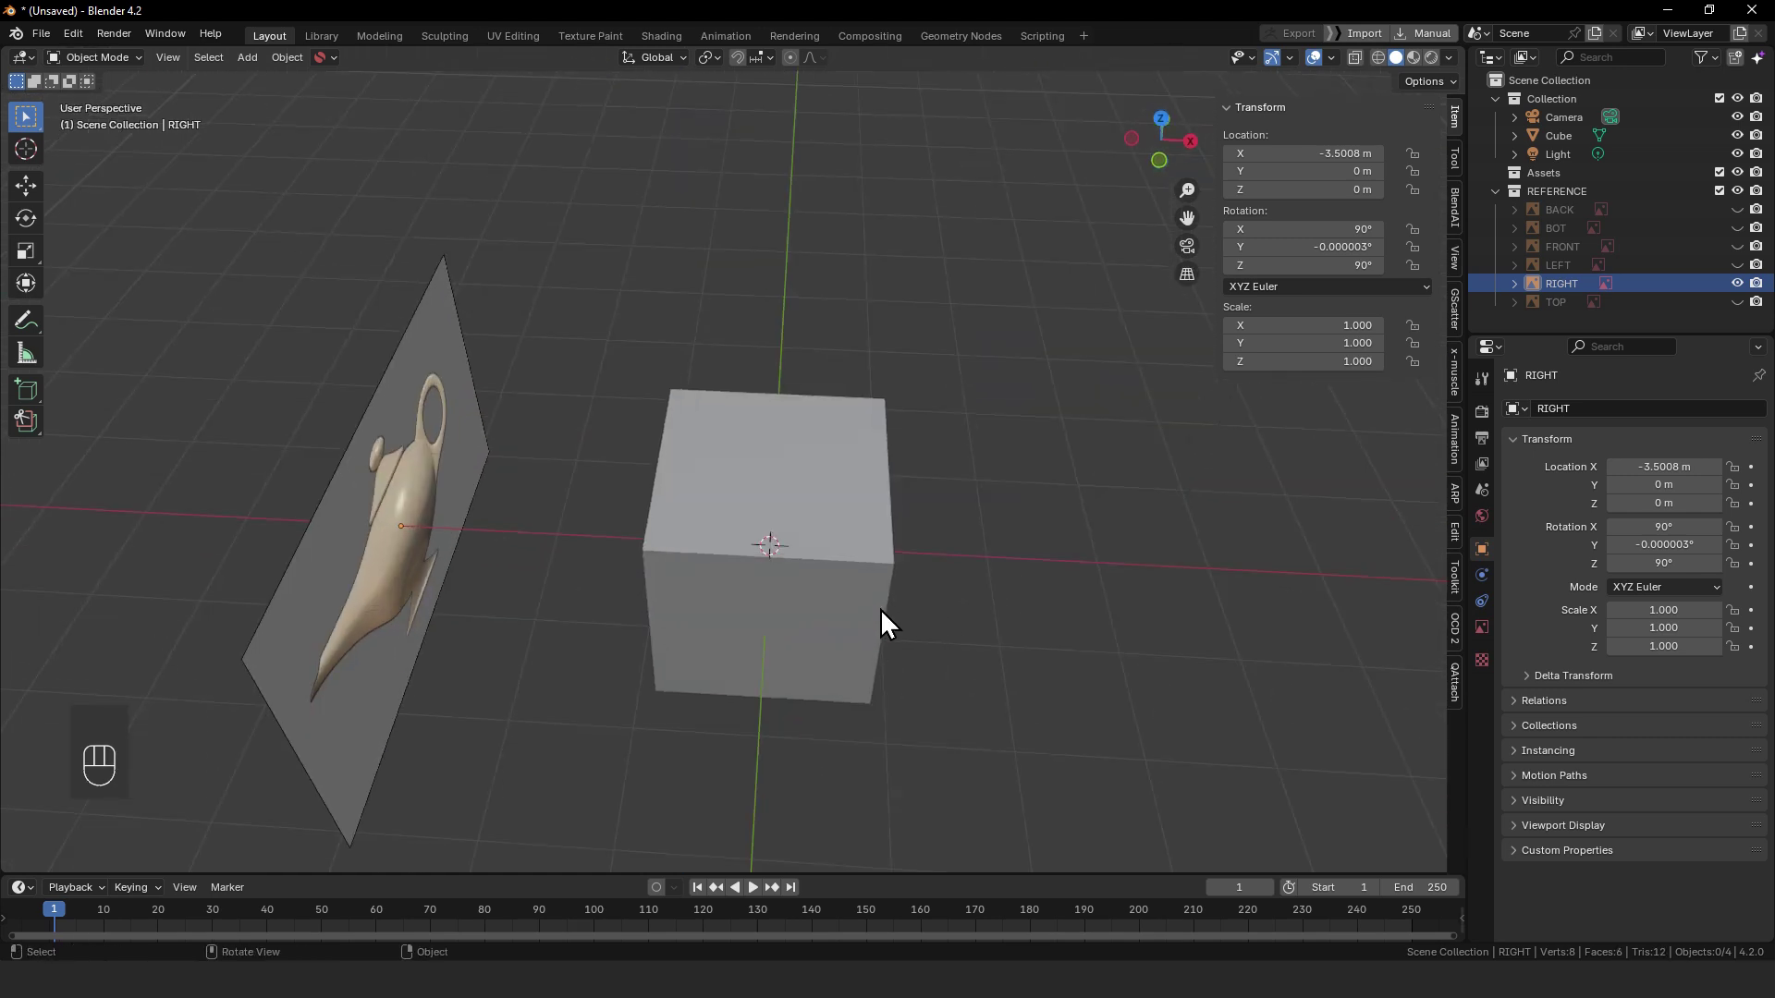
key(g)
key(x)
click(398, 494)
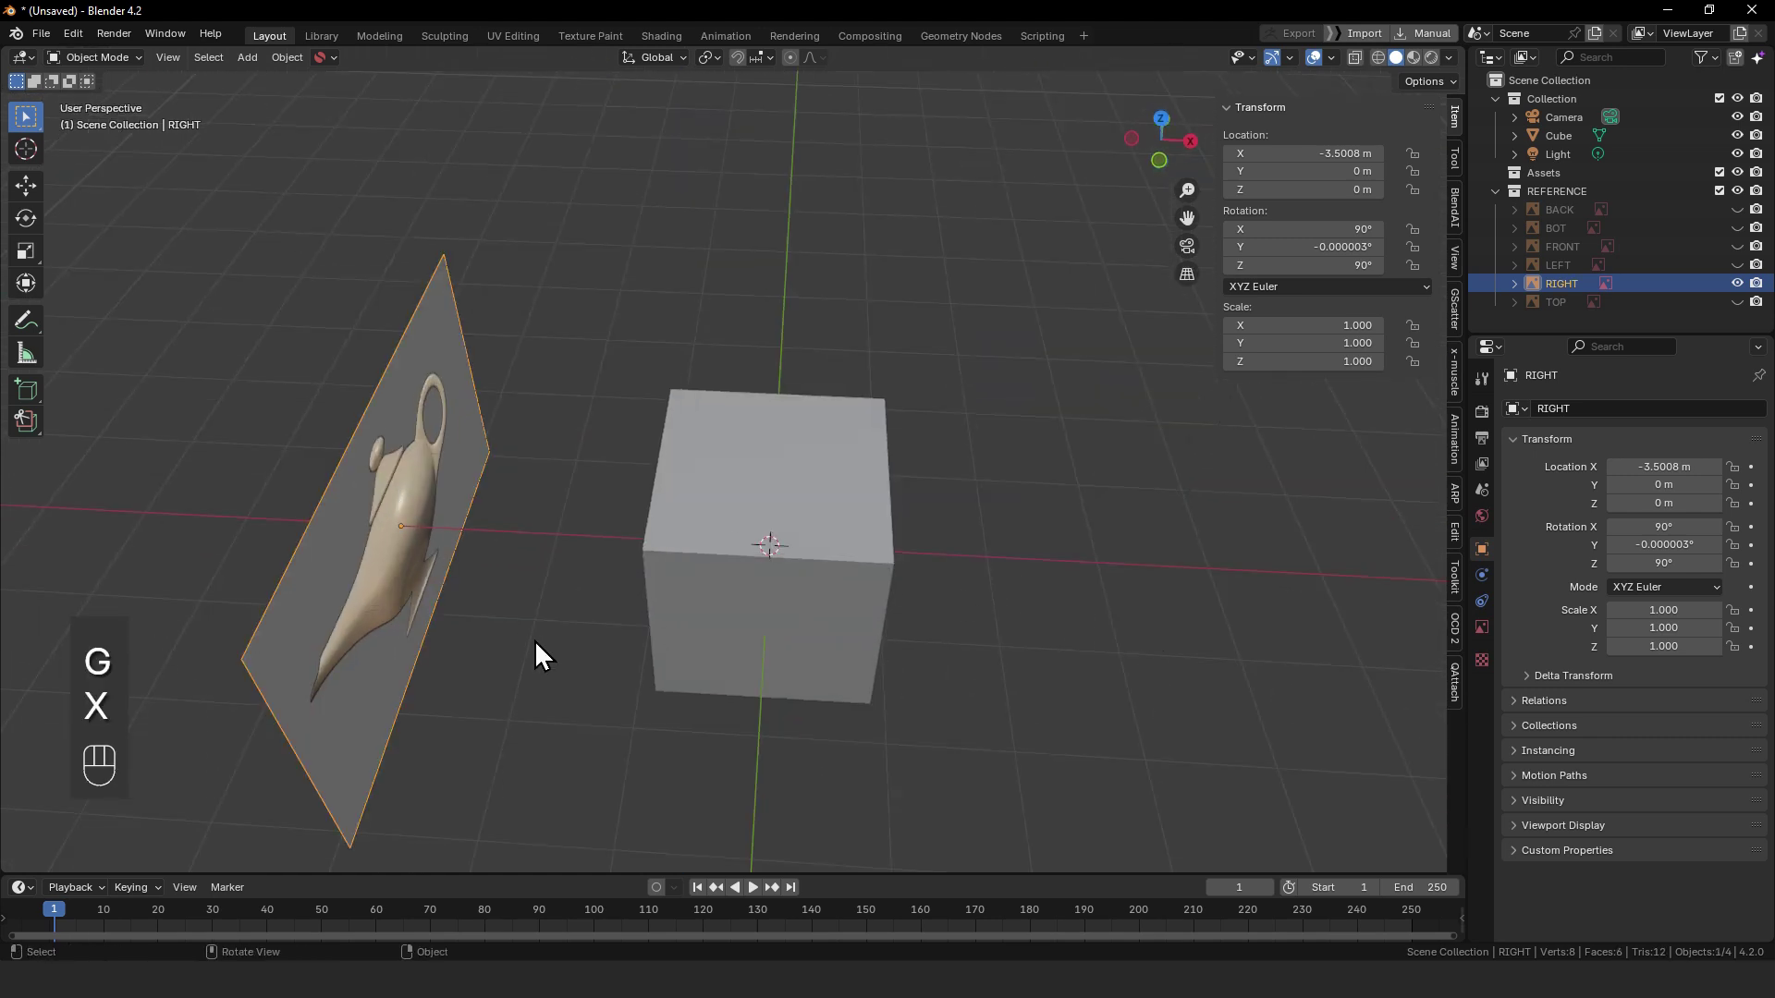
middle_drag(534, 640, 436, 584)
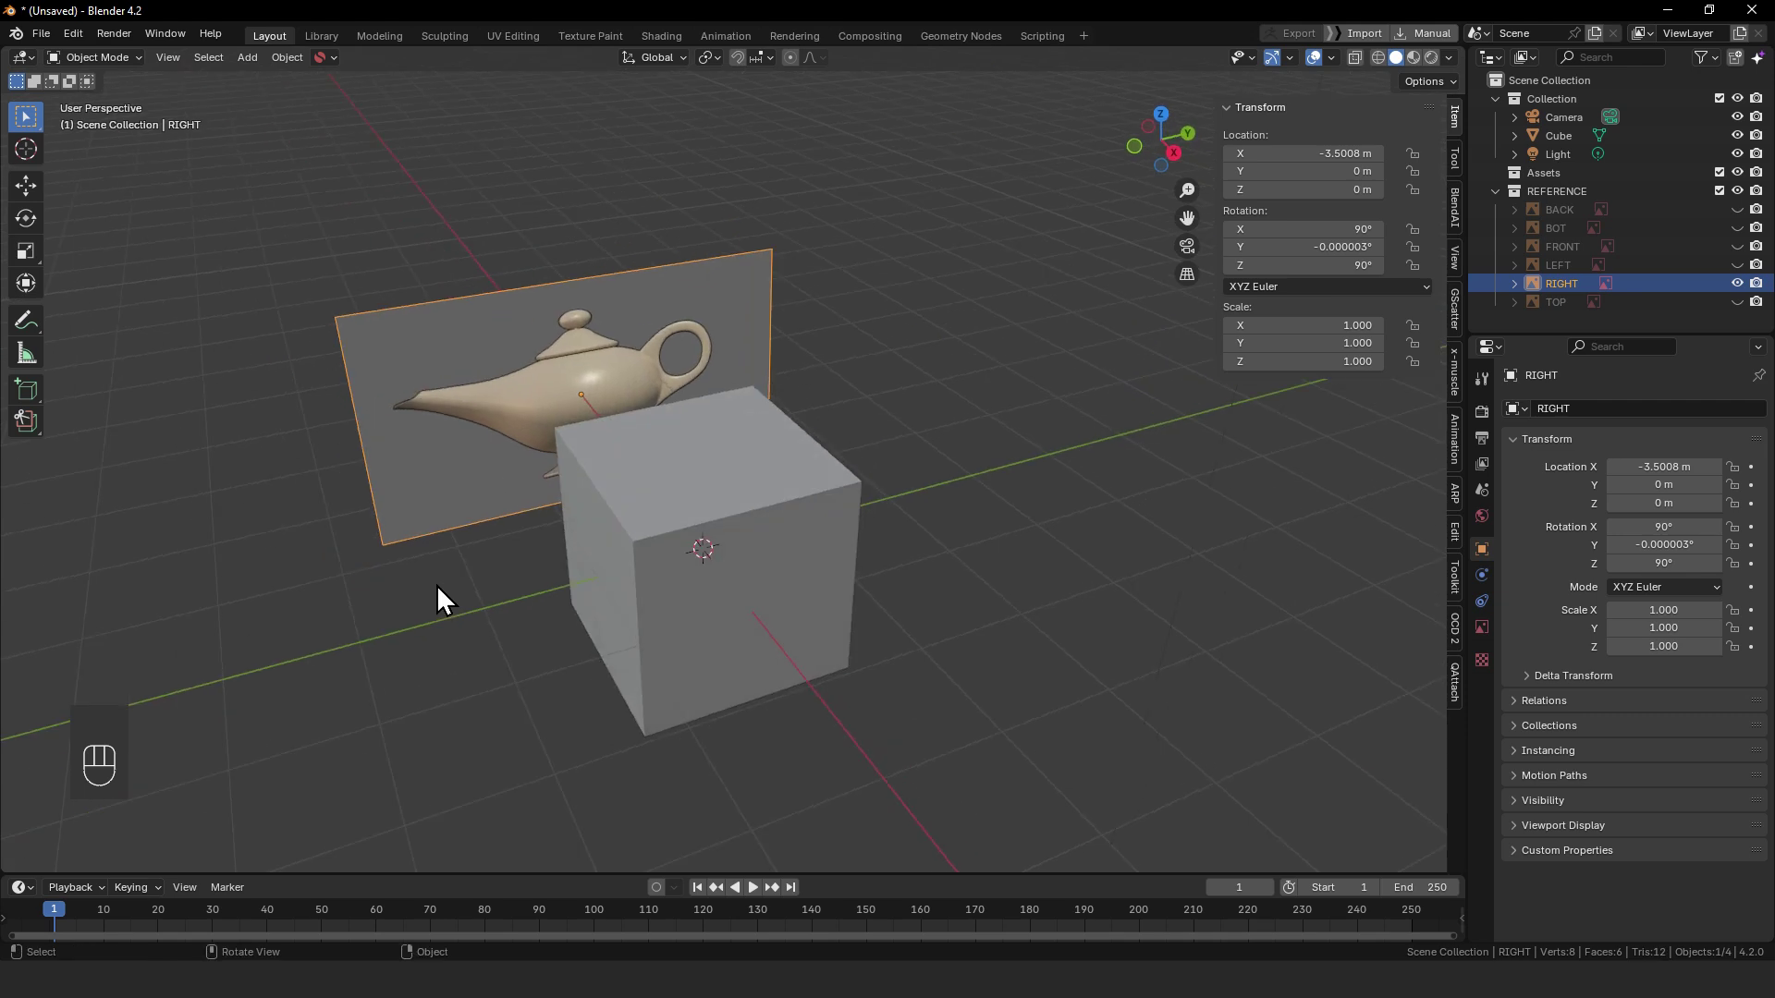
alt+middle_drag(662, 741, 480, 428)
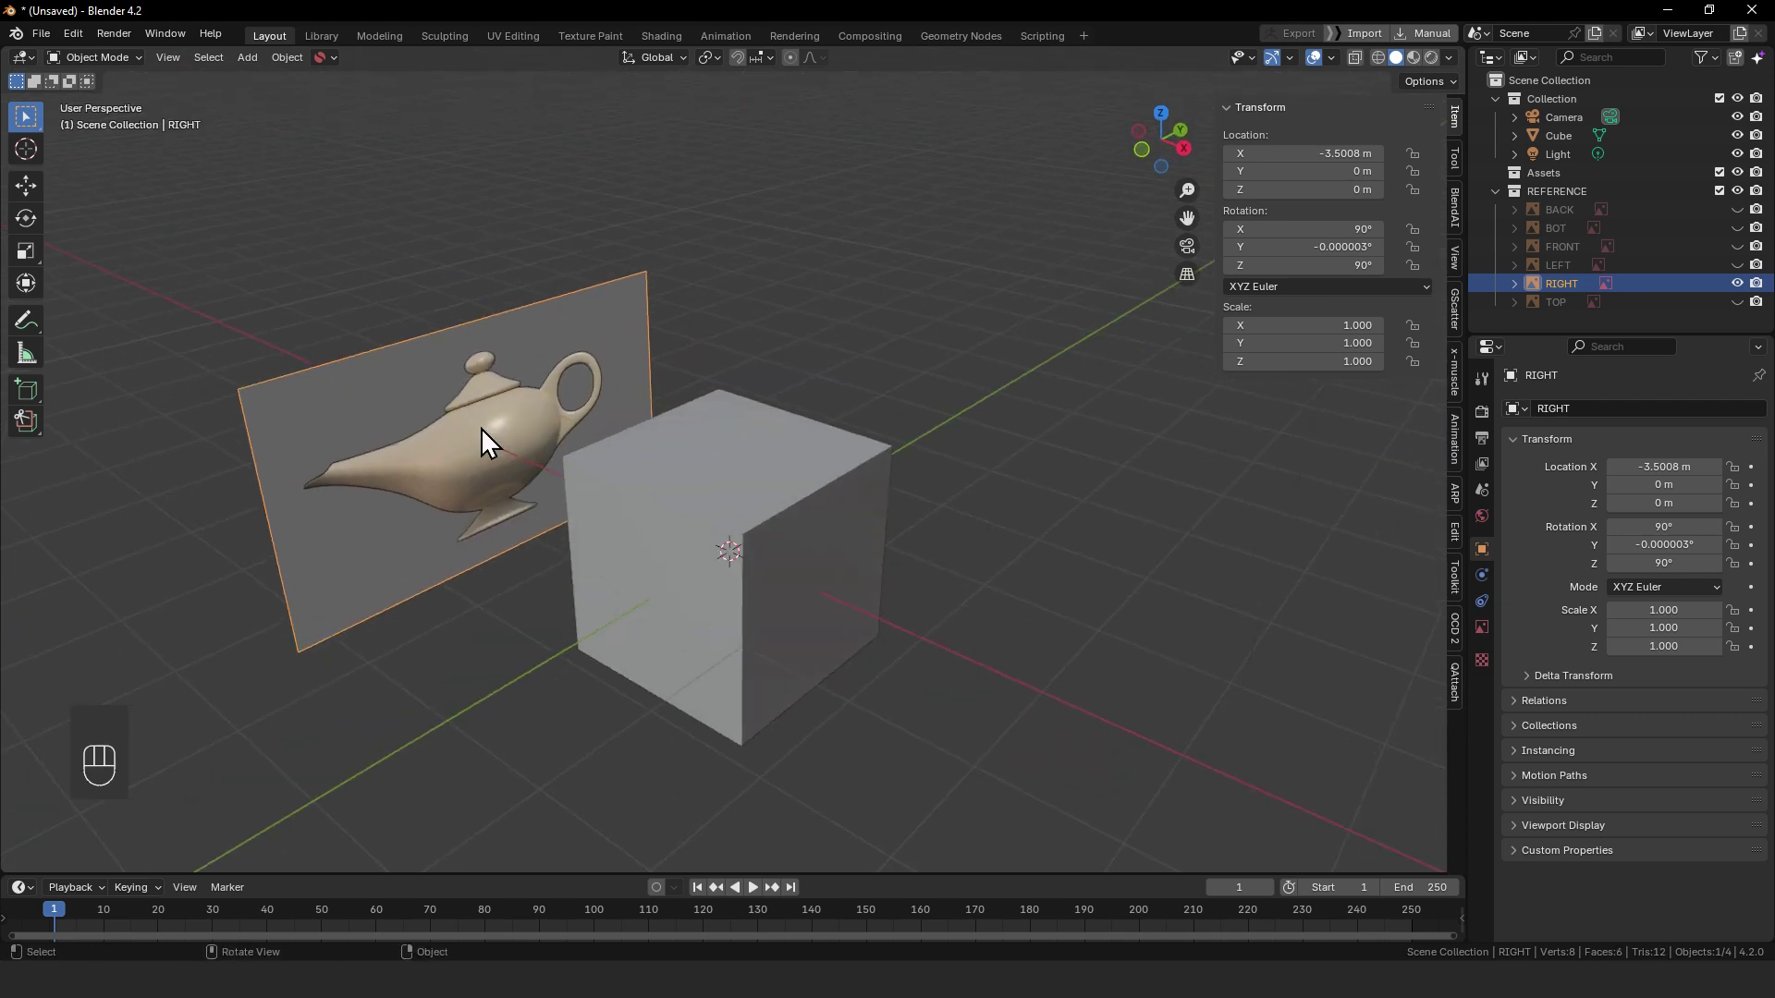
click(814, 583)
middle_drag(917, 638, 859, 622)
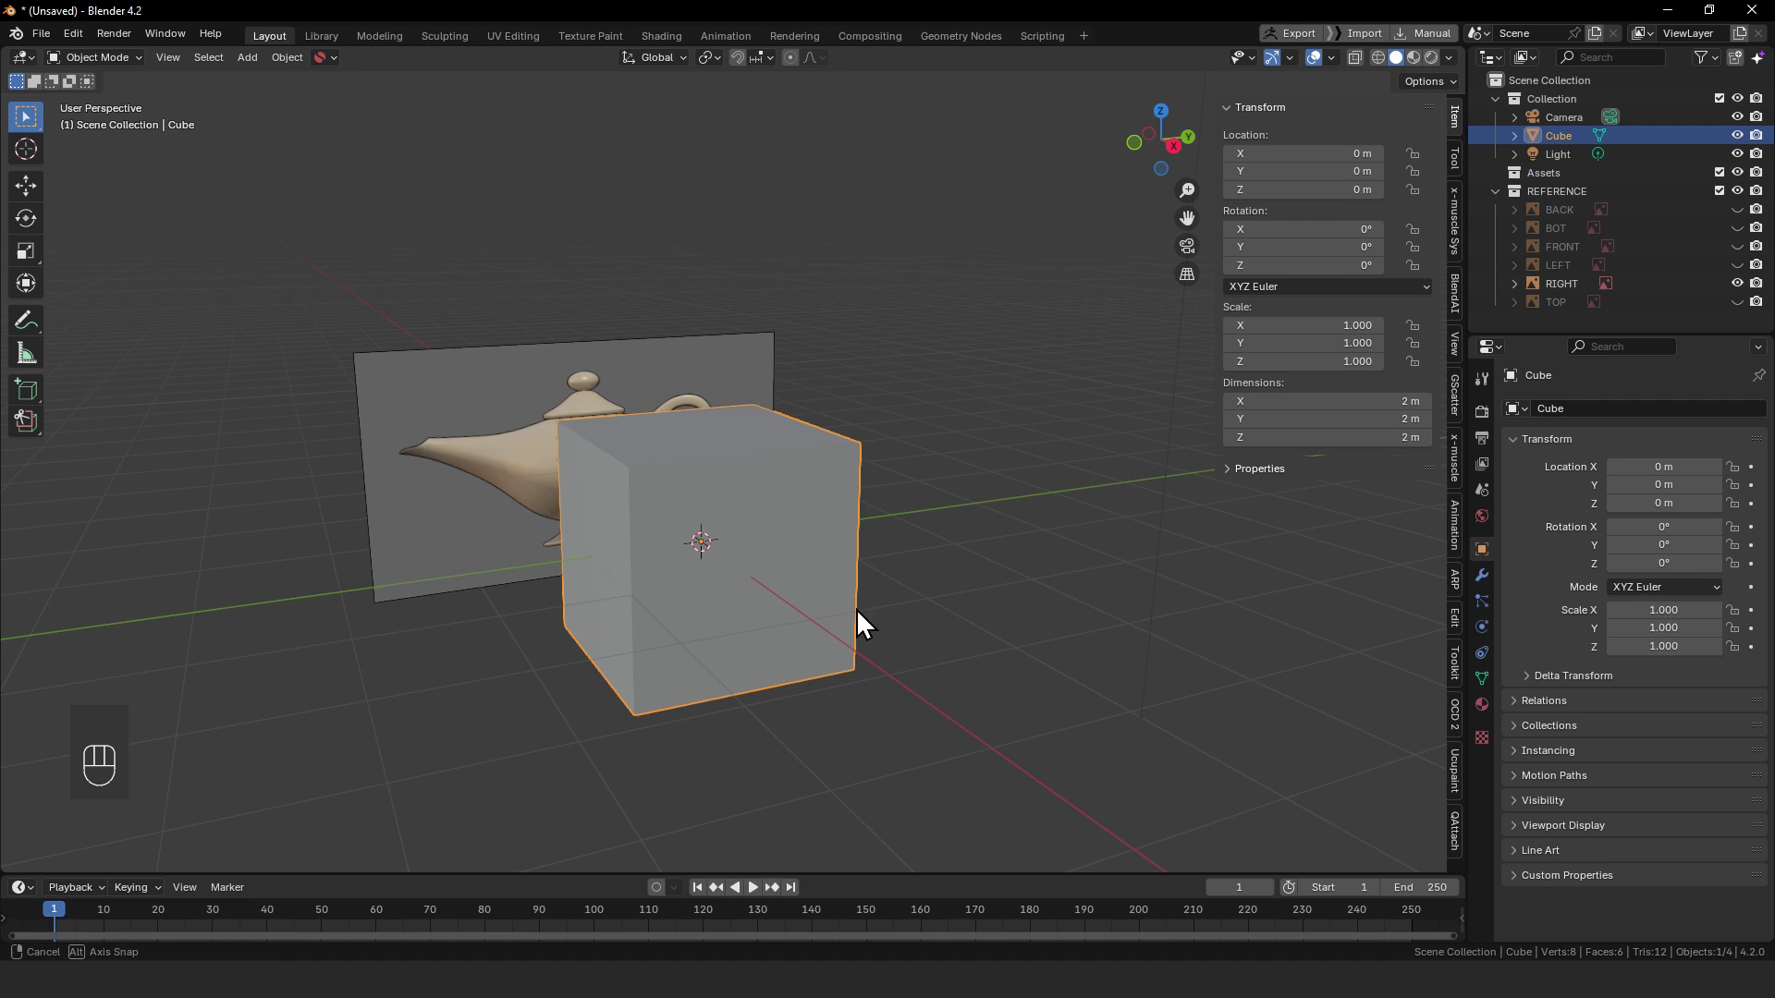
- Select the RIGHT image, view it in Right Orthographic and display the scene in wireframe shading
click(617, 356)
key(KP_1)
key(KP_3)
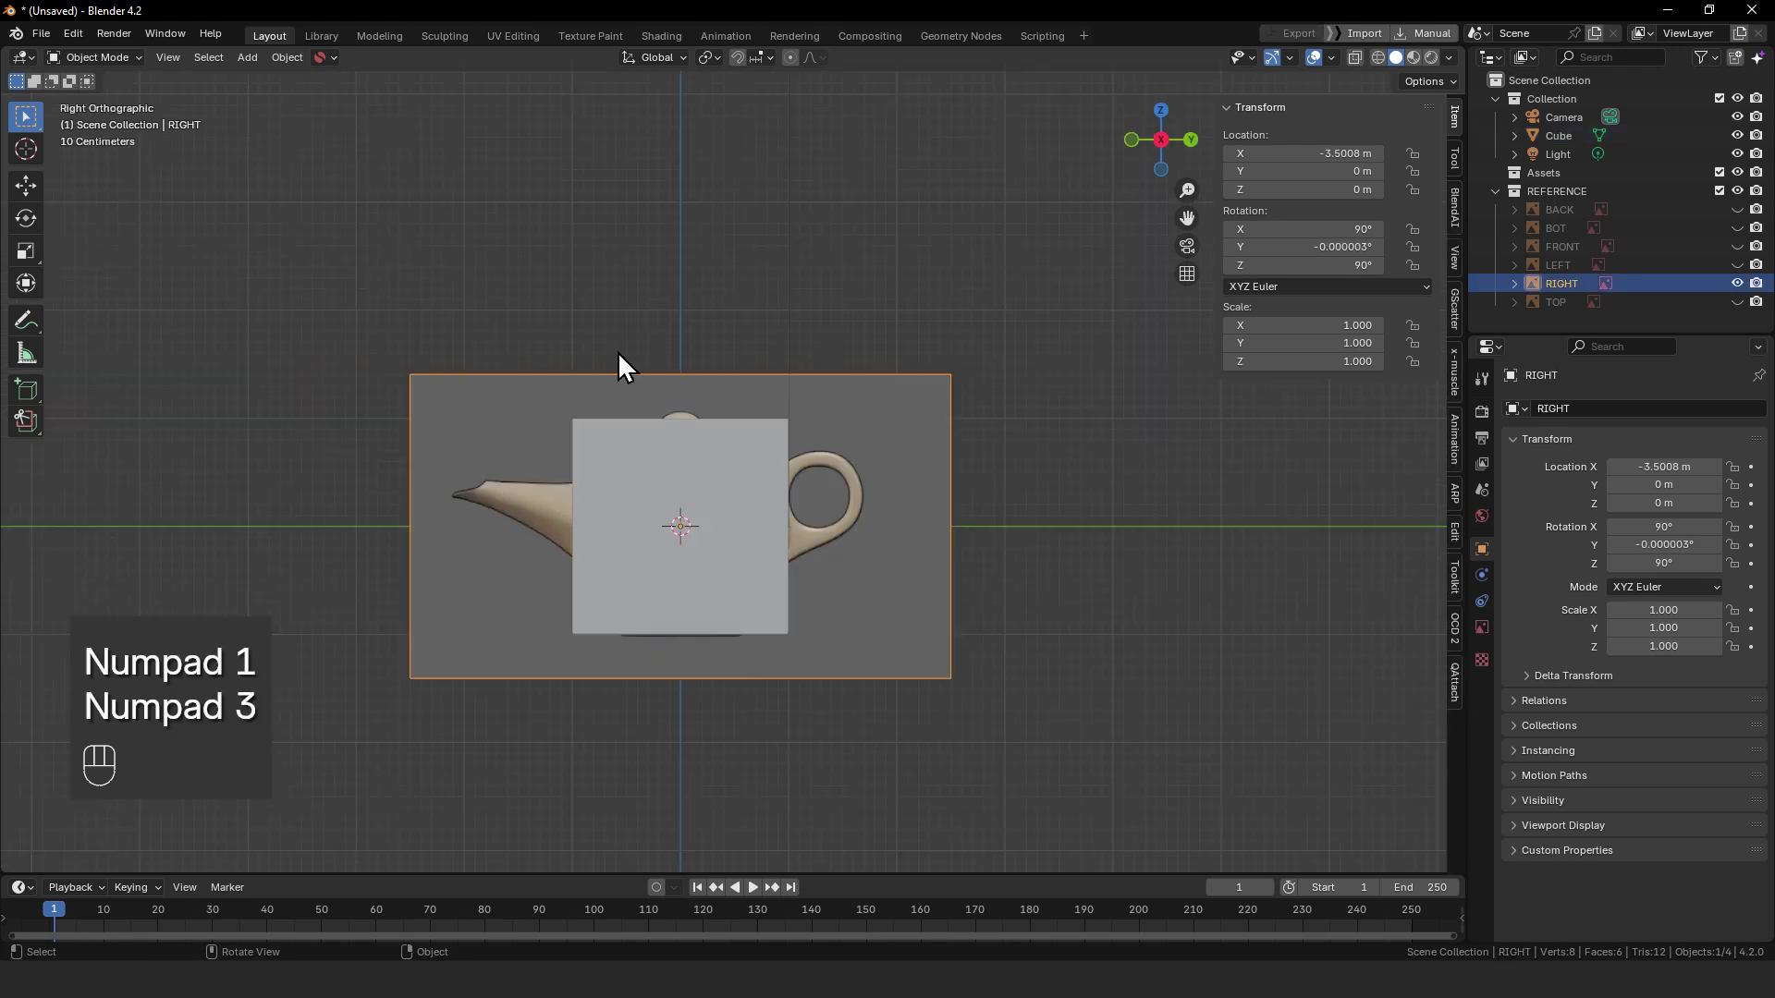
key(z)
click(578, 488)
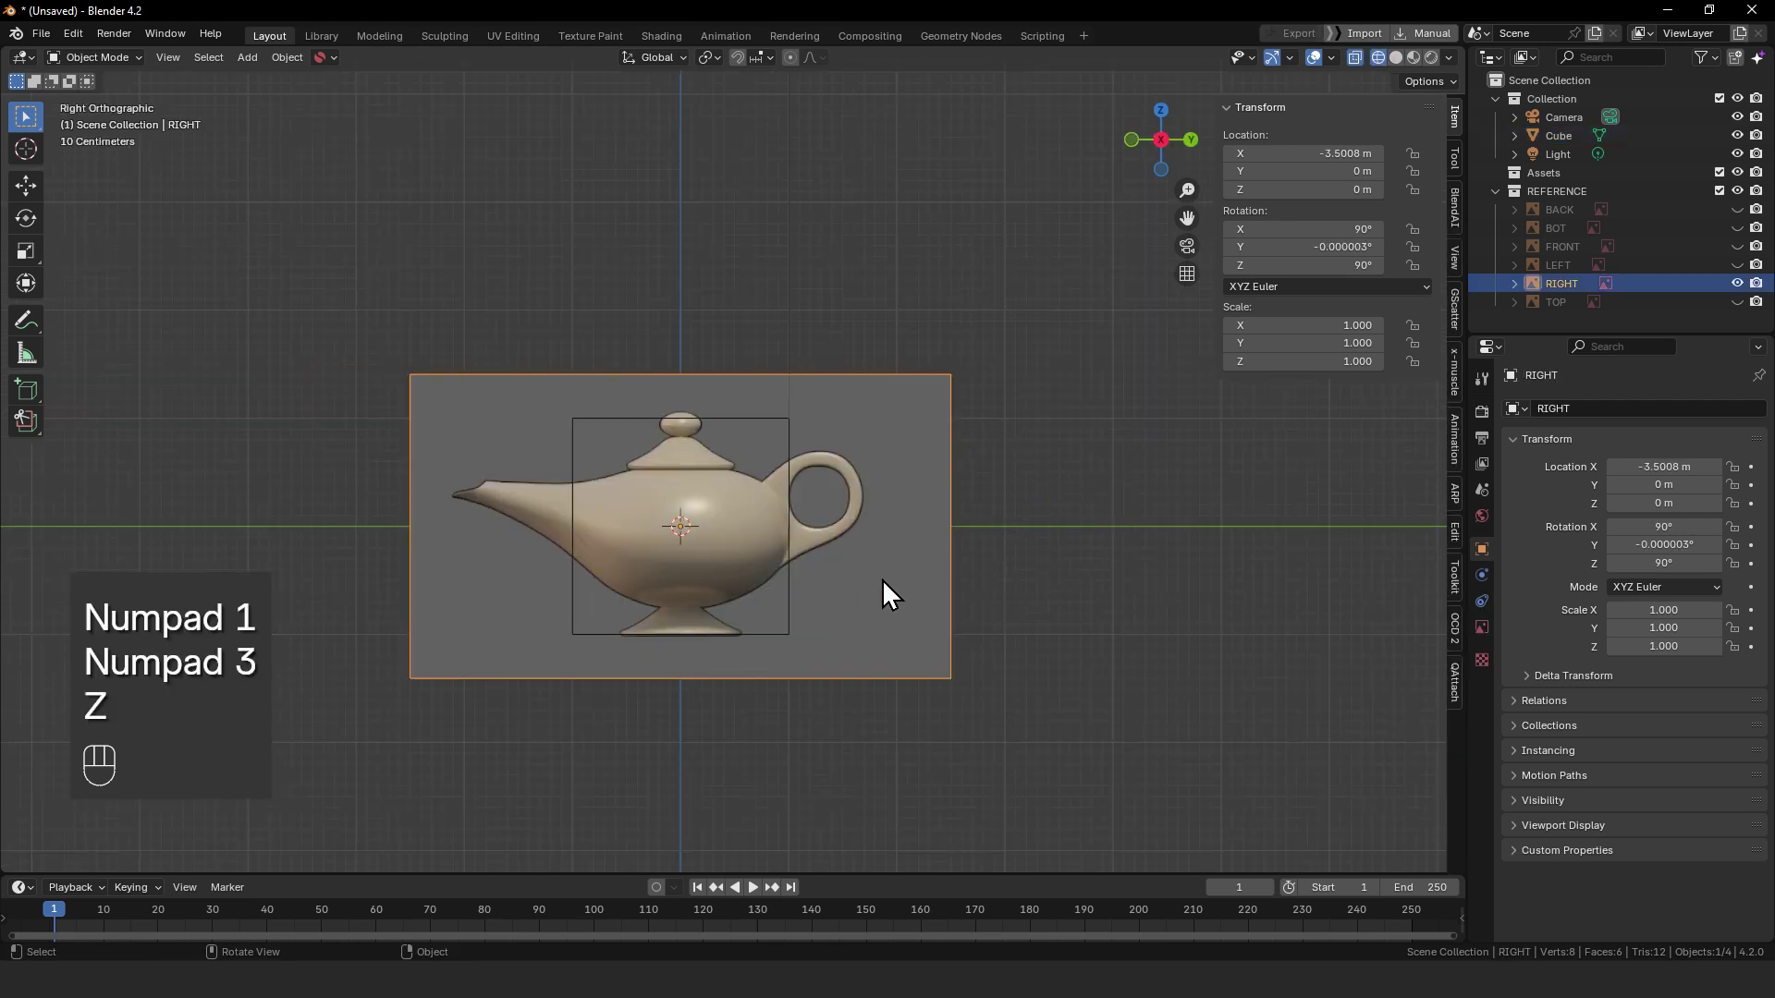
- Raise the RIGHT image along the global Z axis to about 1.01 m, bringing the lamp's foot to ground level
key(g)
key(z)
click(886, 479)
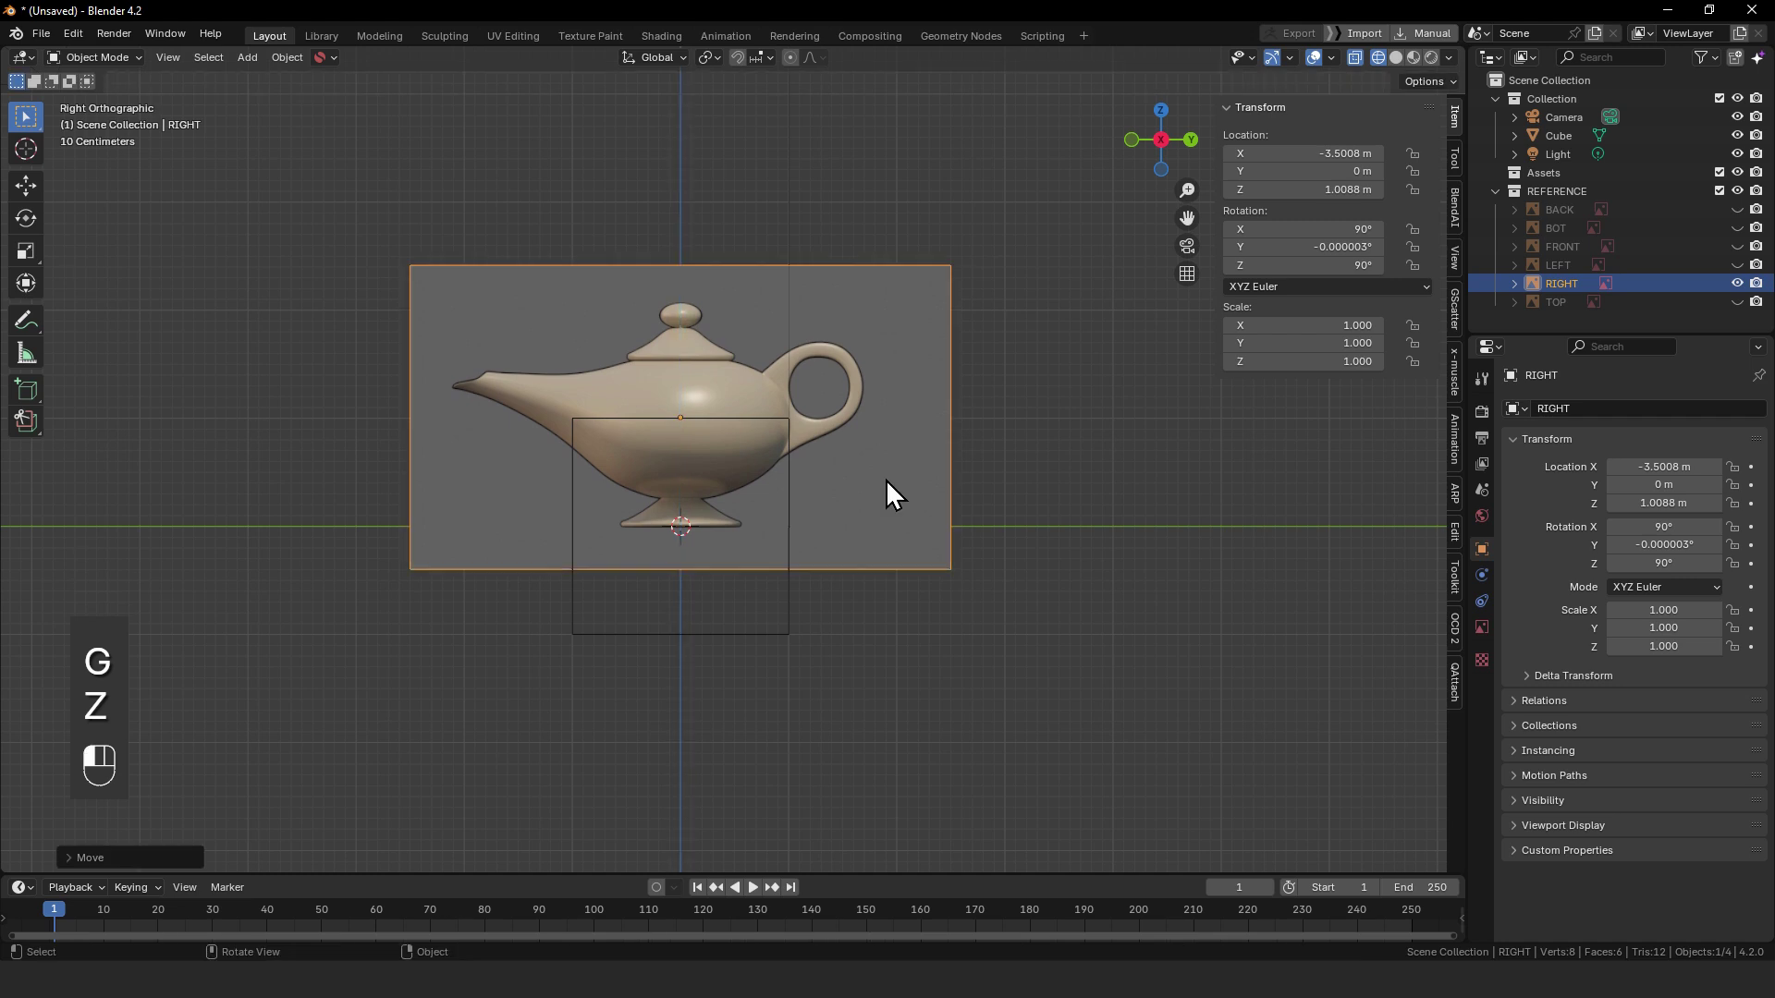
ctrl+alt+drag(781, 535, 806, 438)
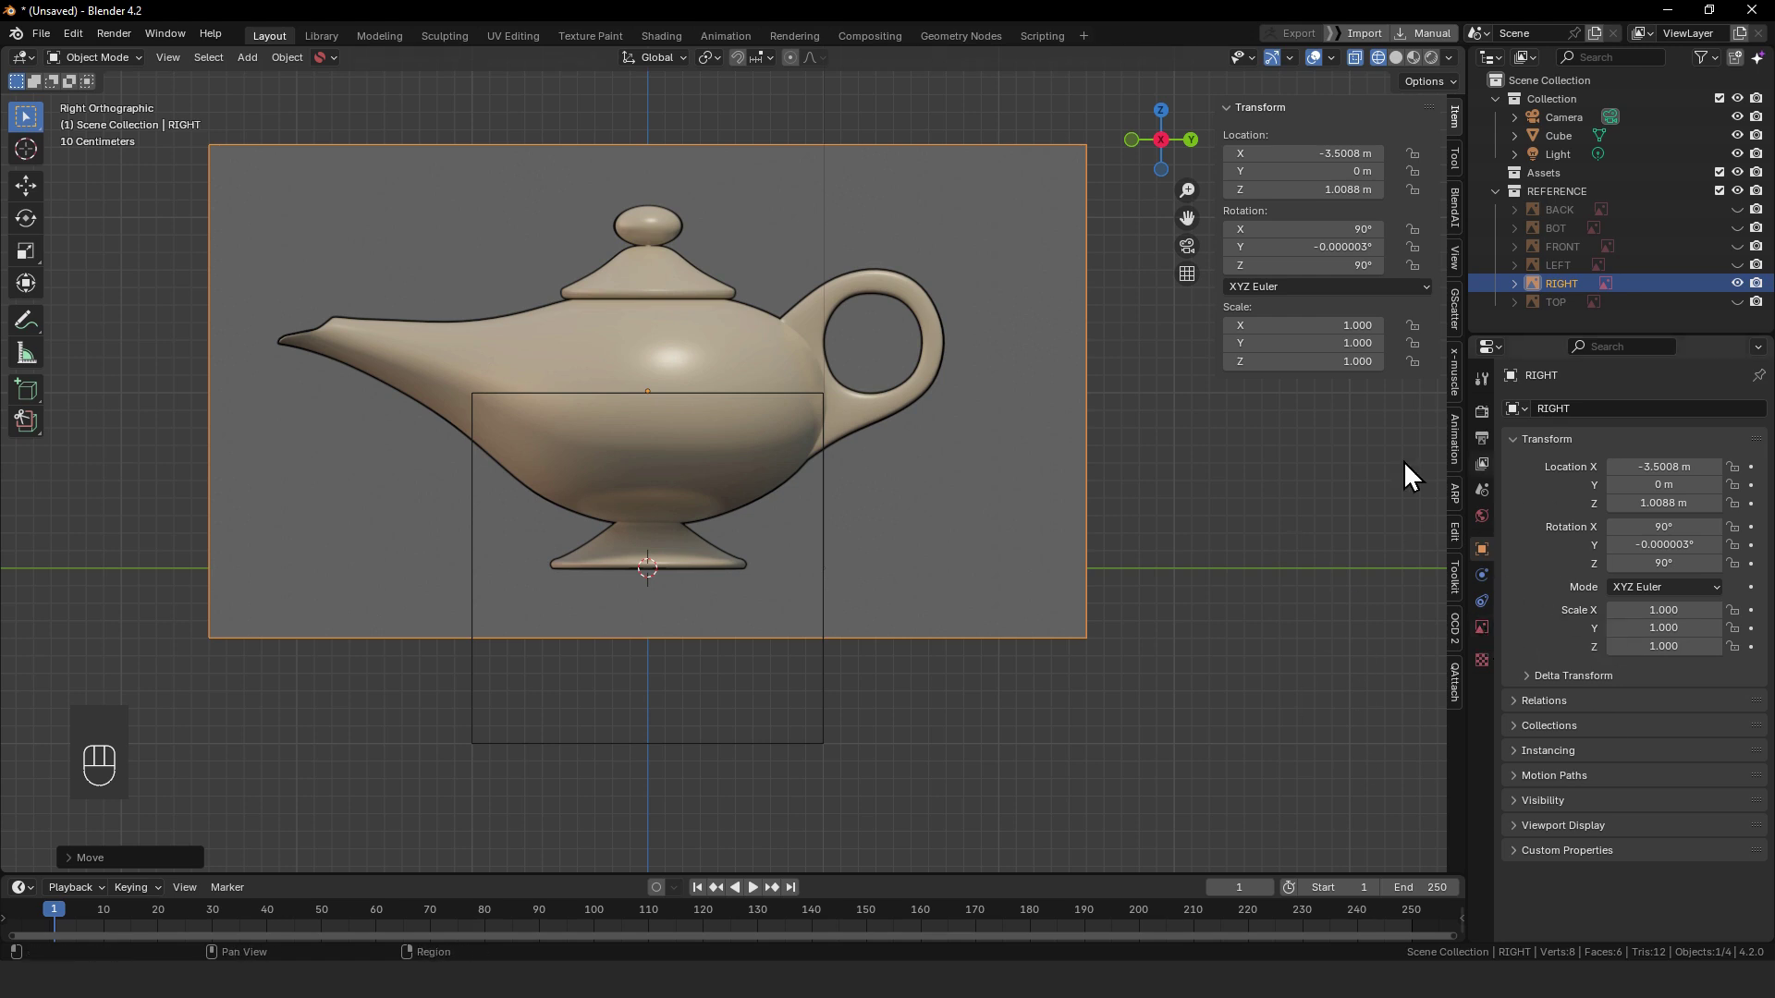
- Enable opacity for the RIGHT reference image and set it to 0.3
click(1481, 628)
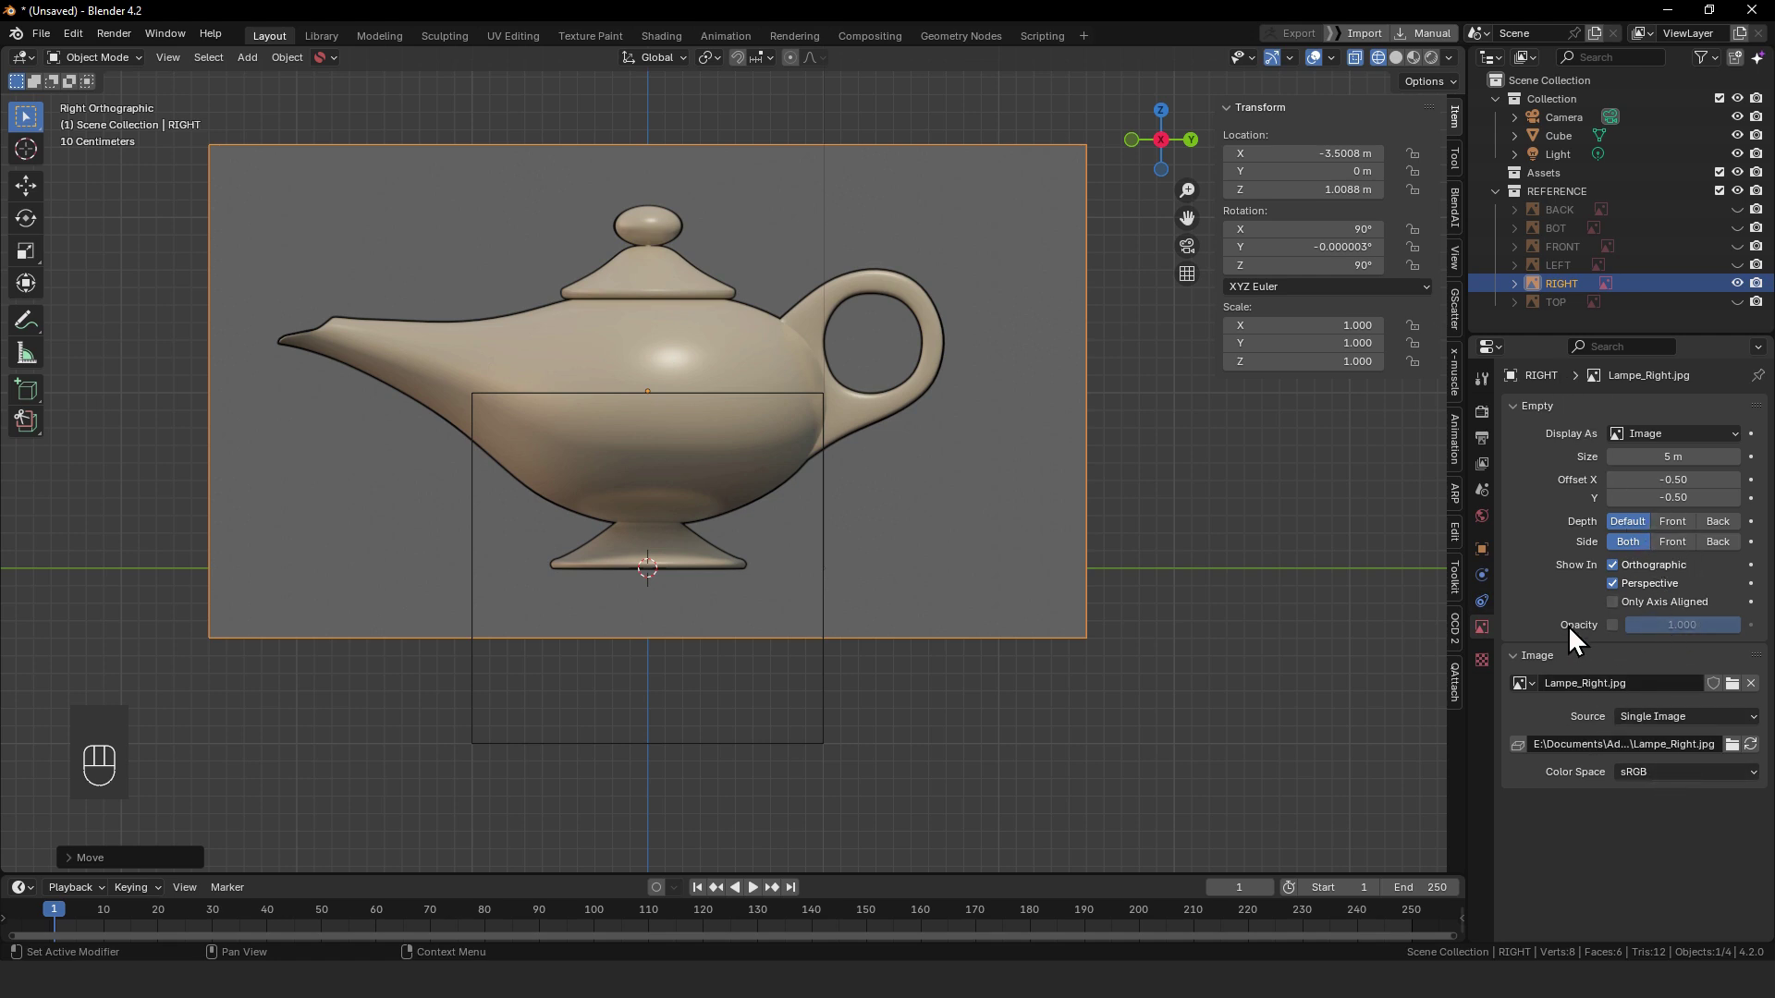
click(1612, 624)
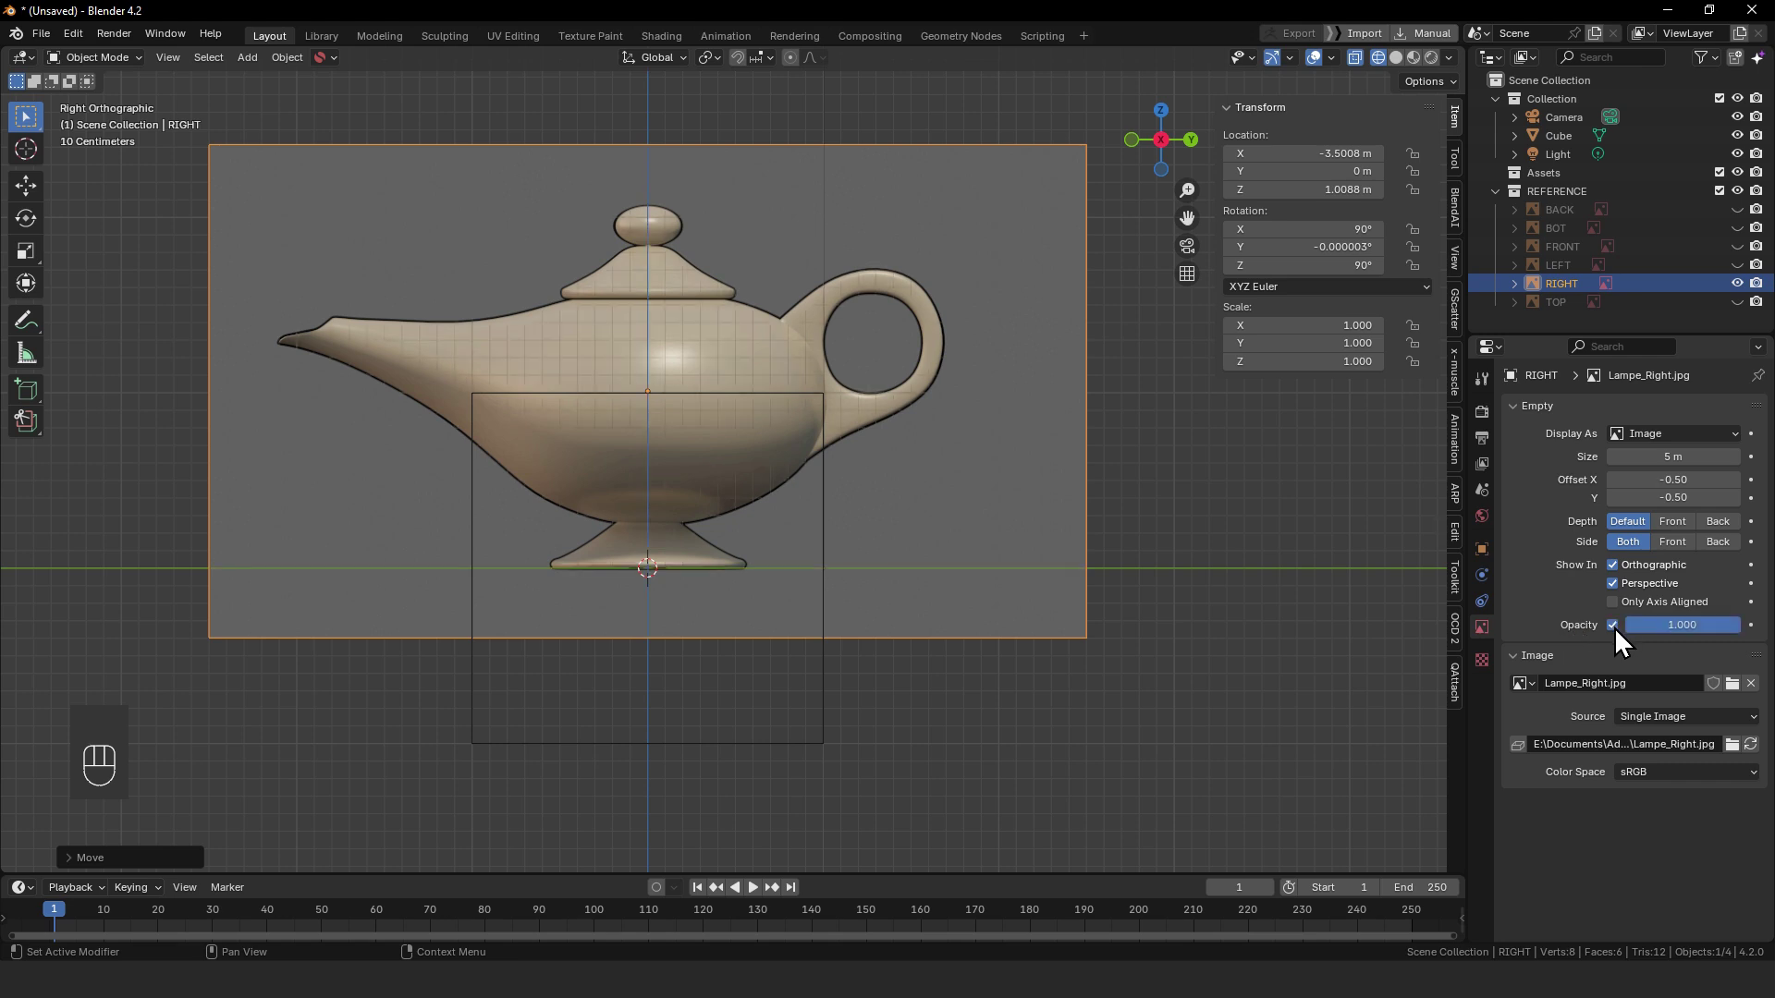
click(1670, 625)
text(.3)
key(Return)
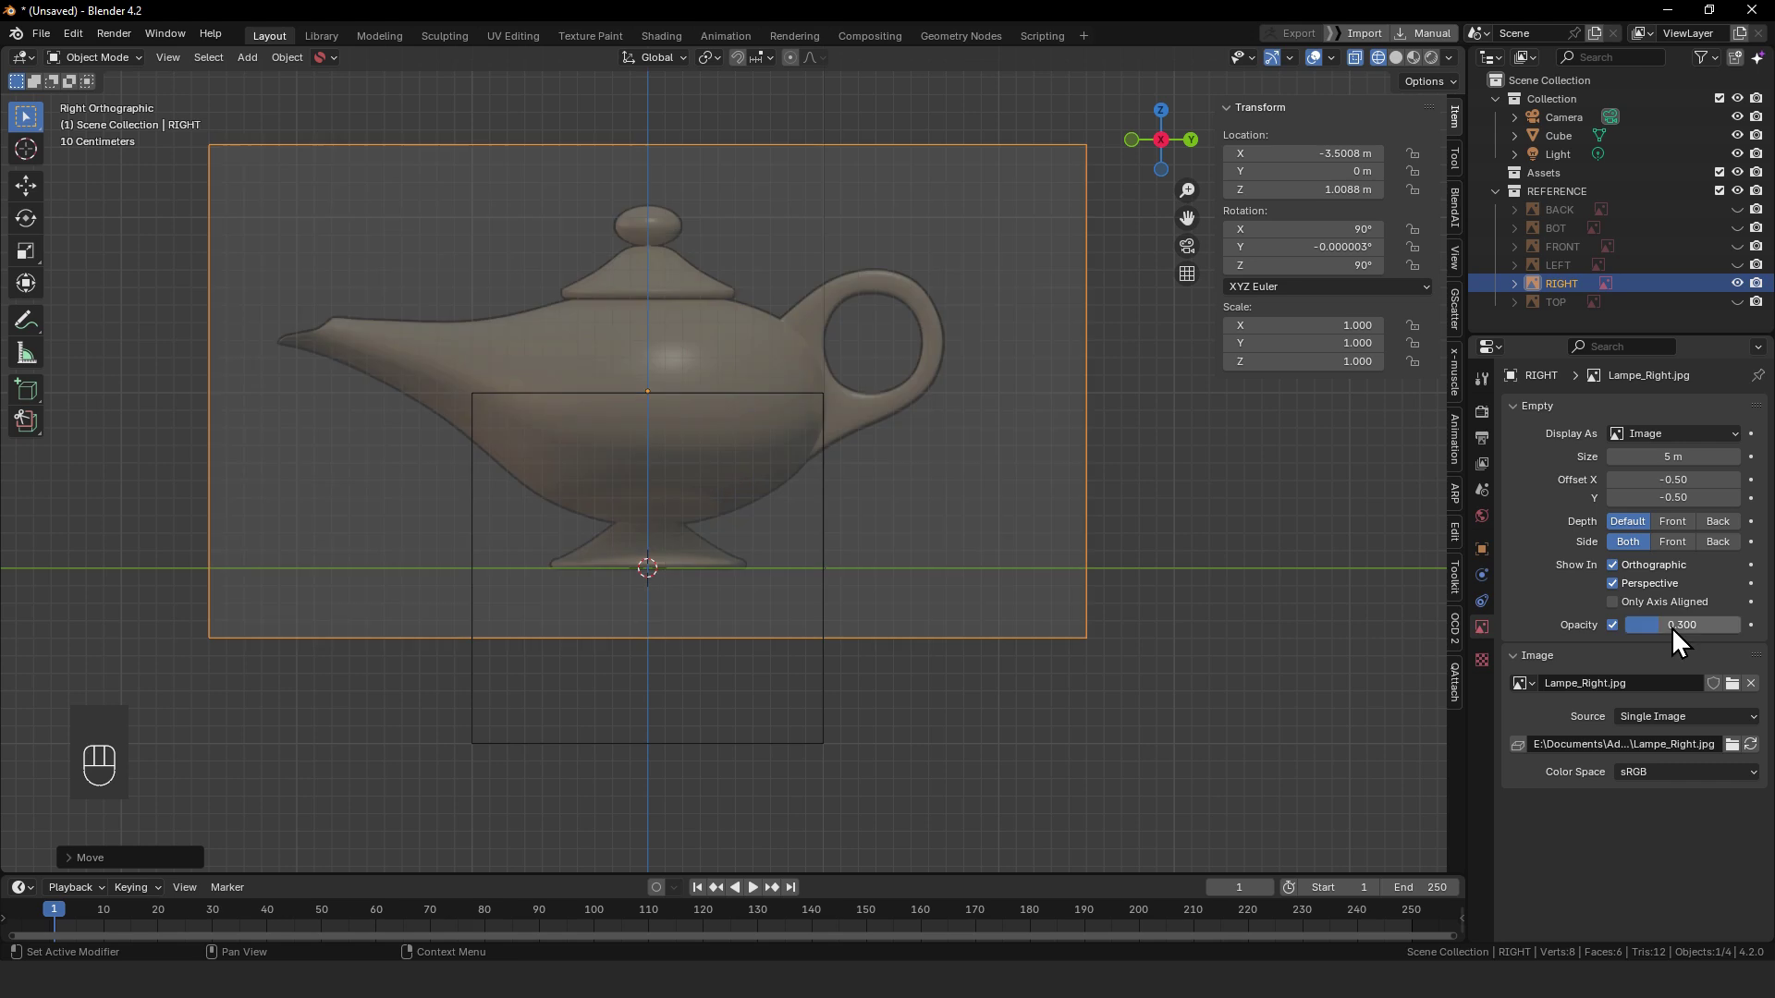
- Fine-tune the RIGHT image's height along the global Z axis to about 1.02 m, aligning the lamp's base with the ground line
alt+shift+drag(685, 614, 765, 566)
key(g)
key(z)
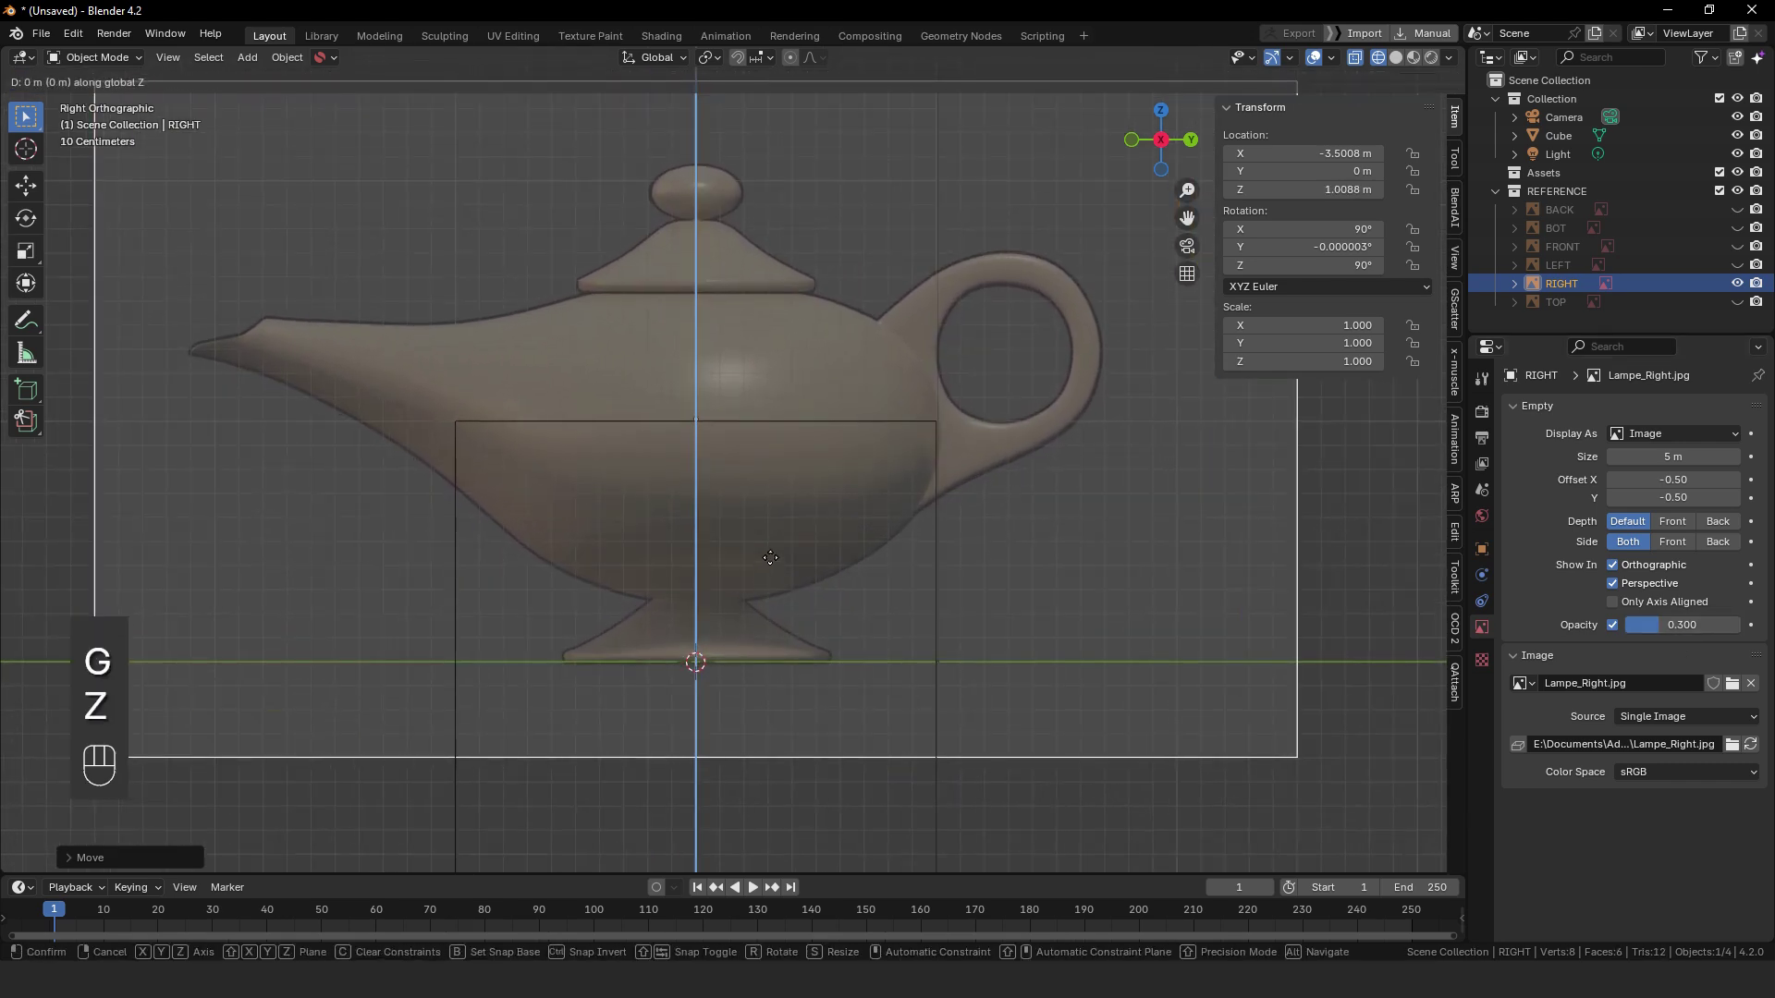
click(771, 560)
ctrl+alt+drag(850, 677, 897, 533)
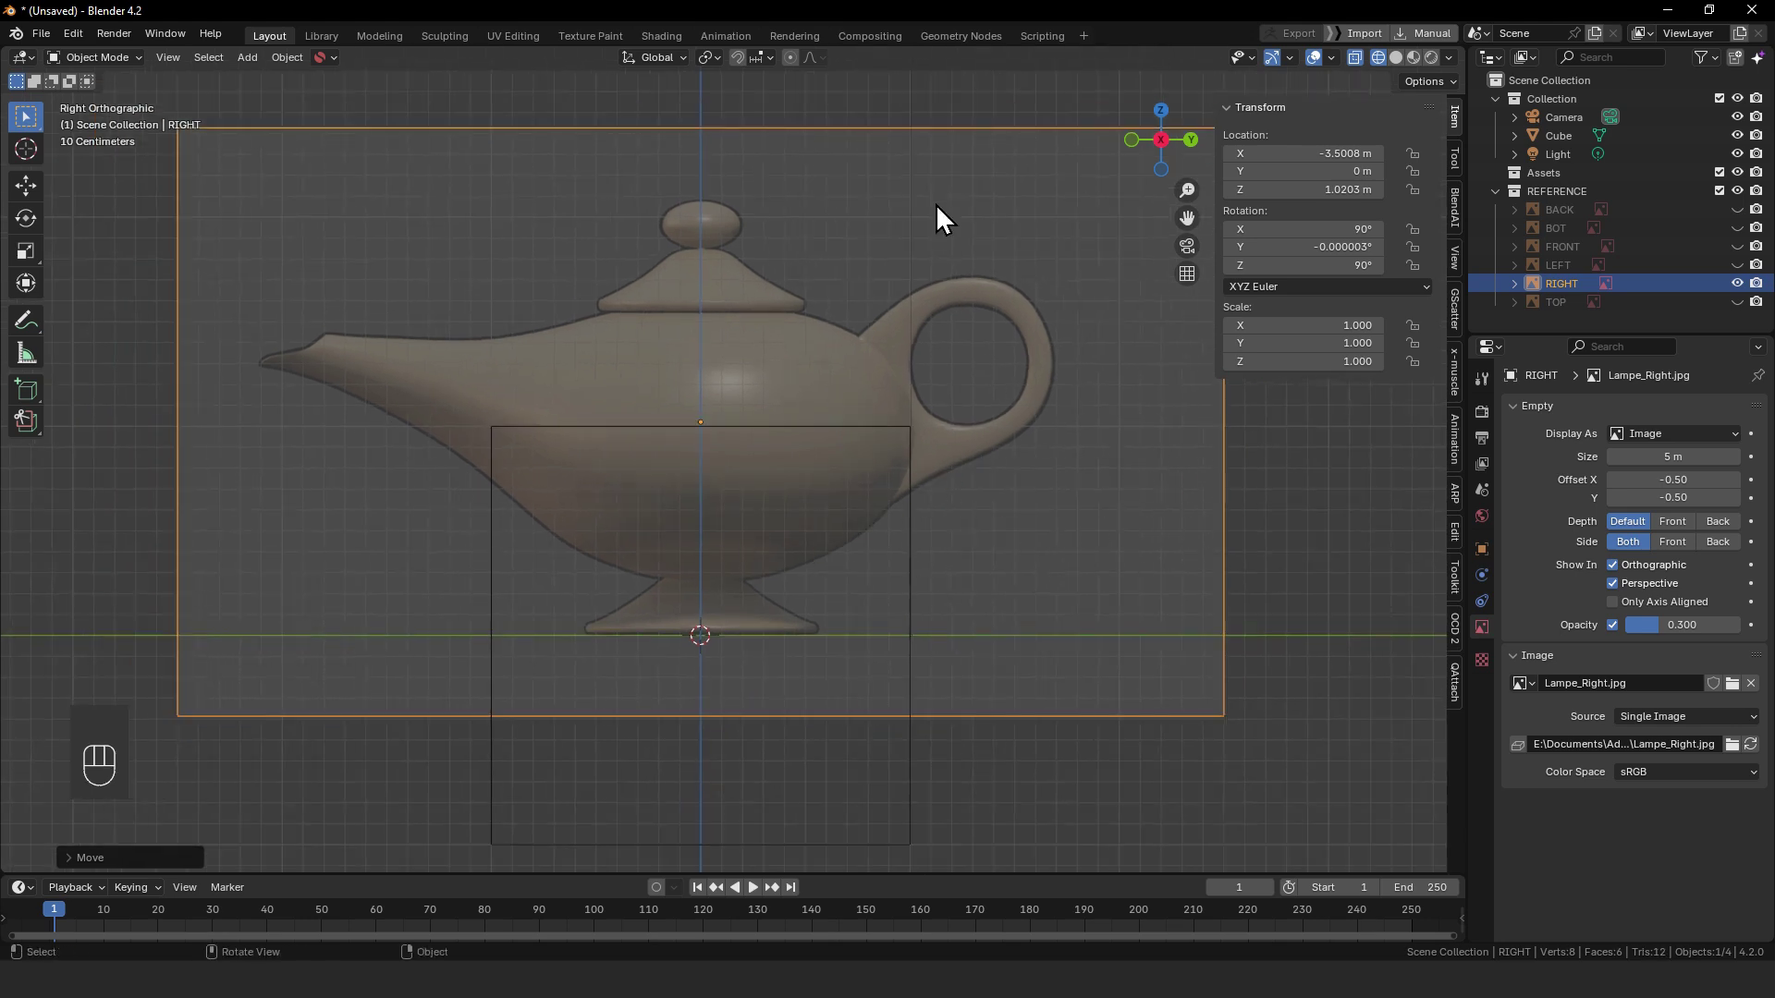
- Select the cube and enter Edit Mode on its mesh
click(912, 769)
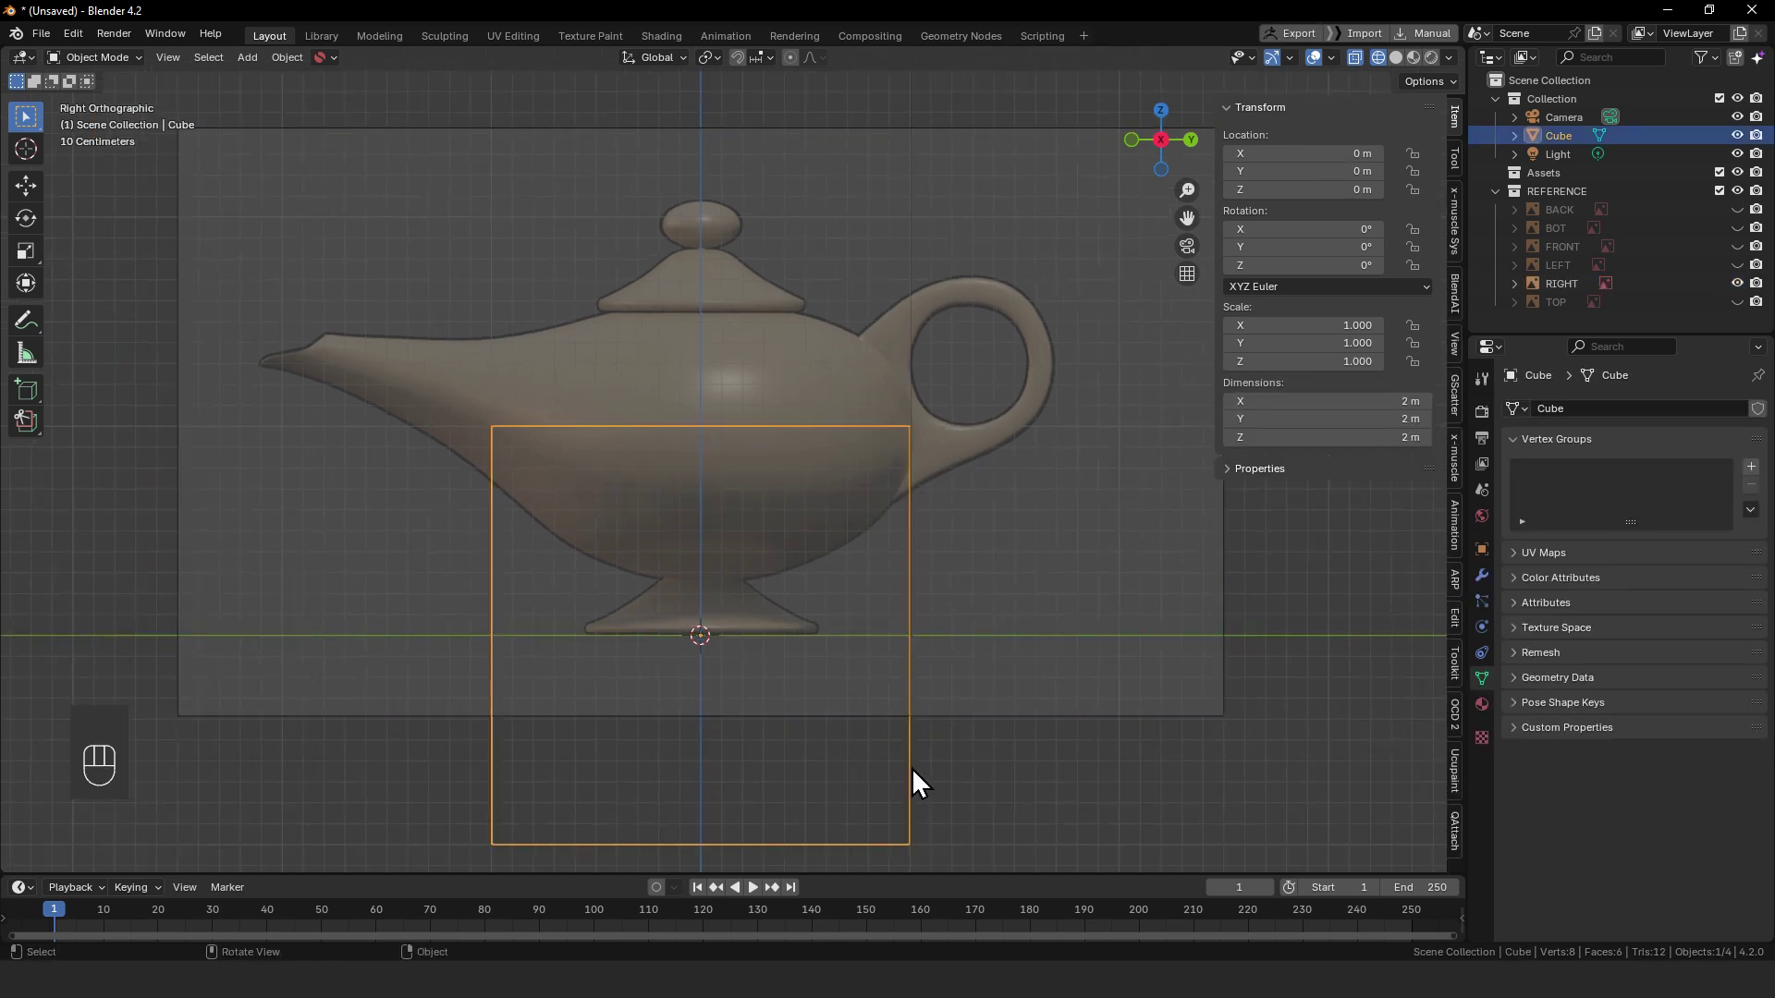
key(Tab)
key(g)
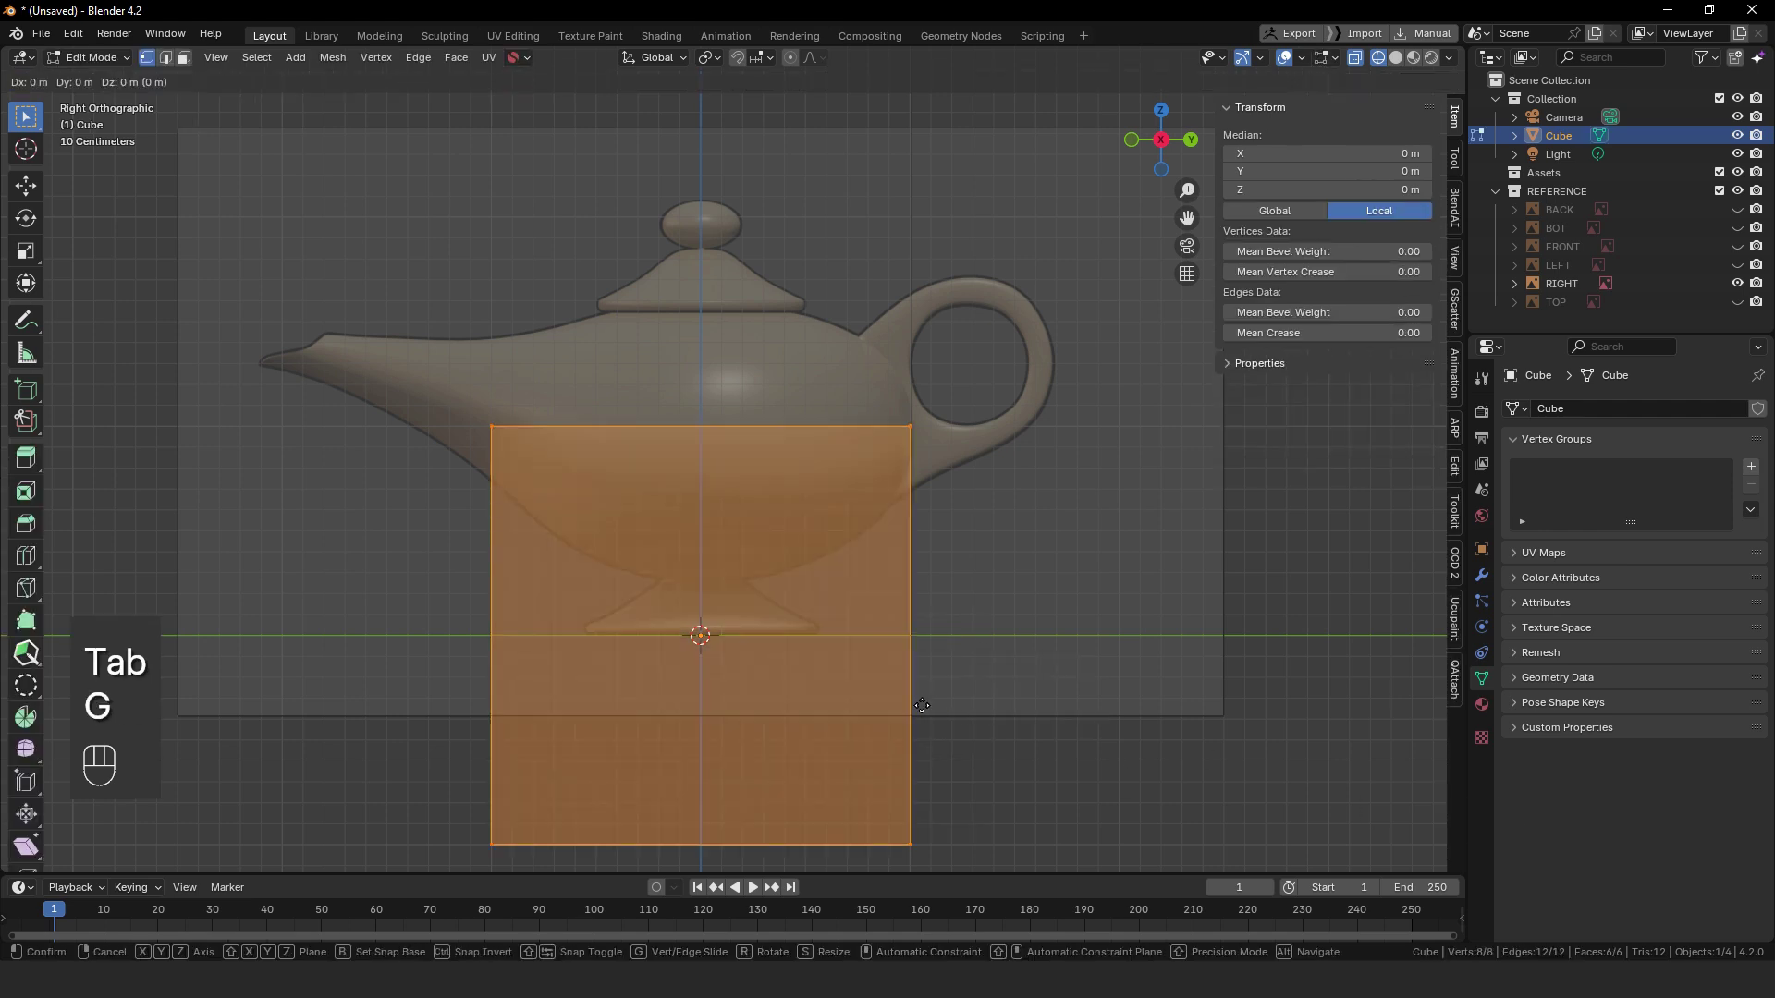
key(z)
right_click(944, 497)
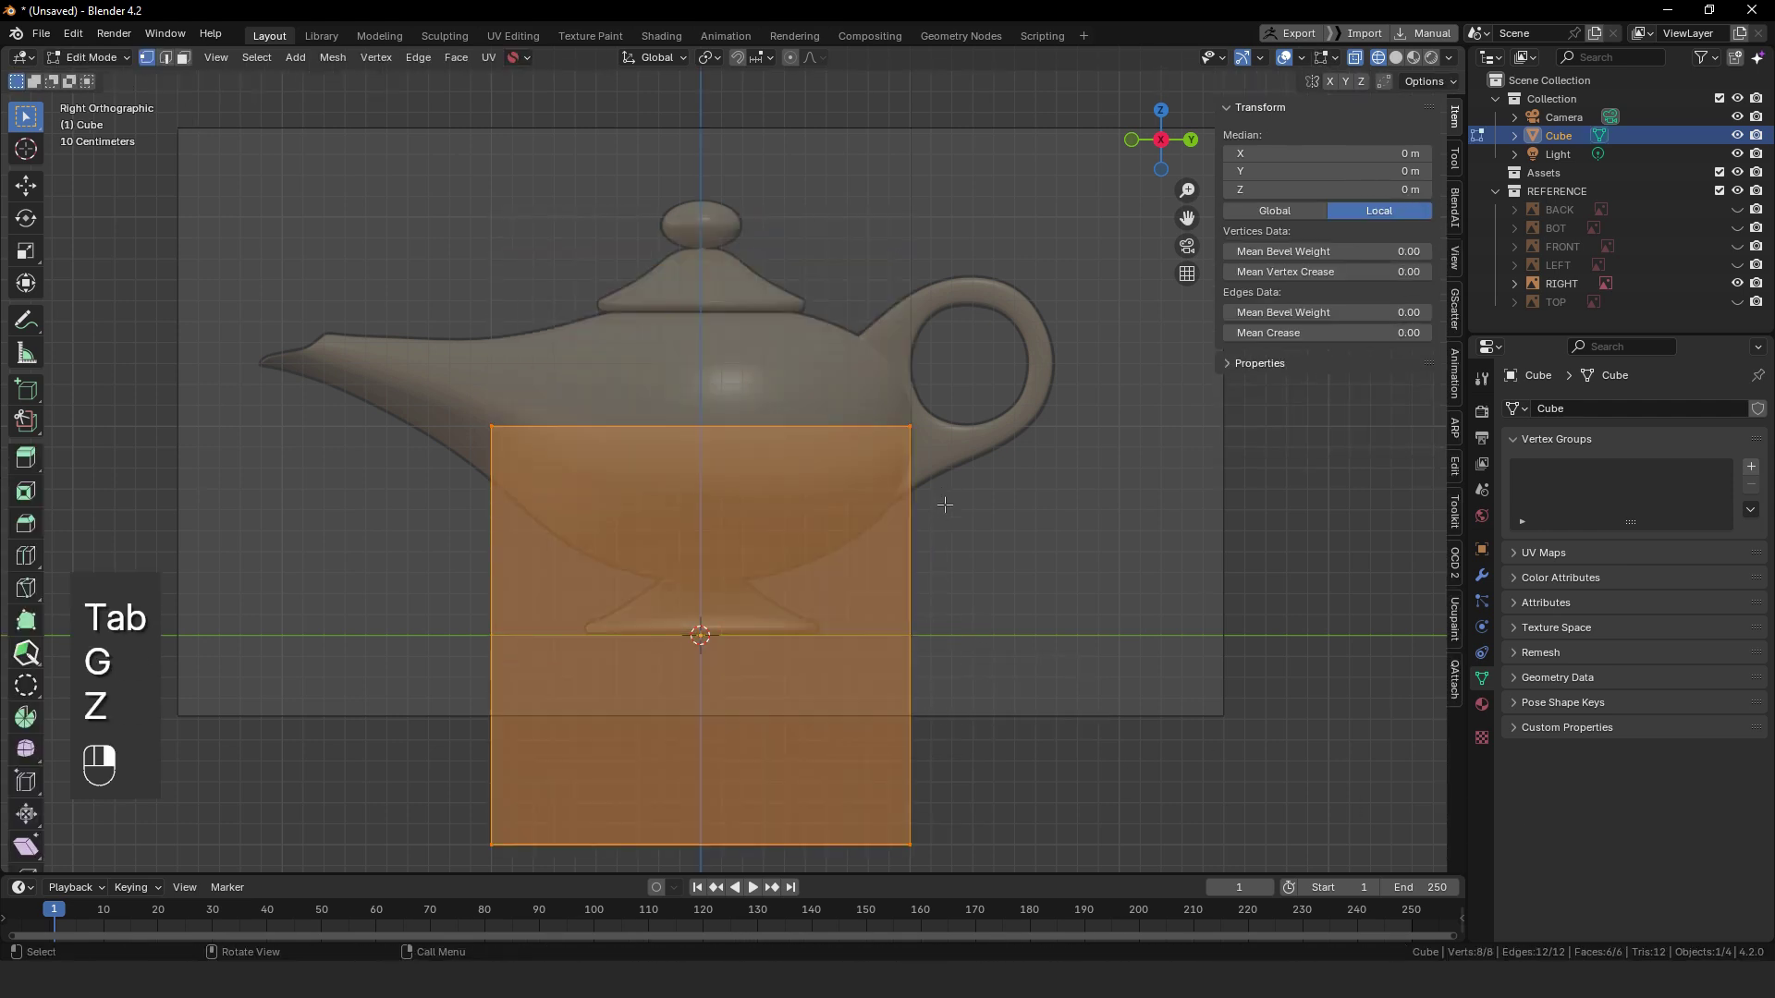
key(g)
key(z)
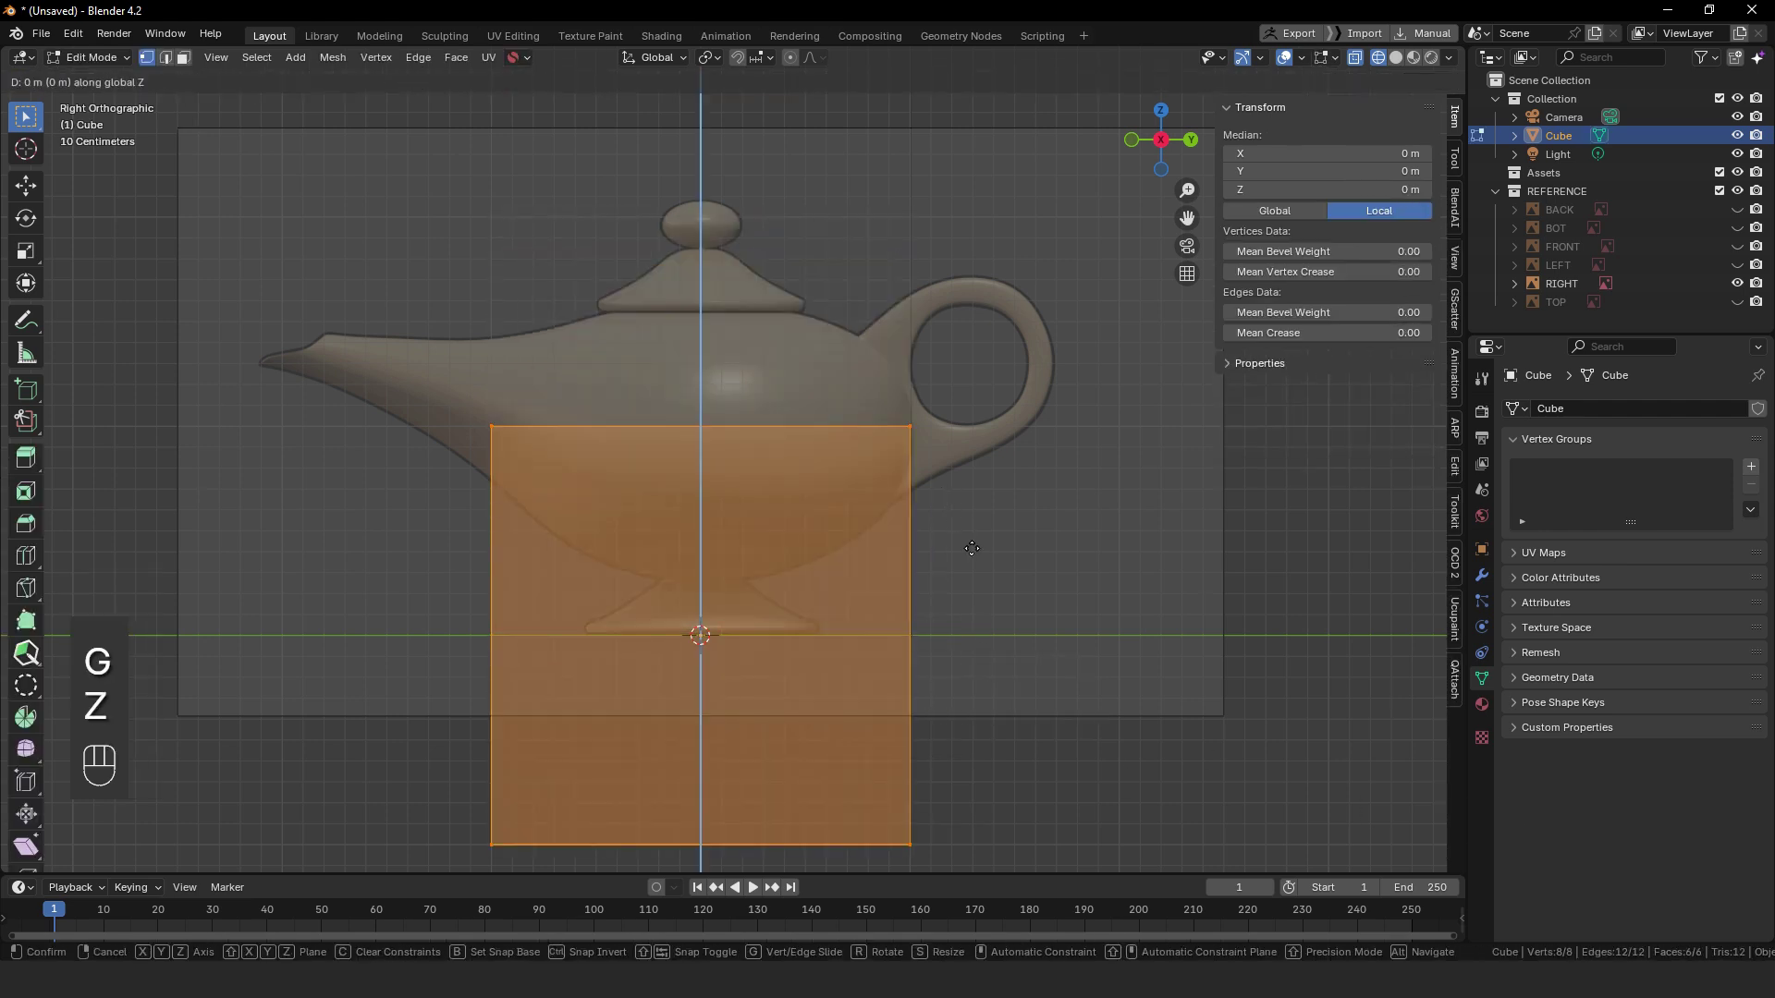
key(KP_2)
right_click(971, 548)
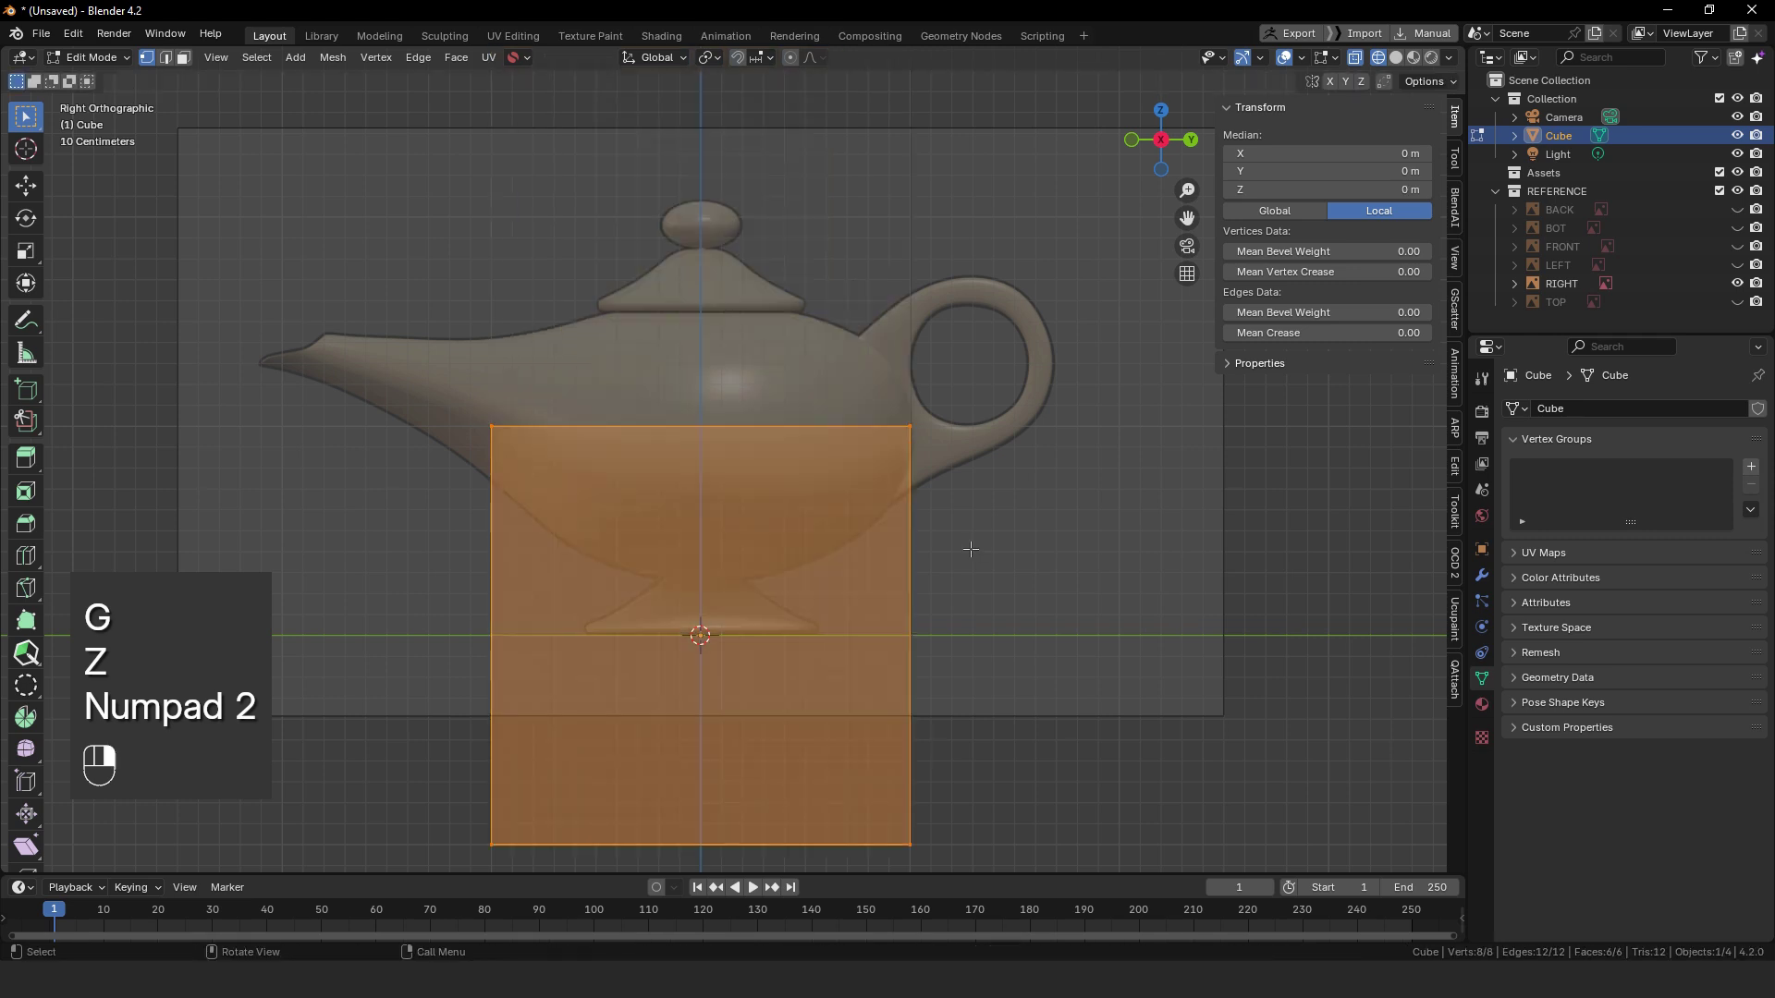
- Move the cube's entire mesh up 1 m along the global Z axis and return to Object Mode
key(g)
key(z)
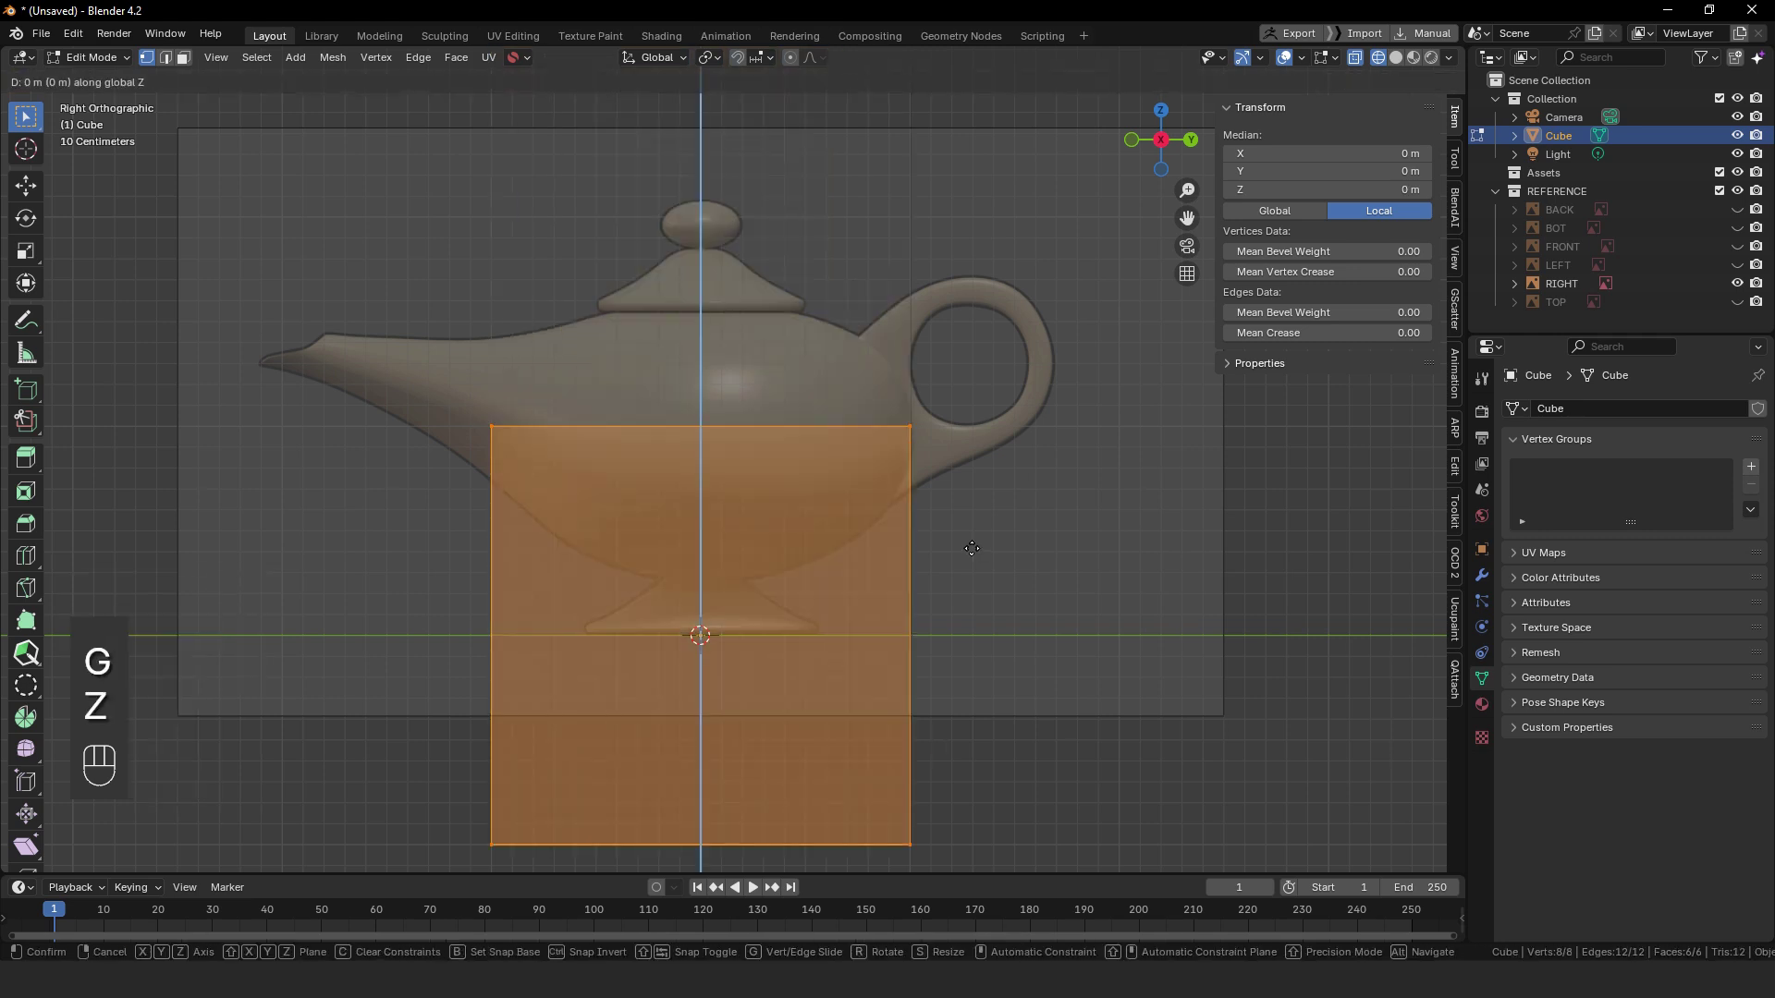
key(KP_1)
key(Return)
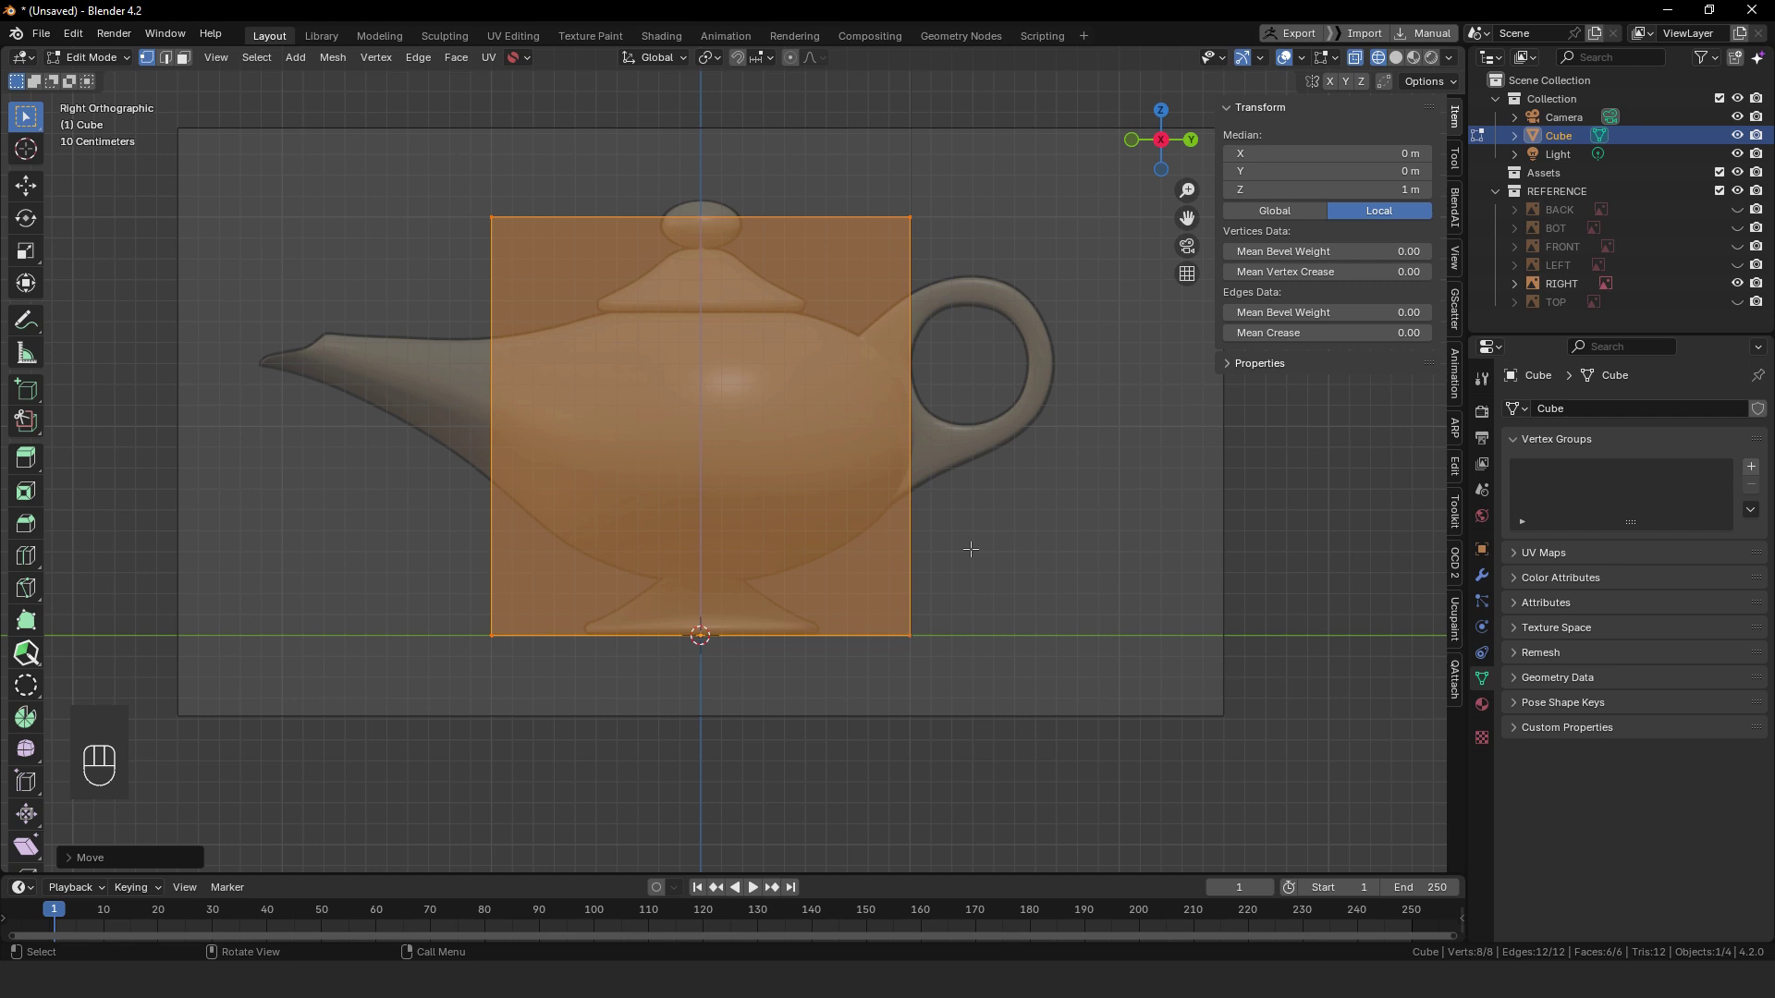
key(Tab)
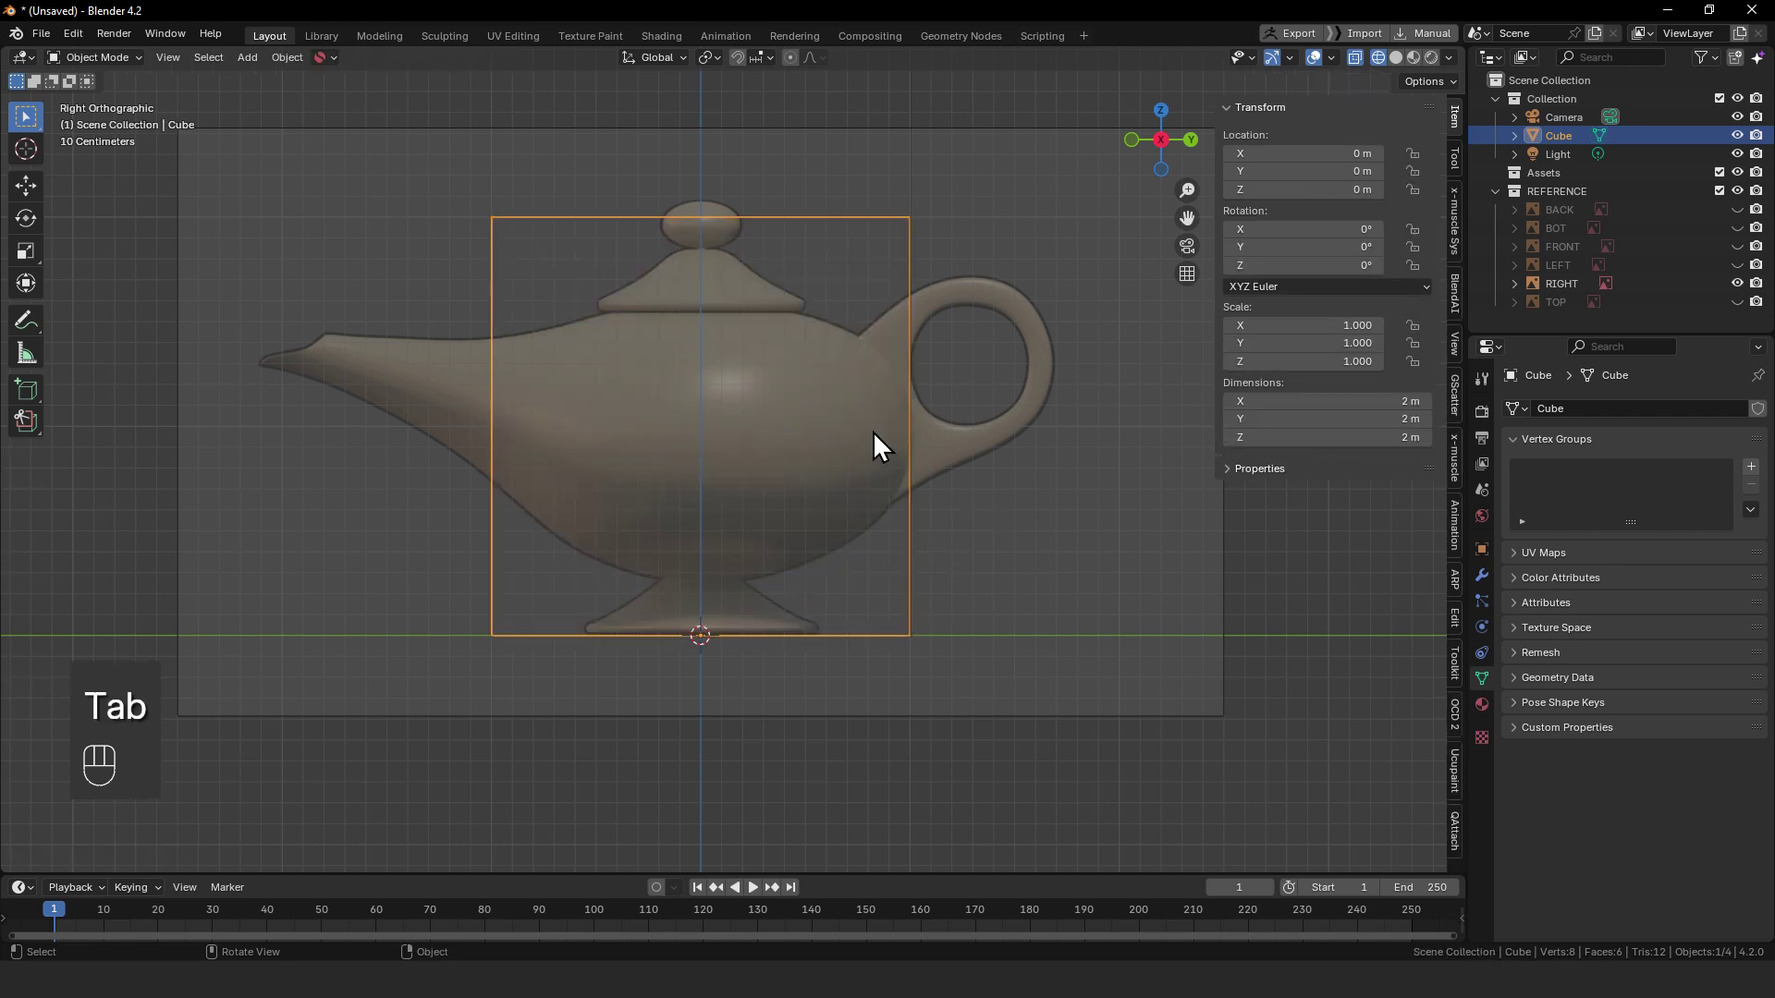
- Scale the cube down uniformly to about 0.25 m per side, near the lamp's foot
key(s)
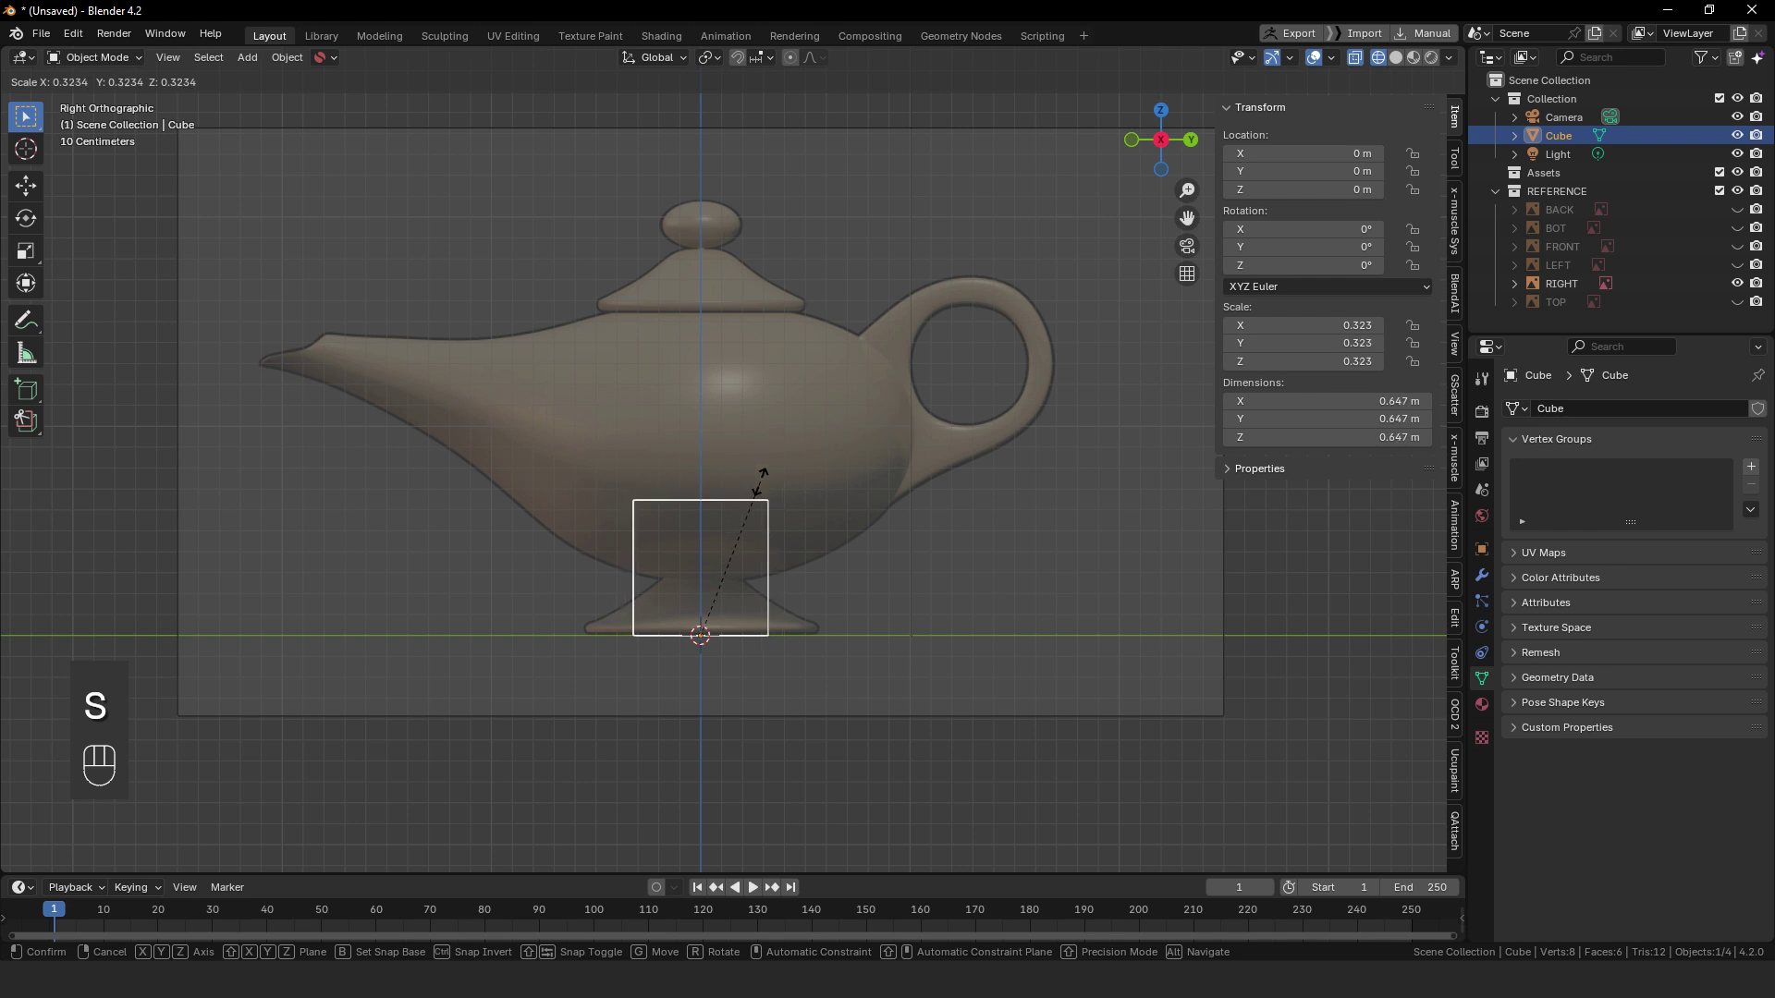
click(768, 499)
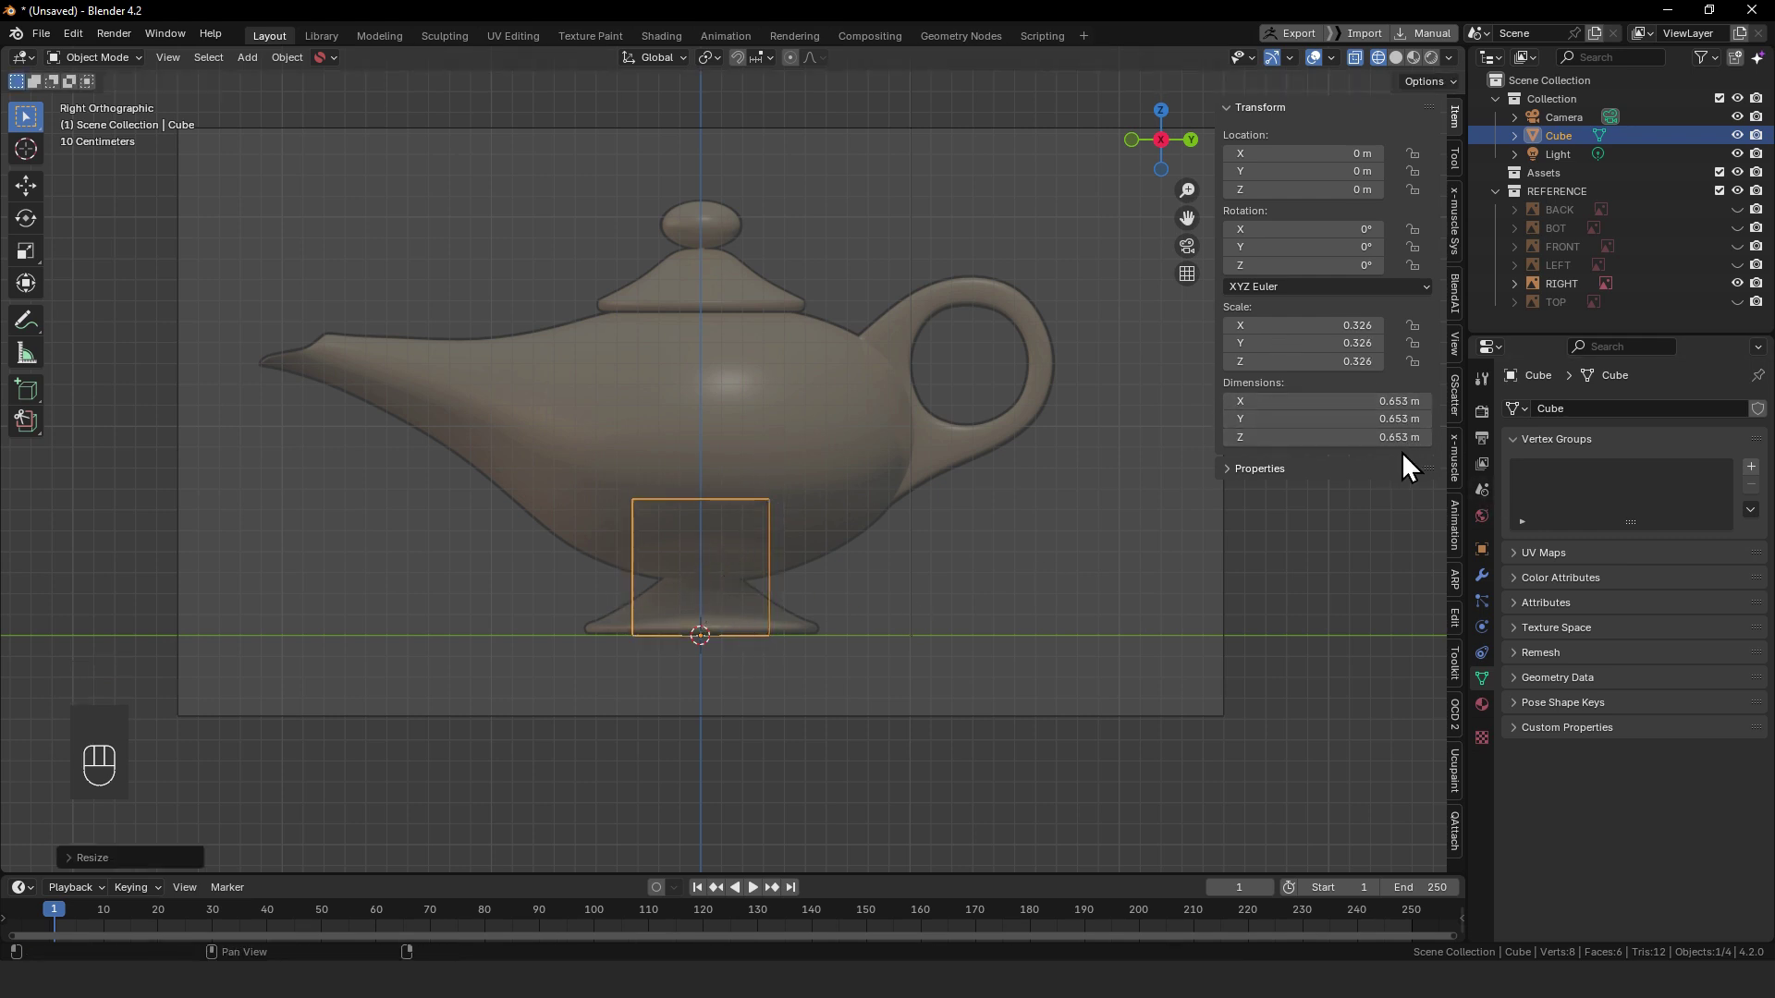
key(s)
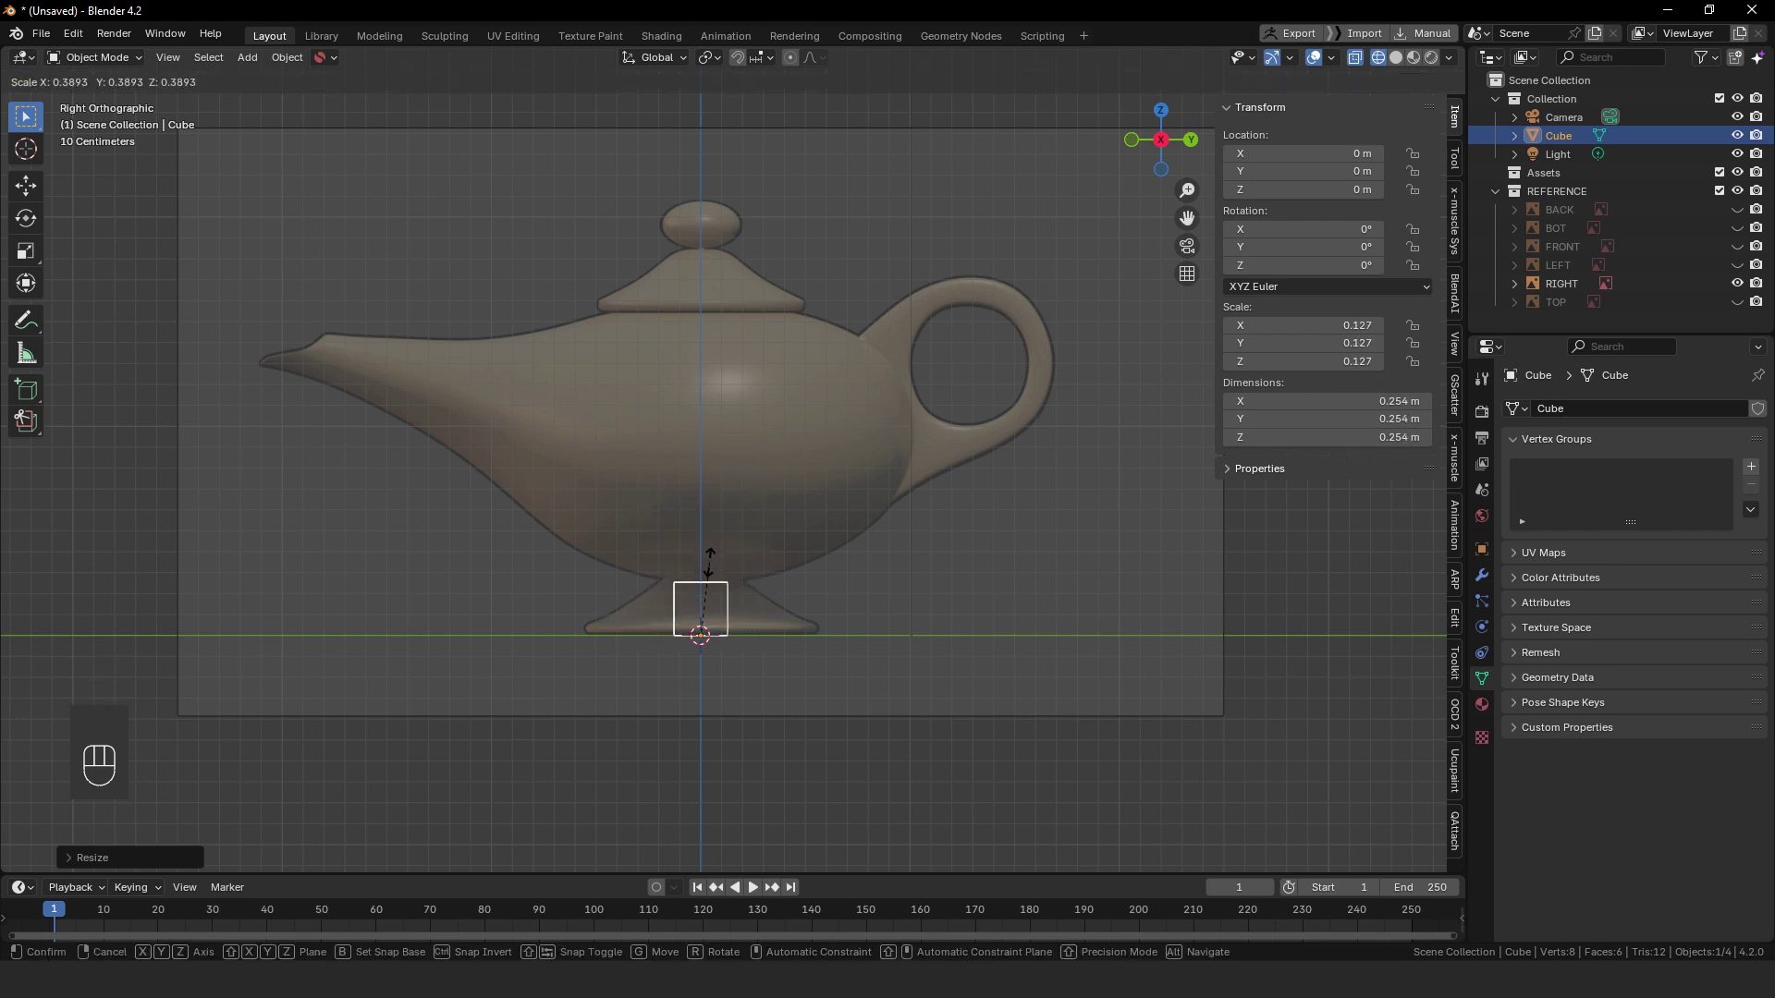
click(710, 564)
- Set the cube's X, Y and Z dimensions to 0.25 m each
click(1369, 438)
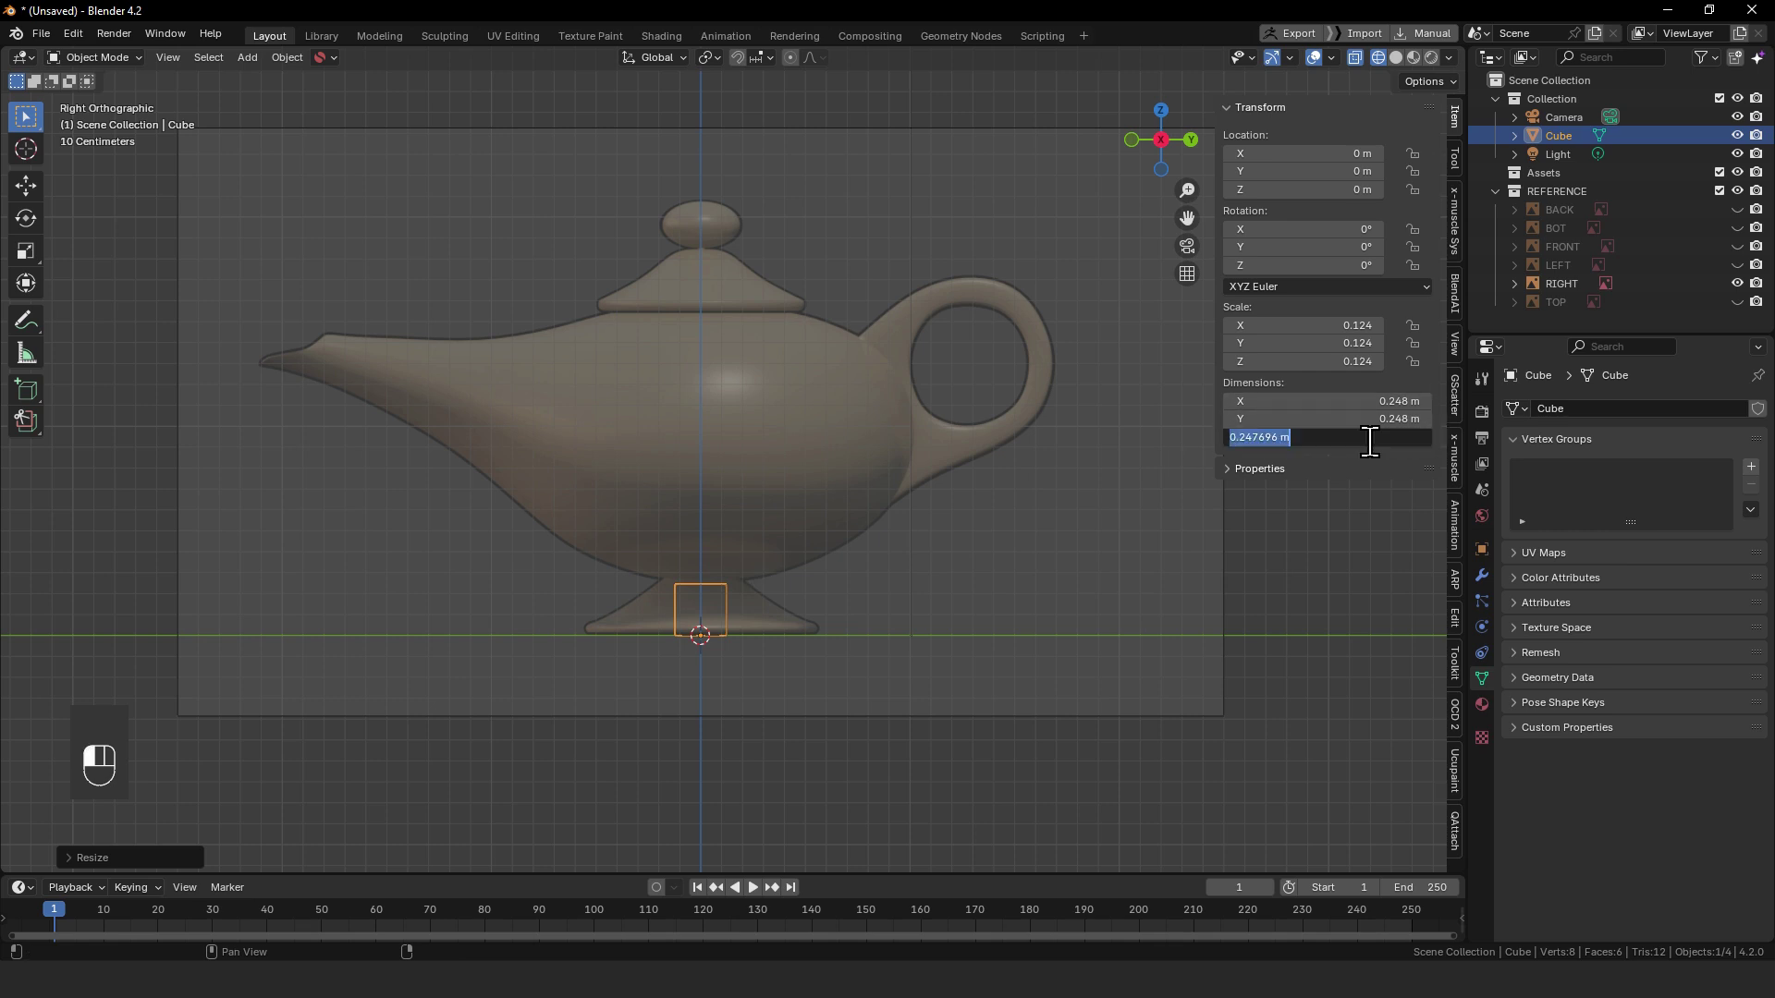
key(BackSpace)
key(Return)
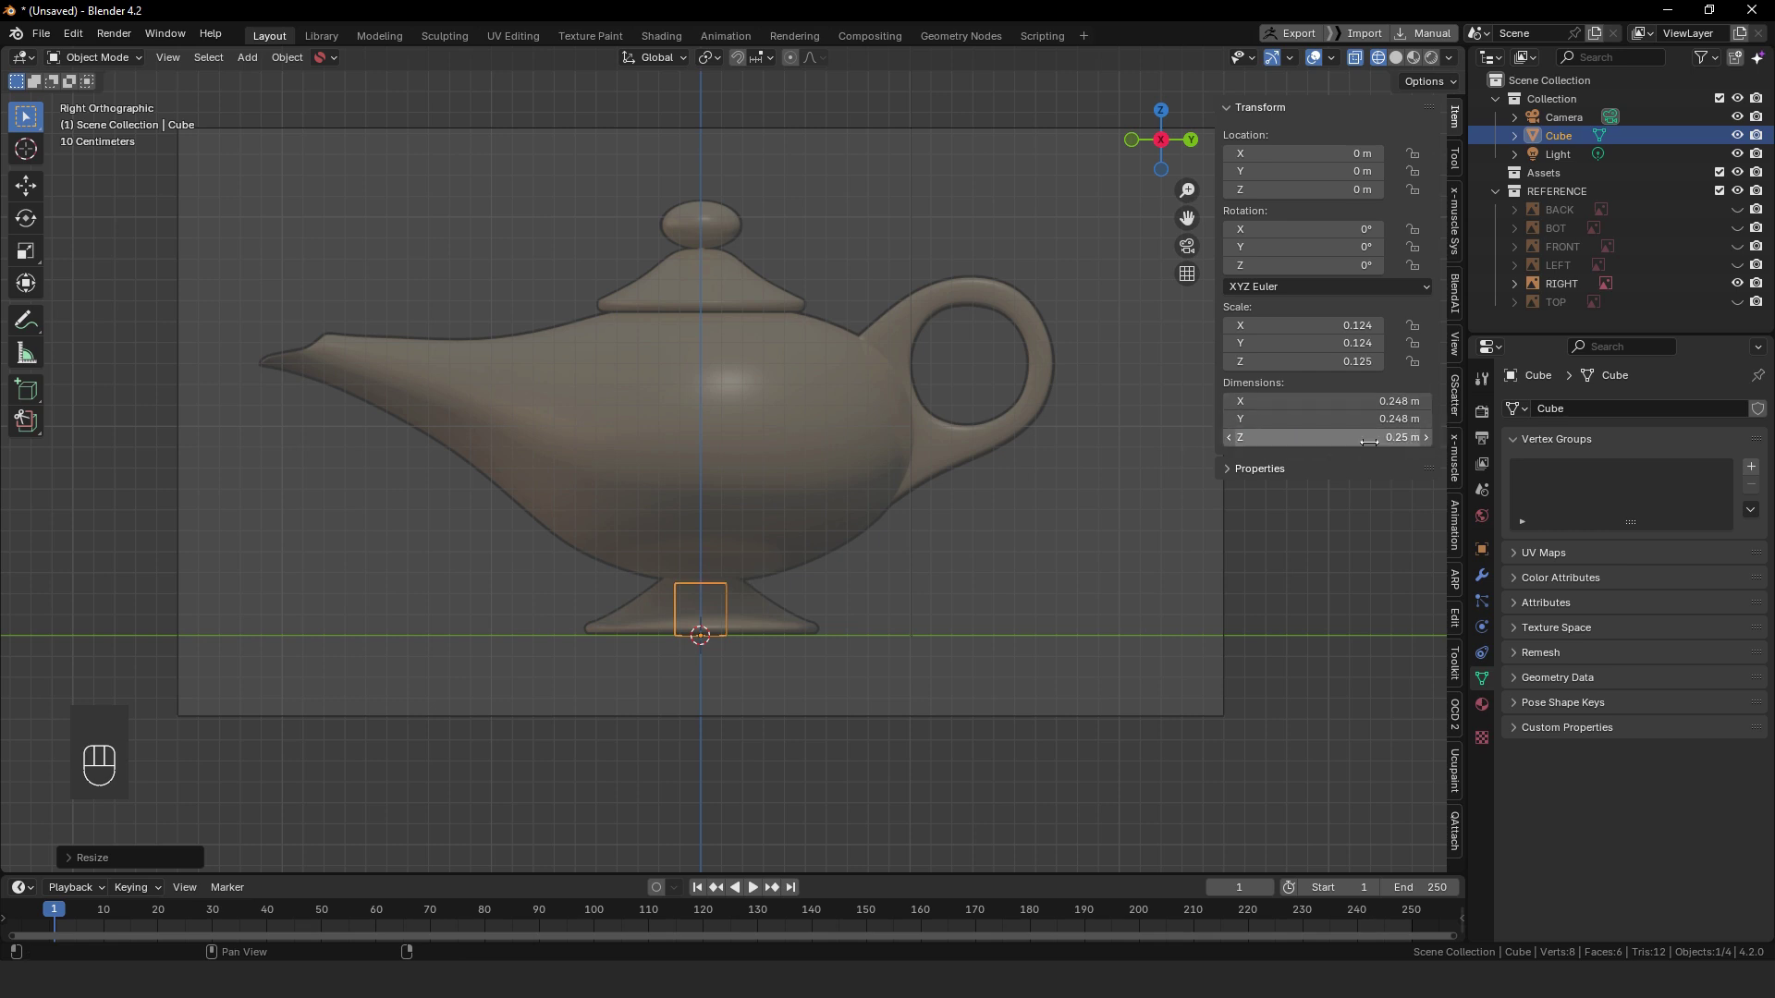
click(1327, 417)
key(BackSpace)
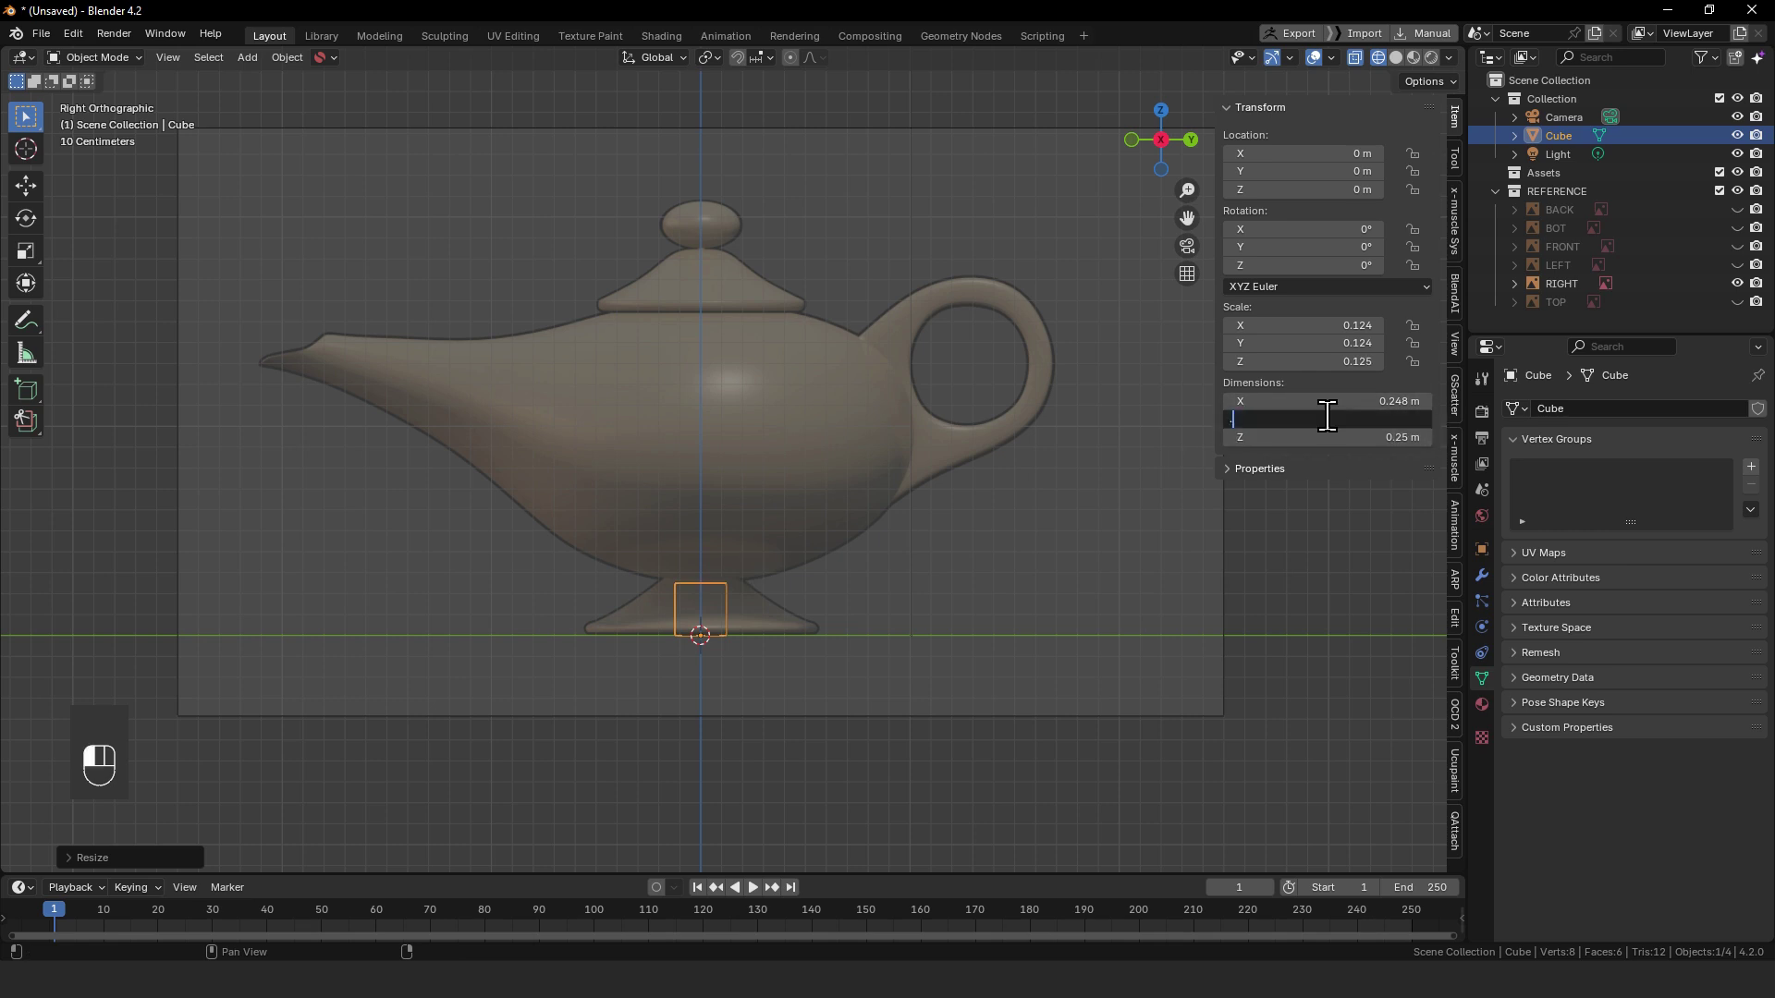
text(.25)
key(Return)
click(1334, 400)
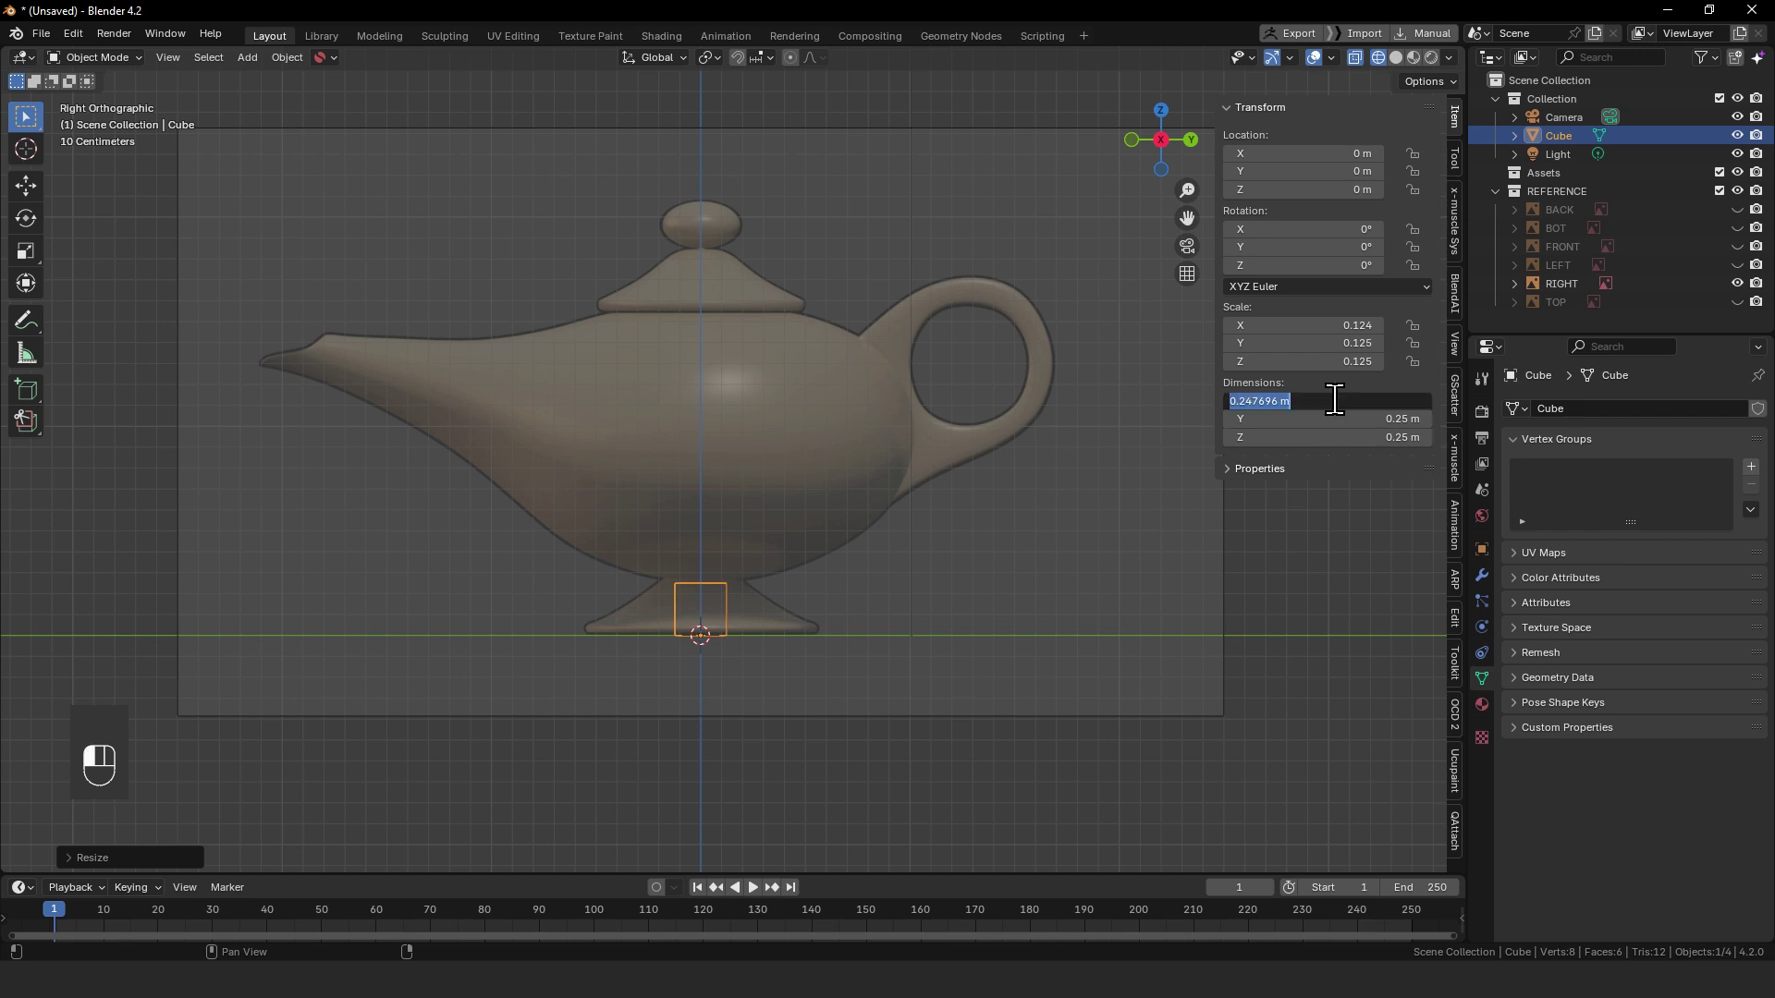
key(BackSpace)
text(.25)
key(Return)
- Select the RIGHT reference image and set the transform pivot point to 3D Cursor
click(1224, 495)
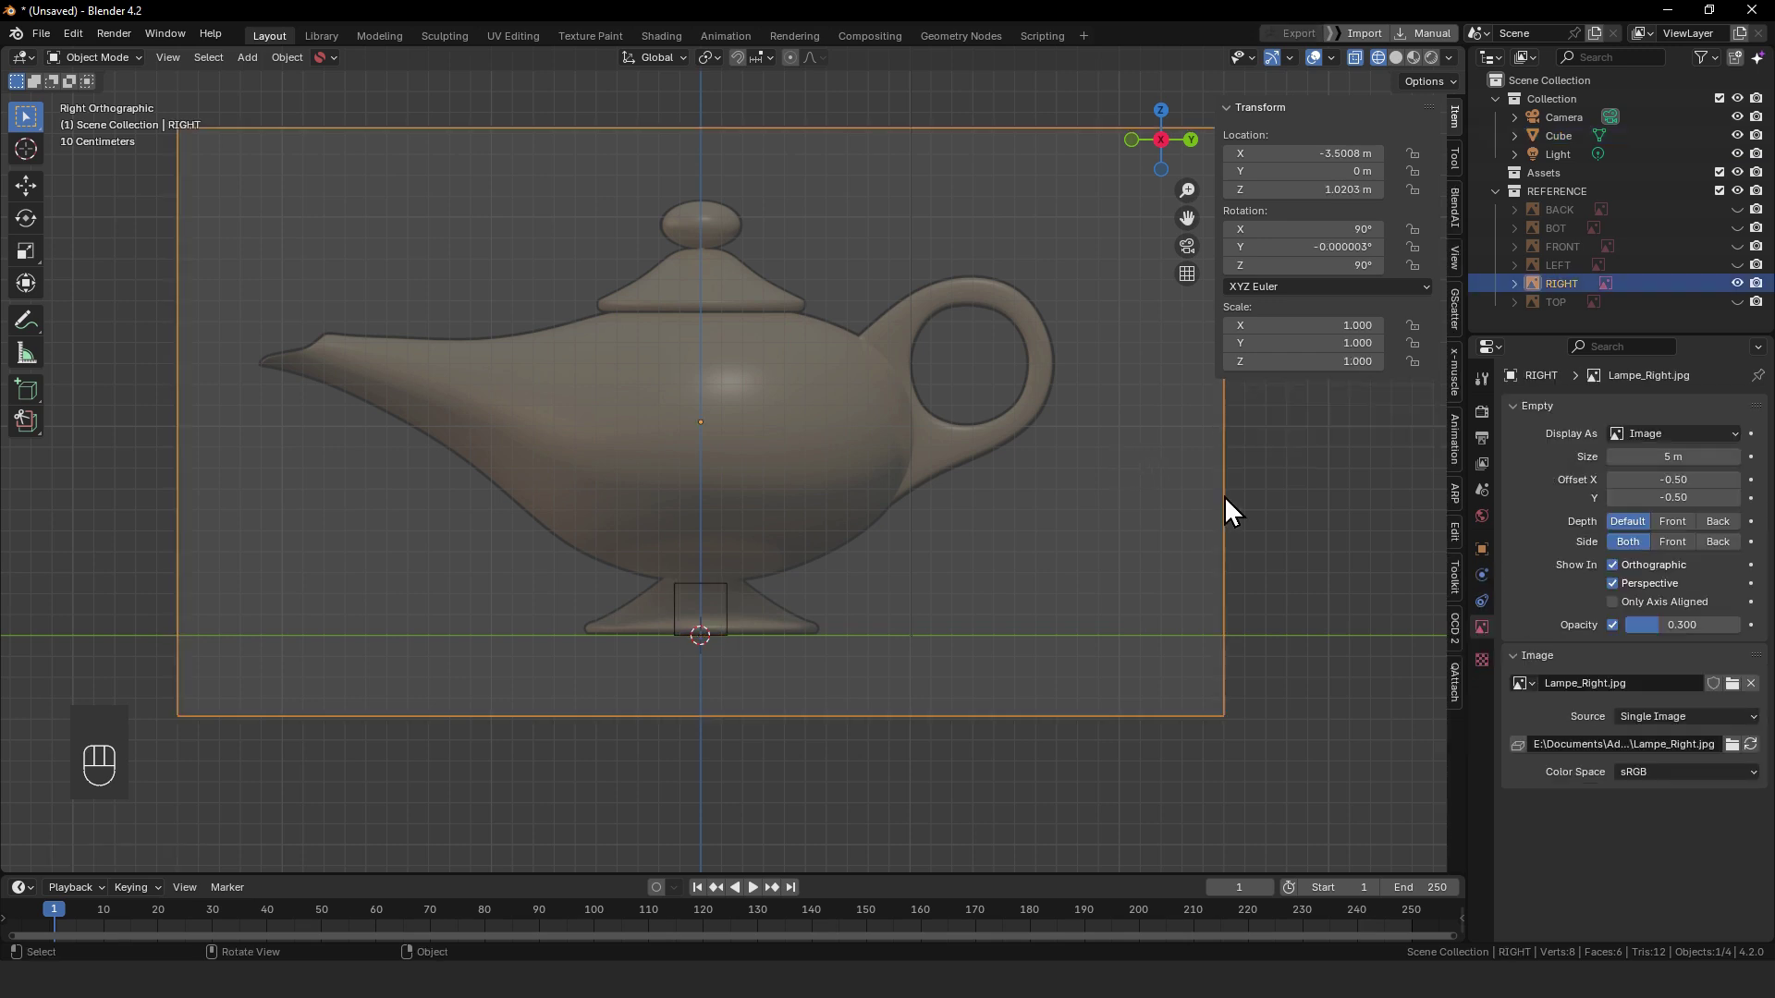
key(s)
right_click(1202, 528)
shift+middle_drag(858, 675, 862, 665)
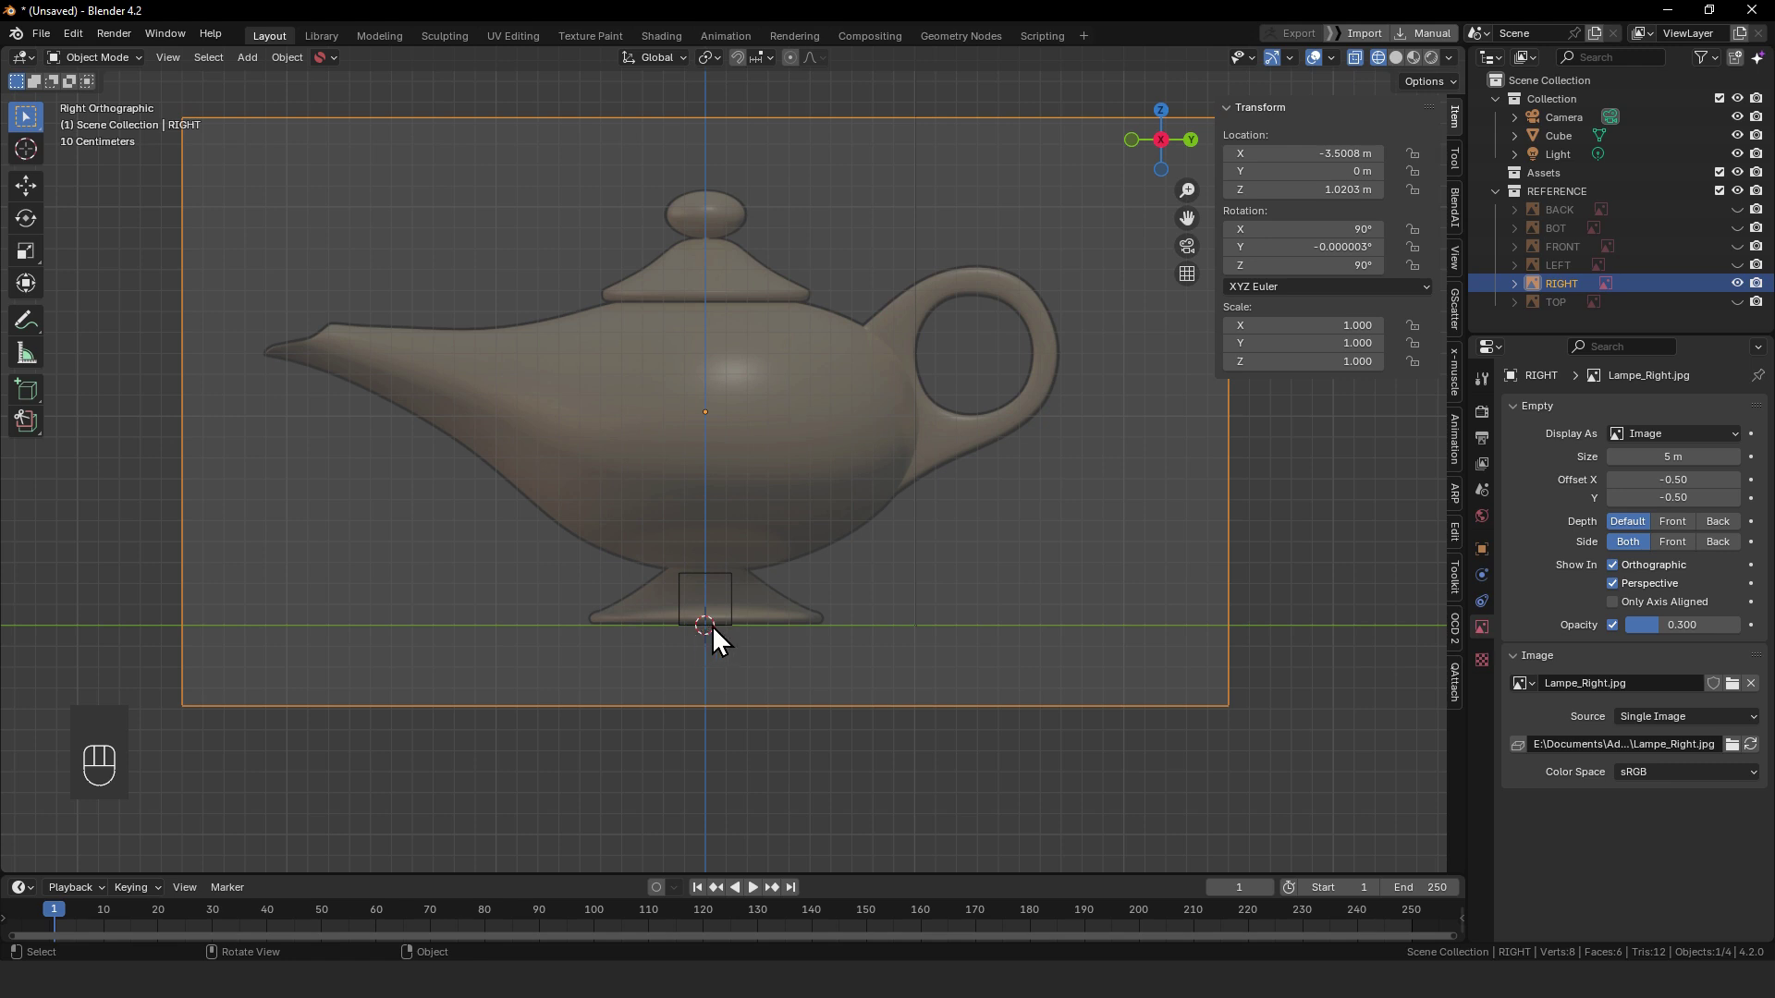
scroll(712, 627, down, 2)
mouse_move(708, 630)
alt+middle_down()
mouse_move(887, 523)
mouse_move(856, 559)
mouse_move(941, 555)
mouse_move(773, 553)
mouse_move(704, 649)
alt+middle_up()
key(KP_1)
key(KP_3)
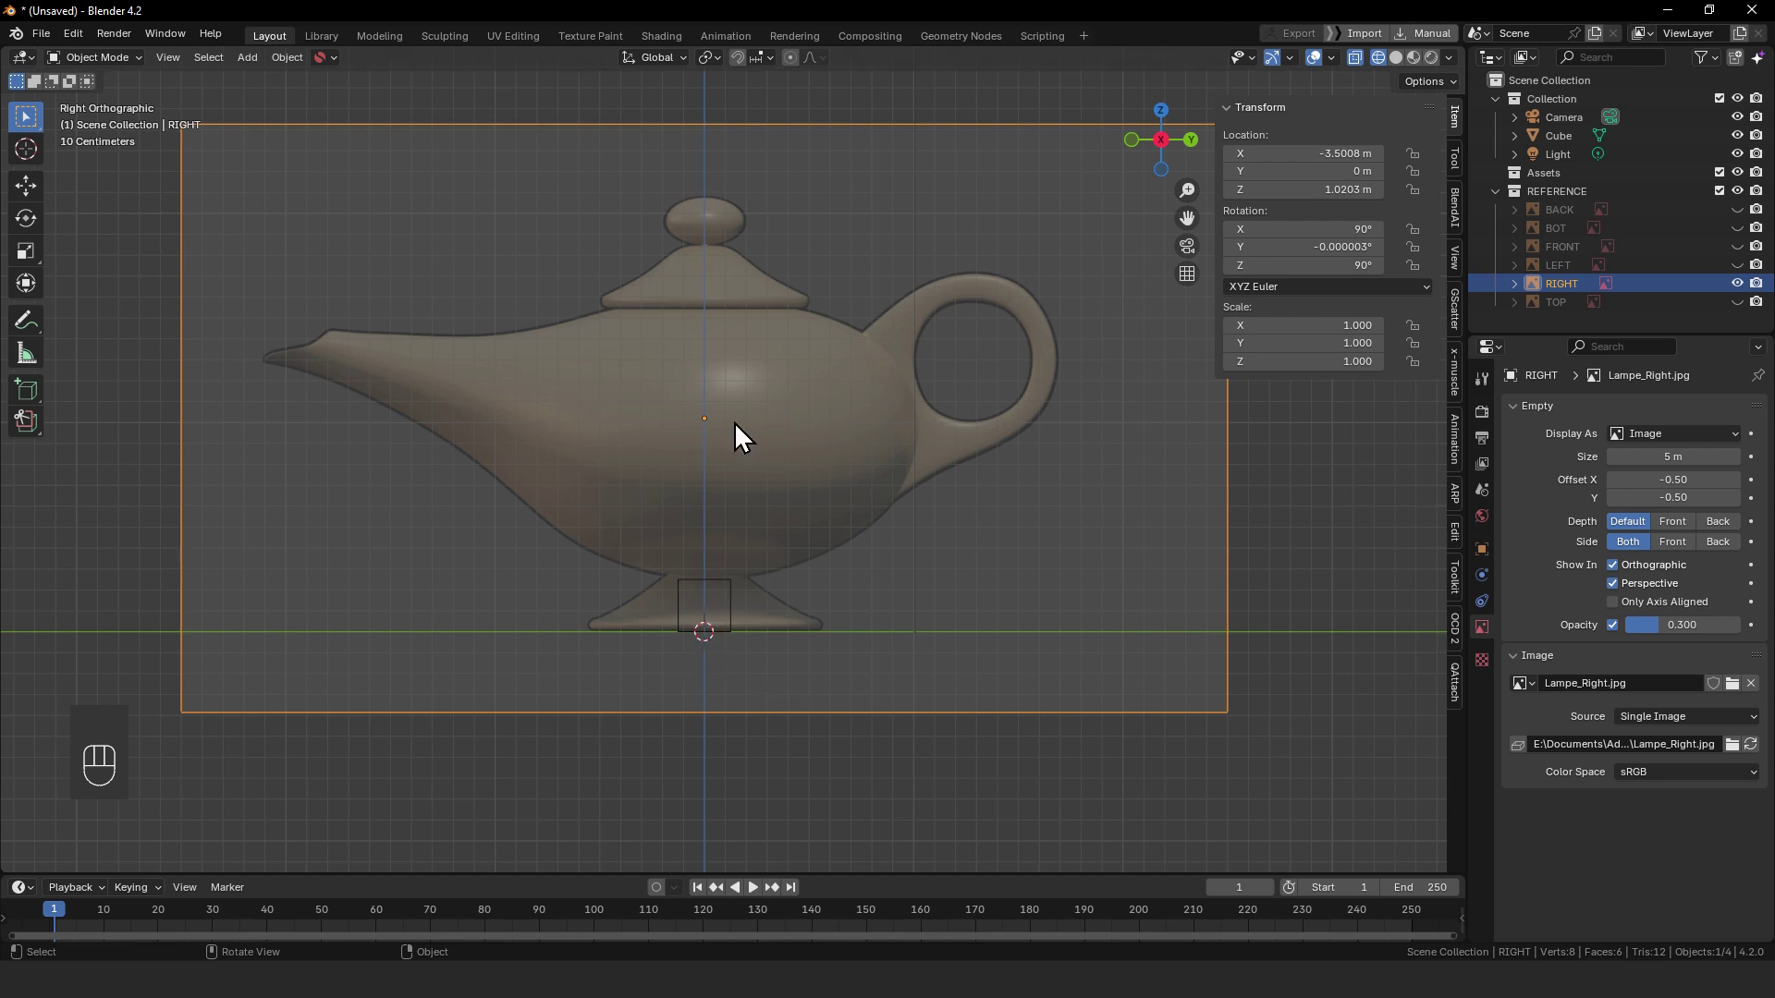
click(719, 57)
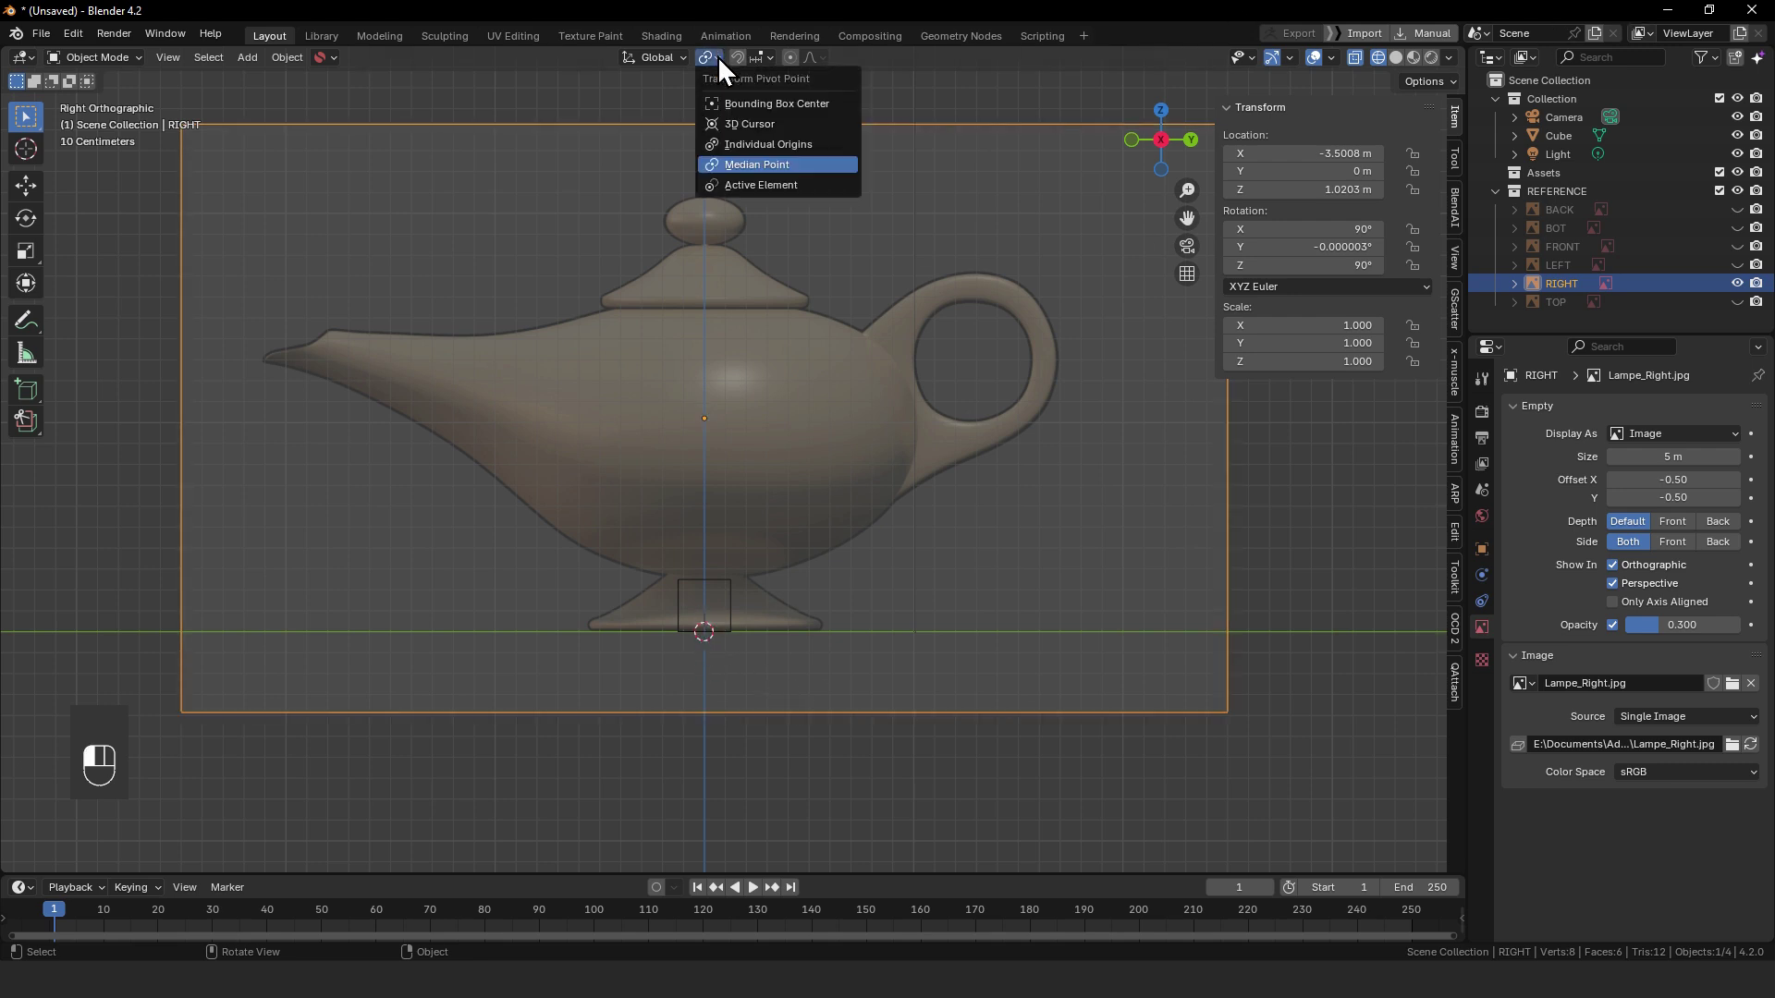
click(751, 124)
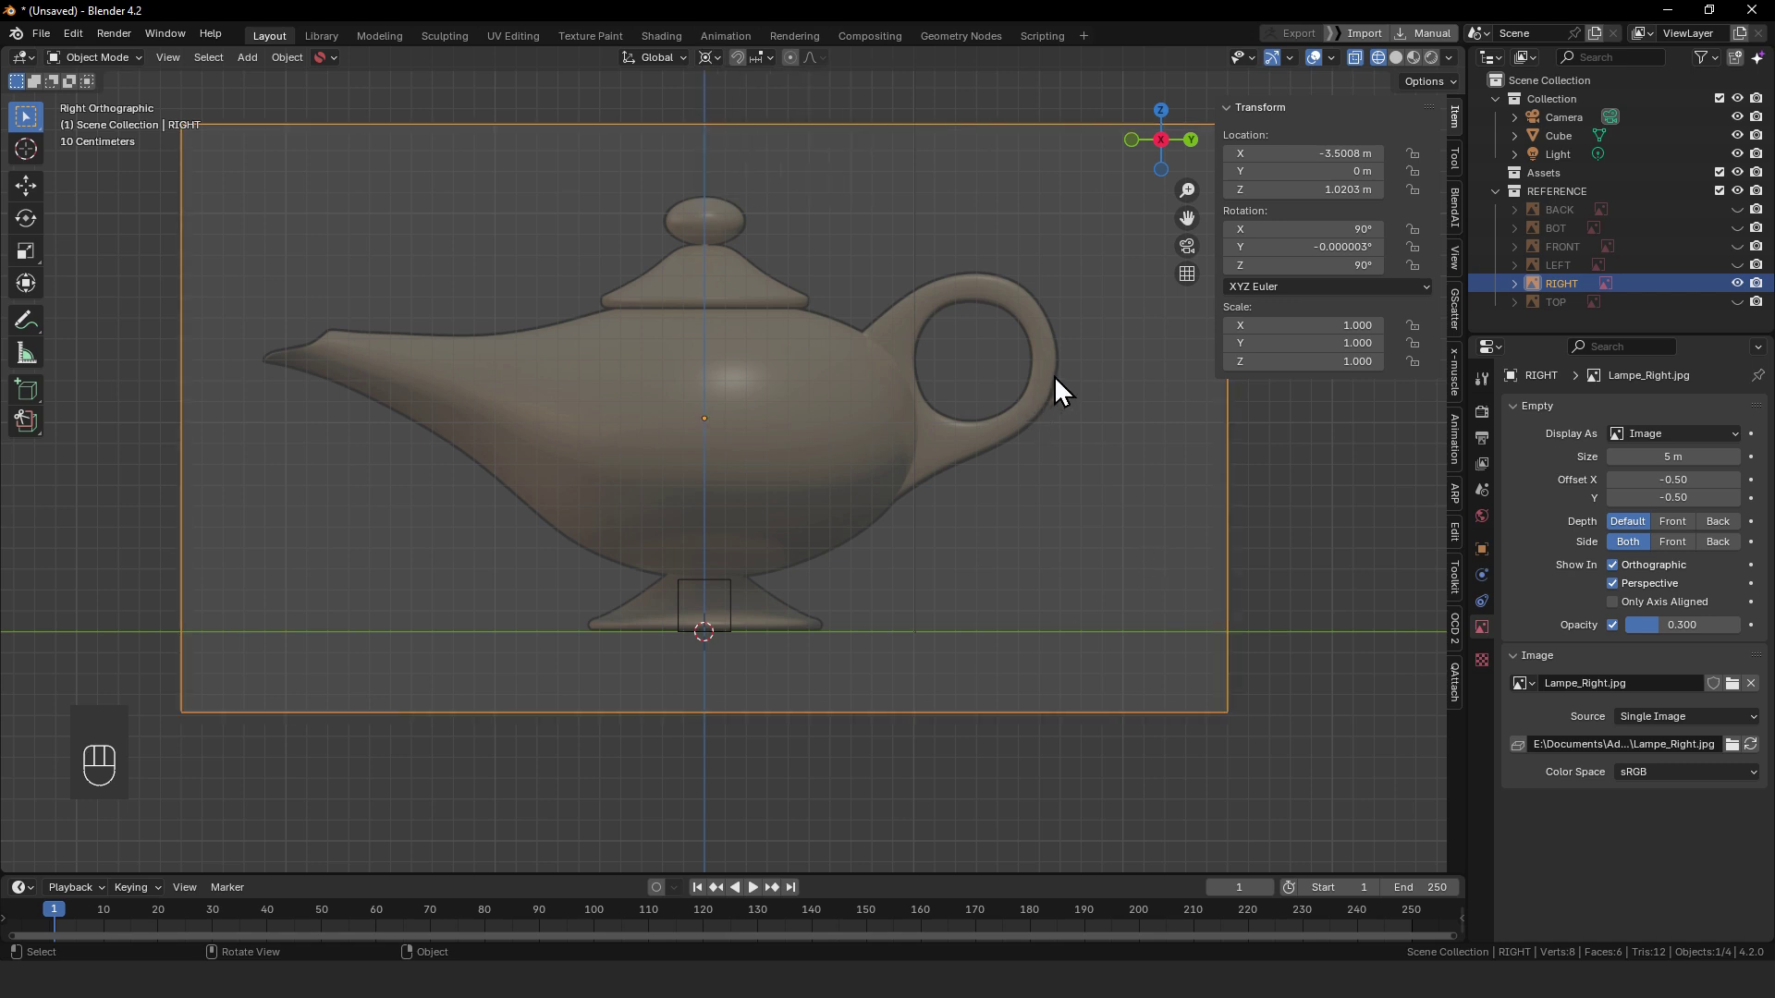
- Scale the RIGHT image down around the 3D cursor to about 0.121, fitting the lamp's height to the cube
key(s)
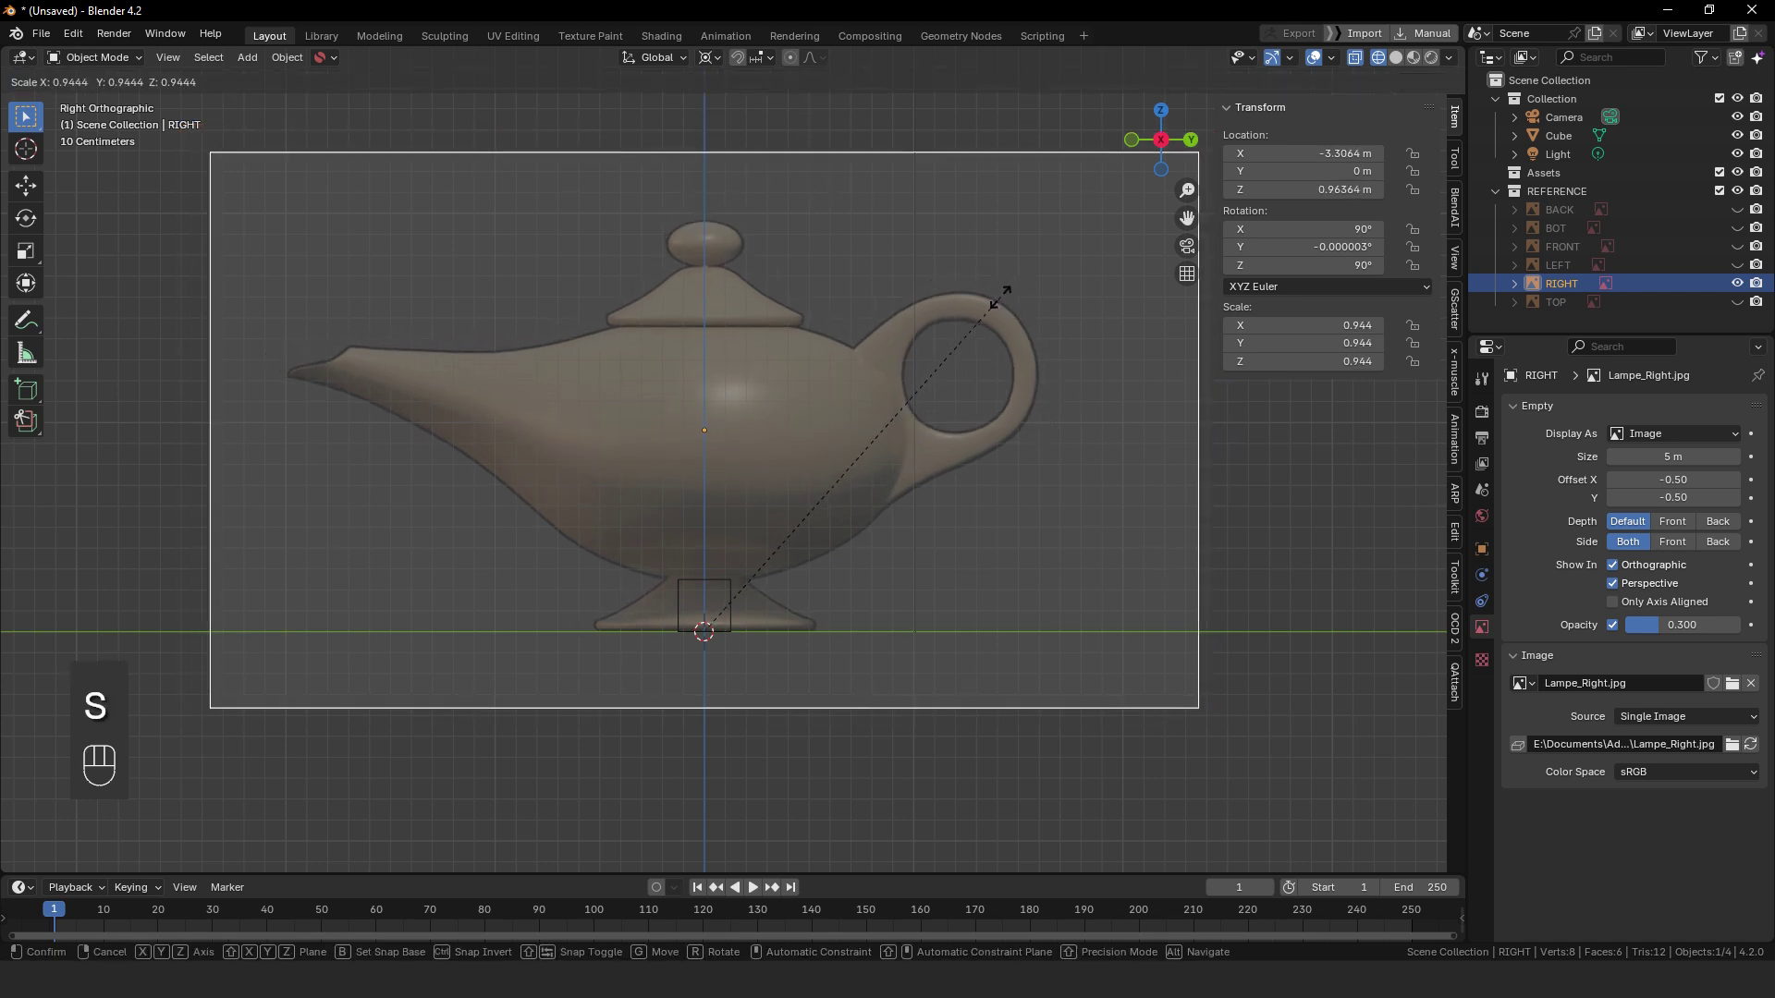
click(984, 318)
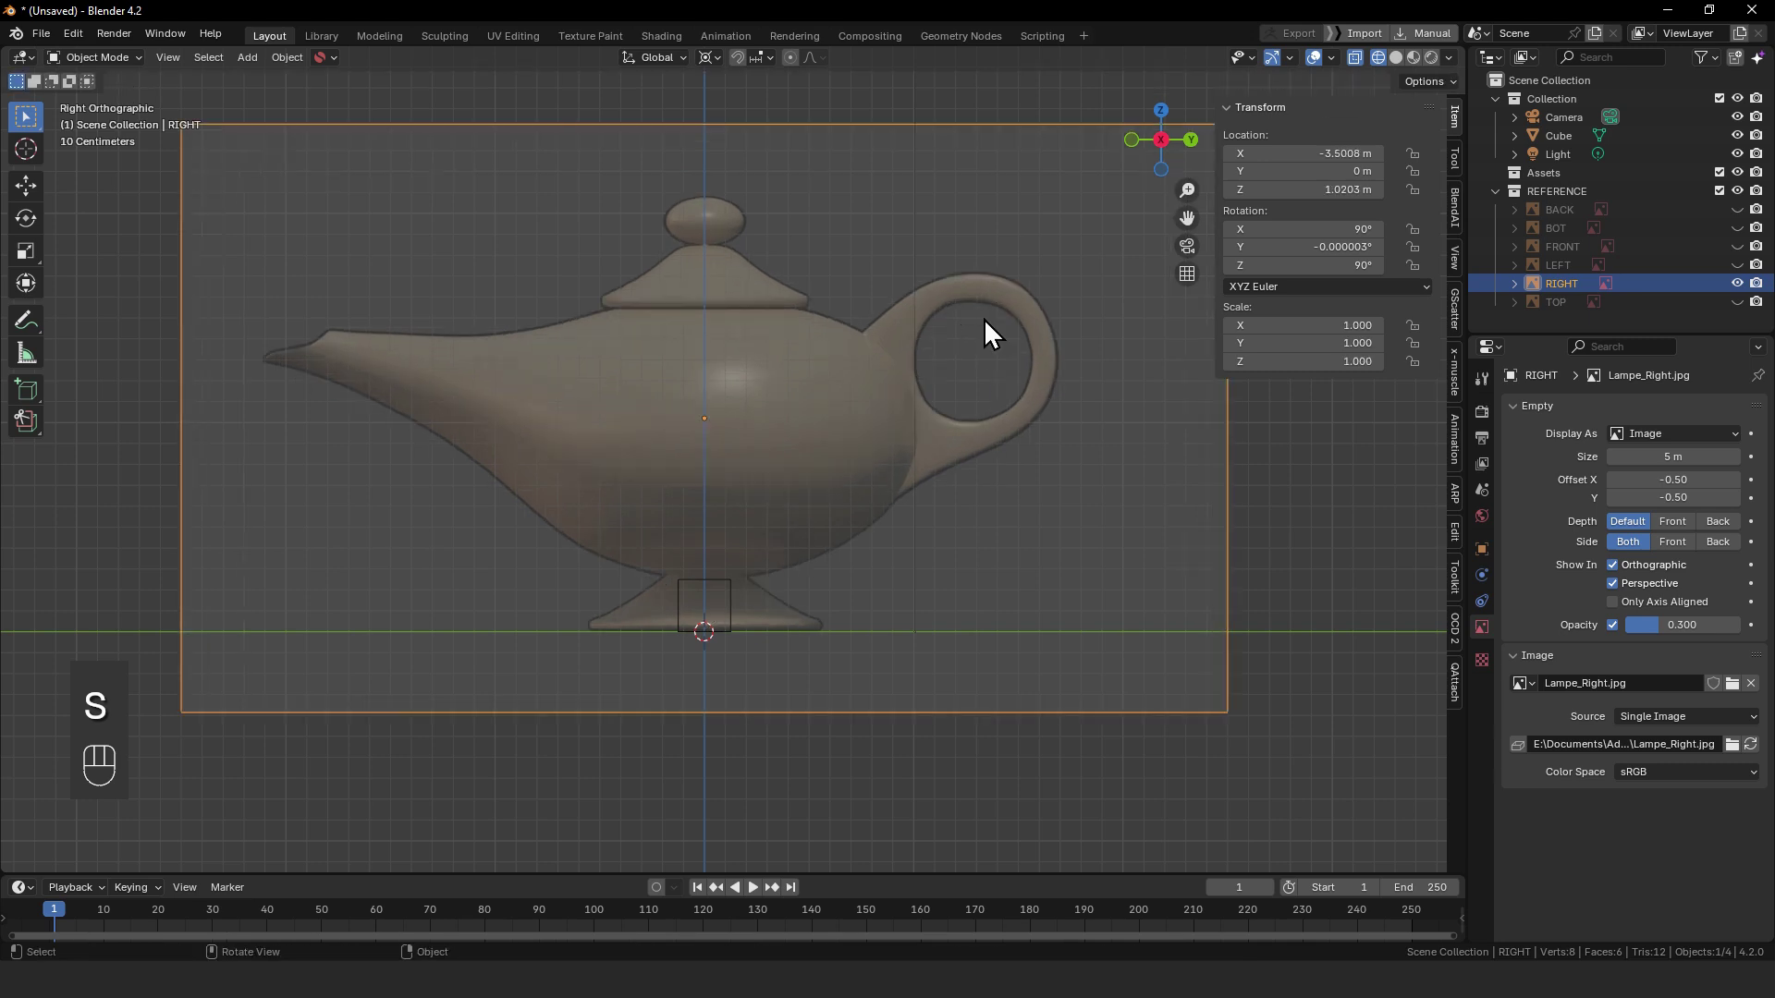
key(s)
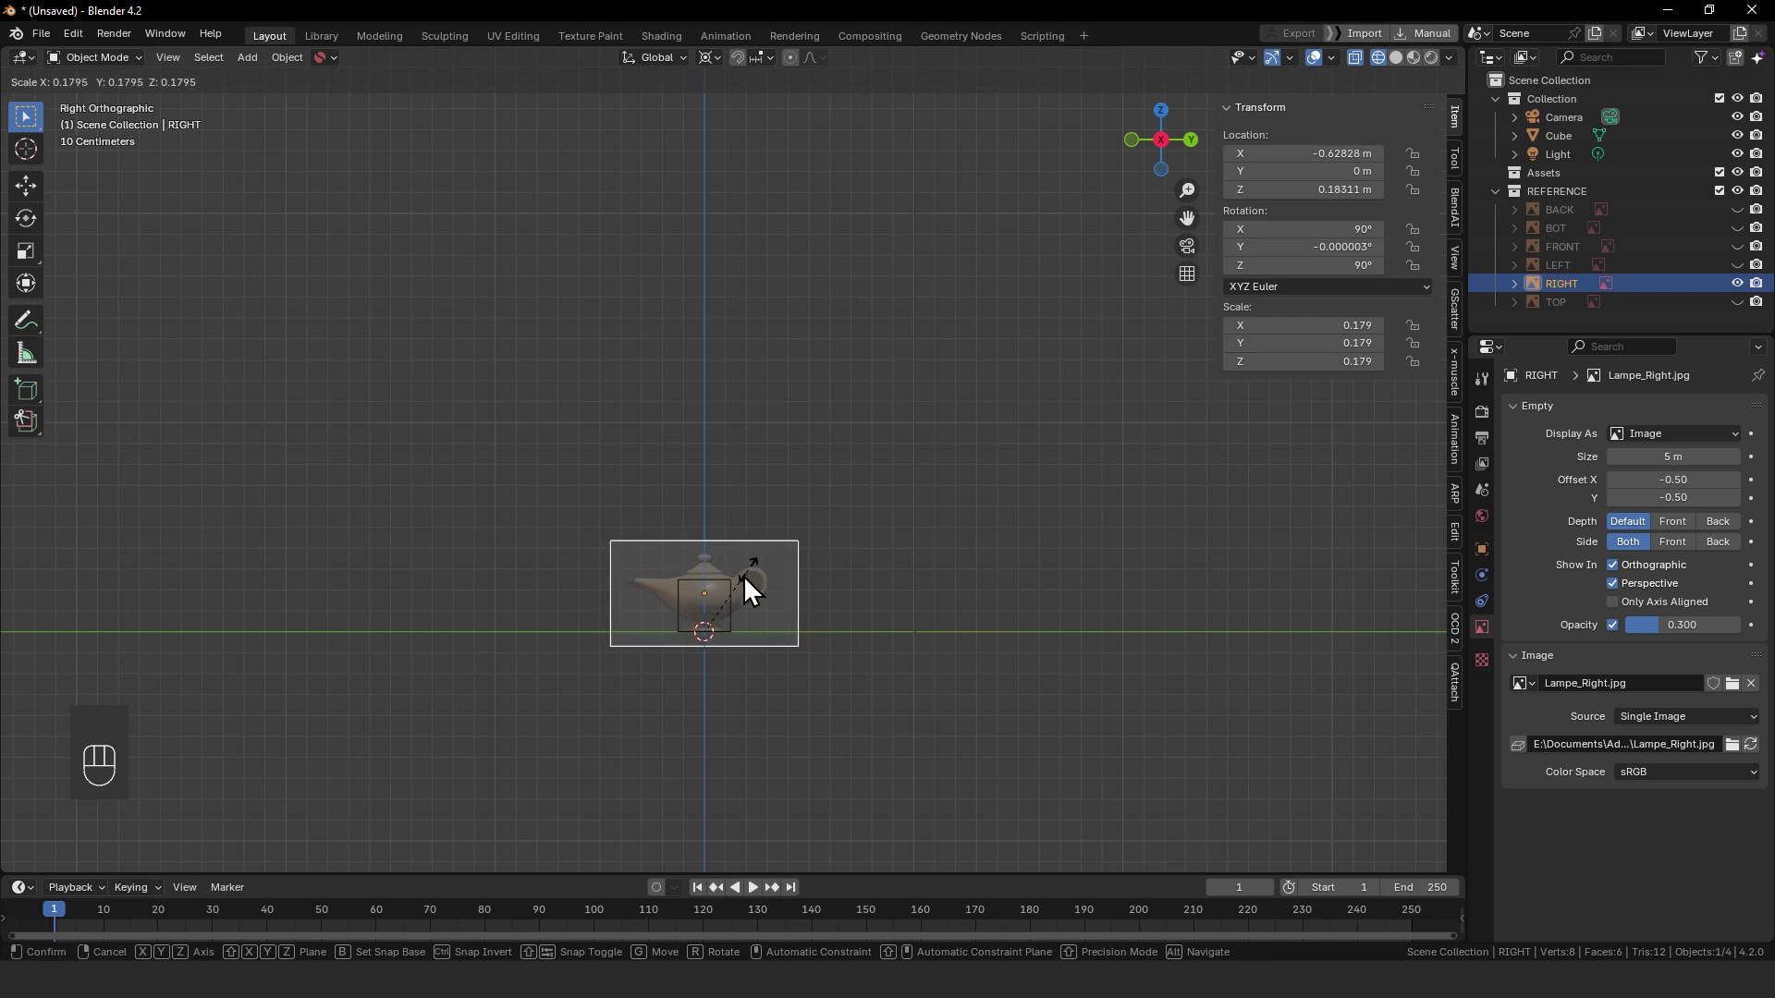
click(743, 575)
key(s)
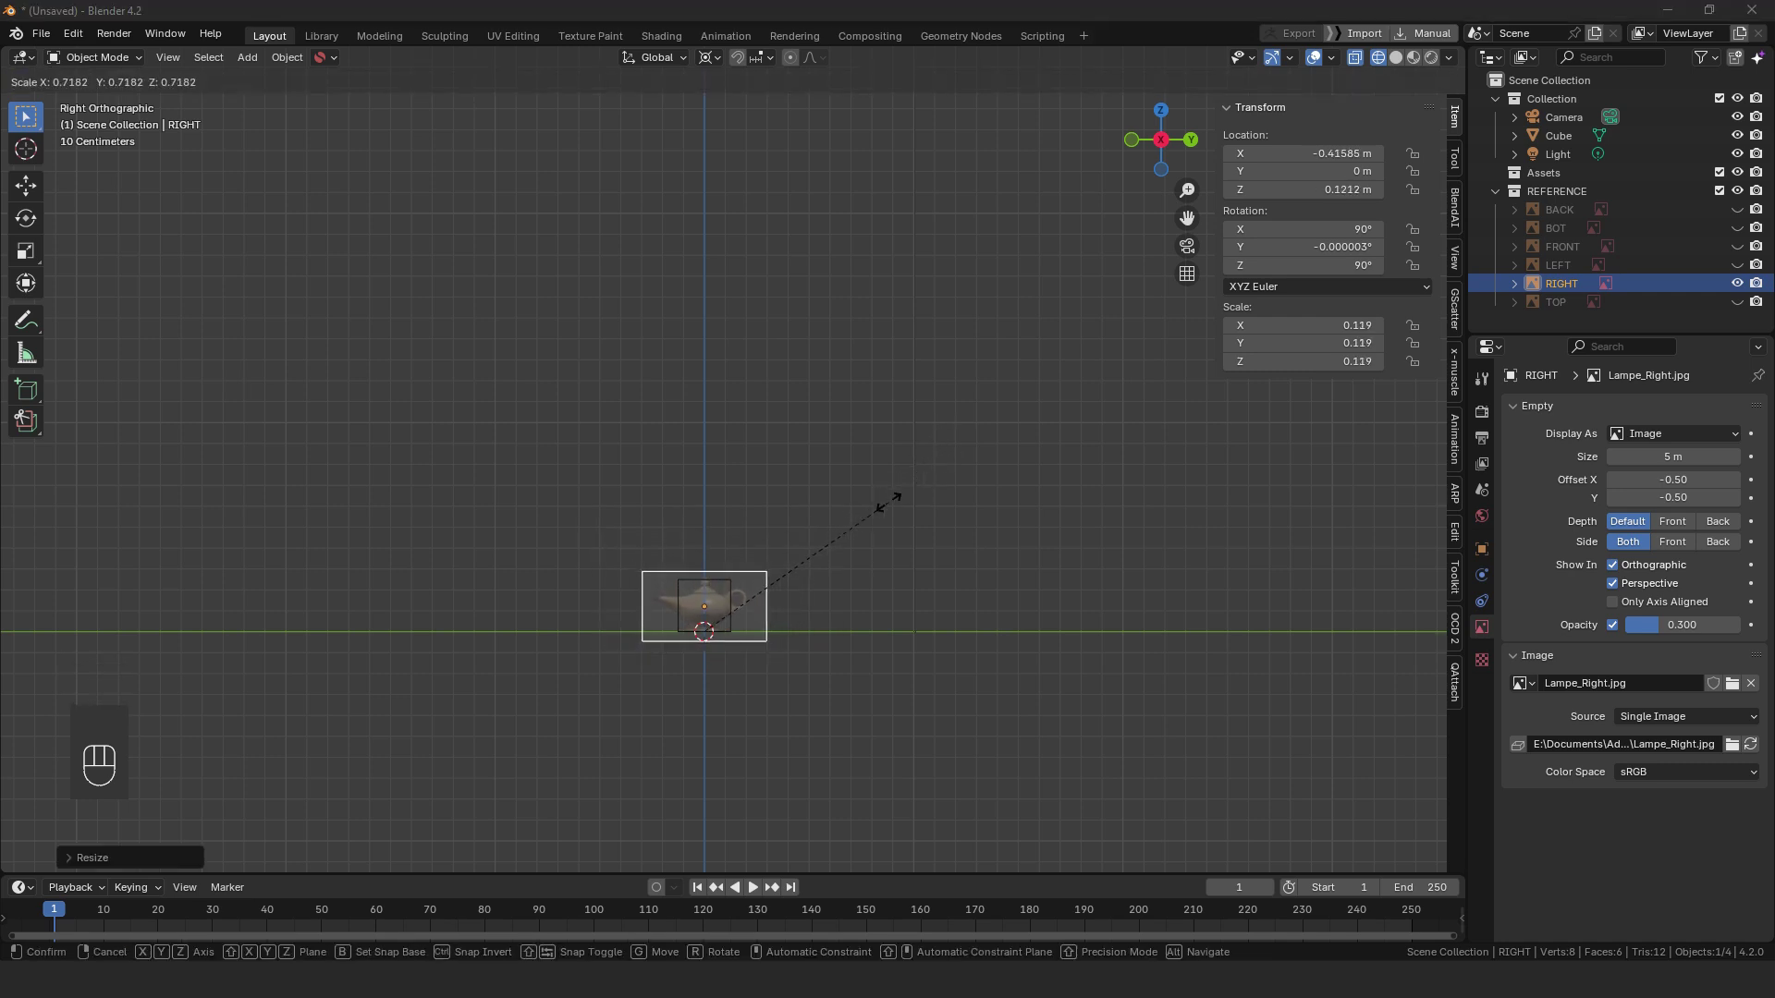
click(834, 516)
ctrl+alt+drag(834, 516, 969, 532)
key(s)
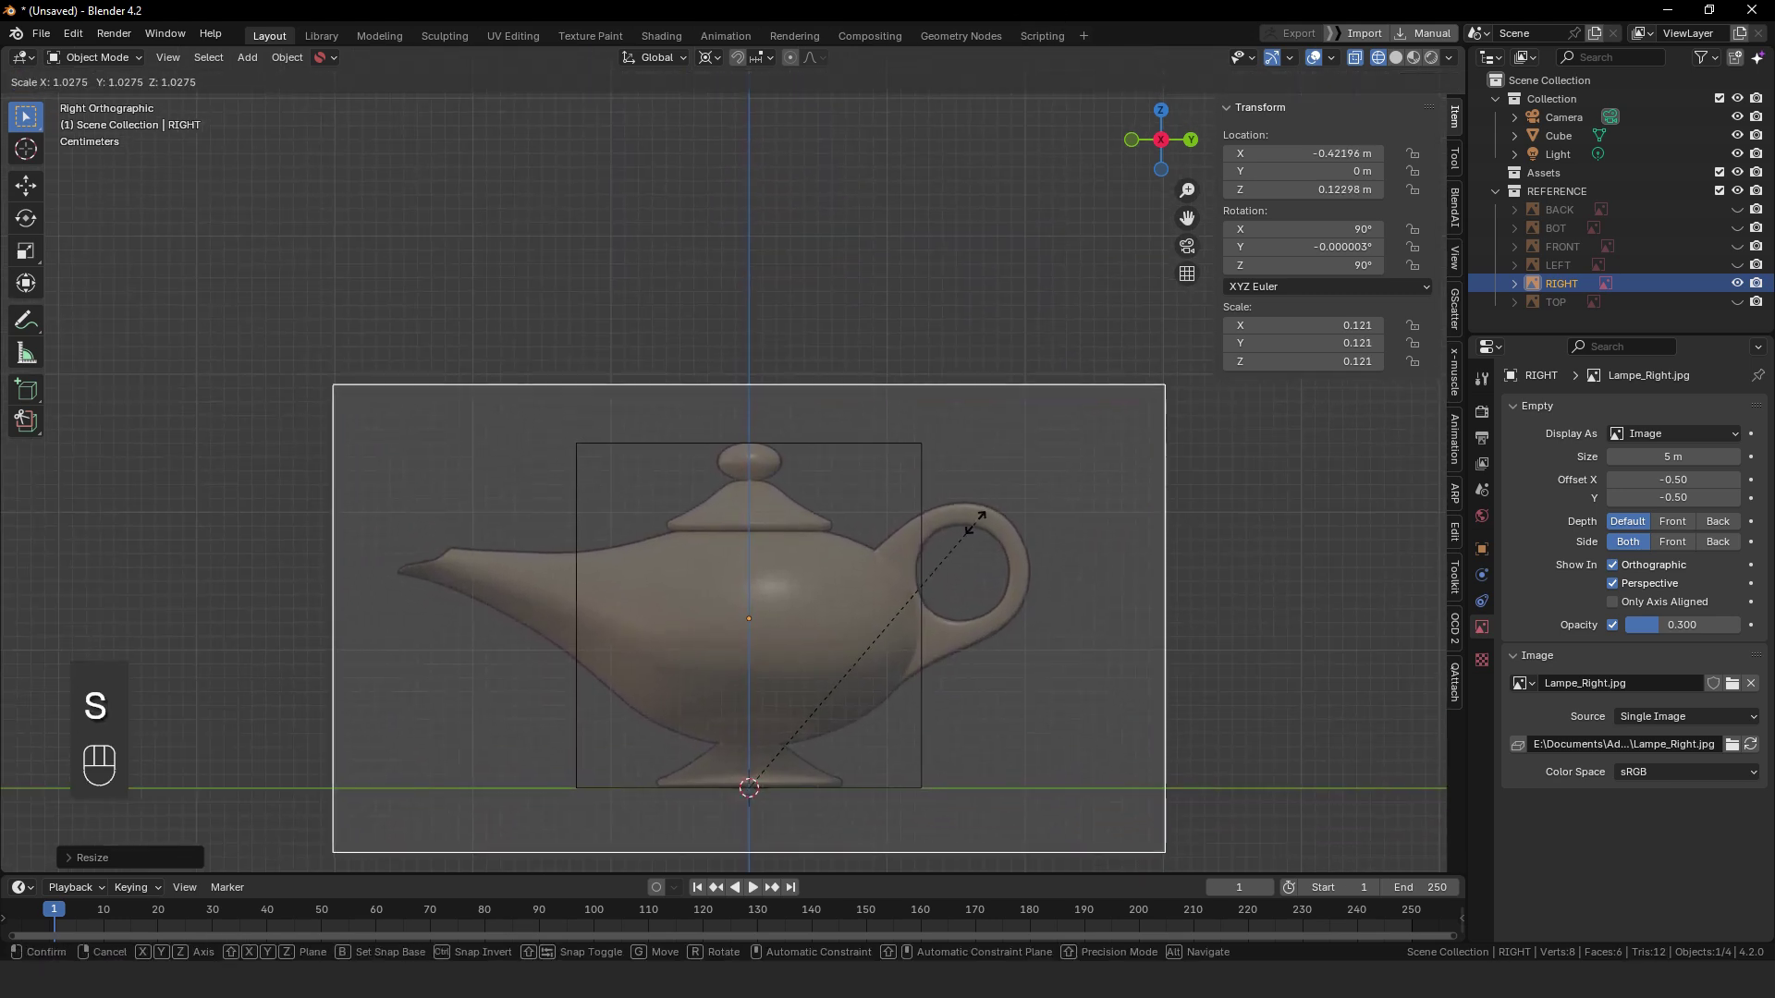
click(976, 523)
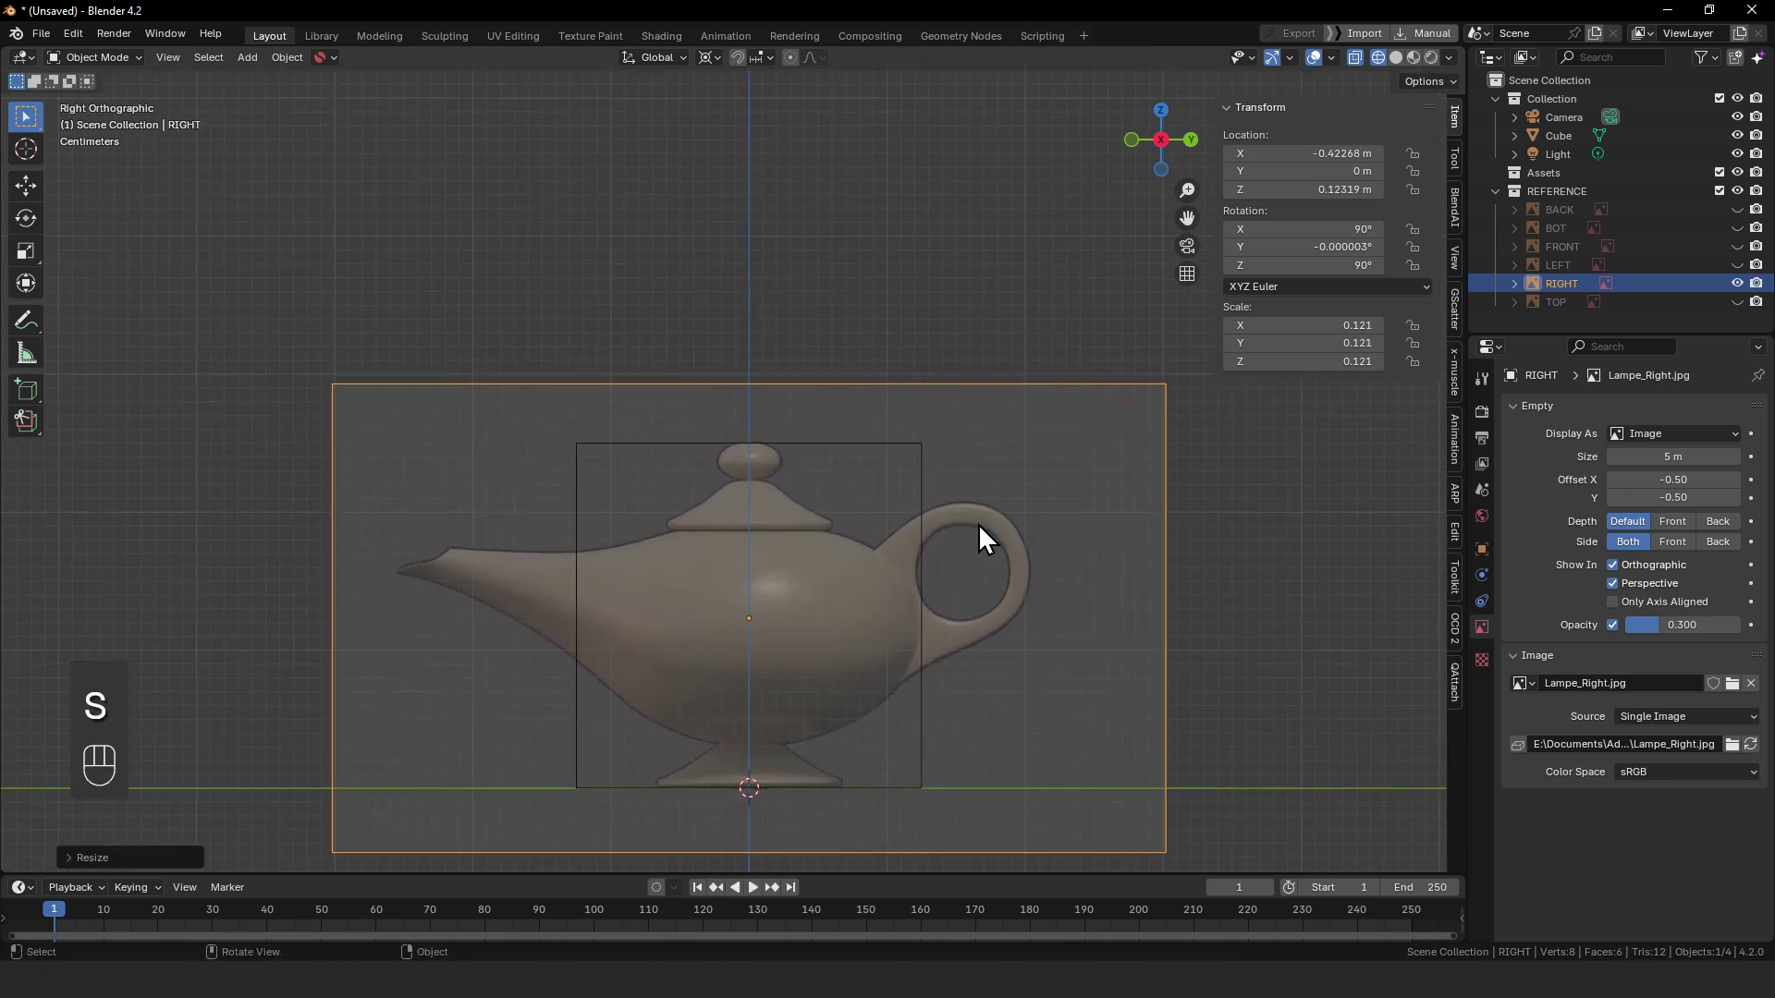
- Fine-tune the RIGHT image's scale to about 0.120, matching the top of the lid knob to the cube's top edge
alt+shift+drag(978, 524, 965, 474)
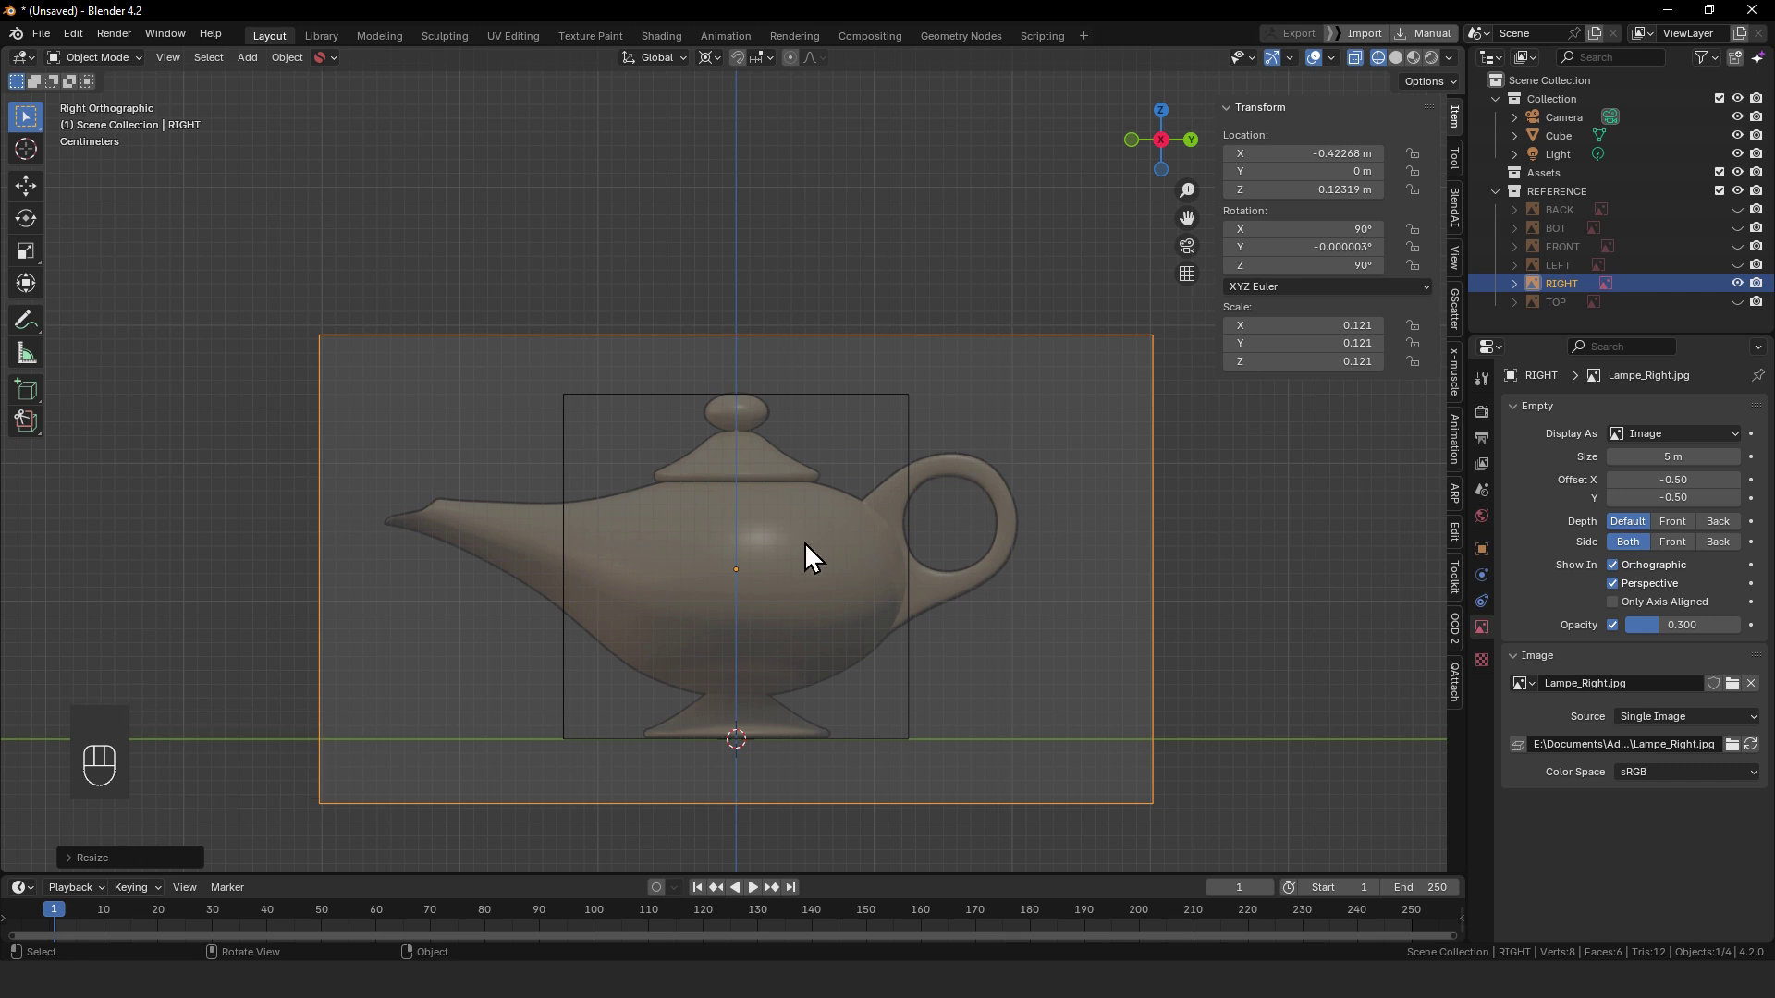
ctrl+alt+drag(813, 463, 848, 408)
key(s)
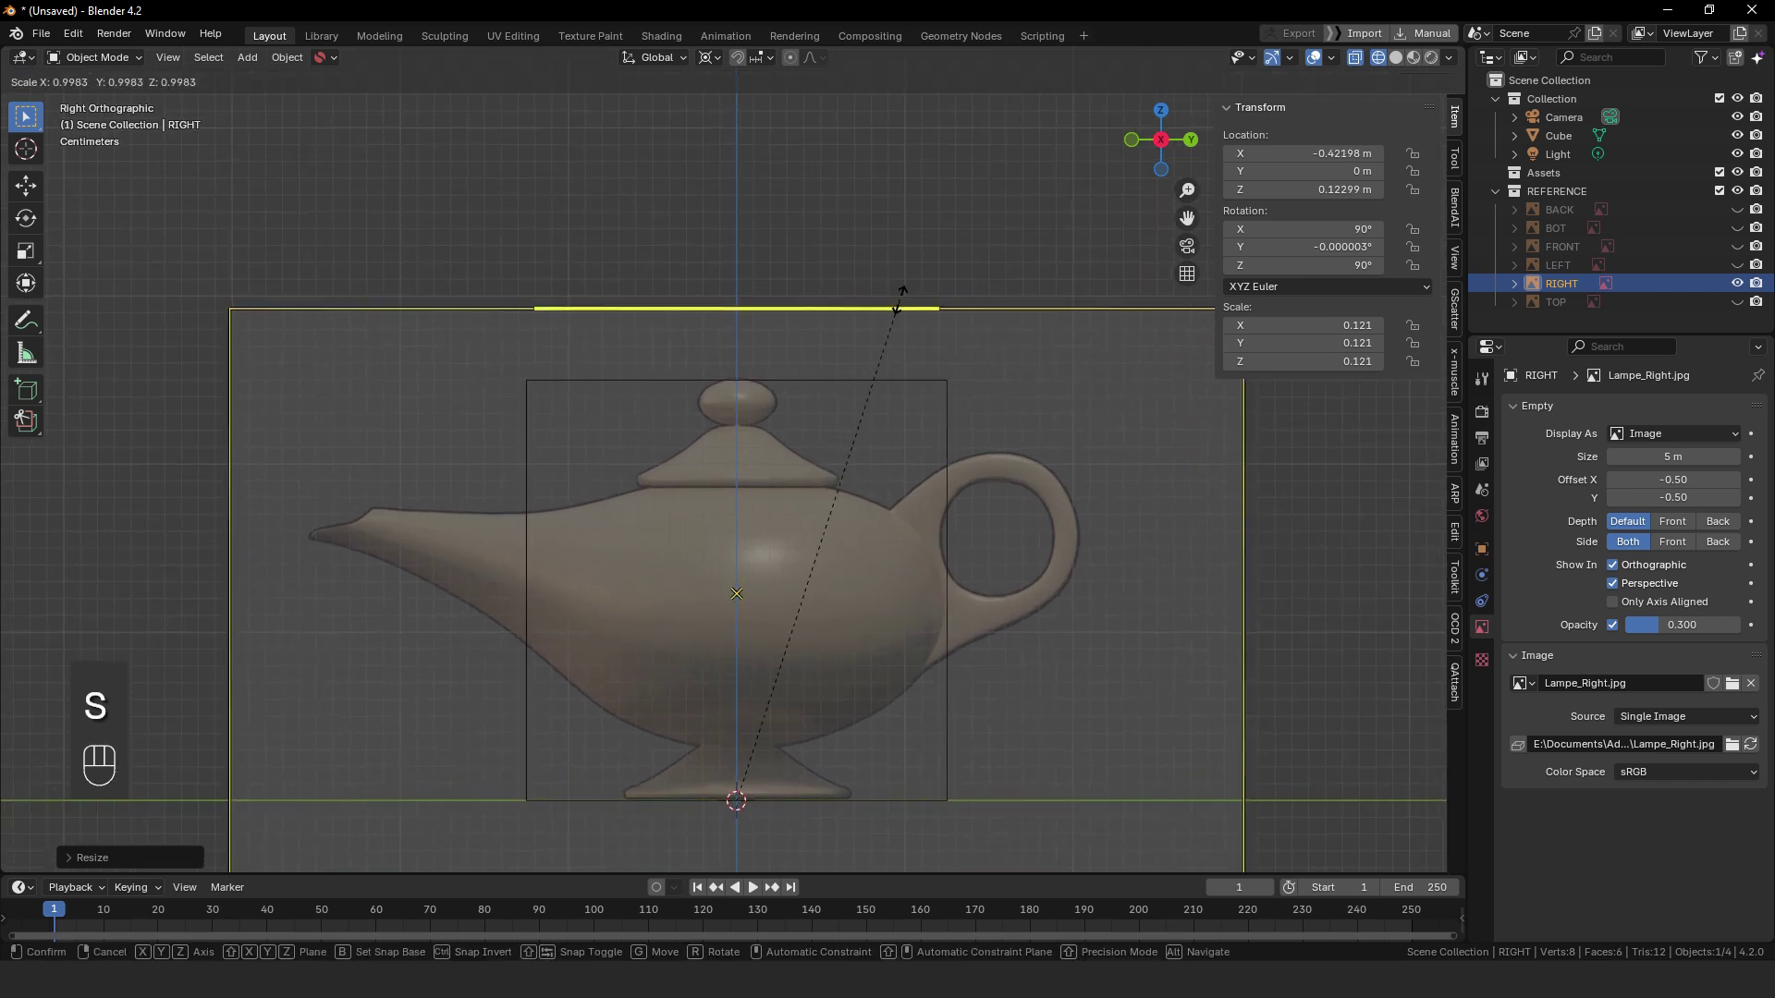
click(898, 303)
ctrl+alt+drag(899, 302, 868, 440)
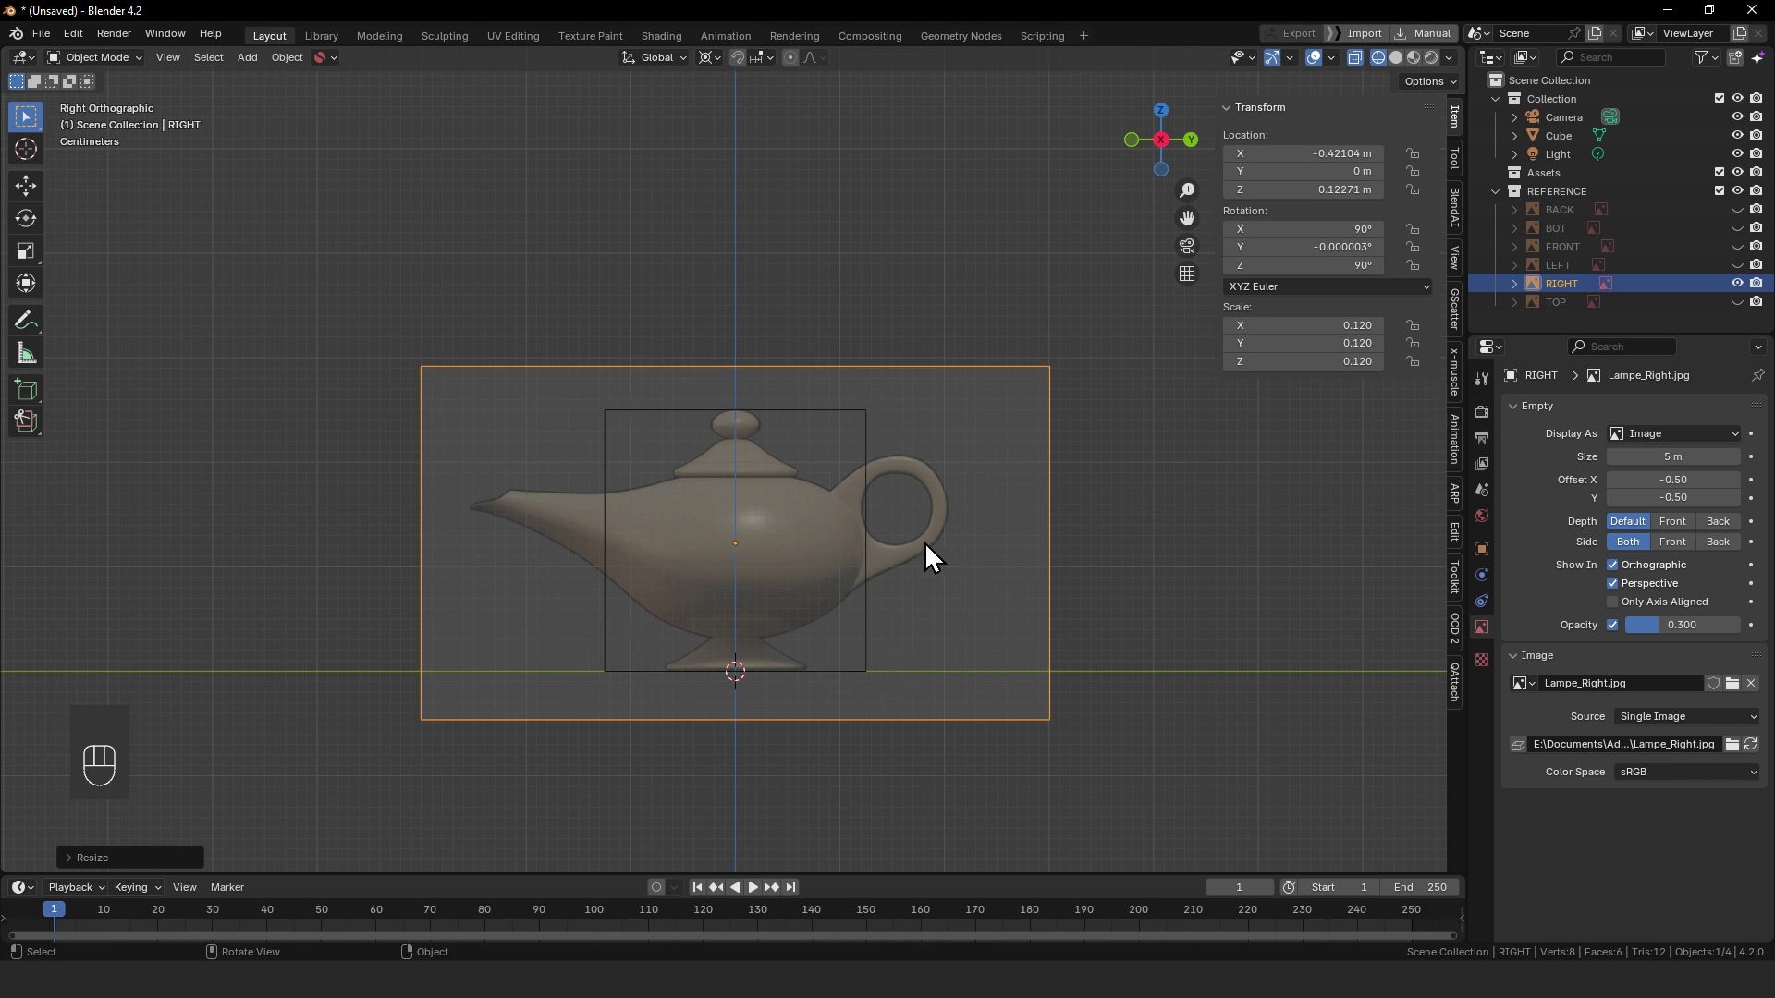
- Set the RIGHT reference image to display only on its front side
alt+drag(924, 546, 820, 614)
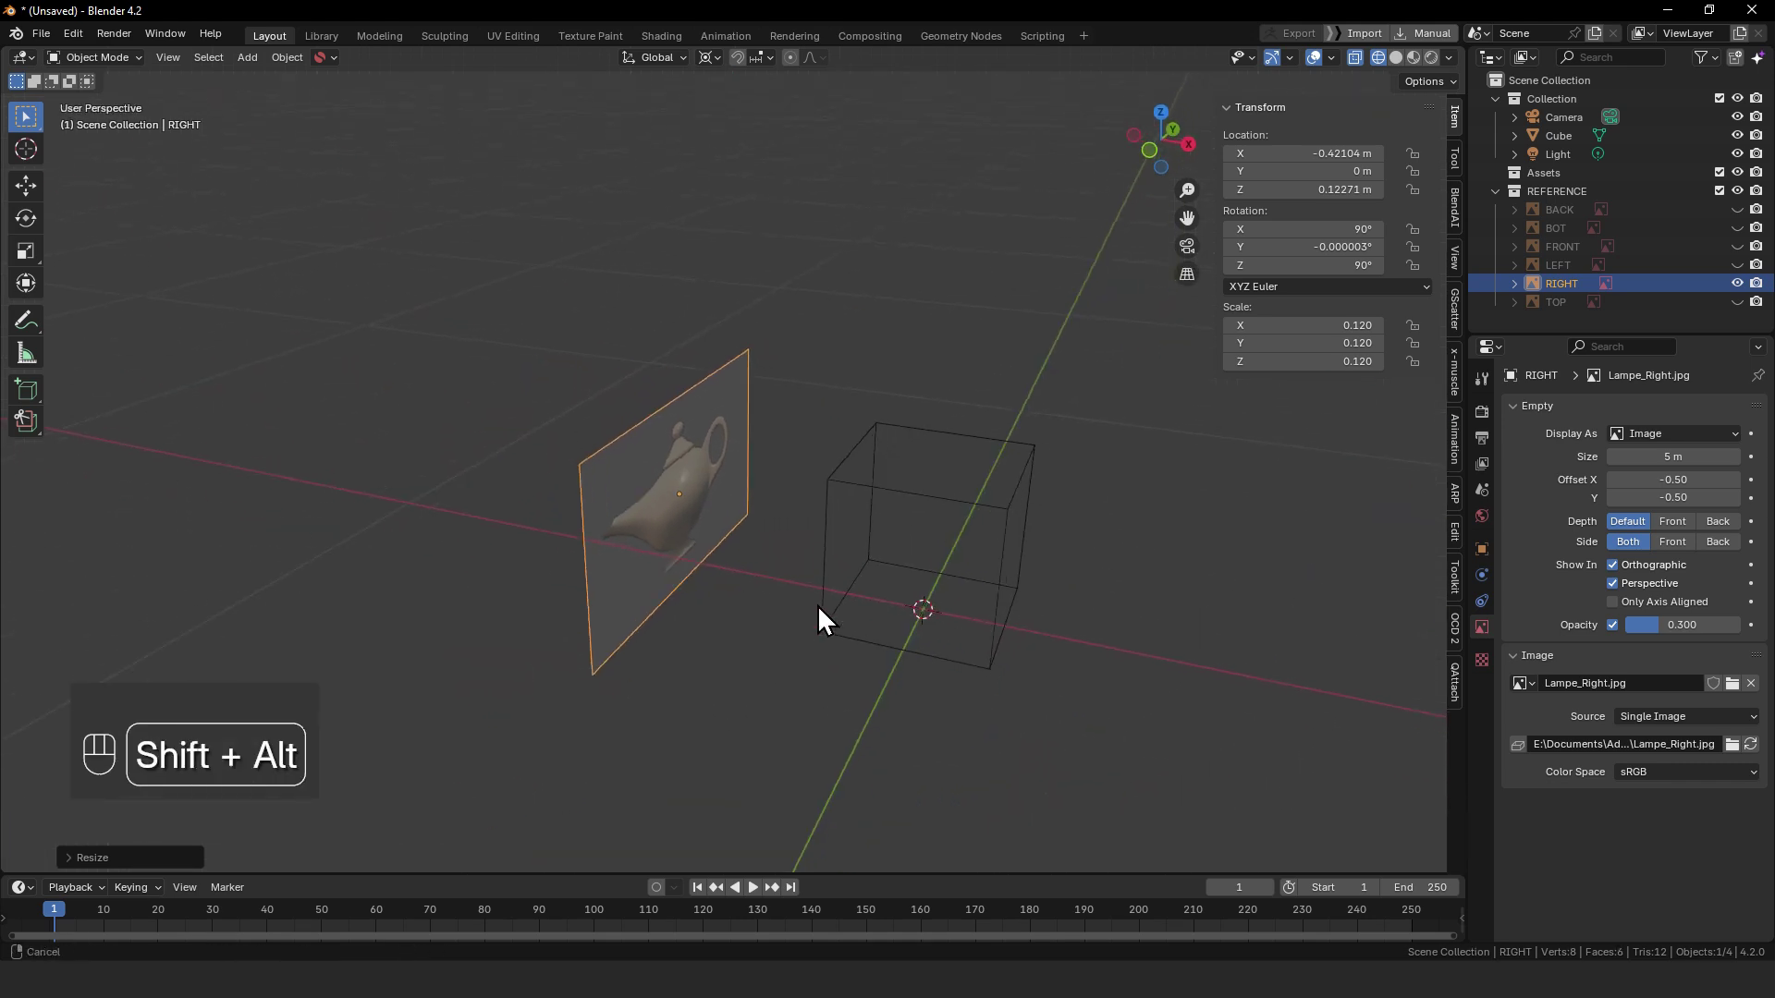
middle_drag(820, 614, 695, 460)
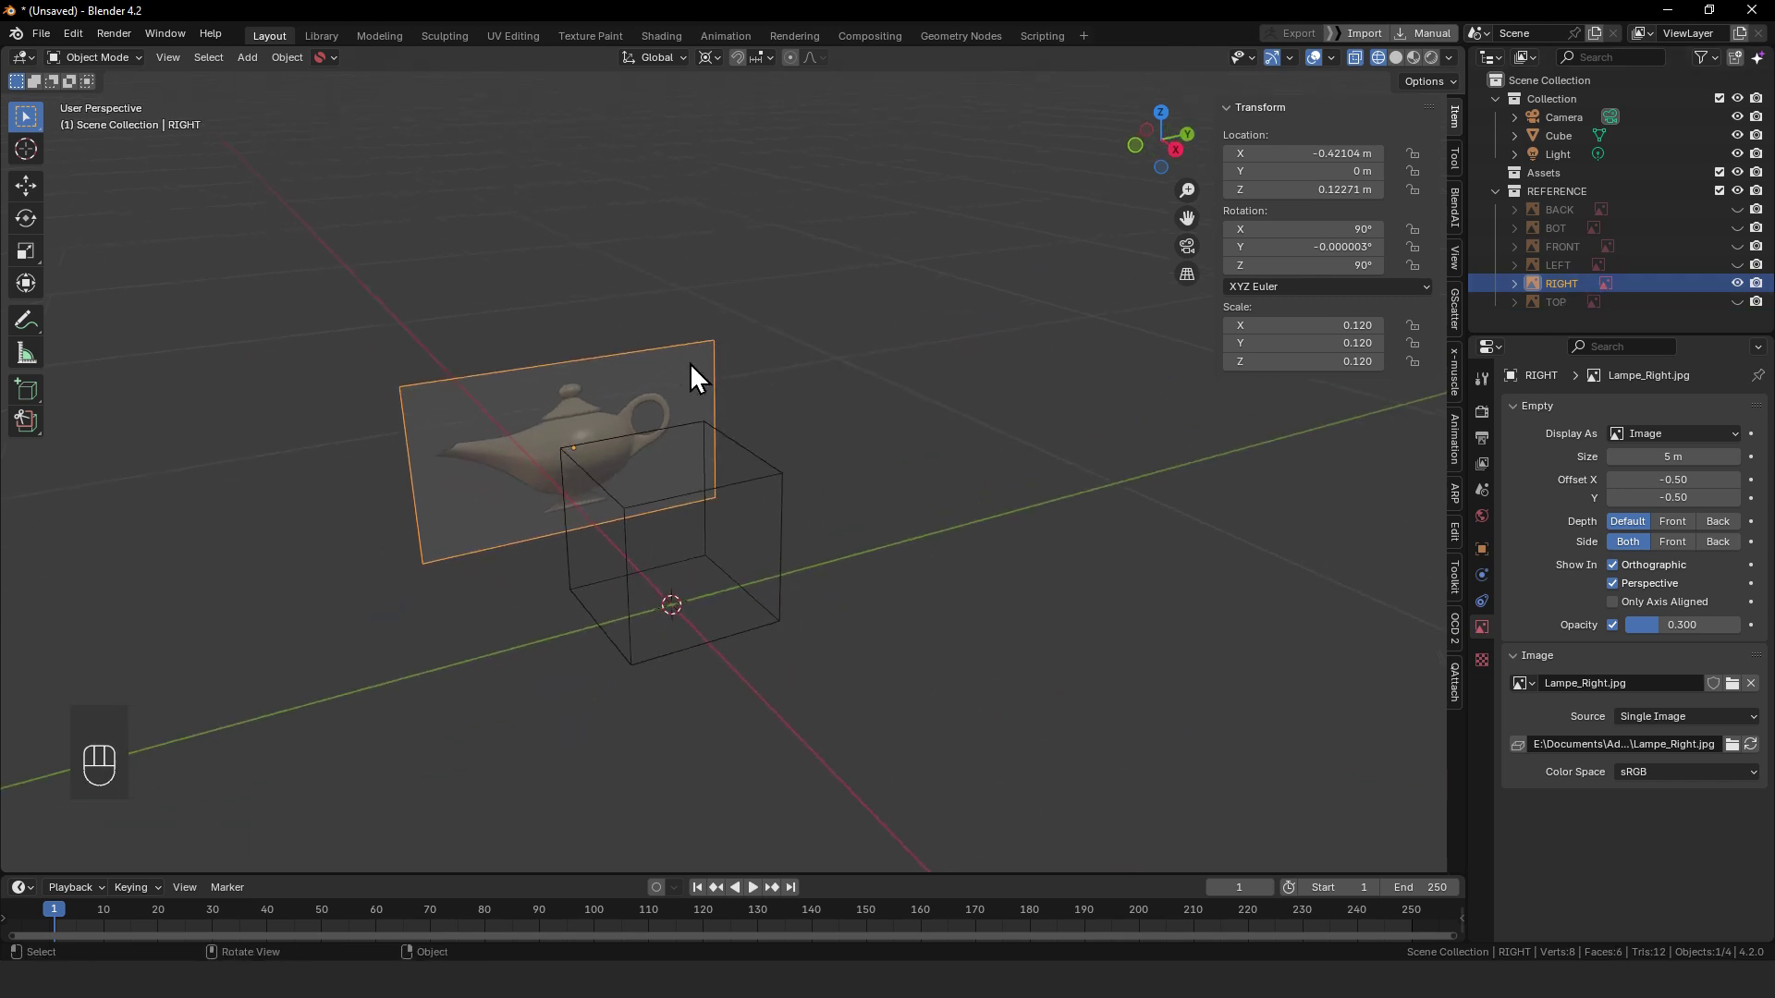
alt+middle_drag(516, 413, 506, 467)
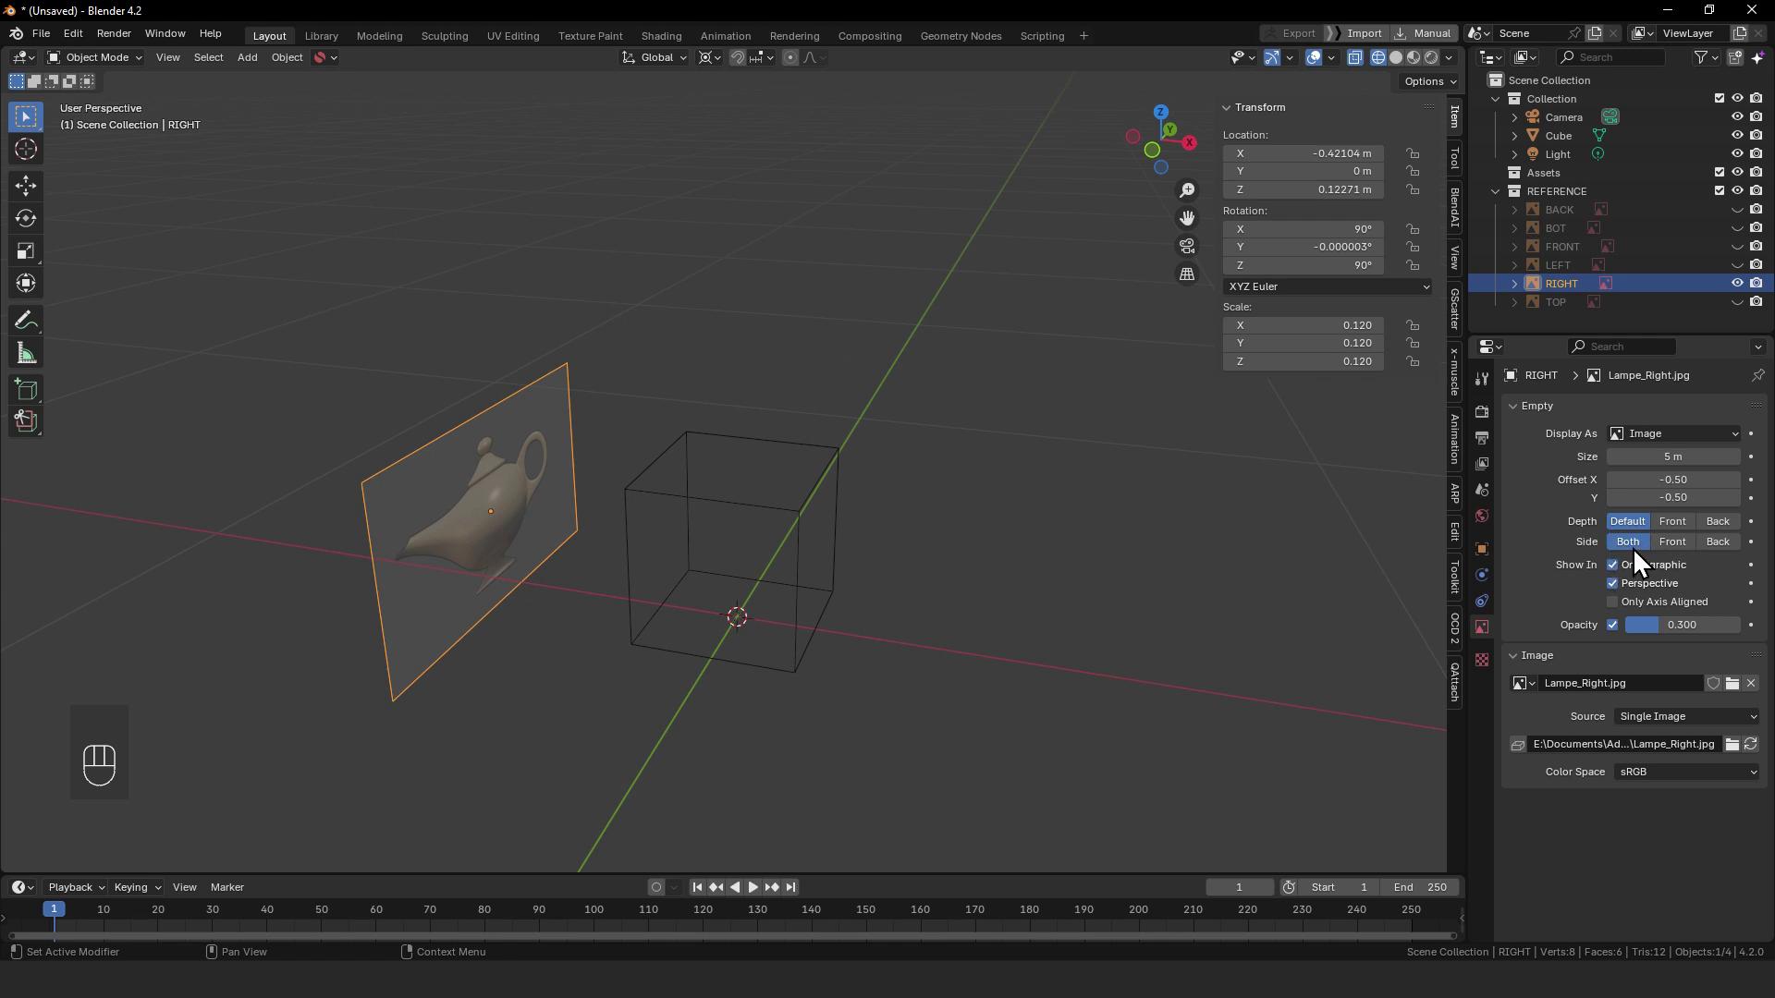
click(1669, 544)
alt+middle_drag(677, 569, 566, 538)
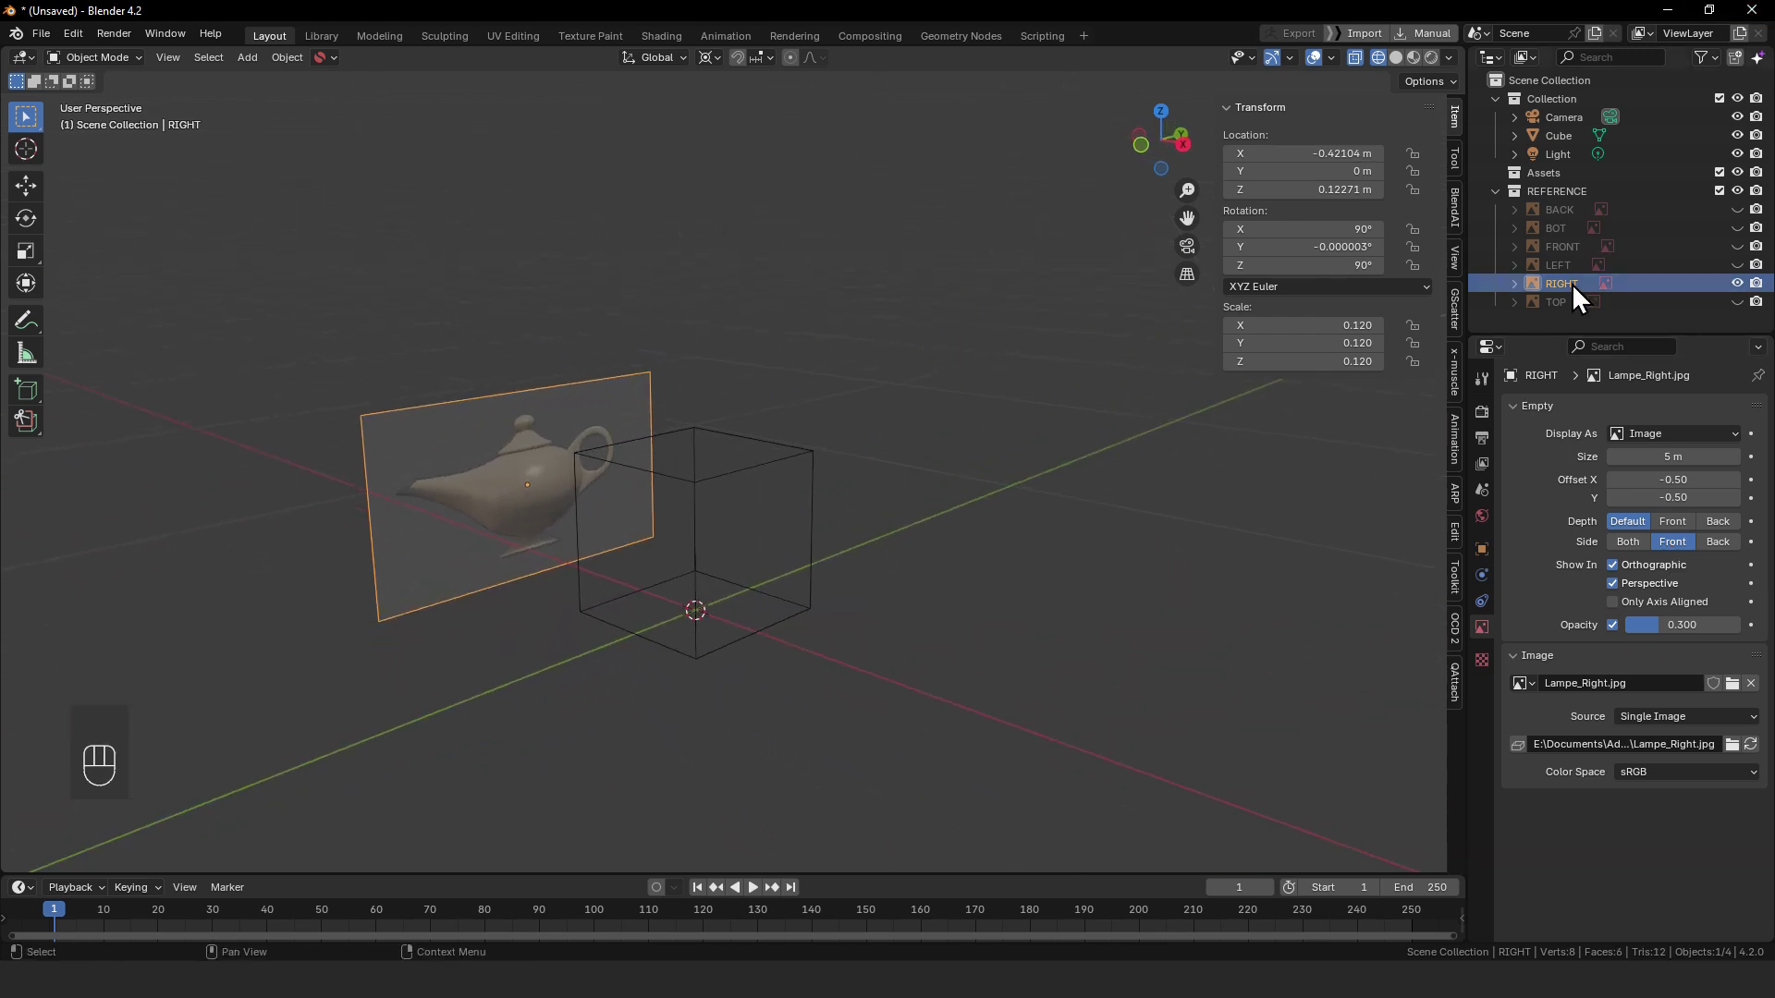
- Unhide the FRONT reference image and switch to the front view
click(1737, 246)
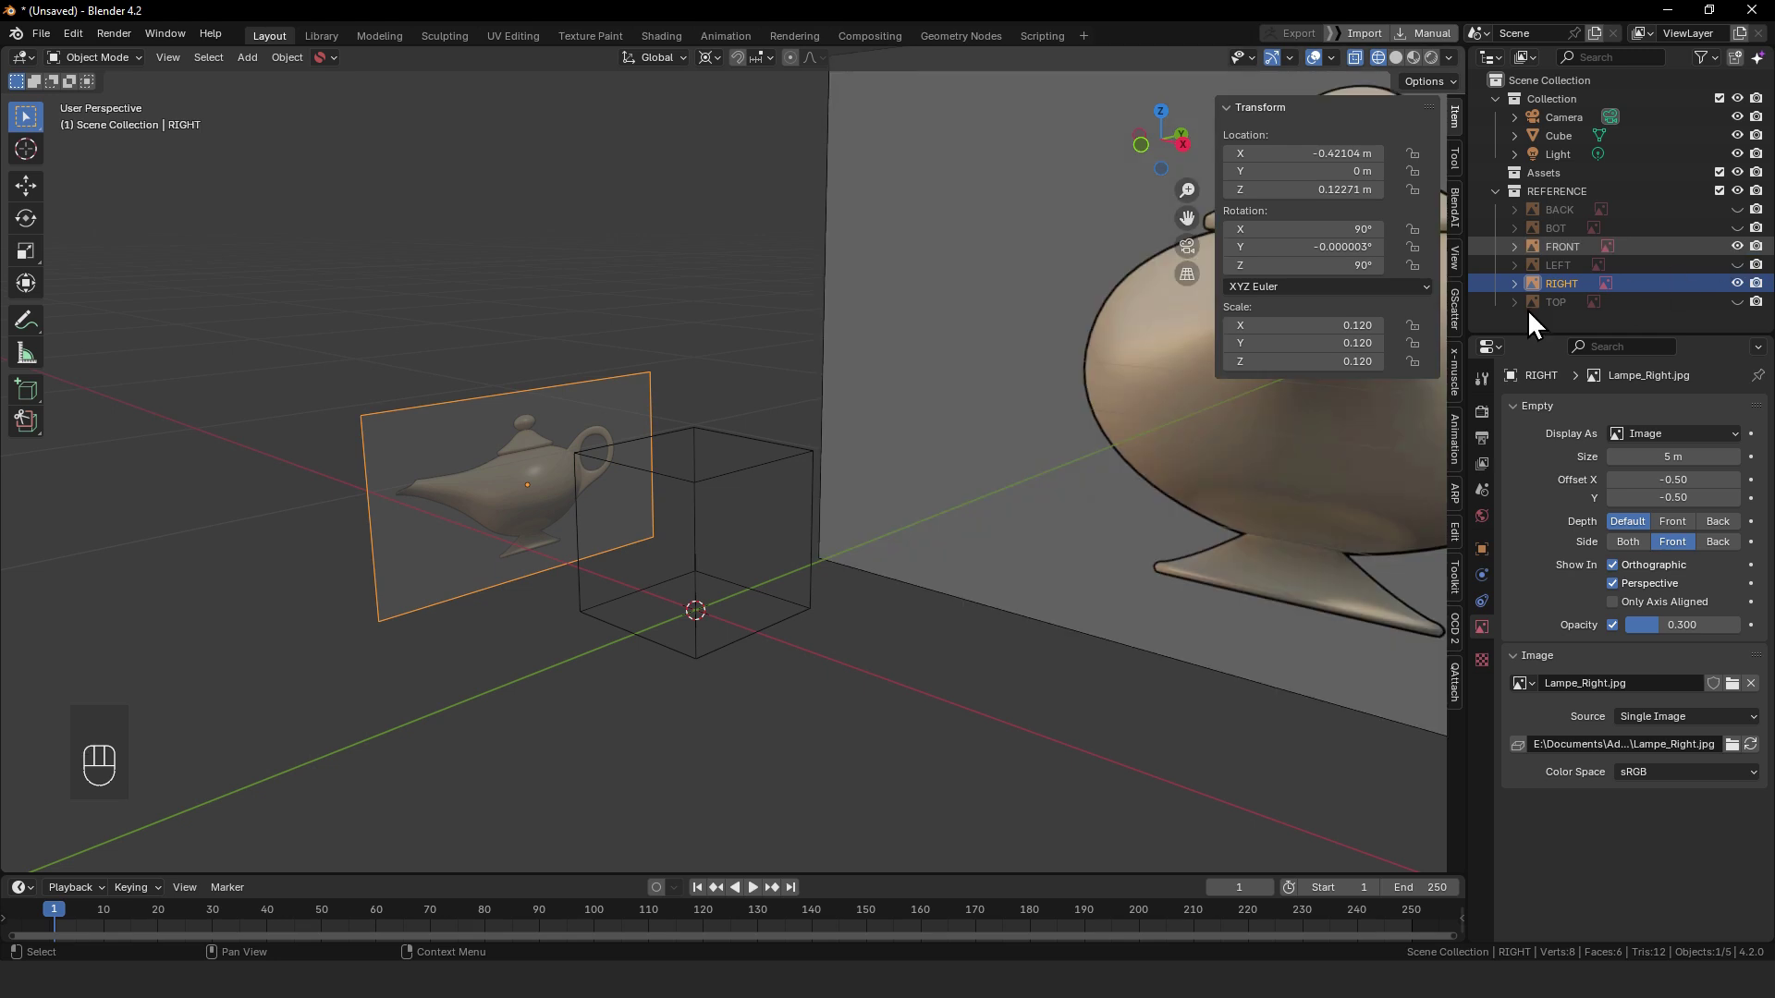
alt+middle_drag(892, 434, 911, 606)
key(KP_1)
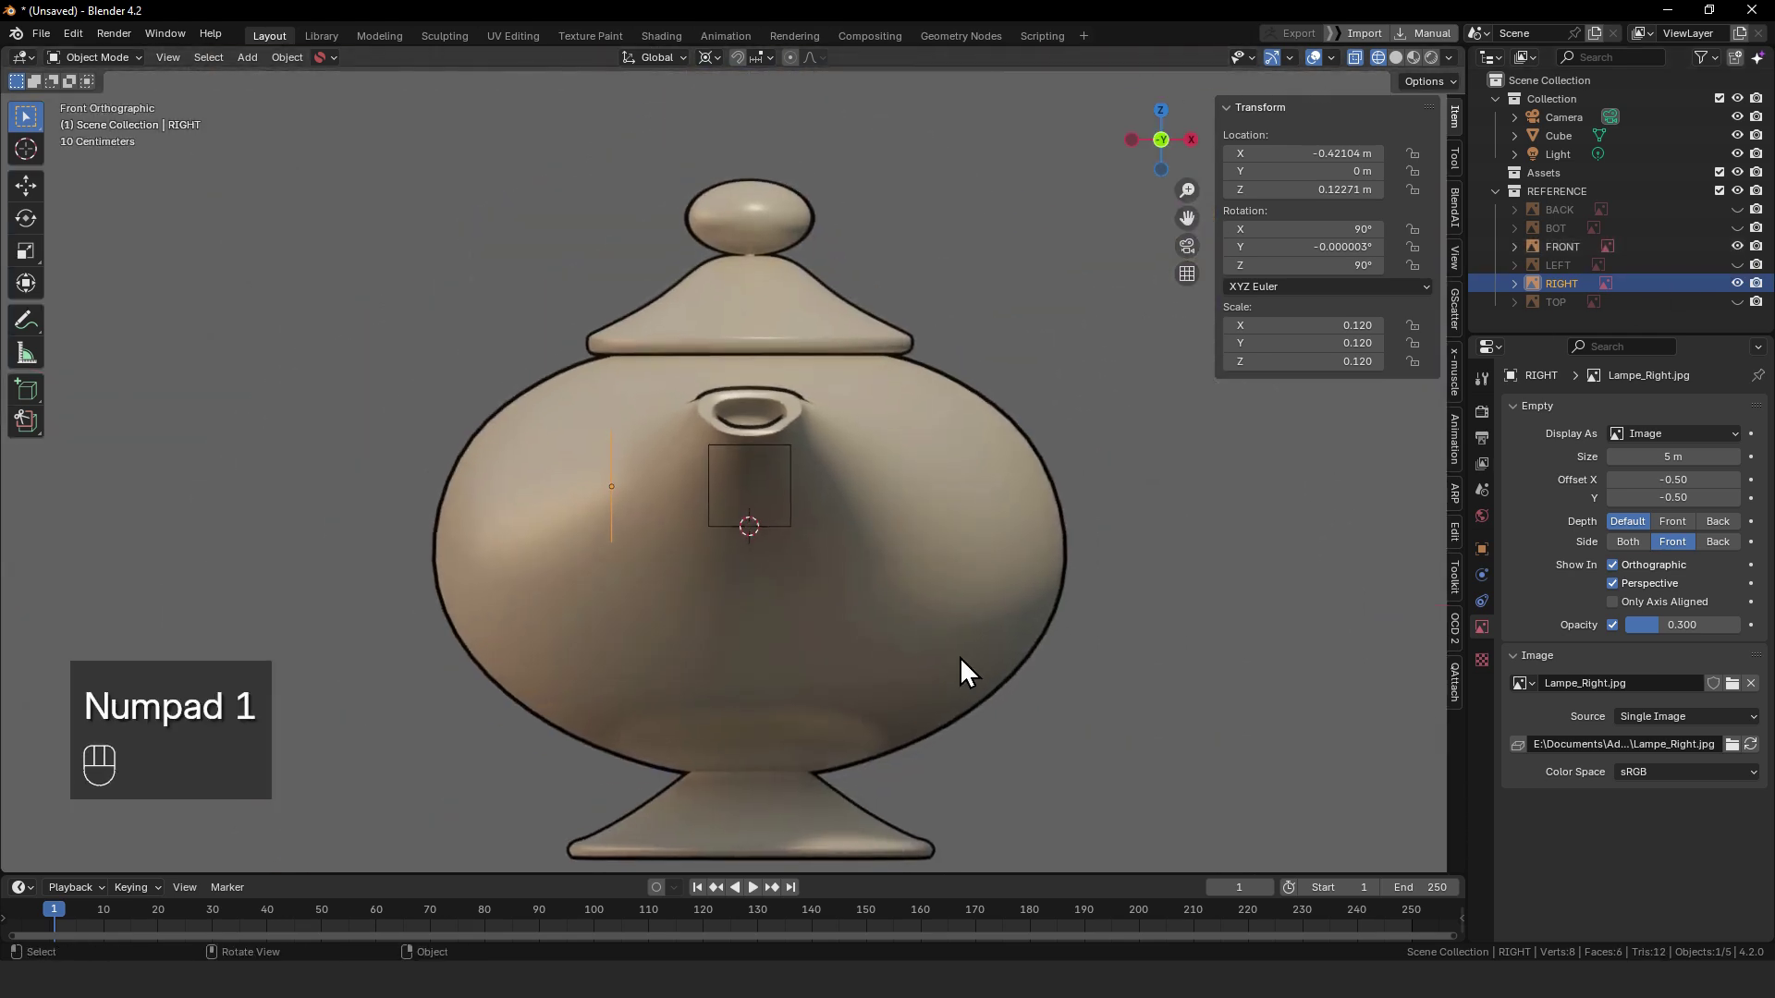
- Raise the FRONT image along the global Z axis to about 1.017 m, aligning the lamp's base with the ground line
click(954, 661)
key(g)
key(z)
right_click(947, 591)
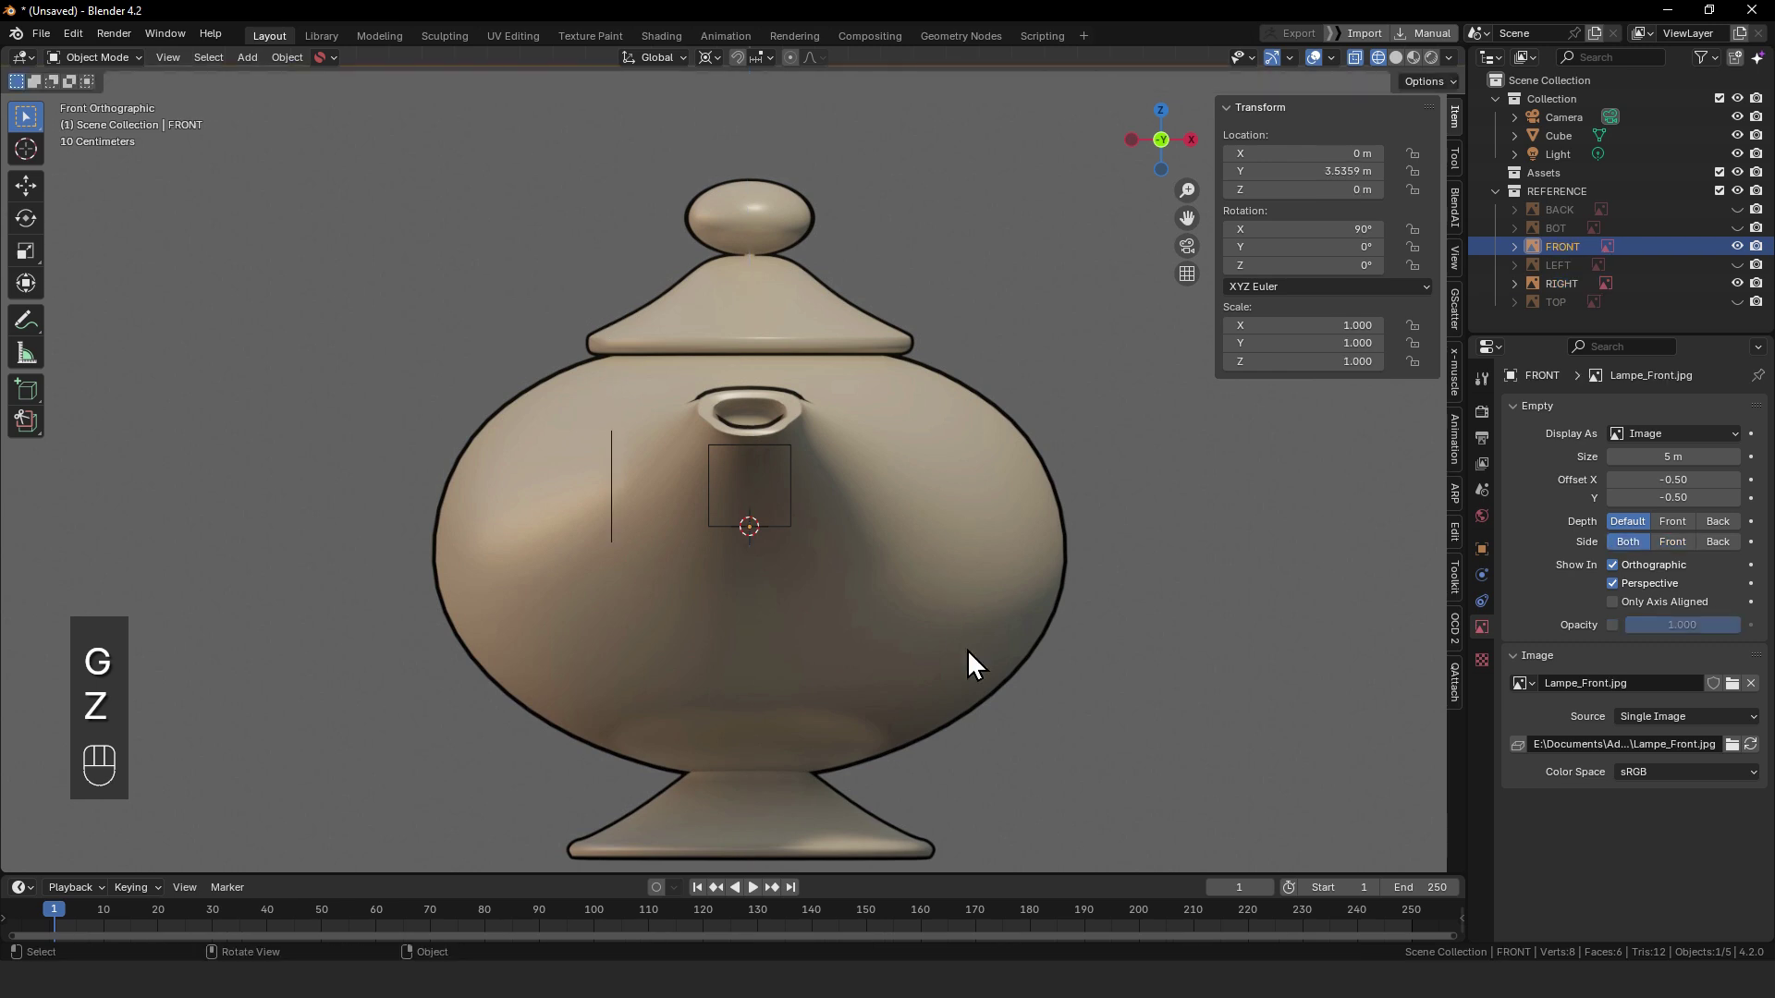
key(g)
key(z)
click(965, 333)
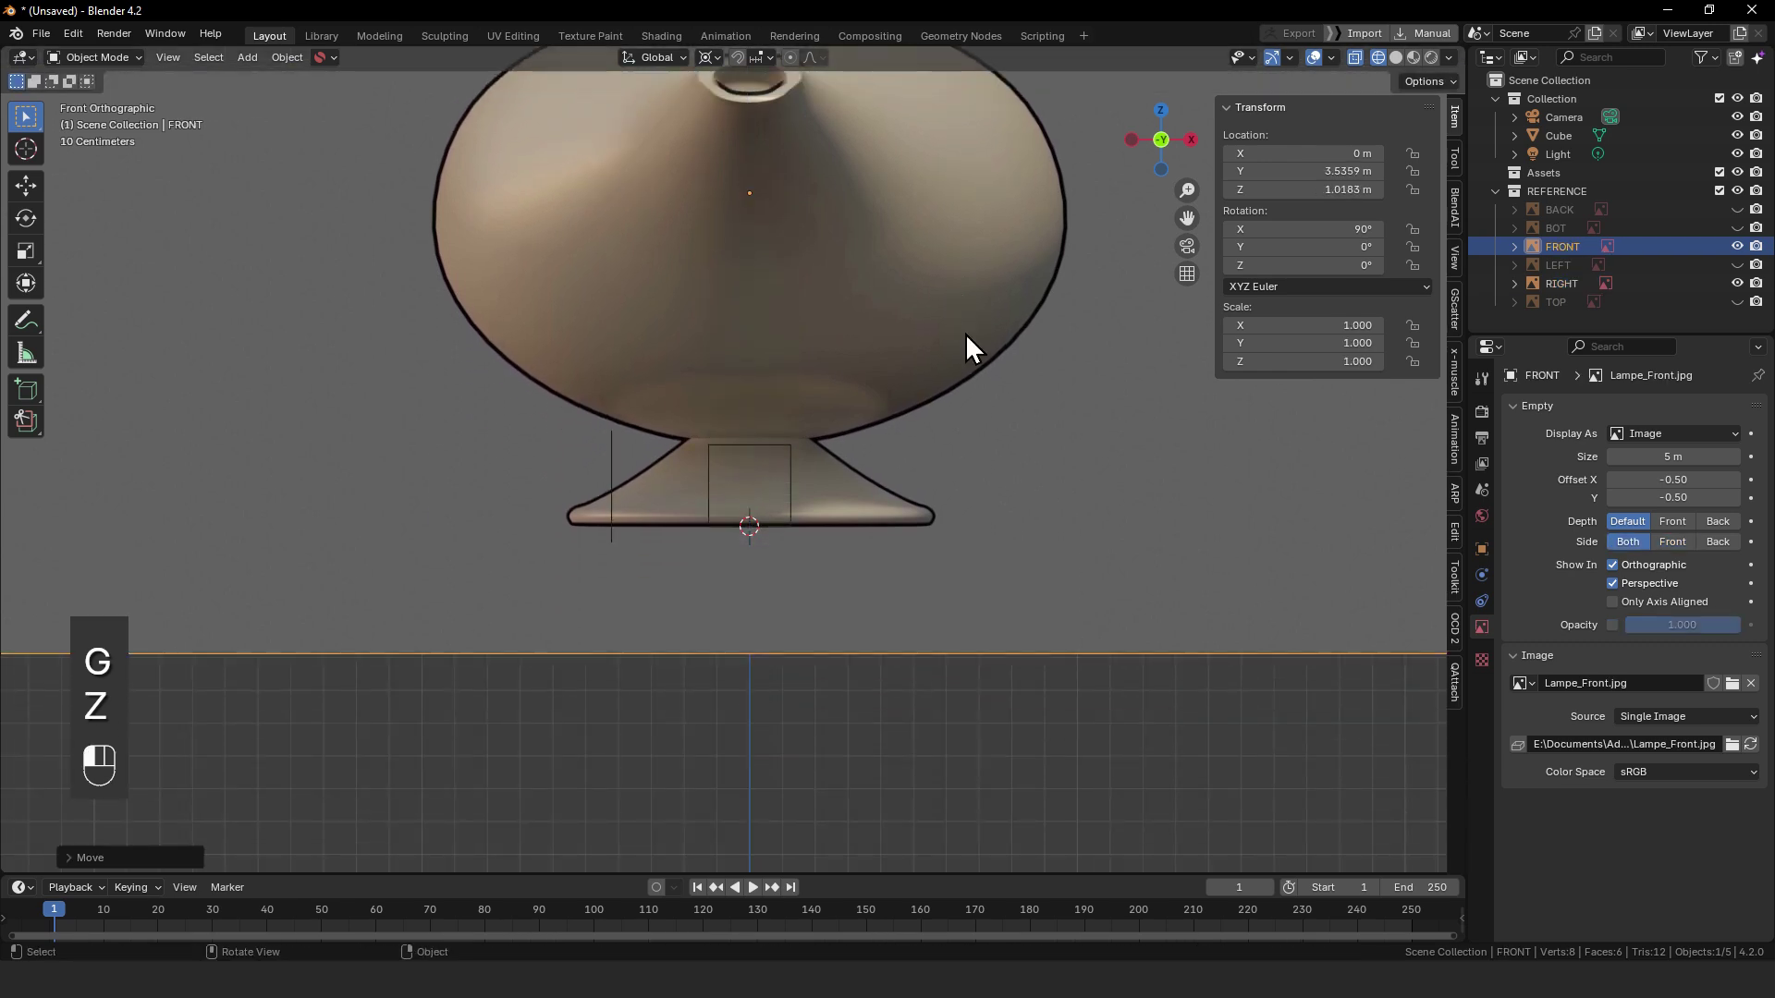
ctrl+alt+middle_drag(965, 333, 1002, 409)
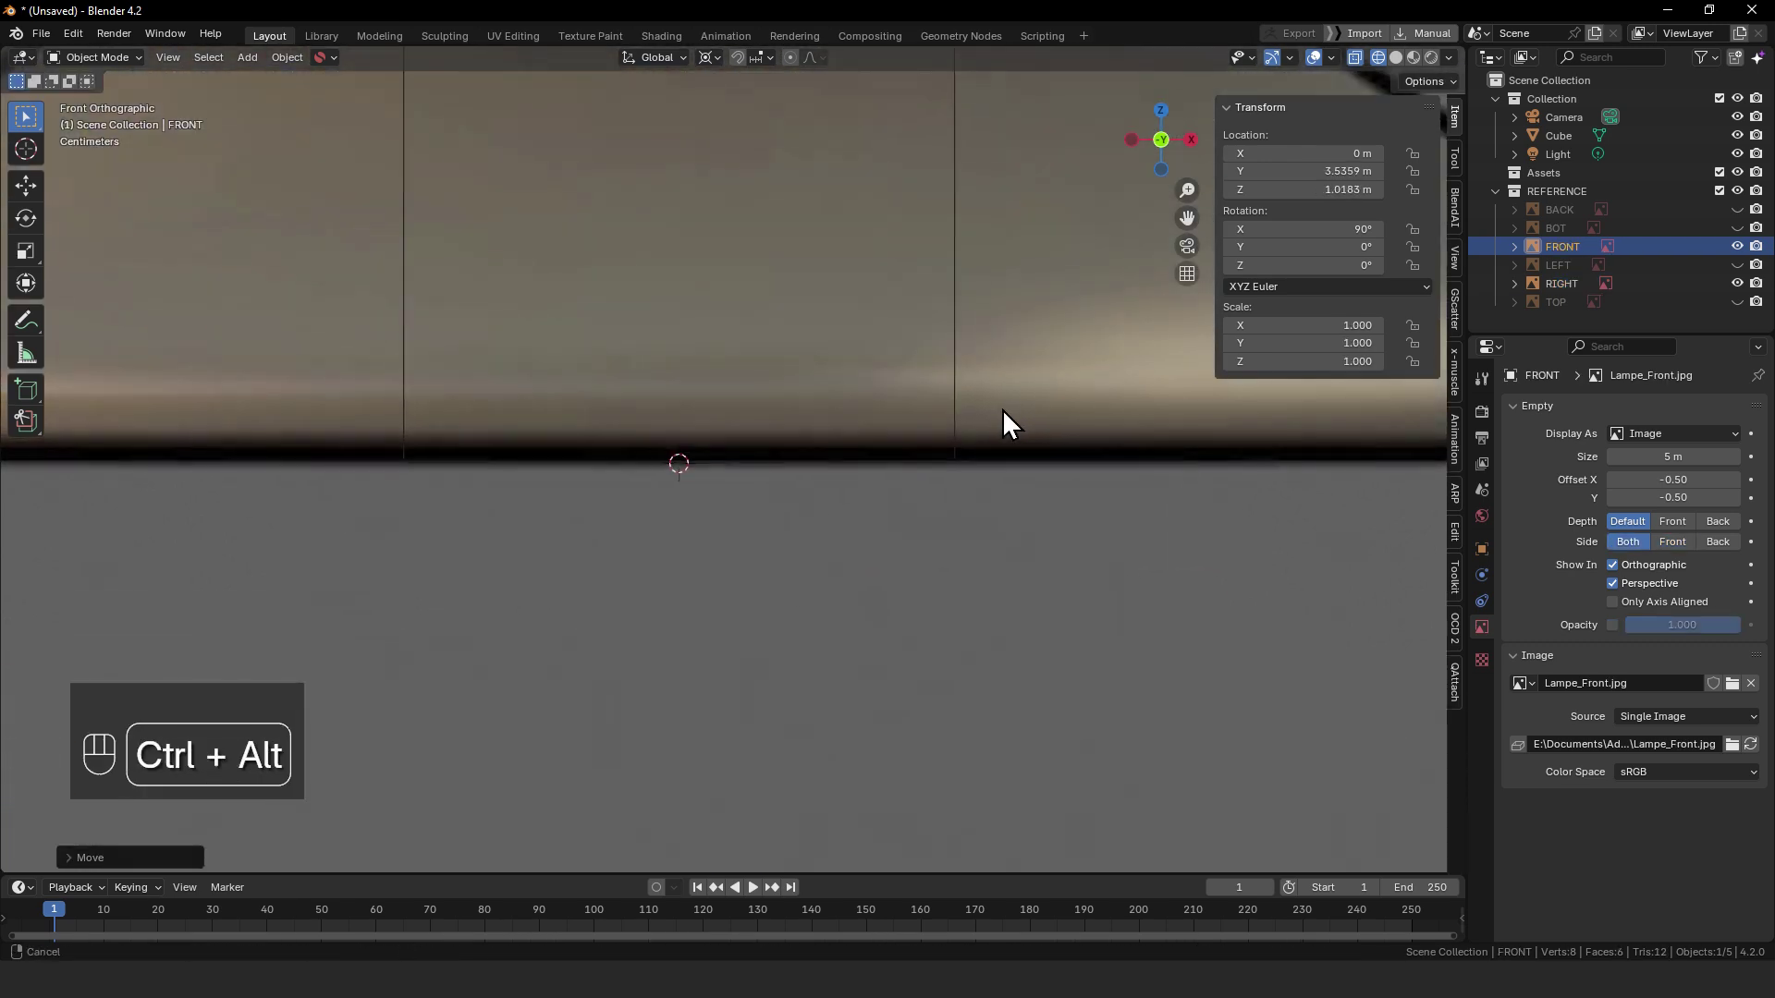
key(g)
key(z)
- Scale the FRONT image down to about 0.120 from the 3D cursor, matching the lid knob's top to the cube's upper edge
key(s)
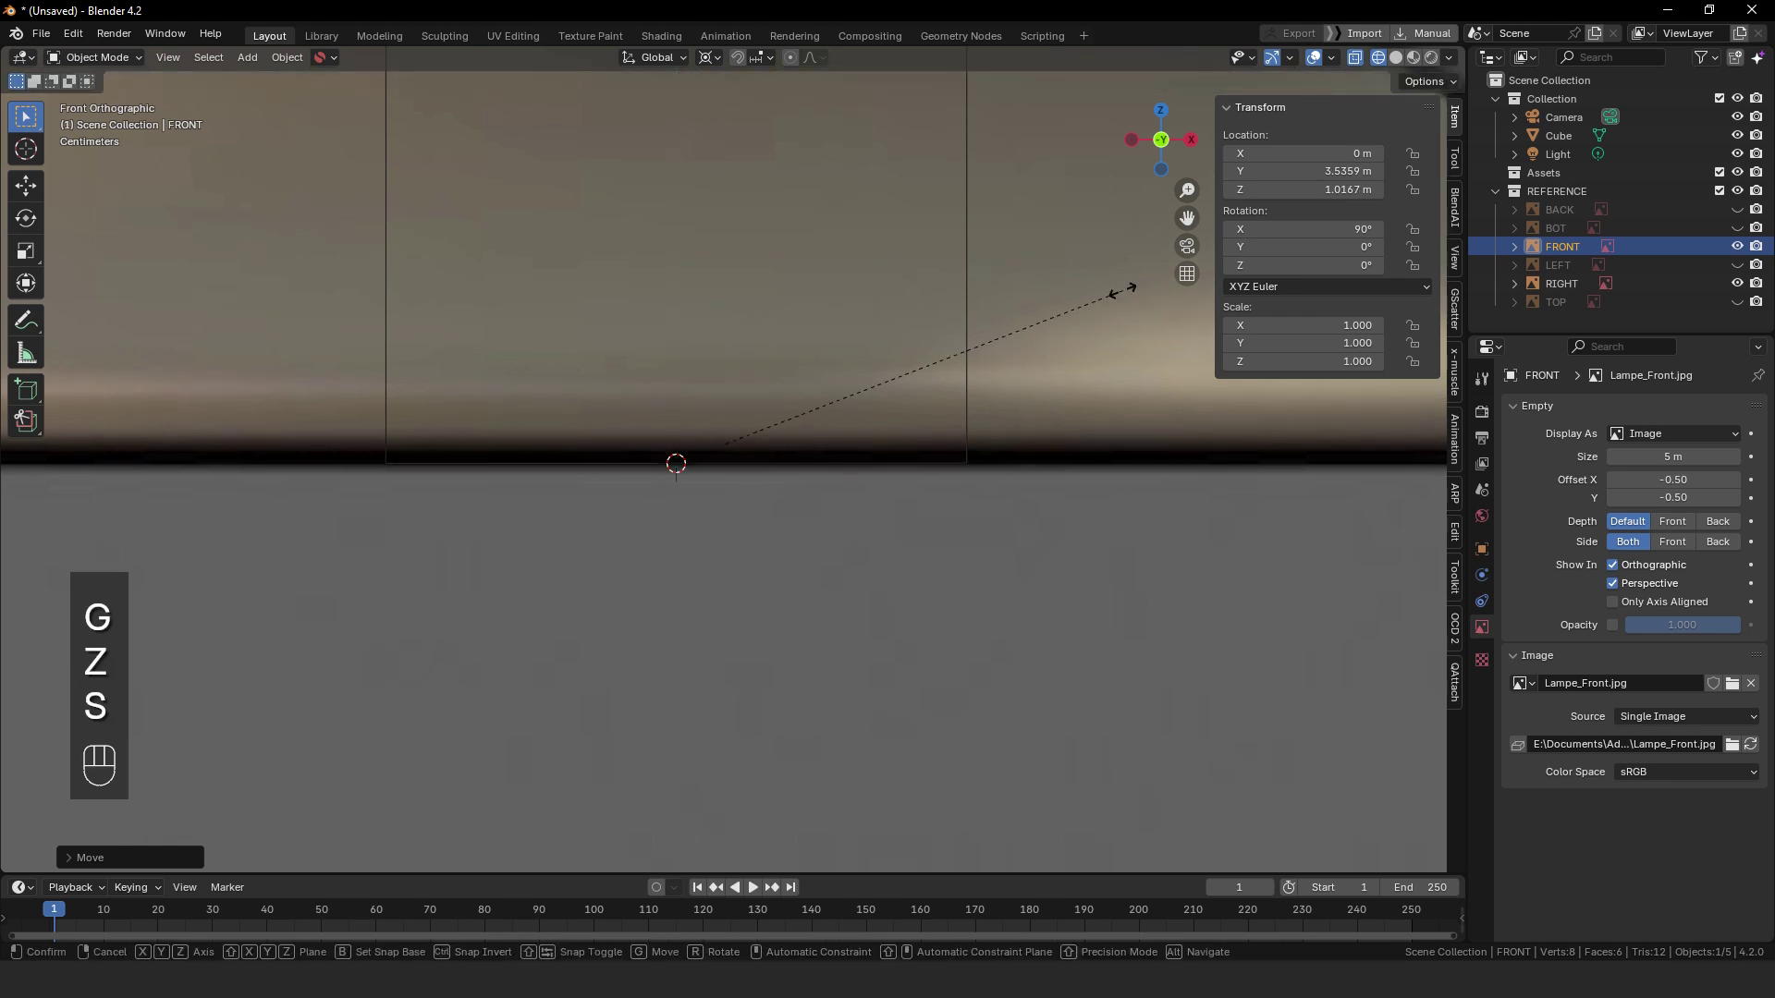
click(818, 442)
key(s)
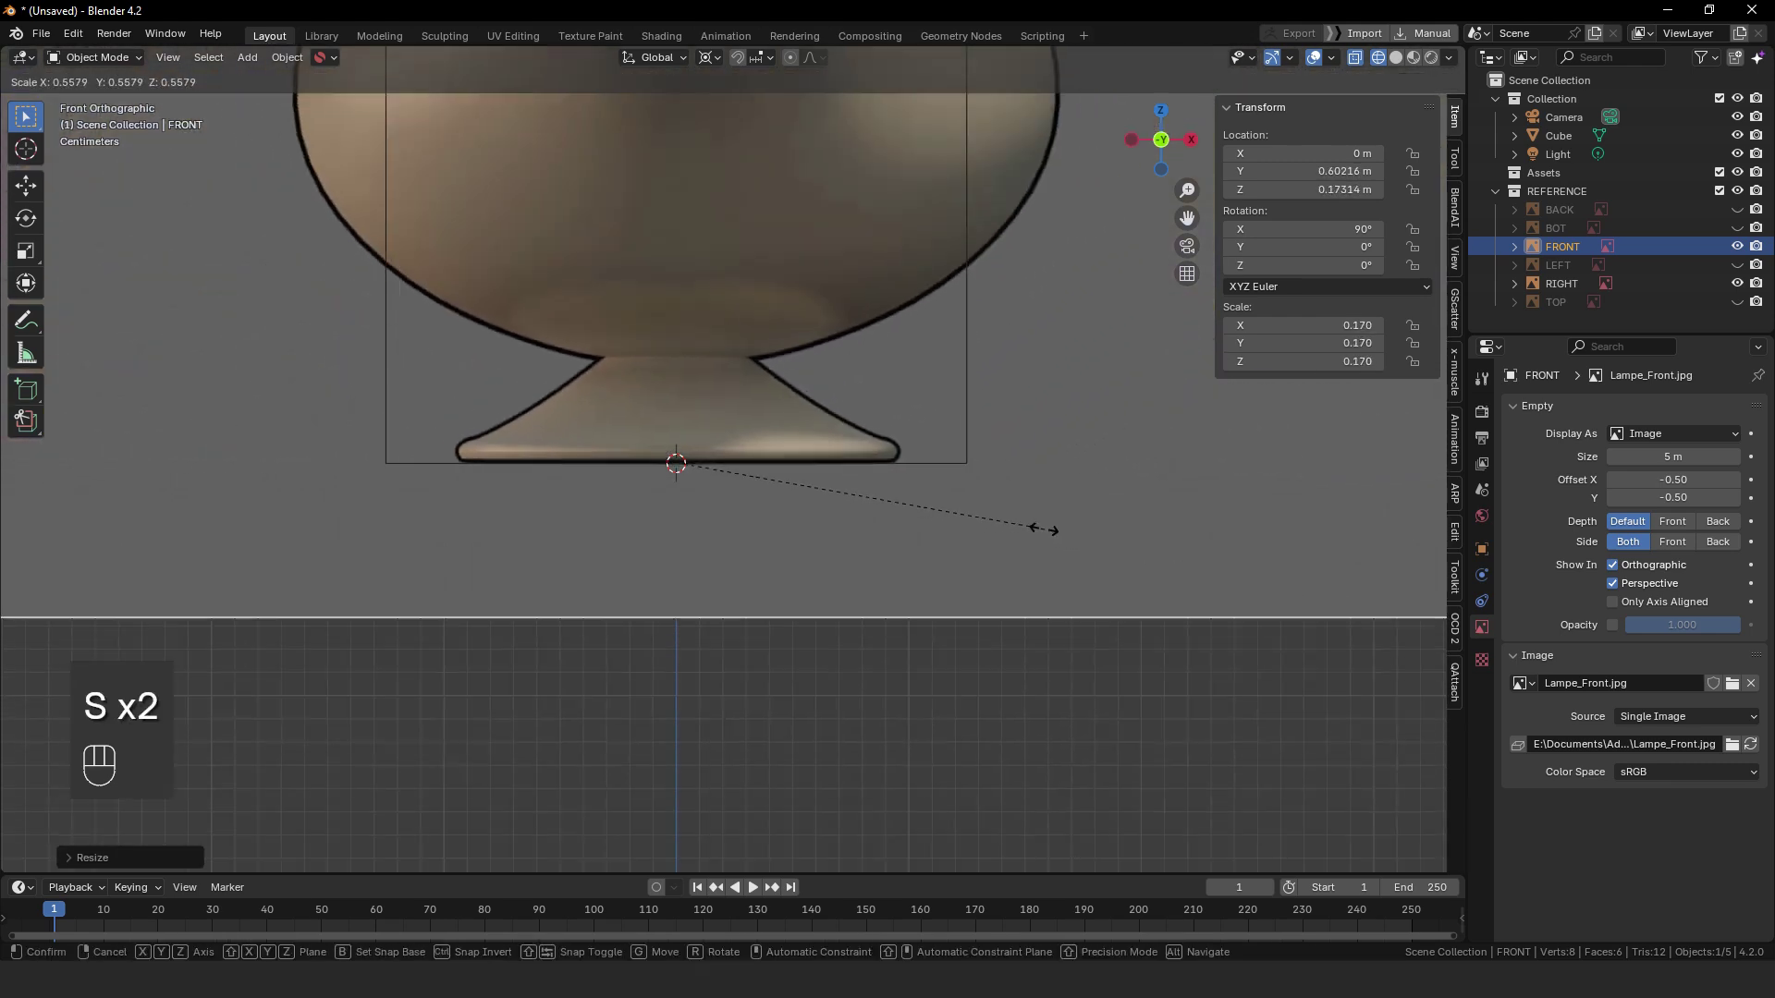
click(826, 397)
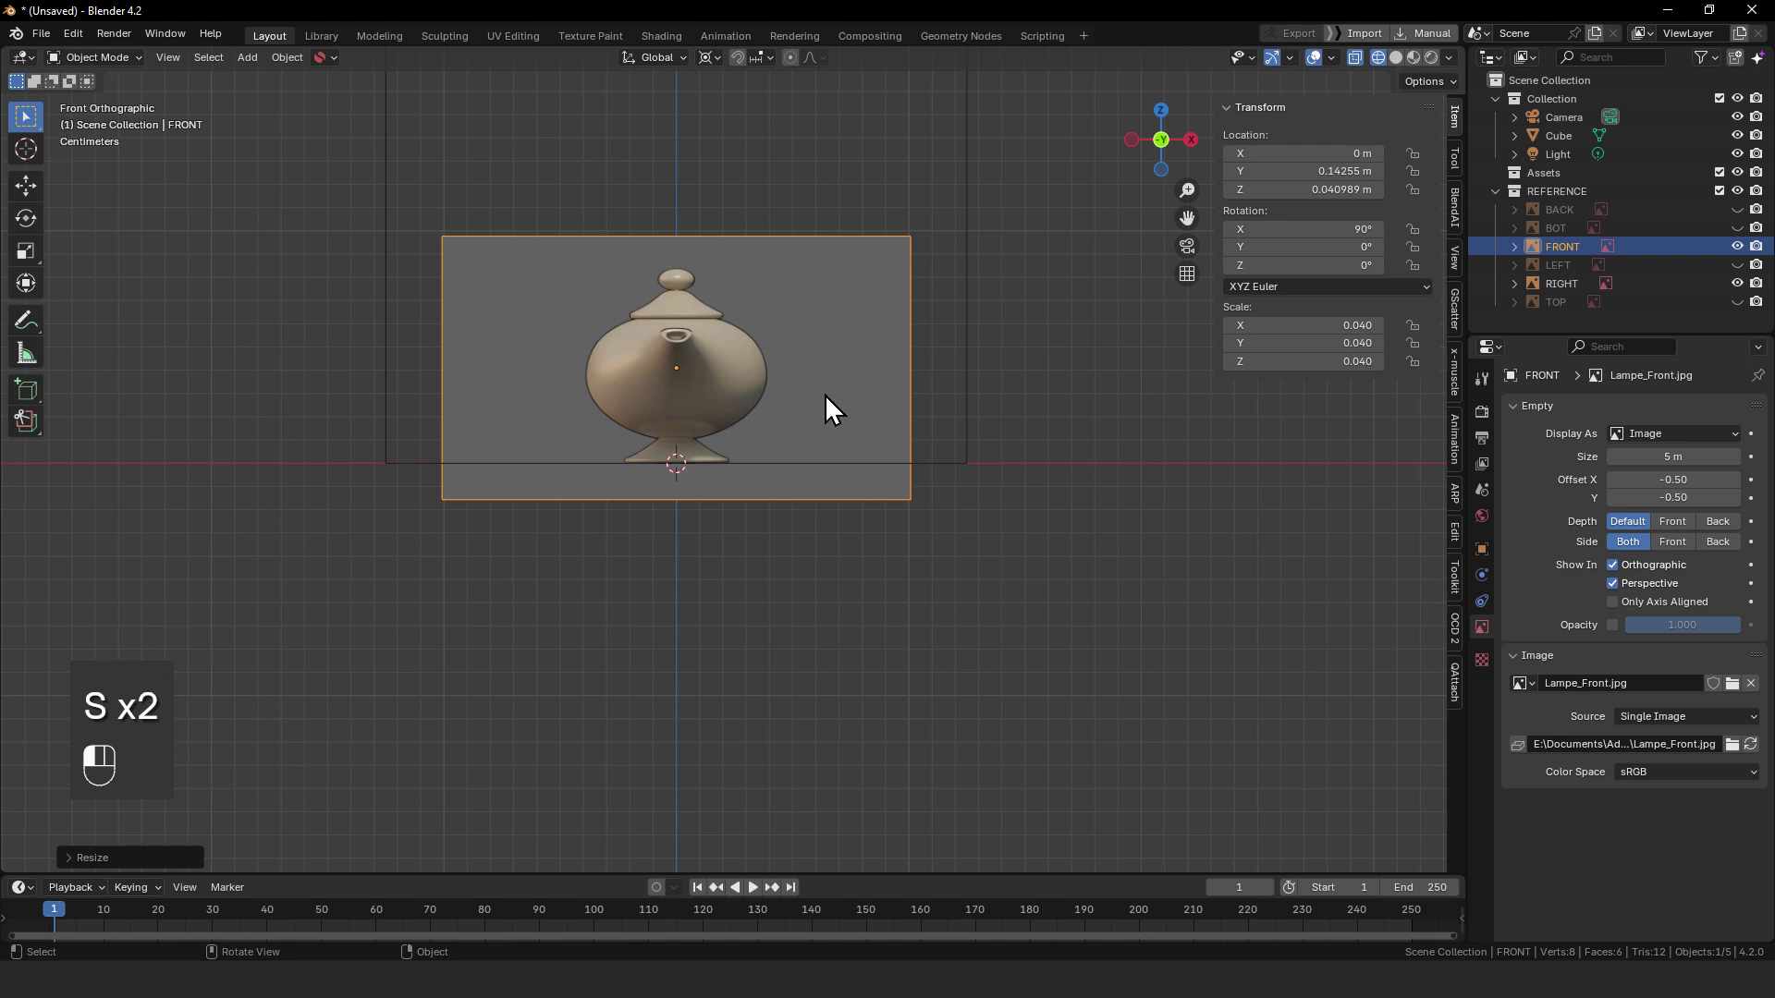
shift+middle_drag(825, 397, 835, 598)
key(s)
click(1054, 314)
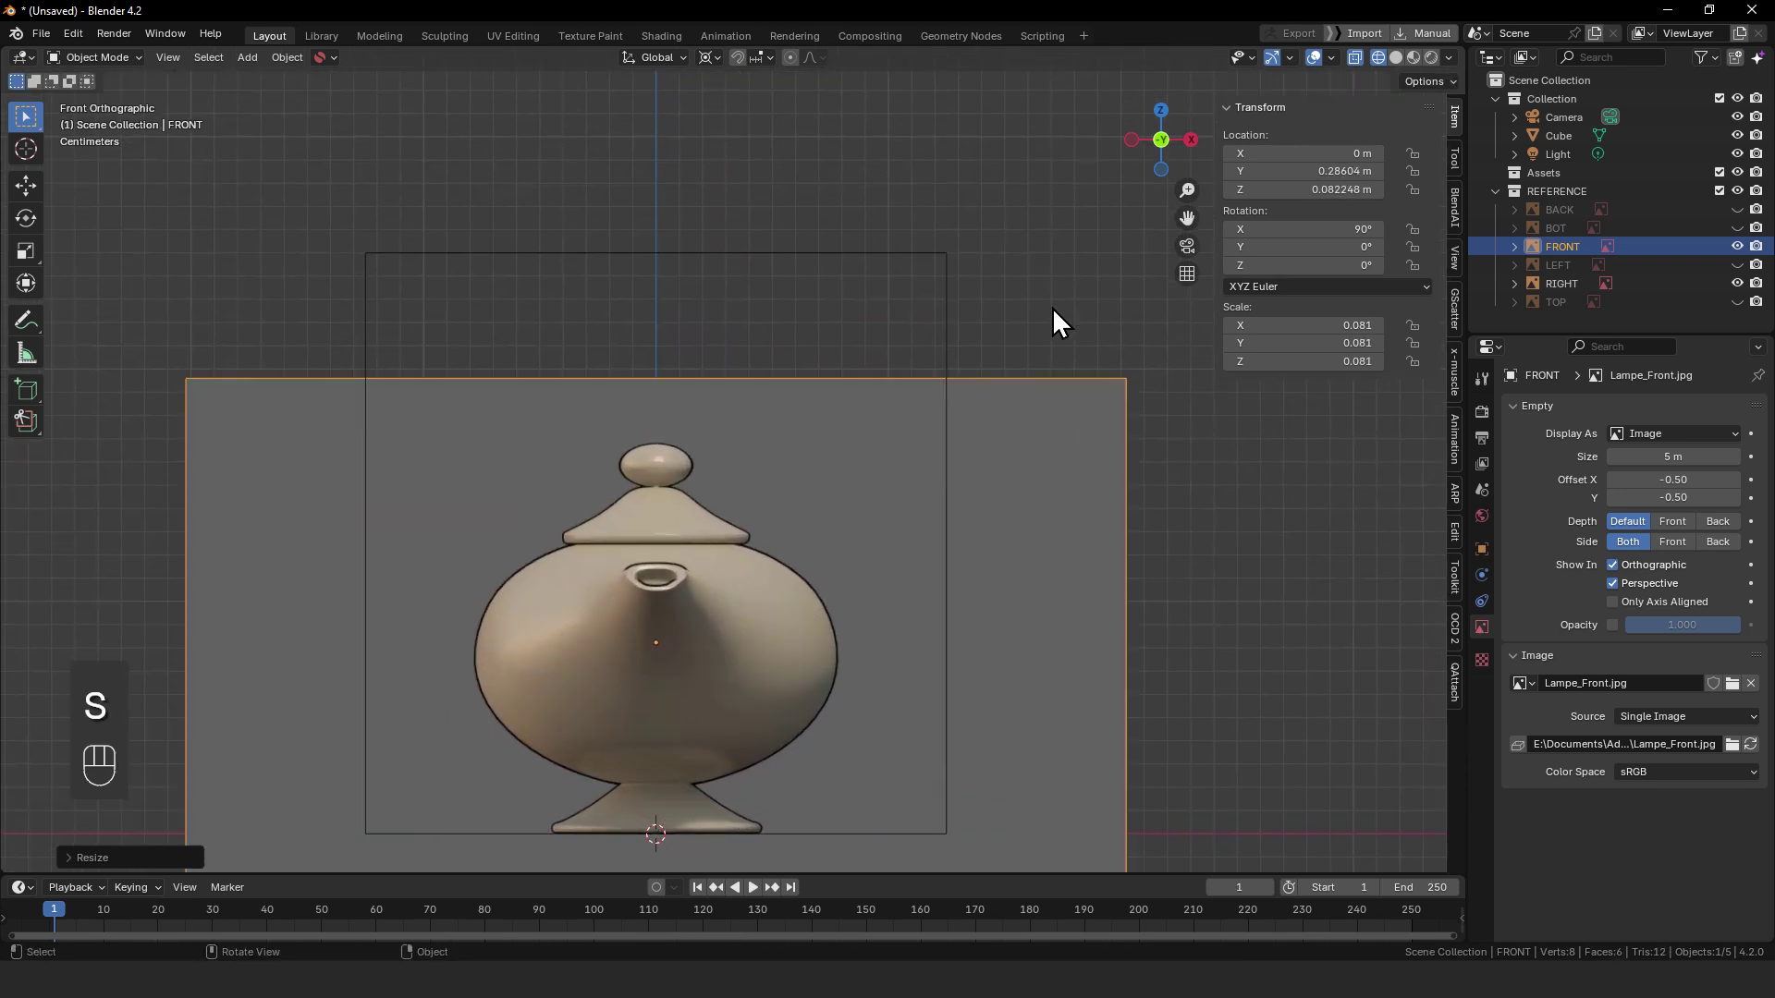
key(s)
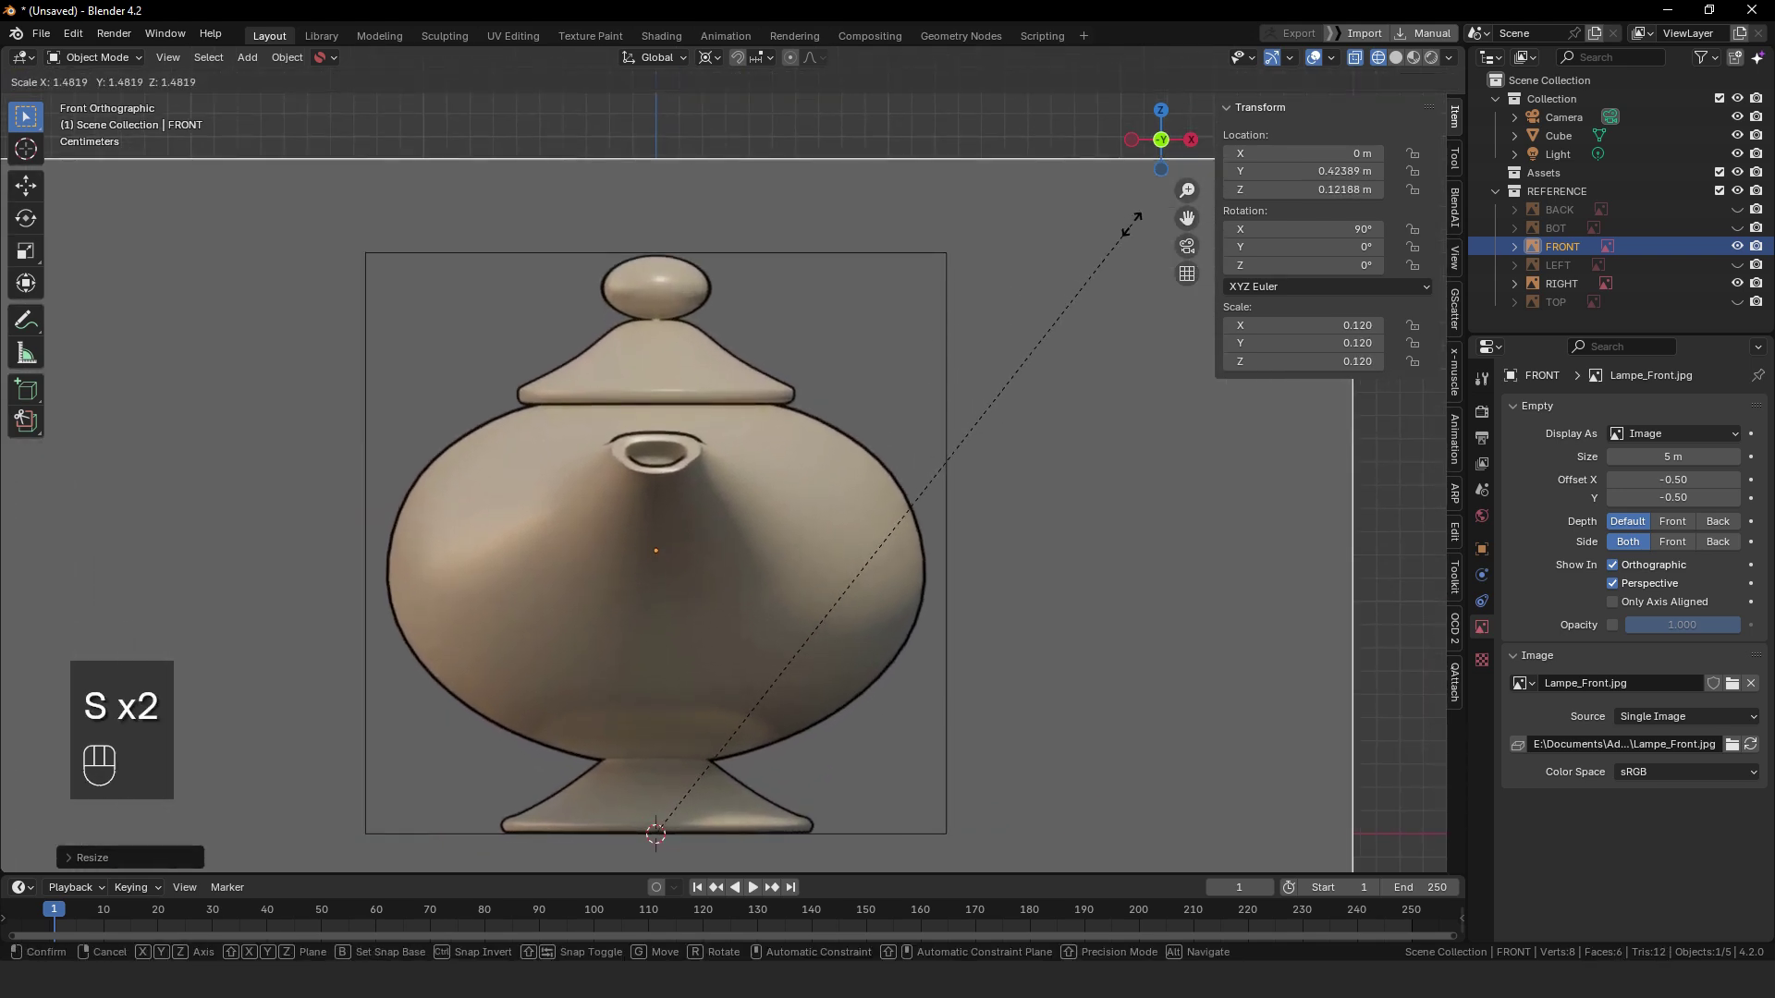
click(1131, 224)
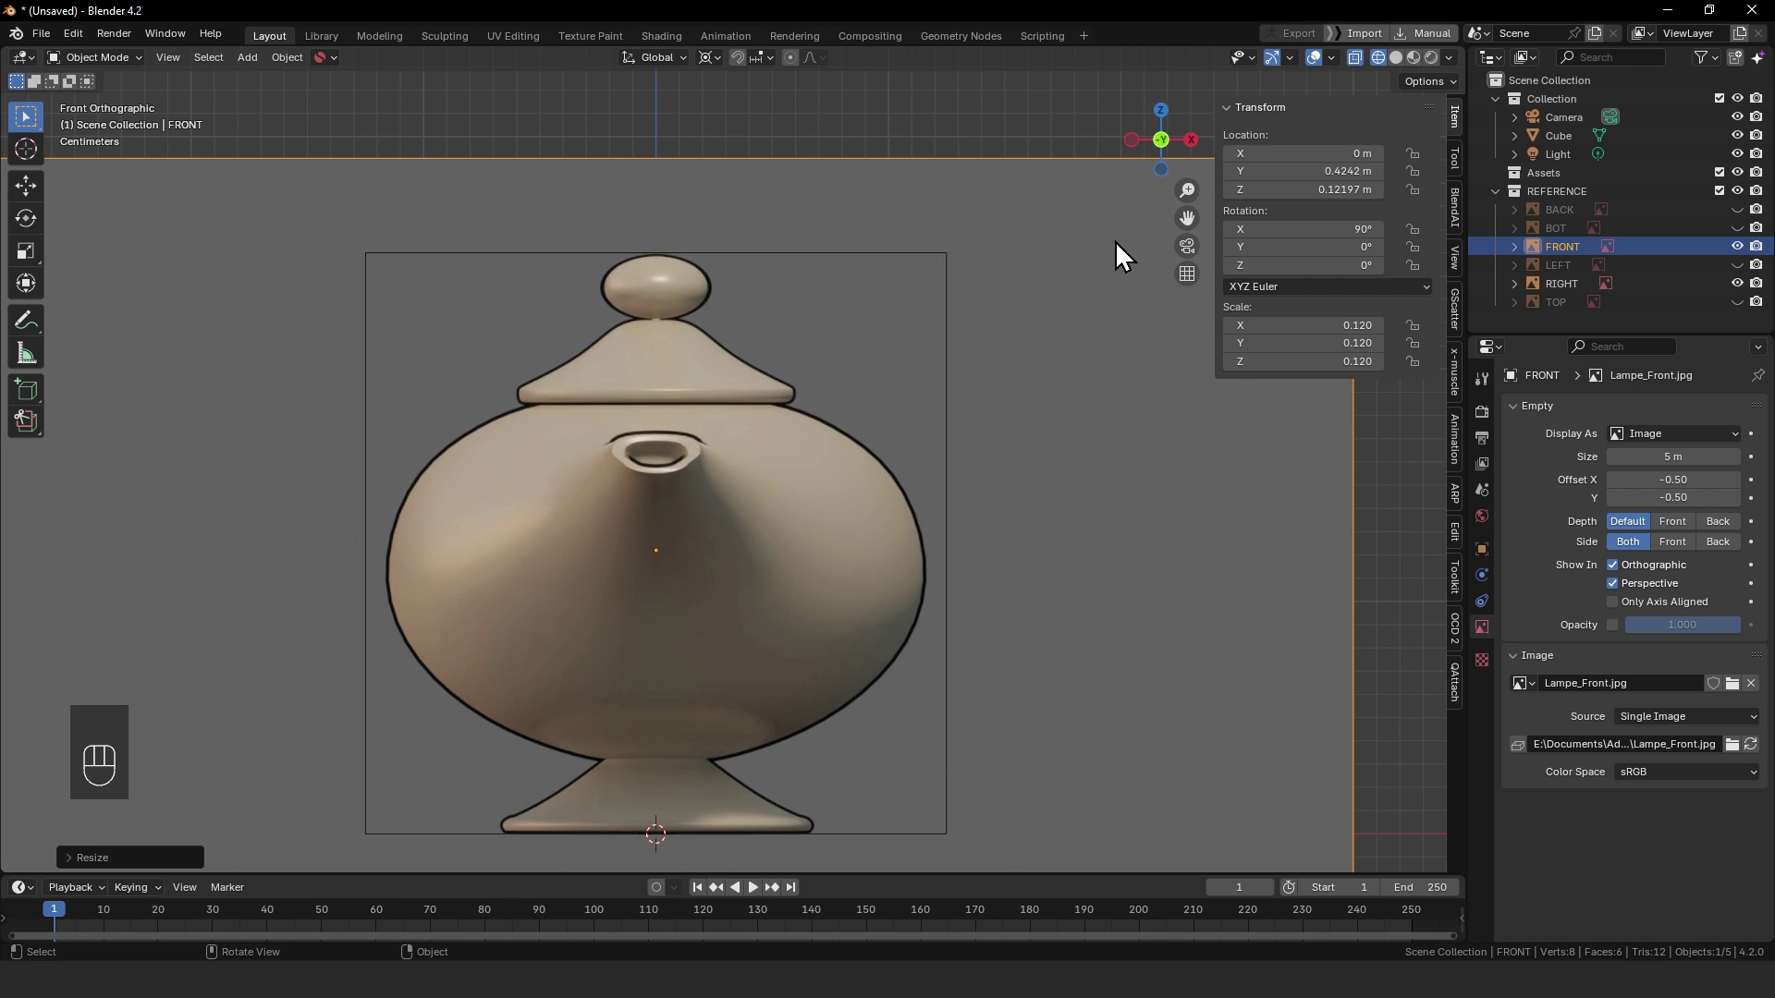
key(s)
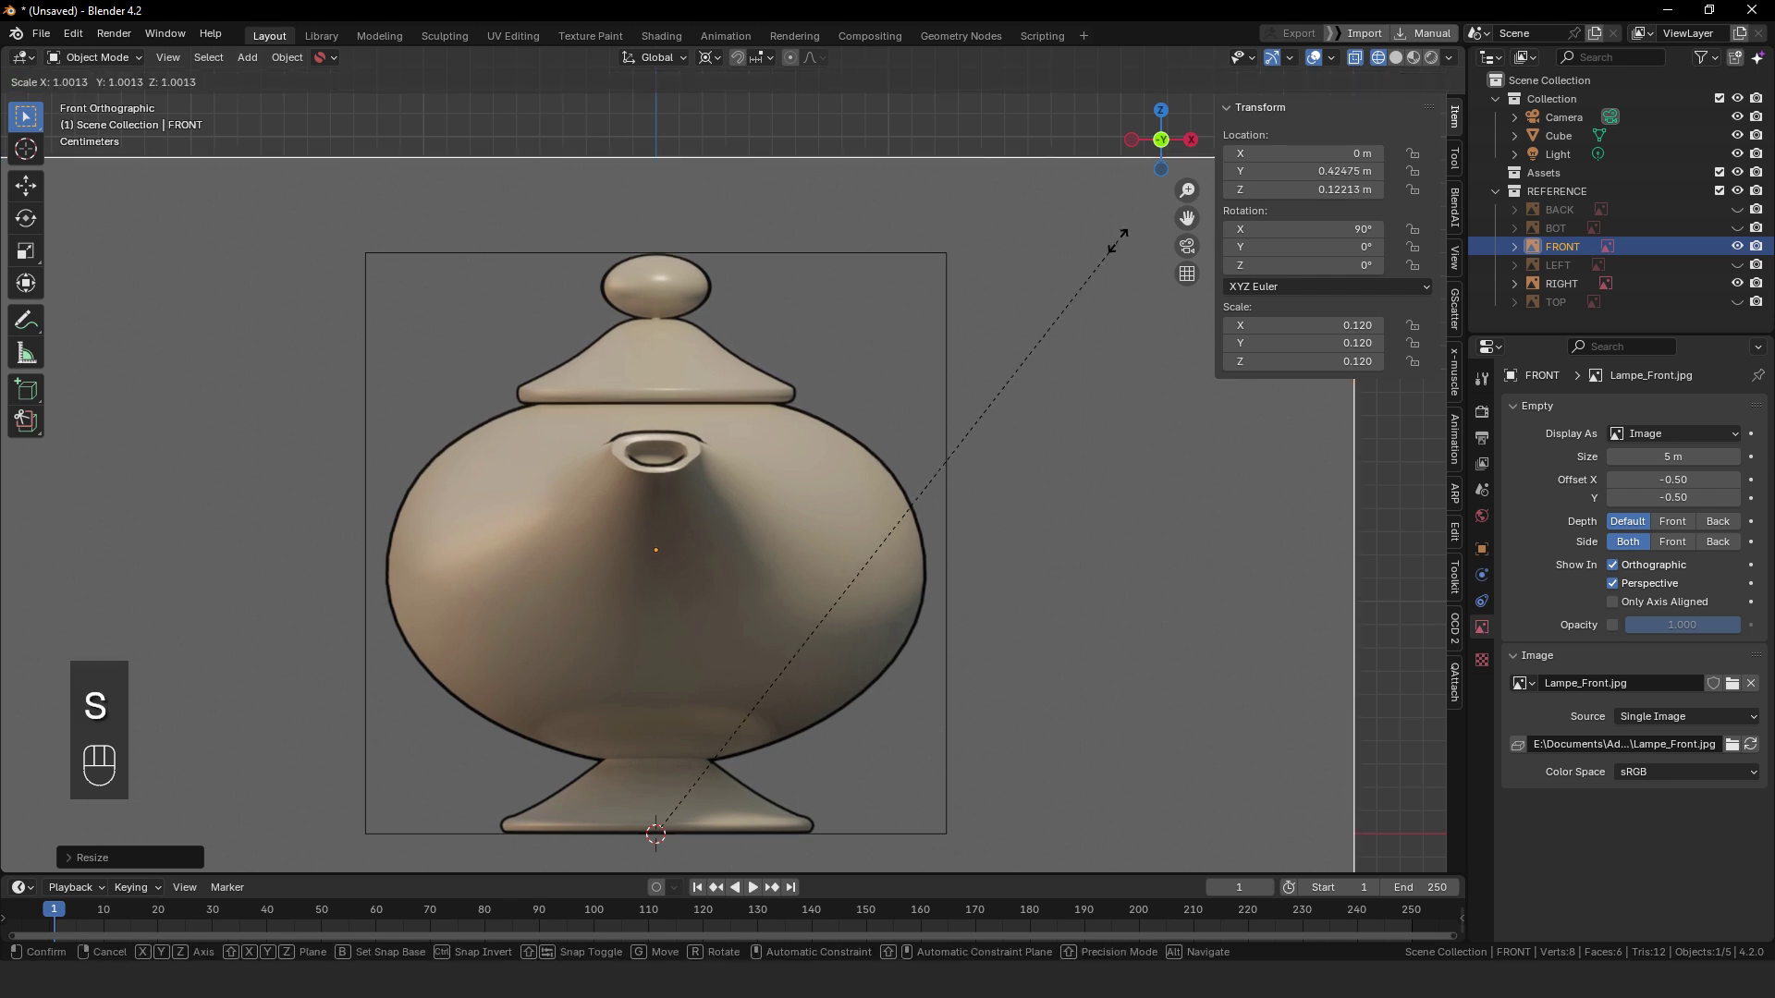
click(1121, 239)
- Enable opacity for the FRONT reference image and set it to 0.300
alt+shift+drag(1022, 385, 1047, 453)
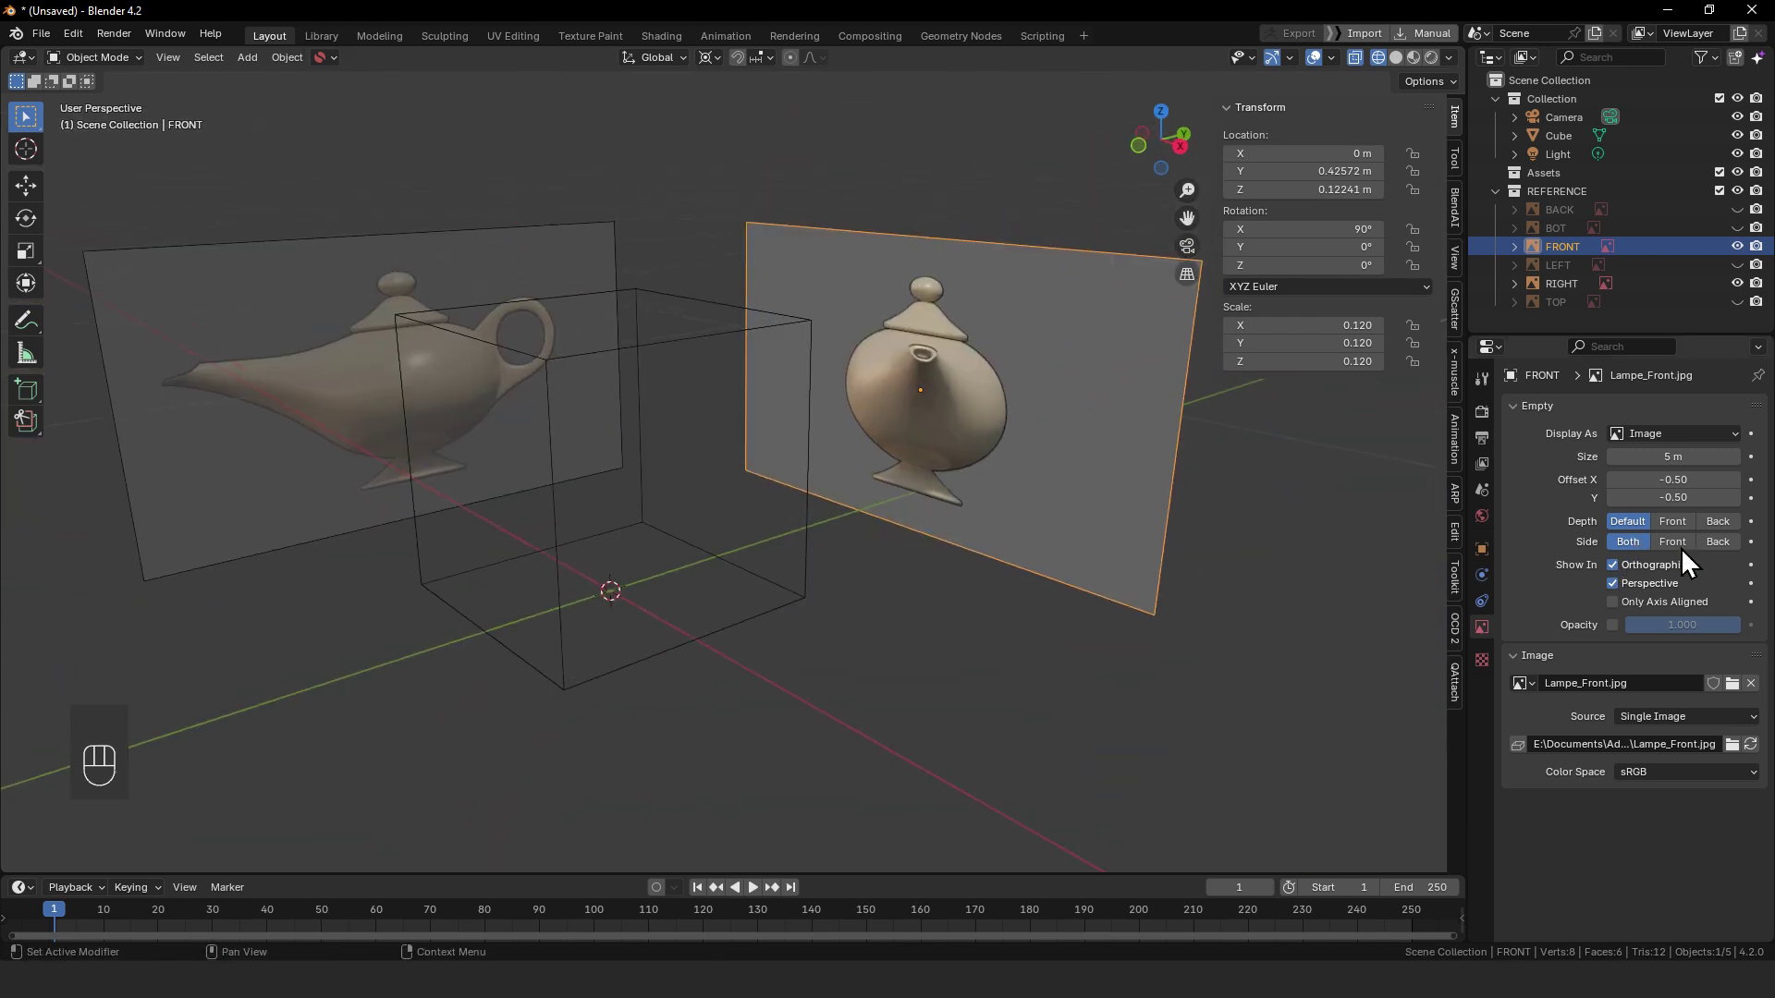
click(1612, 625)
click(1688, 625)
key(Return)
- Move the FRONT image farther from the cube along the global Y axis, to about 0.683 m
alt+middle_drag(851, 522, 873, 594)
key(g)
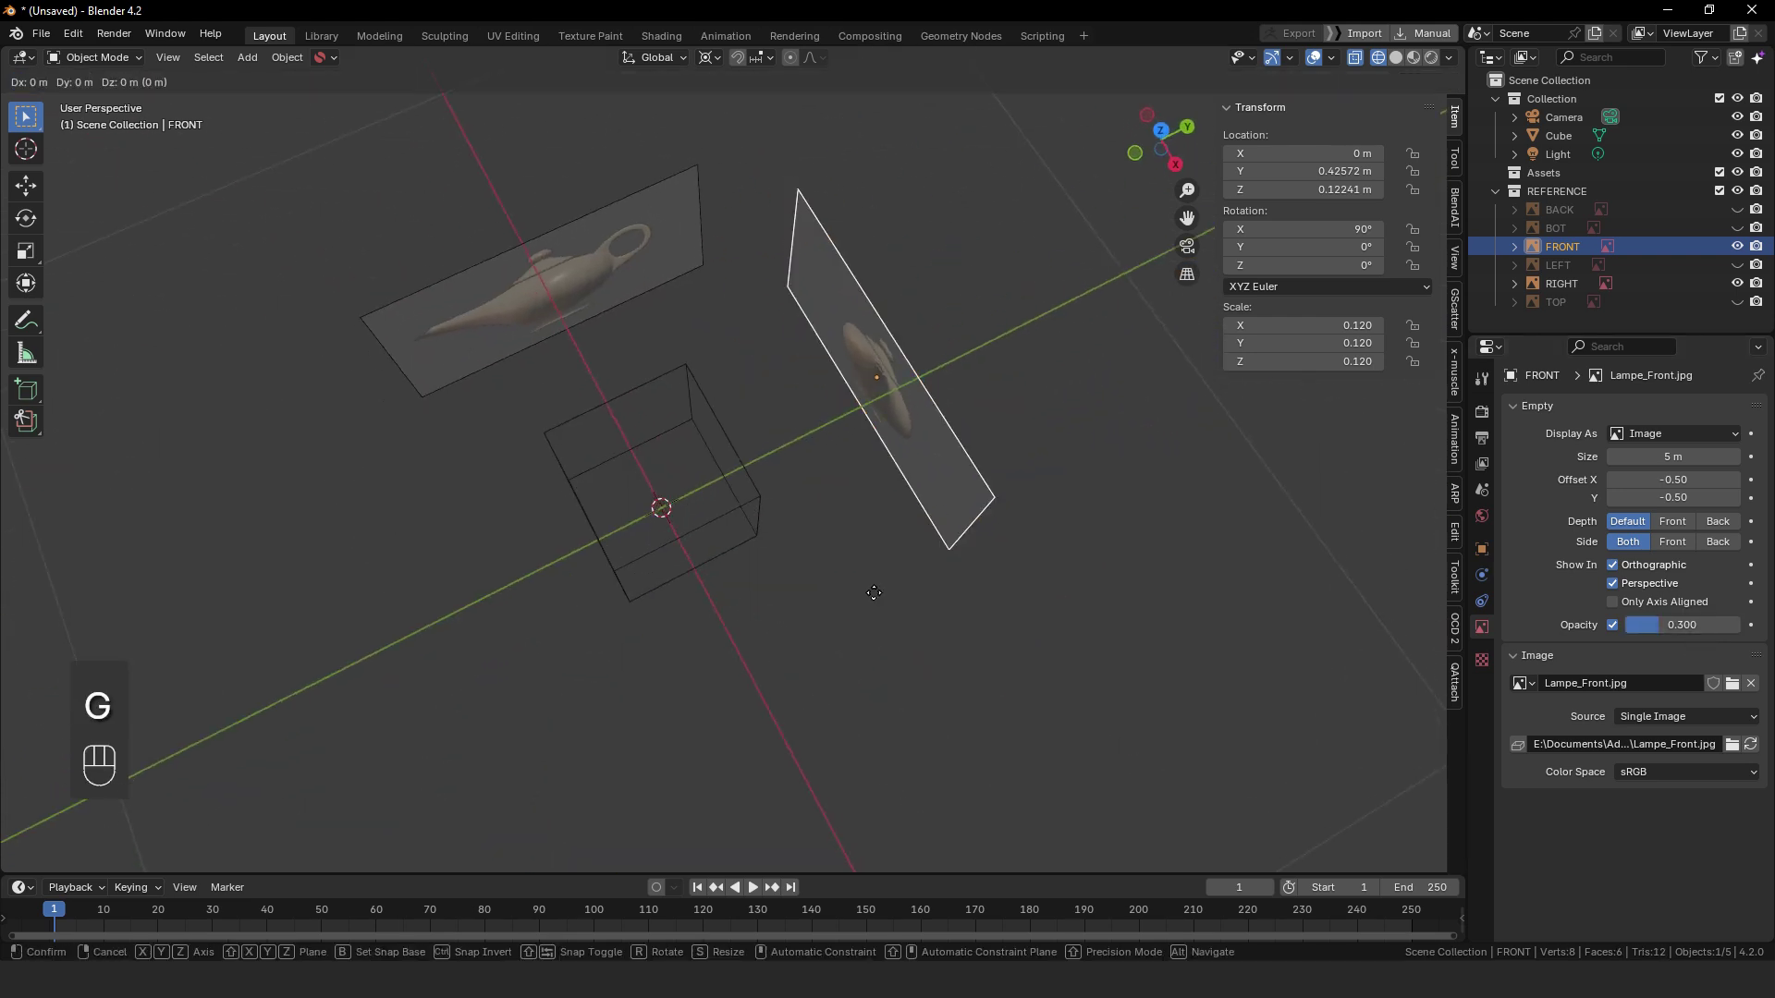
key(y)
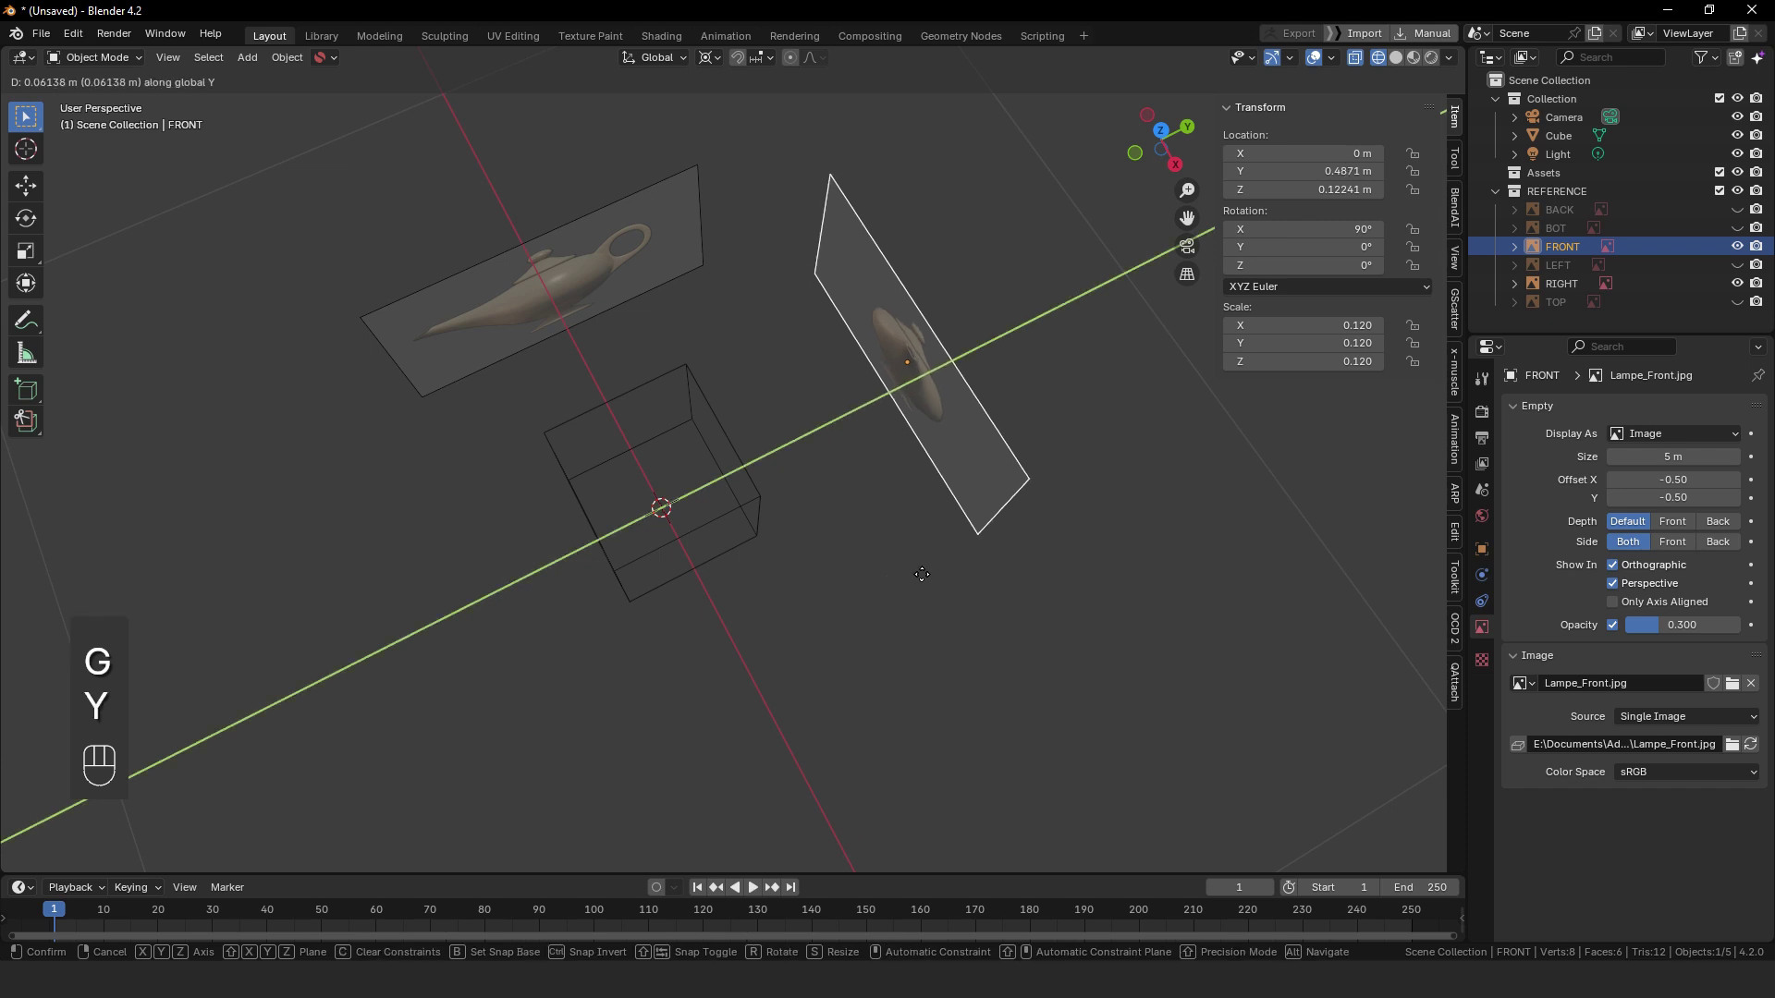
click(1011, 555)
- Unhide the BACK reference image and switch to the orthographic back view
alt+middle_drag(1011, 555, 888, 514)
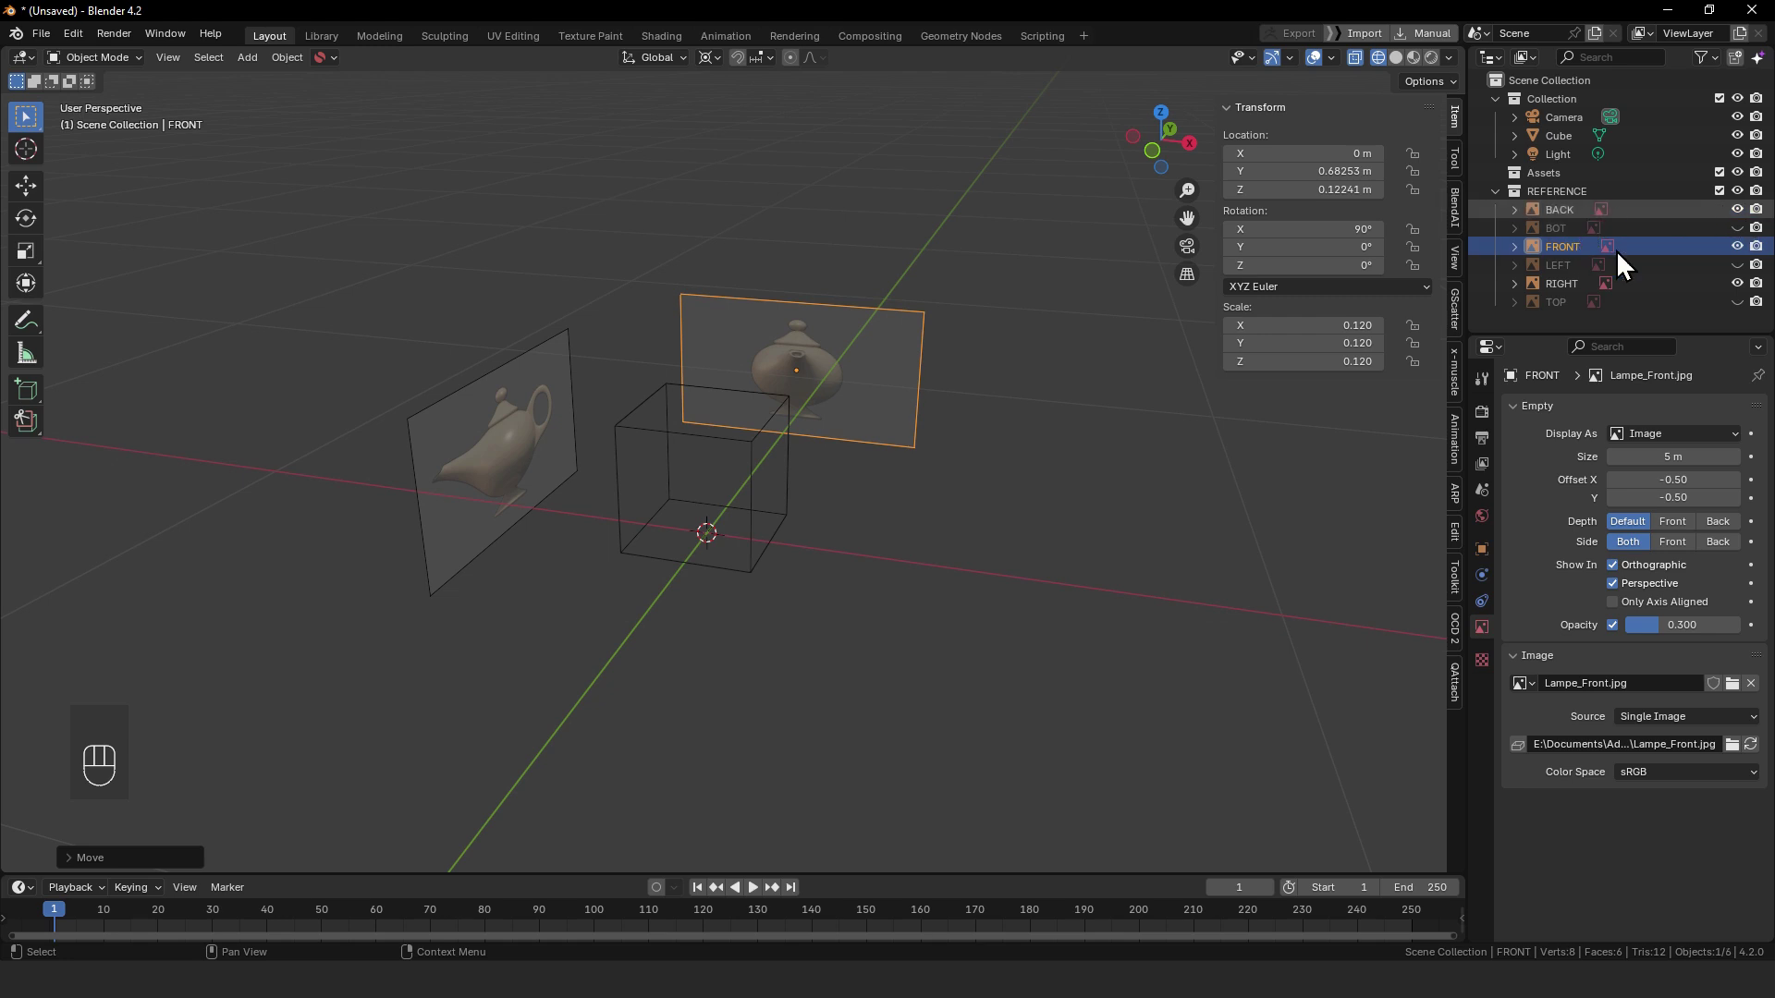
alt+middle_drag(1063, 342, 579, 409)
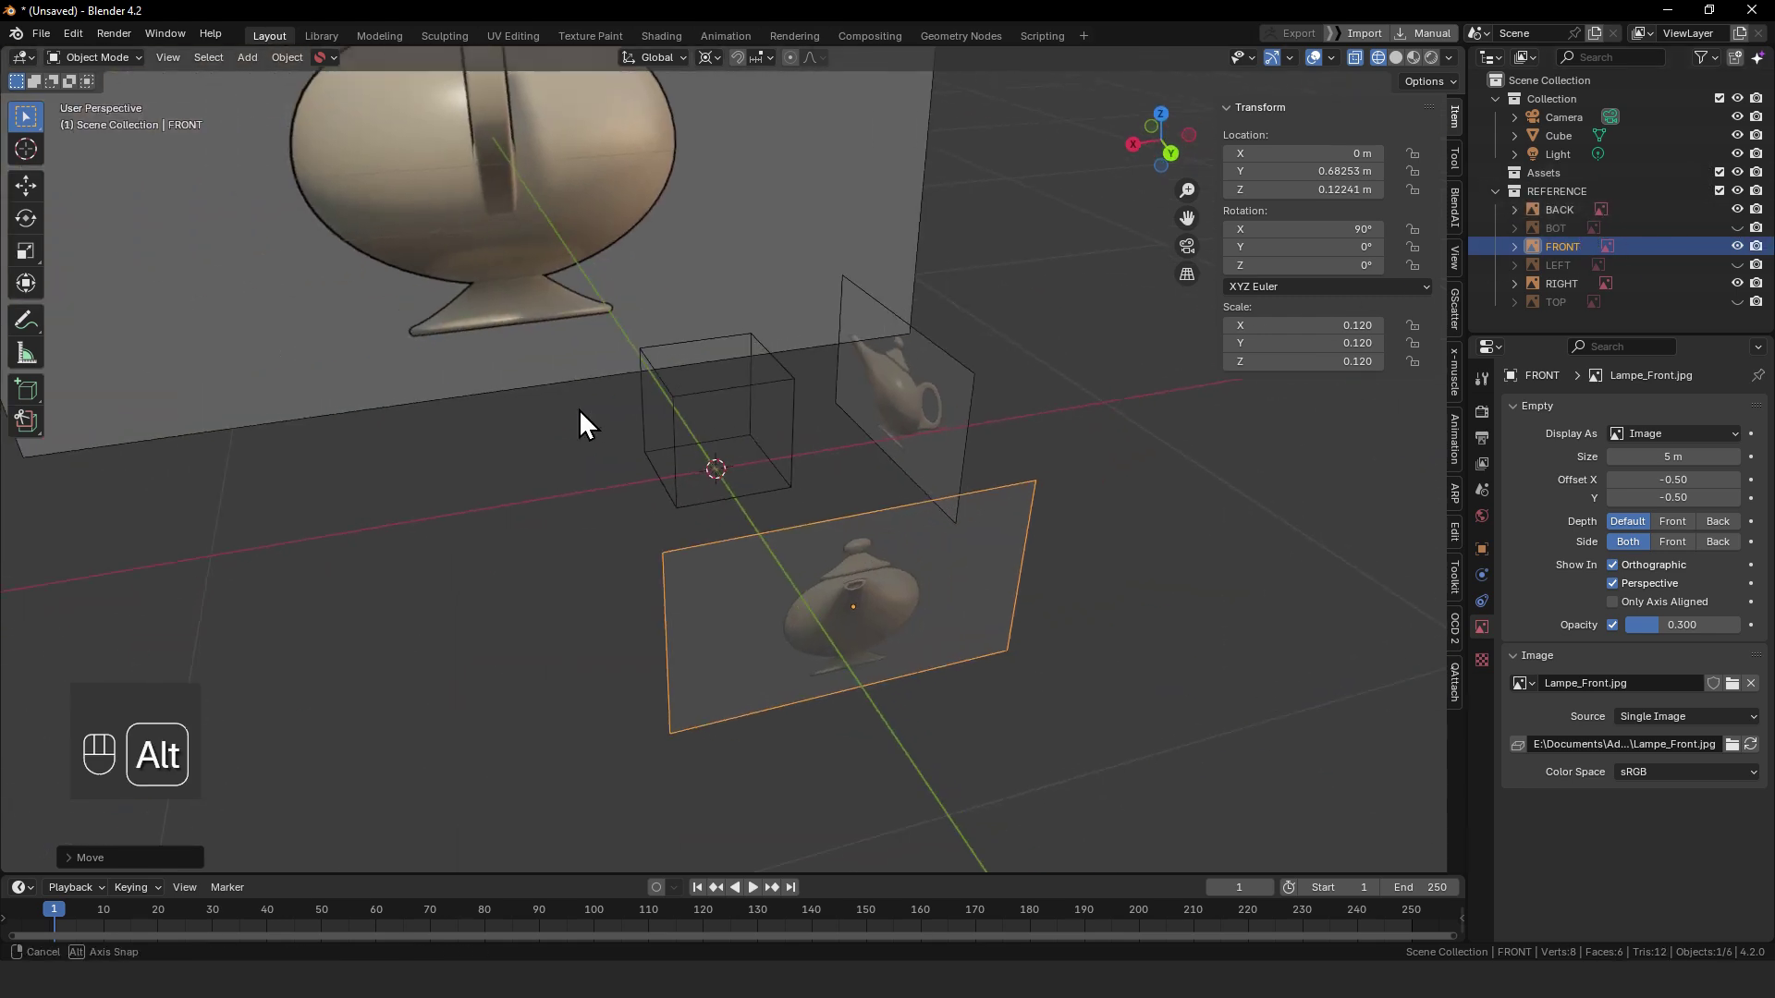
click(617, 195)
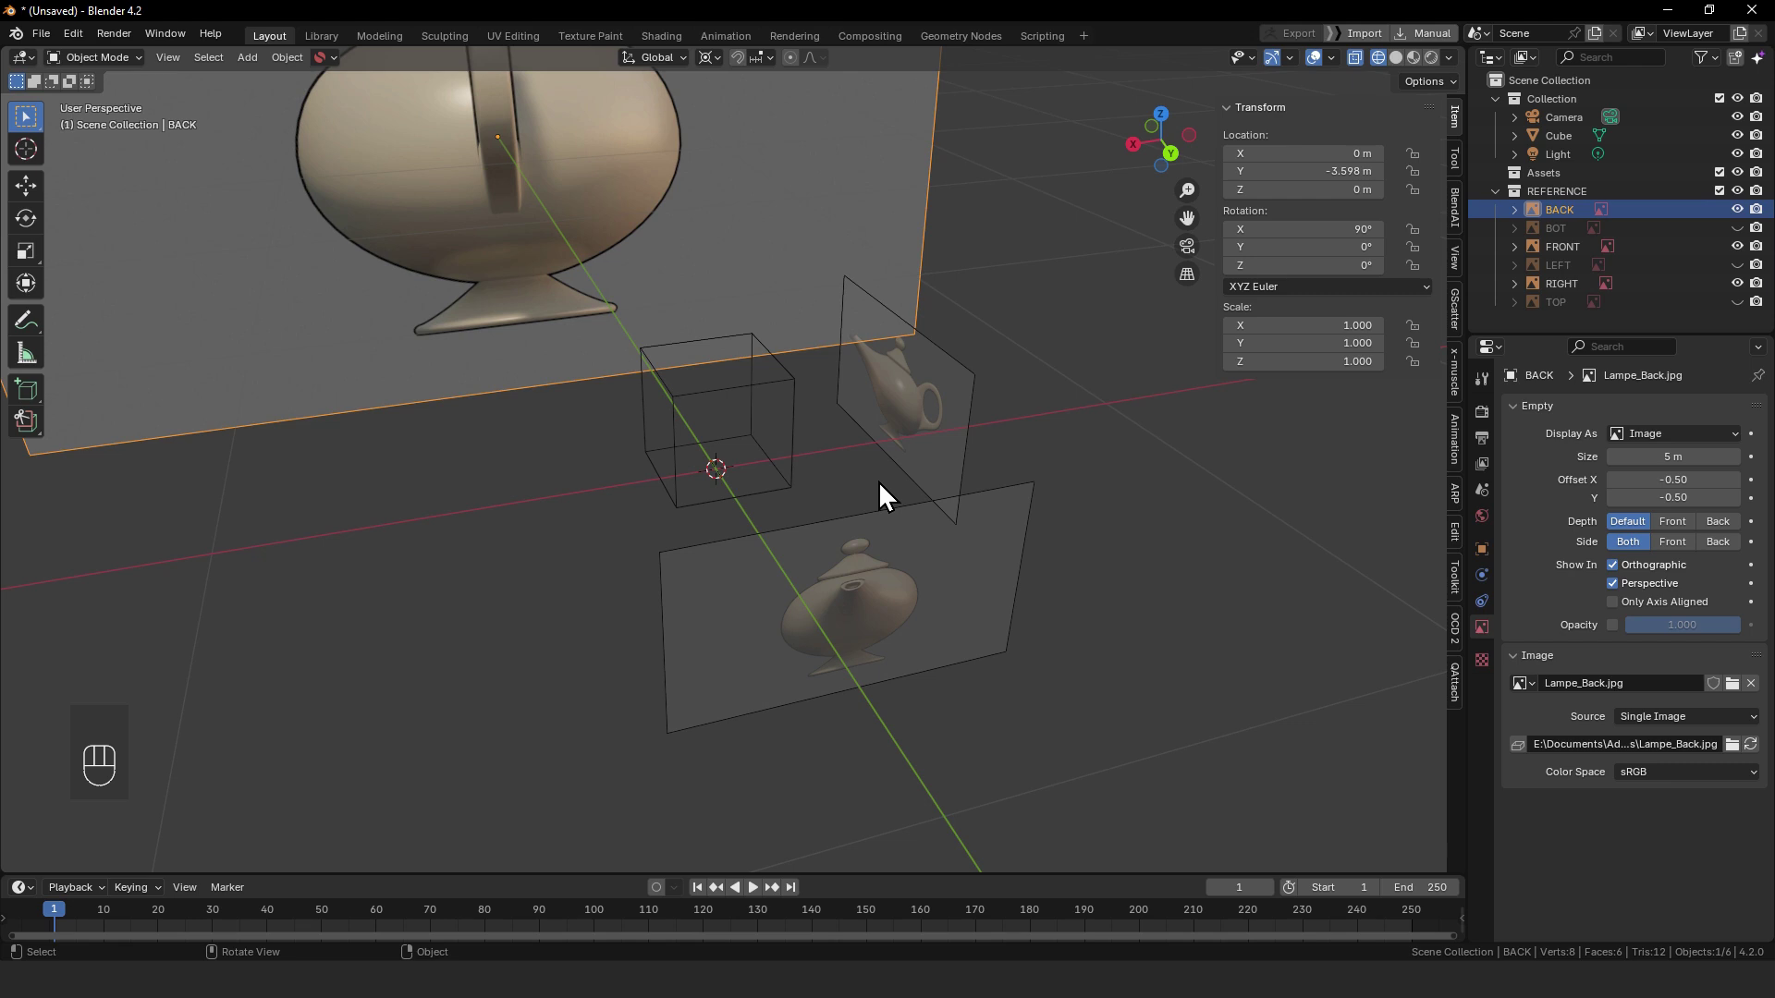
key(ctrl+KP_1)
alt+shift+middle_drag(878, 481, 843, 505)
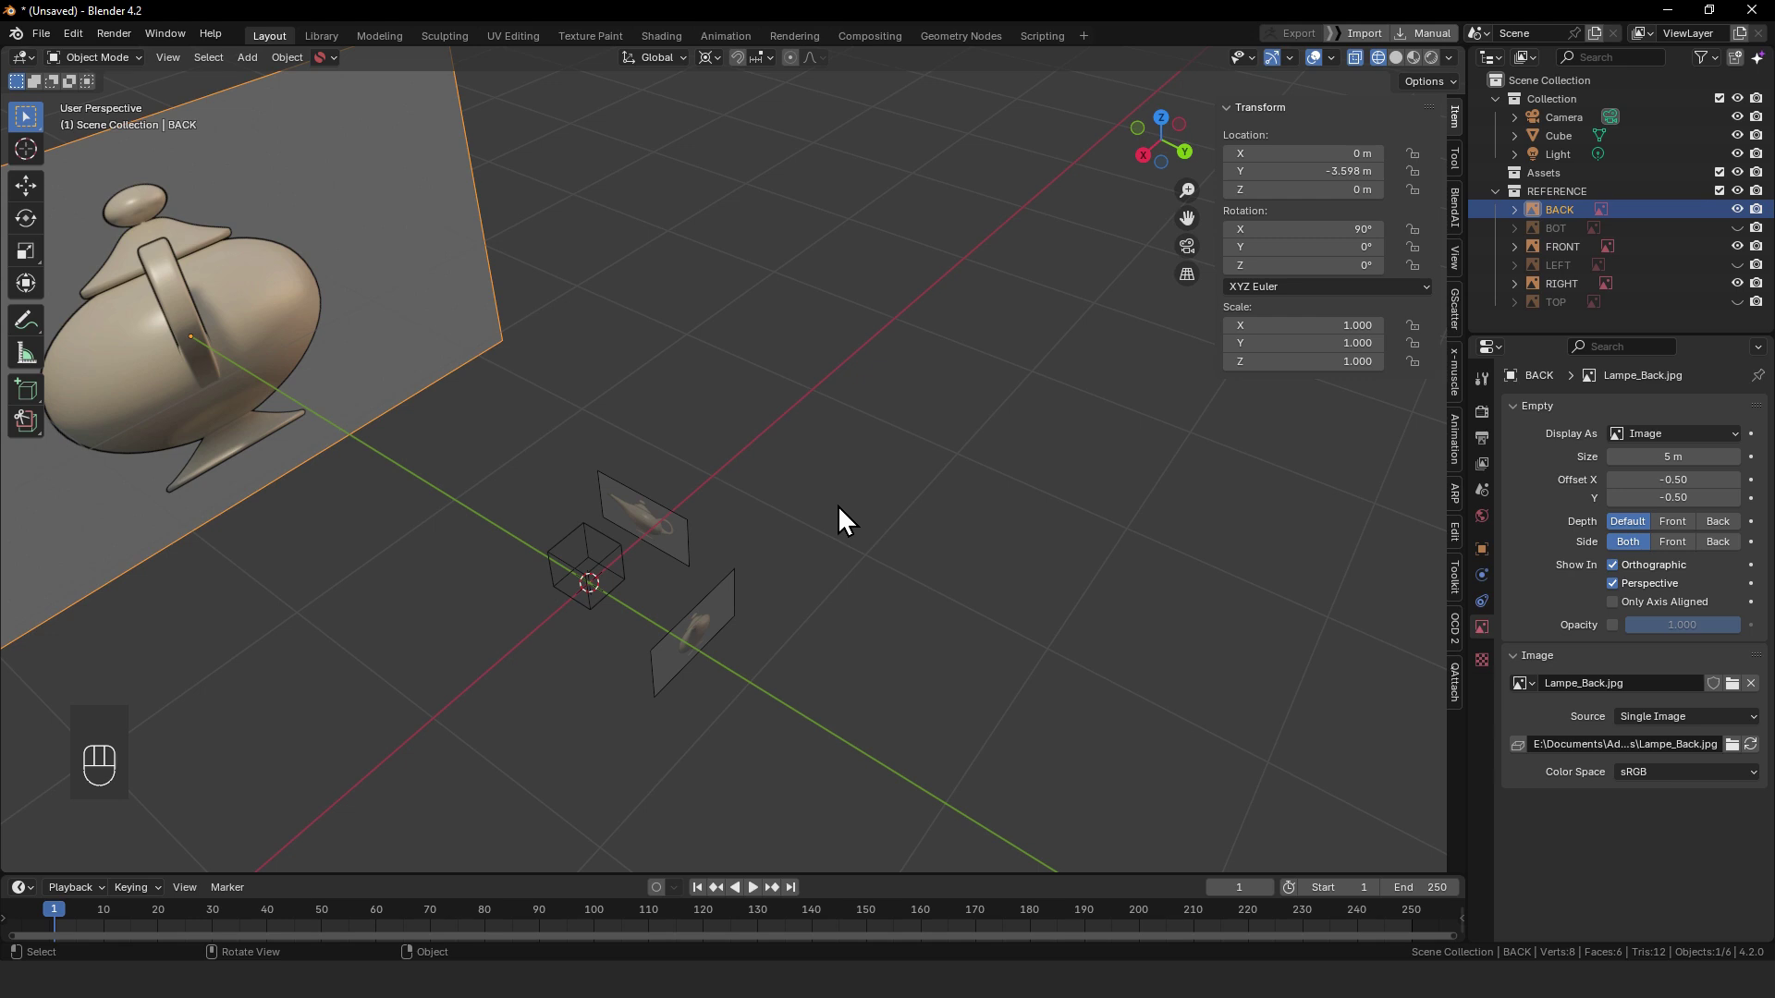
key(ctrl+KP_1)
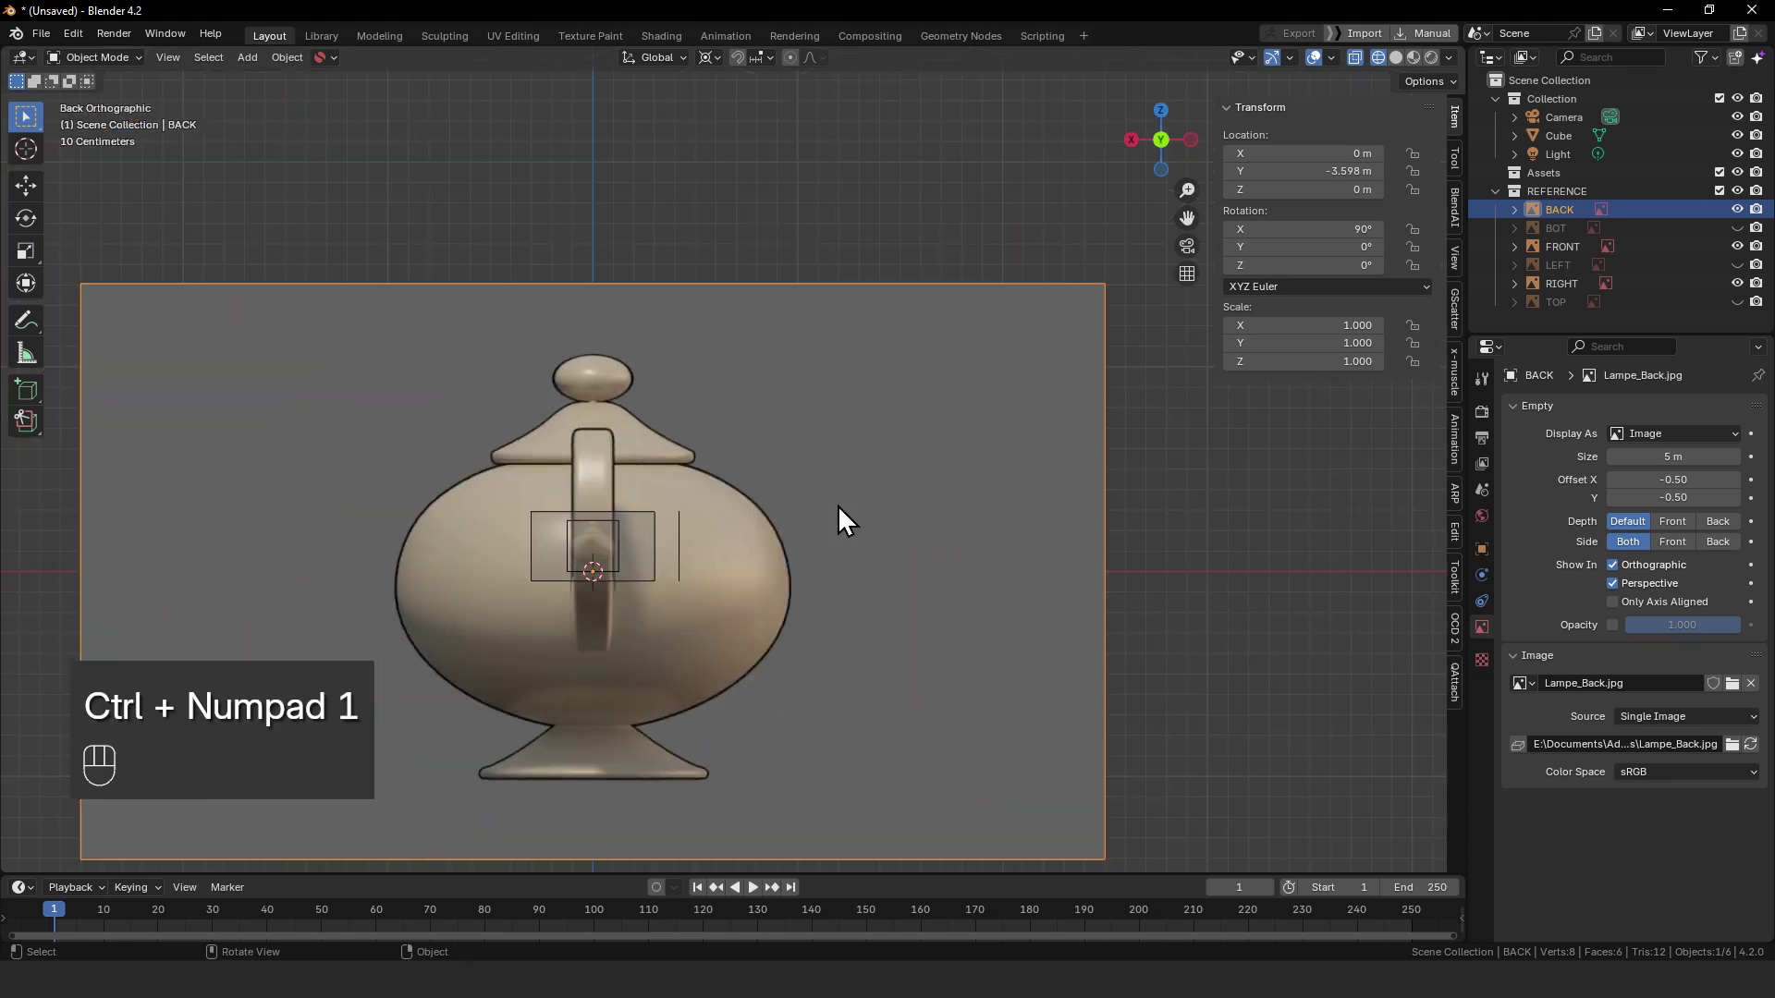
alt+drag(837, 505, 955, 546)
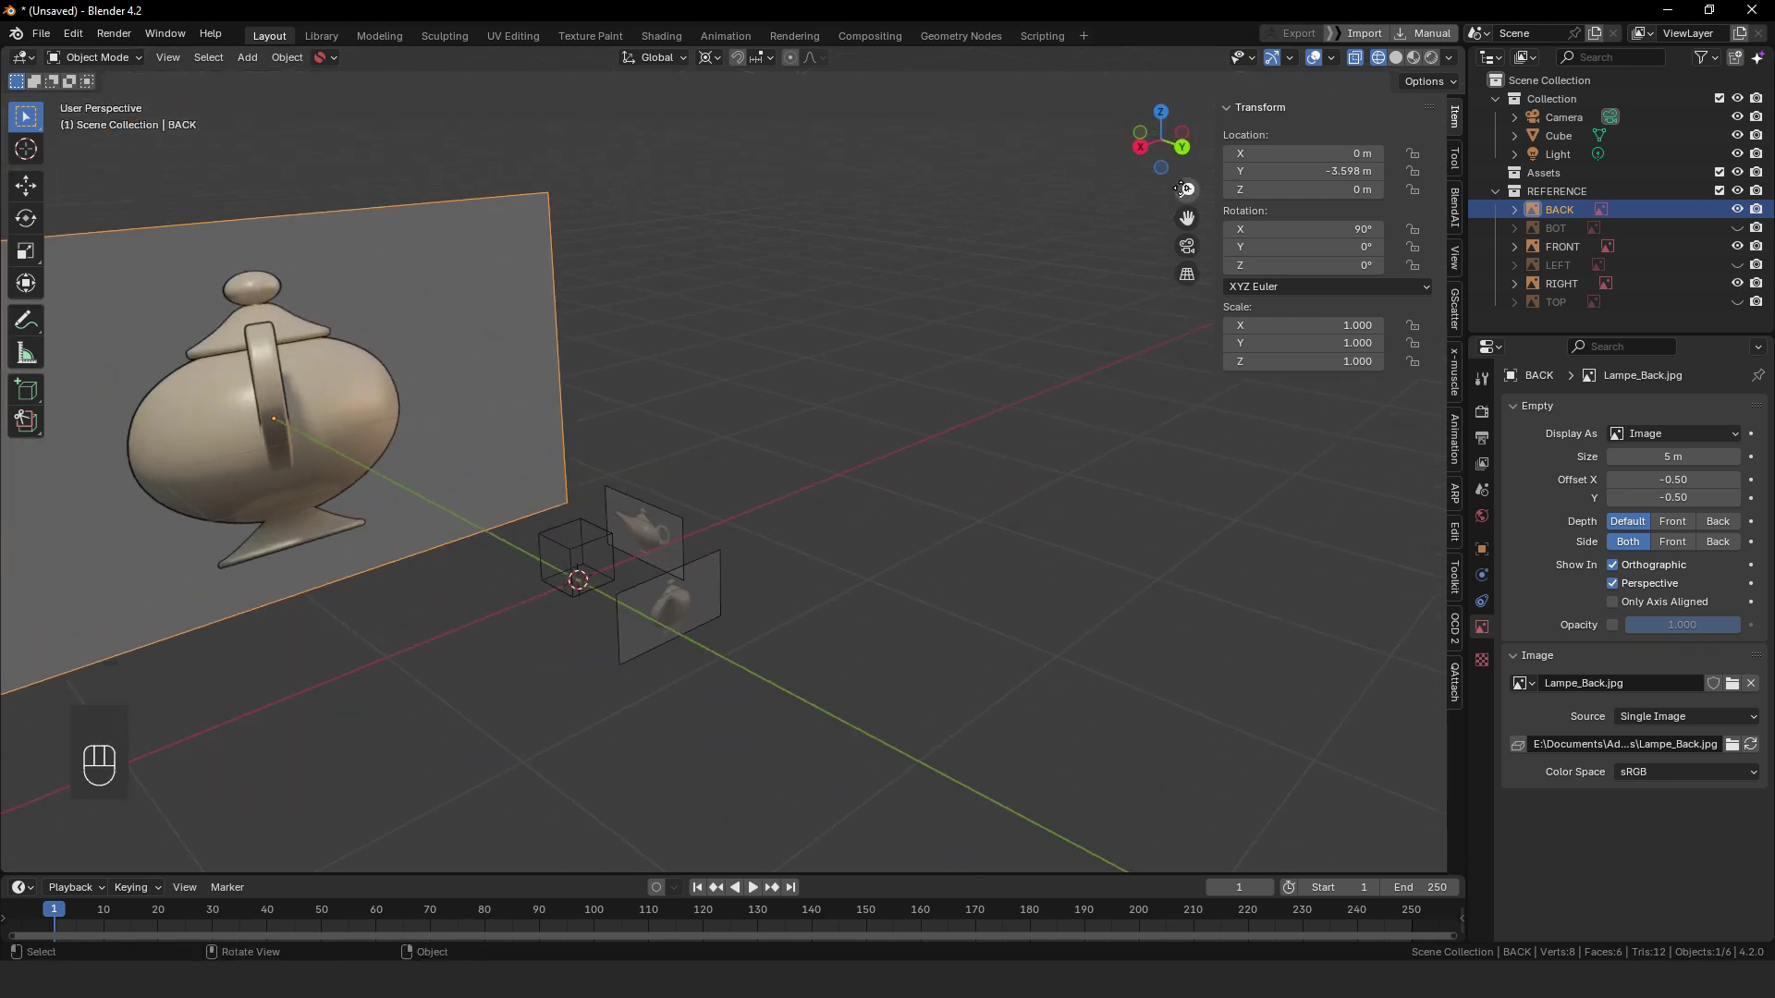
alt+drag(890, 272, 971, 351)
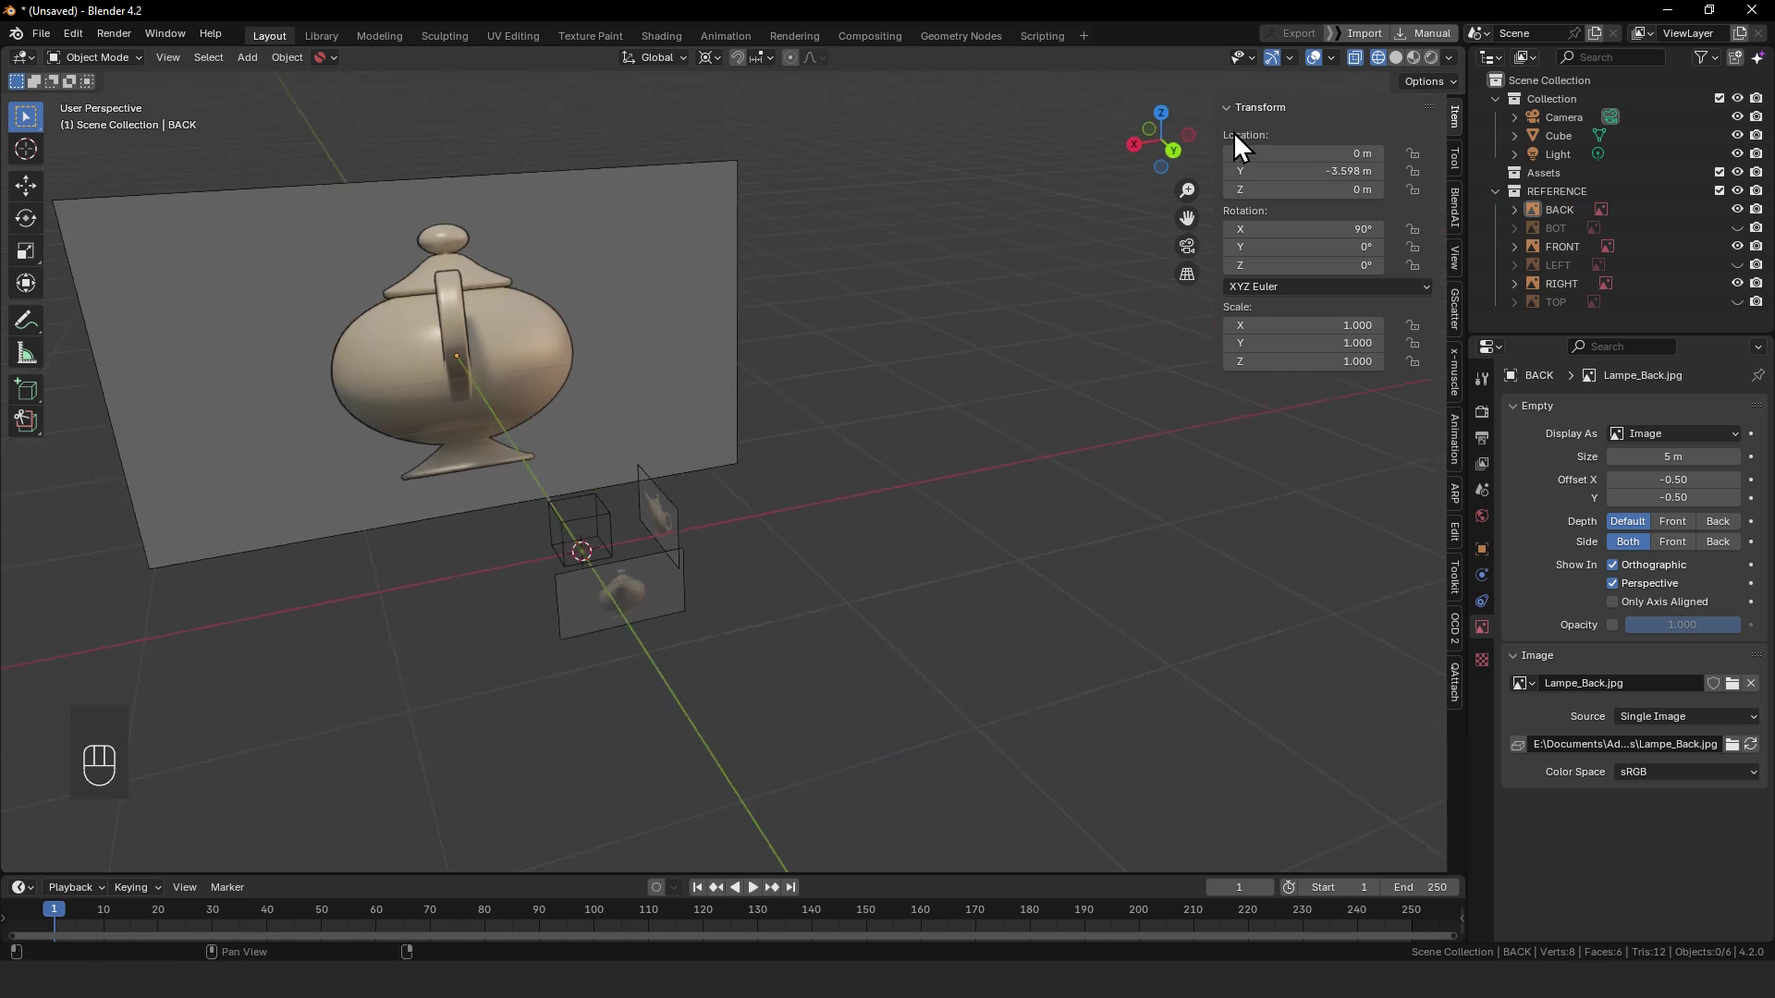
click(1173, 150)
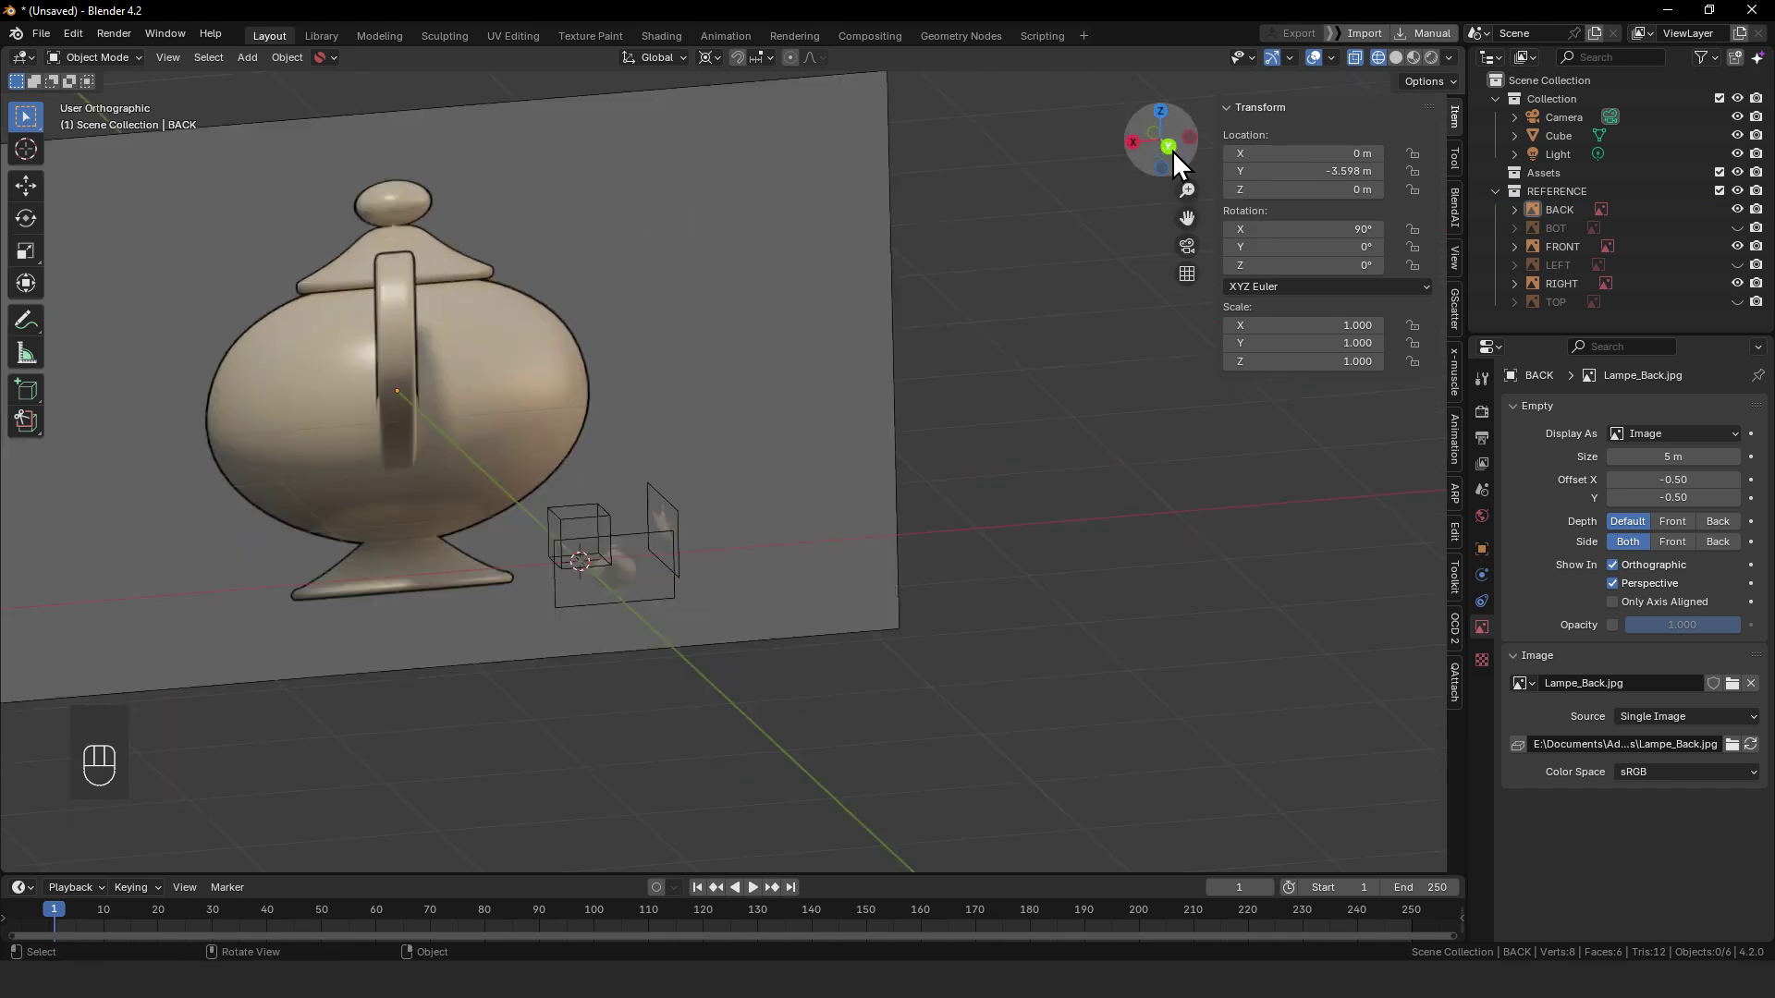
scroll(962, 588, up, 2)
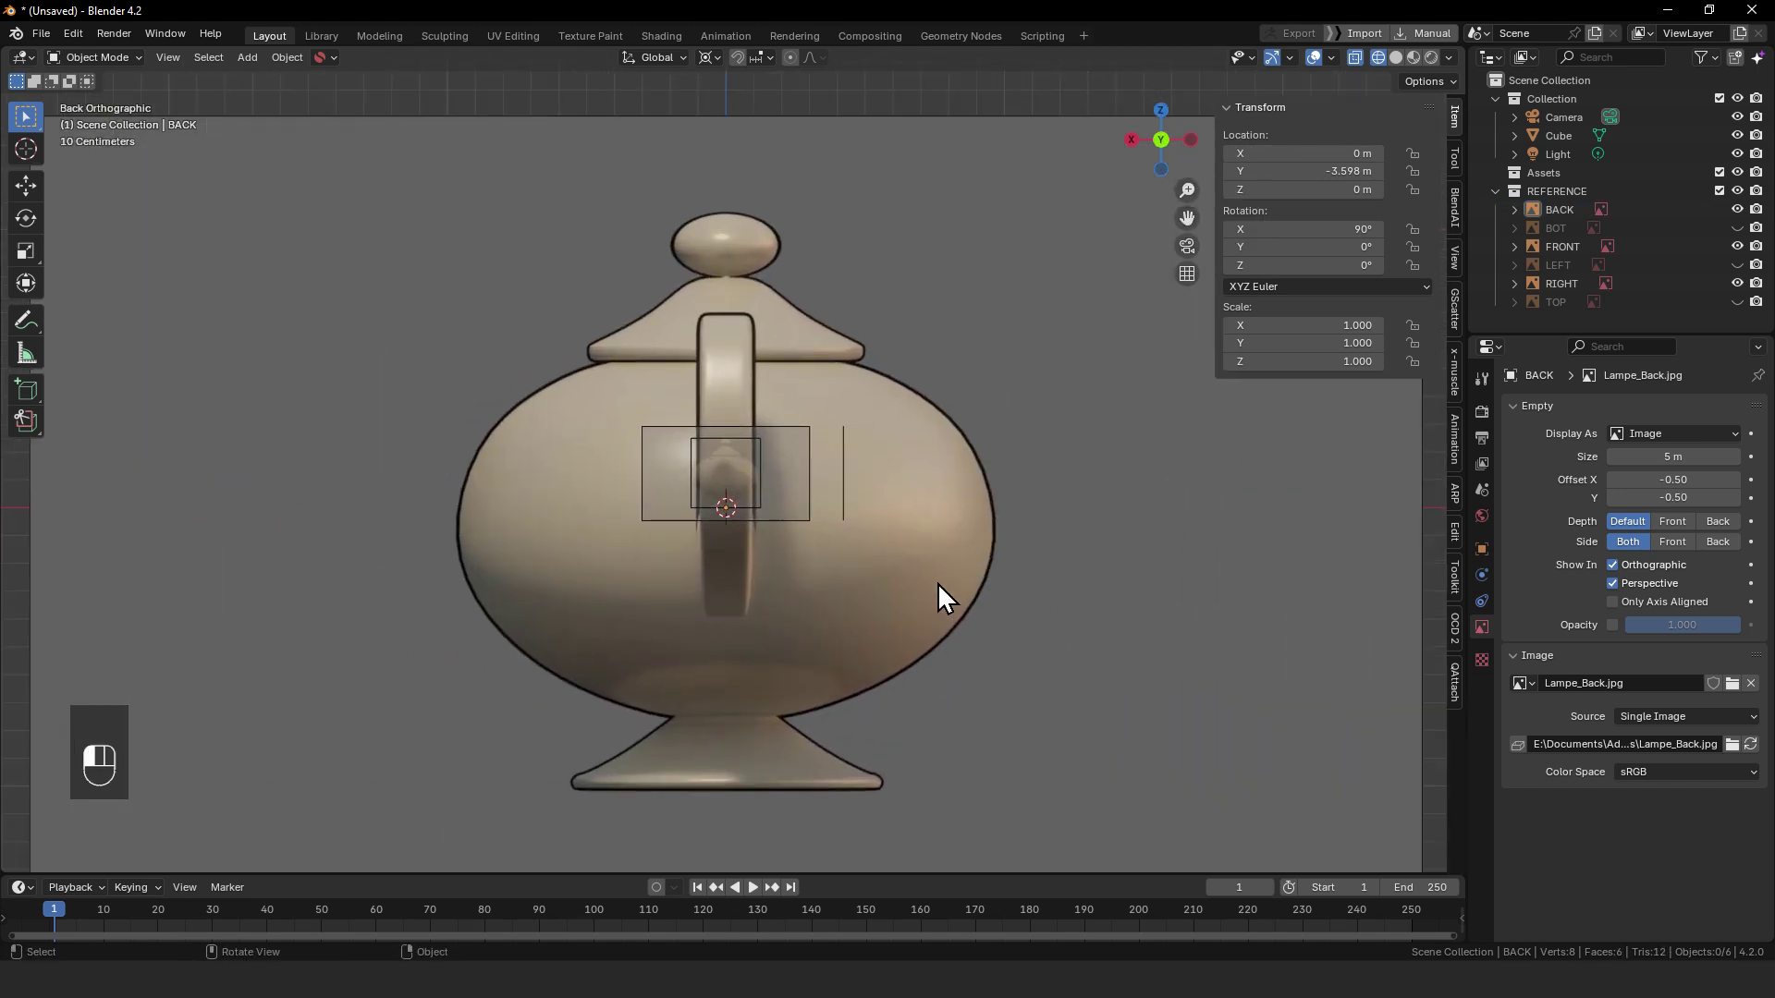
- Raise the BACK image along the global Z axis to about 1.016 m, aligning the lamp's base with the ground line
click(1009, 731)
key(g)
key(z)
click(1041, 448)
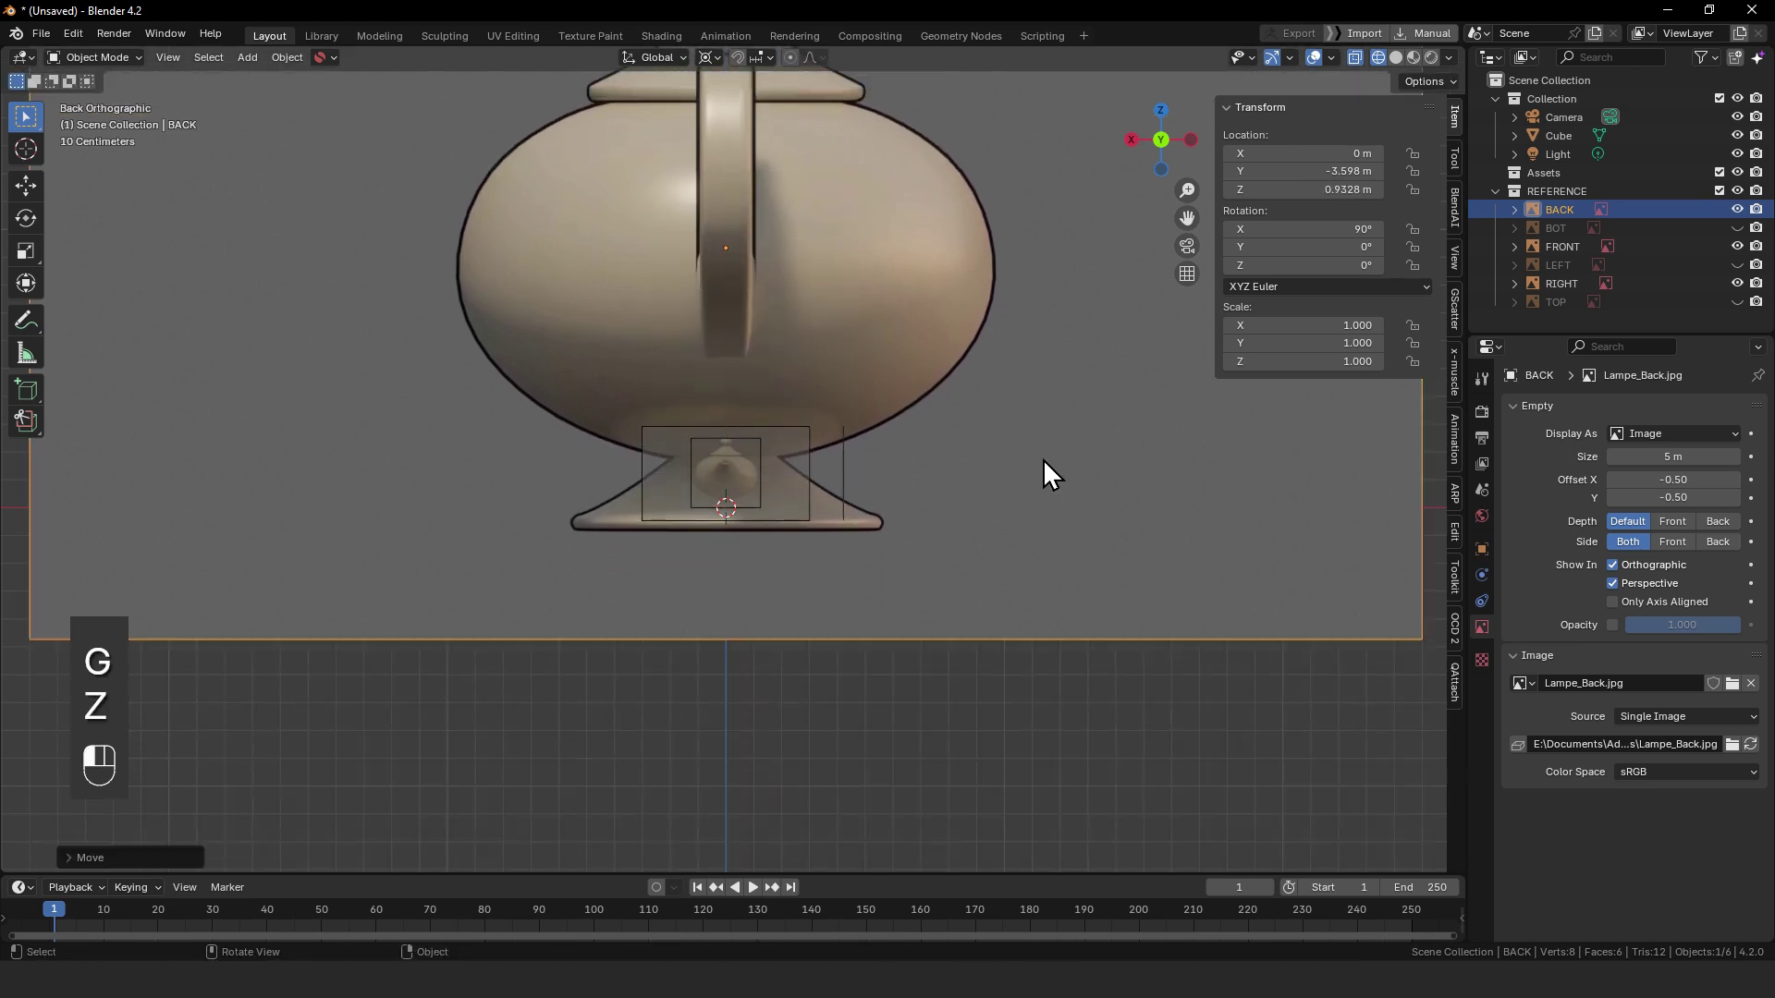
ctrl+alt+drag(908, 462, 990, 507)
key(g)
key(z)
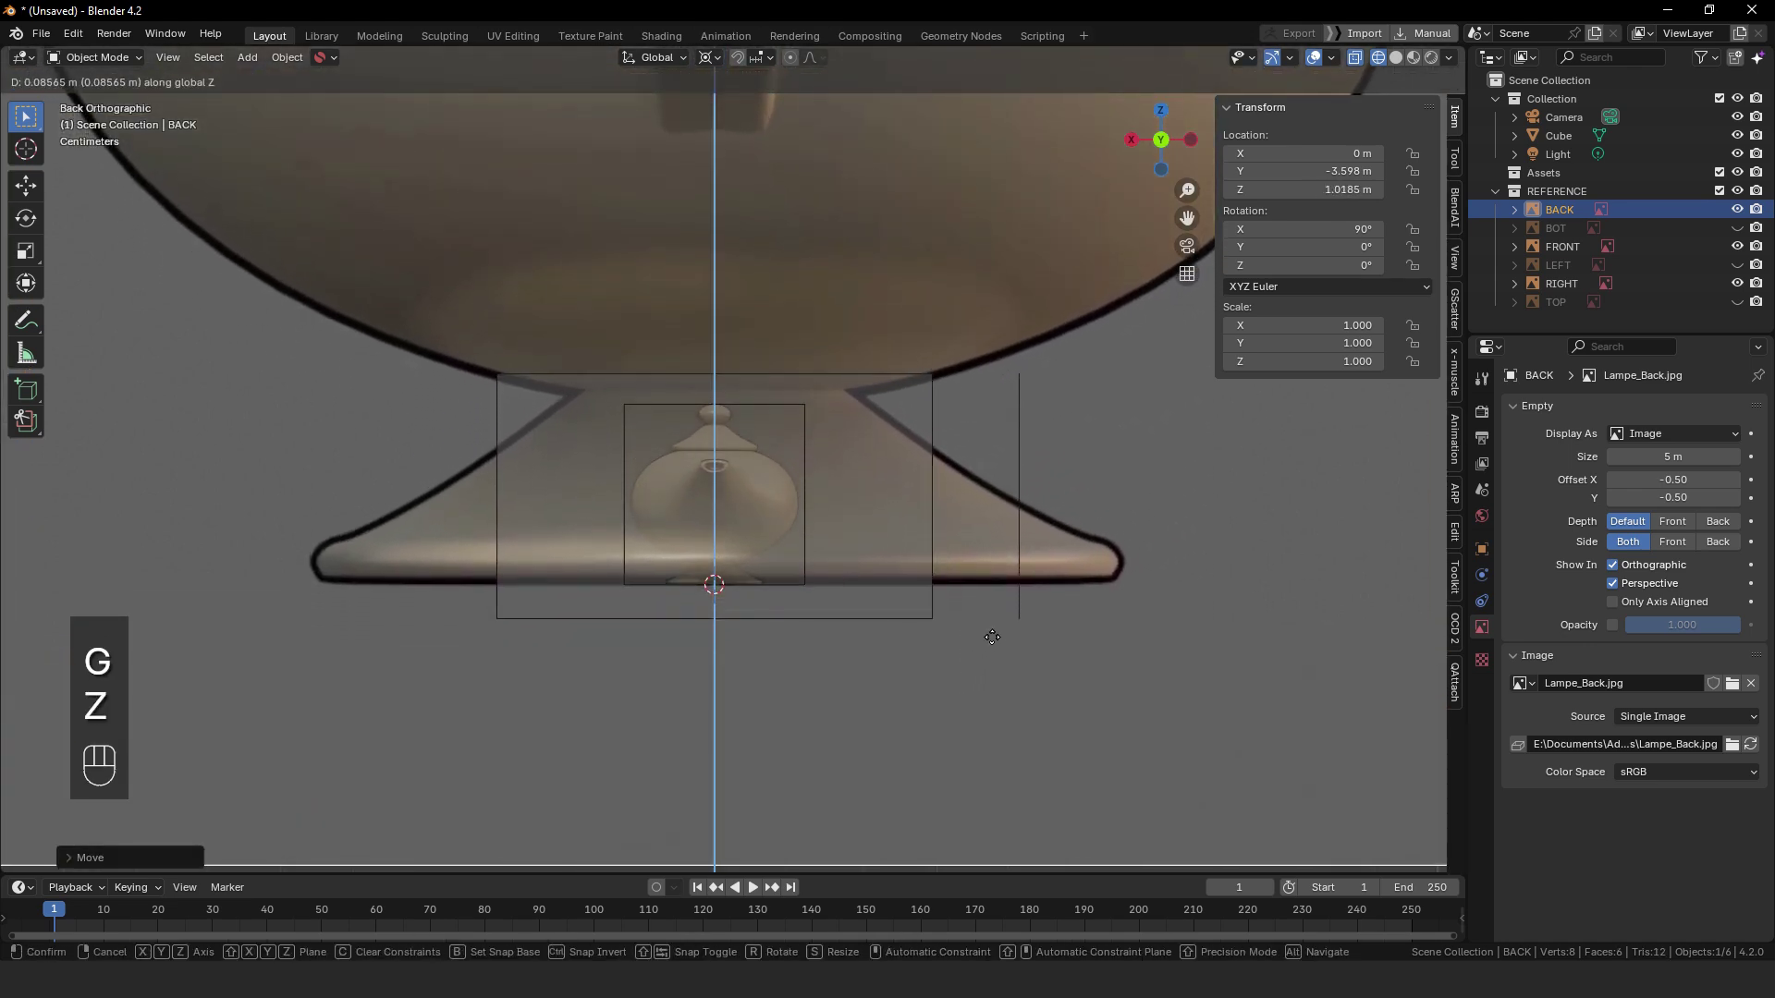
click(983, 644)
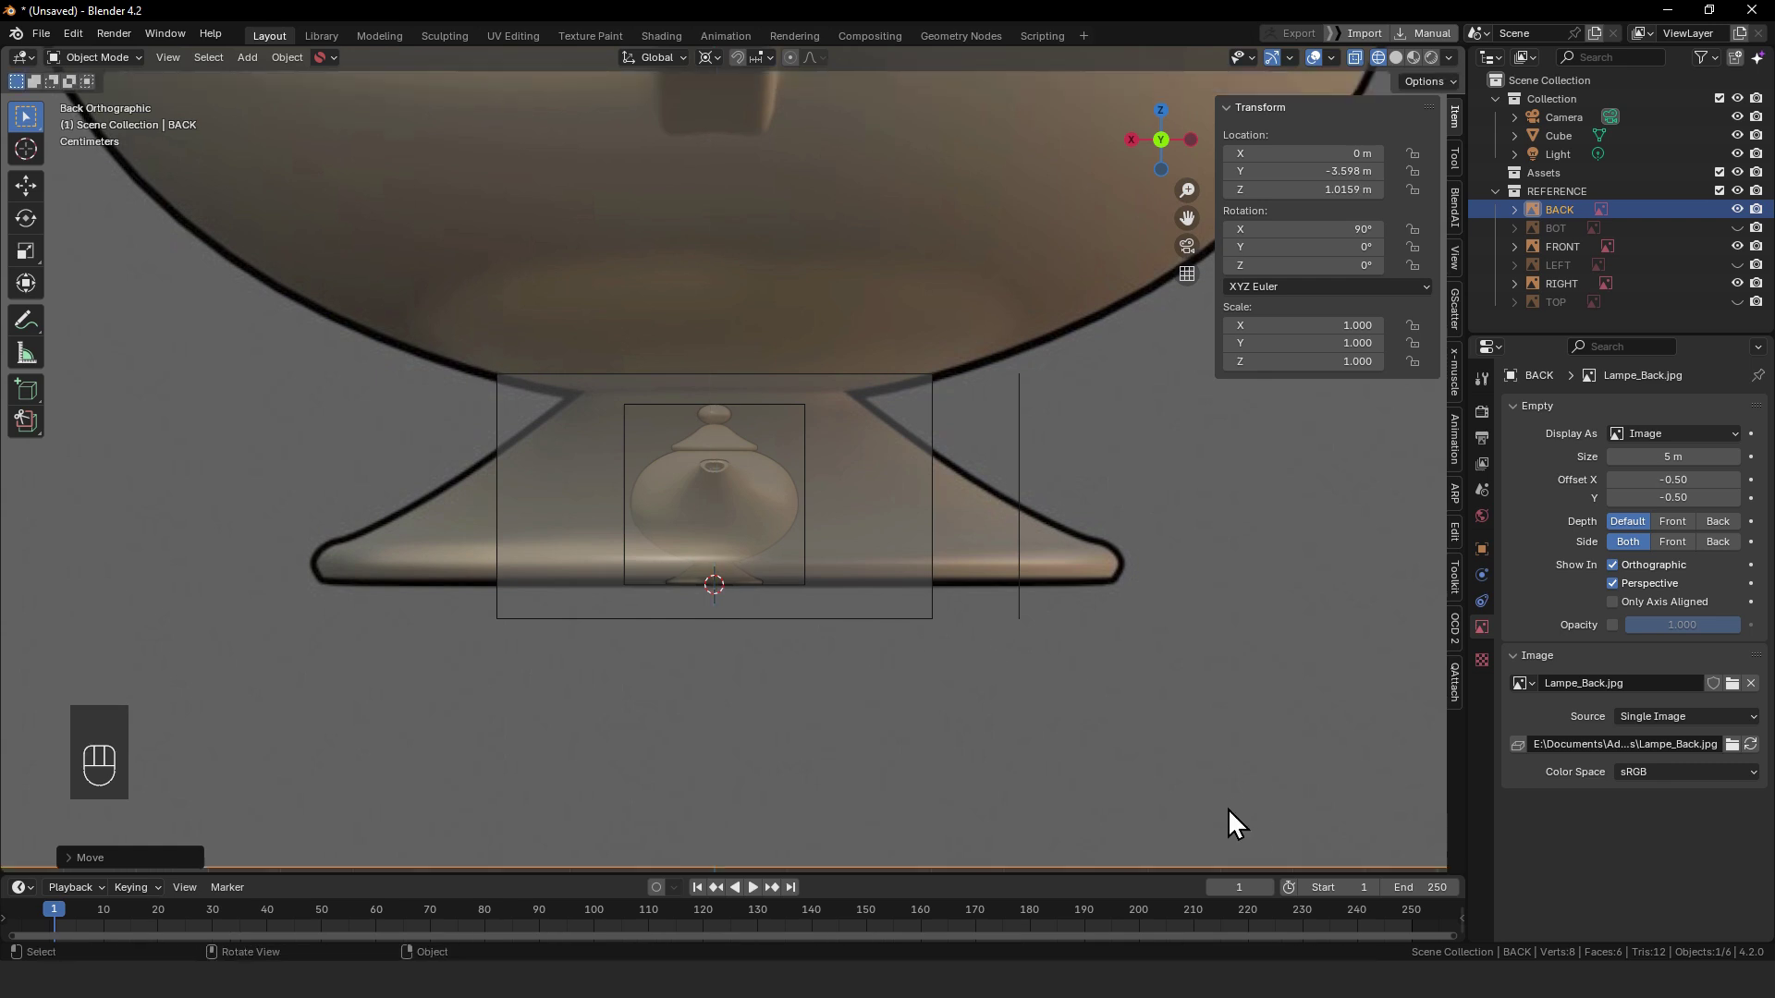
- Scale the BACK image down to about 0.121 so the lamp roughly fits the cube's height
key(s)
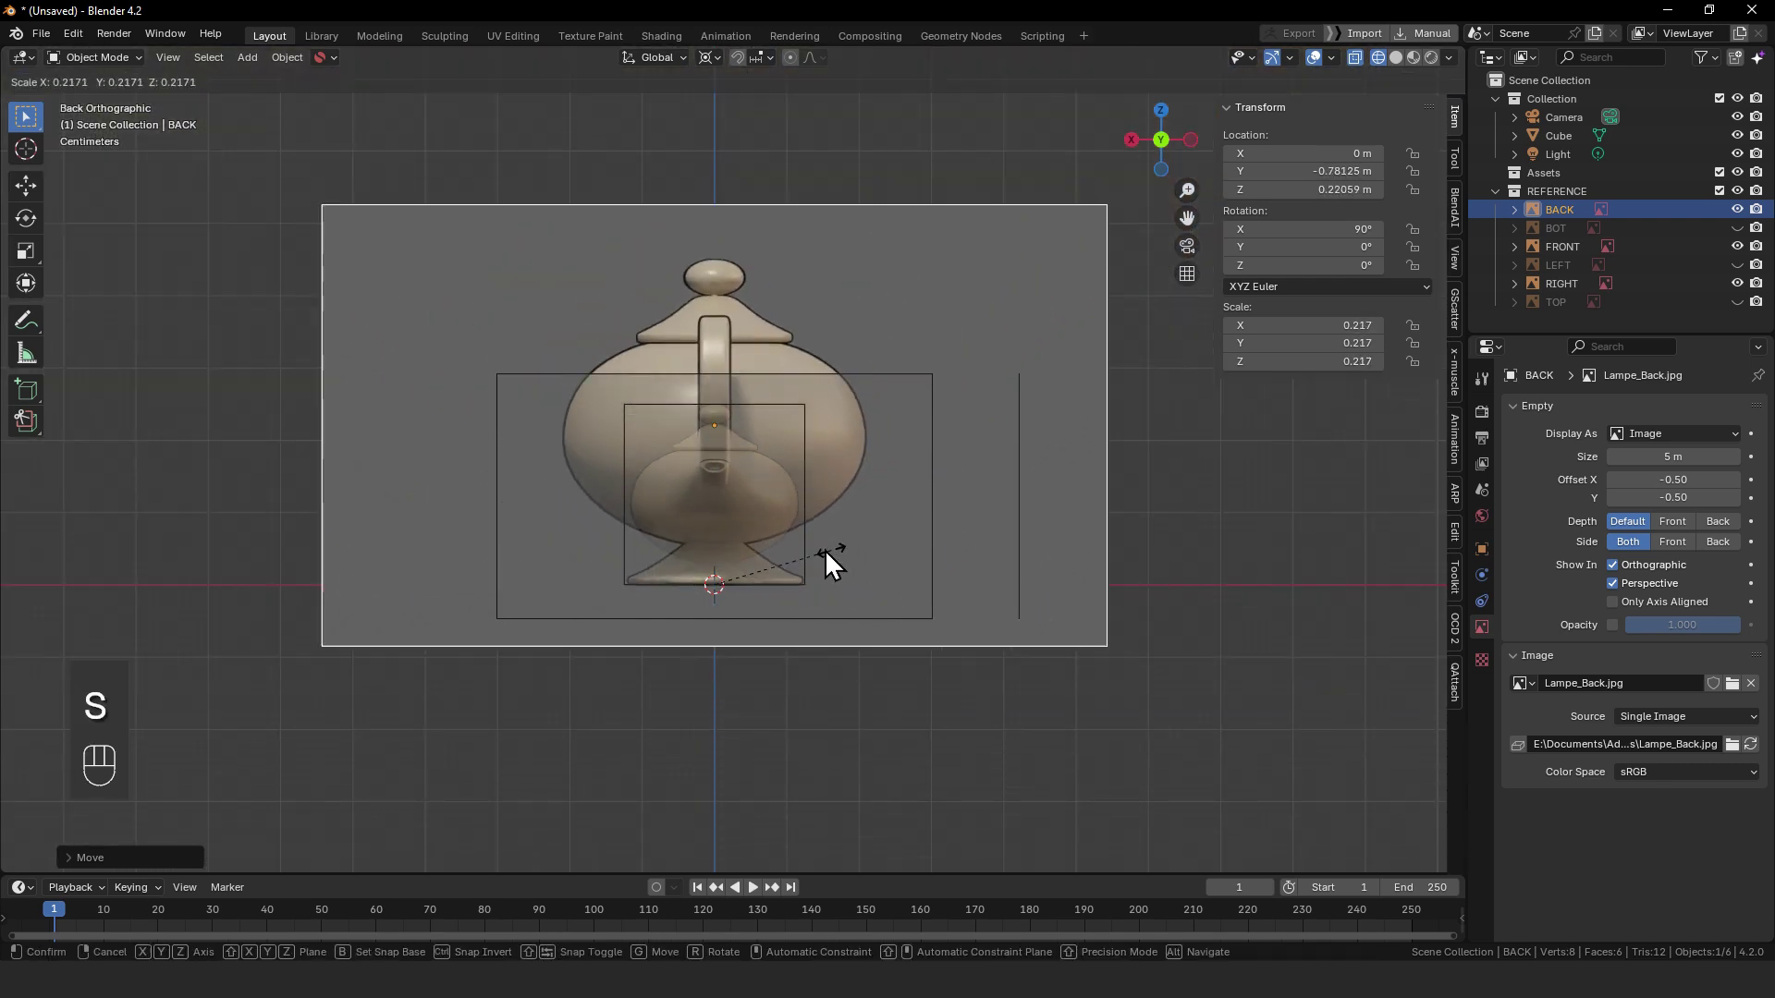
click(826, 552)
key(s)
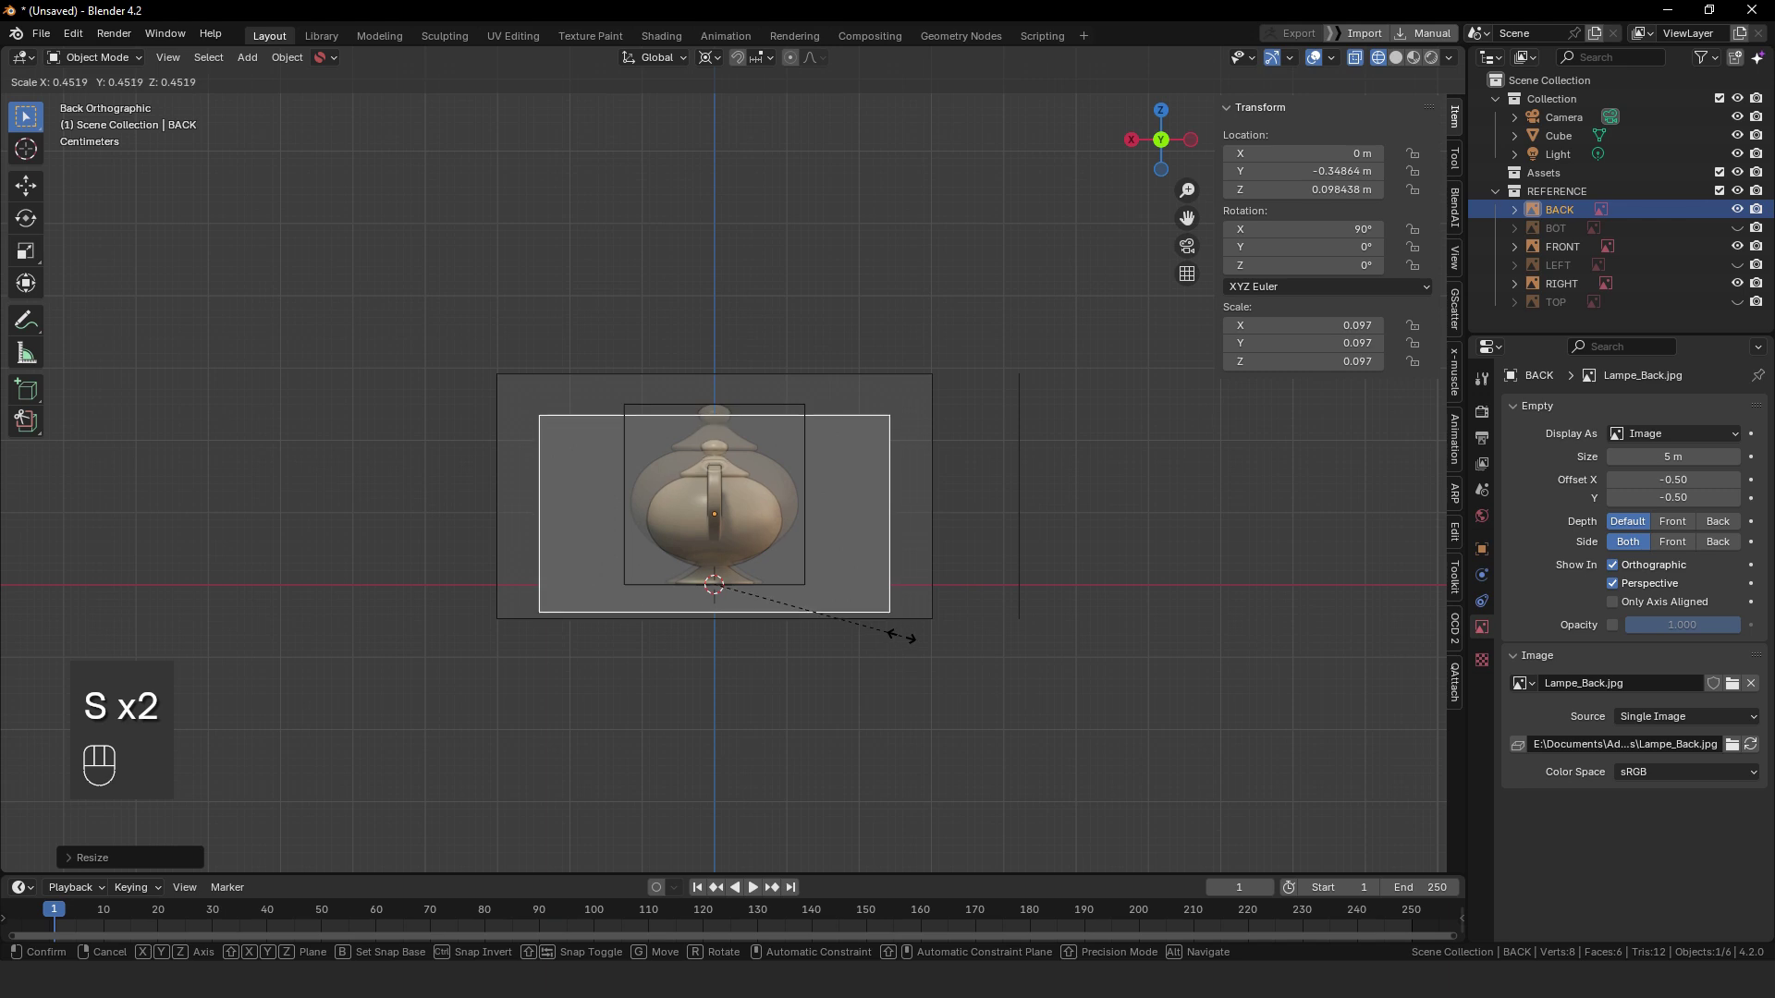
click(943, 653)
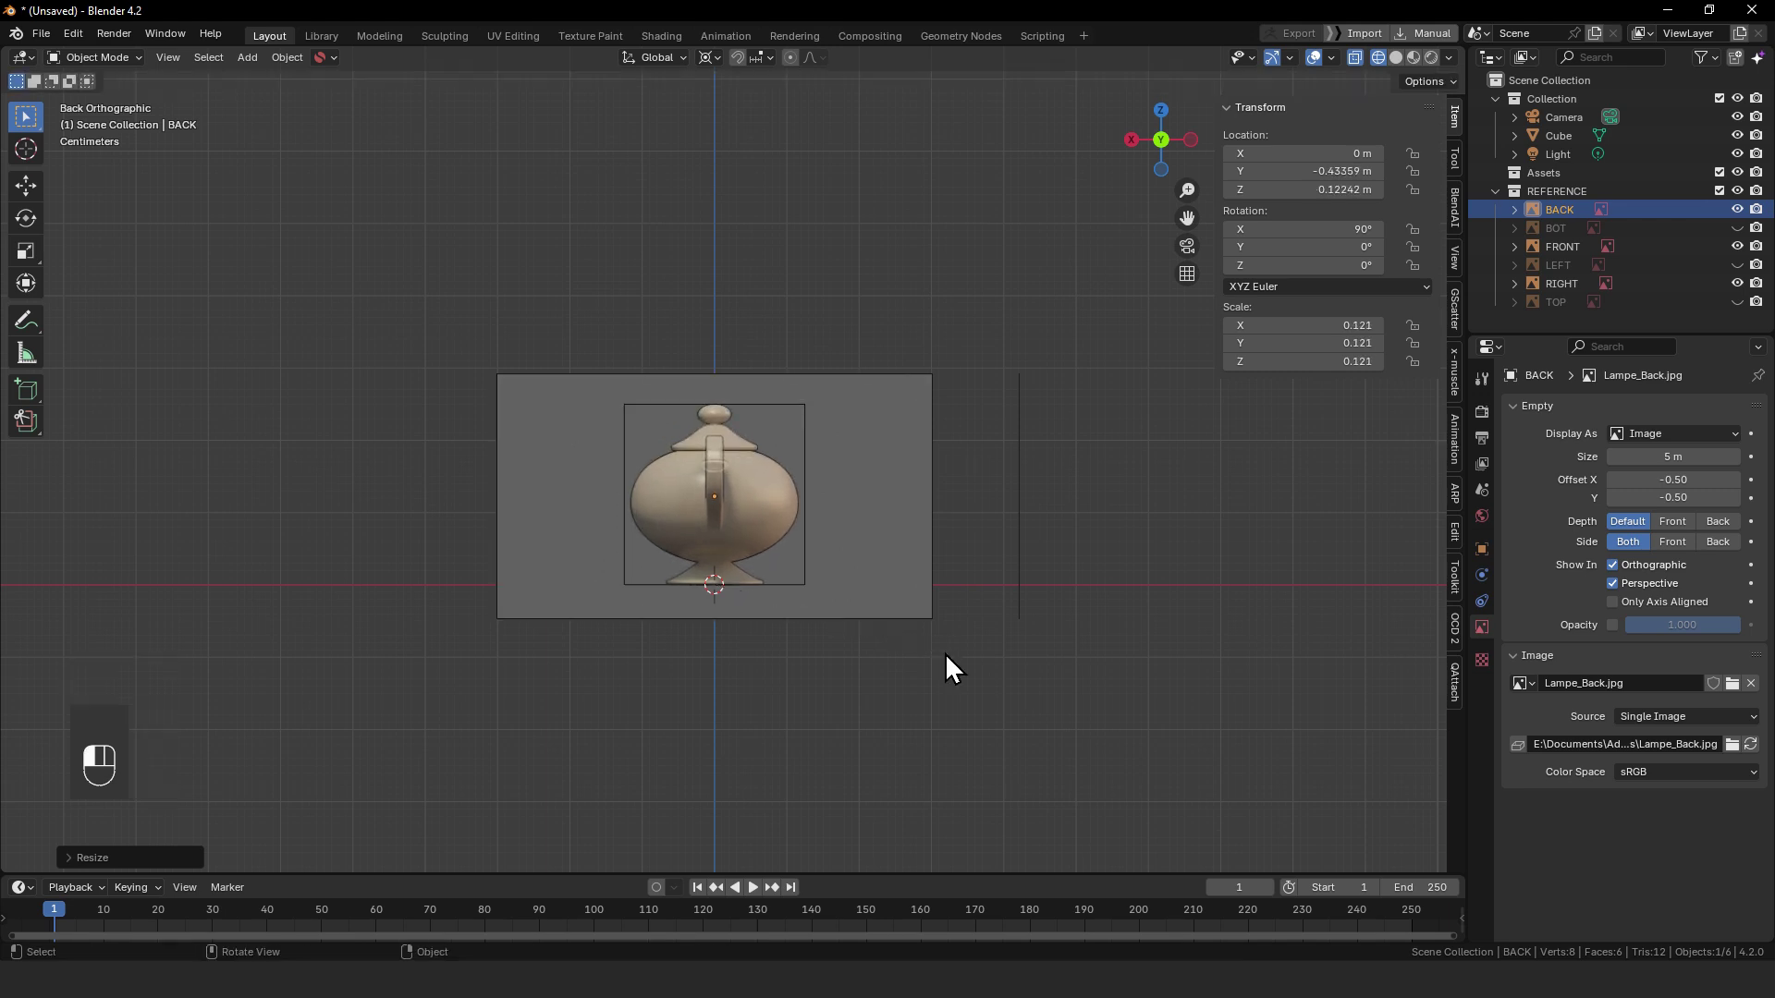
- Set the FRONT reference image to display only on its front side
alt+middle_drag(945, 652, 845, 518)
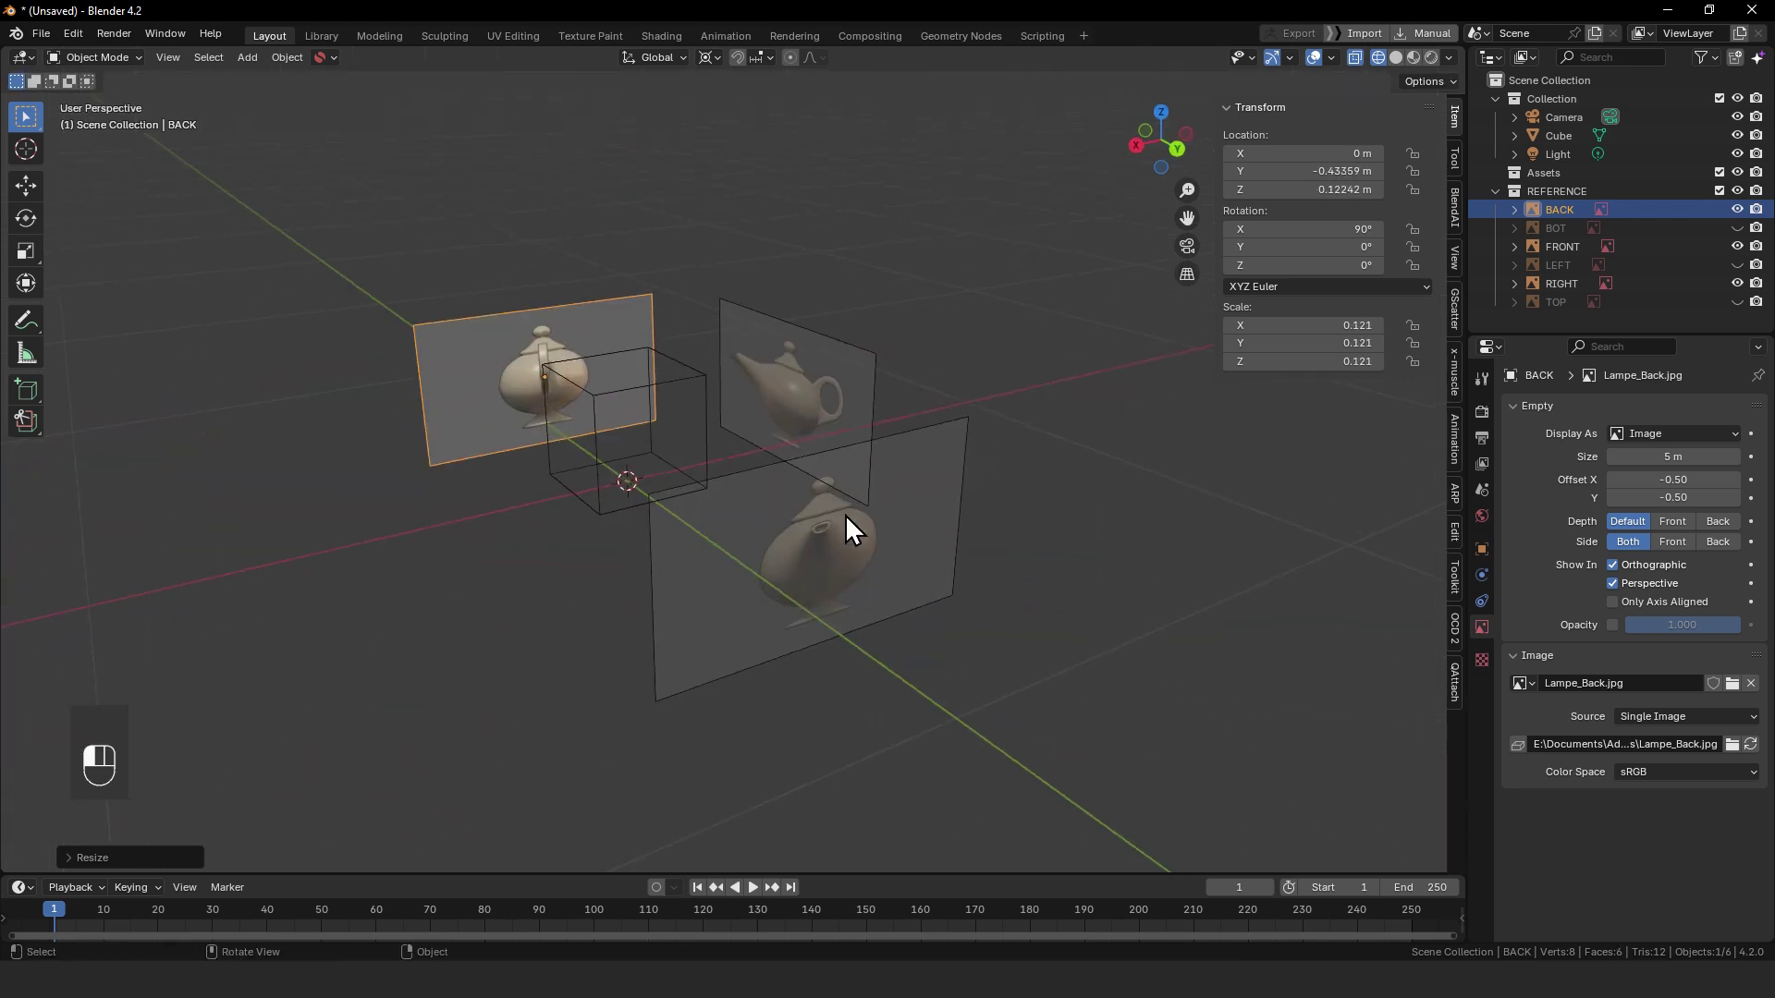
click(807, 563)
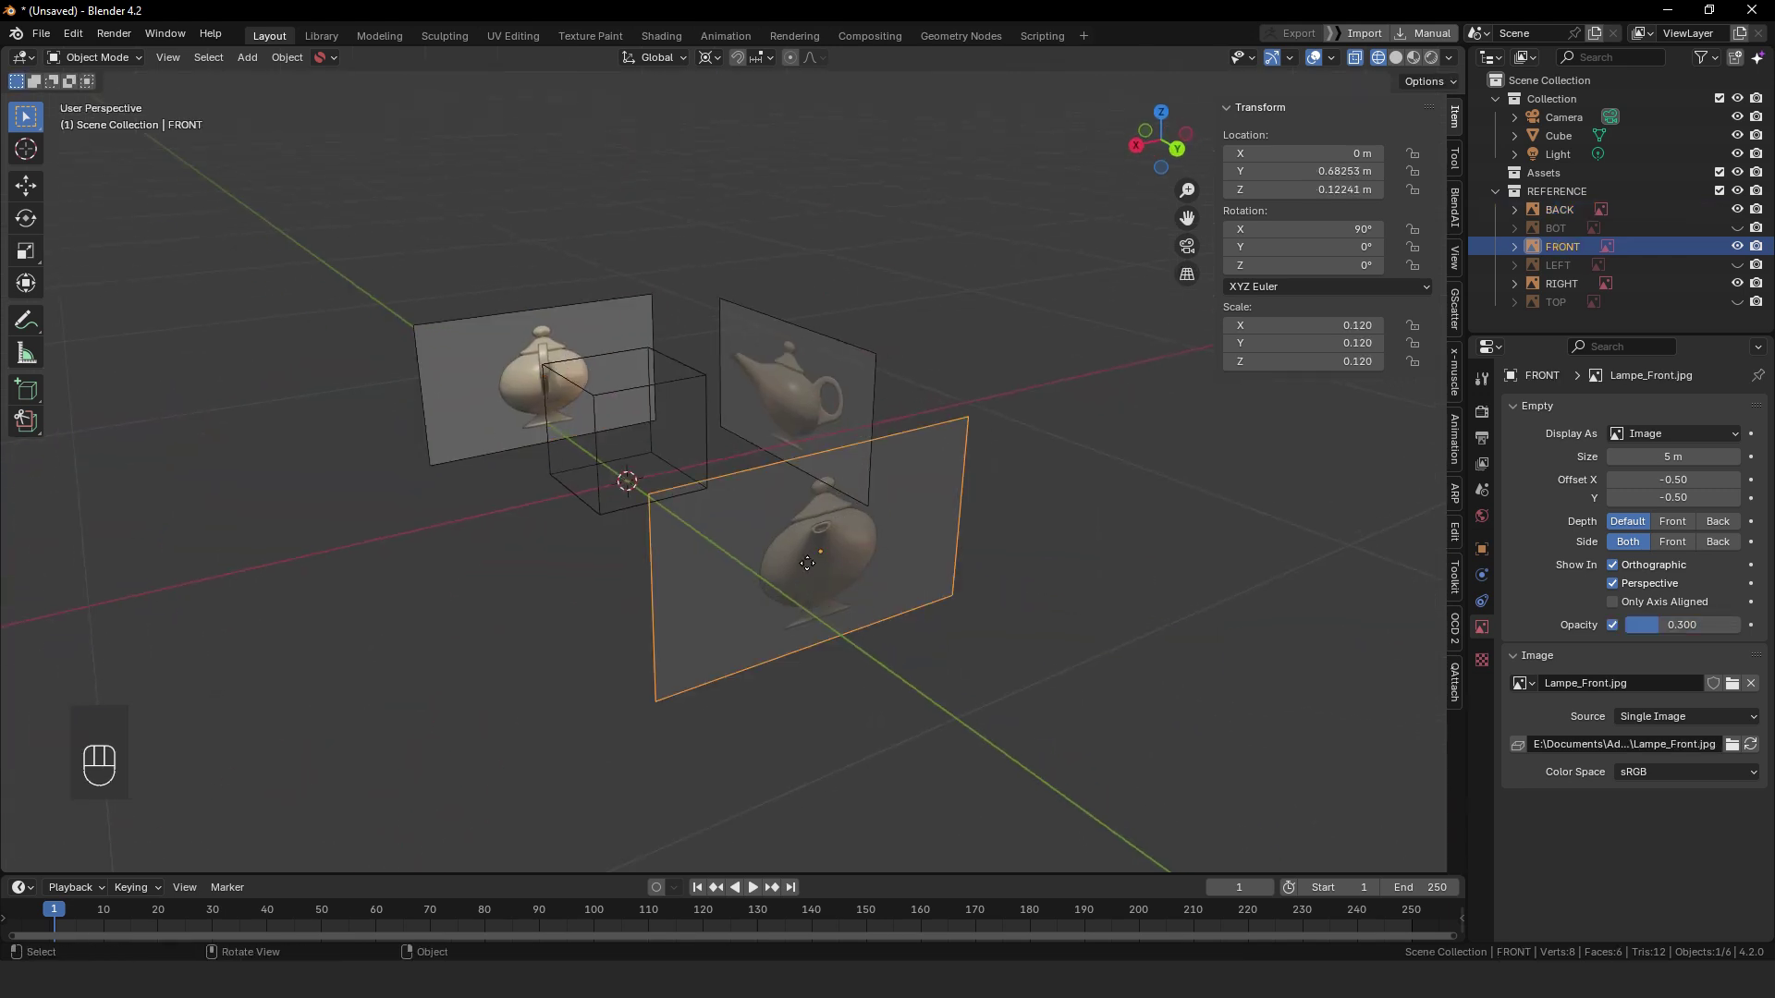
click(1675, 543)
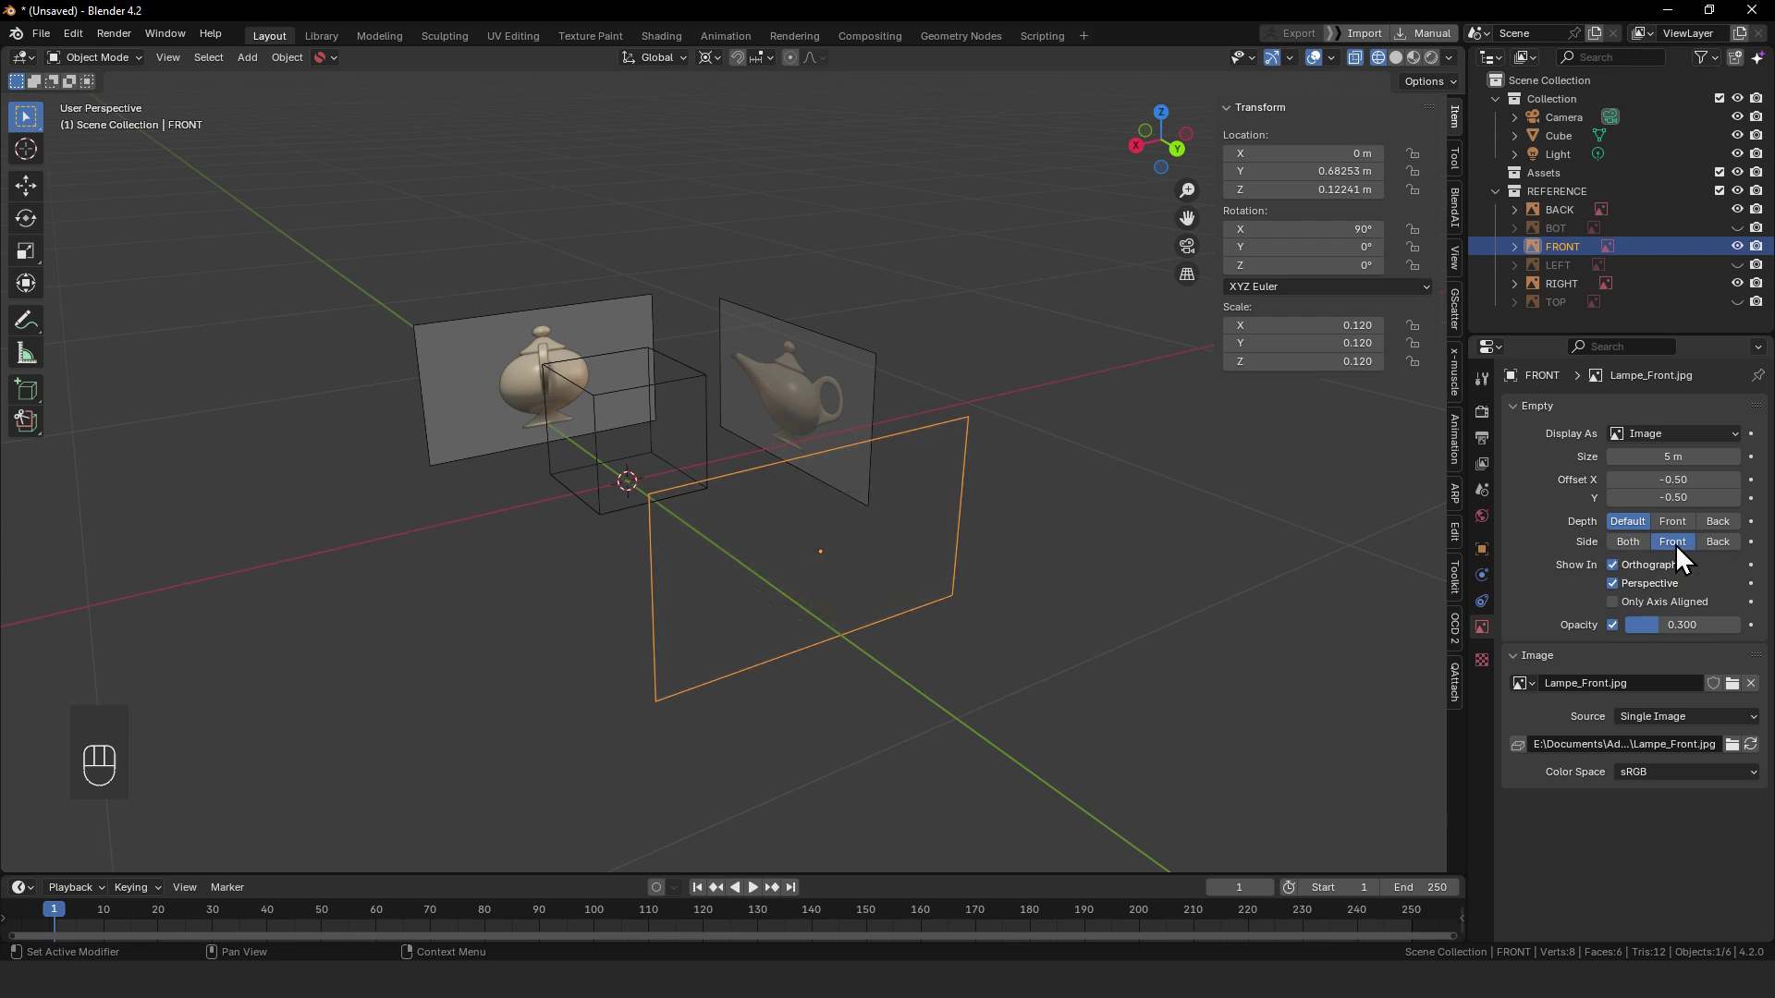
- Fine-tune the BACK image's scale to about 0.120 in the back view, matching the lid knob's top to the cube's upper edge
alt+middle_drag(555, 617, 852, 608)
key(ctrl+KP_1)
click(978, 677)
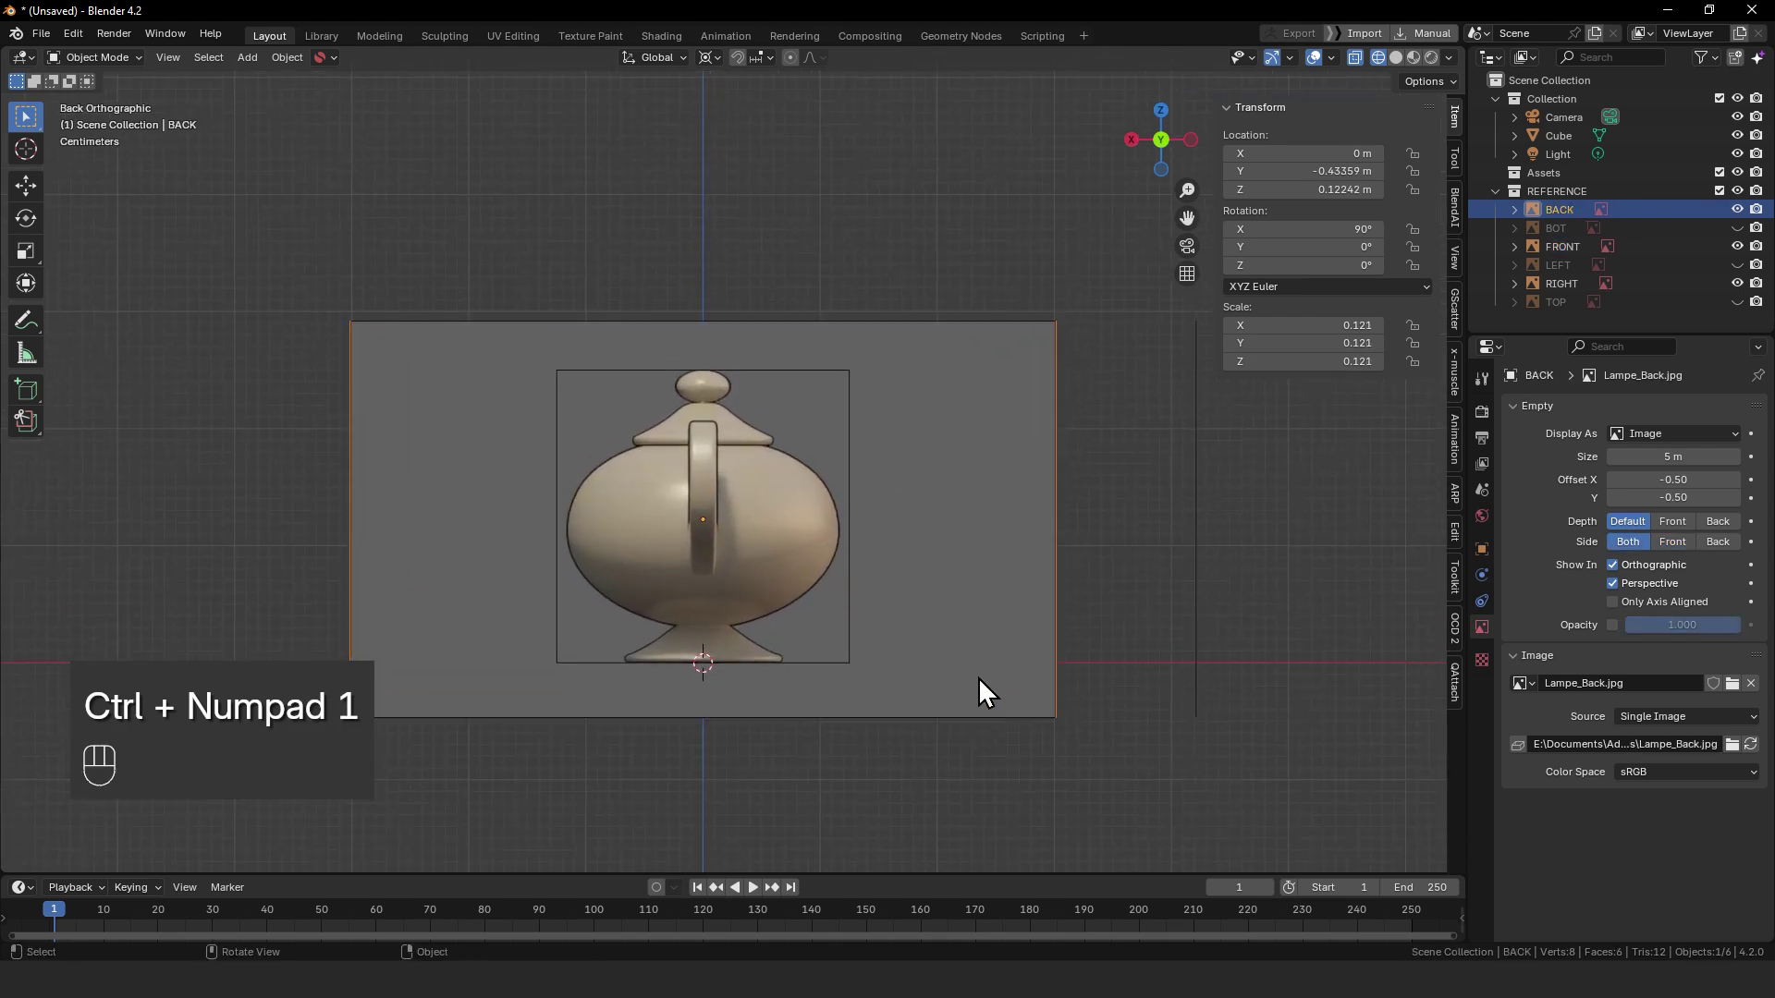
alt+drag(1062, 560, 825, 262)
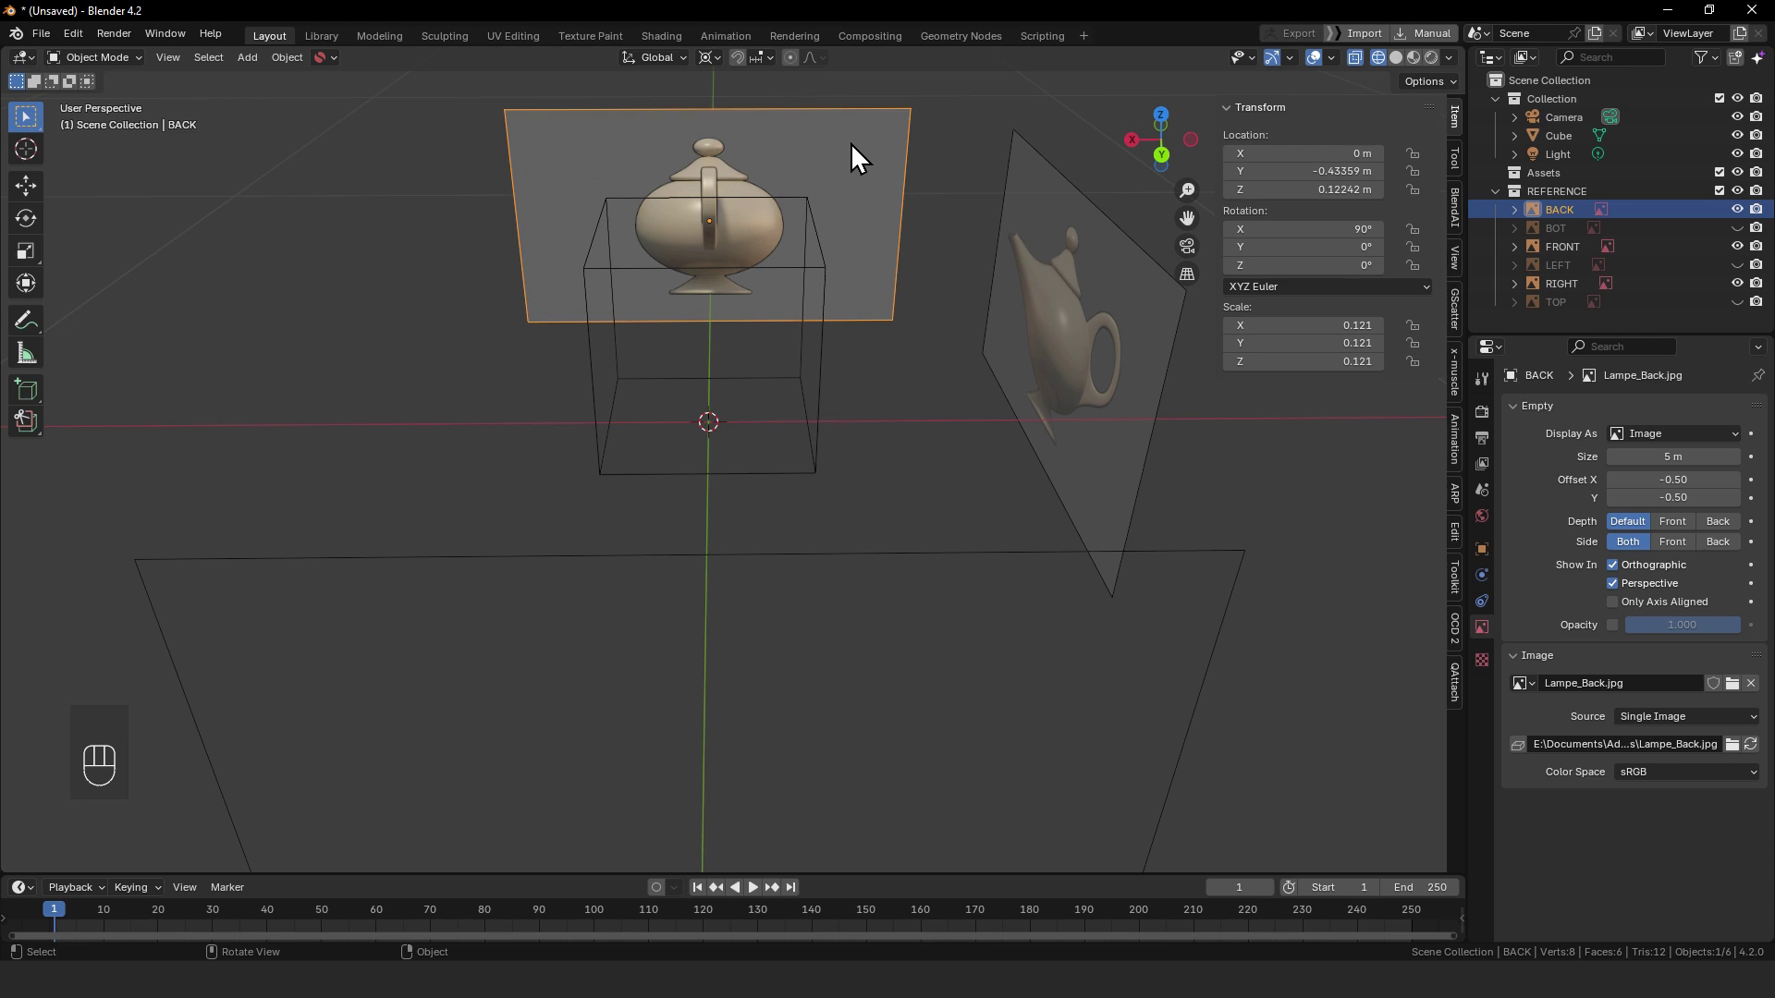
key(ctrl+KP_1)
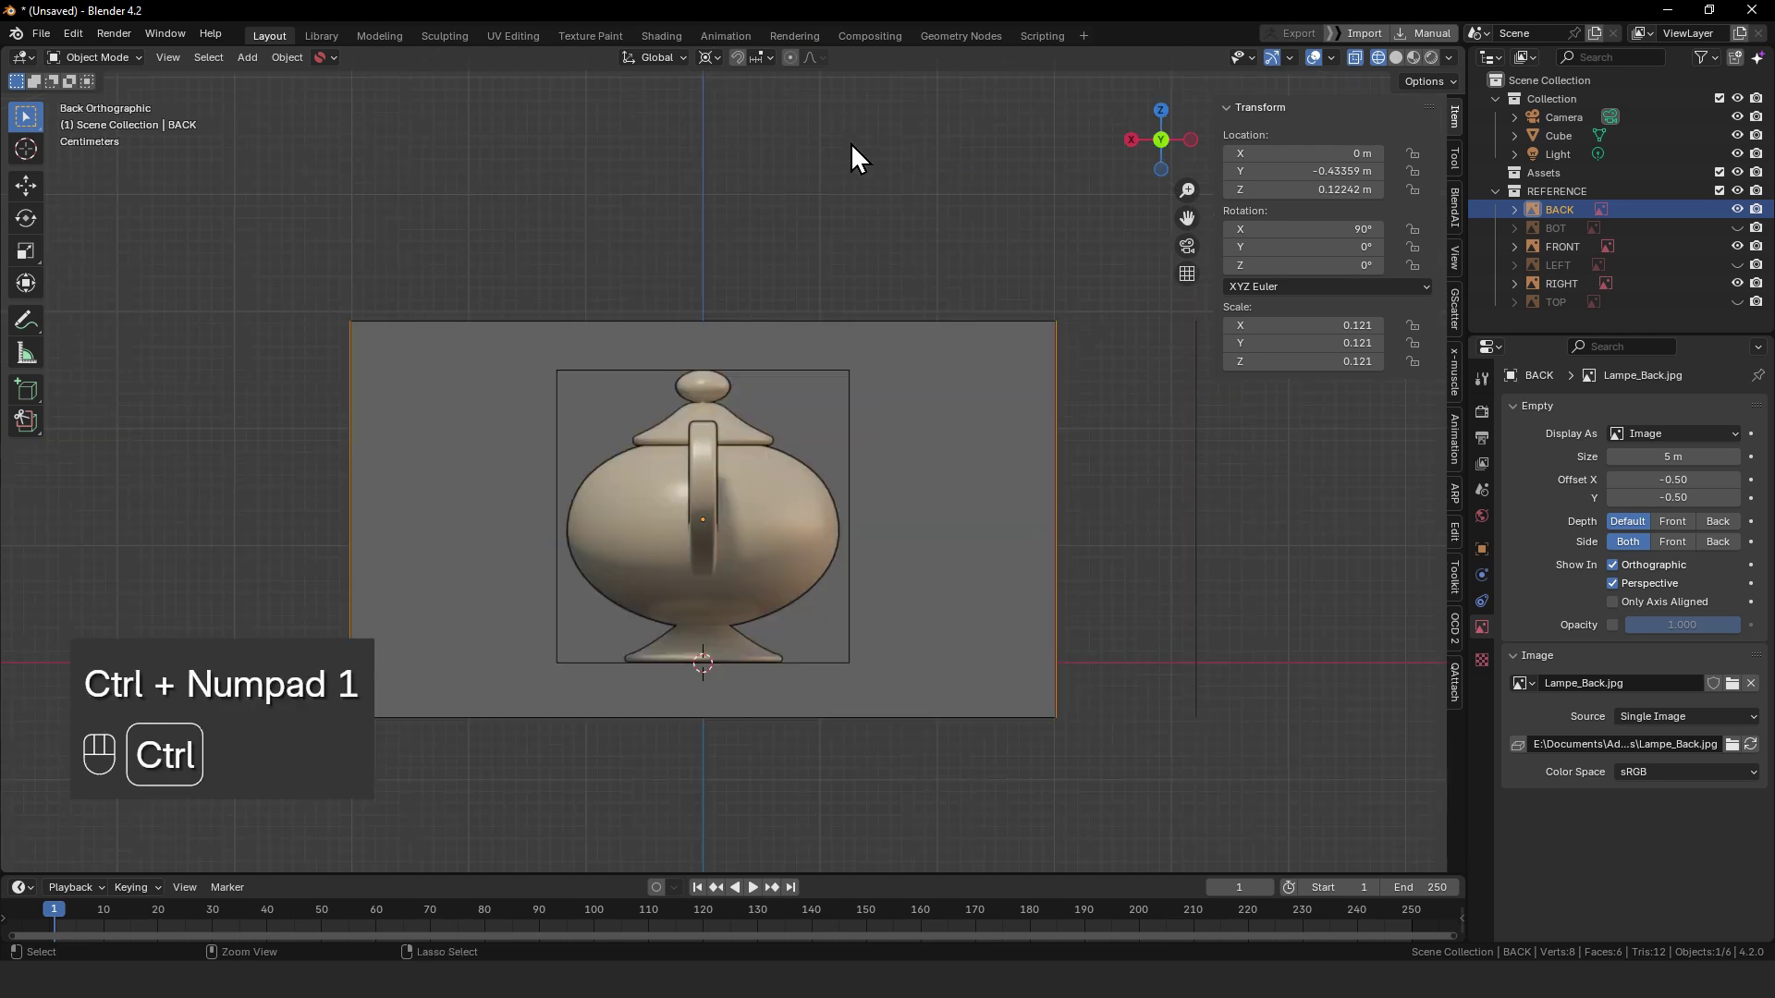
key(s)
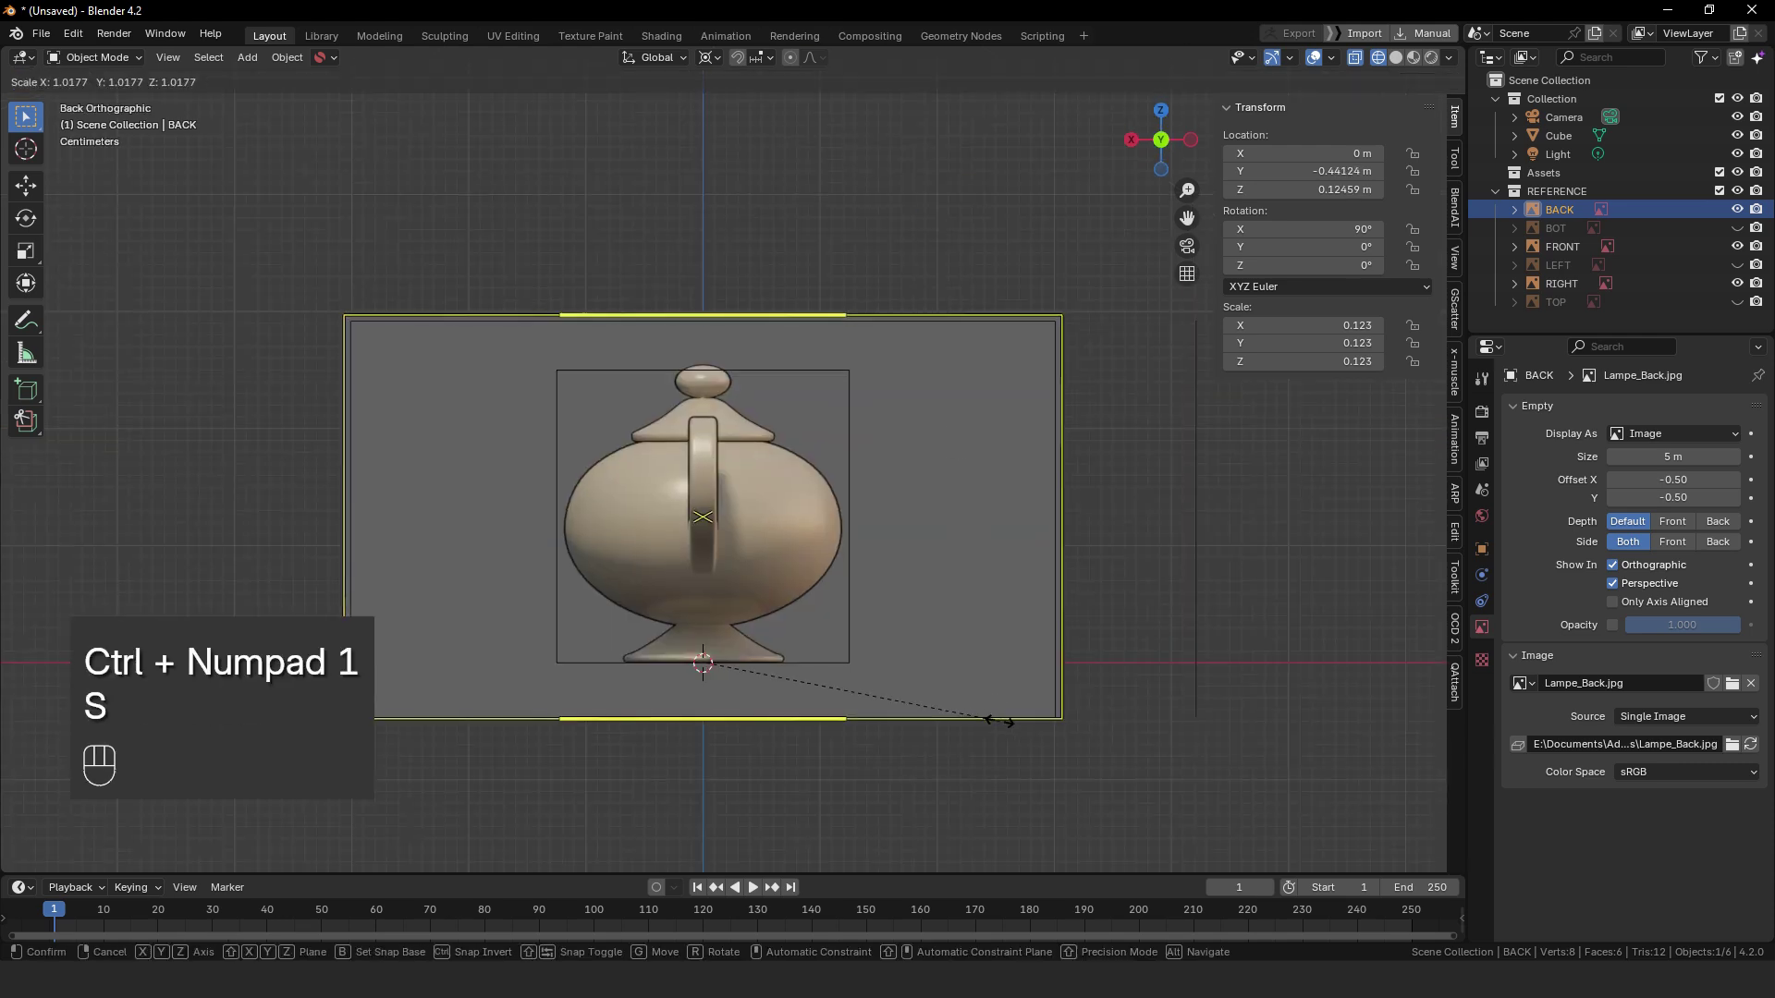
click(992, 720)
ctrl+alt+drag(992, 720, 1025, 525)
key(s)
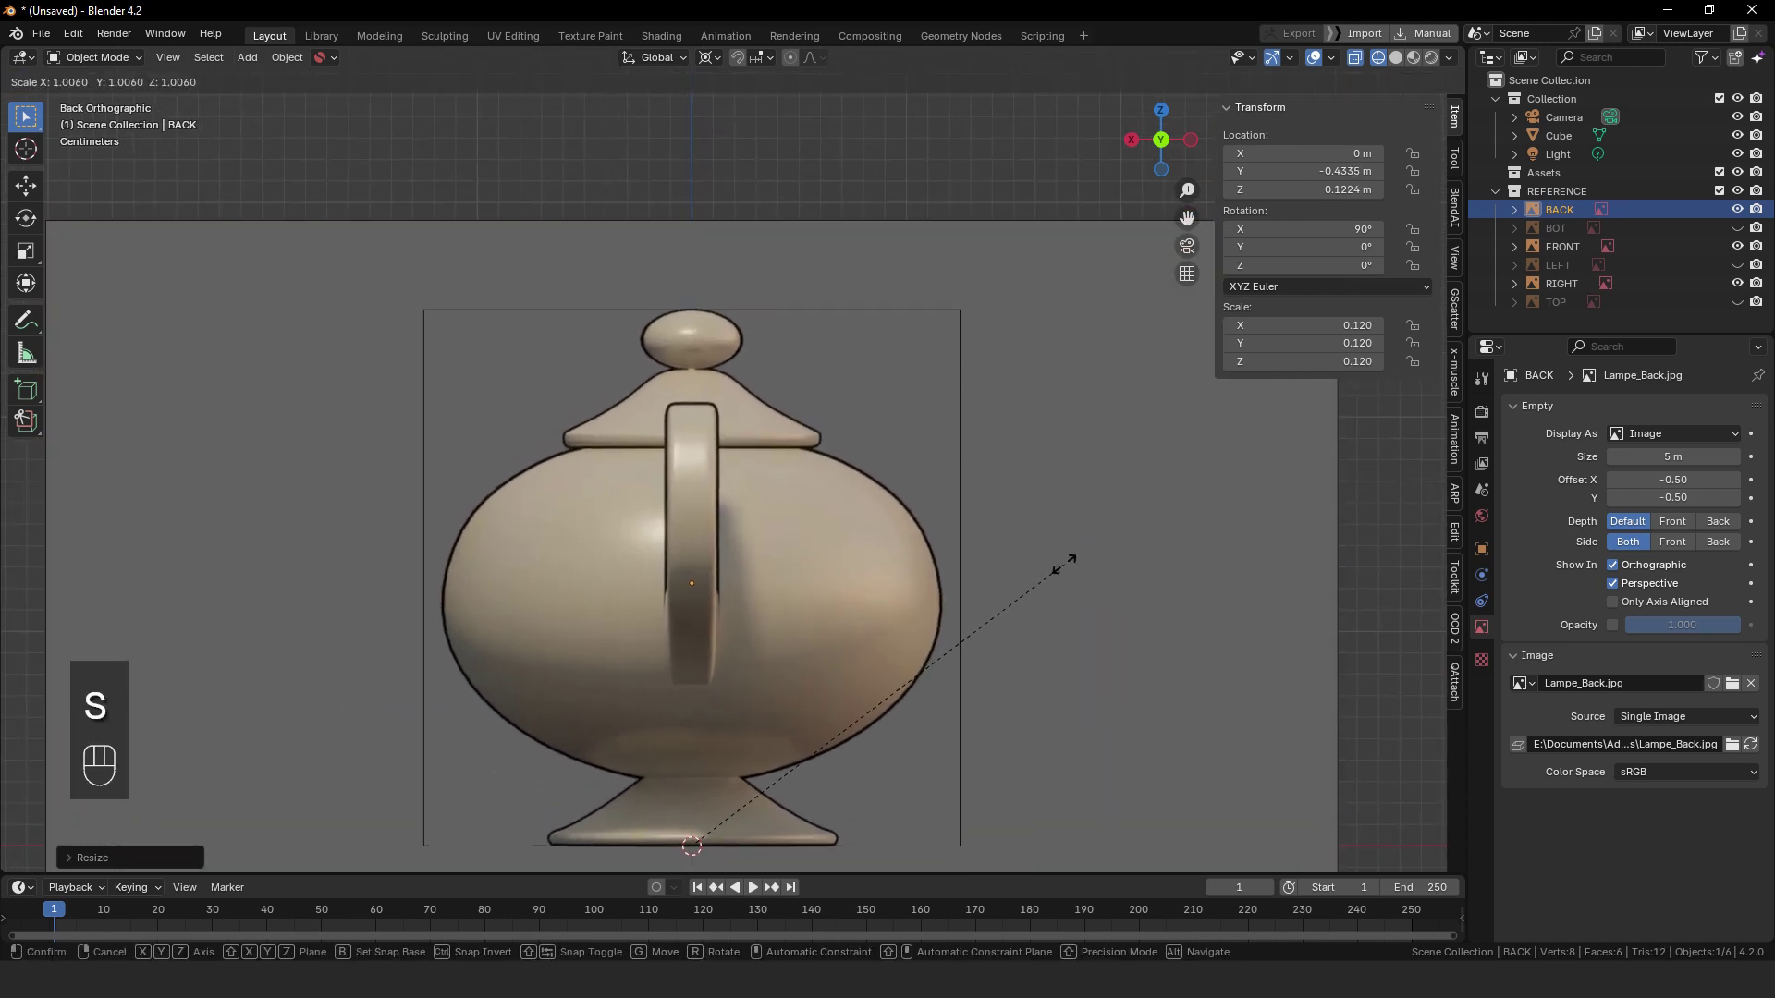
right_click(1054, 610)
shift+middle_drag(1041, 642, 933, 618)
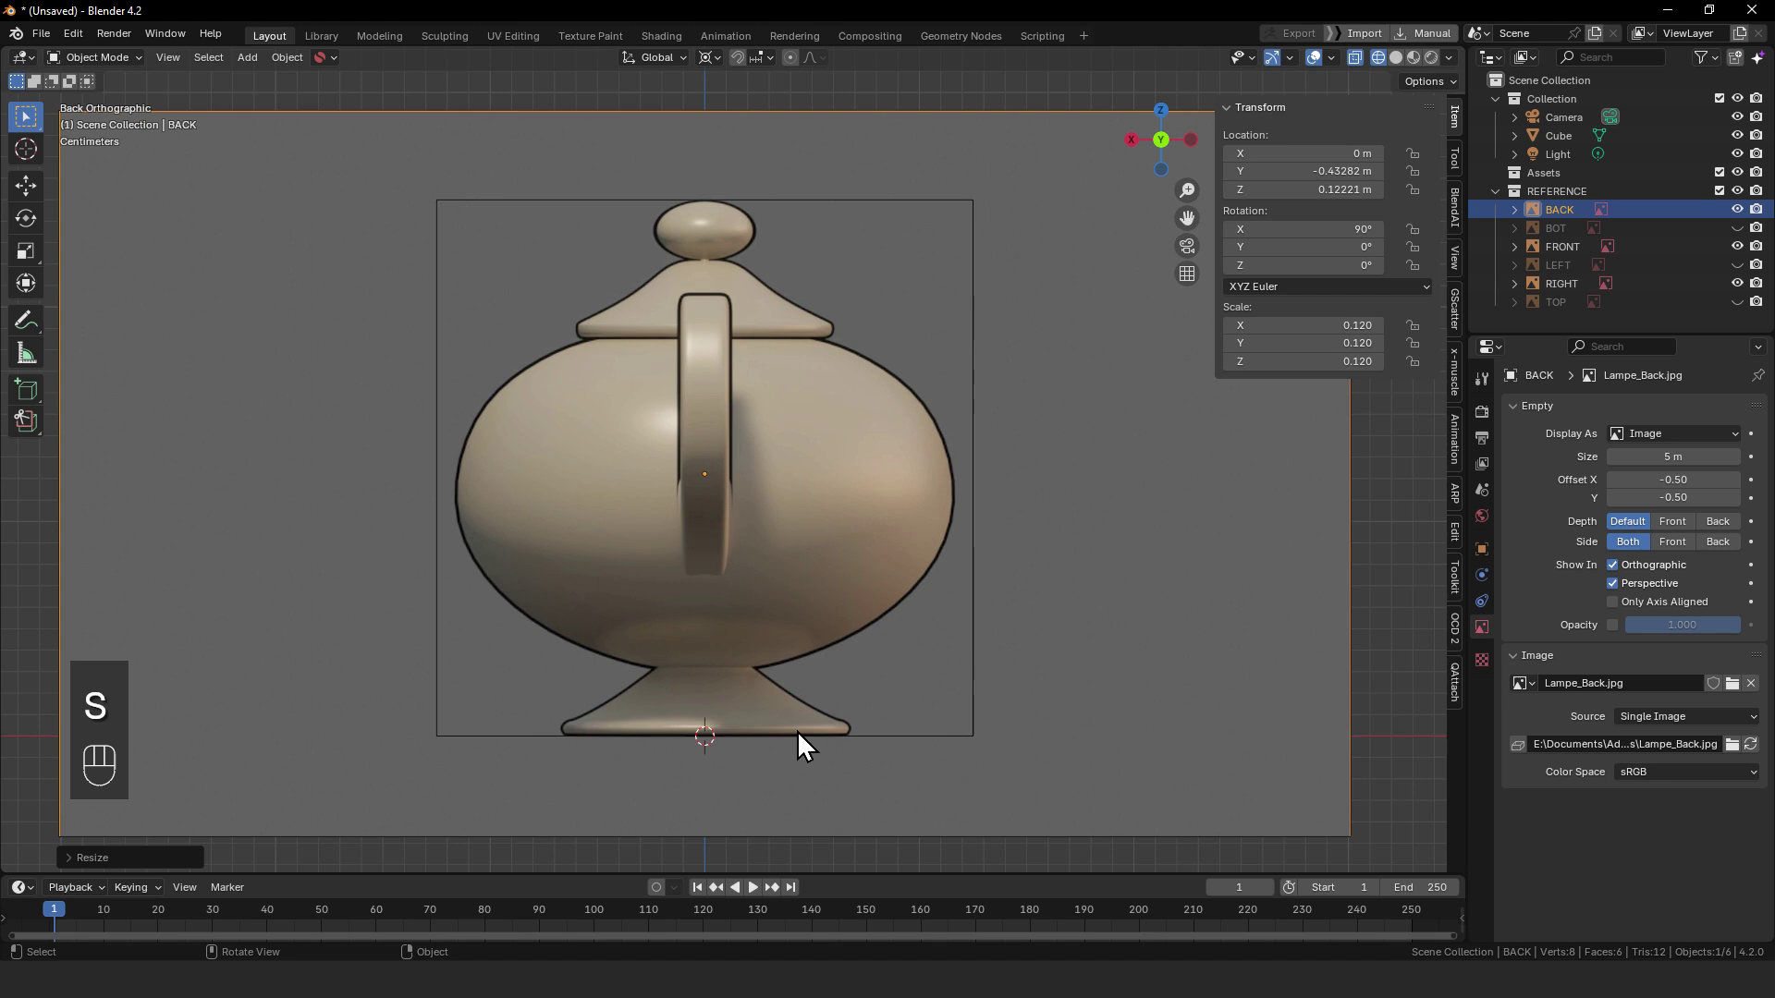
ctrl+alt+drag(823, 677, 846, 731)
alt+drag(860, 707, 1035, 736)
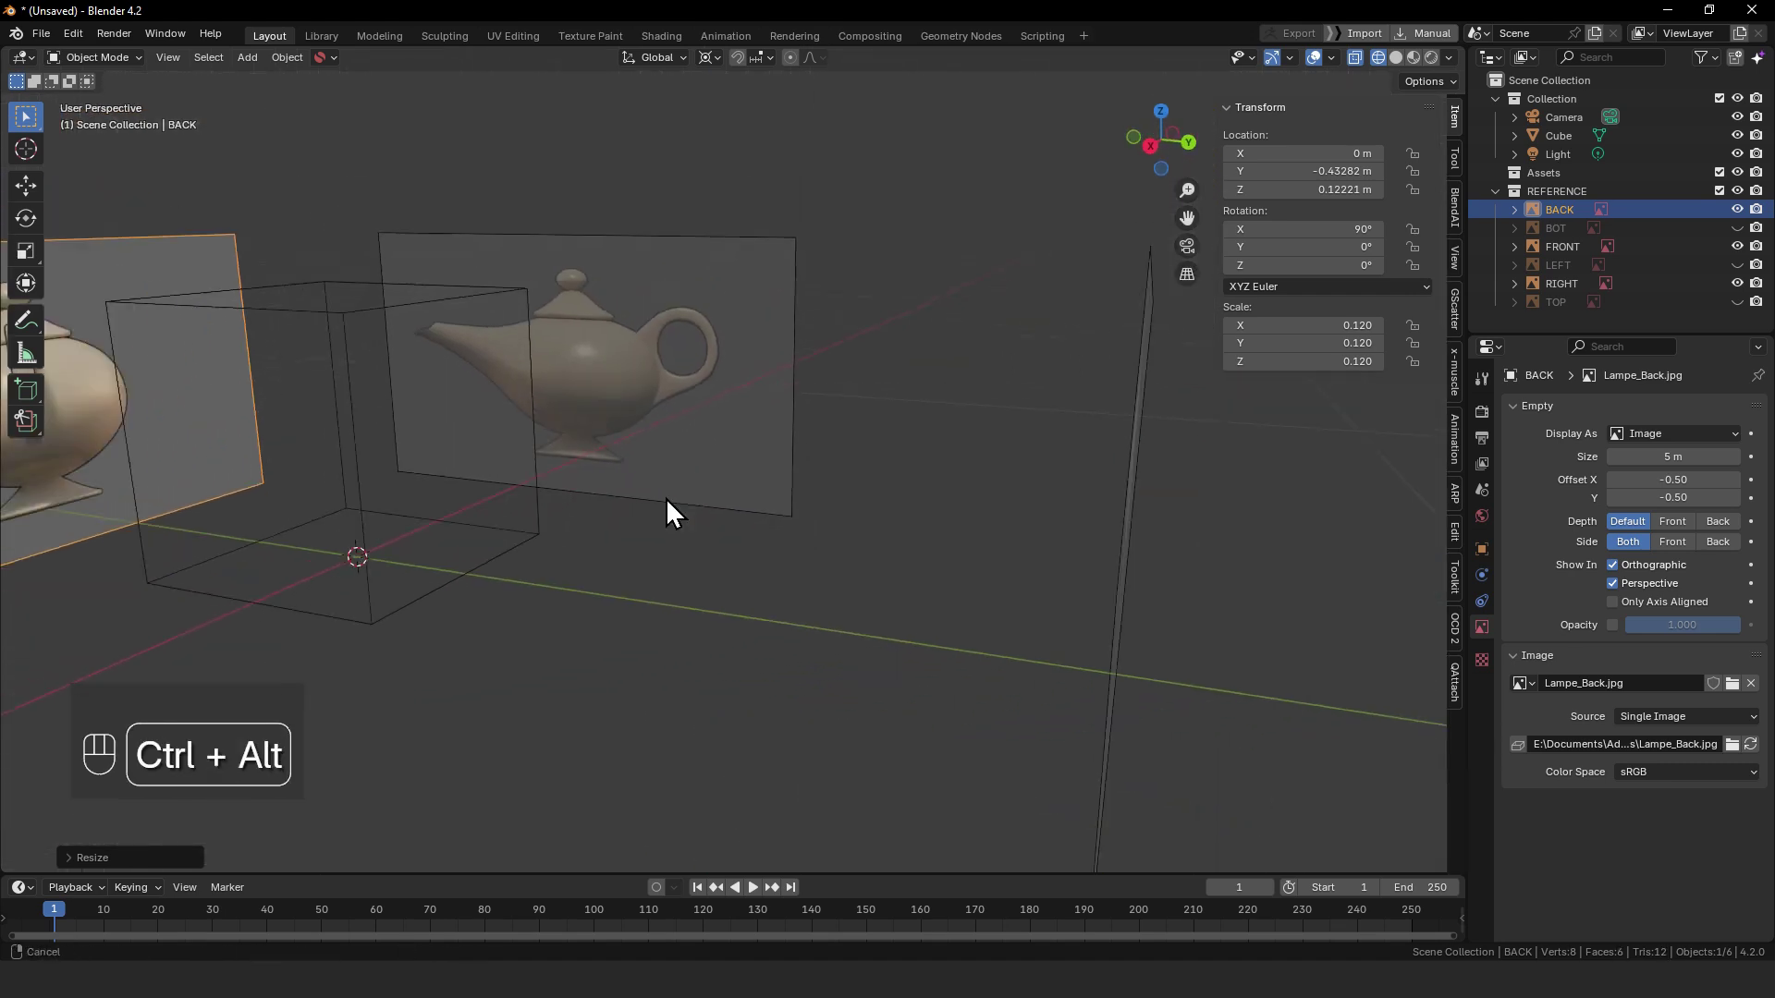
- Set the BACK reference image's opacity to 0.3 and display it only on its front side
ctrl+alt+drag(665, 497, 680, 591)
click(1612, 625)
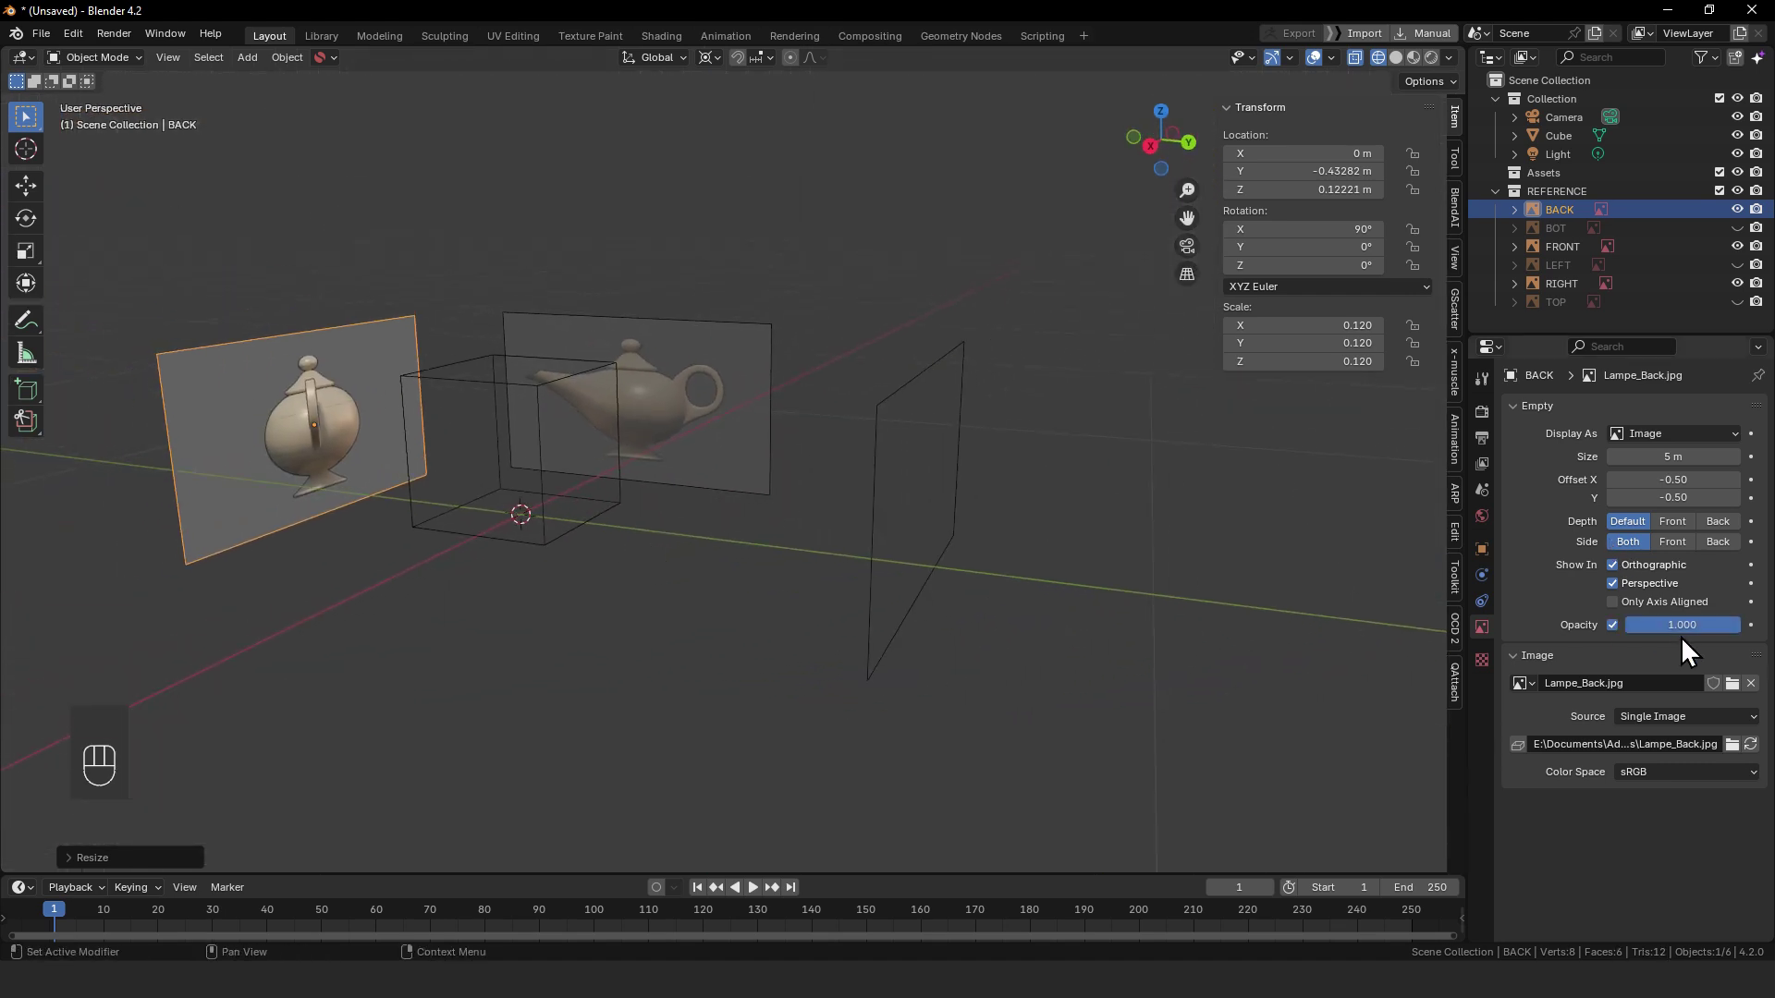
click(1689, 625)
text(.3)
key(Return)
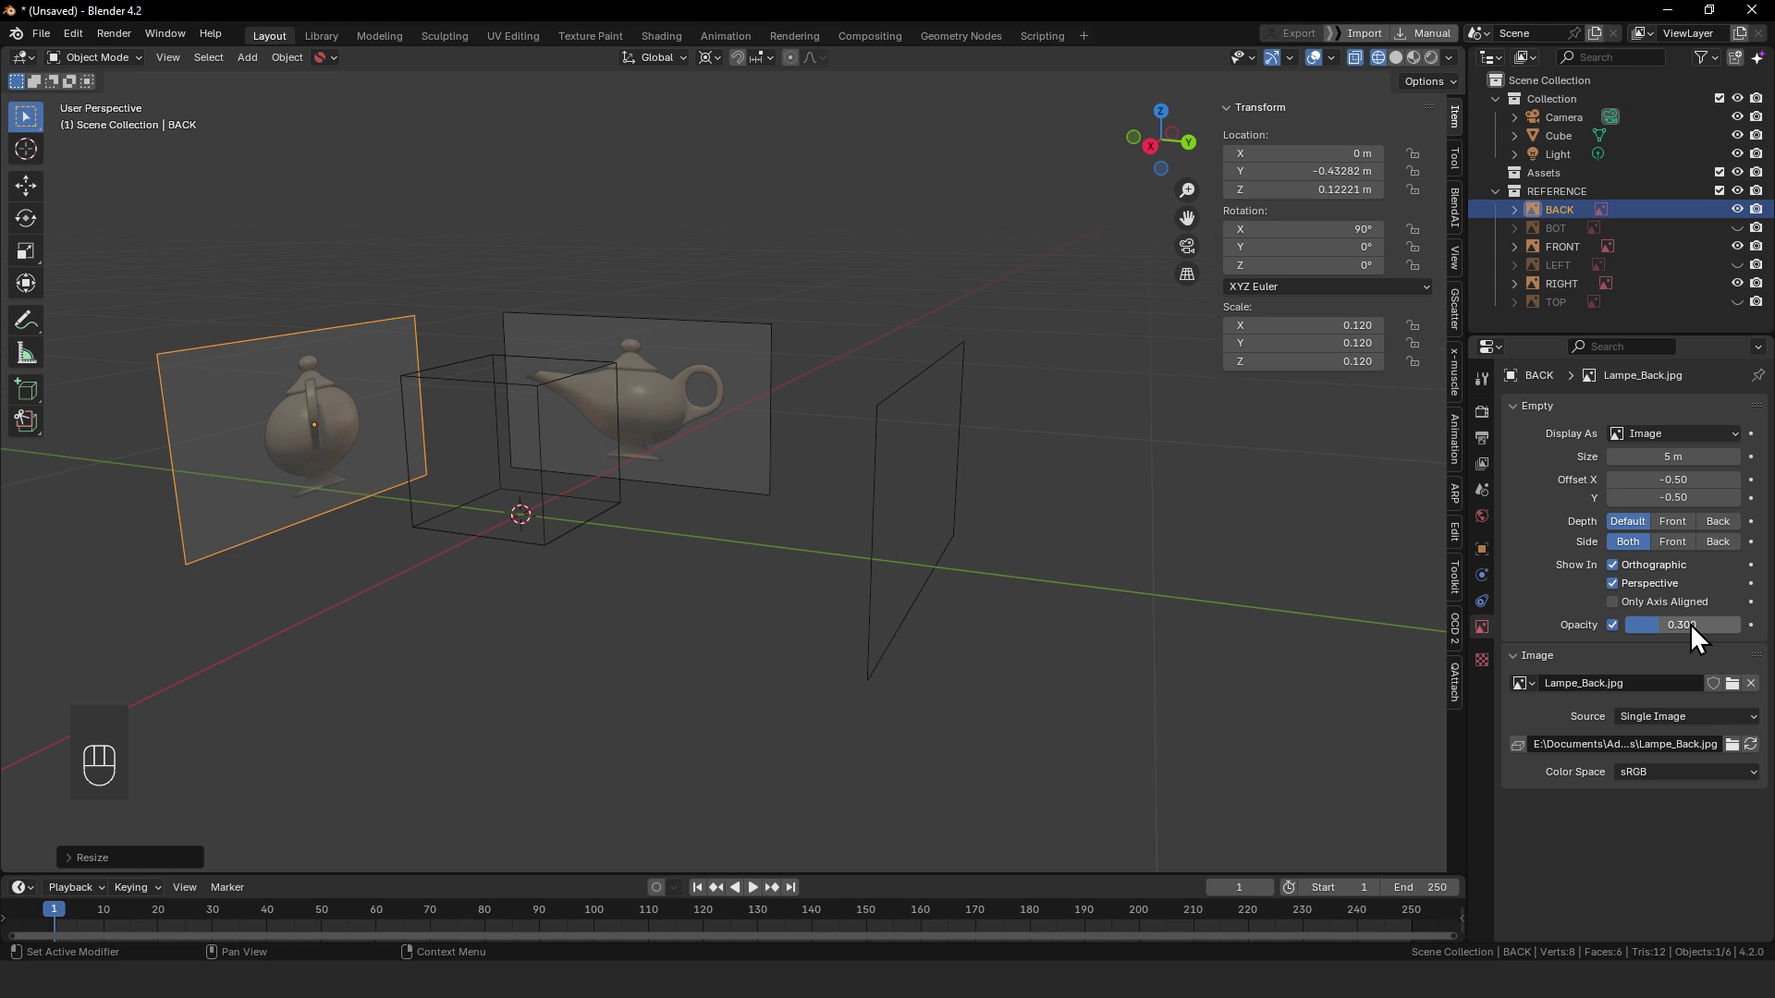
click(1674, 541)
- Set the transform pivot to Median Point and rotate the BACK image 180° about the global Z axis, keeping its display on the front side
alt+drag(428, 527, 815, 529)
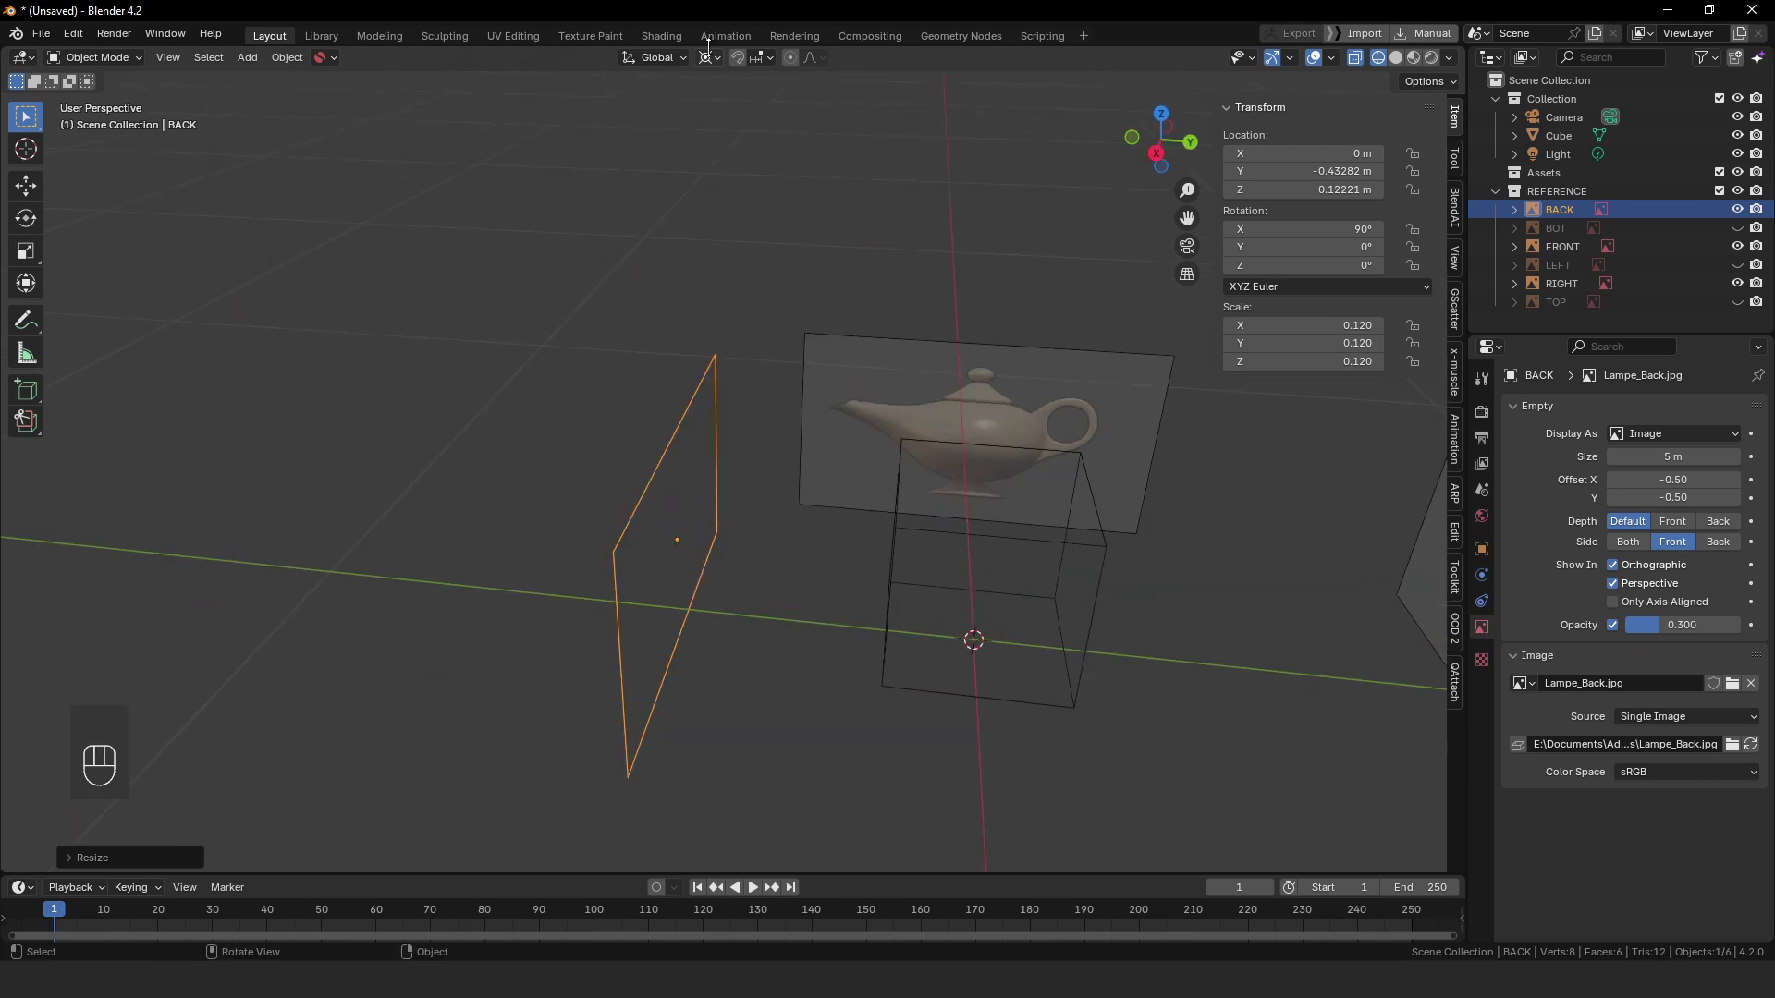
alt+drag(712, 610, 743, 564)
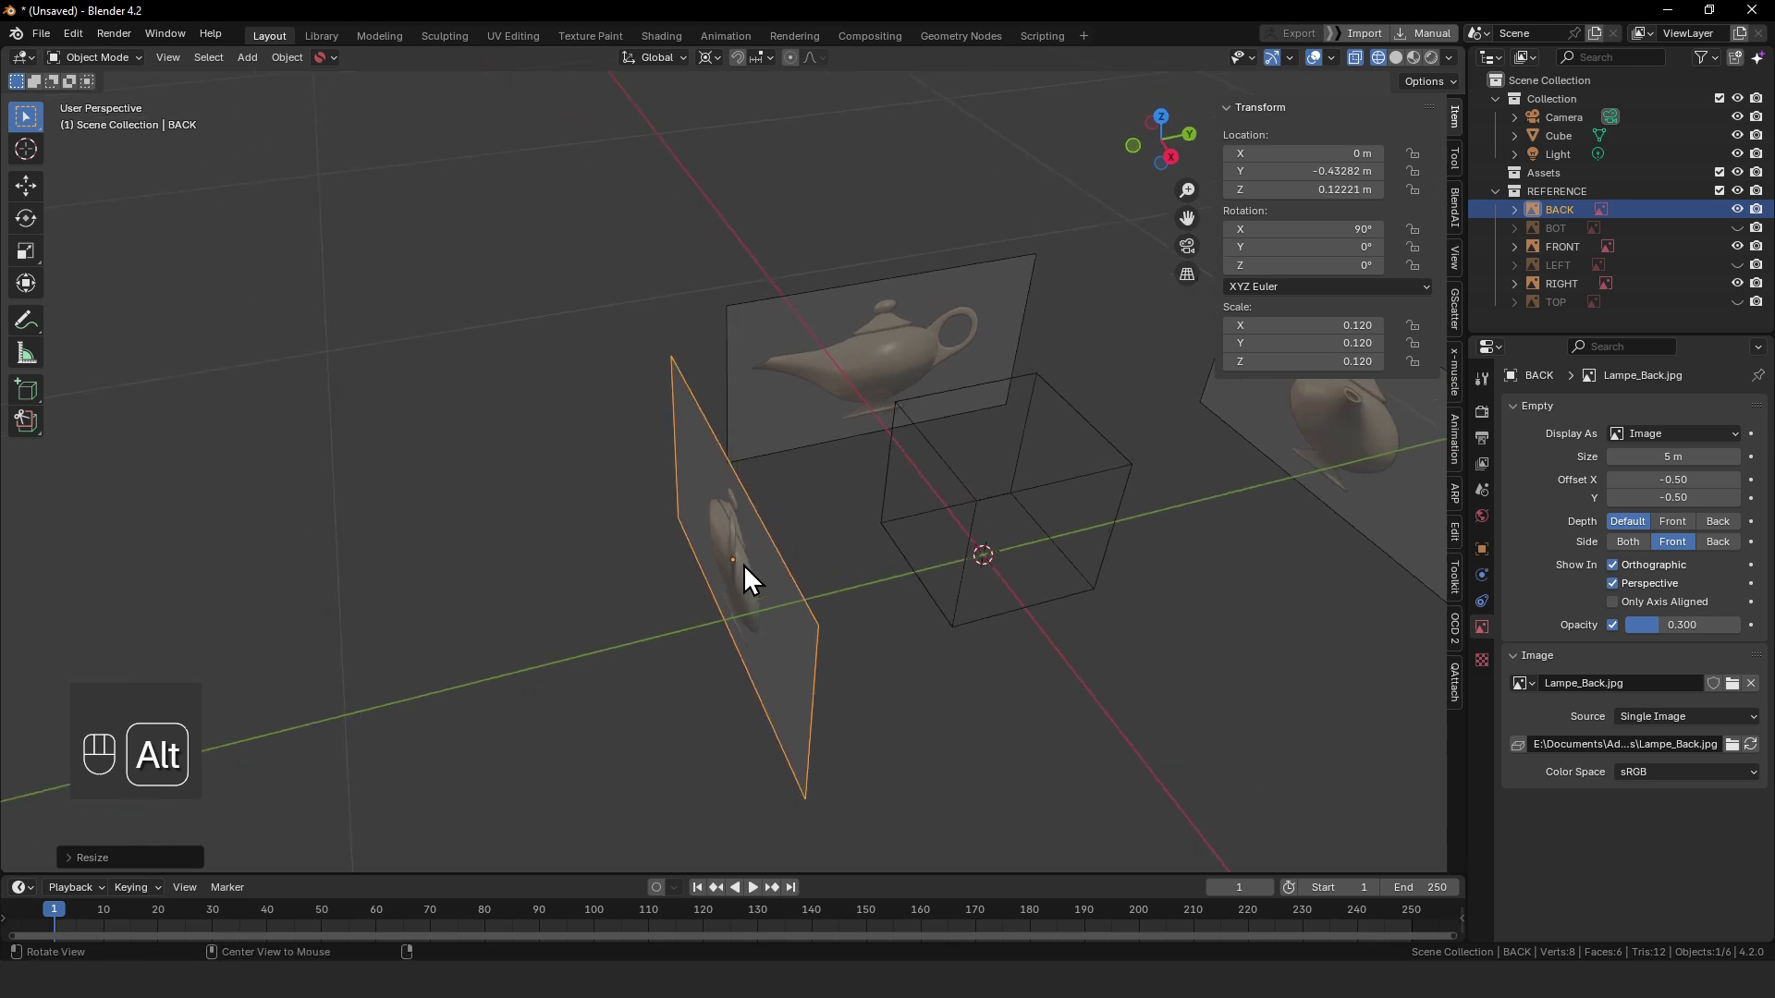
alt+drag(773, 632, 621, 590)
alt+drag(634, 496, 787, 152)
click(706, 57)
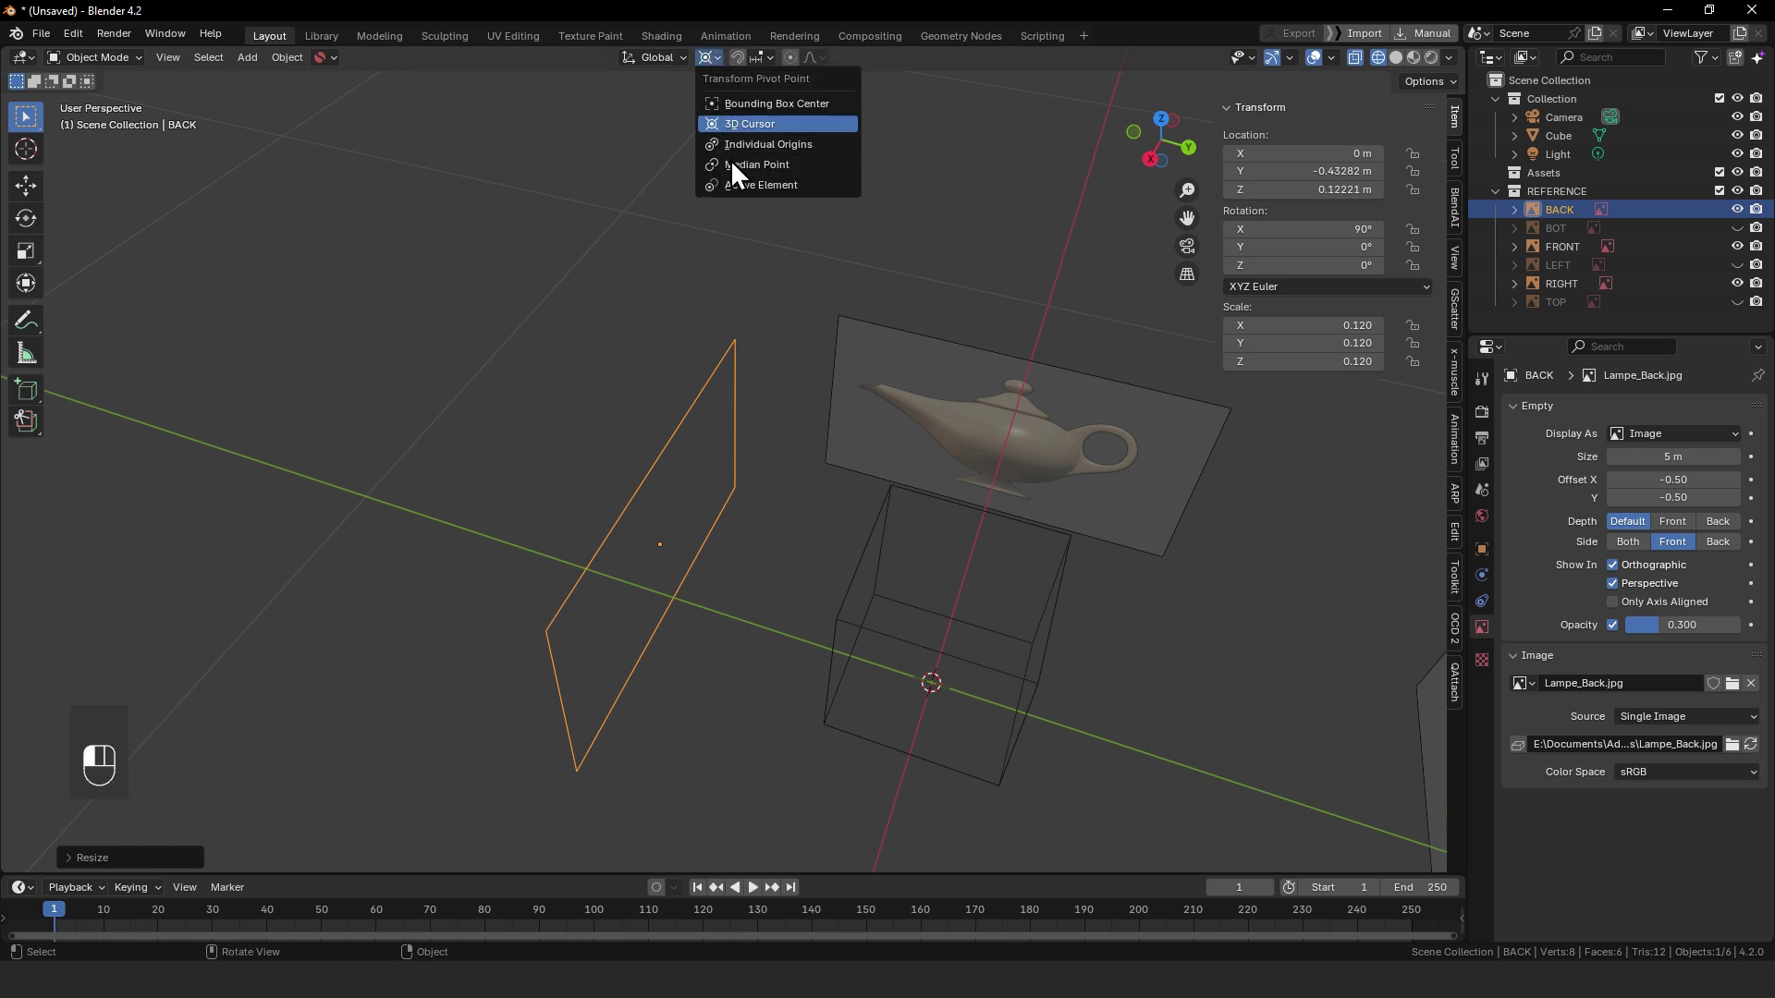
click(708, 57)
click(737, 165)
key(r)
key(z)
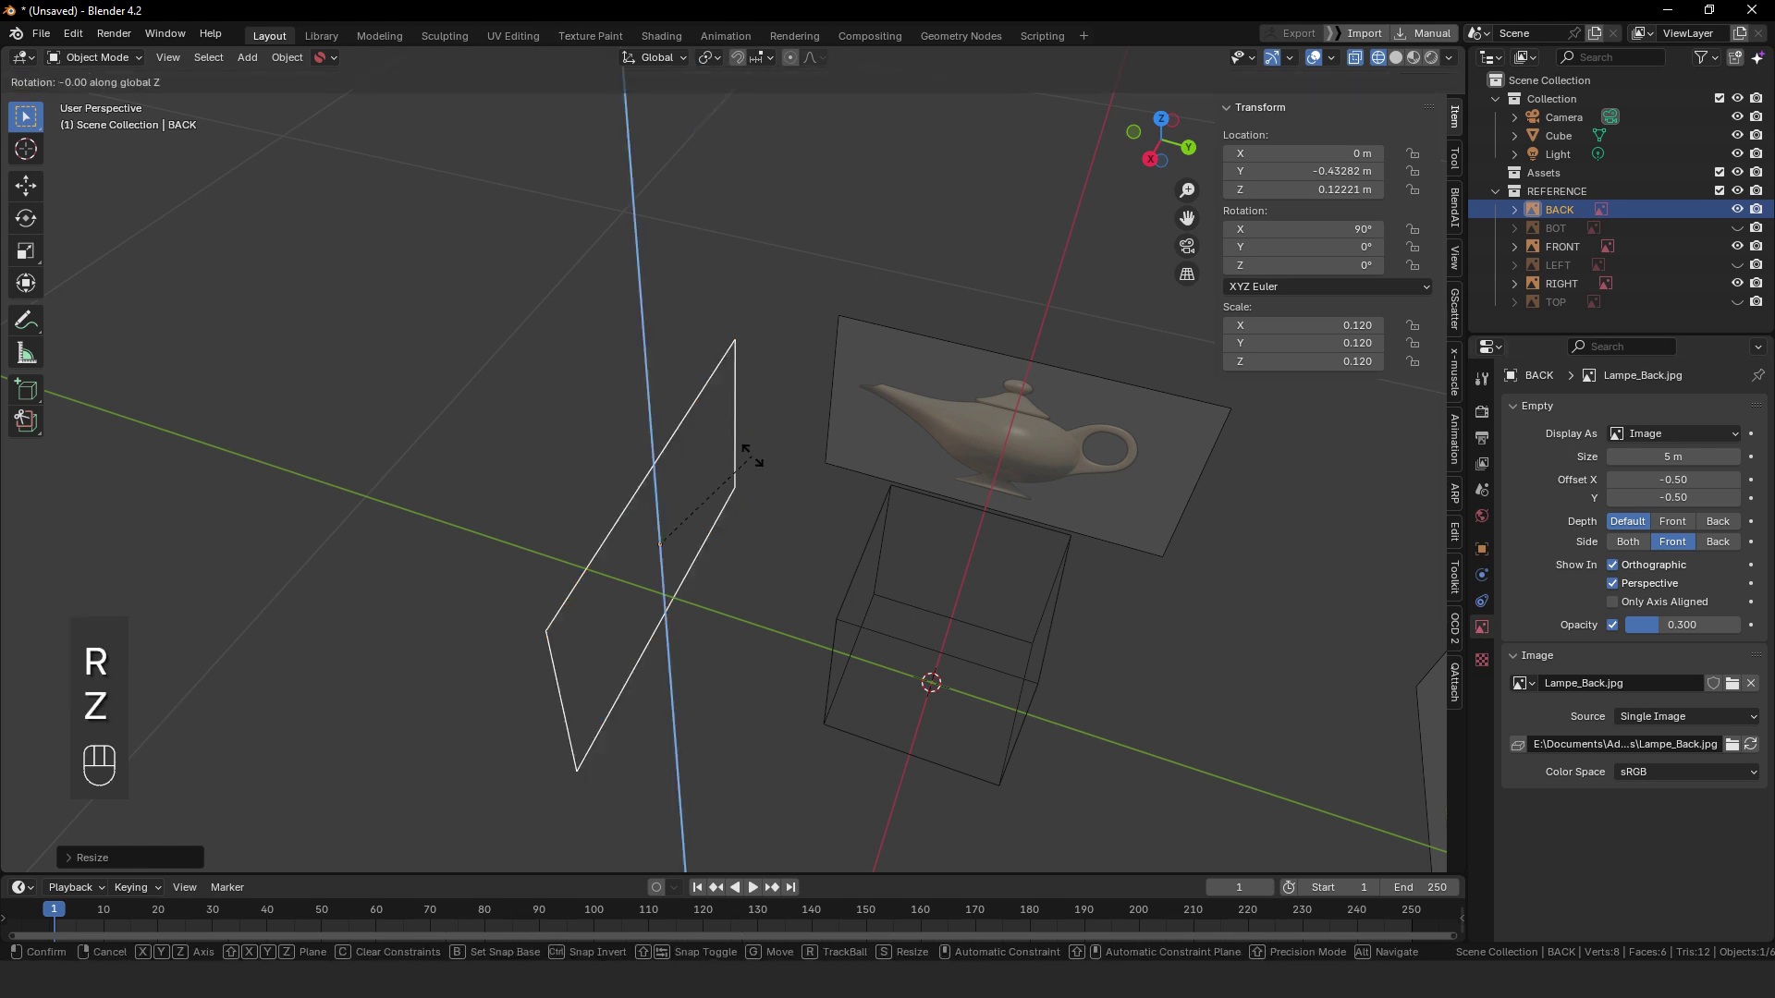
key(KP_1)
key(KP_8)
key(KP_0)
key(Return)
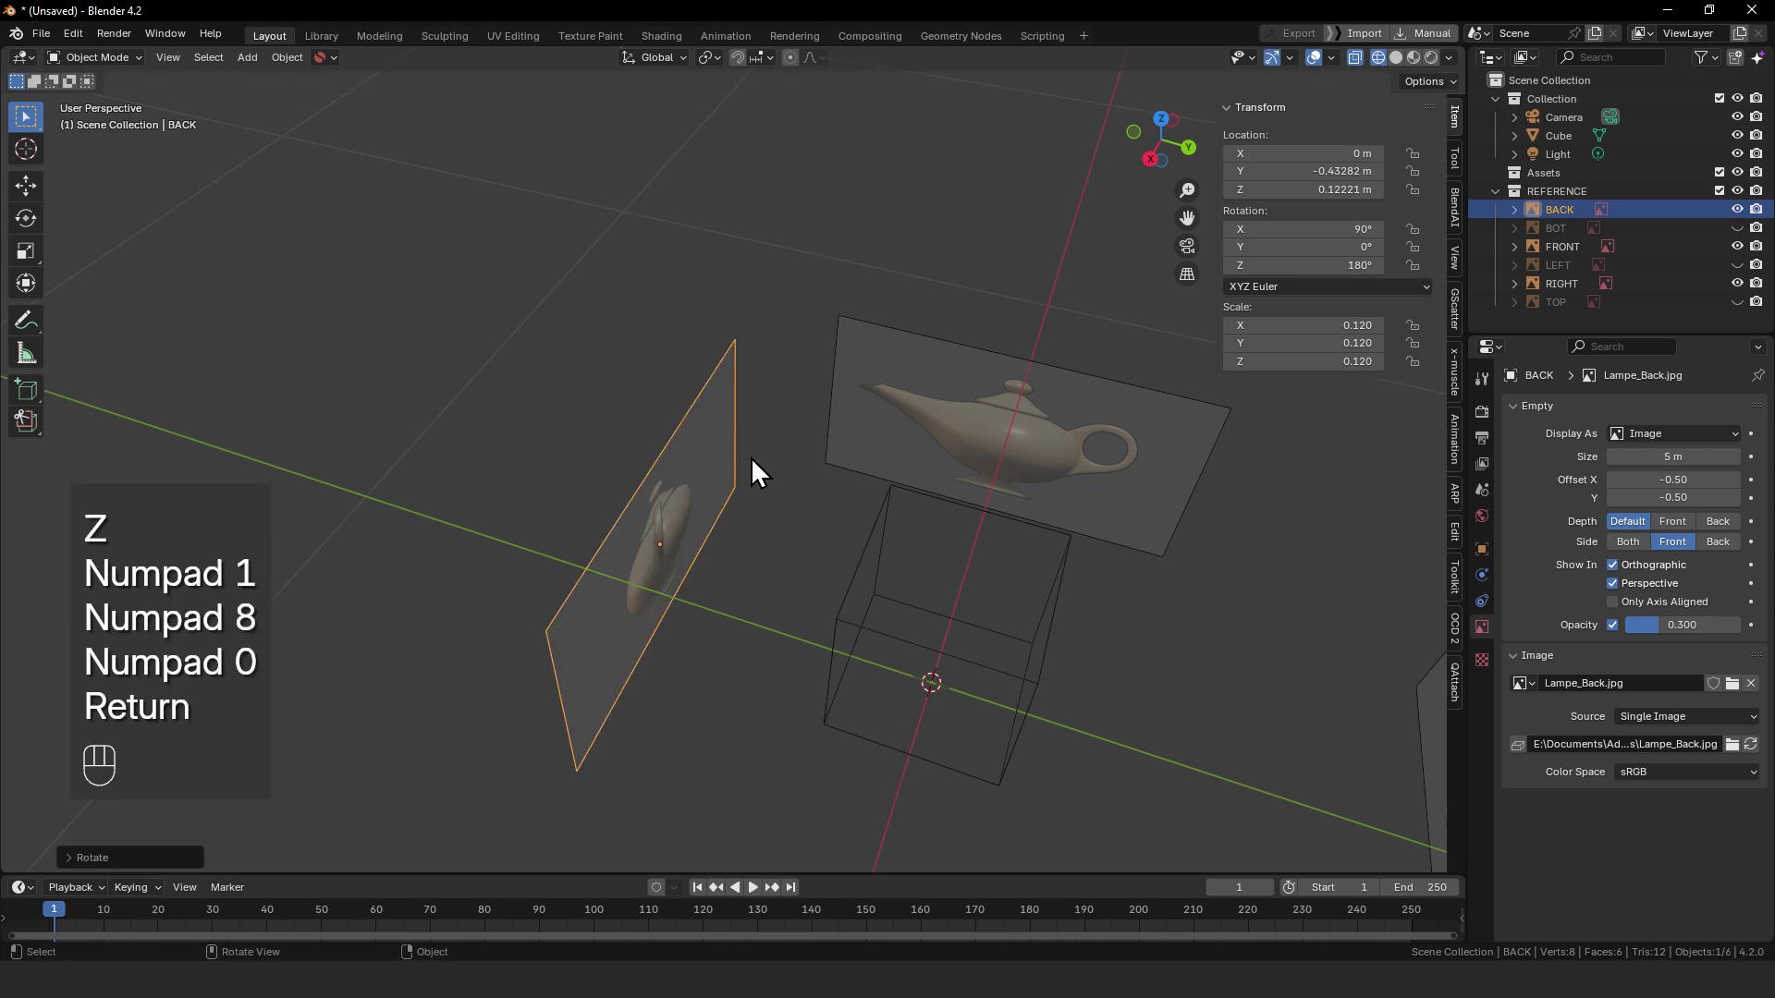
click(1717, 542)
click(1672, 542)
- Move the BACK image away from the cube along the global Y axis to about -0.720 m
middle_drag(1176, 554, 579, 396)
key(alt+a)
click(593, 419)
alt+drag(593, 420, 807, 614)
key(g)
key(y)
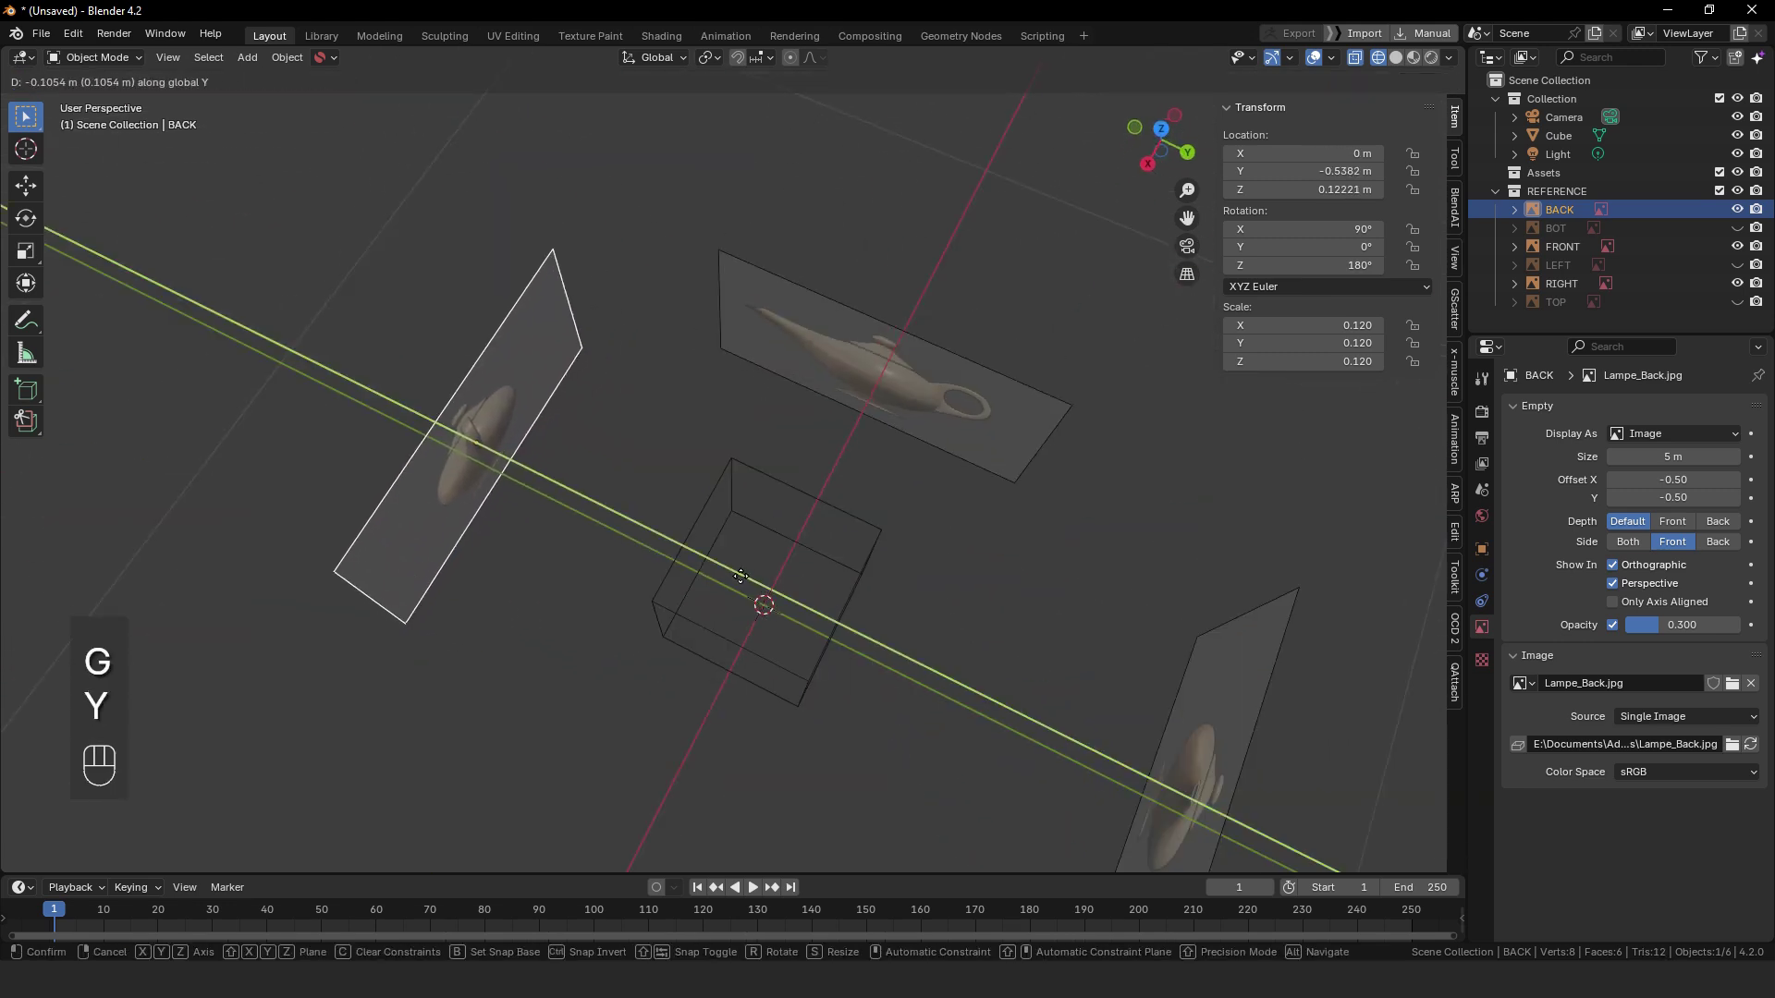
click(755, 500)
alt+drag(755, 499, 768, 629)
key(g)
key(y)
click(699, 610)
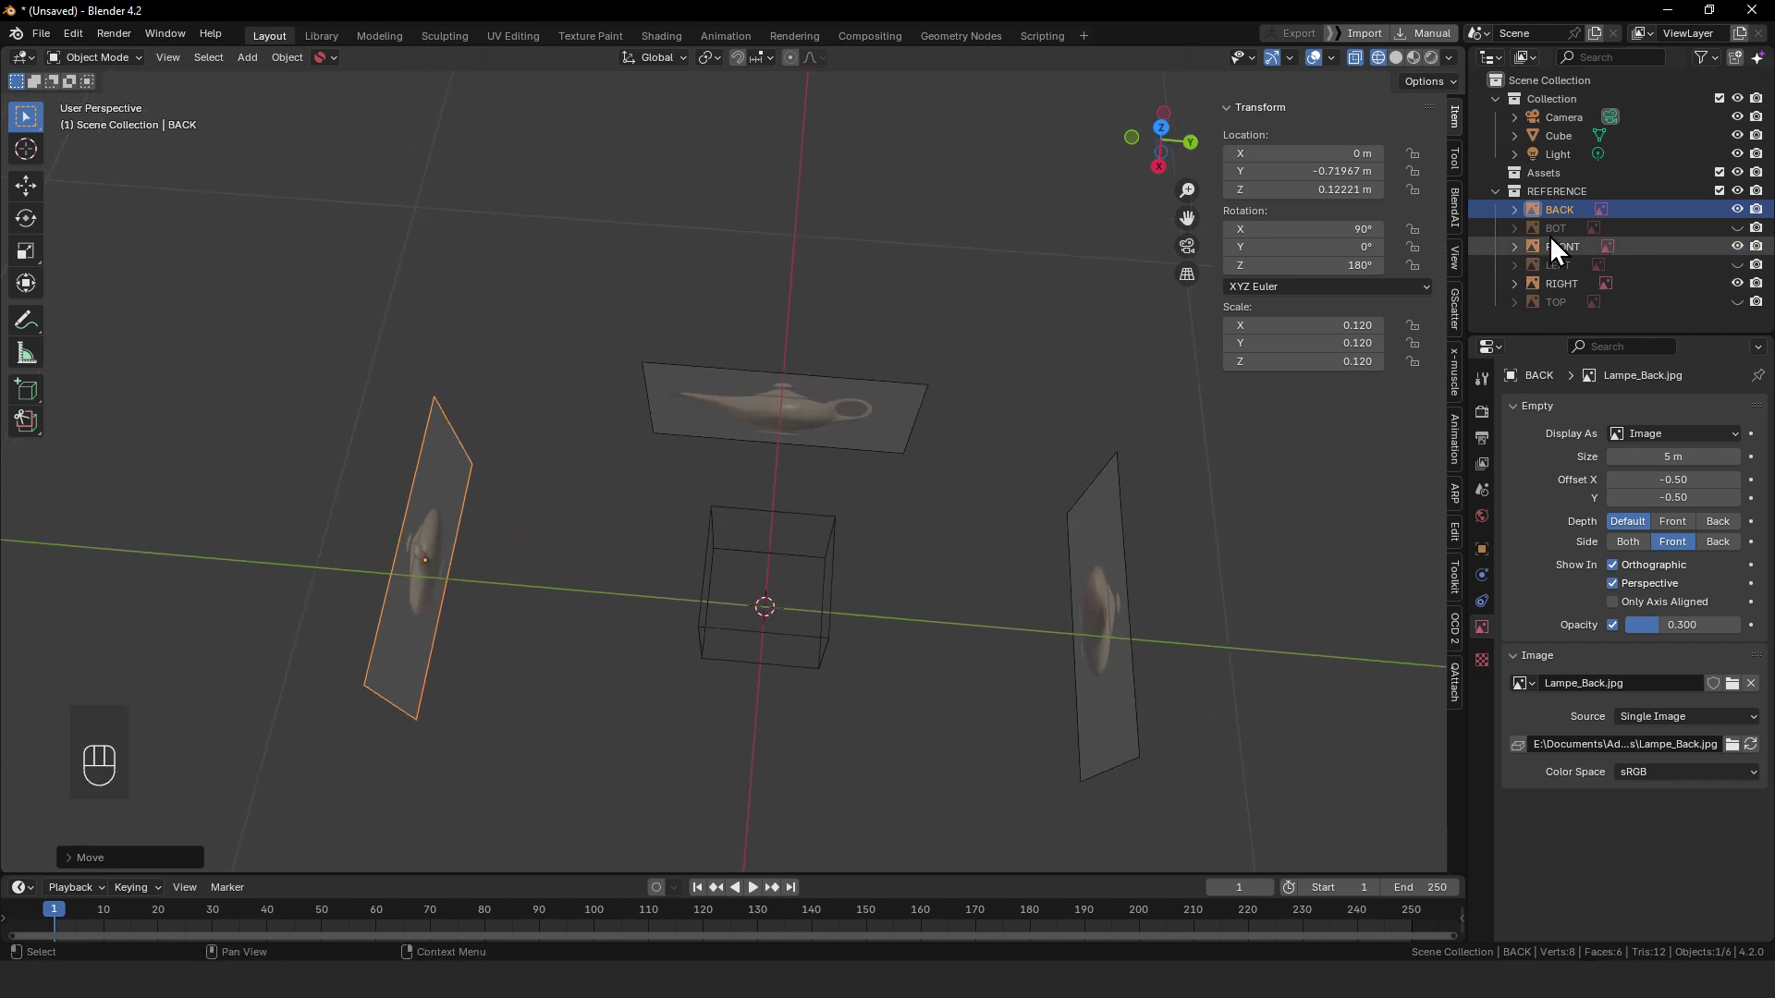
- Unhide the BOT reference image, select it and check its placement from the top view
click(1737, 228)
ctrl+alt+drag(1026, 344, 861, 189)
click(860, 188)
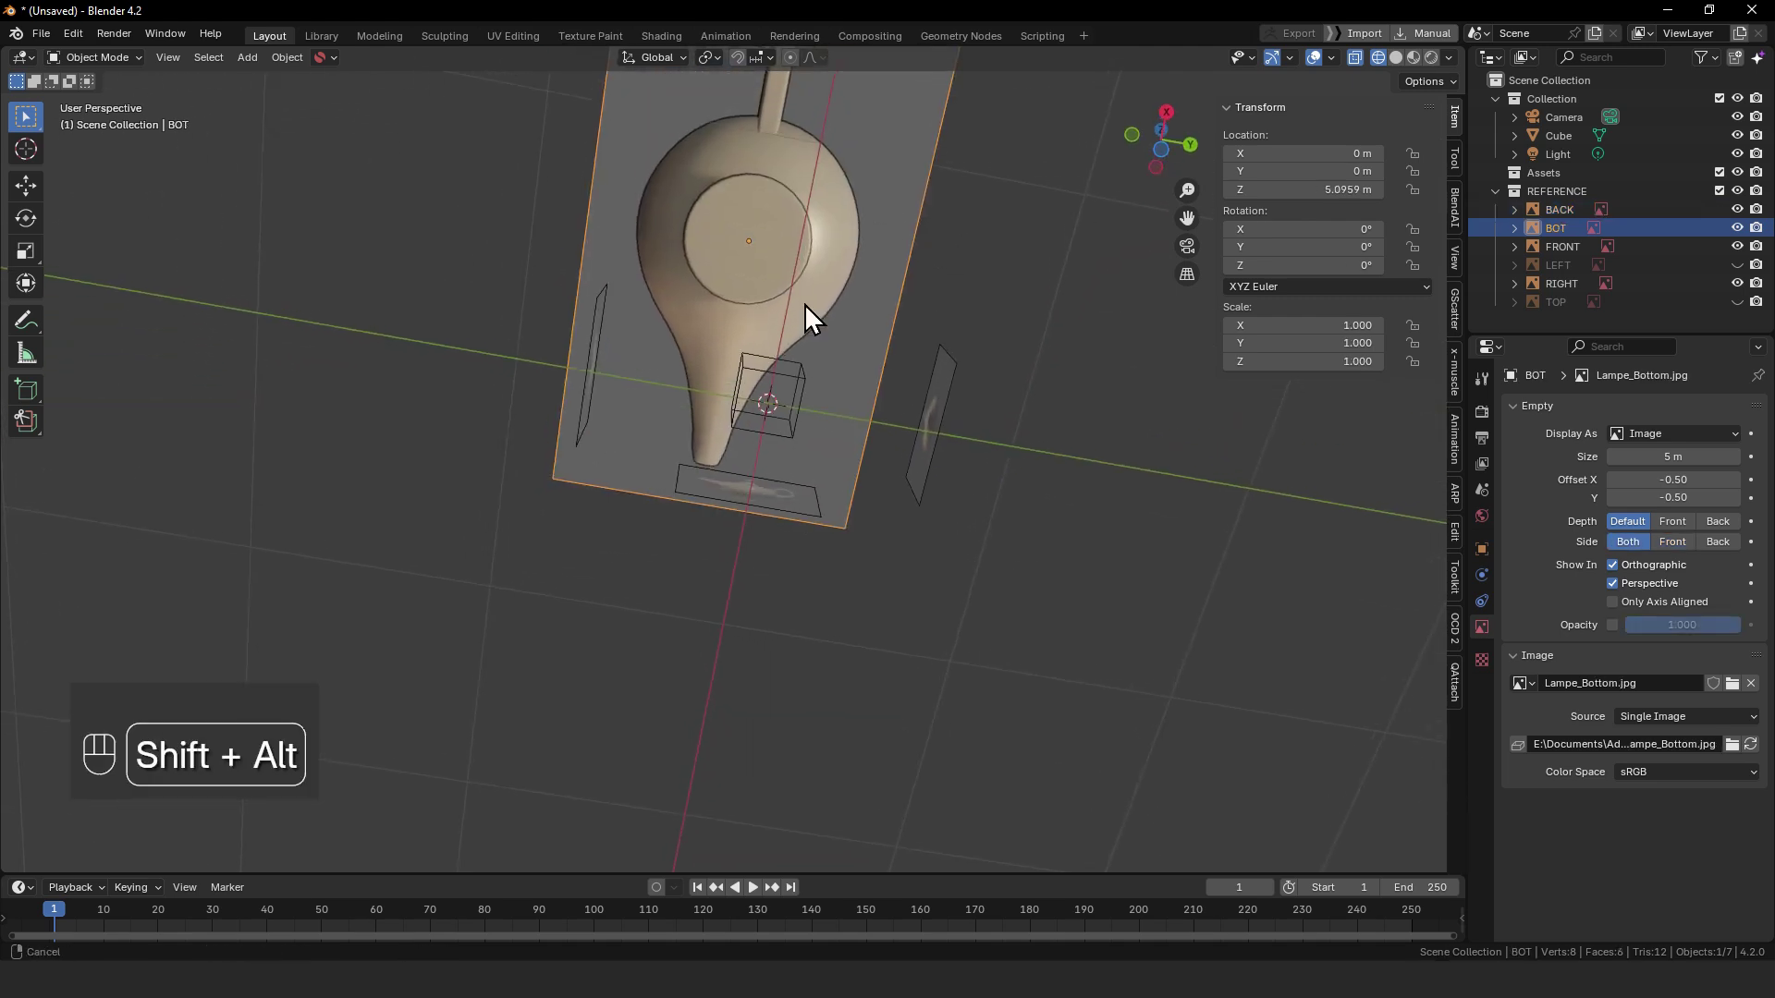
alt+shift+drag(805, 304, 791, 553)
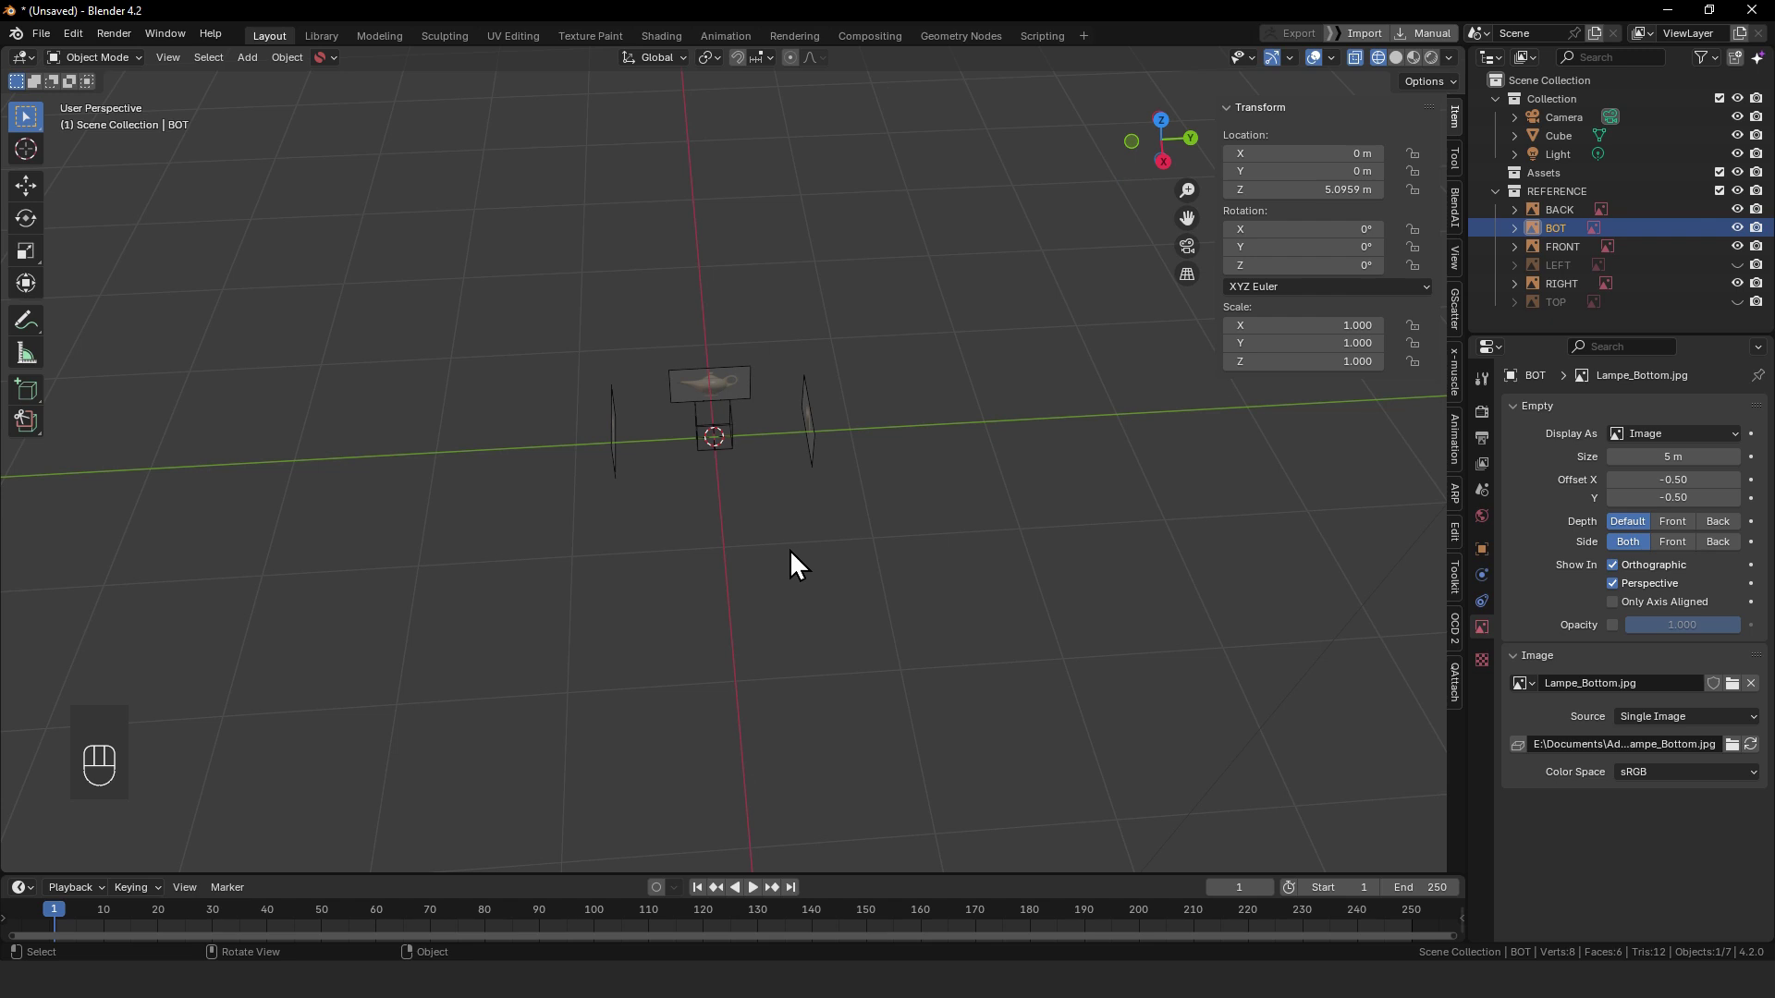
key(KP_7)
key(z)
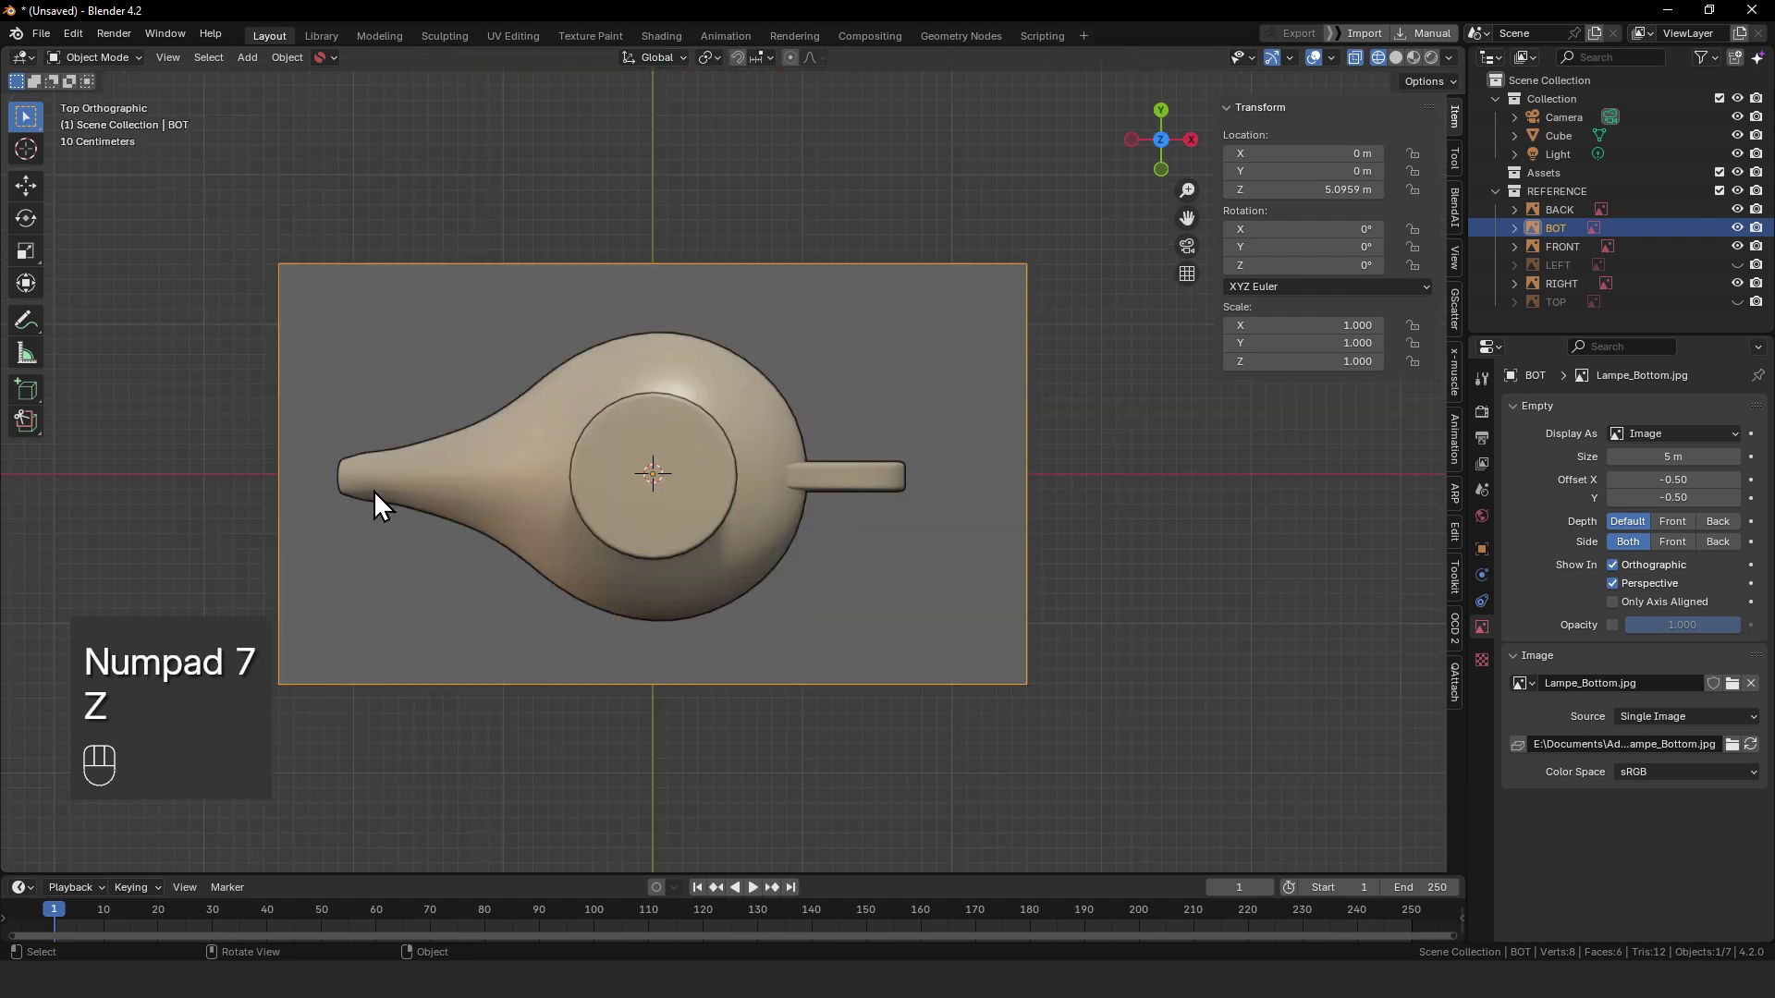
alt+drag(747, 487, 775, 597)
- Select the cube in the right view and enter Edit Mode on it
key(KP_3)
alt+shift+drag(775, 597, 782, 537)
click(799, 519)
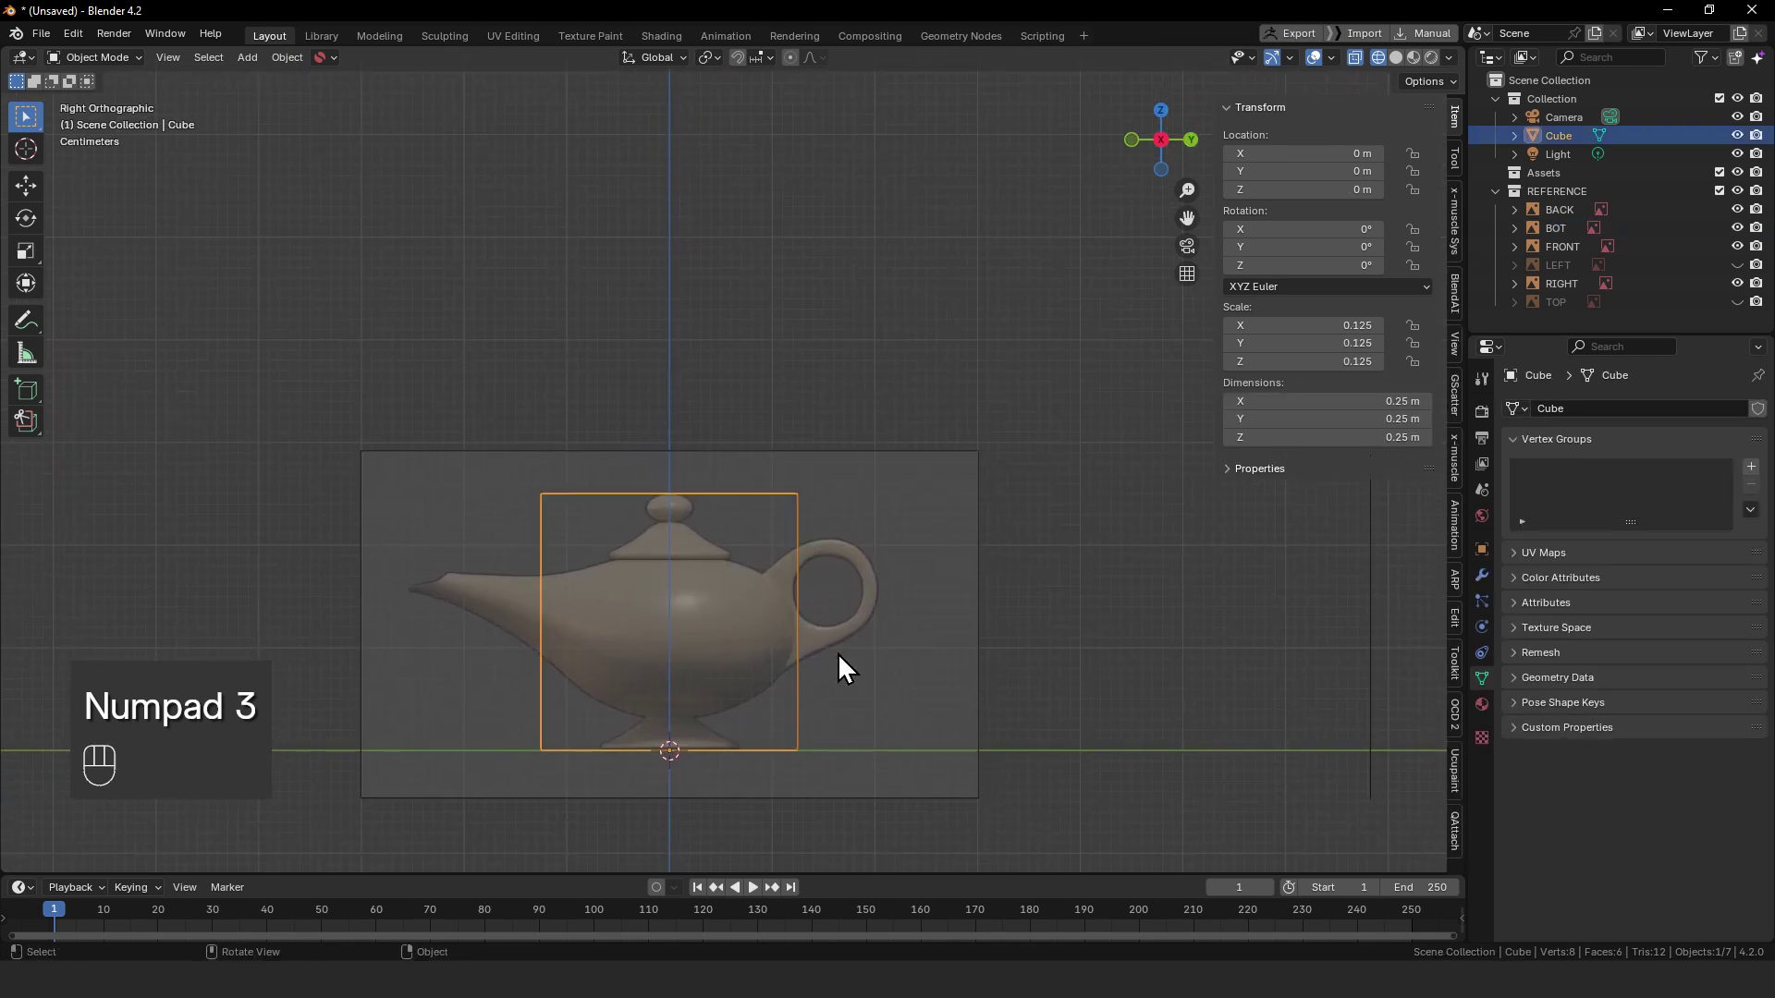
key(Tab)
key(s)
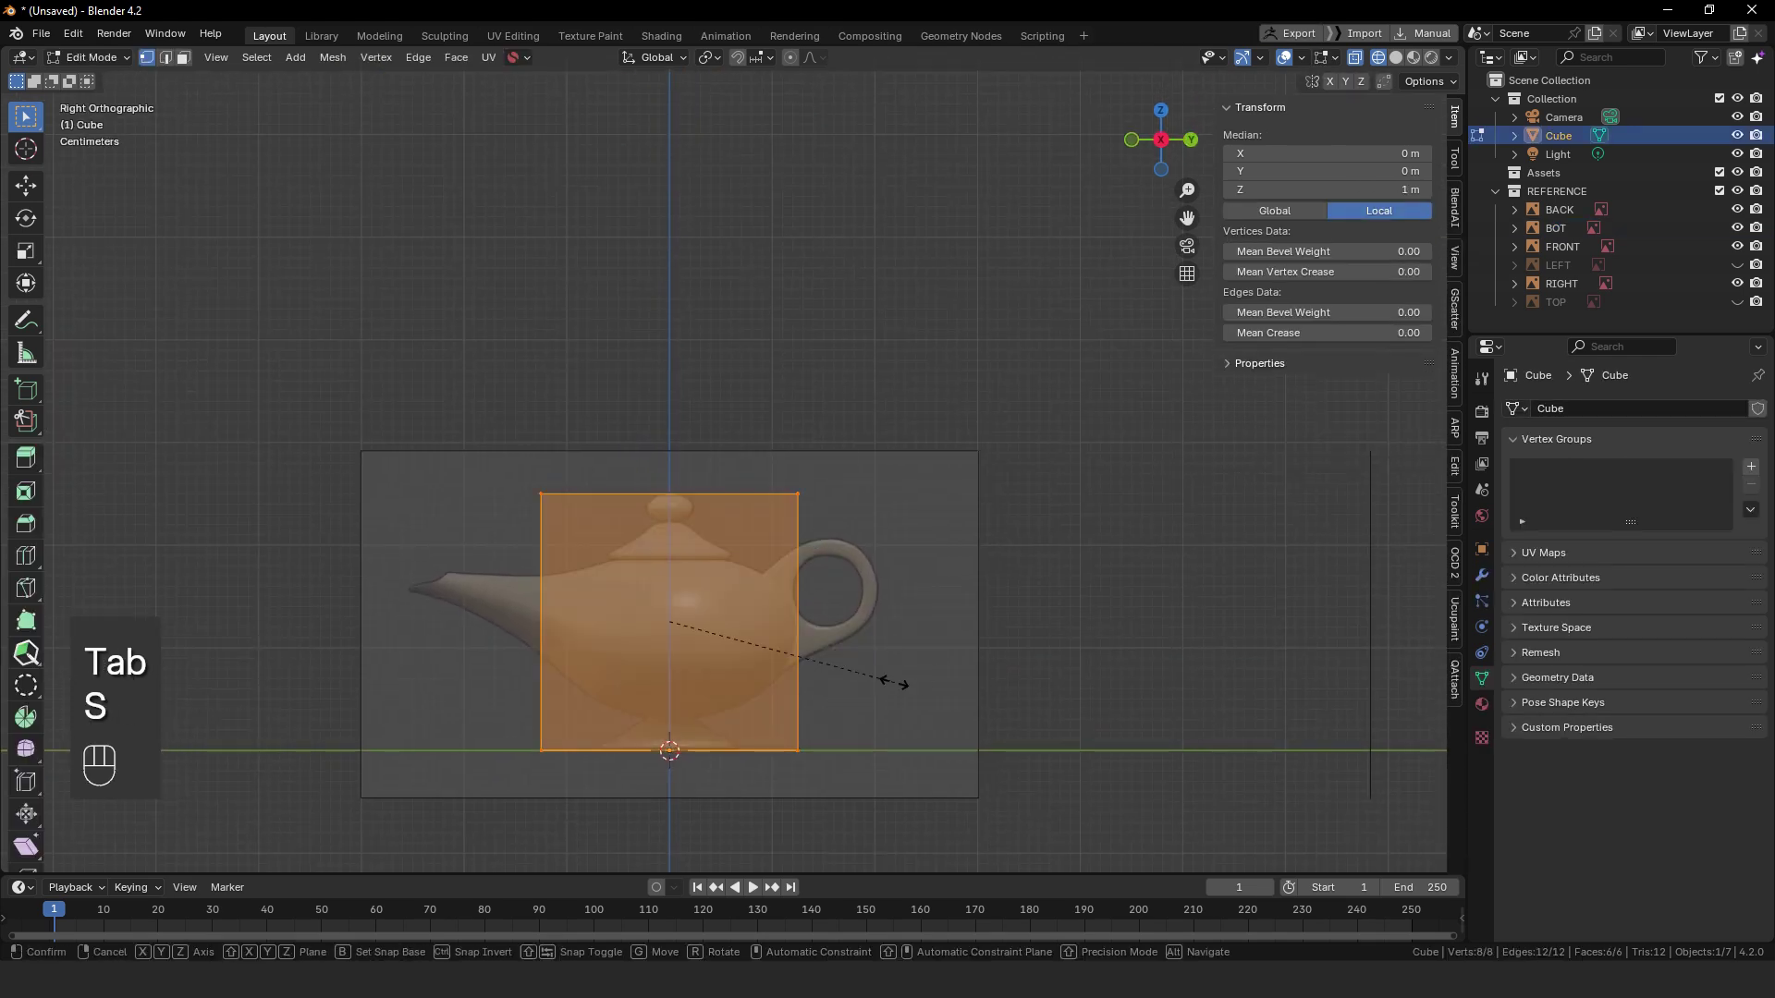
key(x)
click(920, 684)
- Move the cube's handle-side vertices along the Y axis to the handle's outer edge, at about 1.619 m local Y
drag(901, 779, 782, 481)
key(g)
key(y)
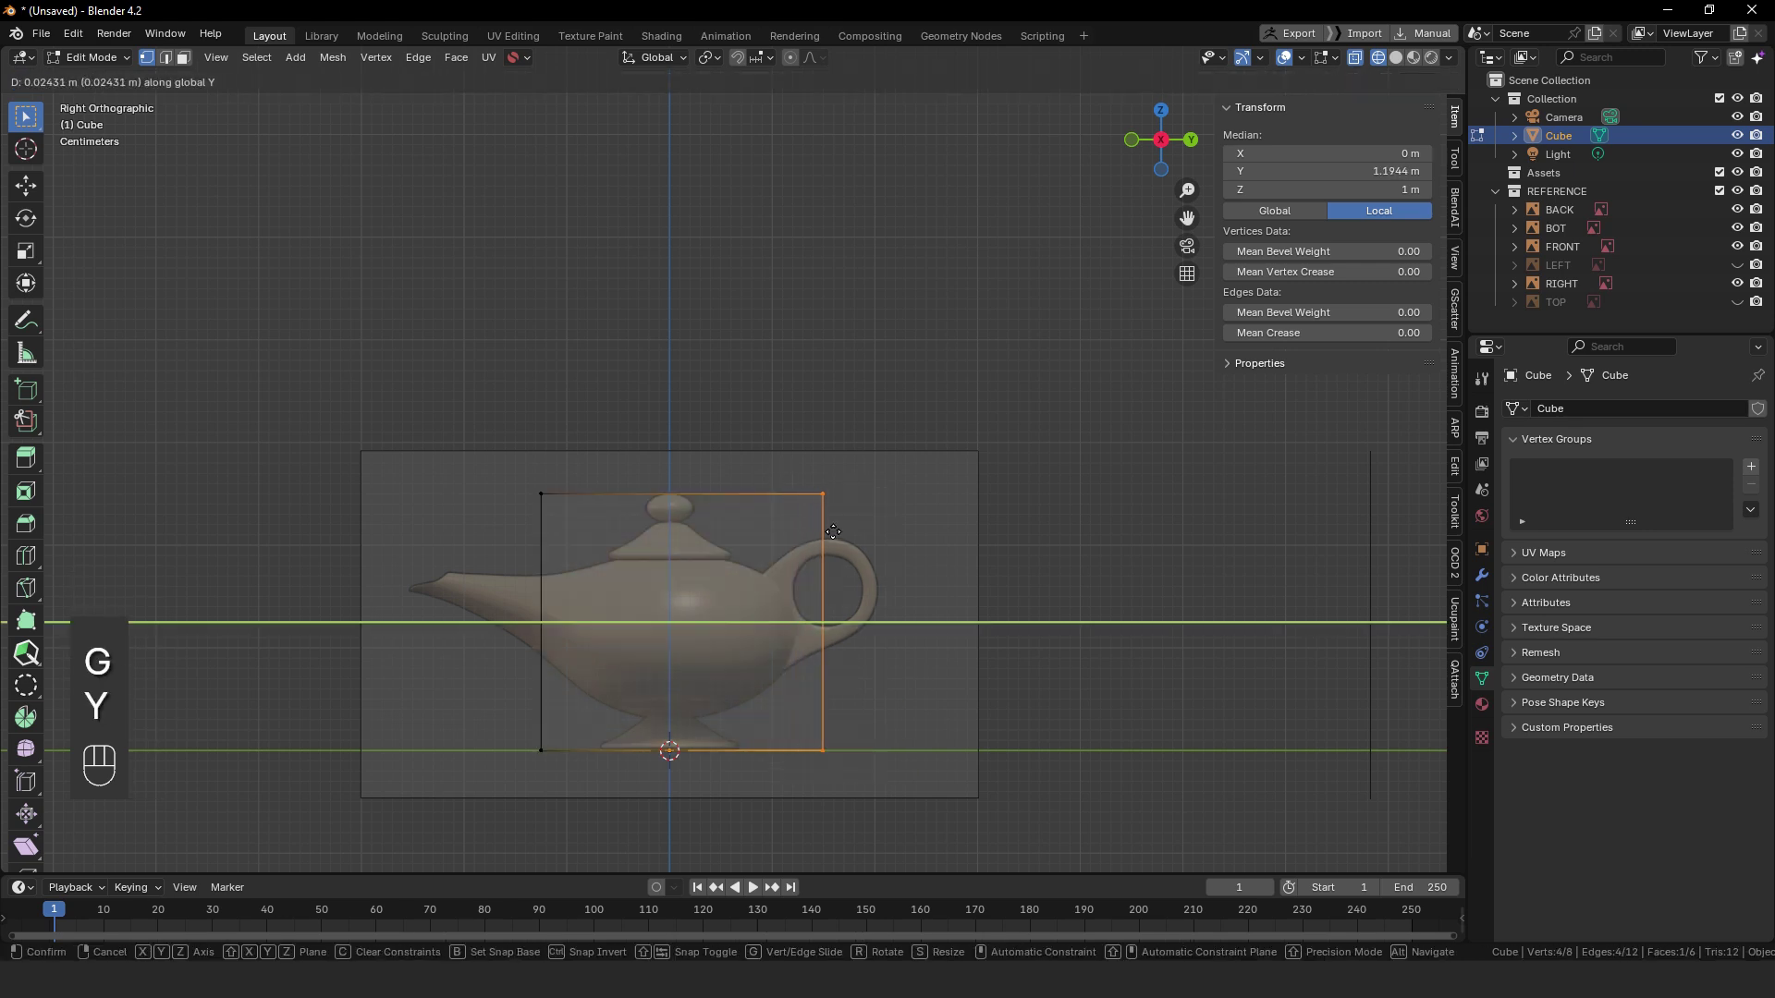
click(878, 645)
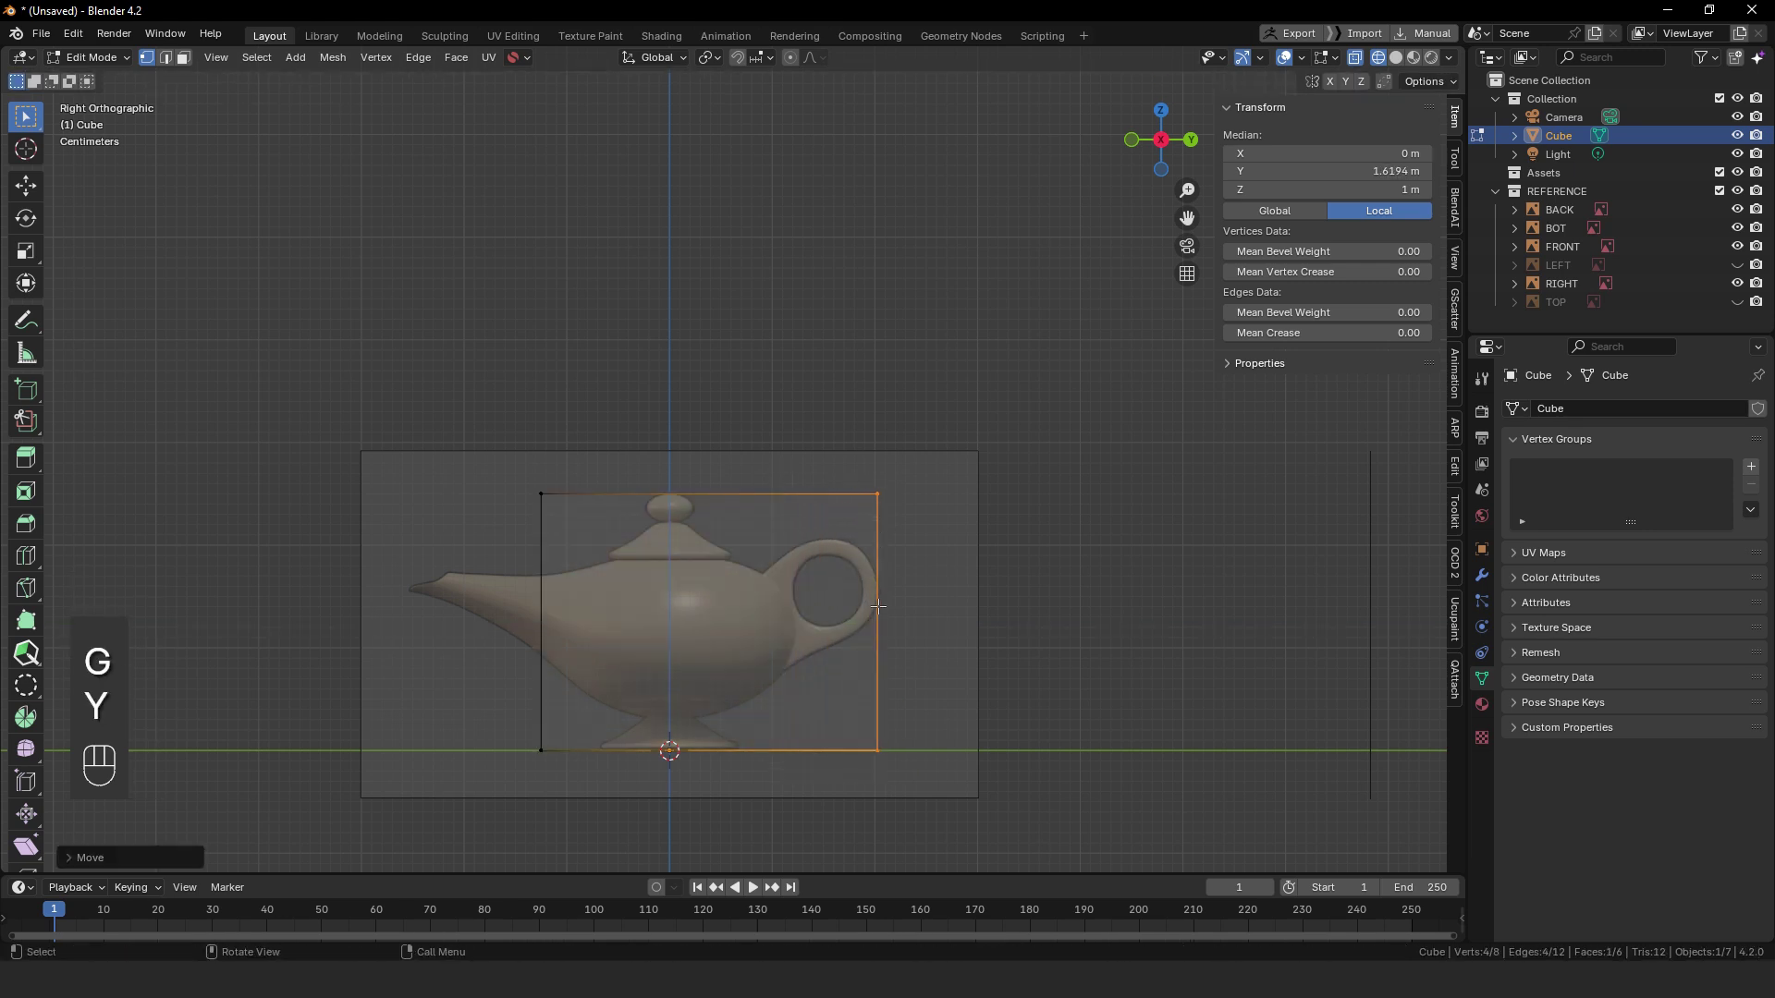
- Move the cube's spout-side vertices along the Y axis to the spout's tip, at about -2.030 m local Y
drag(590, 763, 476, 441)
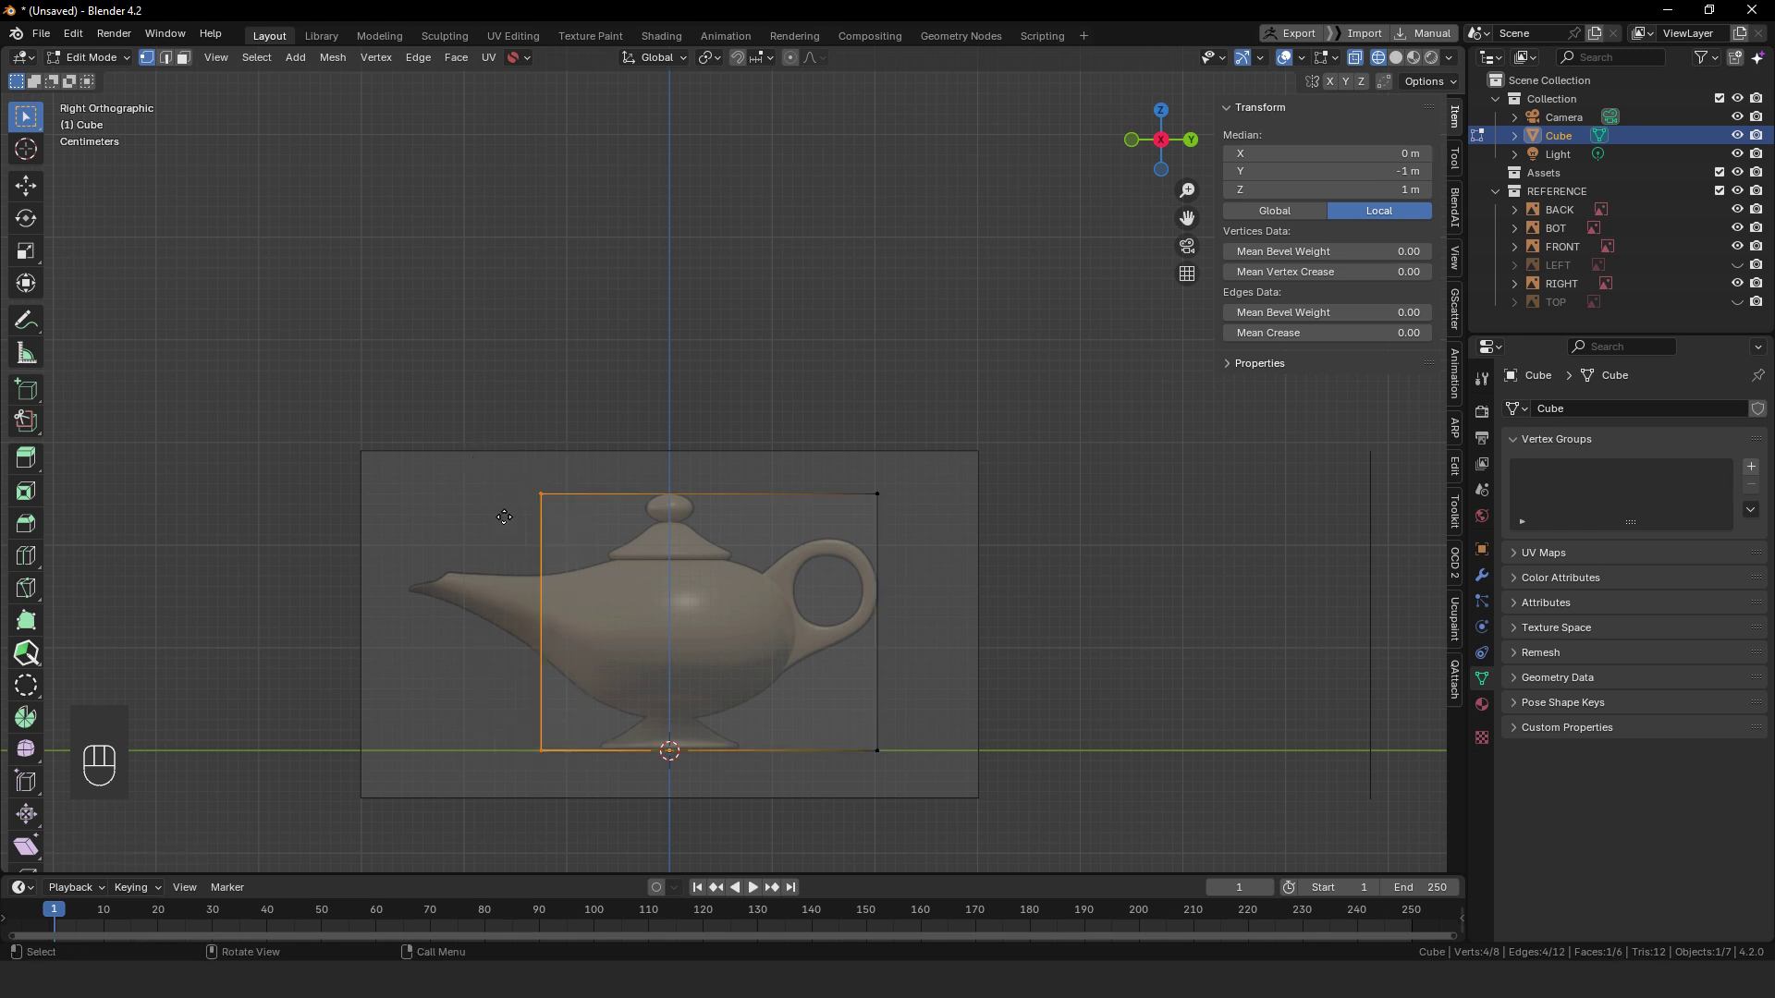
key(g)
key(y)
click(370, 518)
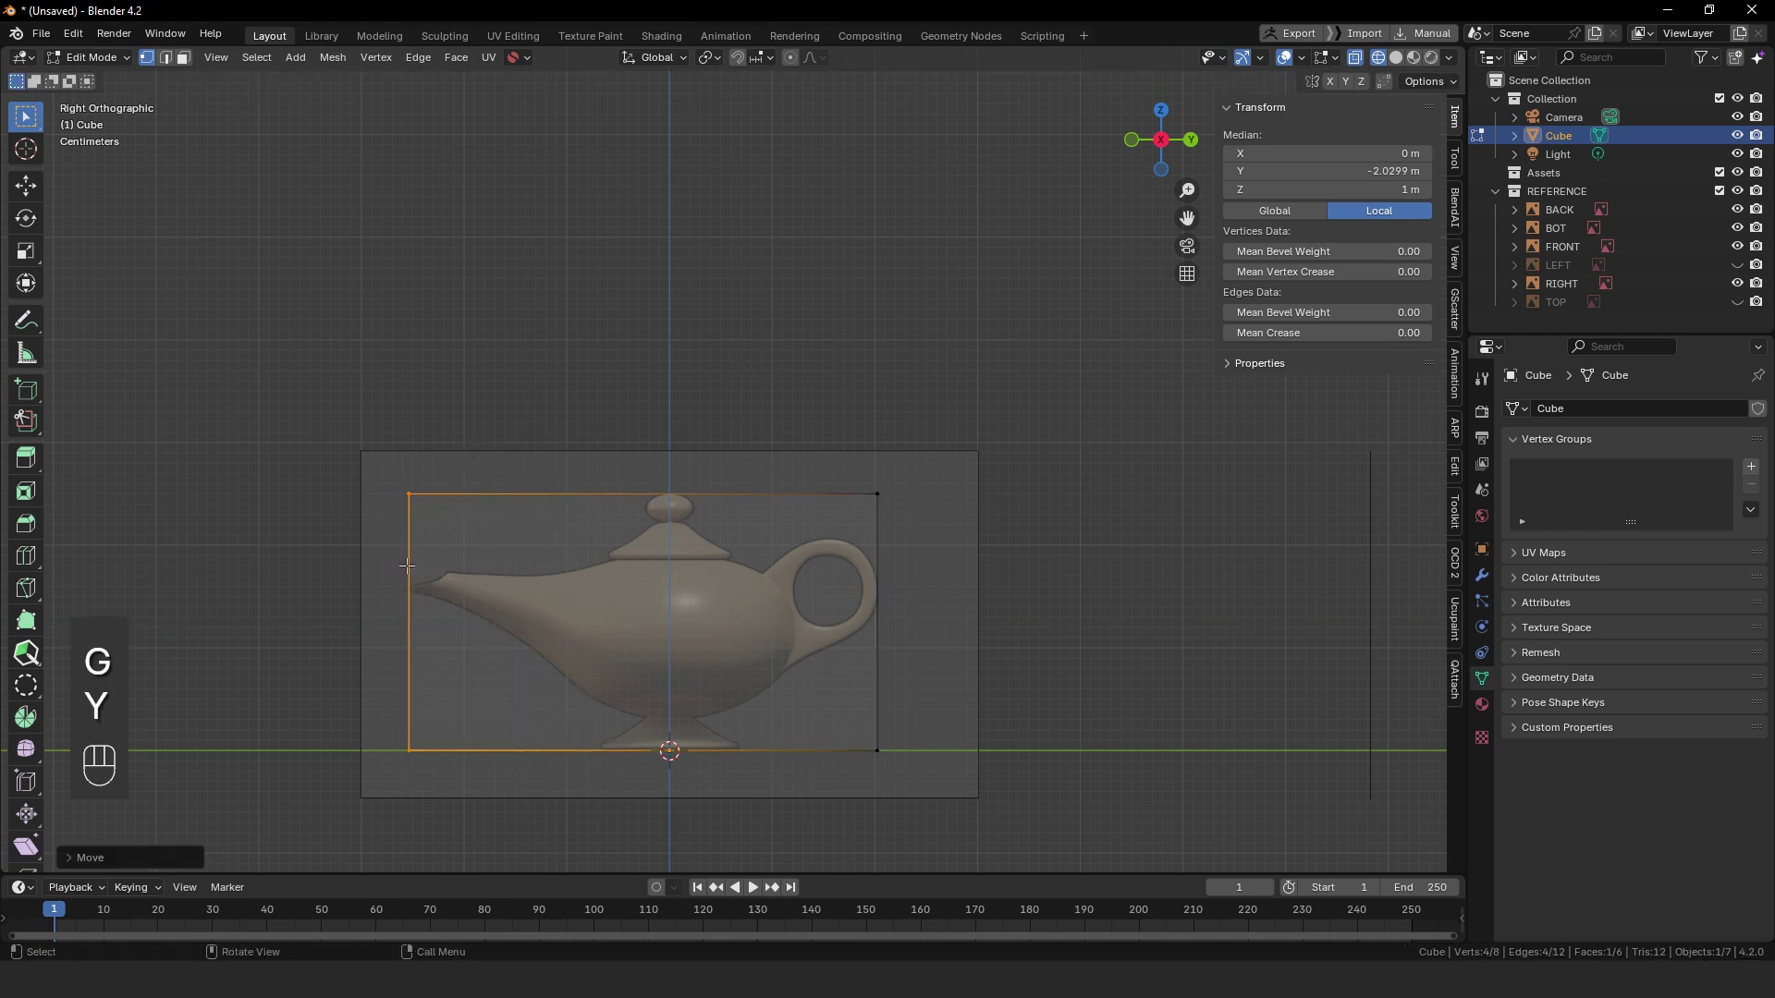
- Examine the stretched box's dimensions and its fit around the lamp in the right, perspective and front views
ctrl+alt+drag(388, 517, 812, 572)
alt+shift+drag(1424, 554, 801, 715)
key(Tab)
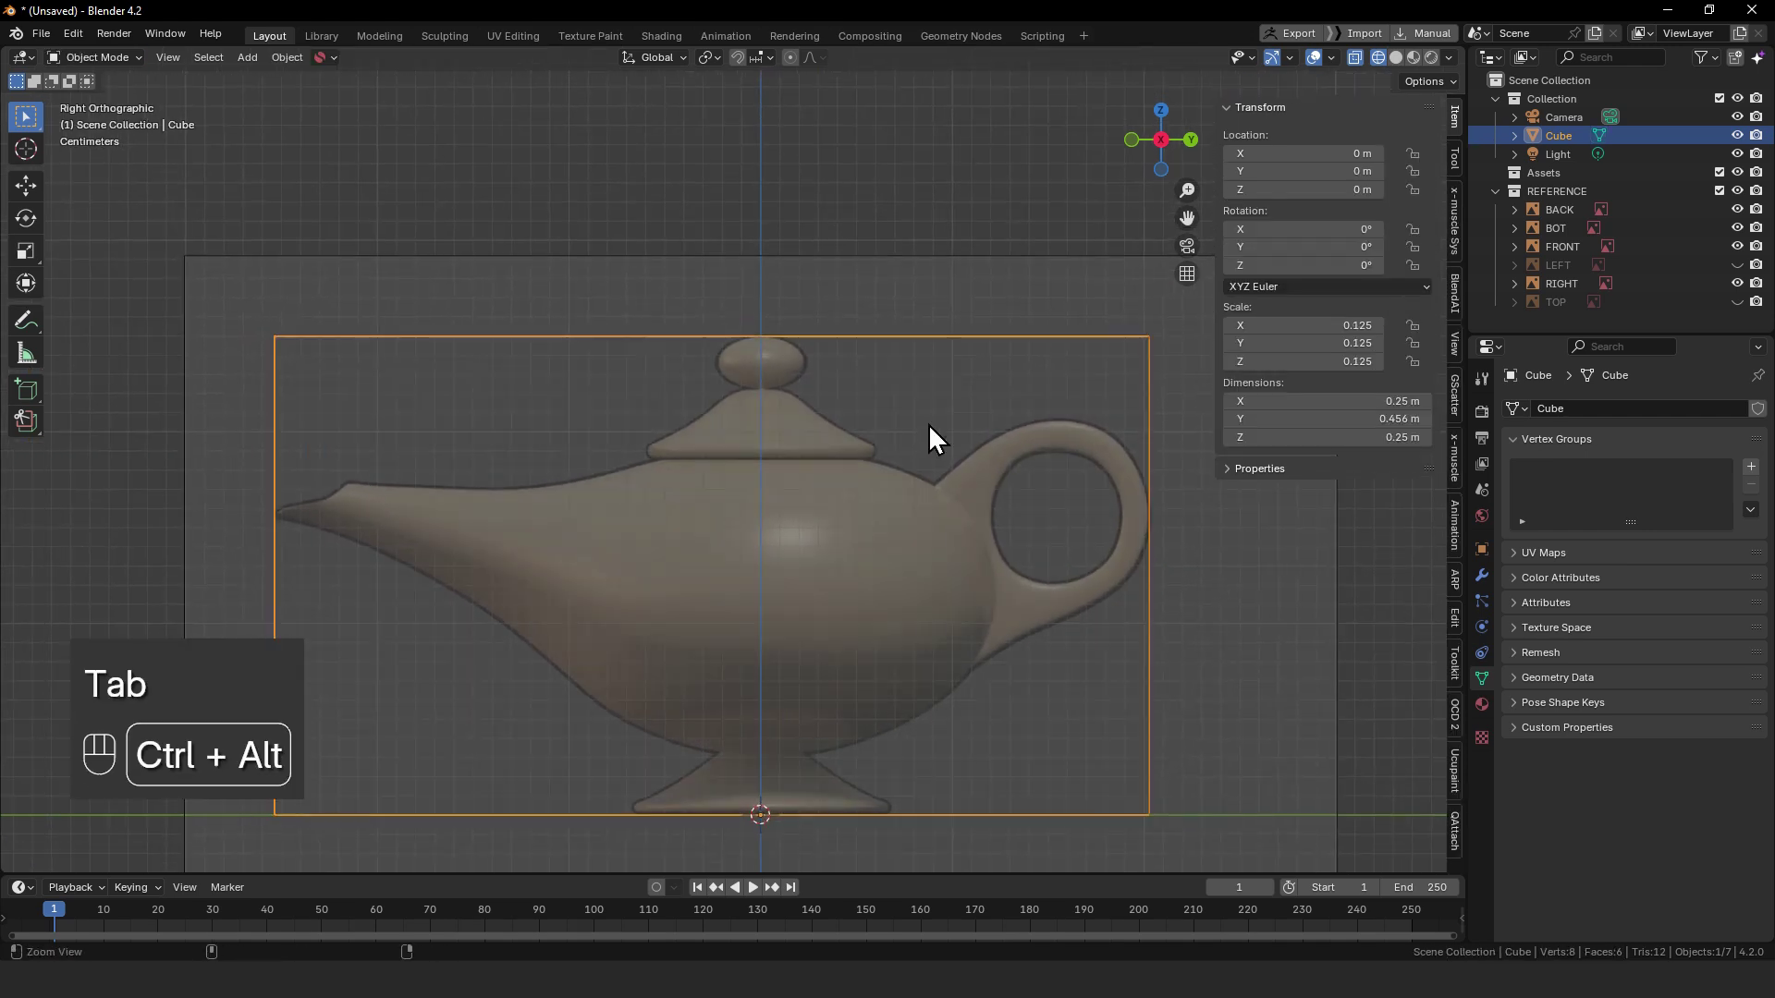
ctrl+alt+drag(930, 441, 918, 613)
key(Tab)
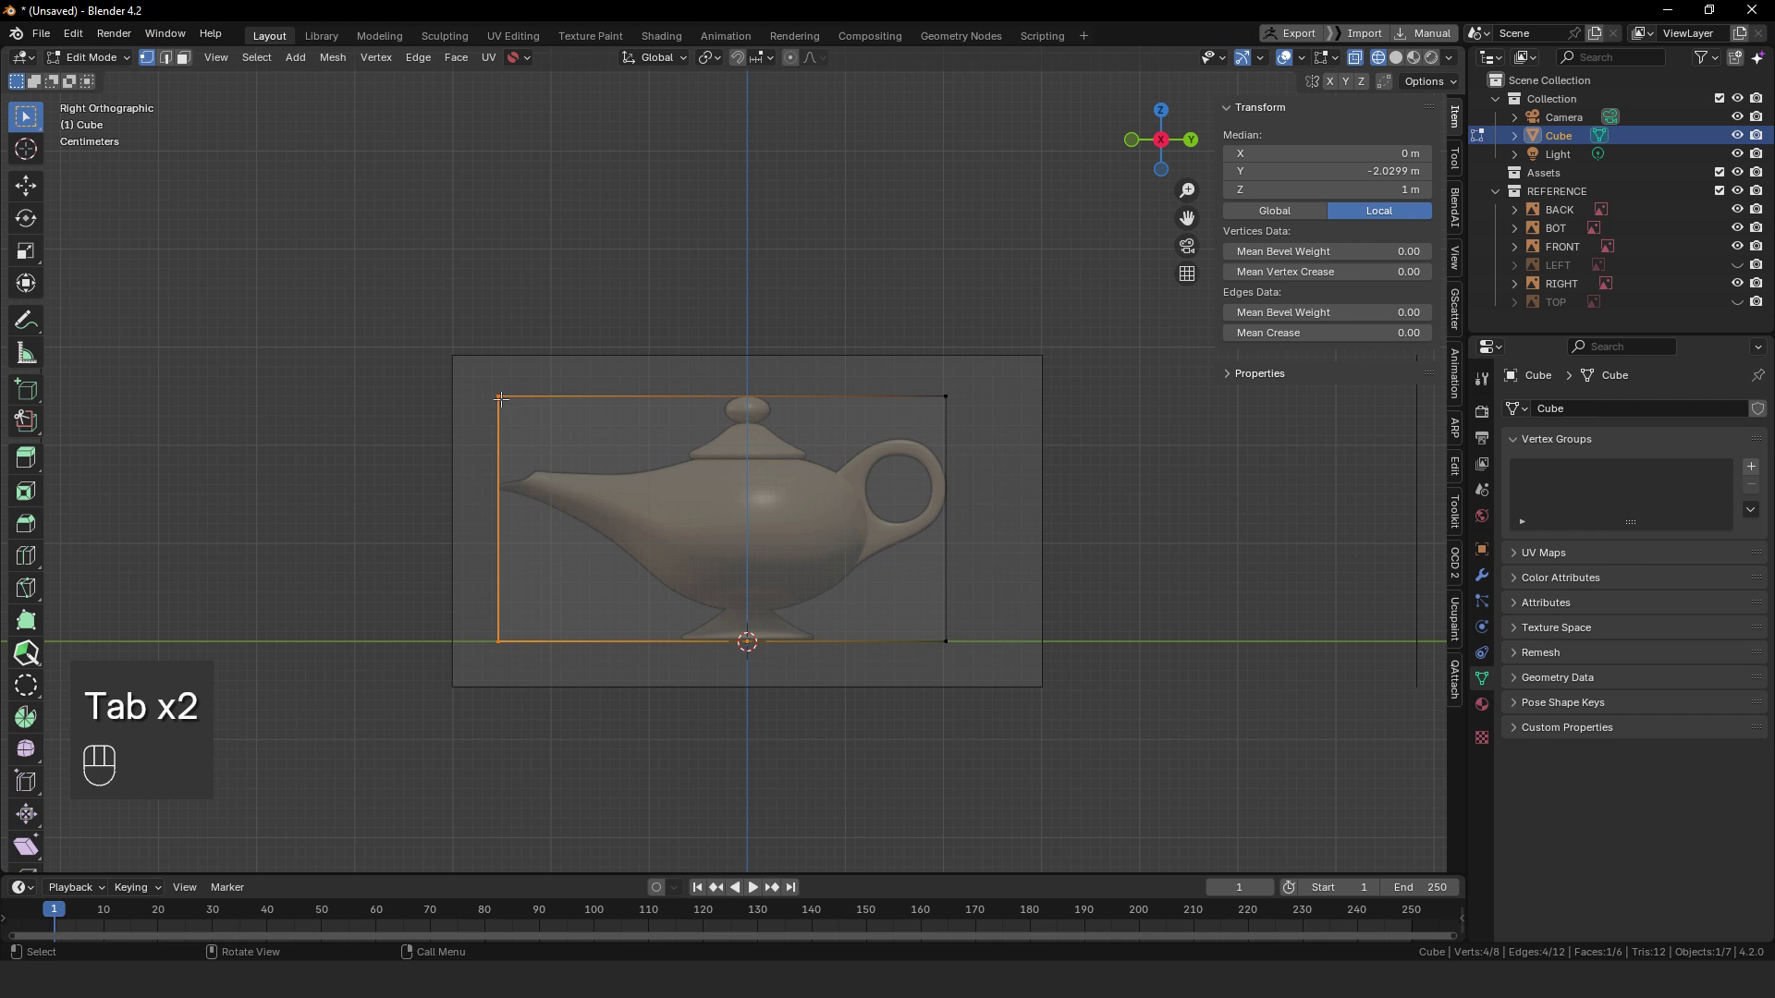
drag(480, 375, 481, 372)
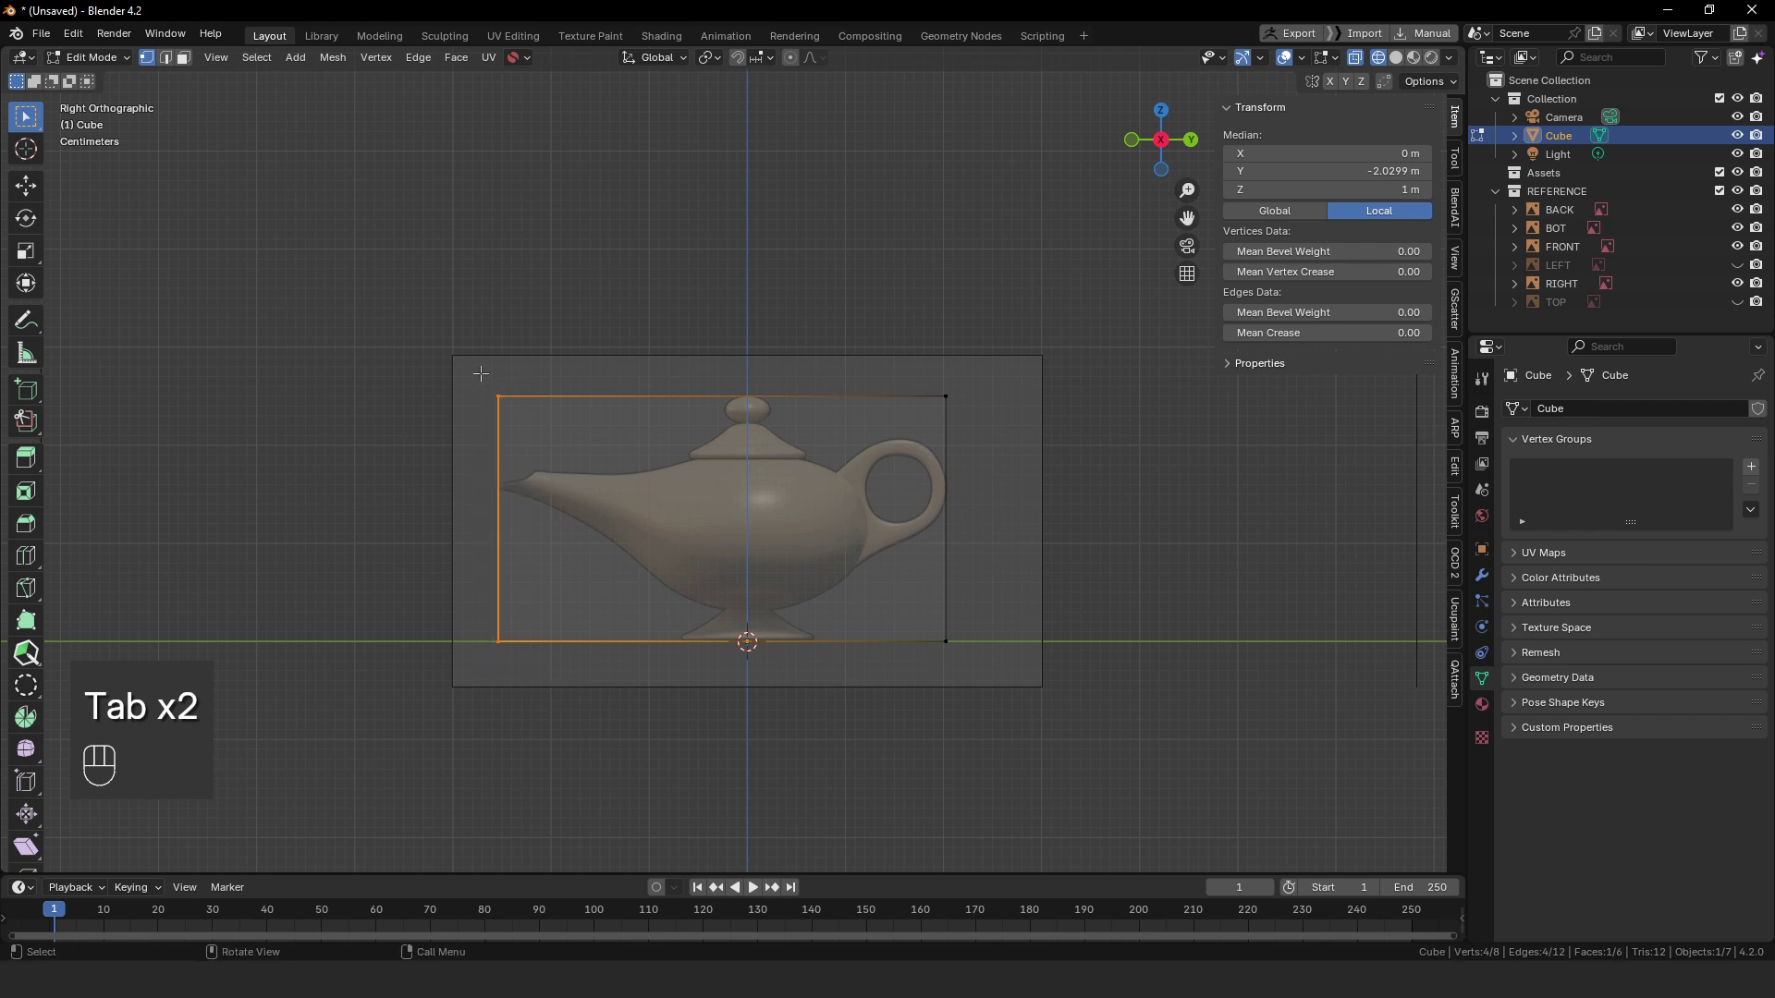
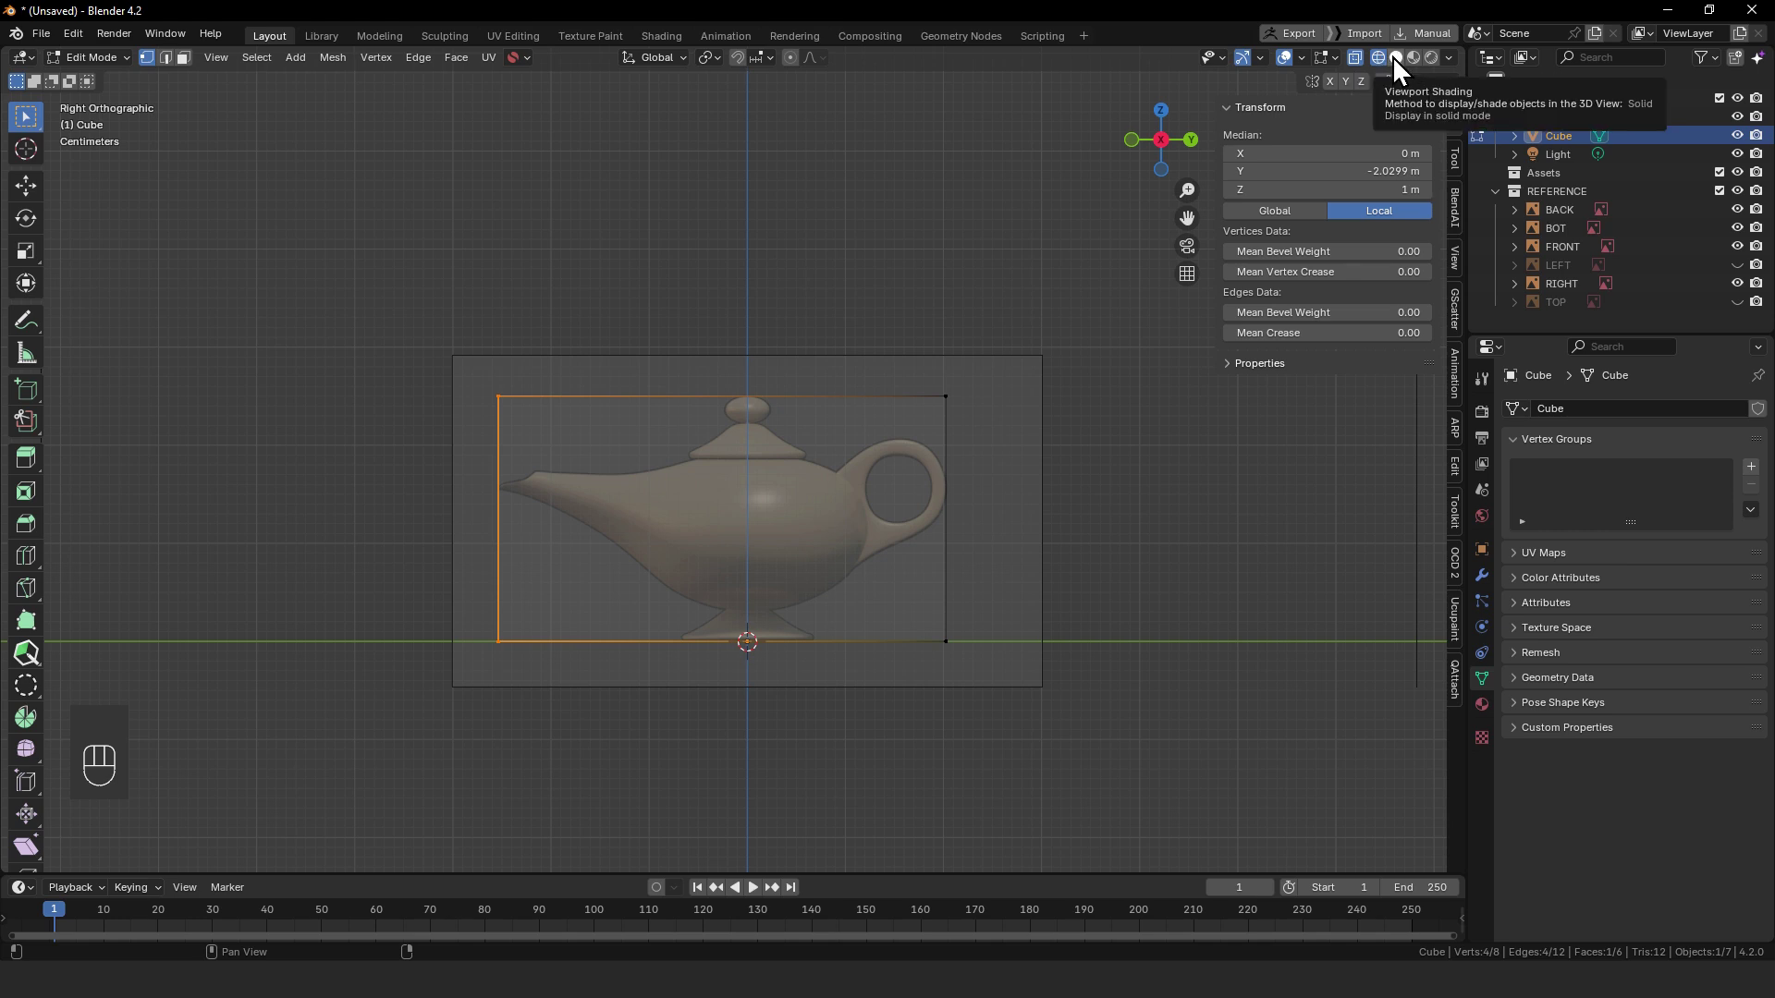
alt+drag(1063, 555, 440, 586)
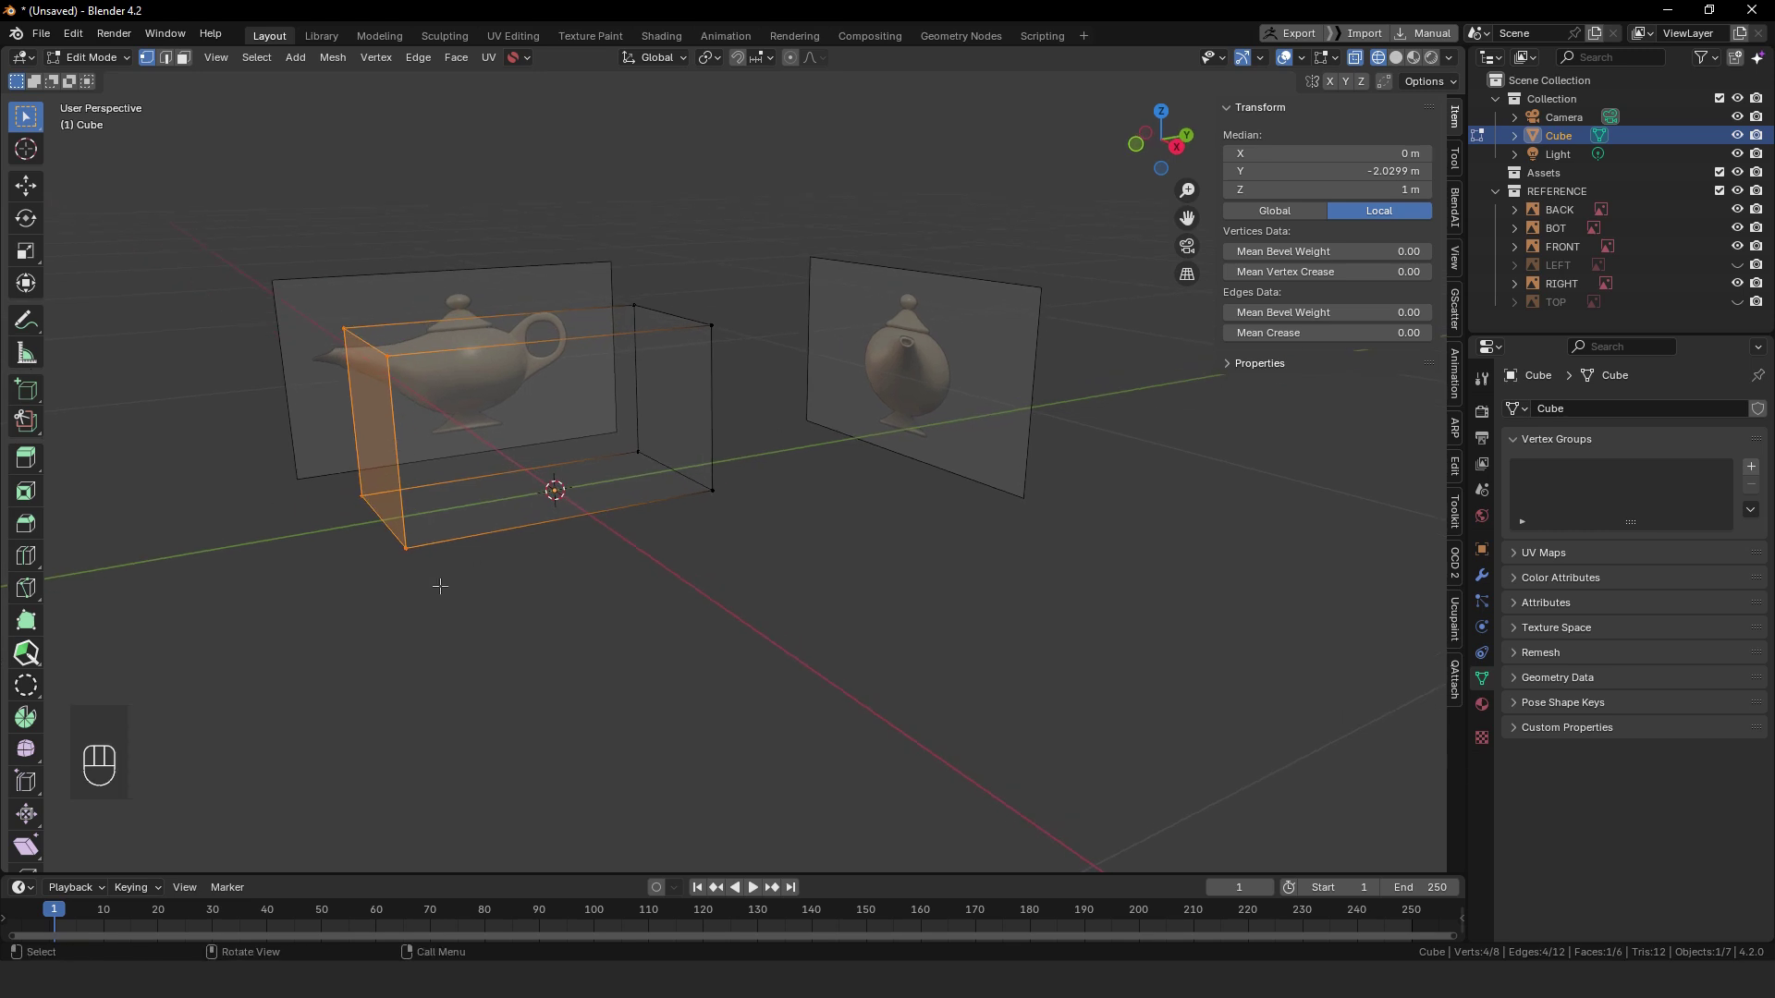
key(KP_1)
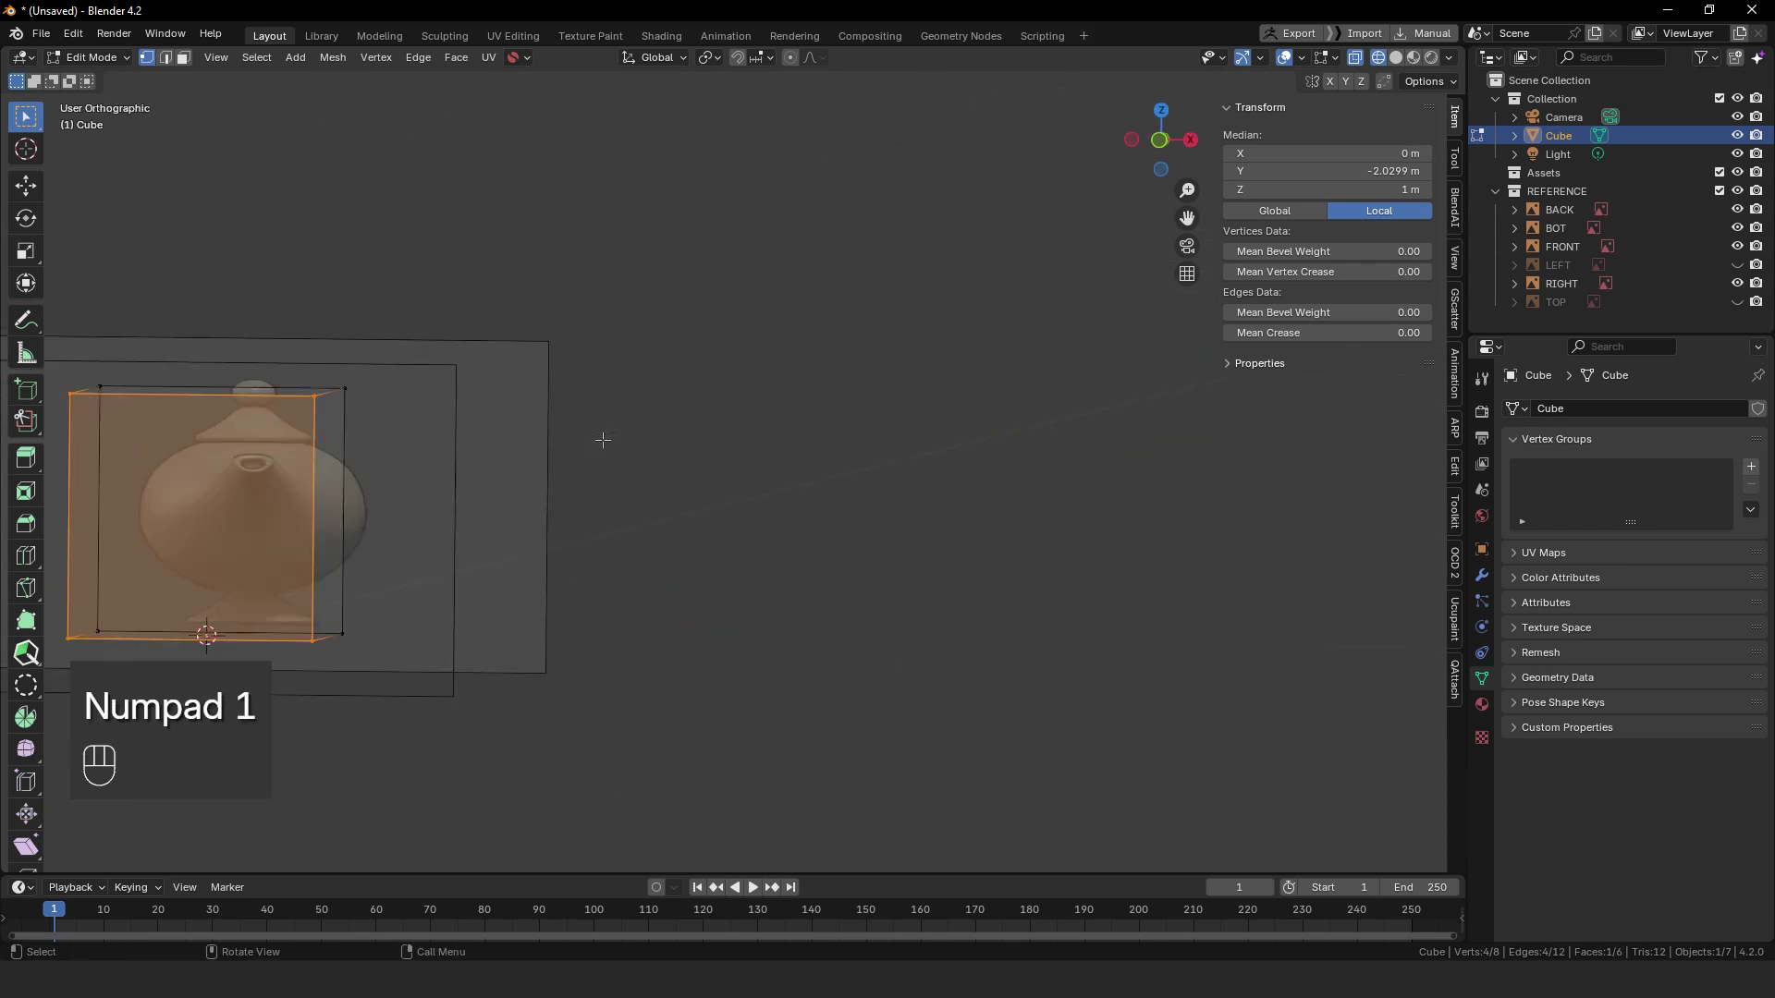
alt+shift+drag(587, 449, 792, 538)
key(KP_3)
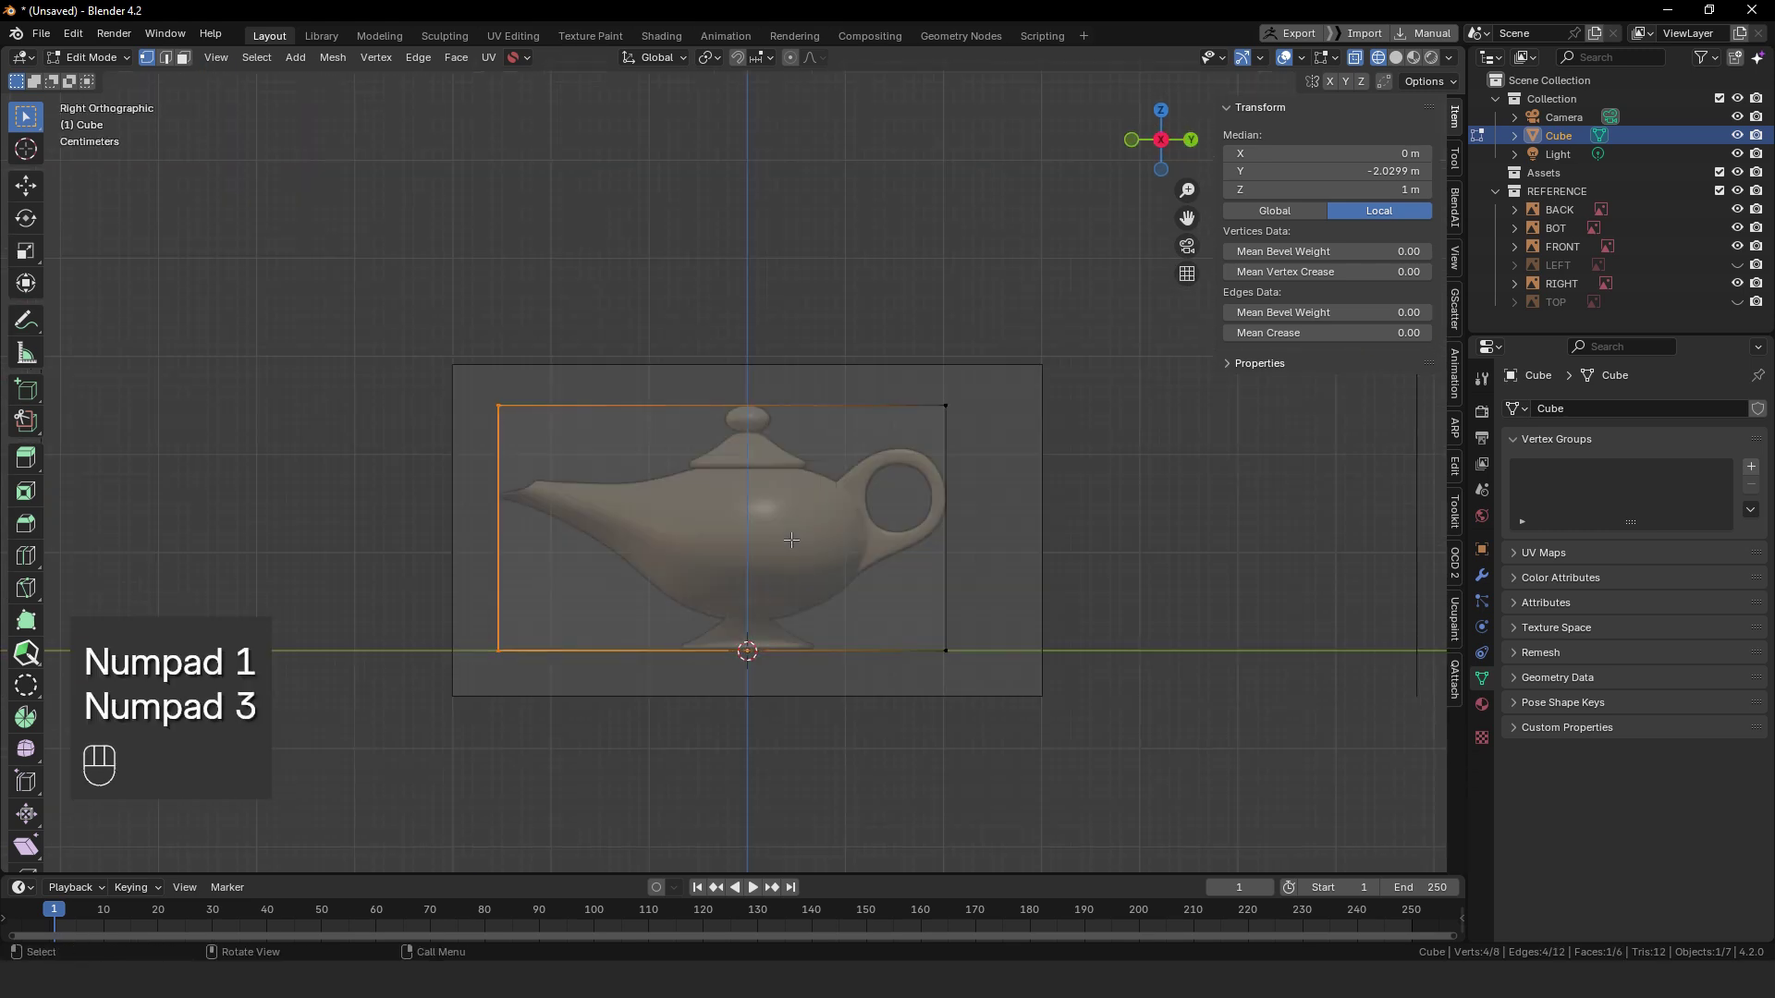
- Fine-tune the box's spout-side vertices along the Y axis to about -2.037 m local Y
key(g)
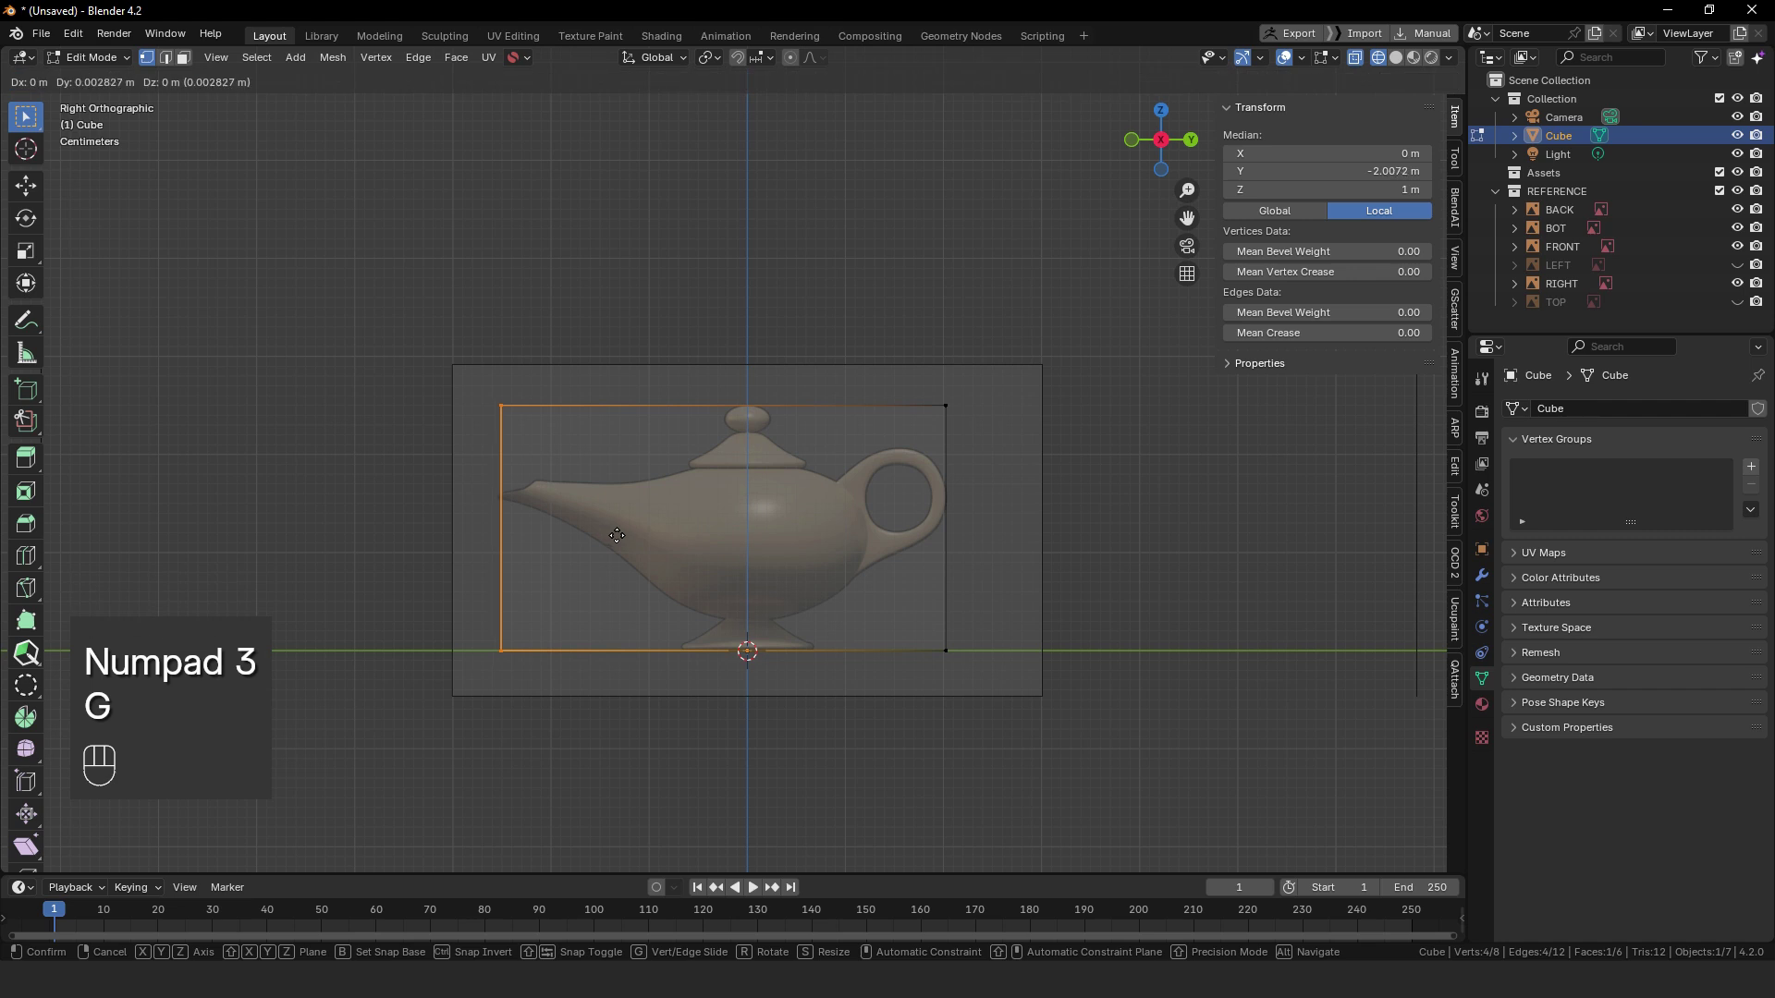
key(y)
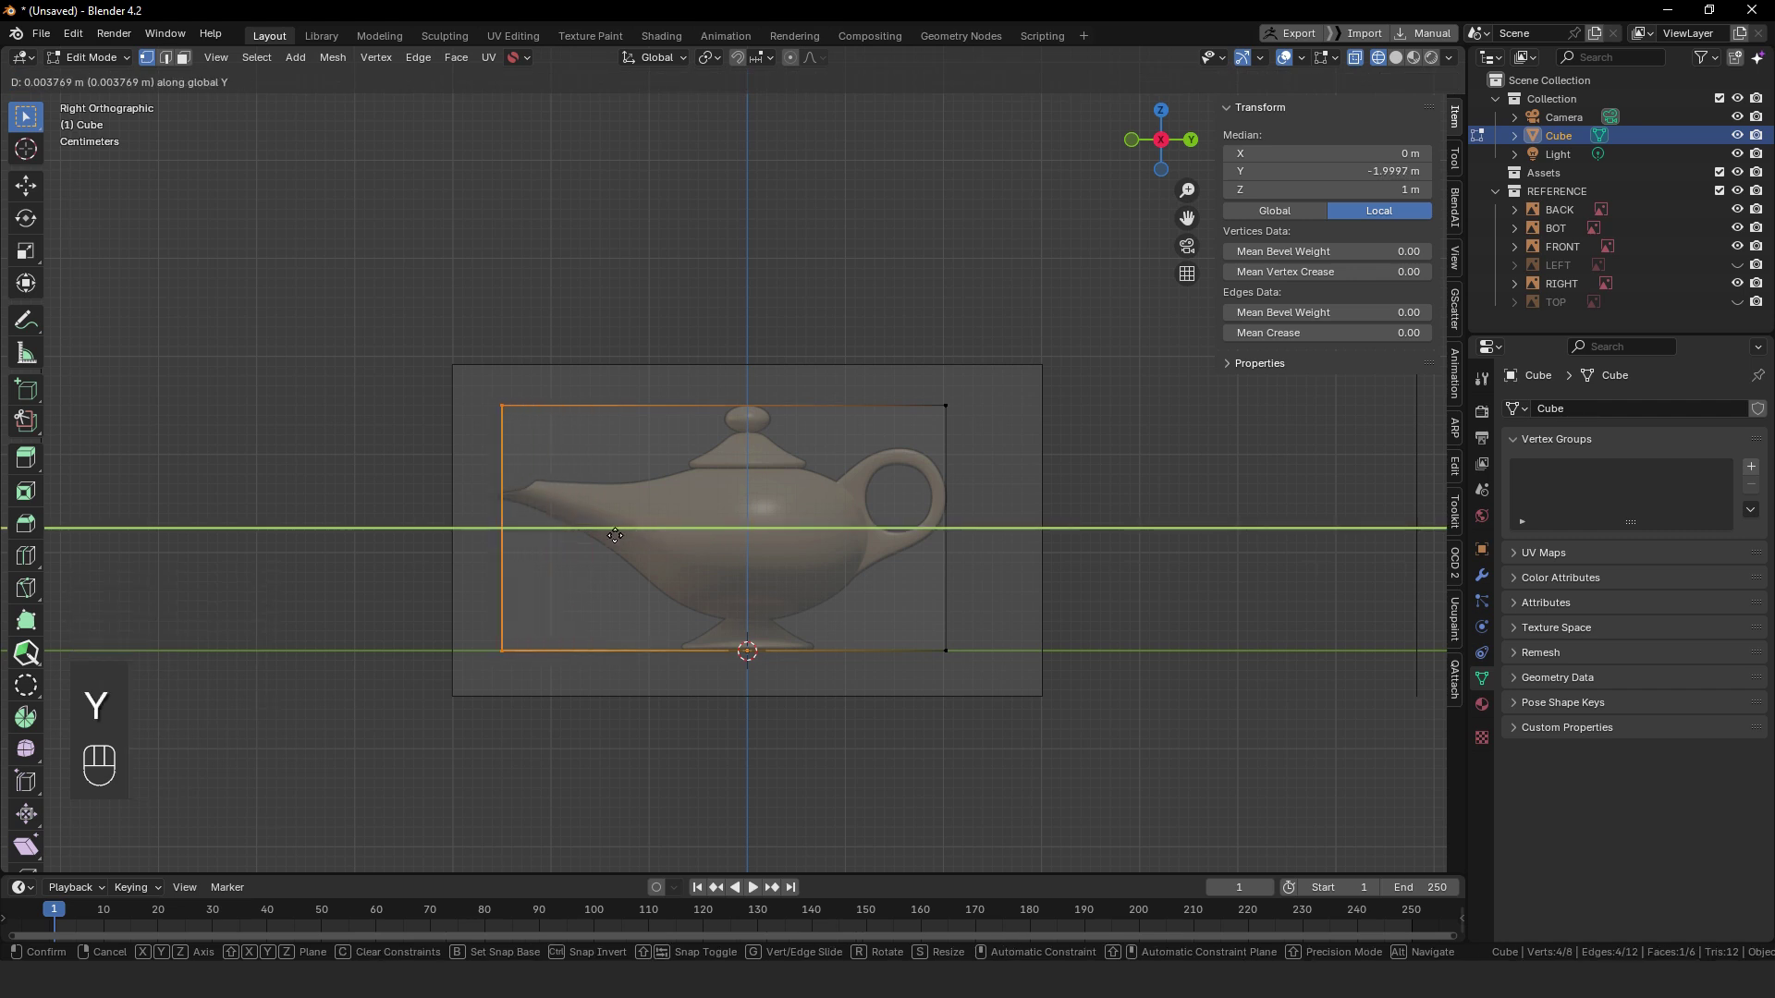
click(613, 535)
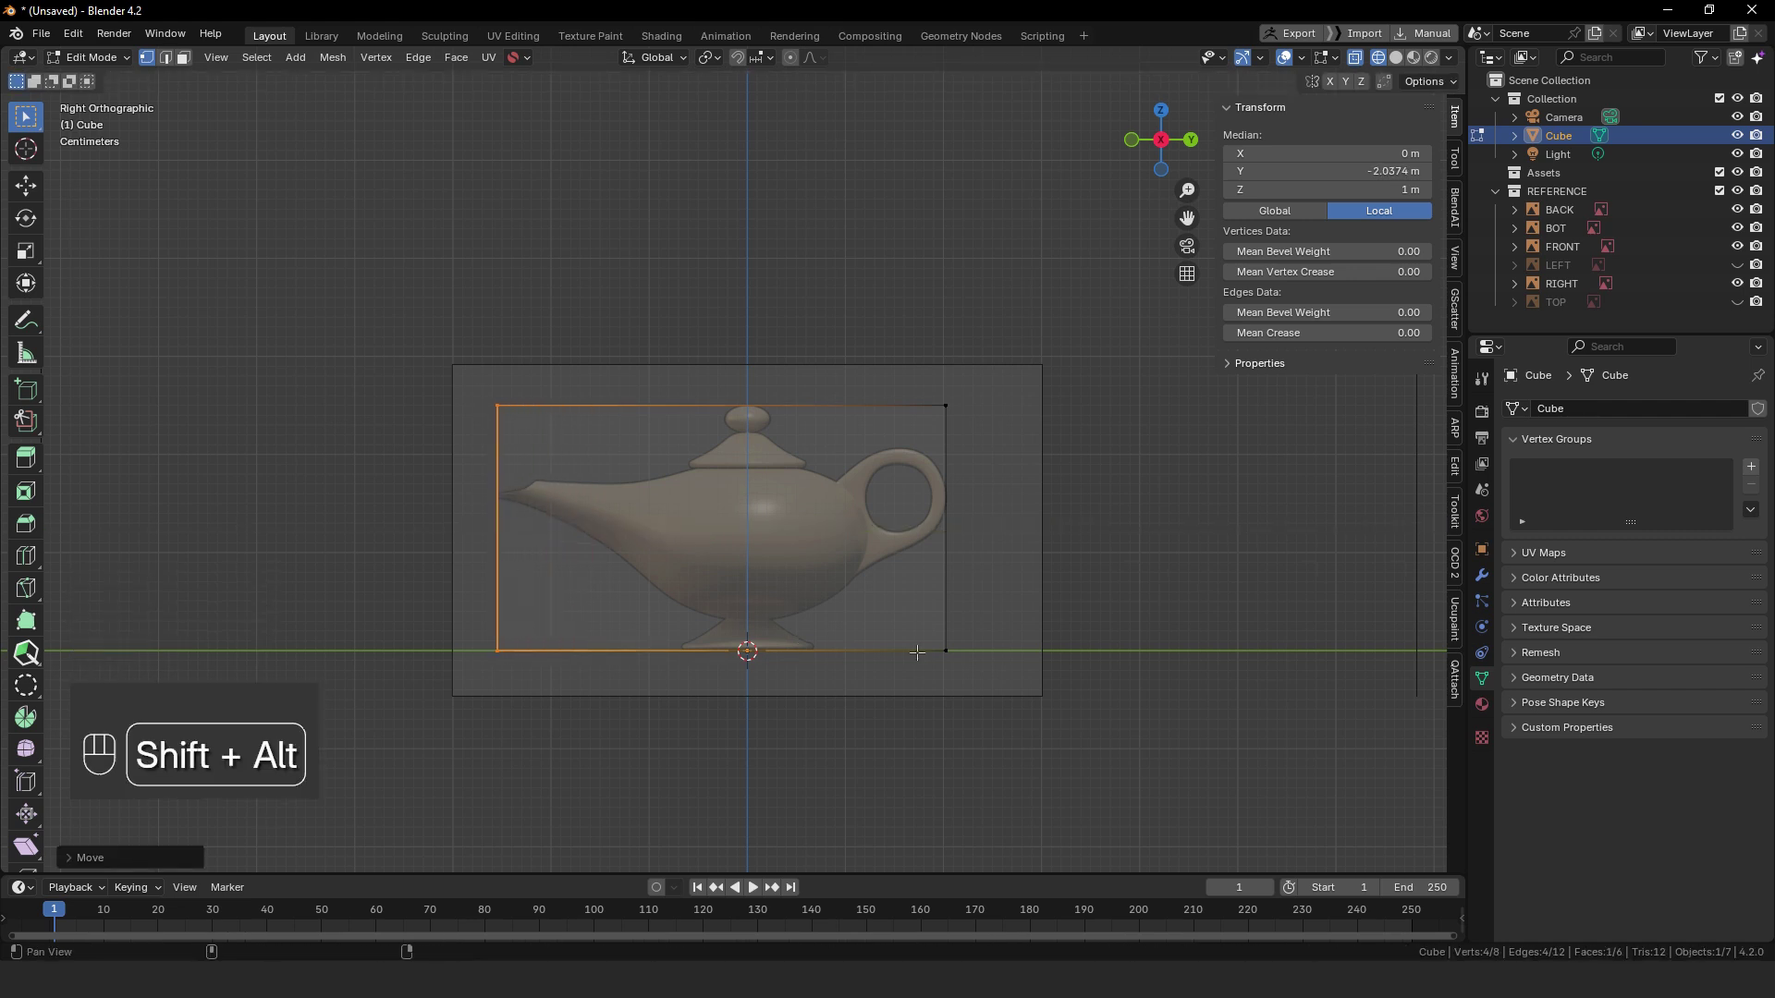
- Fine-tune the box's handle-side vertices along the Y axis to about 1.612 m local Y and return to Object Mode
drag(969, 682, 887, 368)
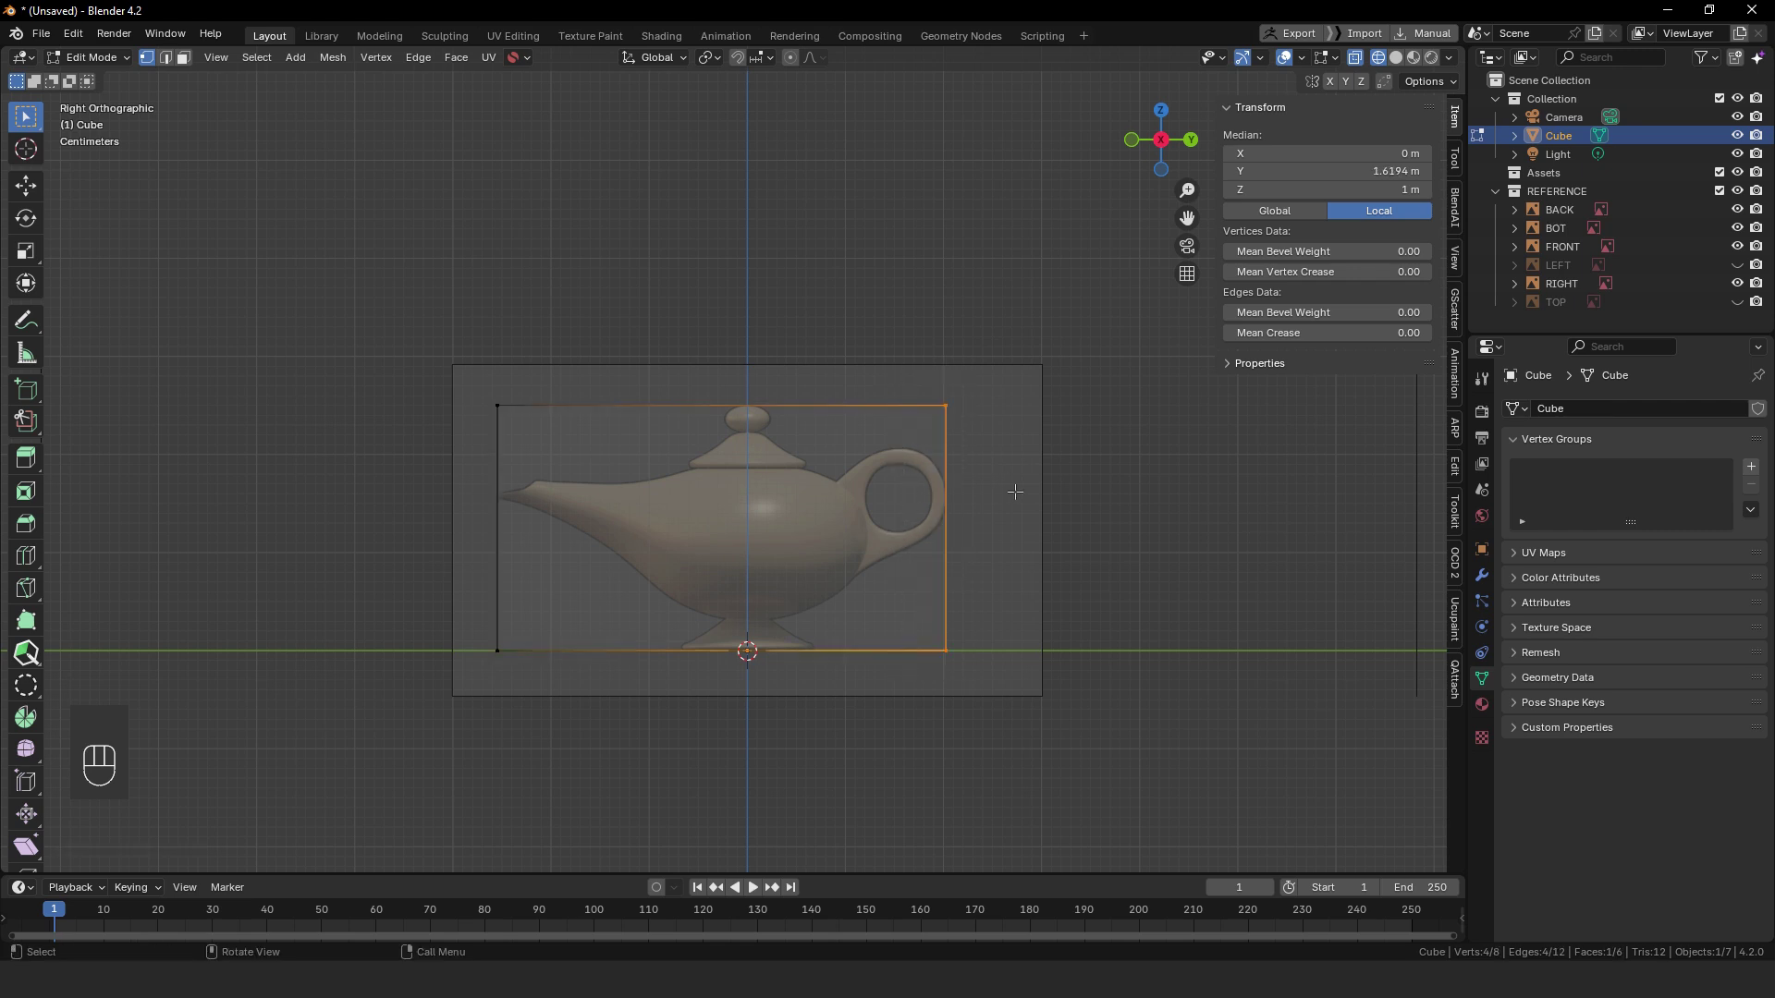
key(g)
key(x)
key(y)
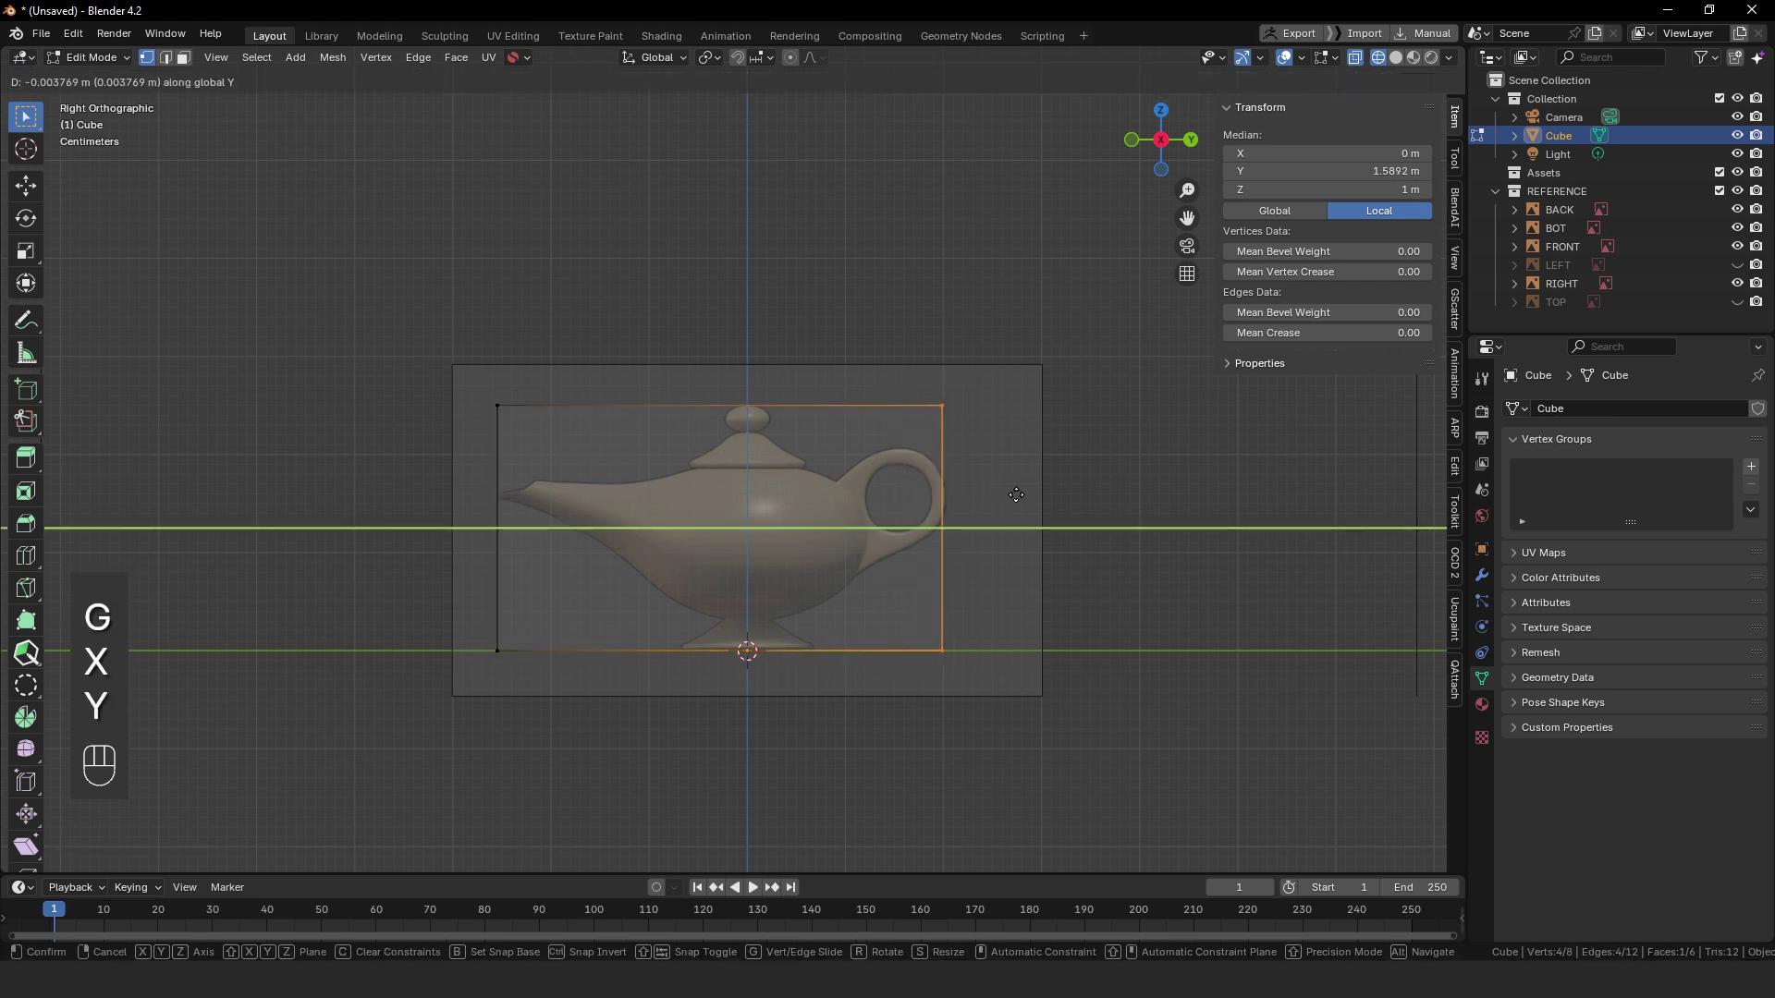
click(1014, 495)
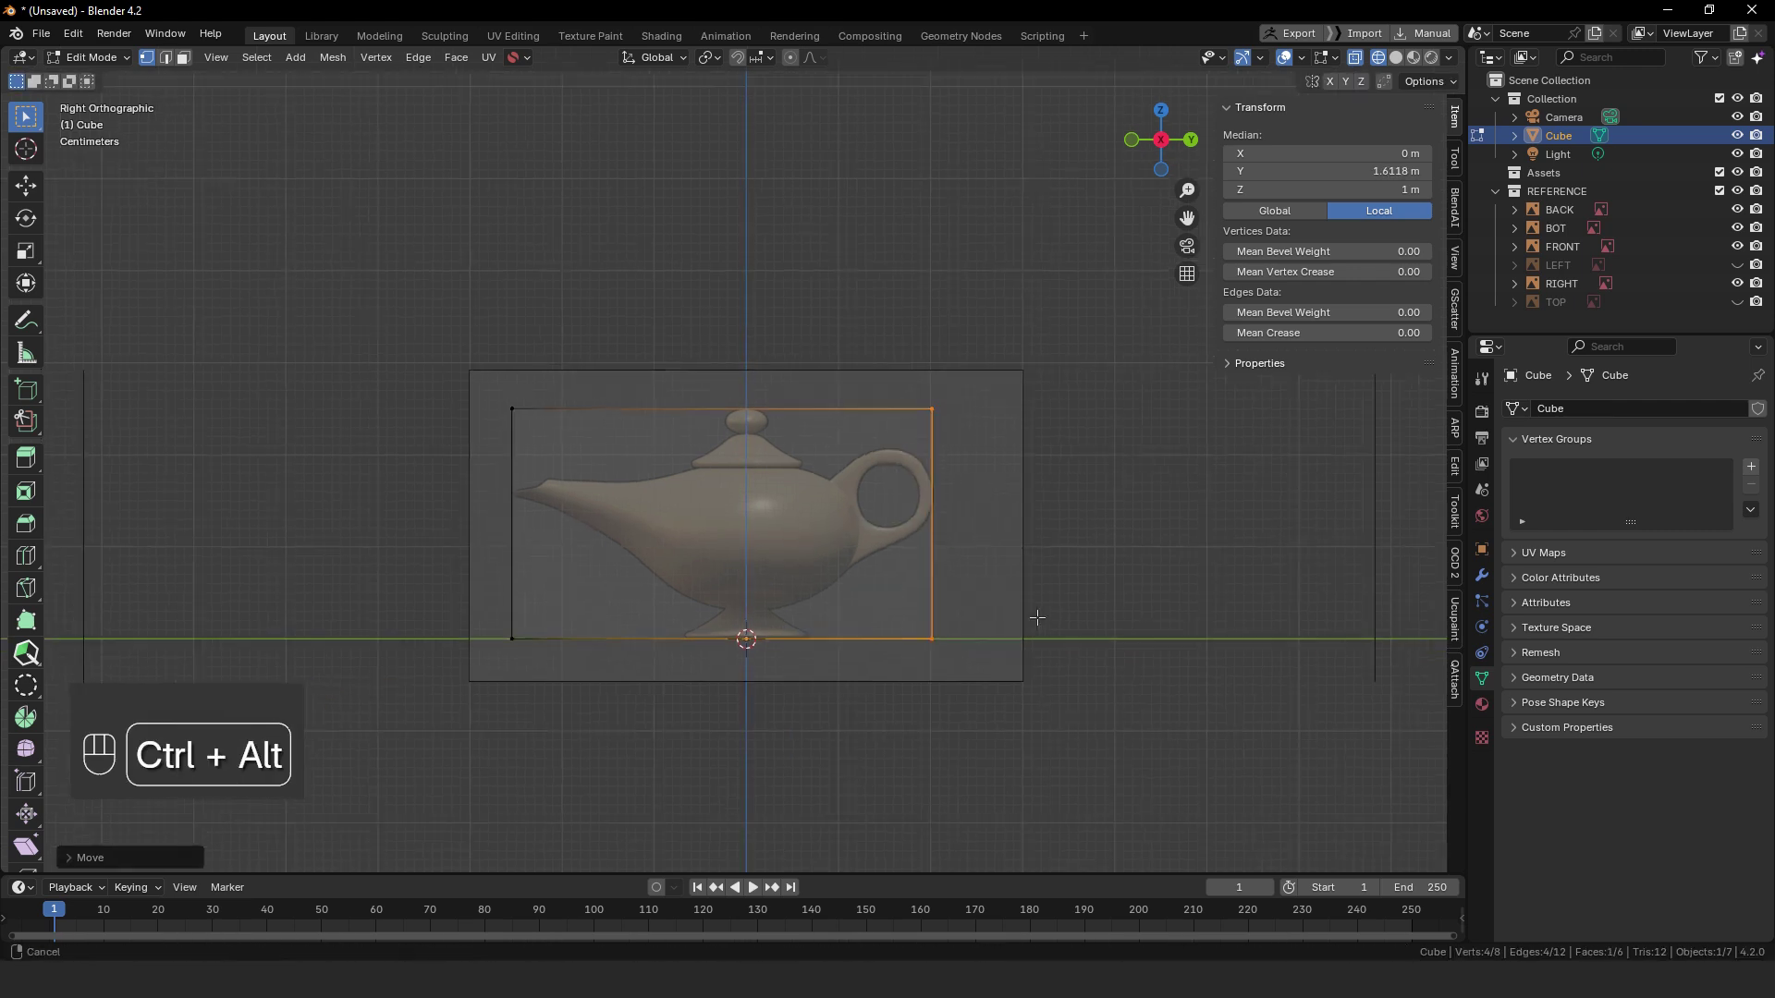
middle_drag(1026, 538, 930, 583)
key(Tab)
- Scale the BOT image down to about 0.196 in the bottom view
key(ctrl+KP_7)
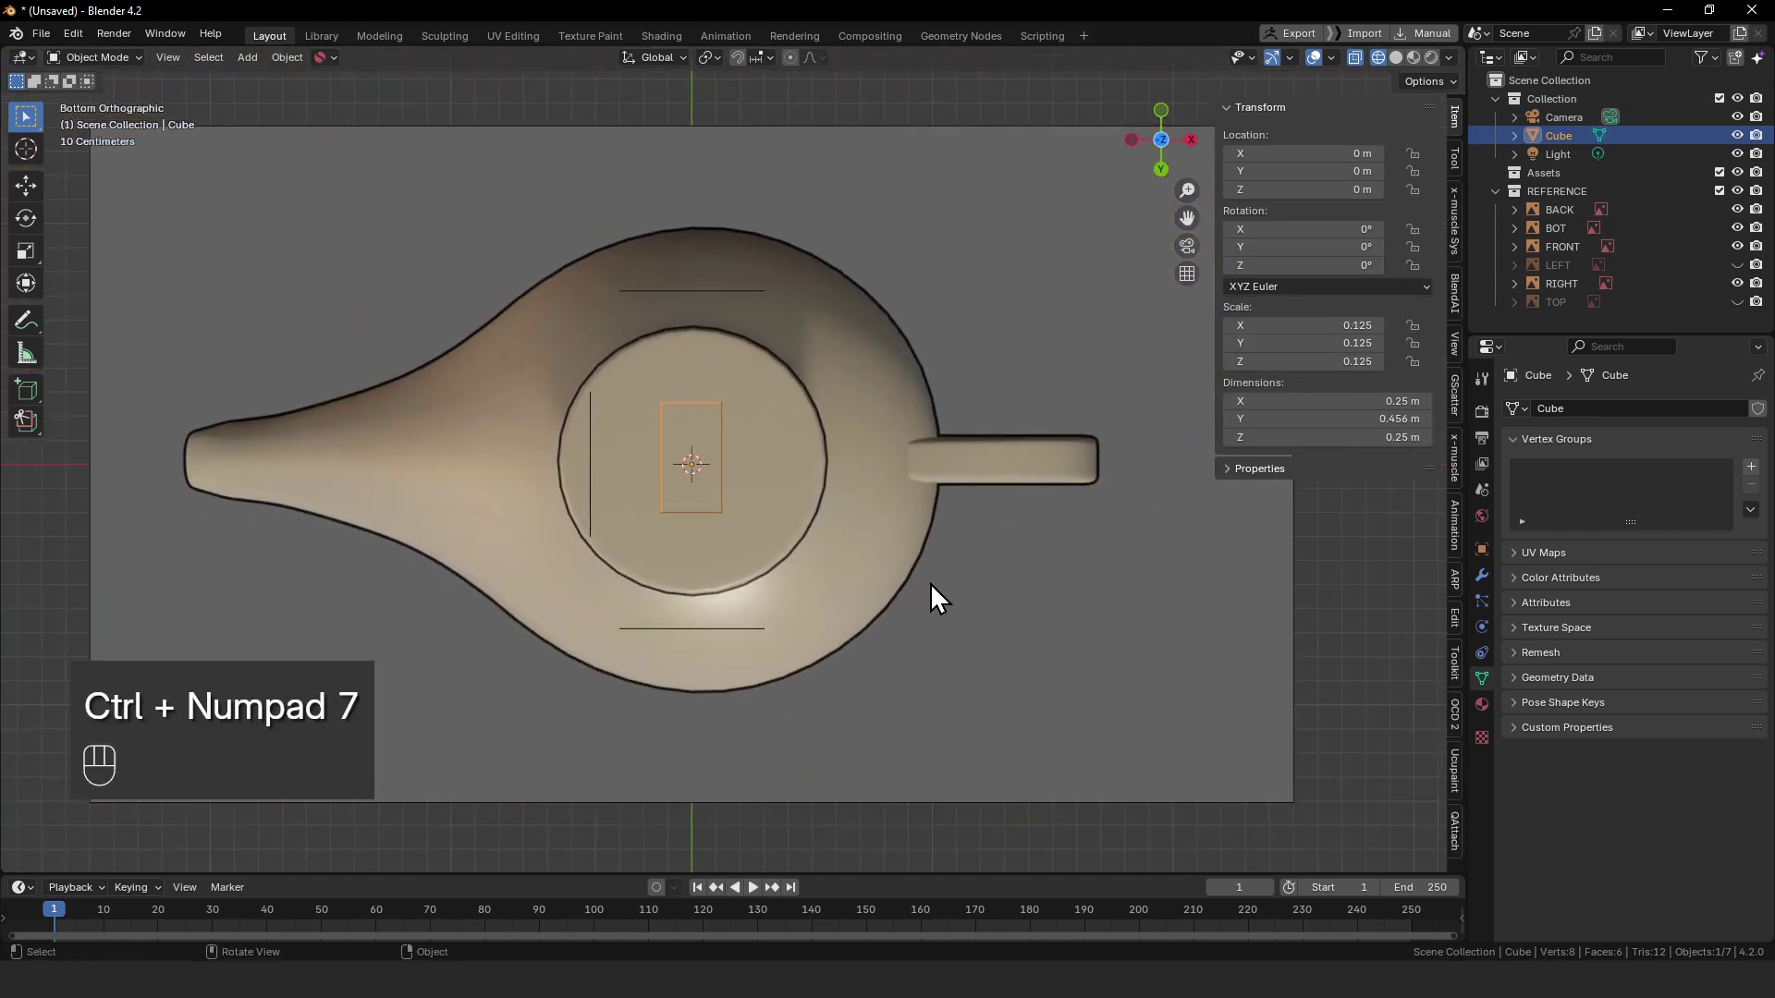
click(947, 596)
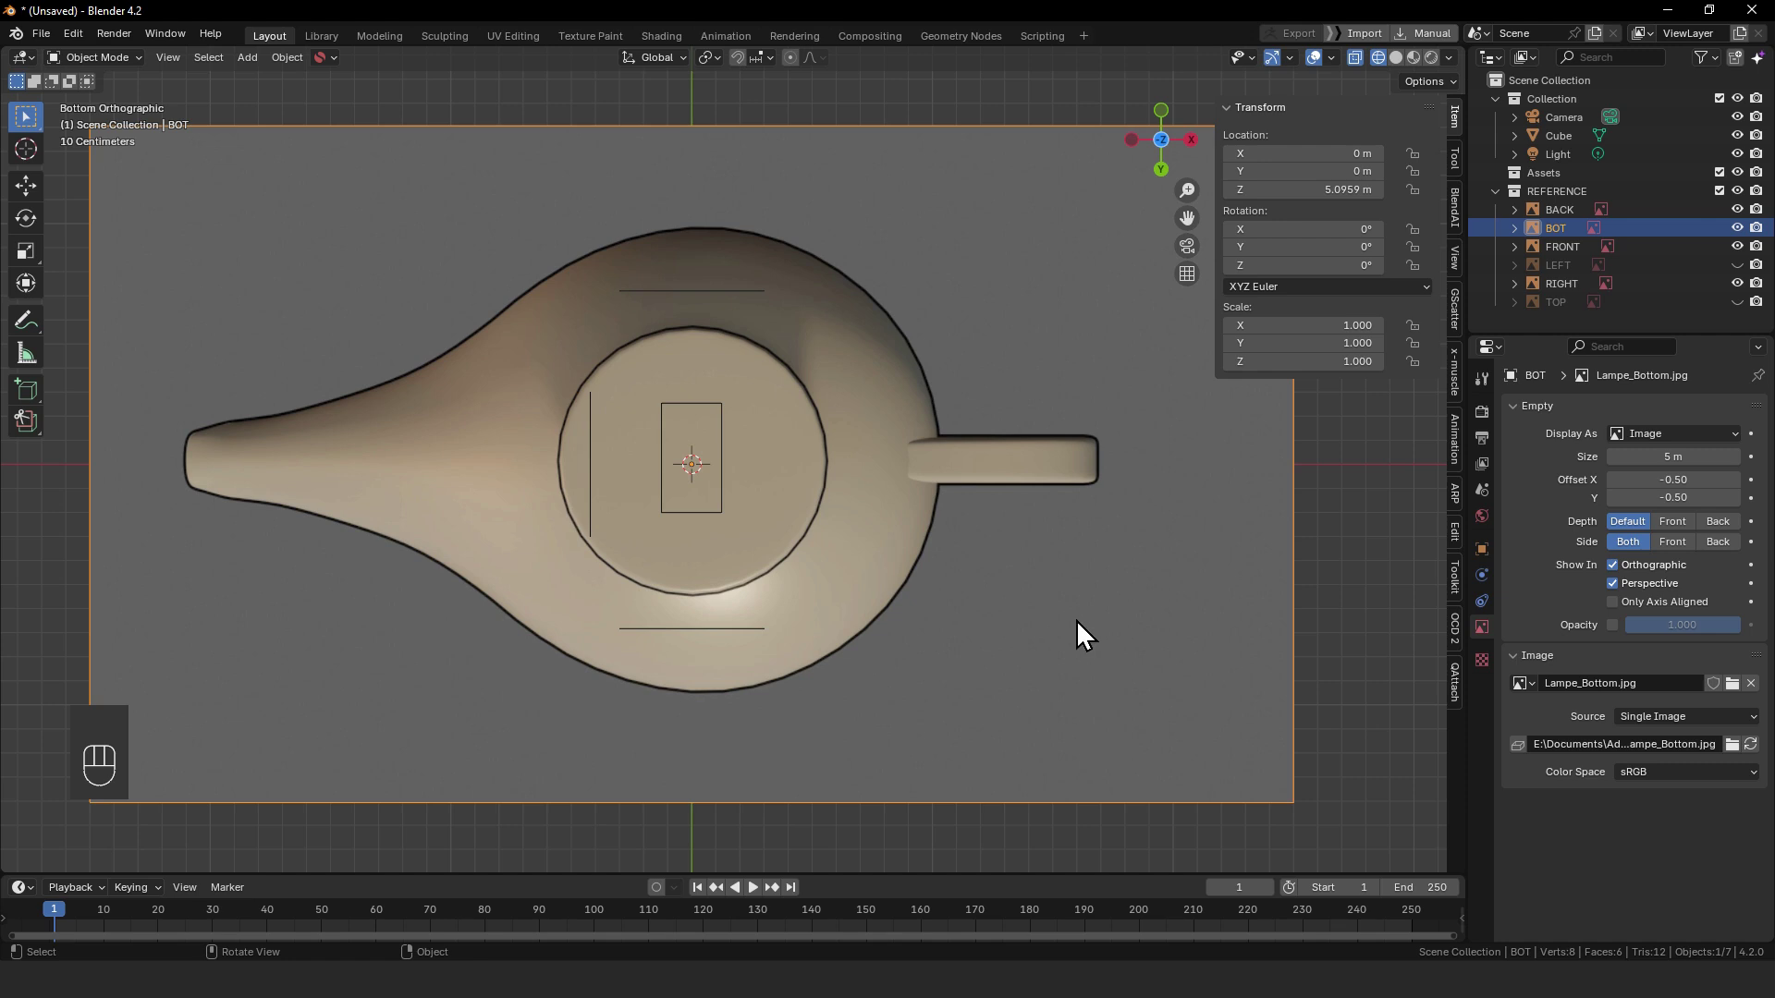
key(s)
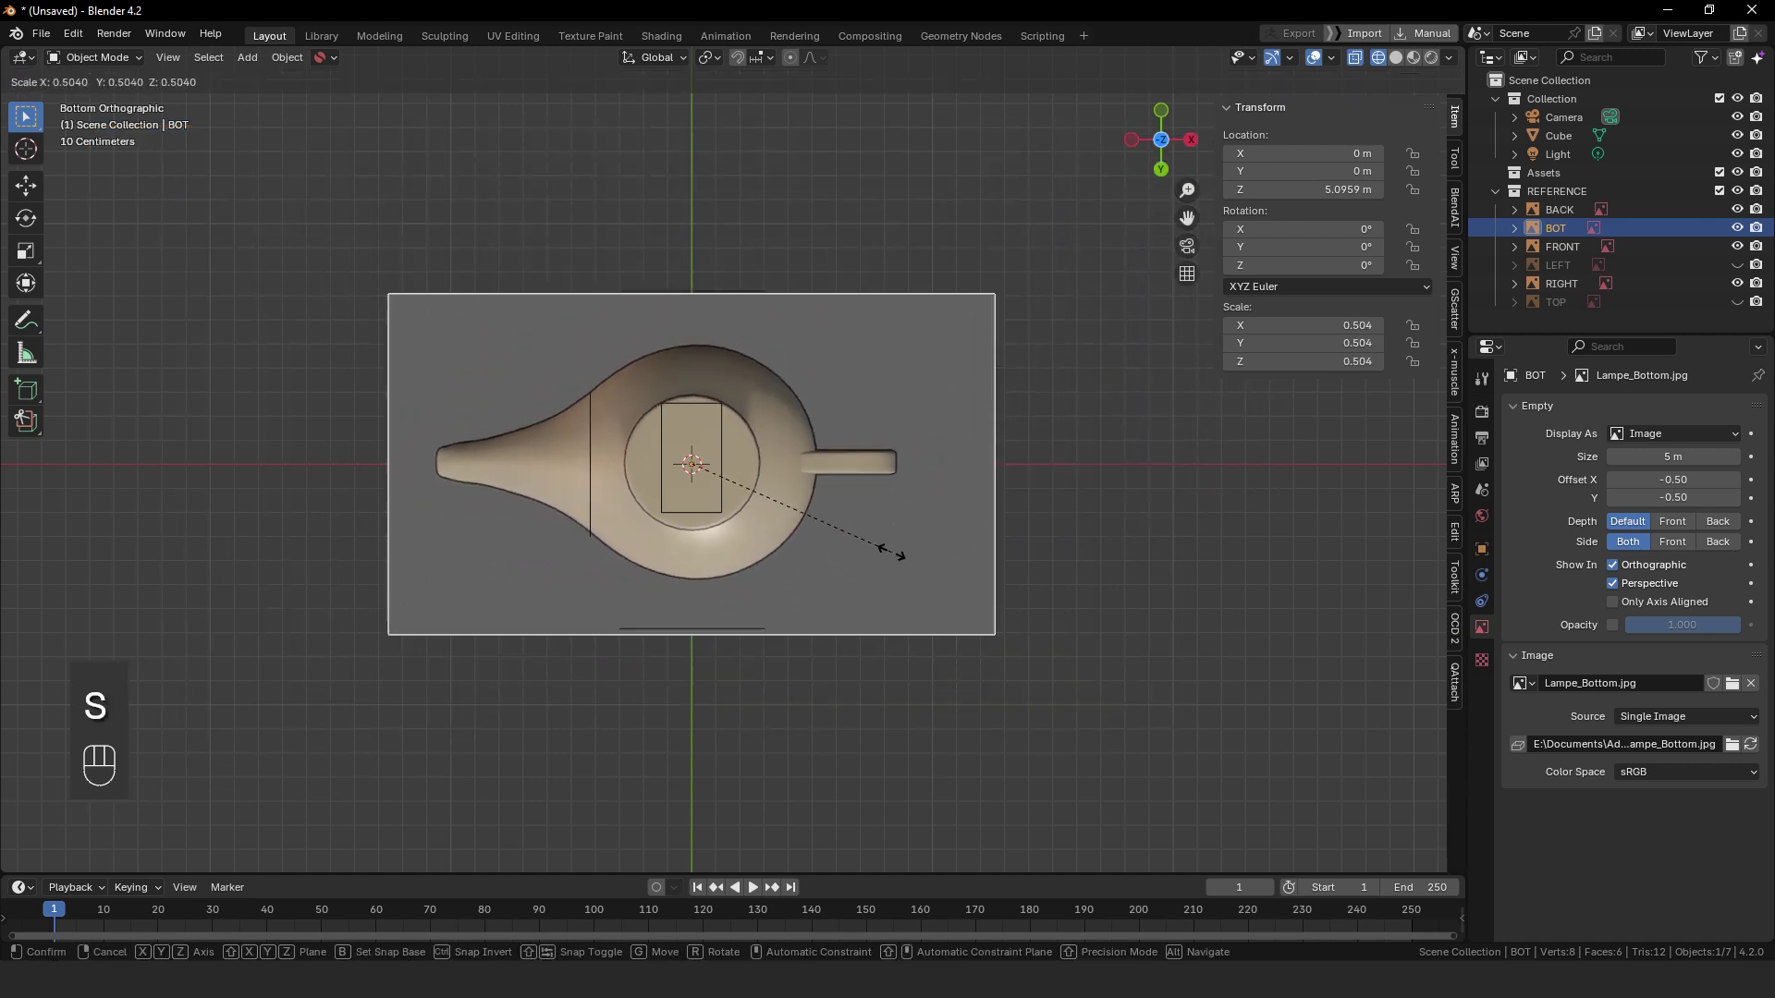
- Rotate the BOT image 90° in the bottom view so the lamp runs along the Y axis
key(r)
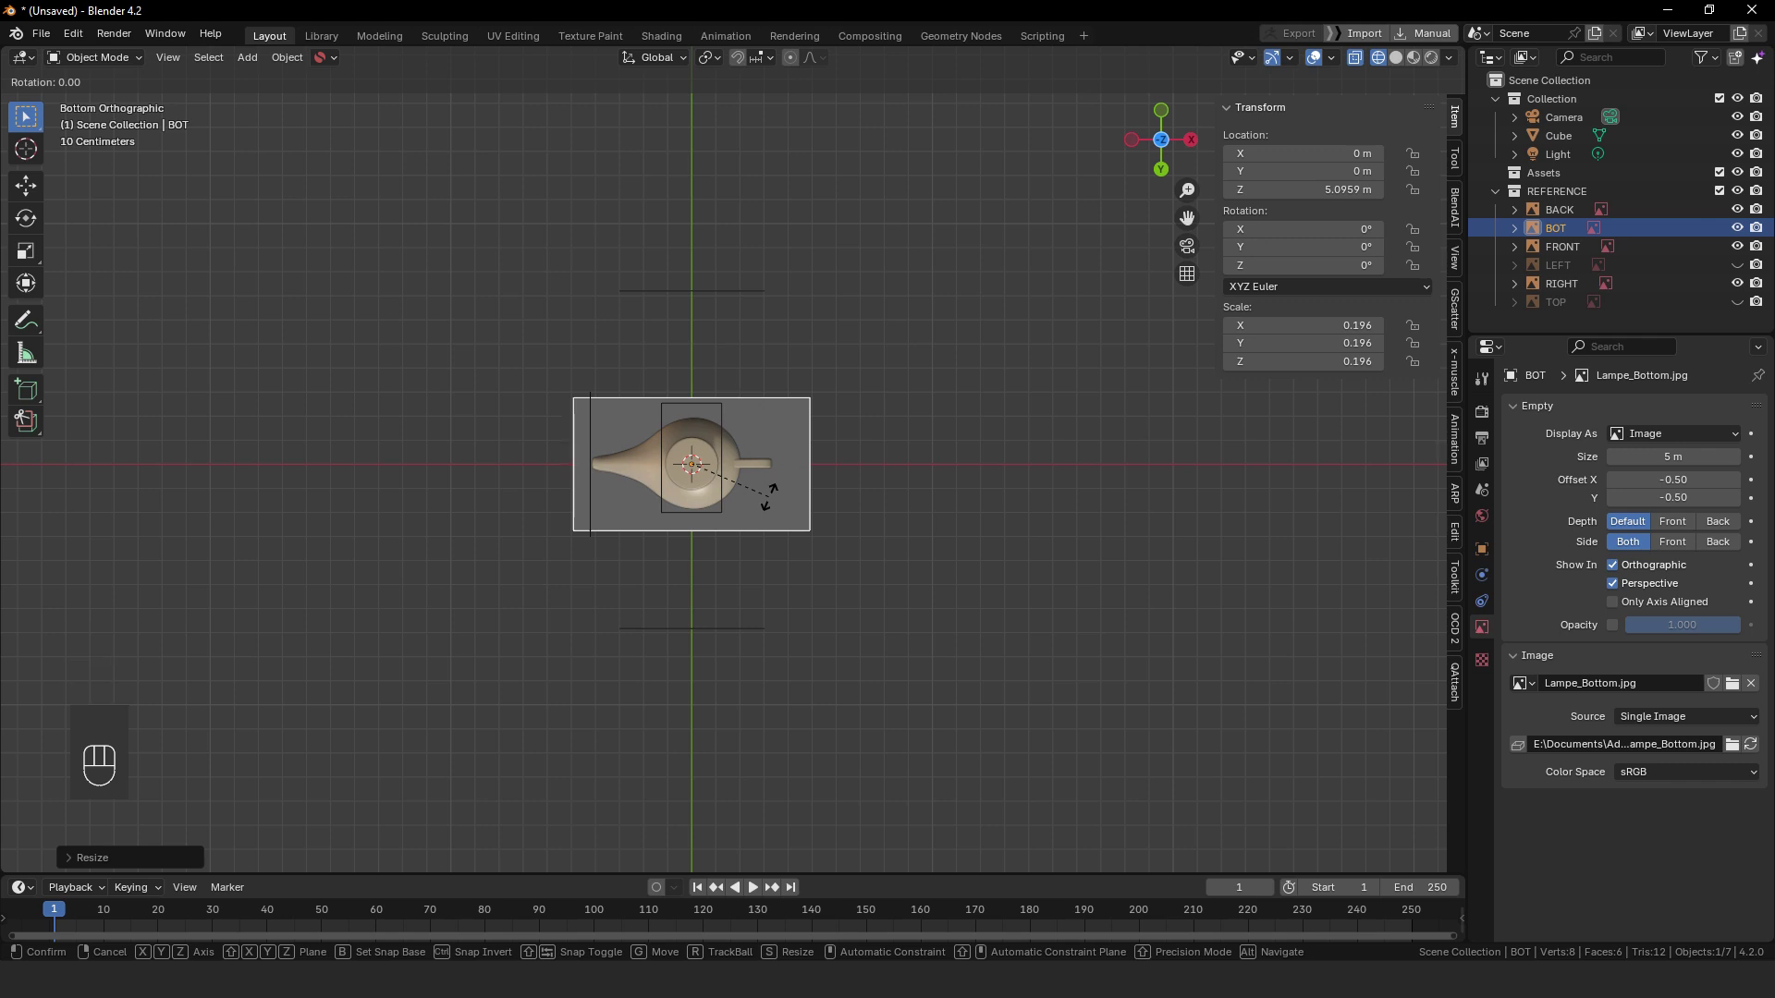
key(KP_9)
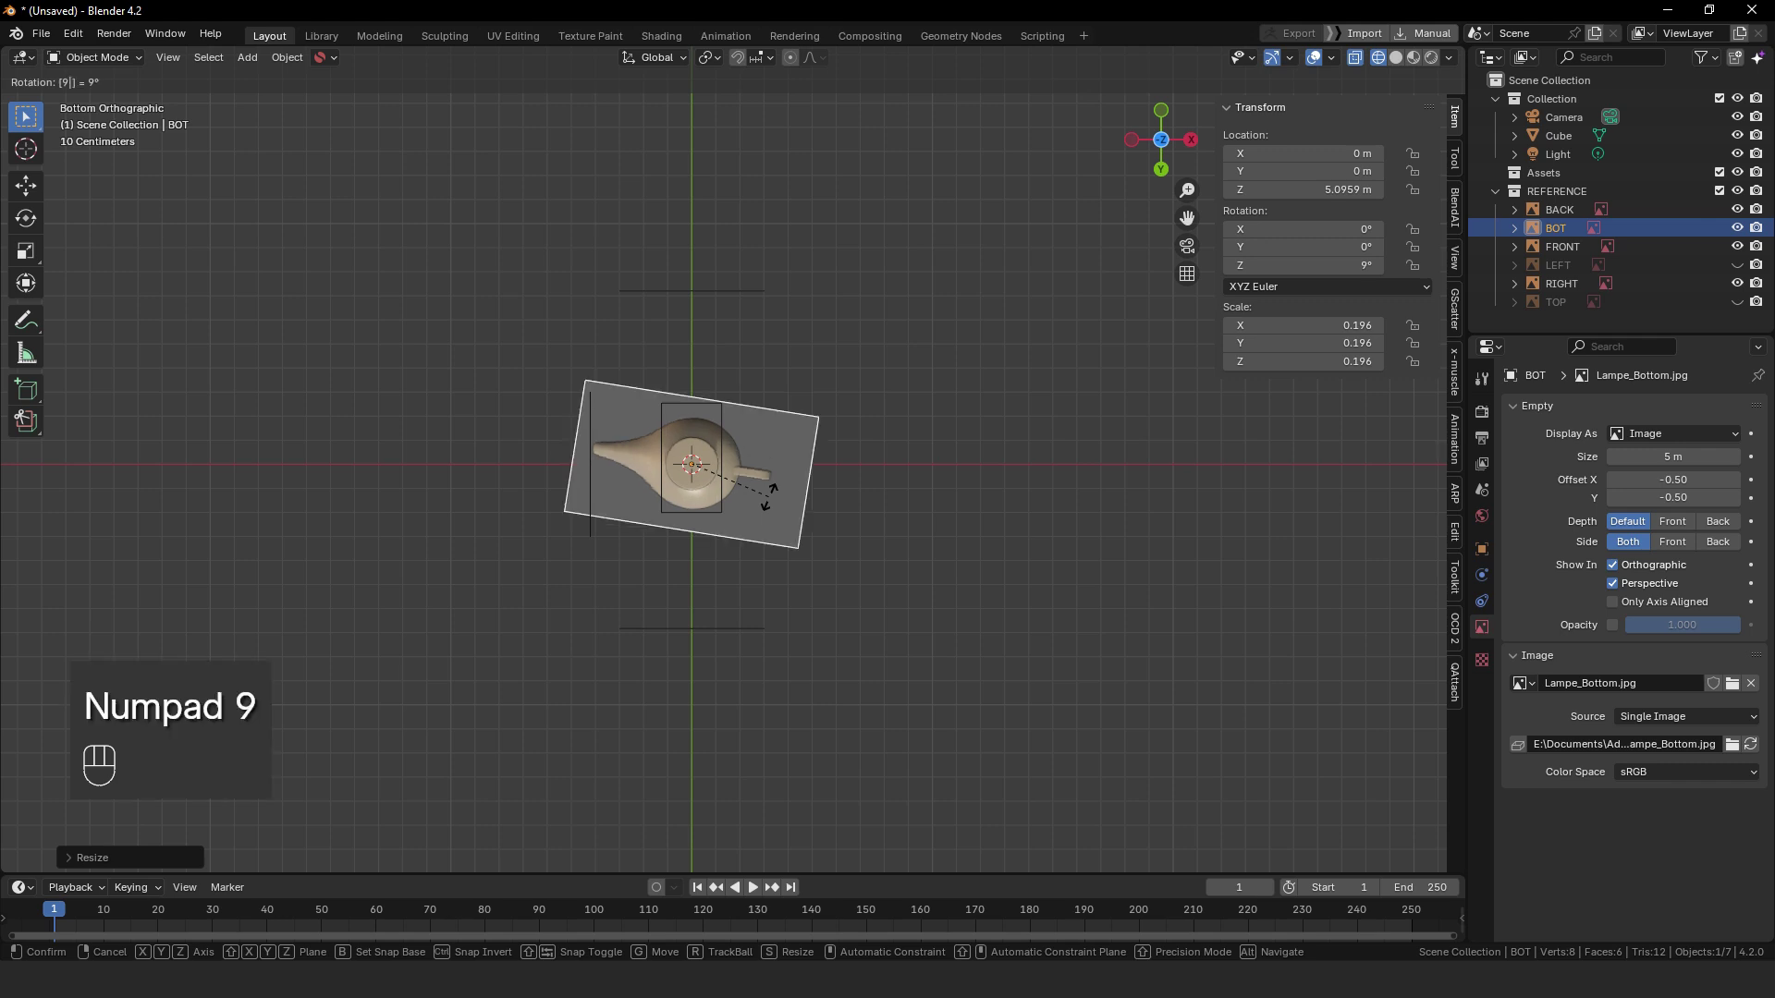
key(KP_0)
key(Return)
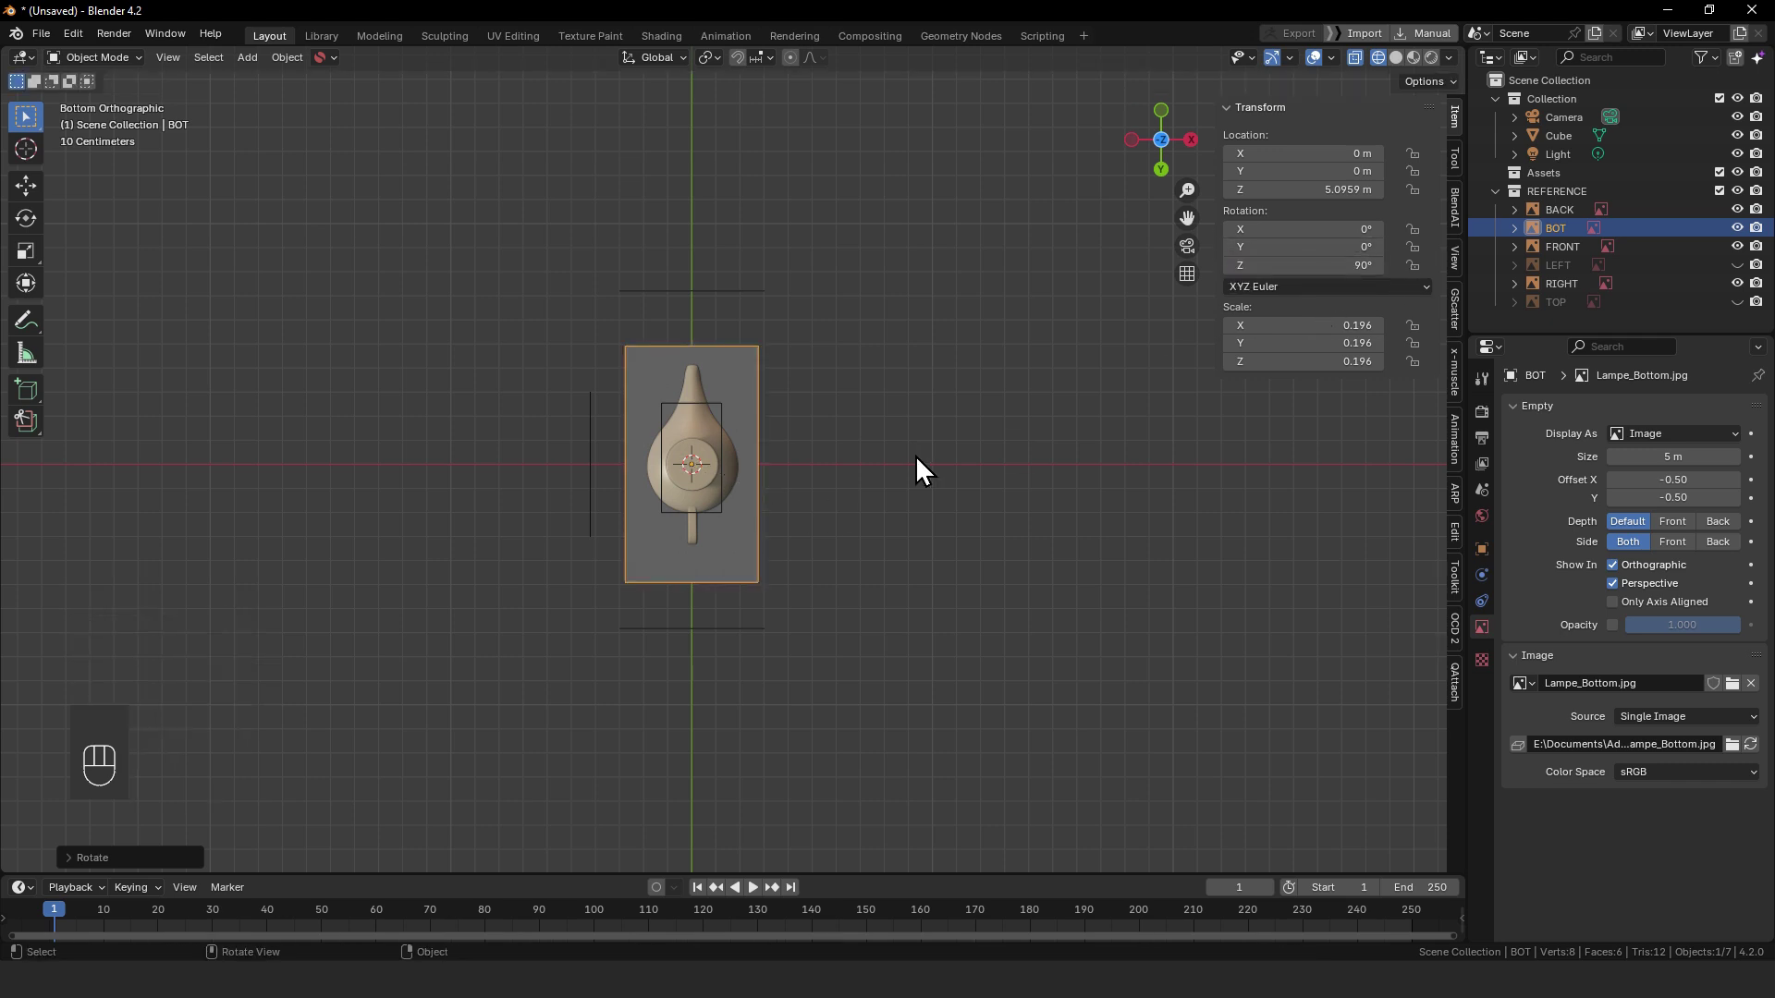
- Scale the BOT image down to about 0.120 so the lamp's length fits the box in the bottom view
ctrl+alt+middle_drag(743, 453, 860, 289)
key(s)
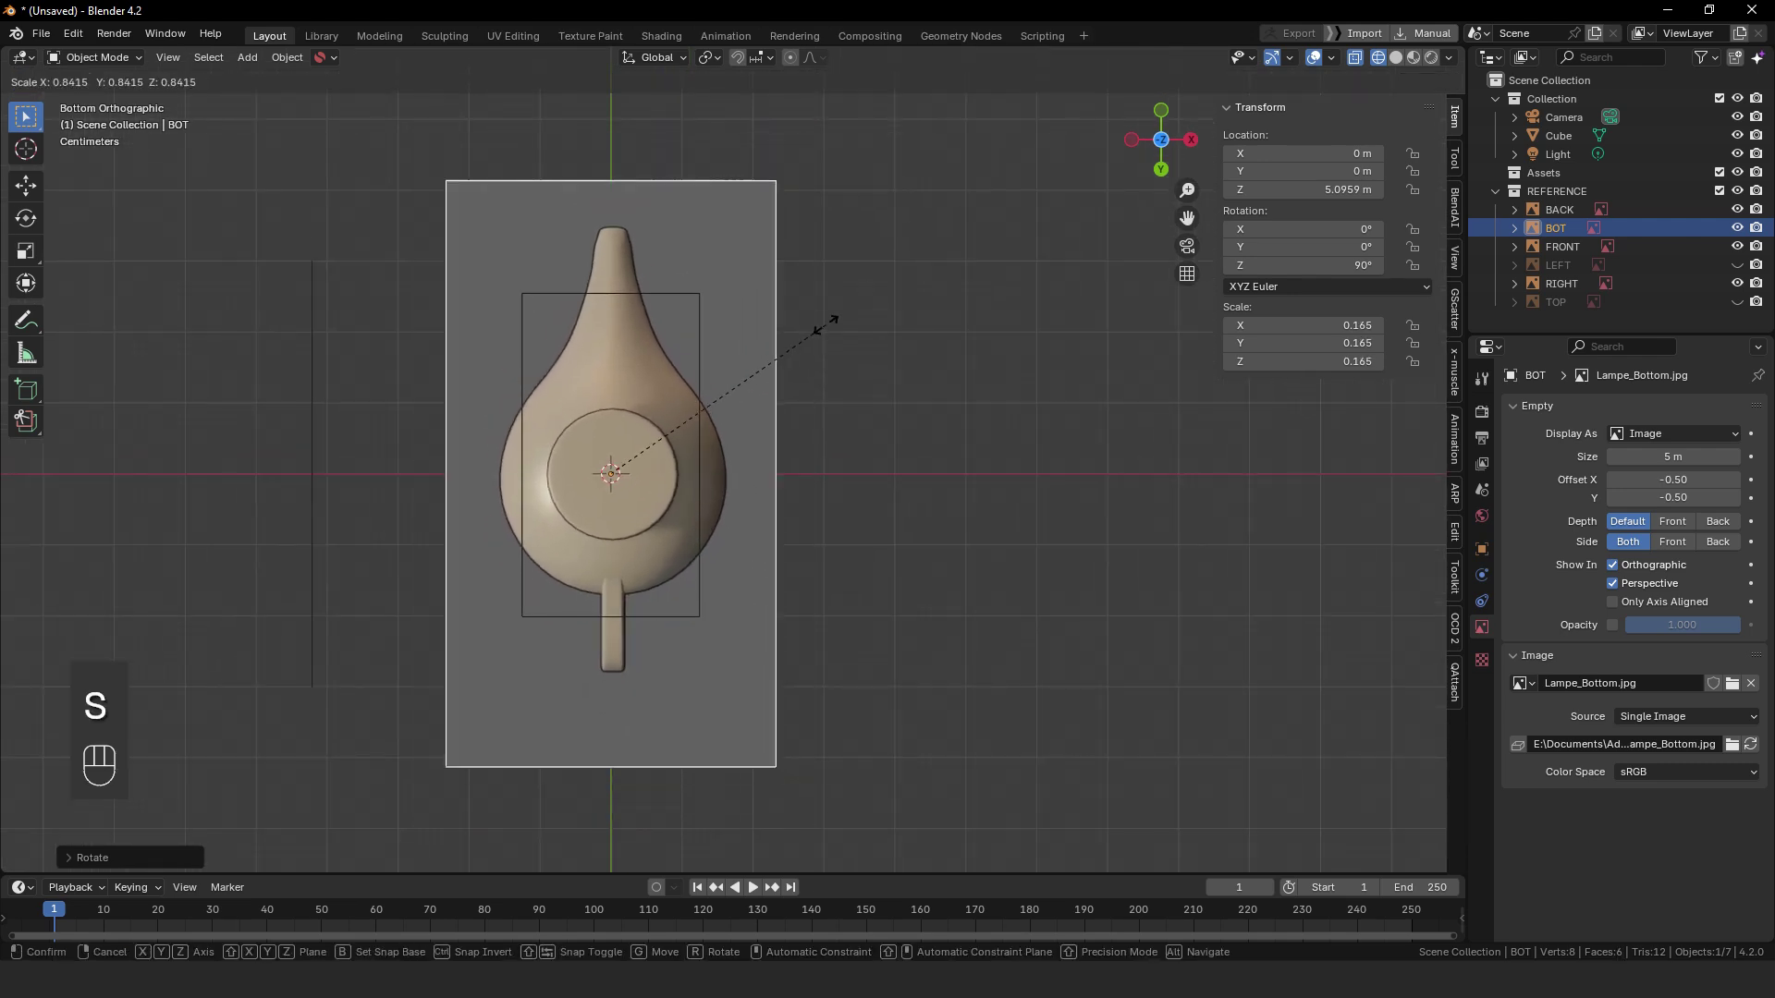
click(776, 385)
alt+shift+middle_drag(774, 388, 891, 368)
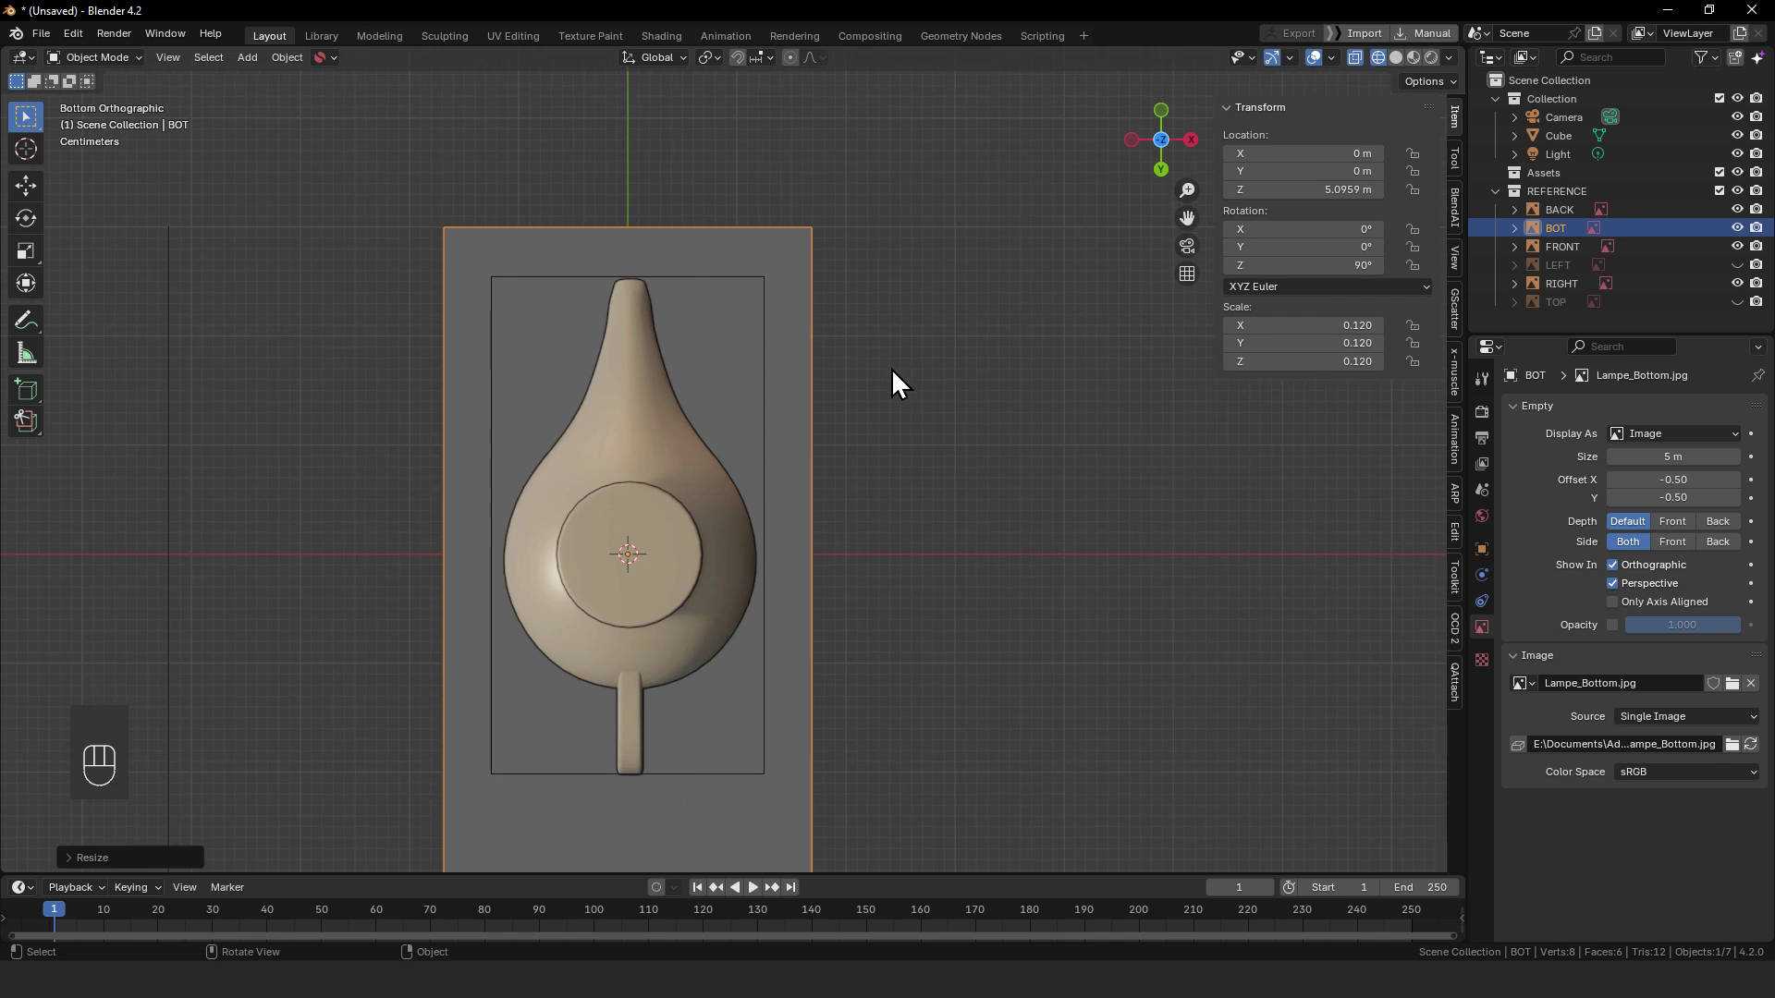
key(s)
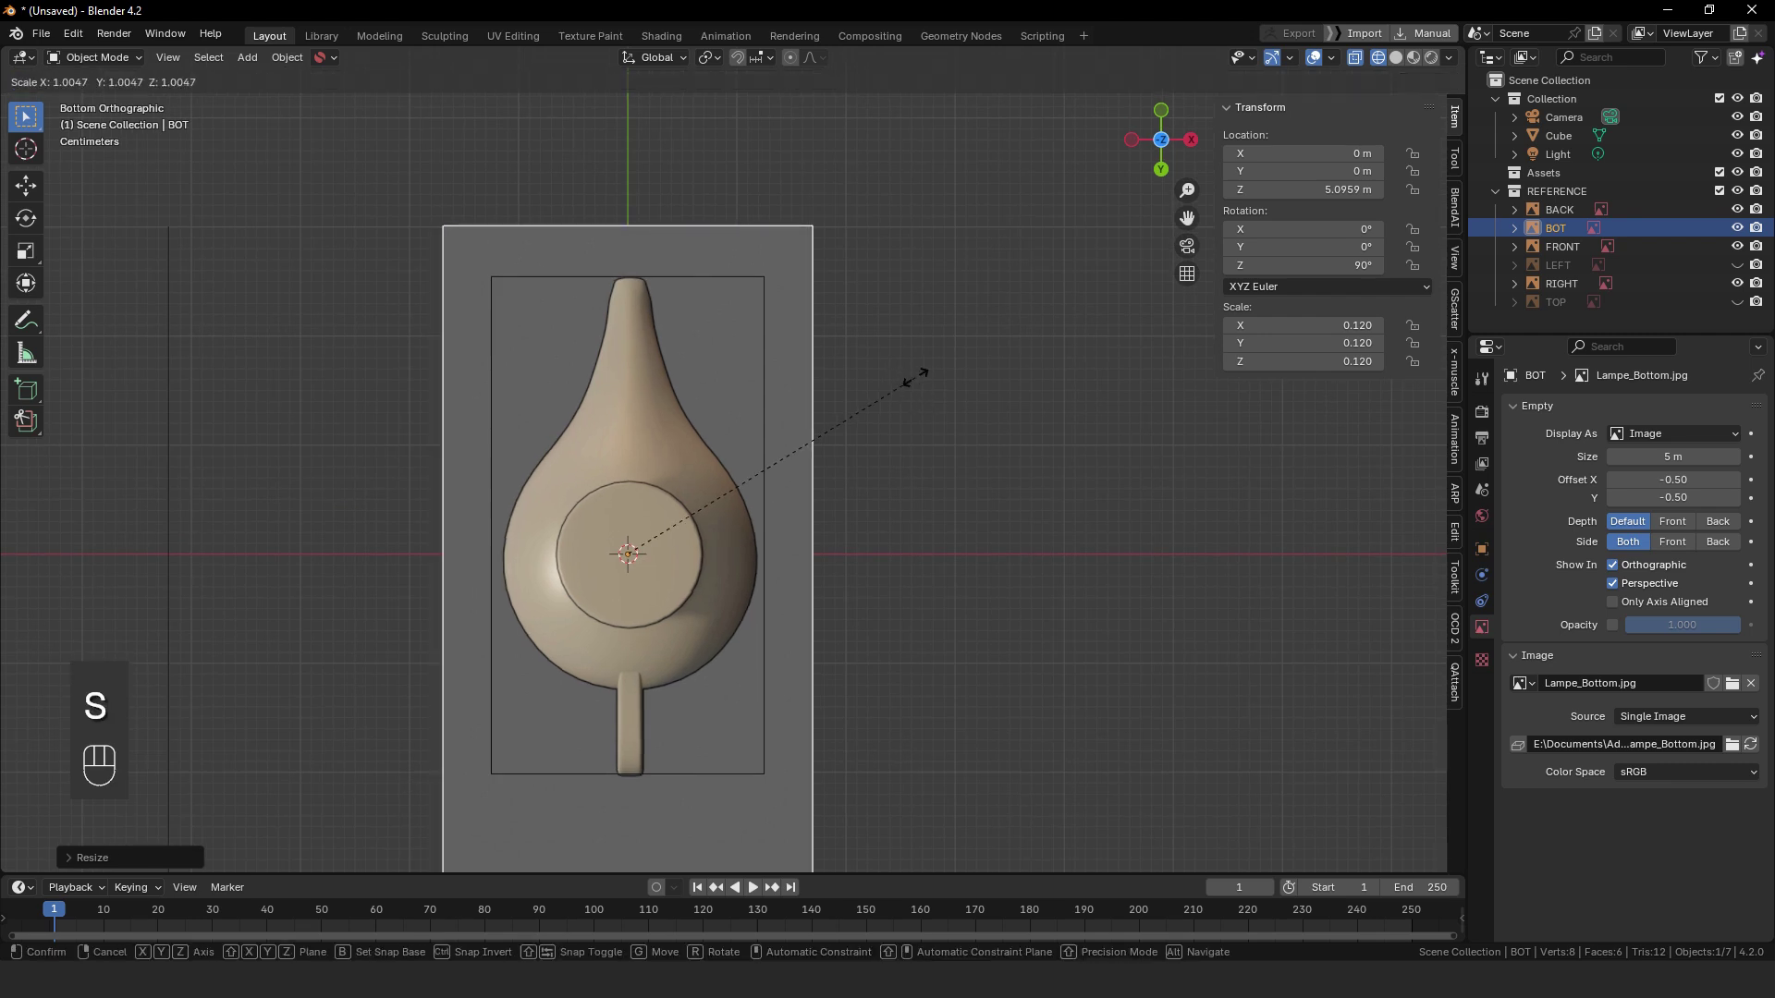
click(915, 377)
key(s)
click(914, 379)
- Nudge the BOT image along Y to about -0.0008 m and lower it along Z to about 0.82 m
key(g)
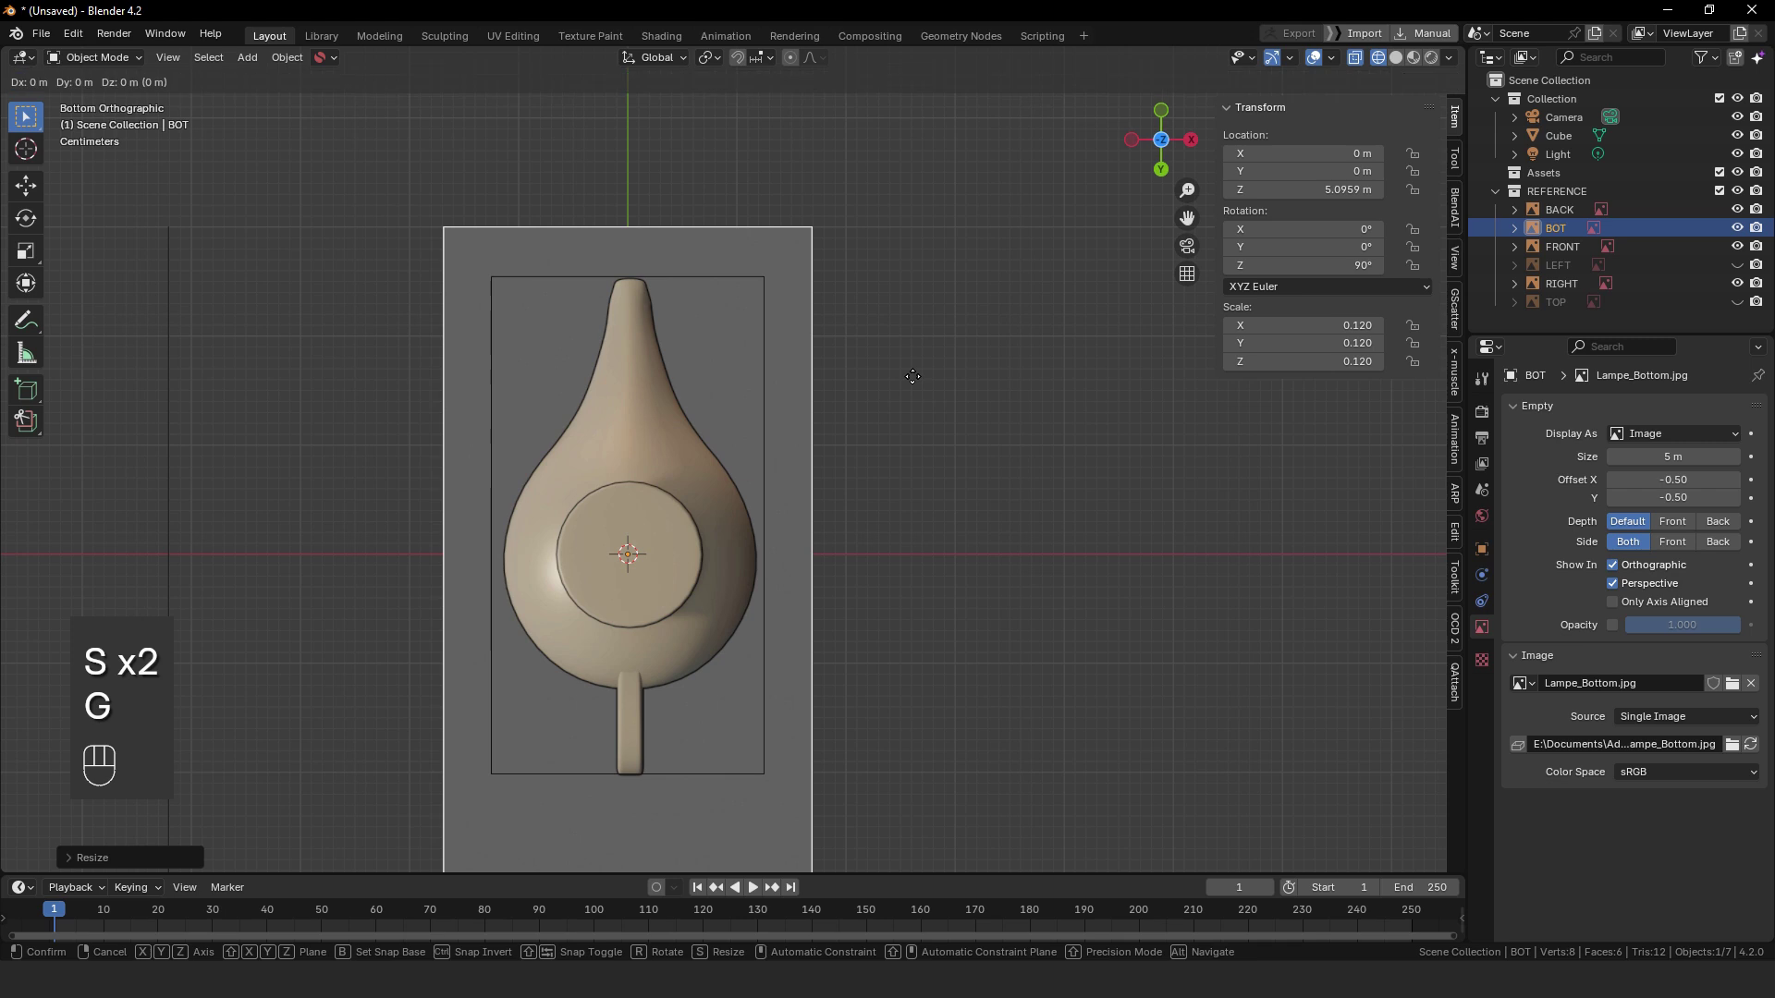
key(y)
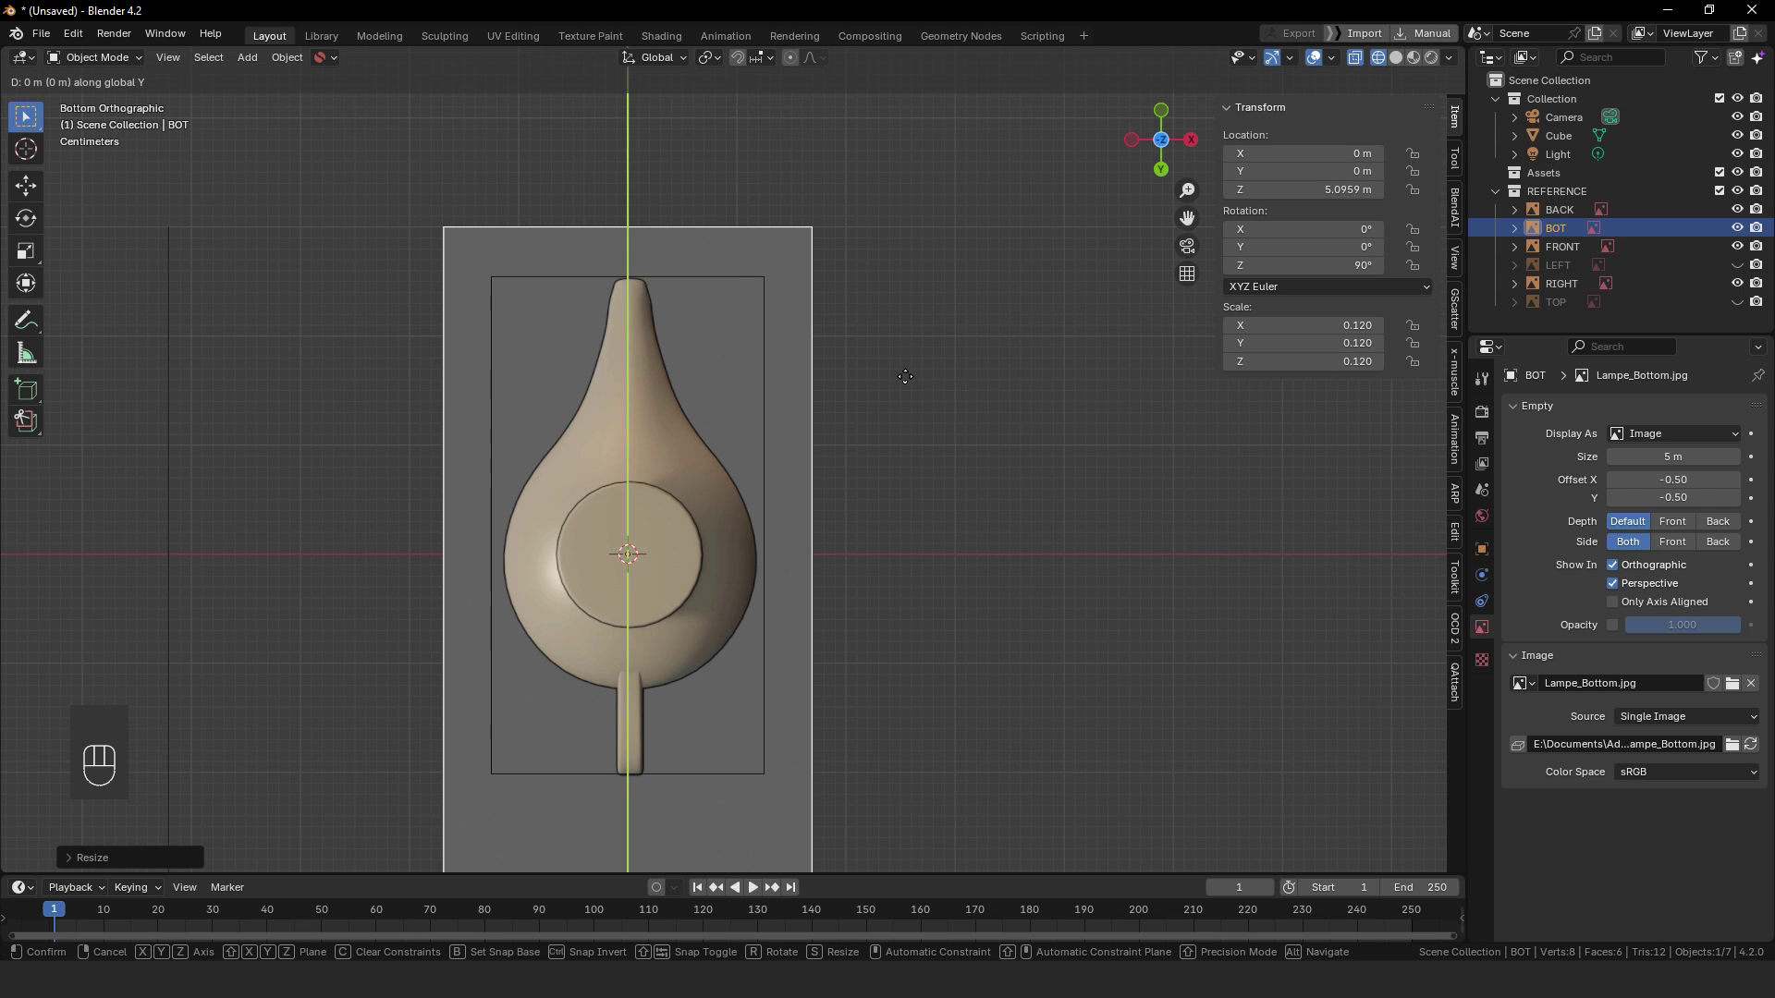
click(905, 376)
alt+middle_drag(984, 421, 757, 201)
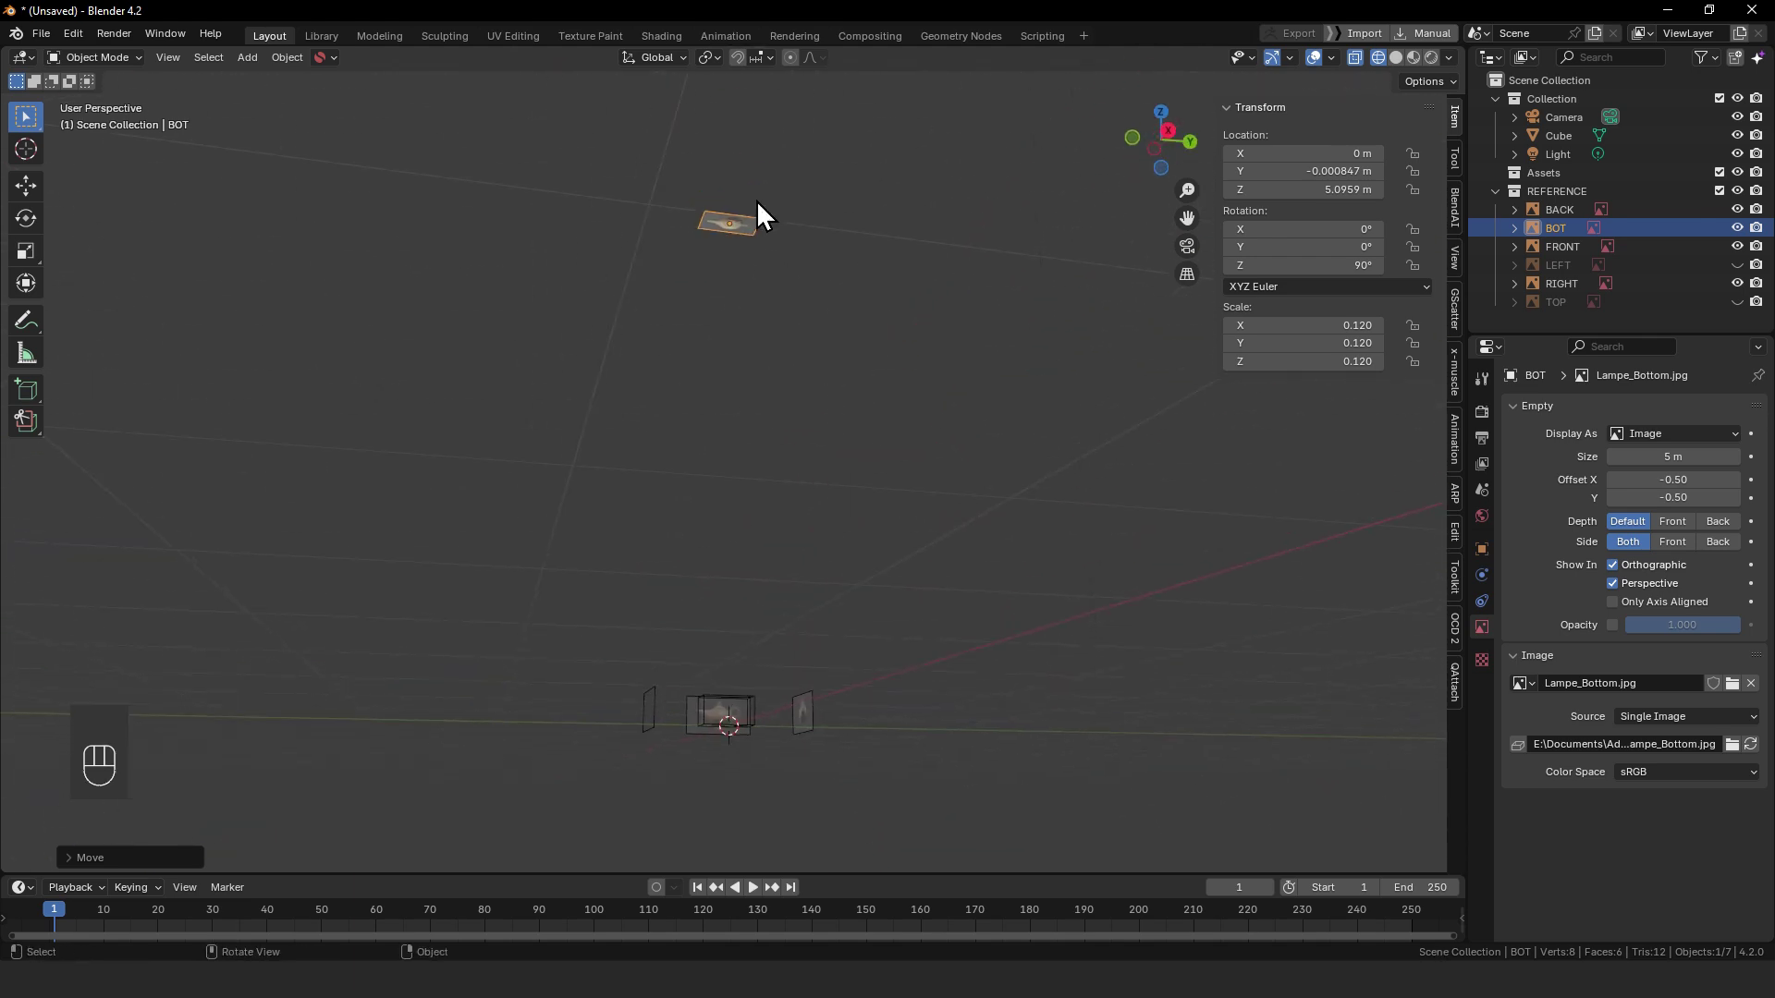
key(g)
key(z)
click(801, 575)
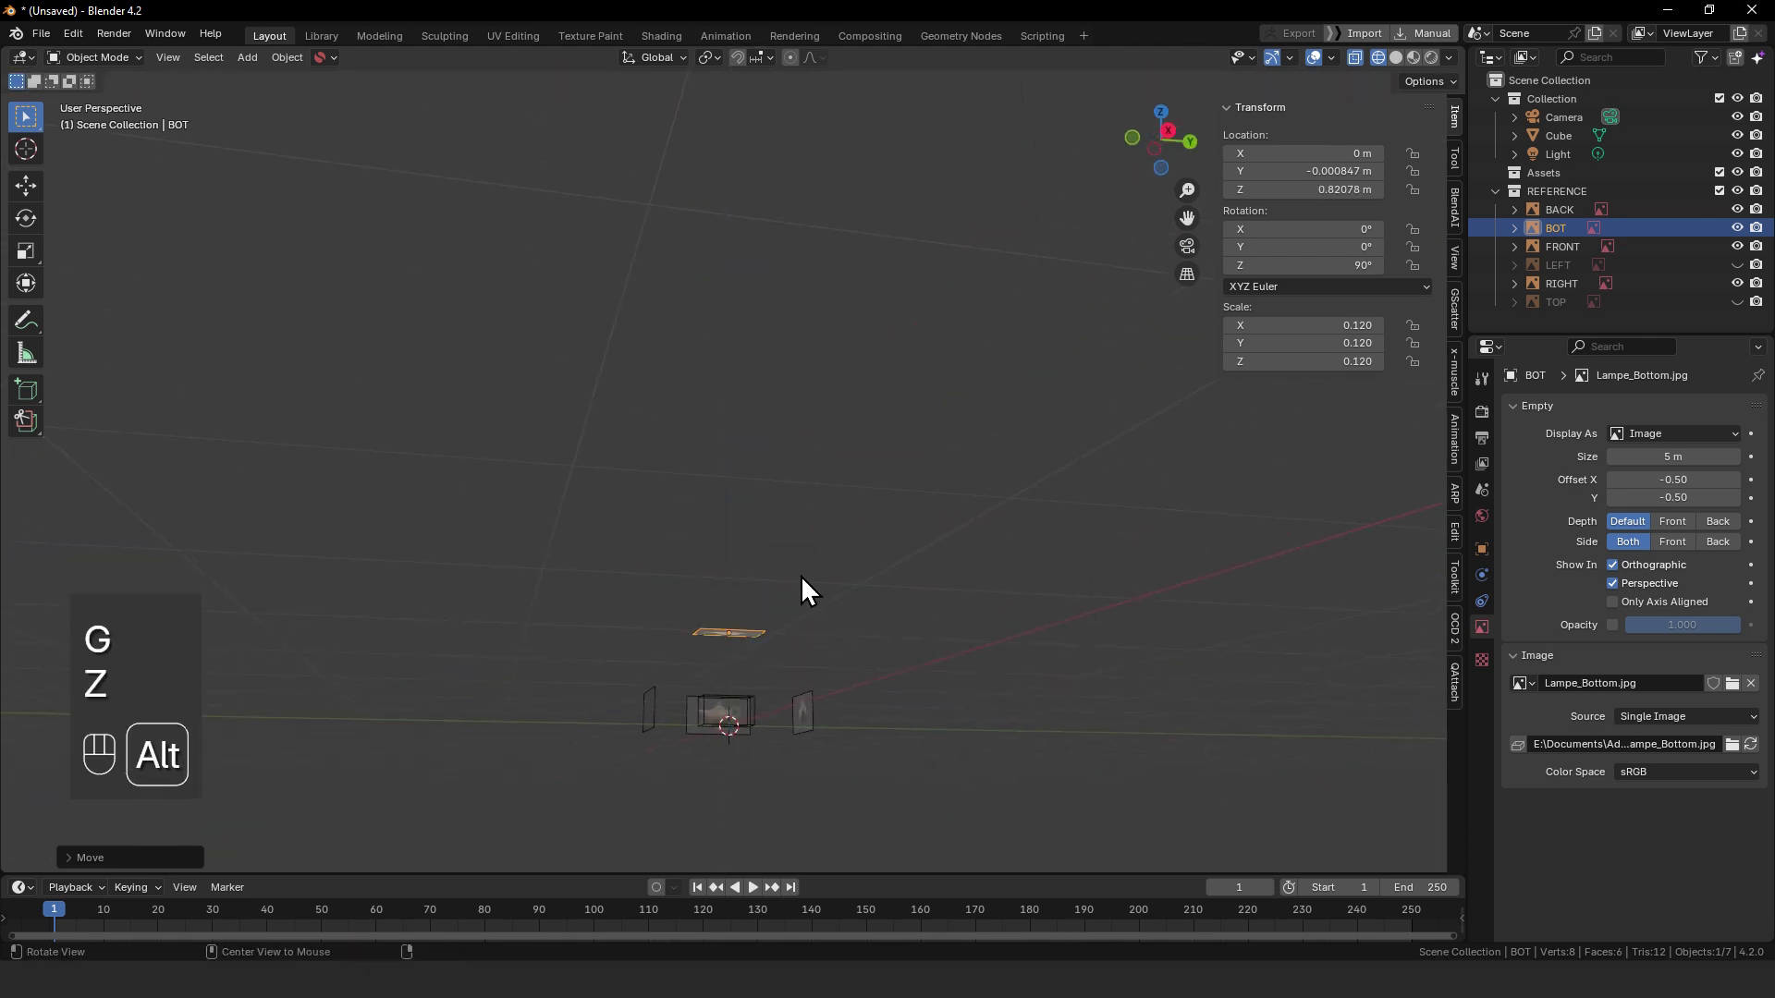
- Enable opacity for the BOT image at 0.3 and show it only on its Back side
alt+middle_drag(801, 575, 1681, 674)
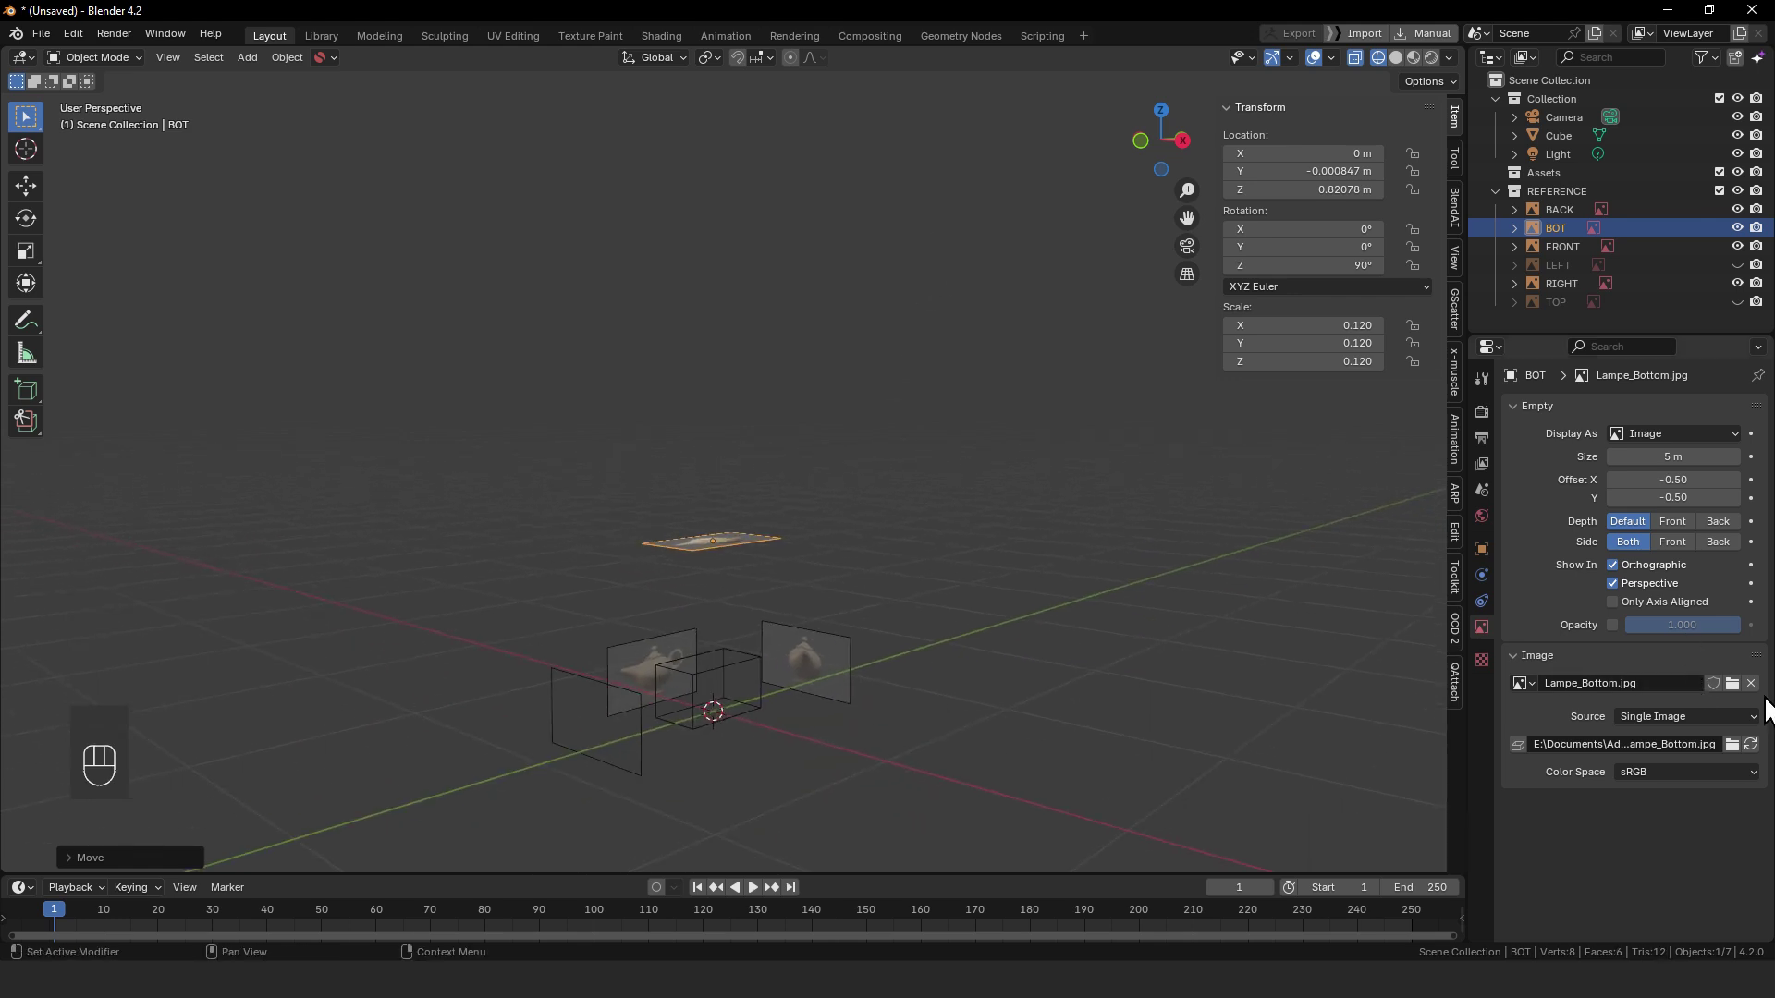
click(1613, 625)
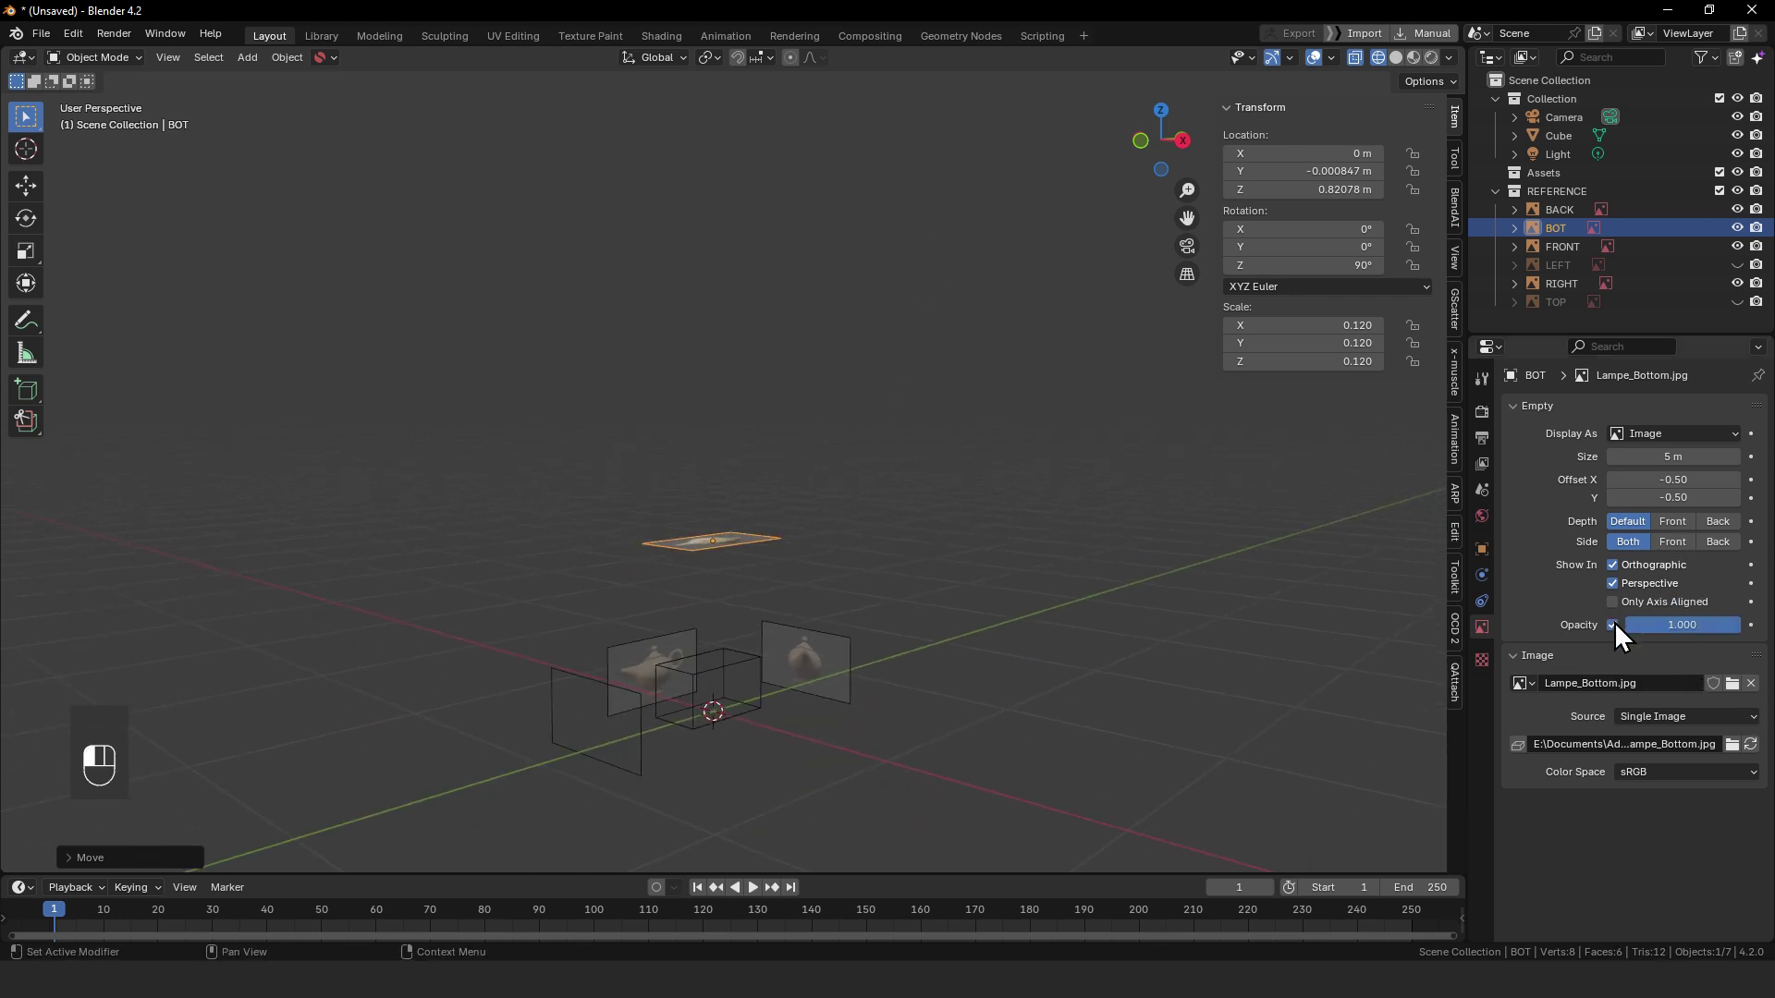
click(1703, 625)
alt+middle_drag(780, 643, 1512, 548)
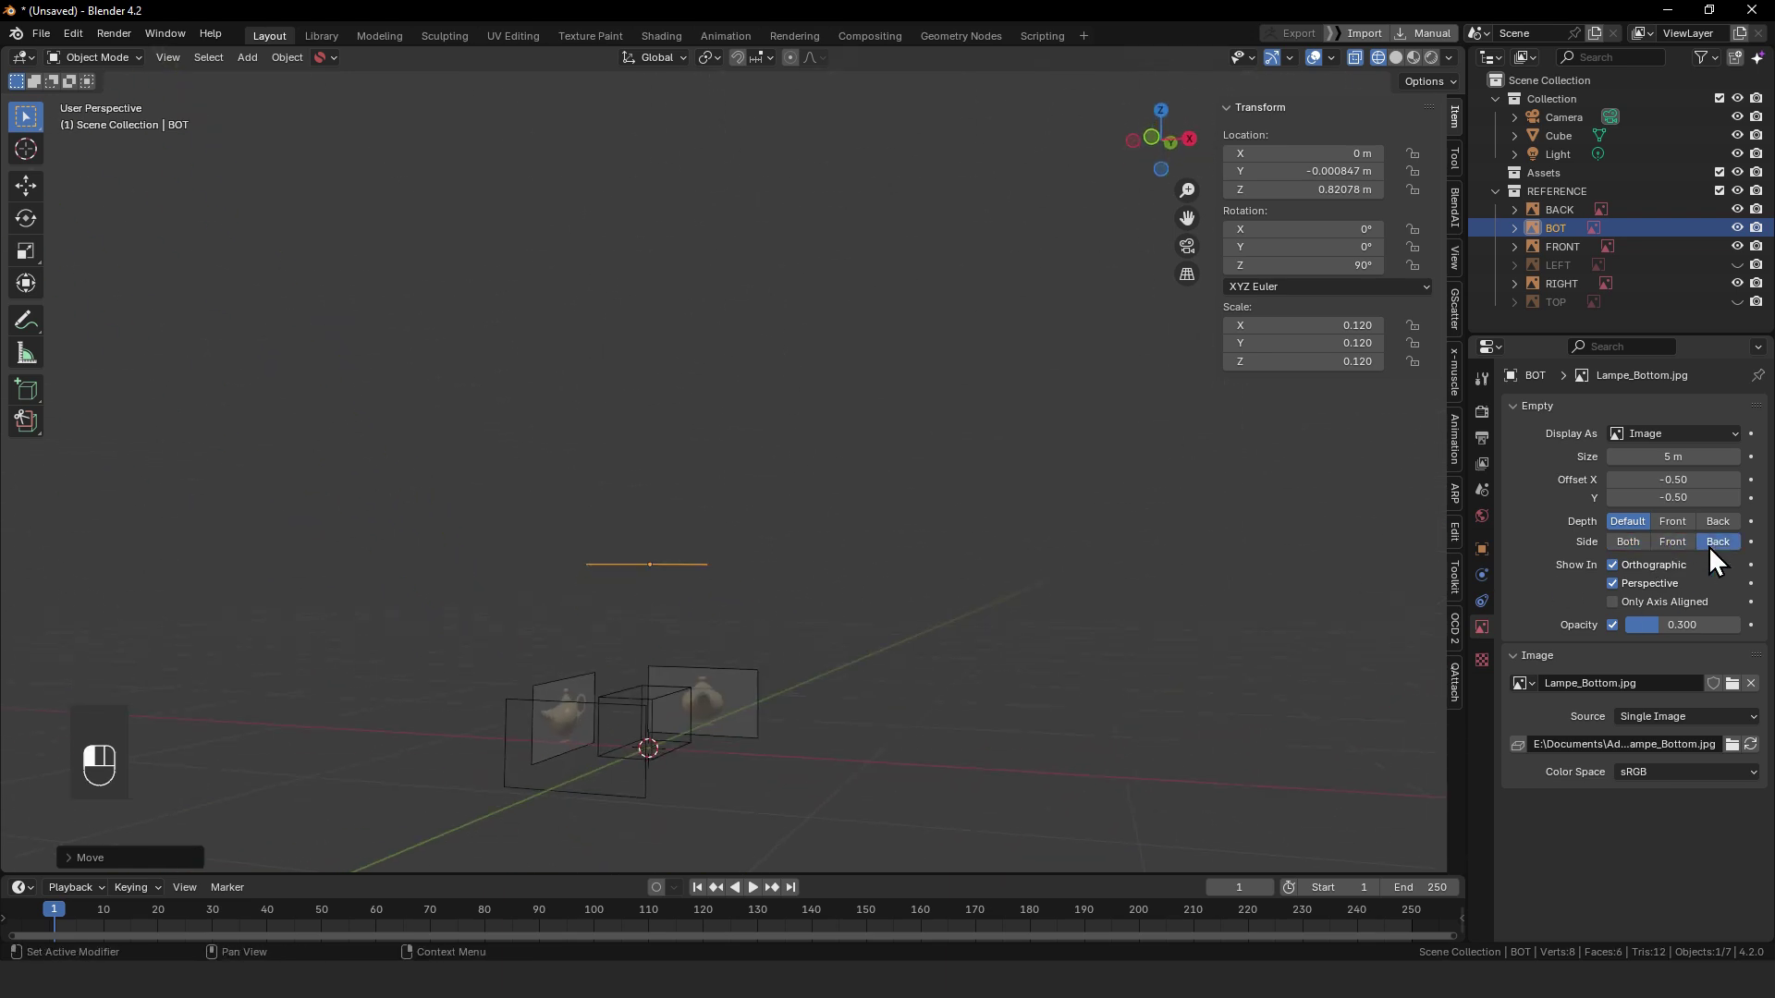
alt+middle_drag(551, 563, 503, 503)
alt+shift+middle_drag(971, 622, 1045, 584)
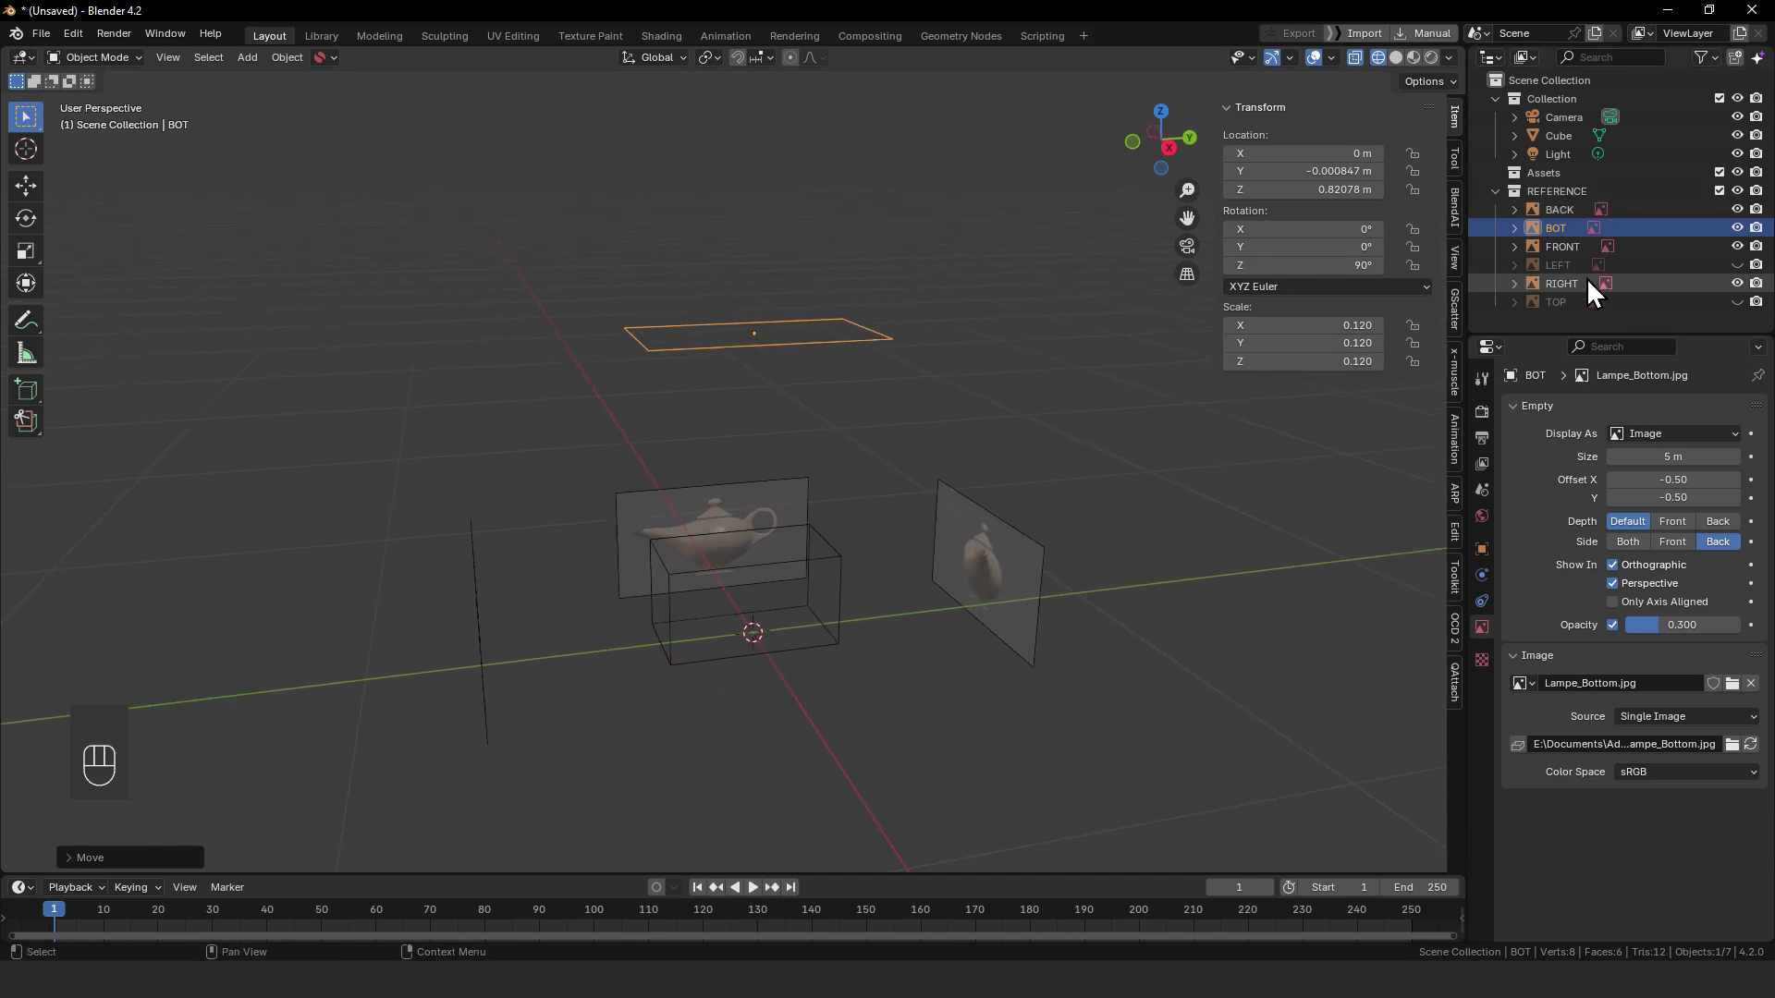
- Show the Selectable restriction toggles in the Outliner
click(1707, 57)
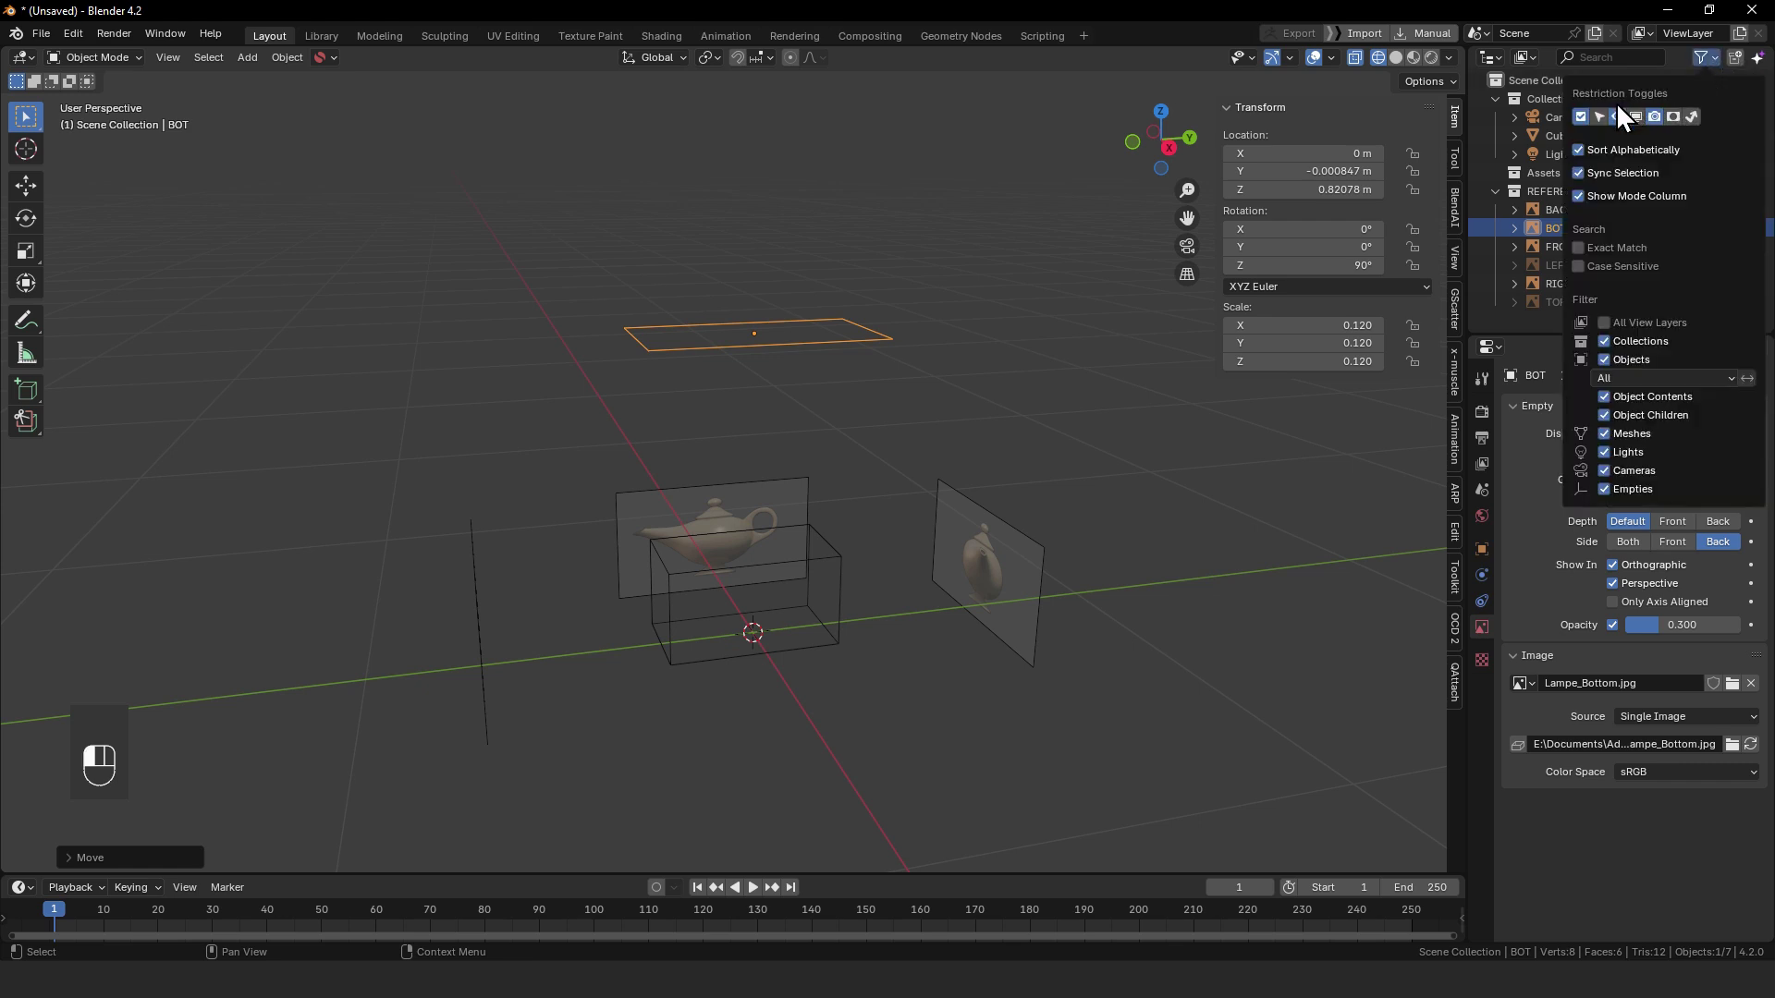
click(1703, 56)
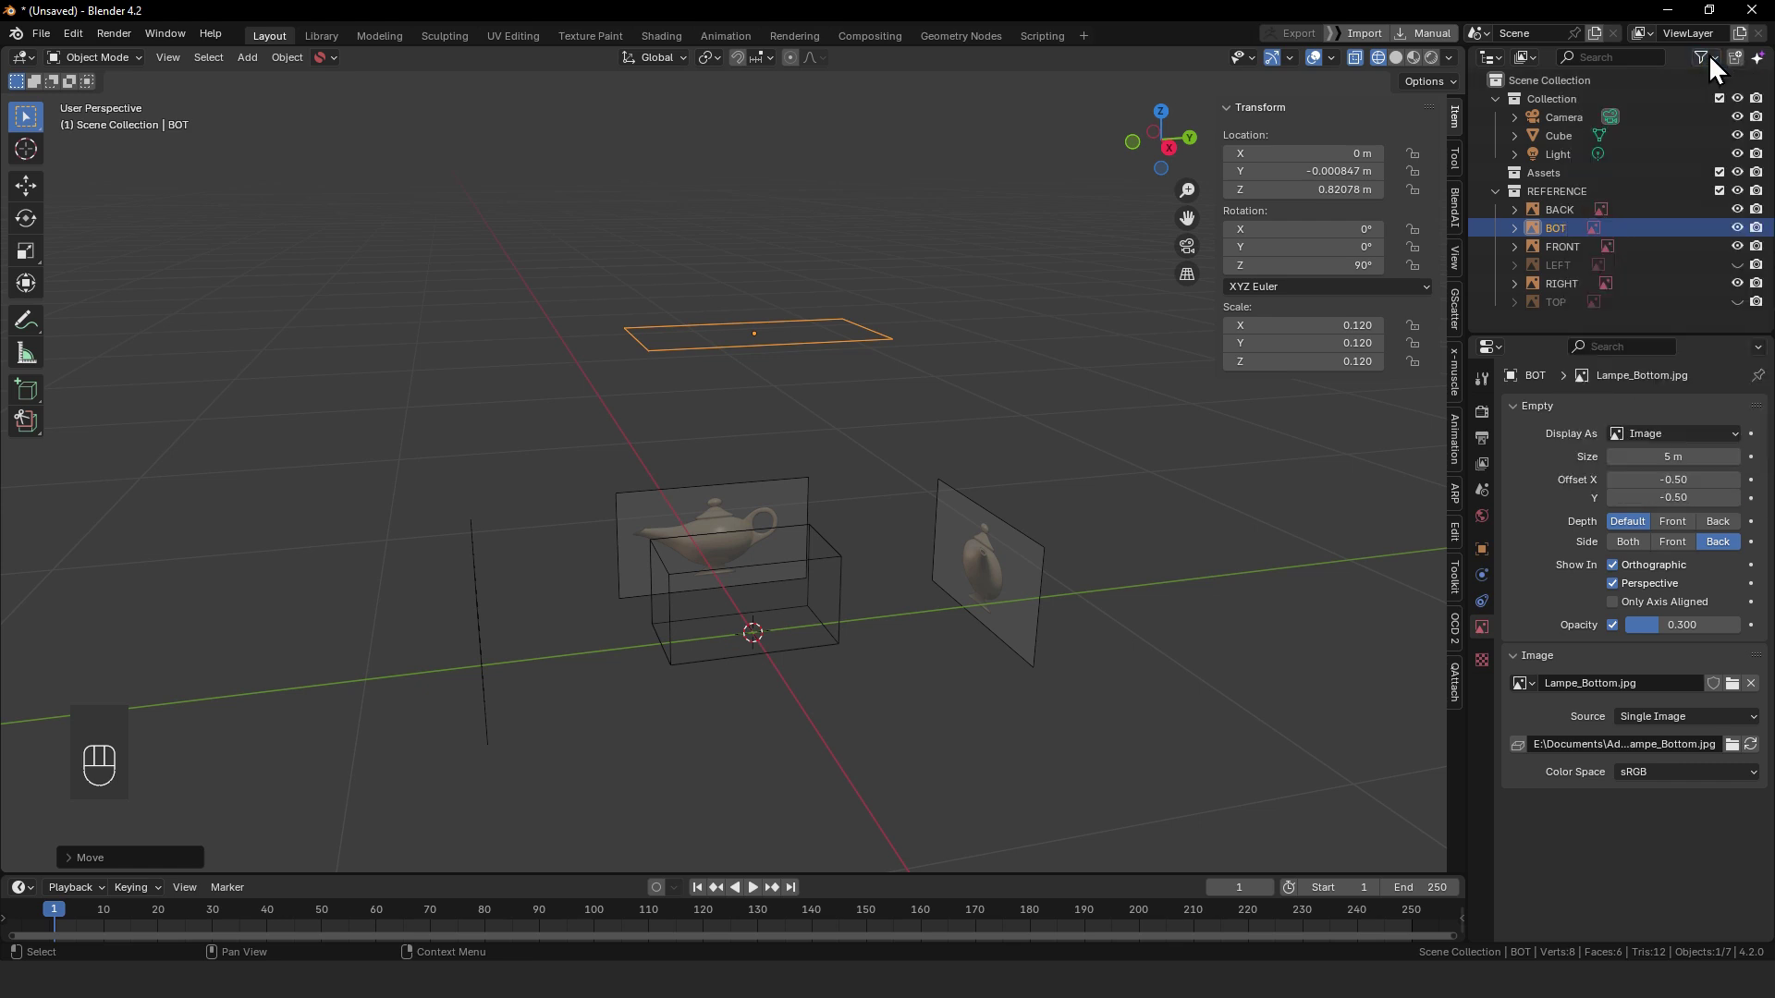
click(1706, 57)
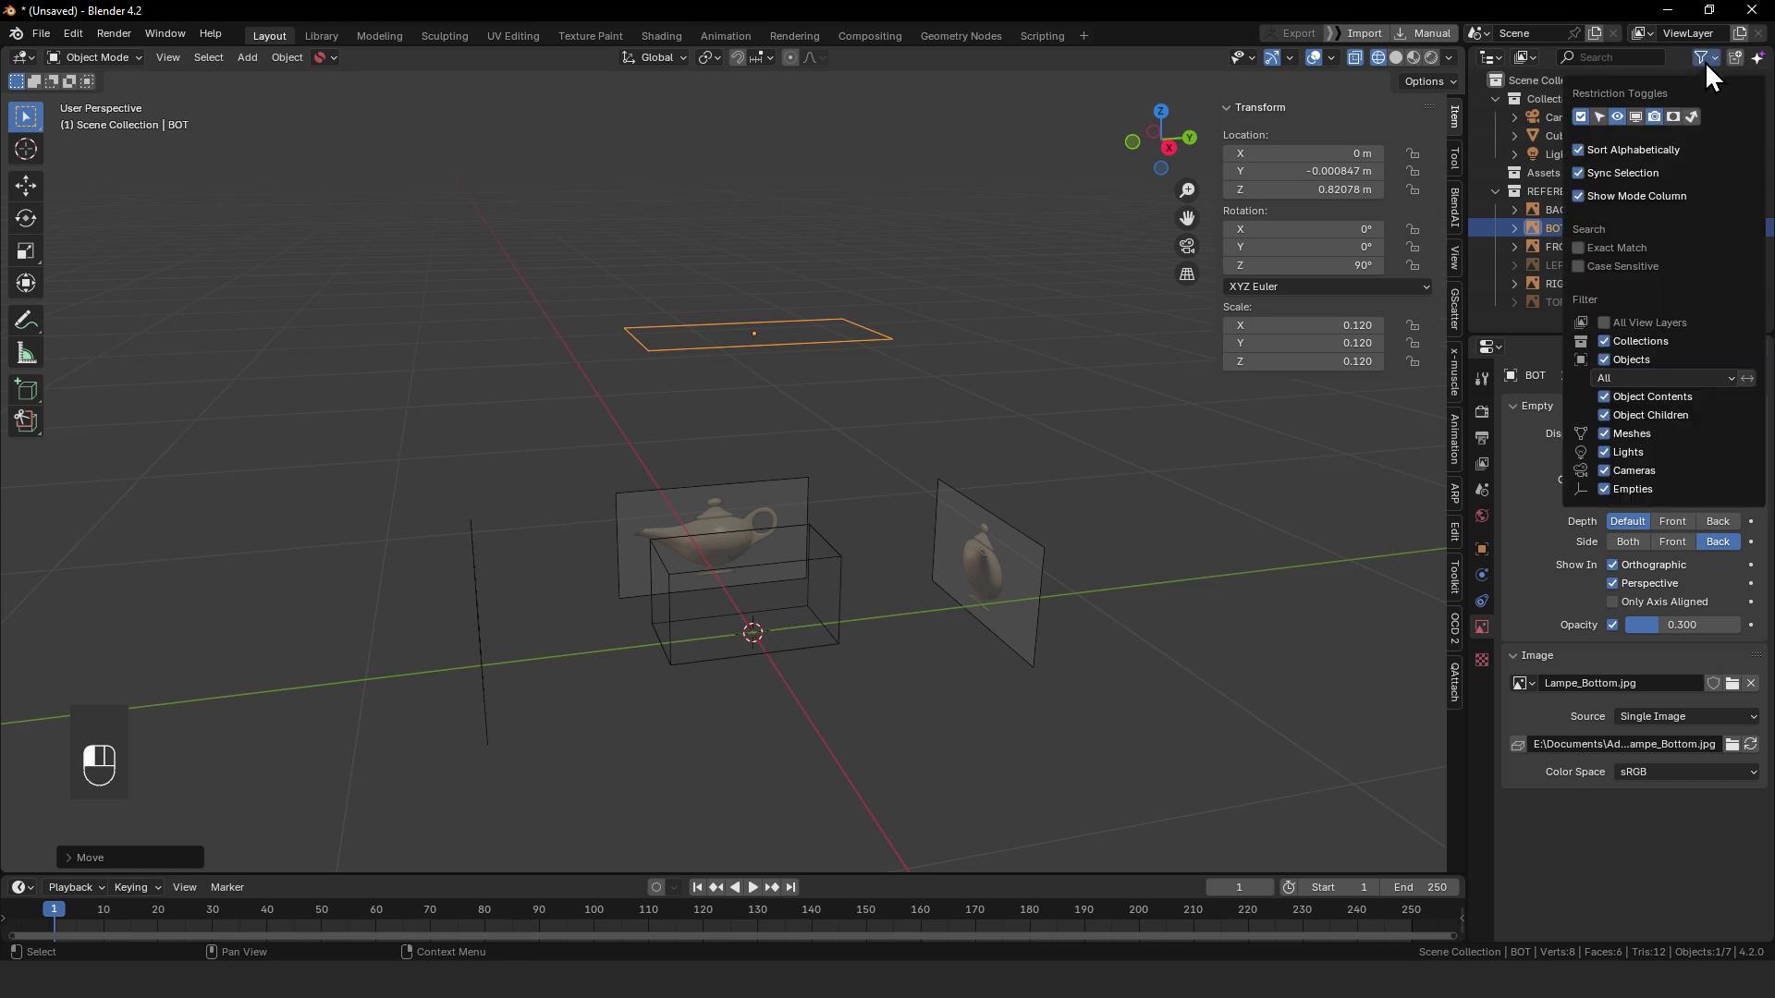
click(1600, 116)
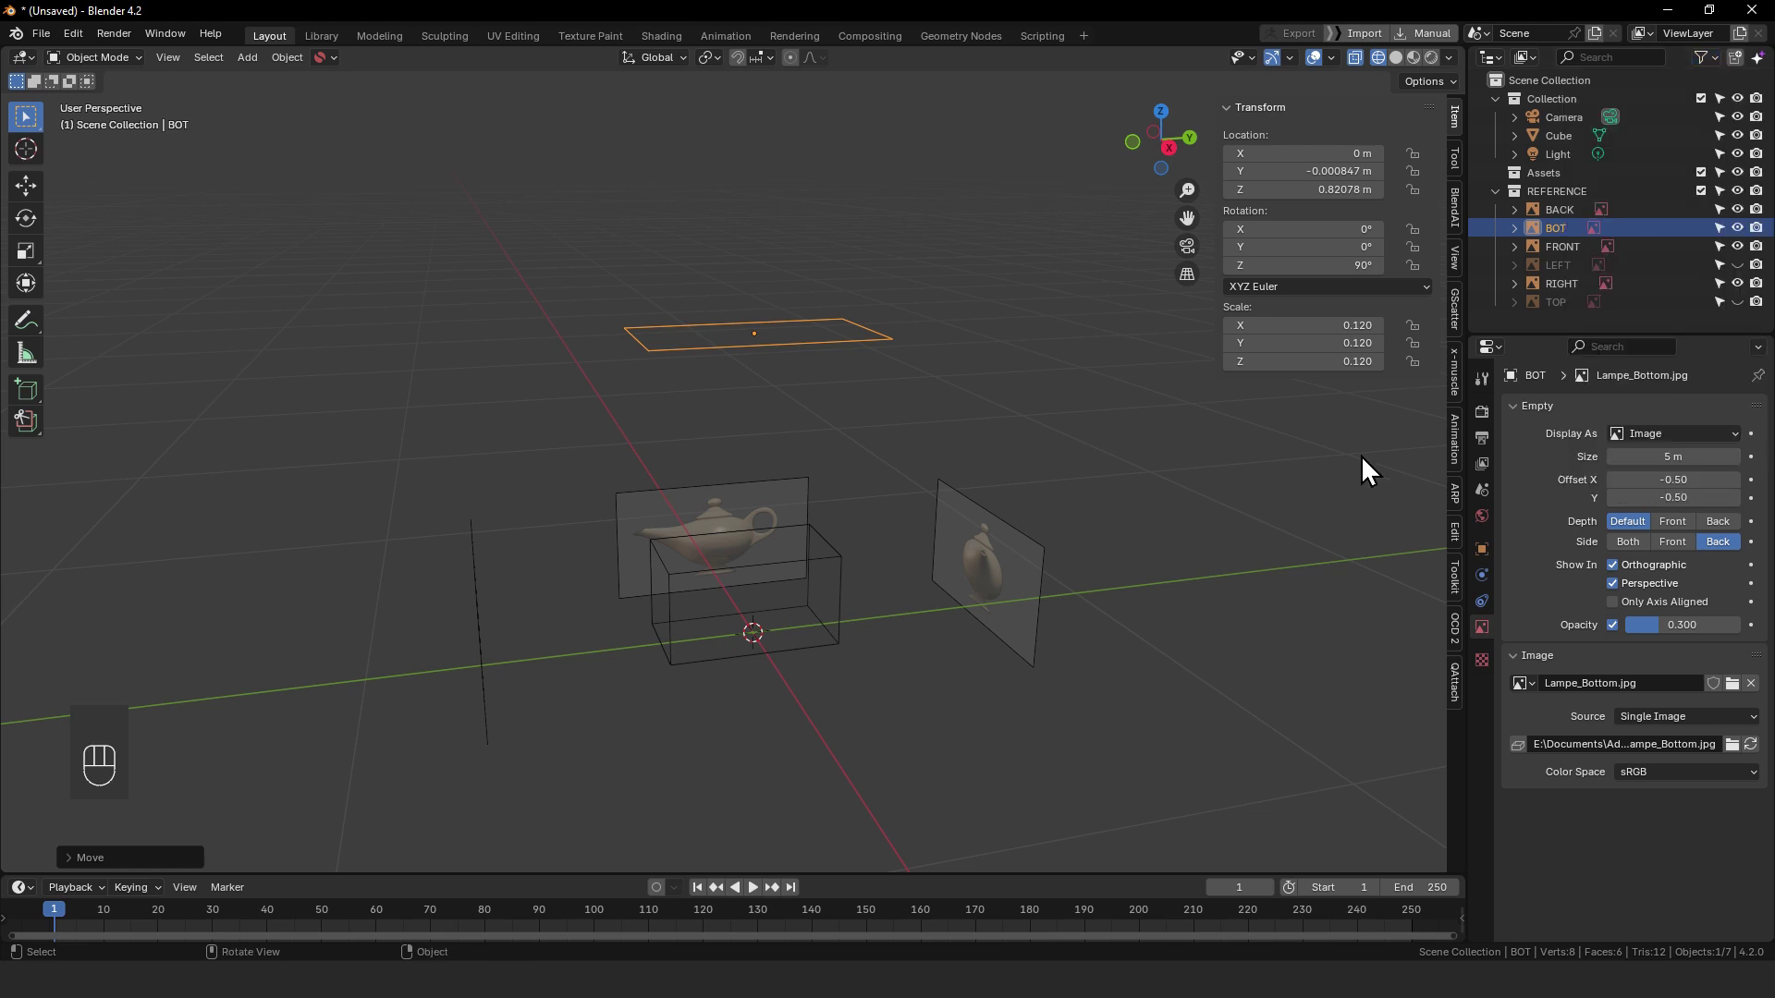
- Make the BOT, RIGHT, FRONT and BACK images unselectable and box-select across the scene to test the restriction
click(1721, 226)
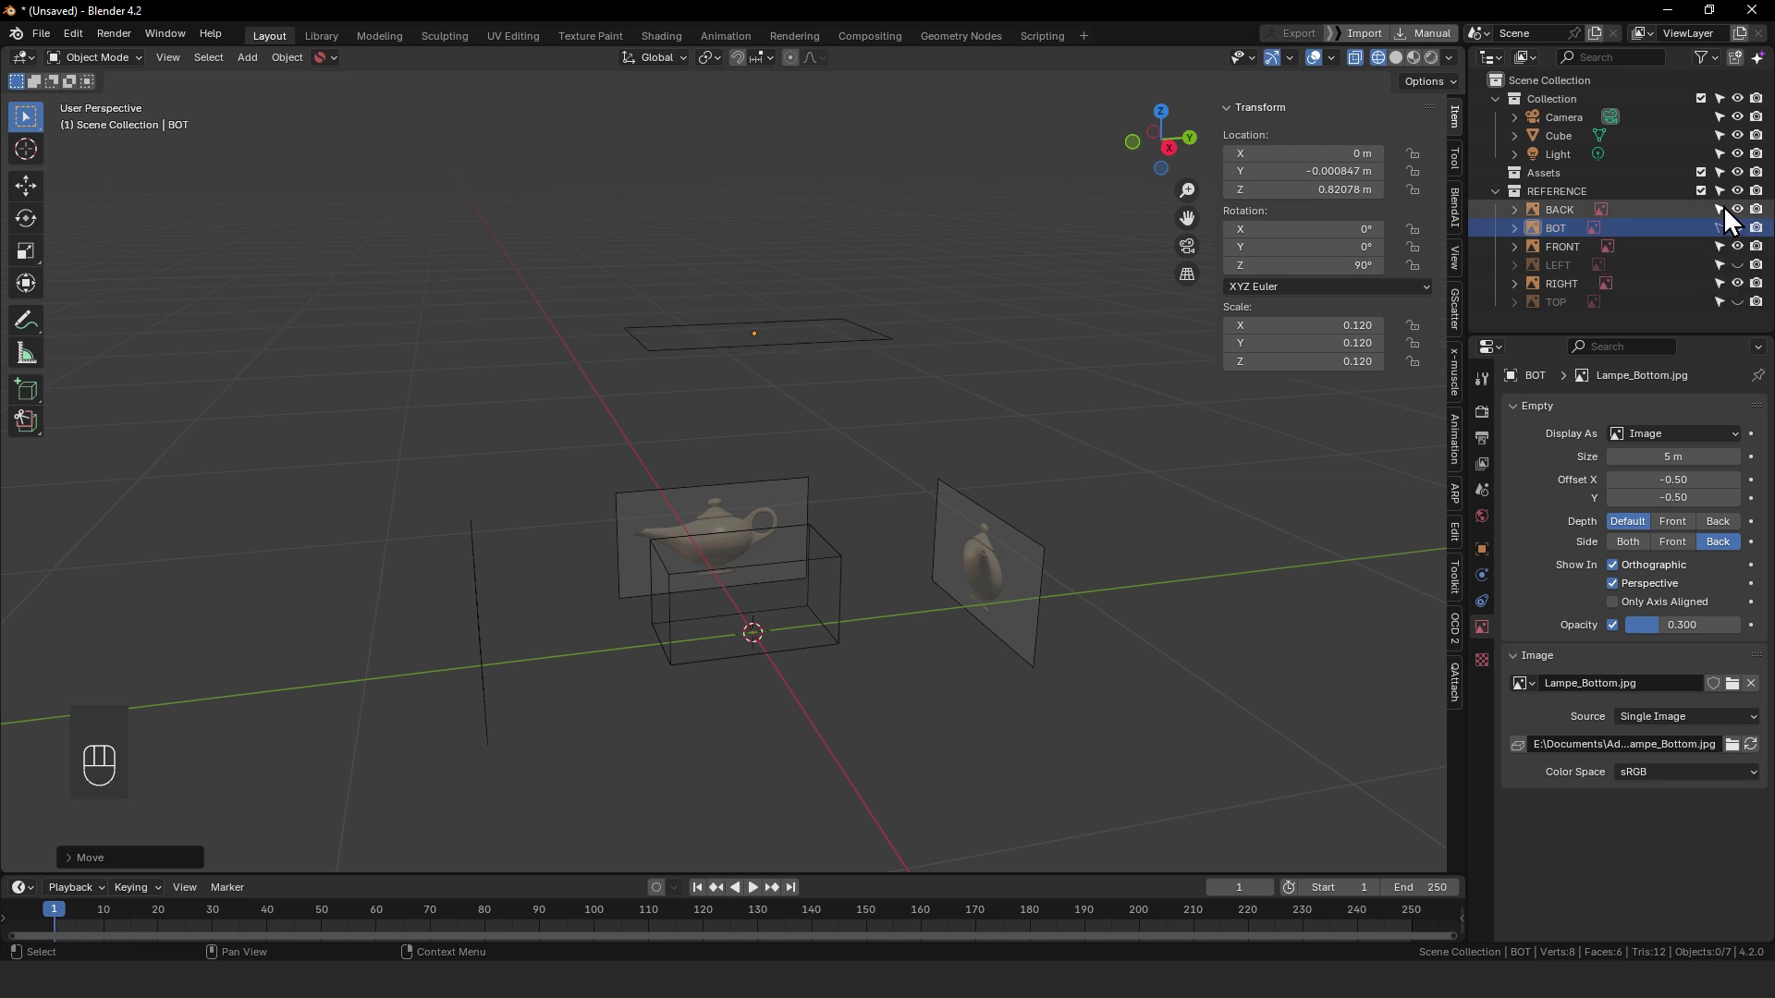
click(778, 506)
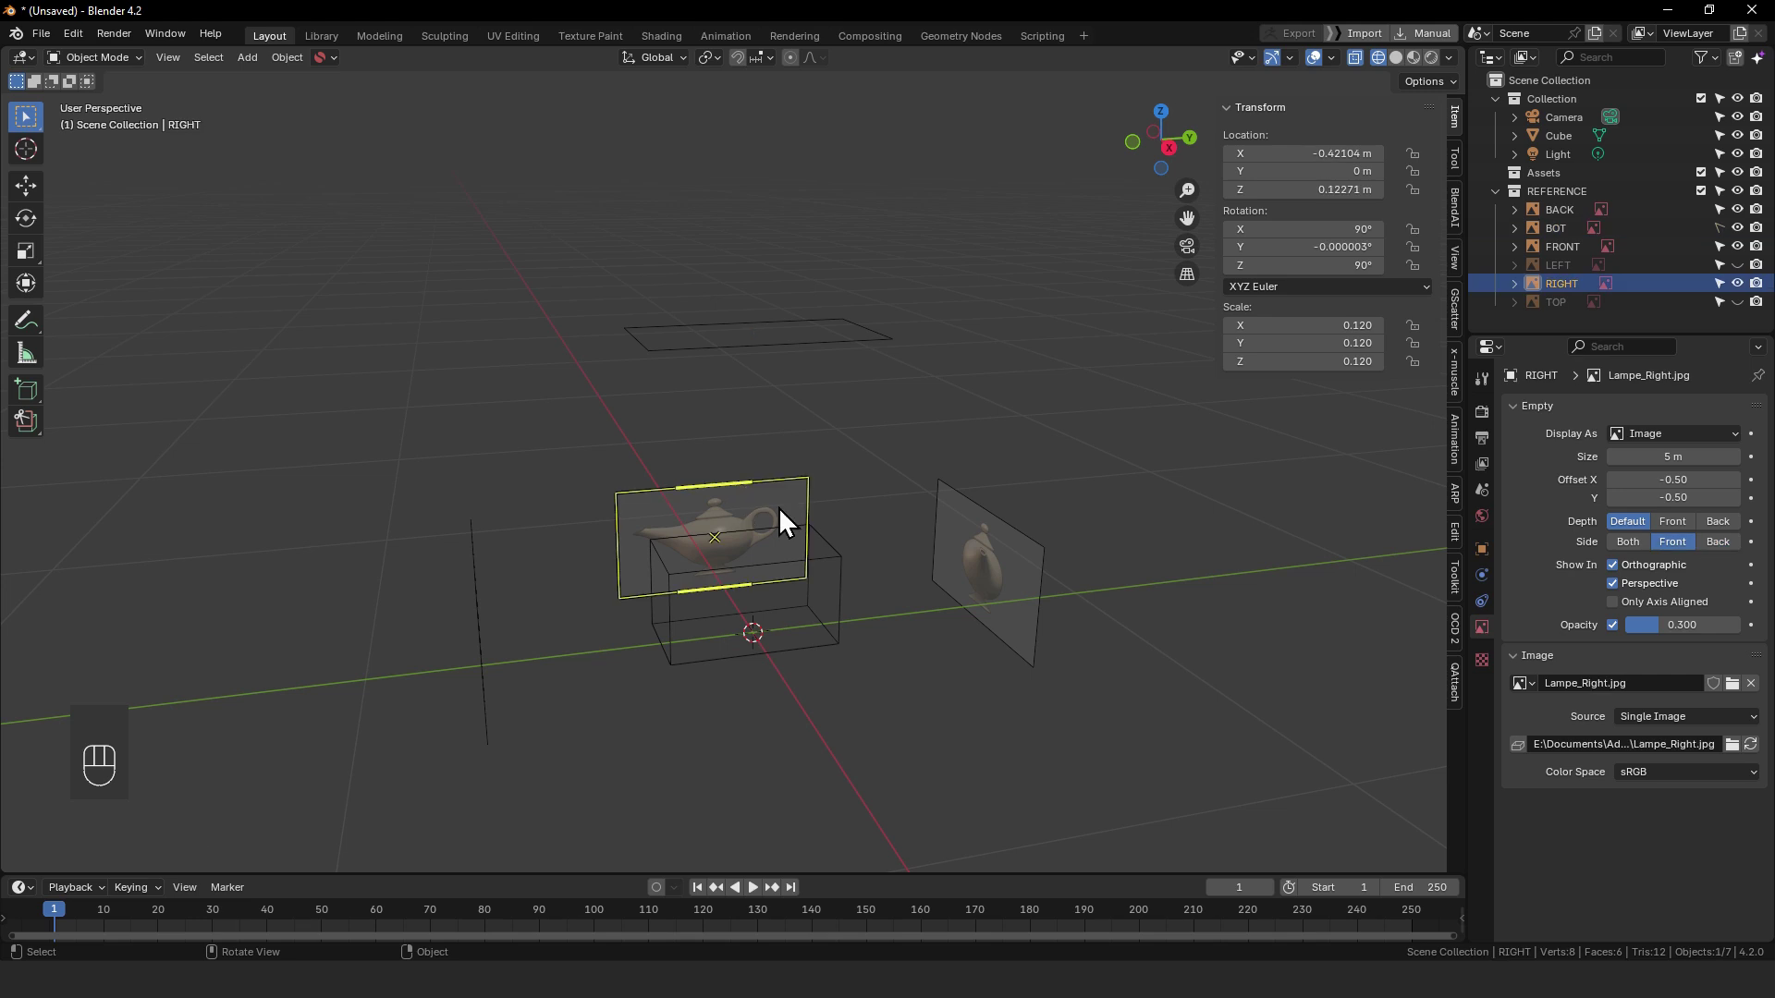
click(1719, 283)
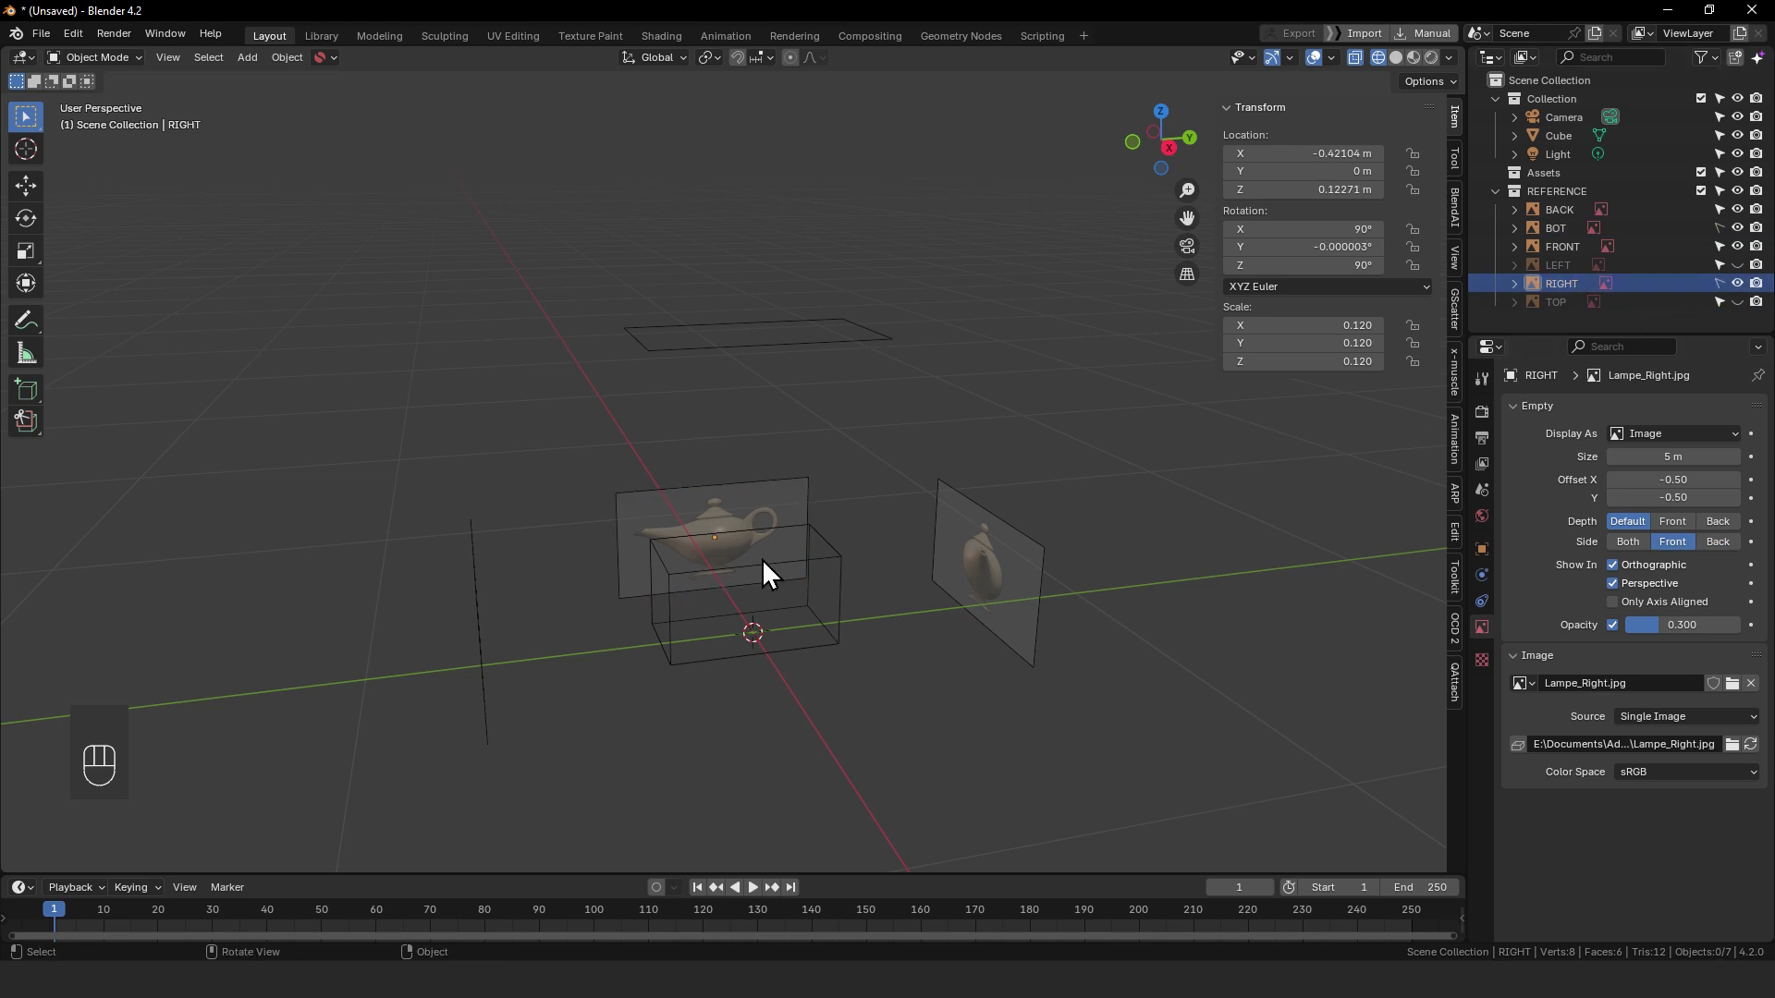
click(954, 601)
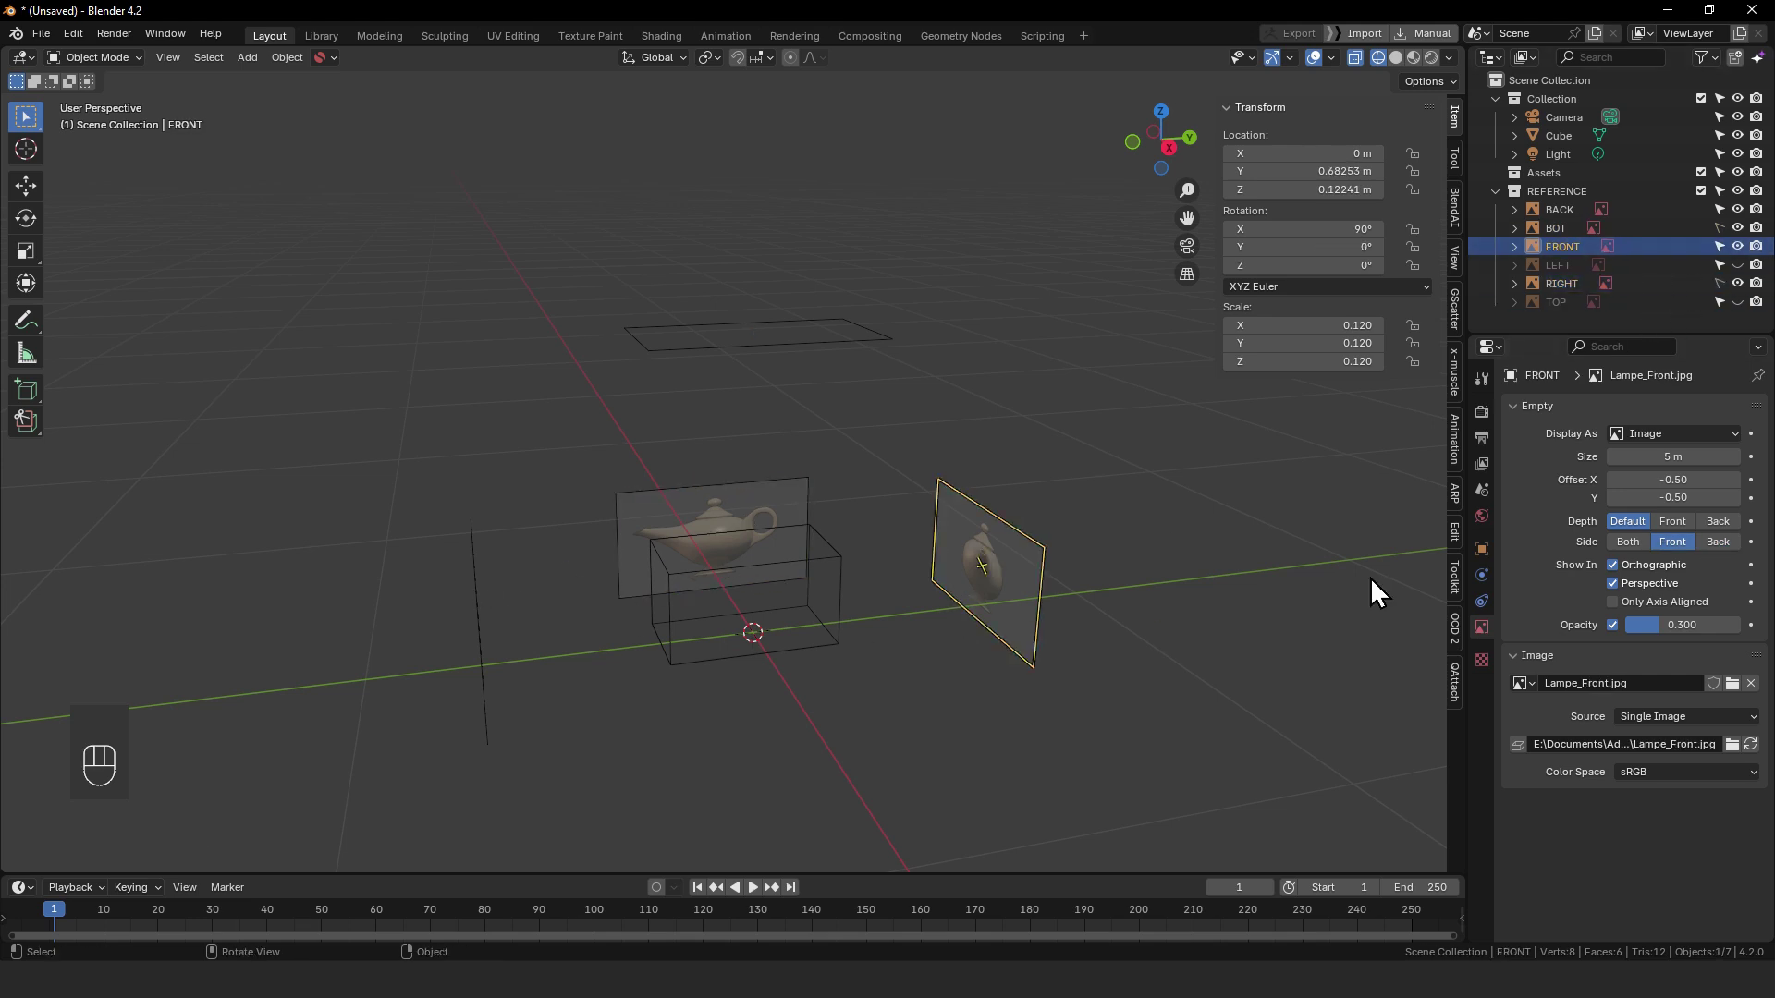
click(1719, 246)
middle_drag(834, 512, 925, 481)
click(547, 510)
click(1719, 209)
middle_drag(1097, 451, 728, 412)
drag(746, 186, 268, 649)
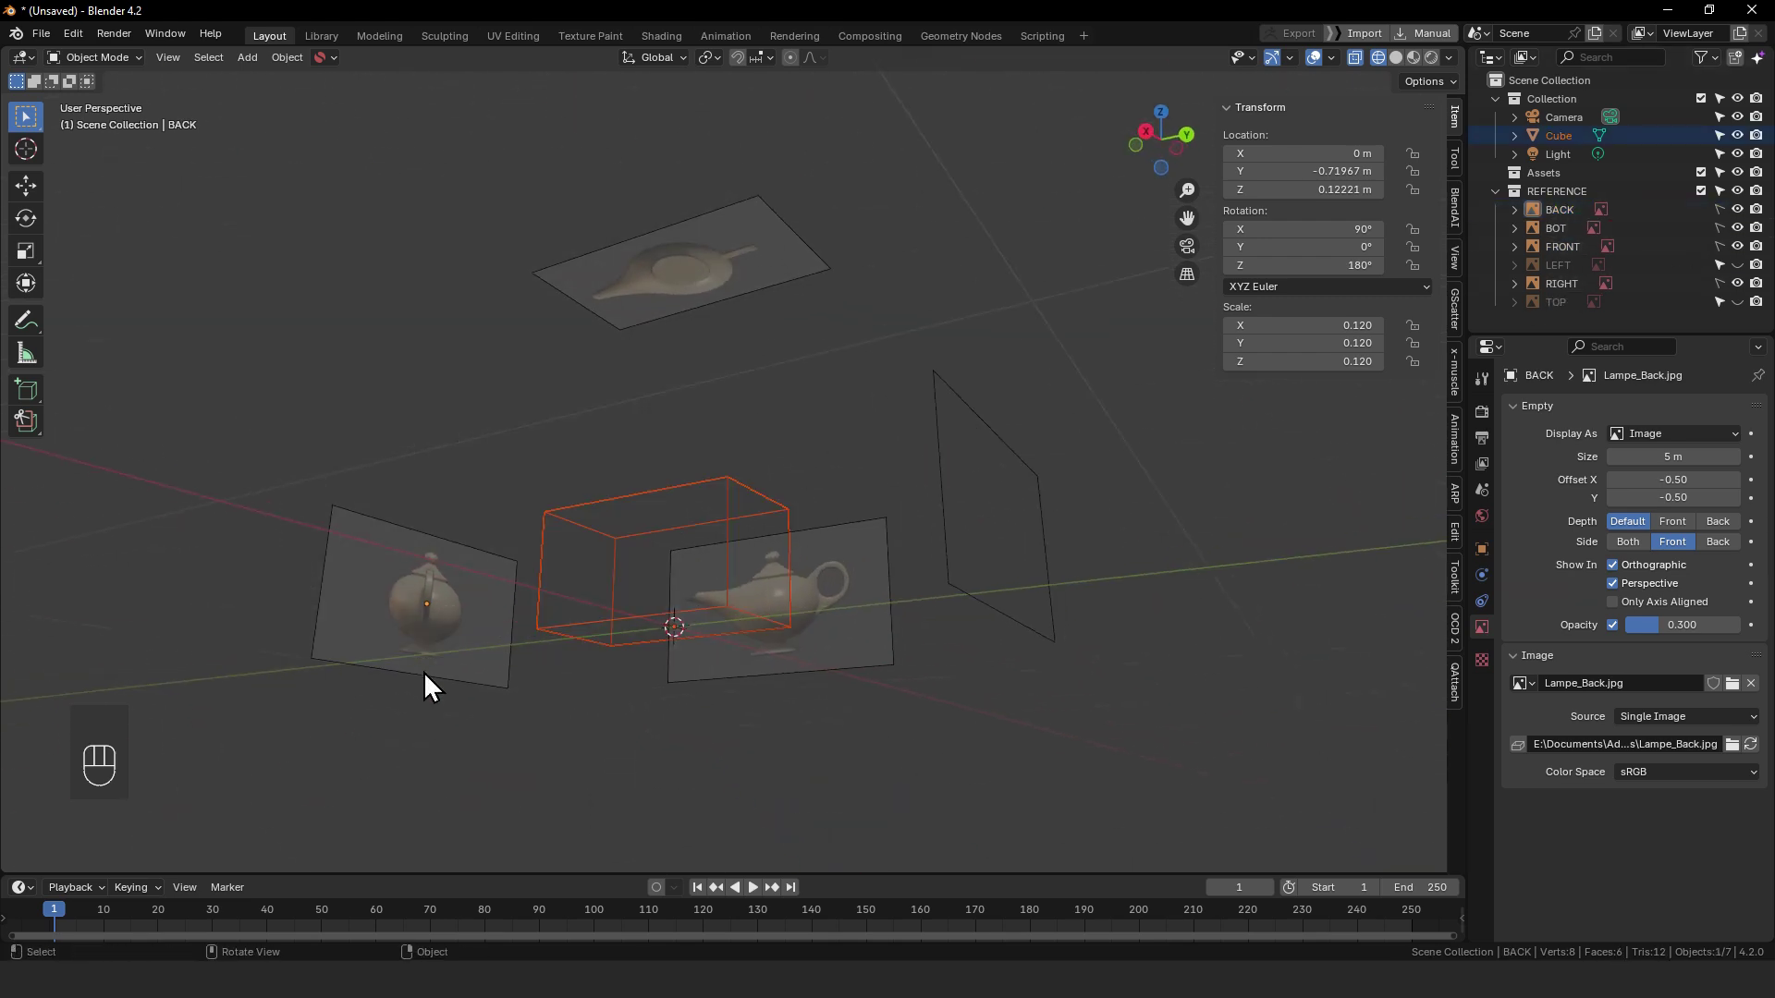
- Unhide the LEFT image, select it and switch to the left orthographic view
middle_drag(424, 673, 618, 767)
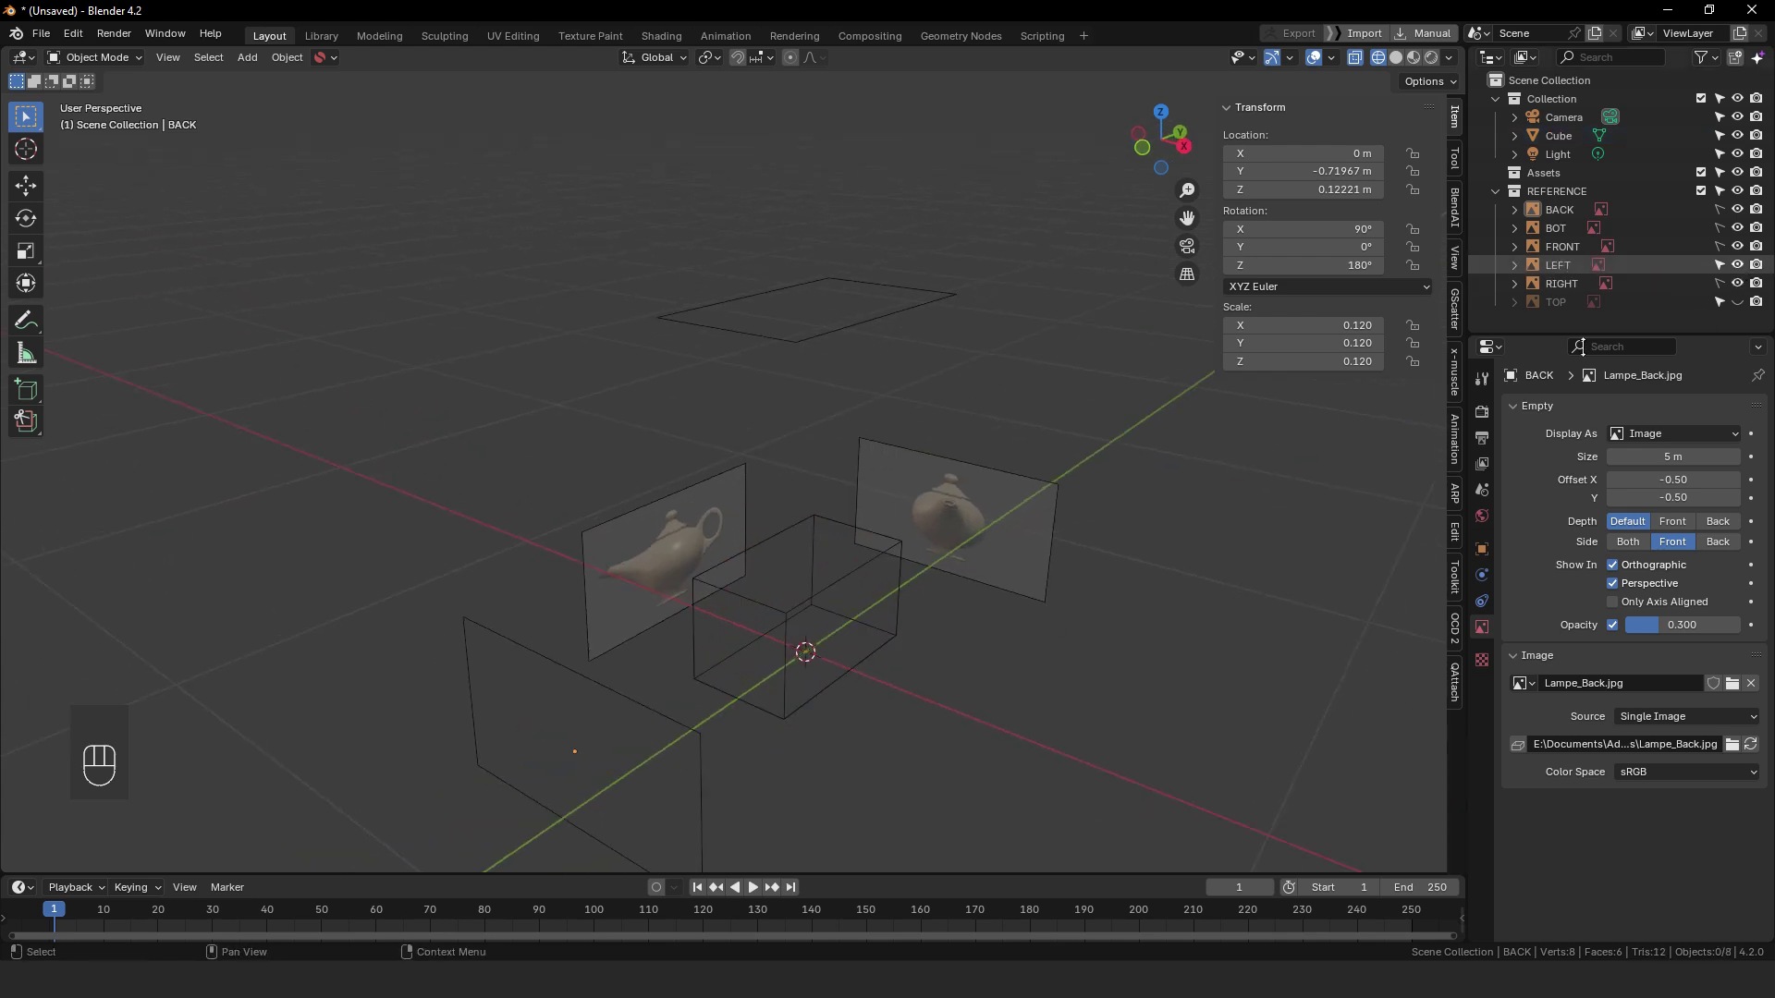
scroll(917, 520, down, 7)
middle_drag(886, 512, 1009, 477)
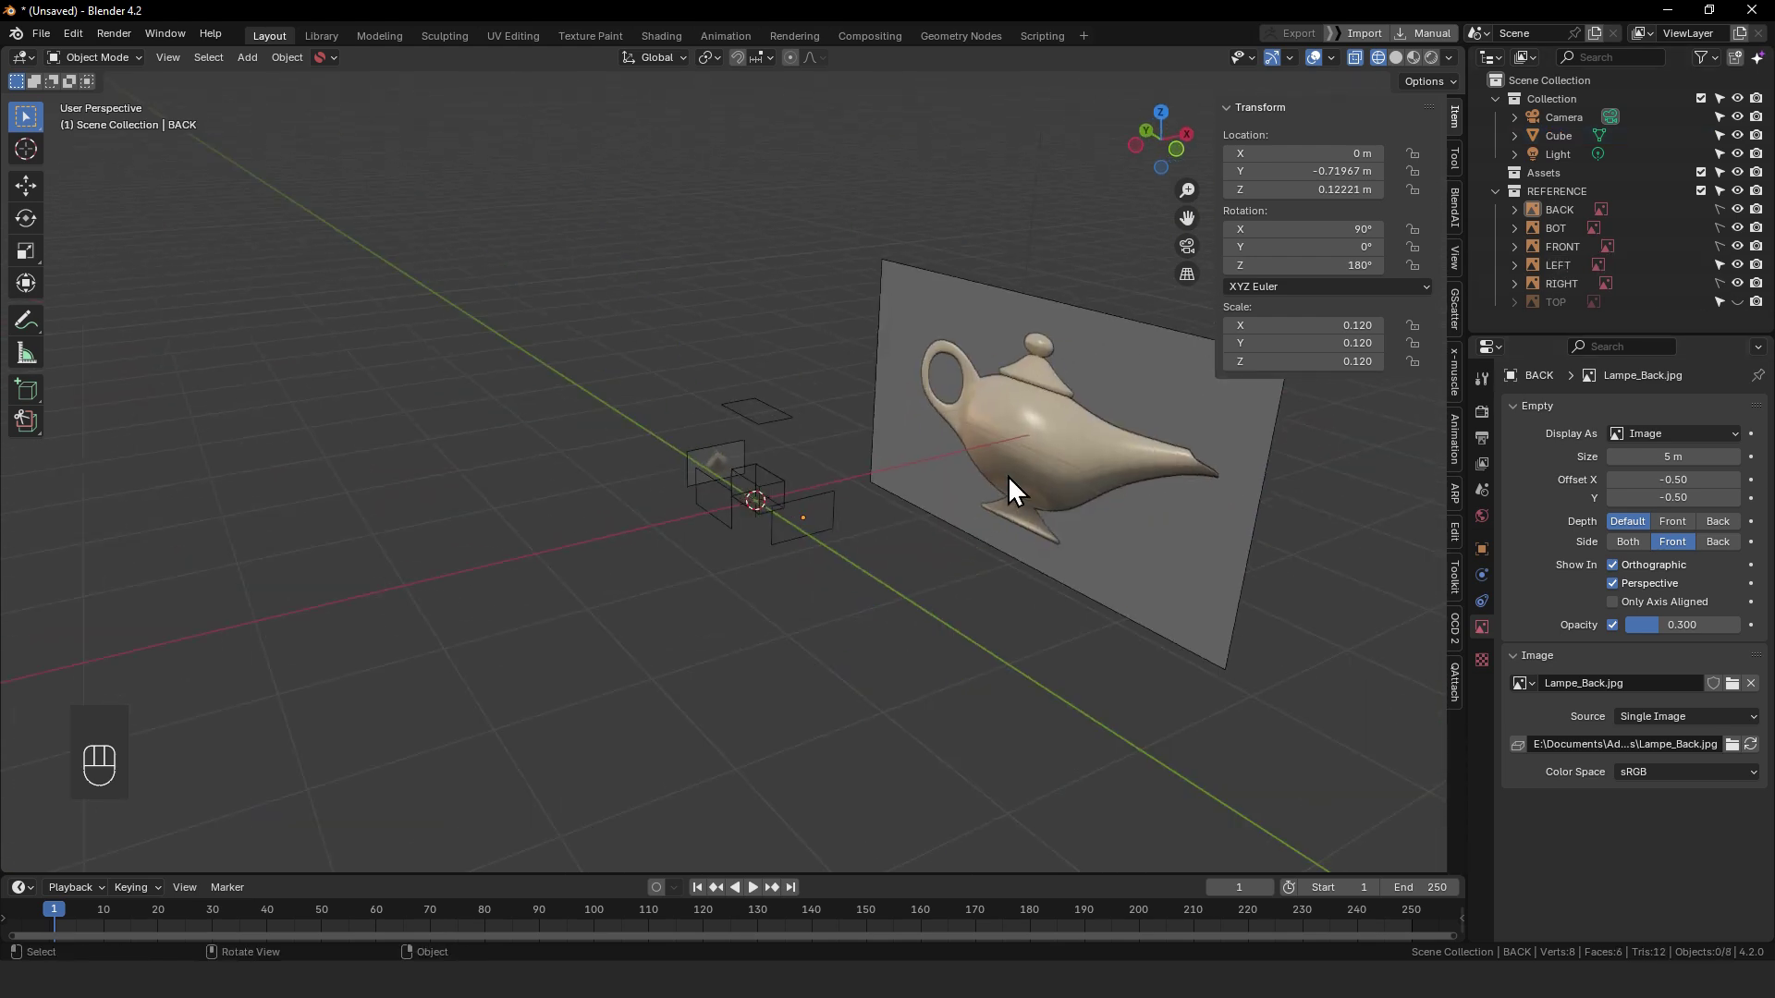
click(1009, 490)
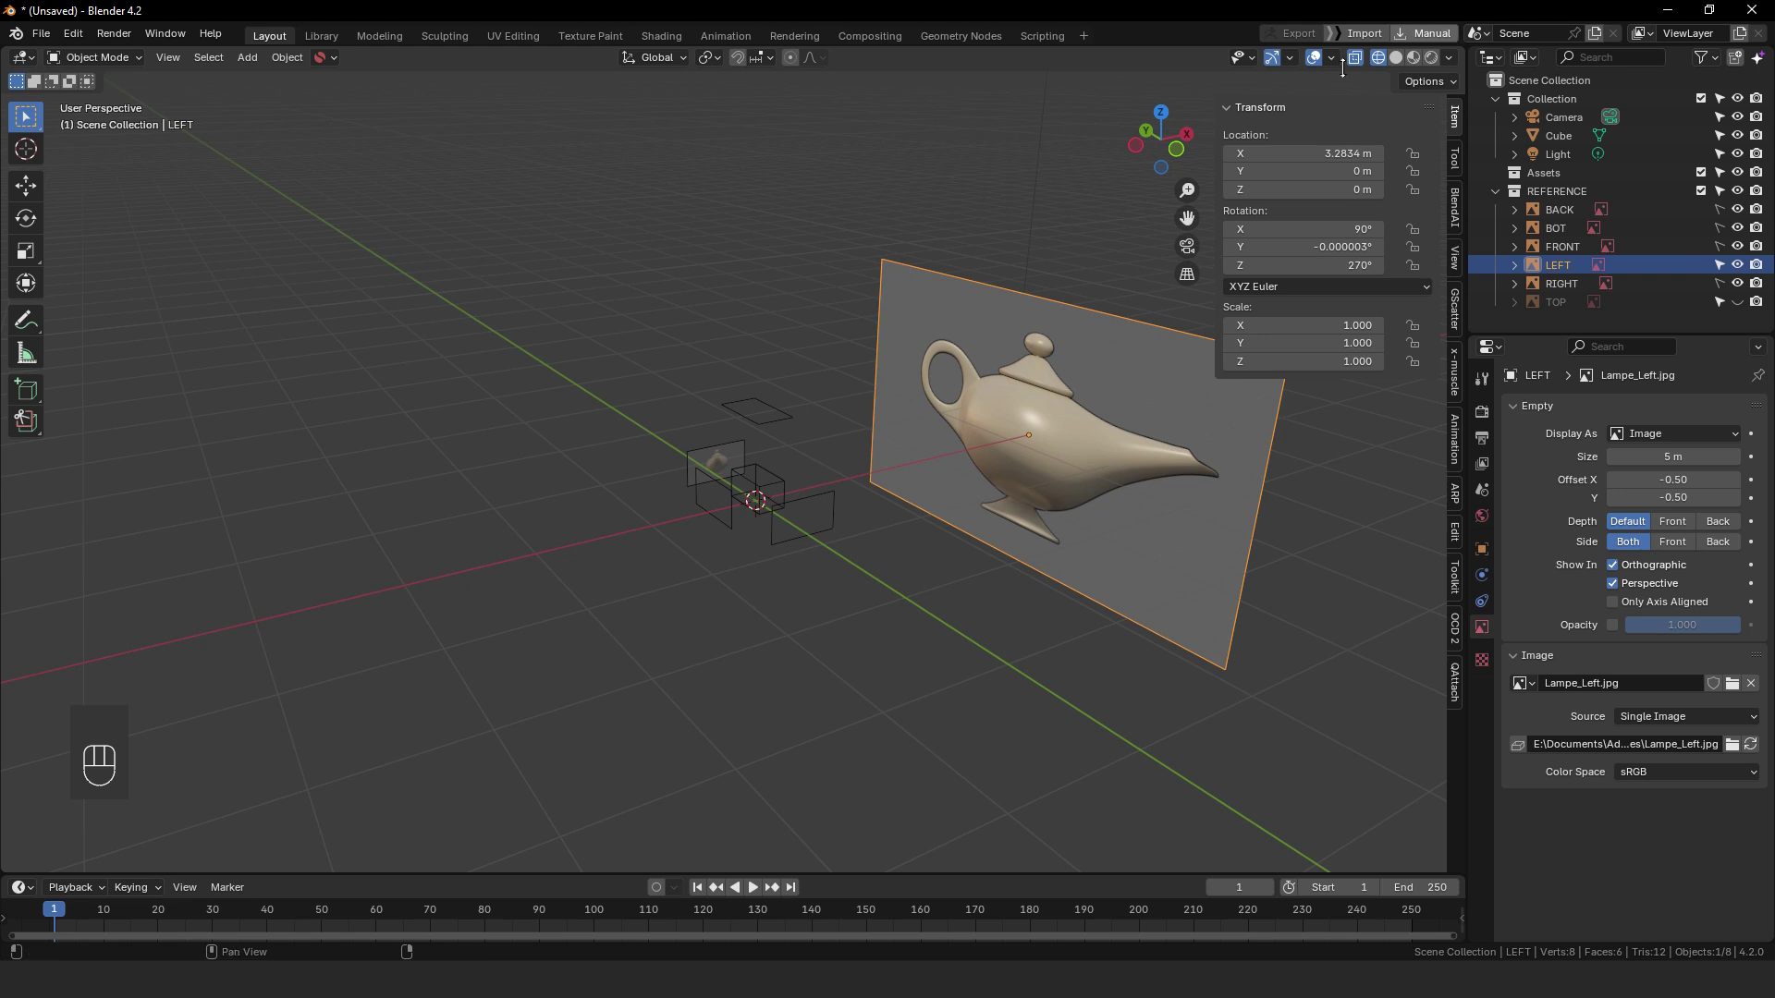
alt+middle_click(839, 523)
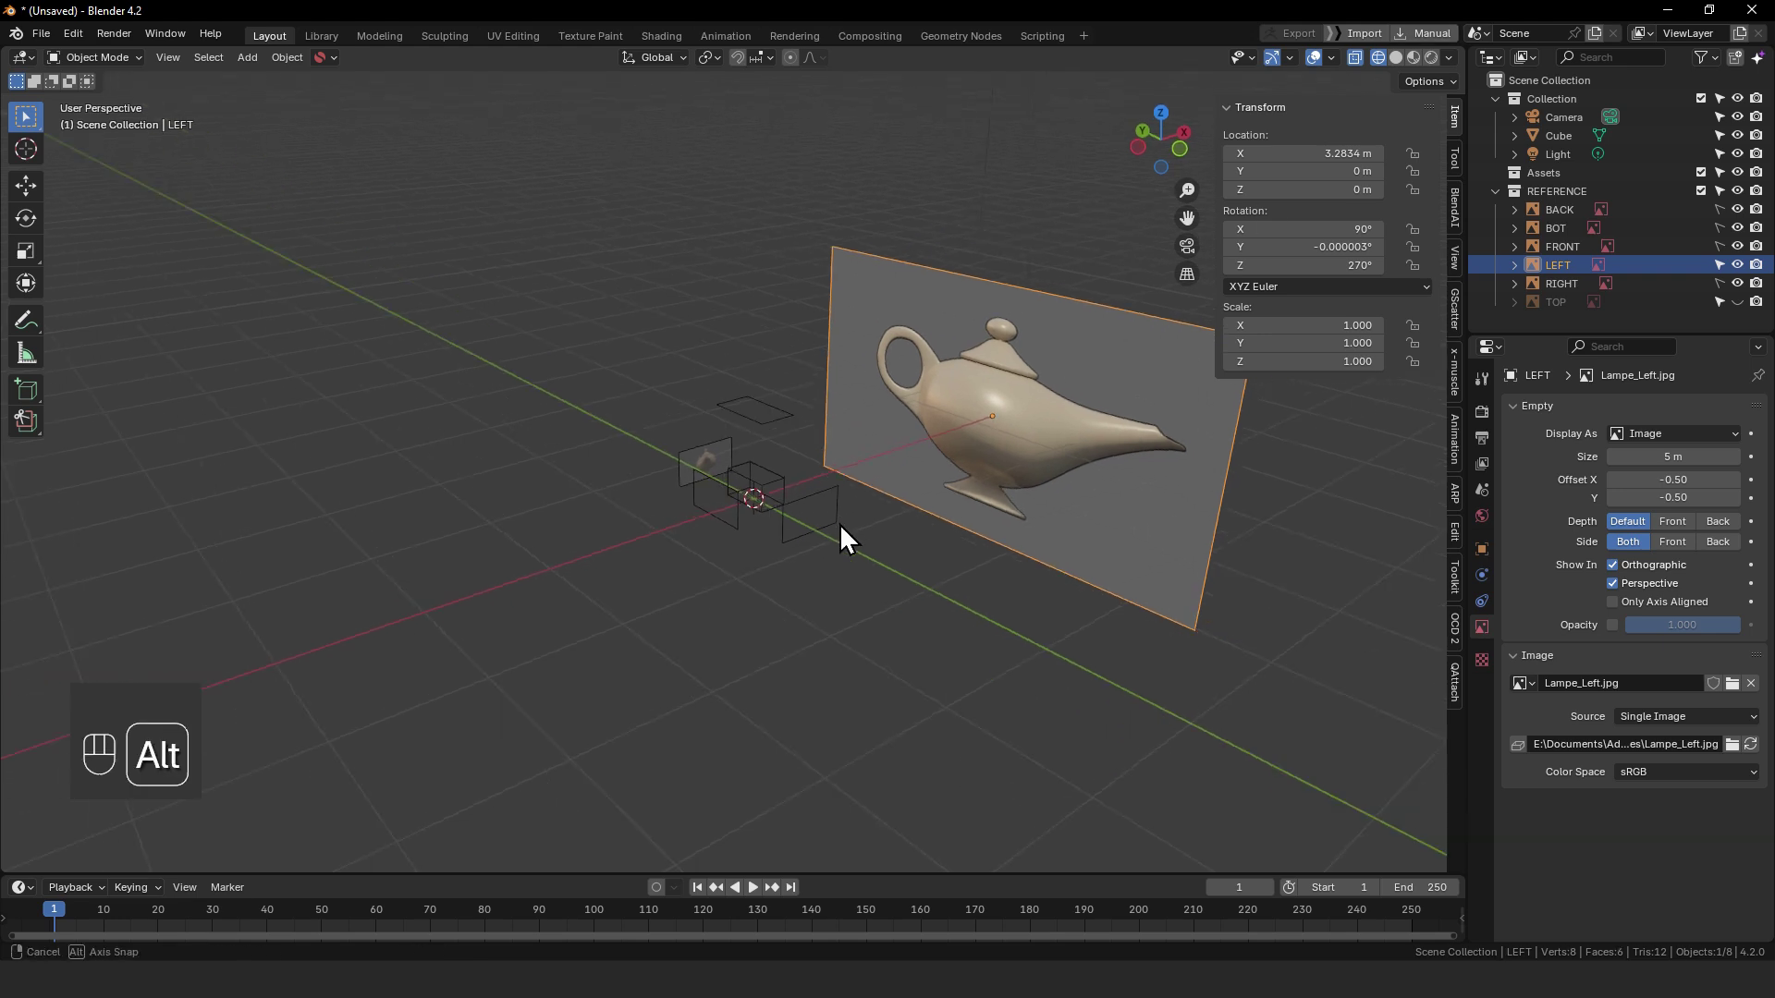
click(1142, 148)
scroll(934, 555, up, 2)
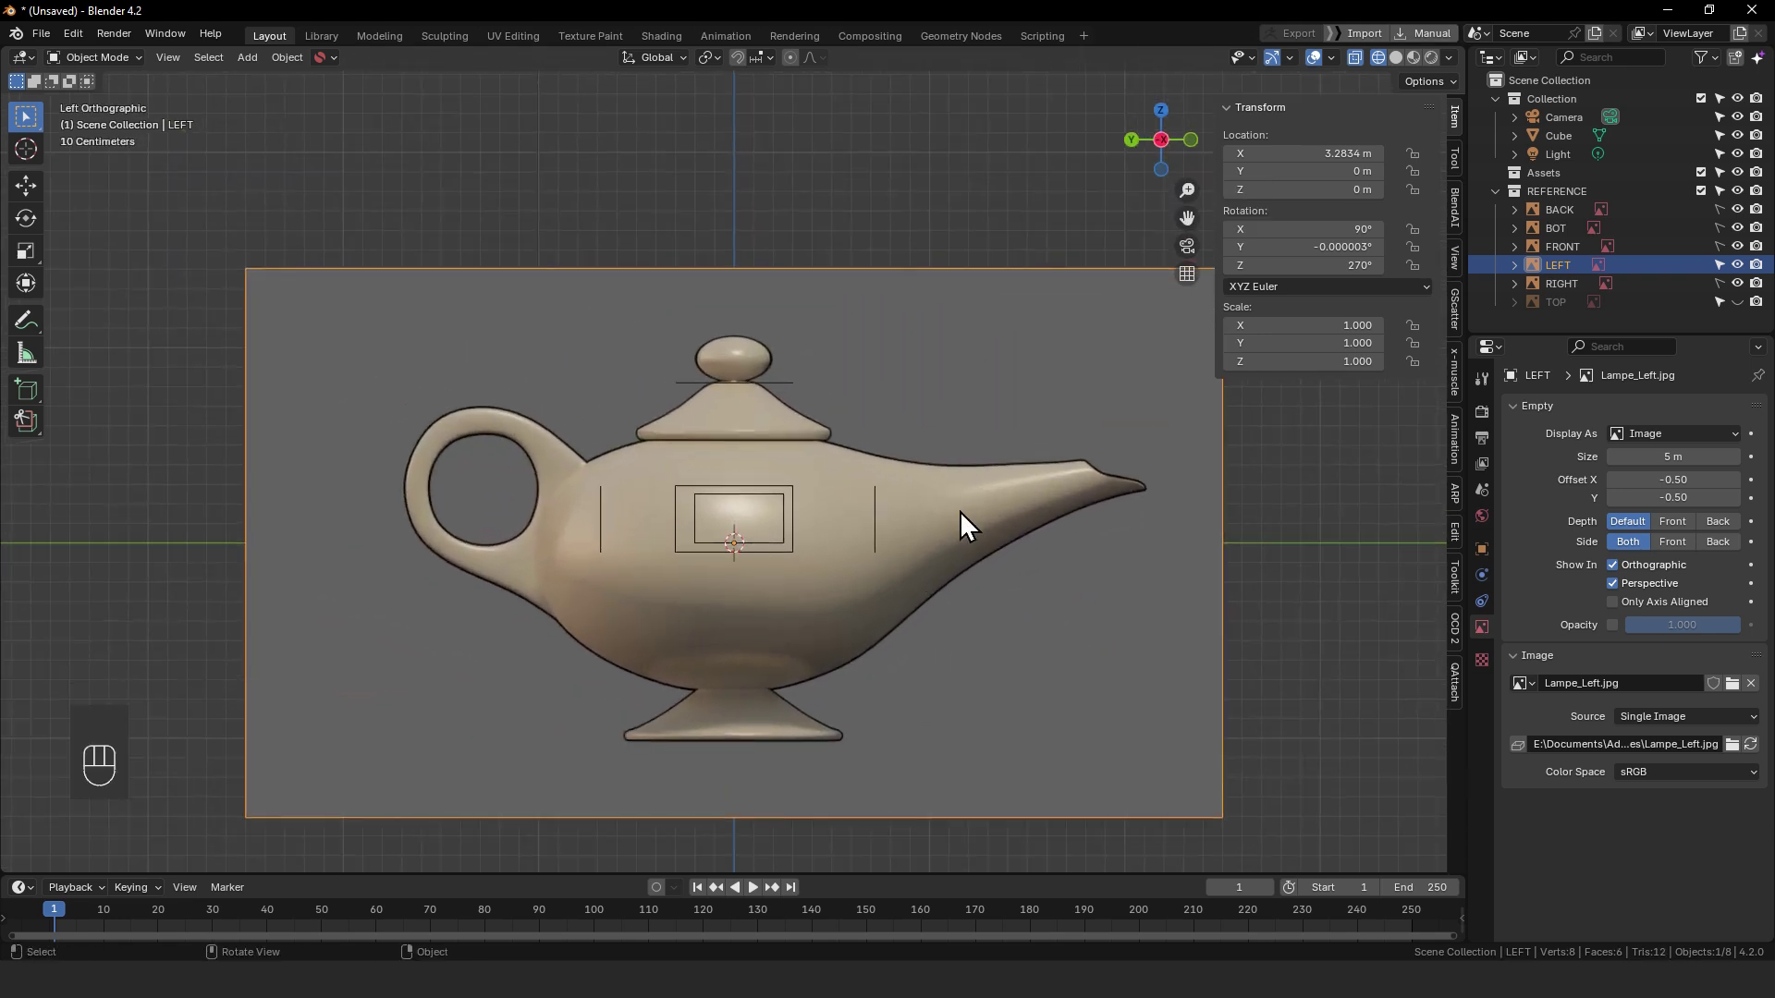
- Scale the LEFT image down to about 0.291 and raise it along Z to about 0.289 m
key(s)
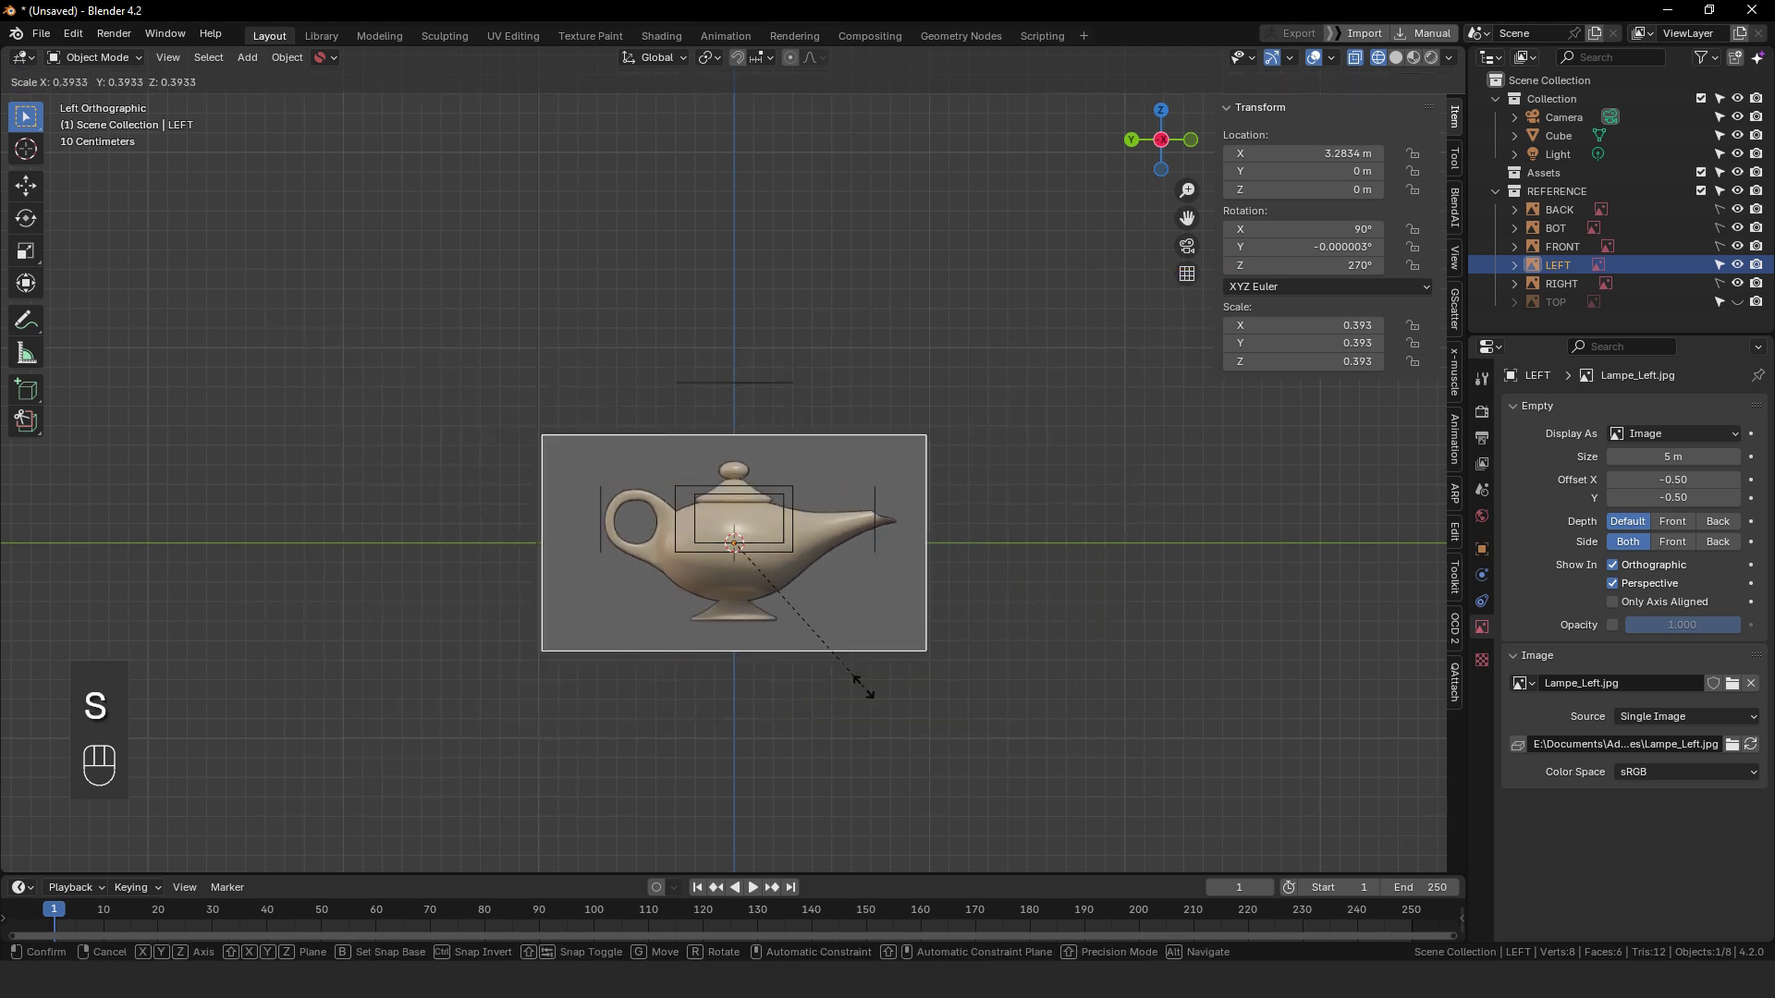
click(811, 693)
key(g)
key(z)
click(824, 634)
- Fine-tune the LEFT image's height to about 0.296 m on Z so the lamp's foot rests on the ground line
scroll(893, 498, up, 2)
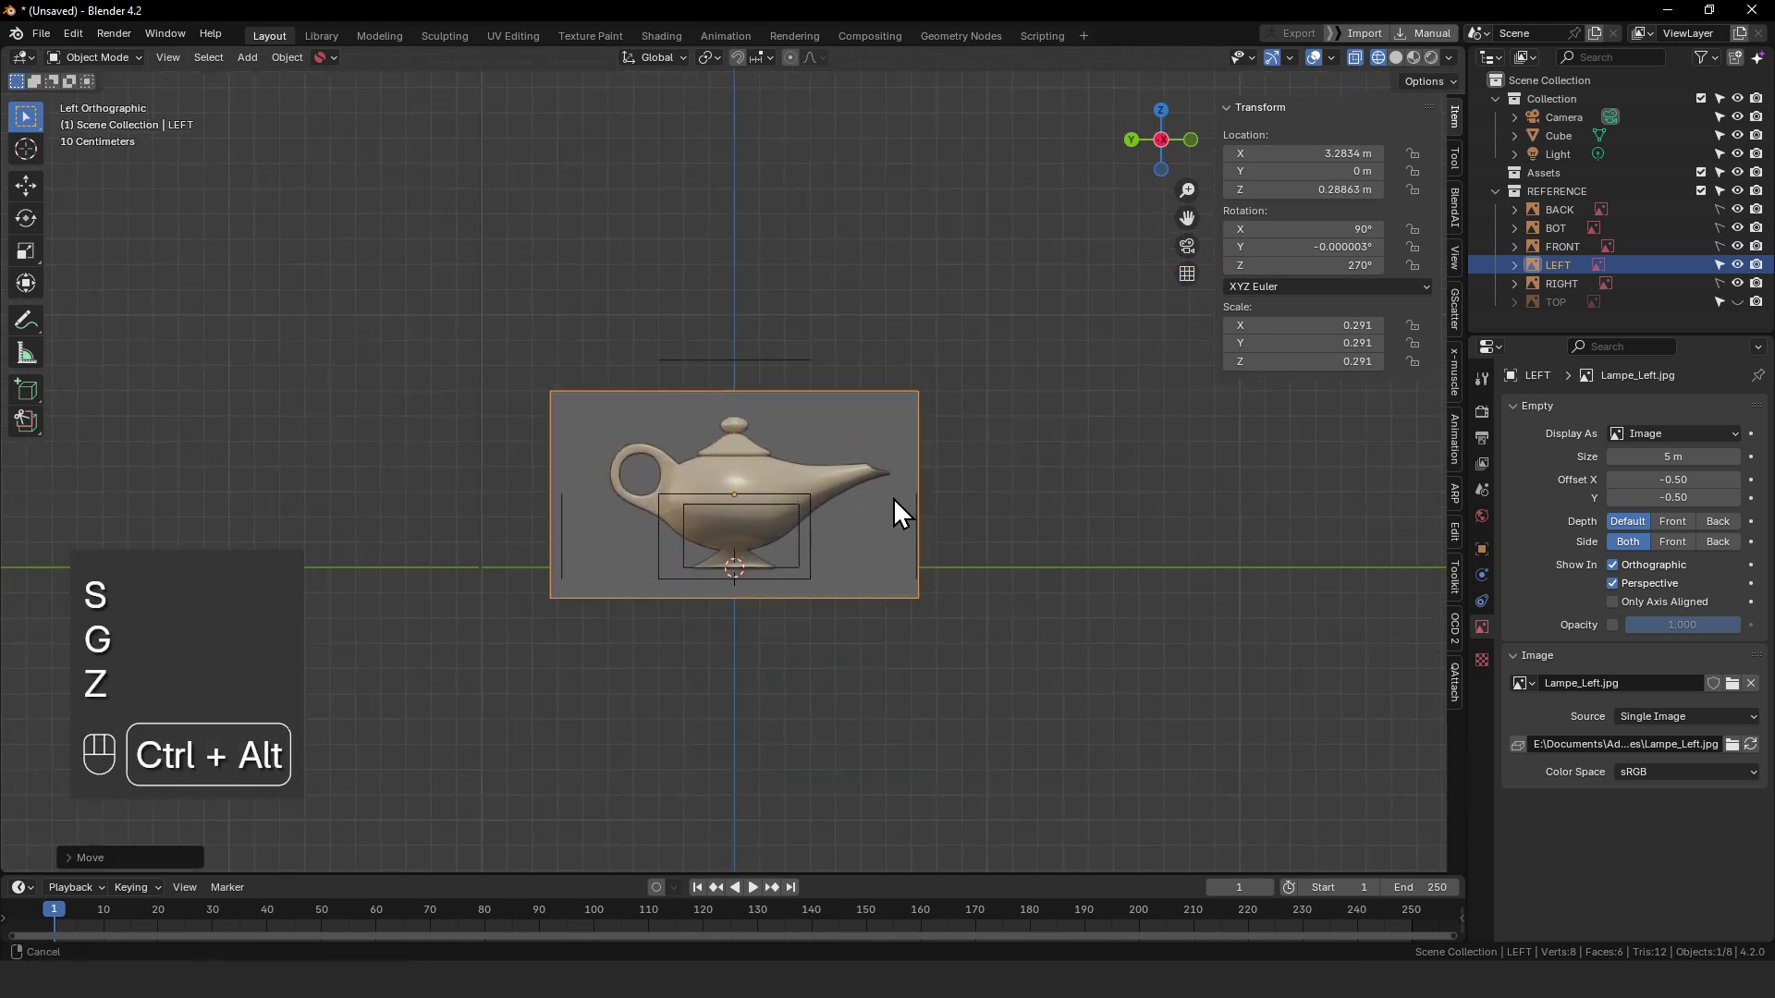
scroll(896, 555, up, 2)
key(g)
key(z)
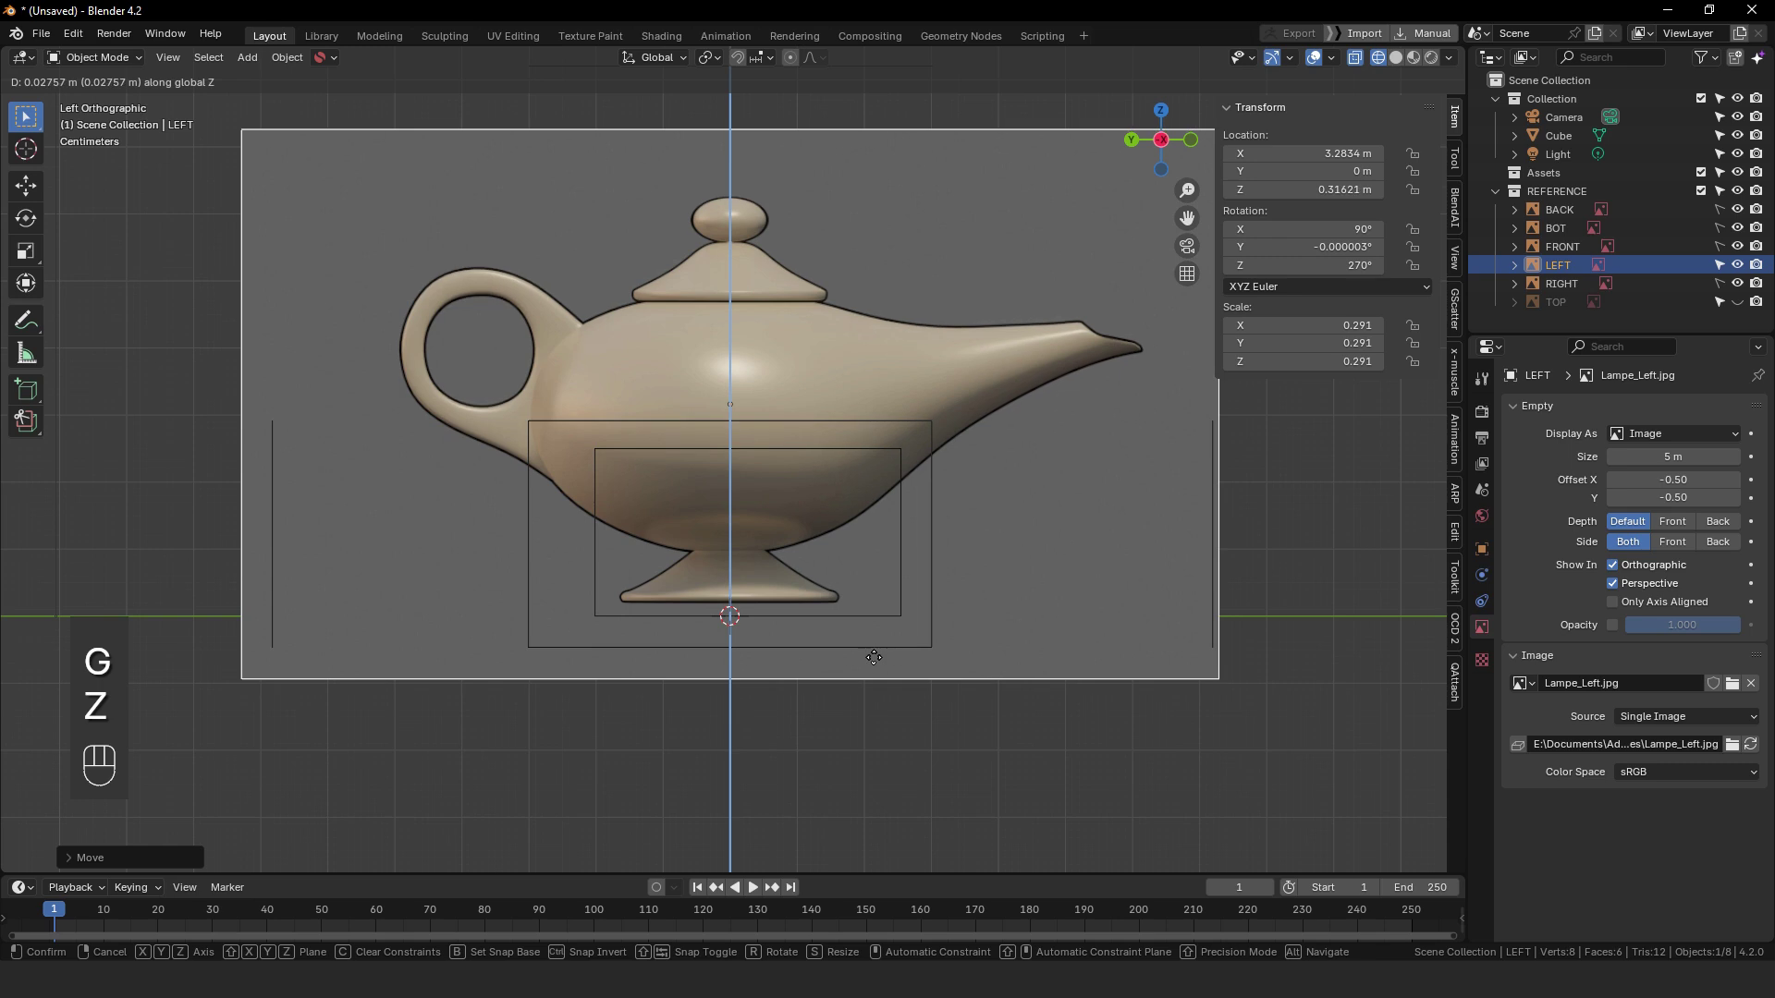
click(988, 705)
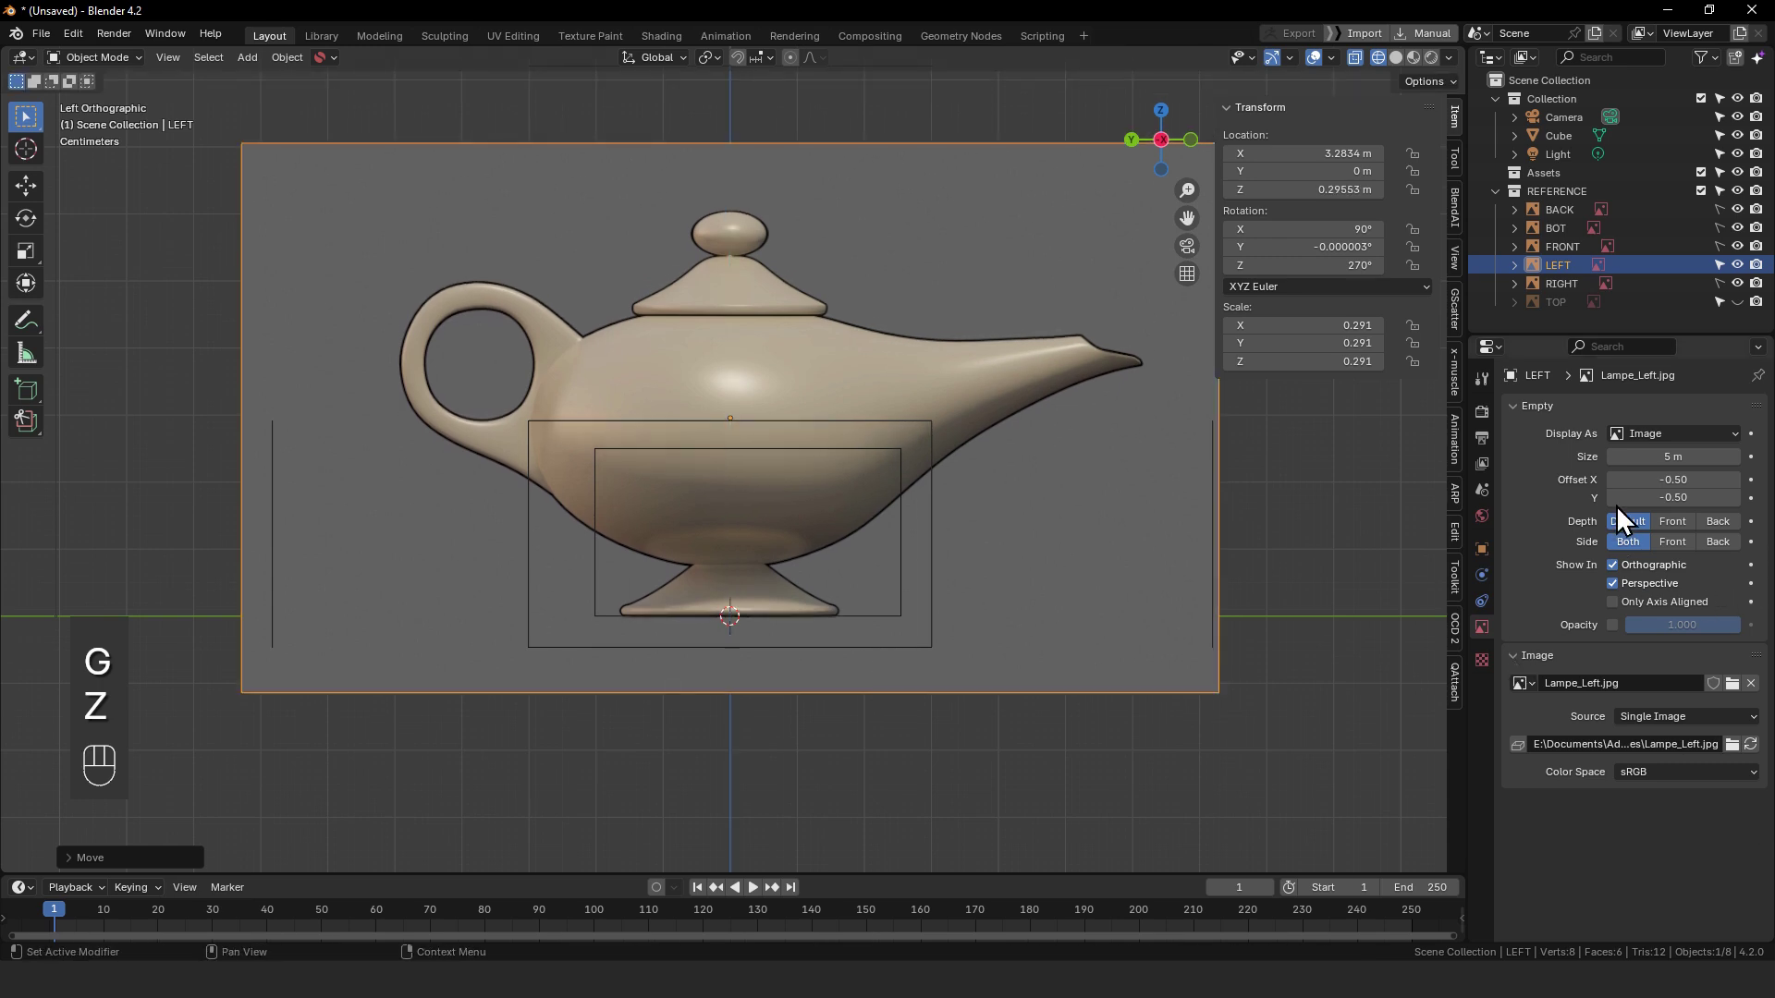
- Enable opacity for the LEFT image and set it to 0.3
click(1612, 625)
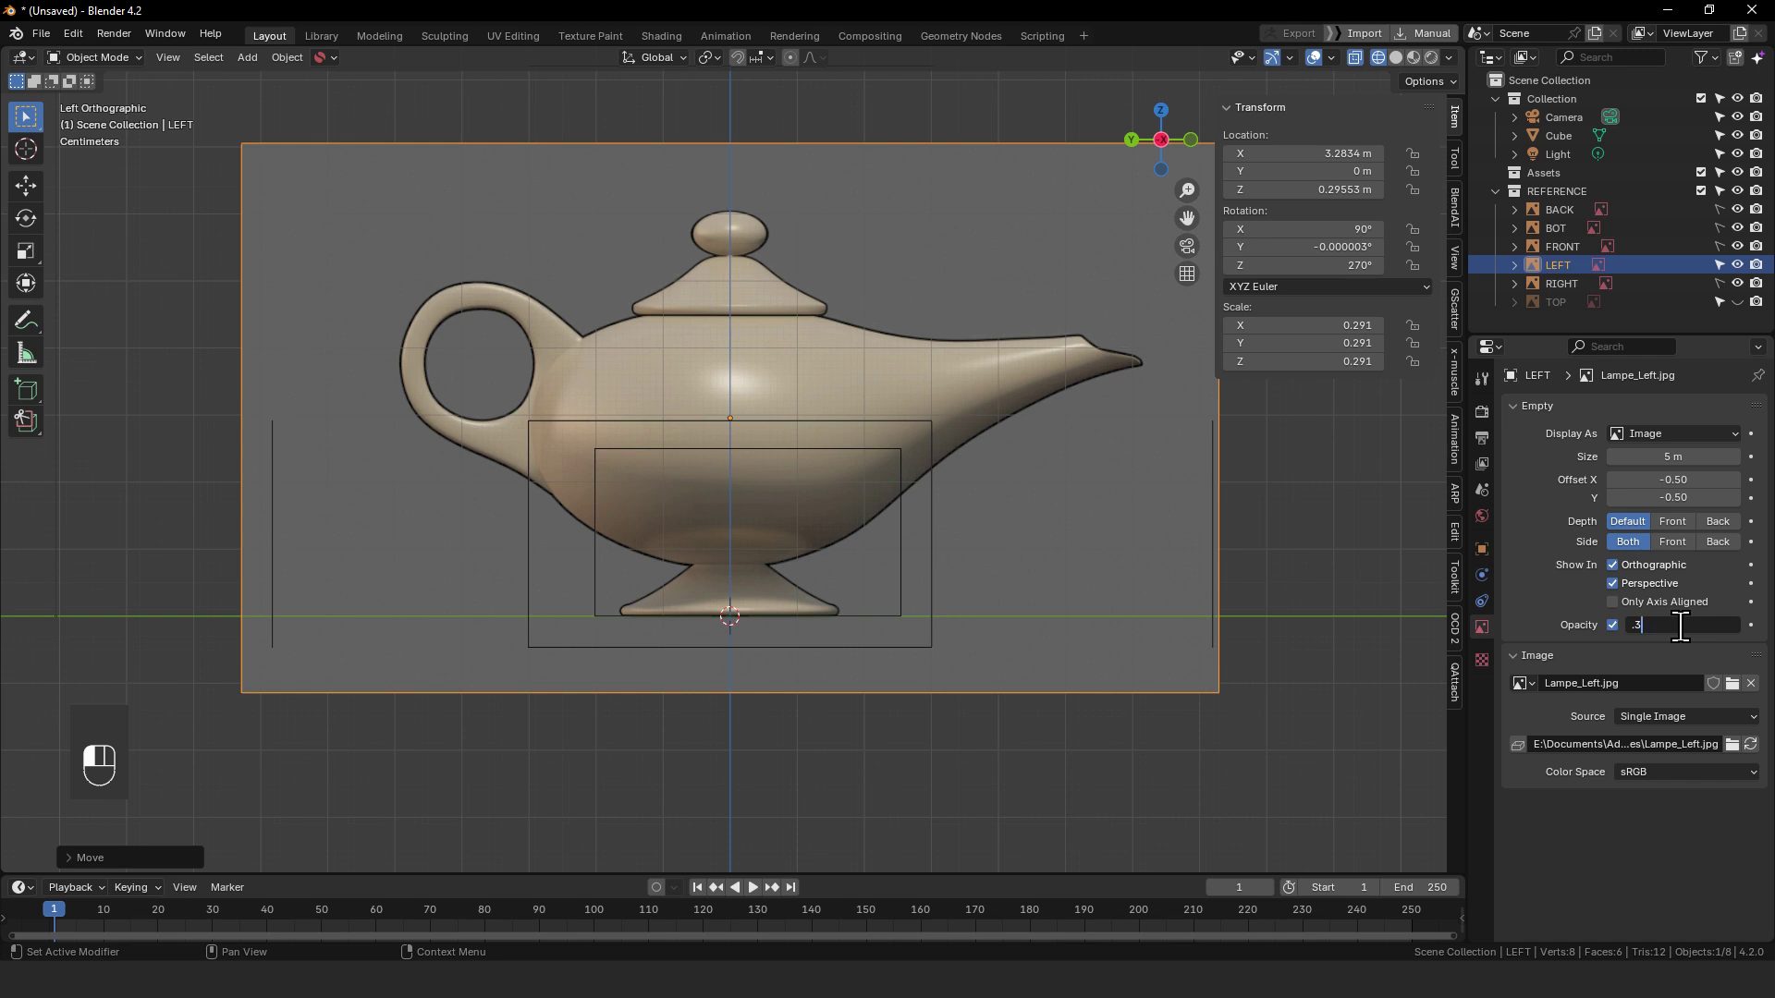
click(1681, 625)
text(.3)
key(Return)
scroll(939, 684, up, 4)
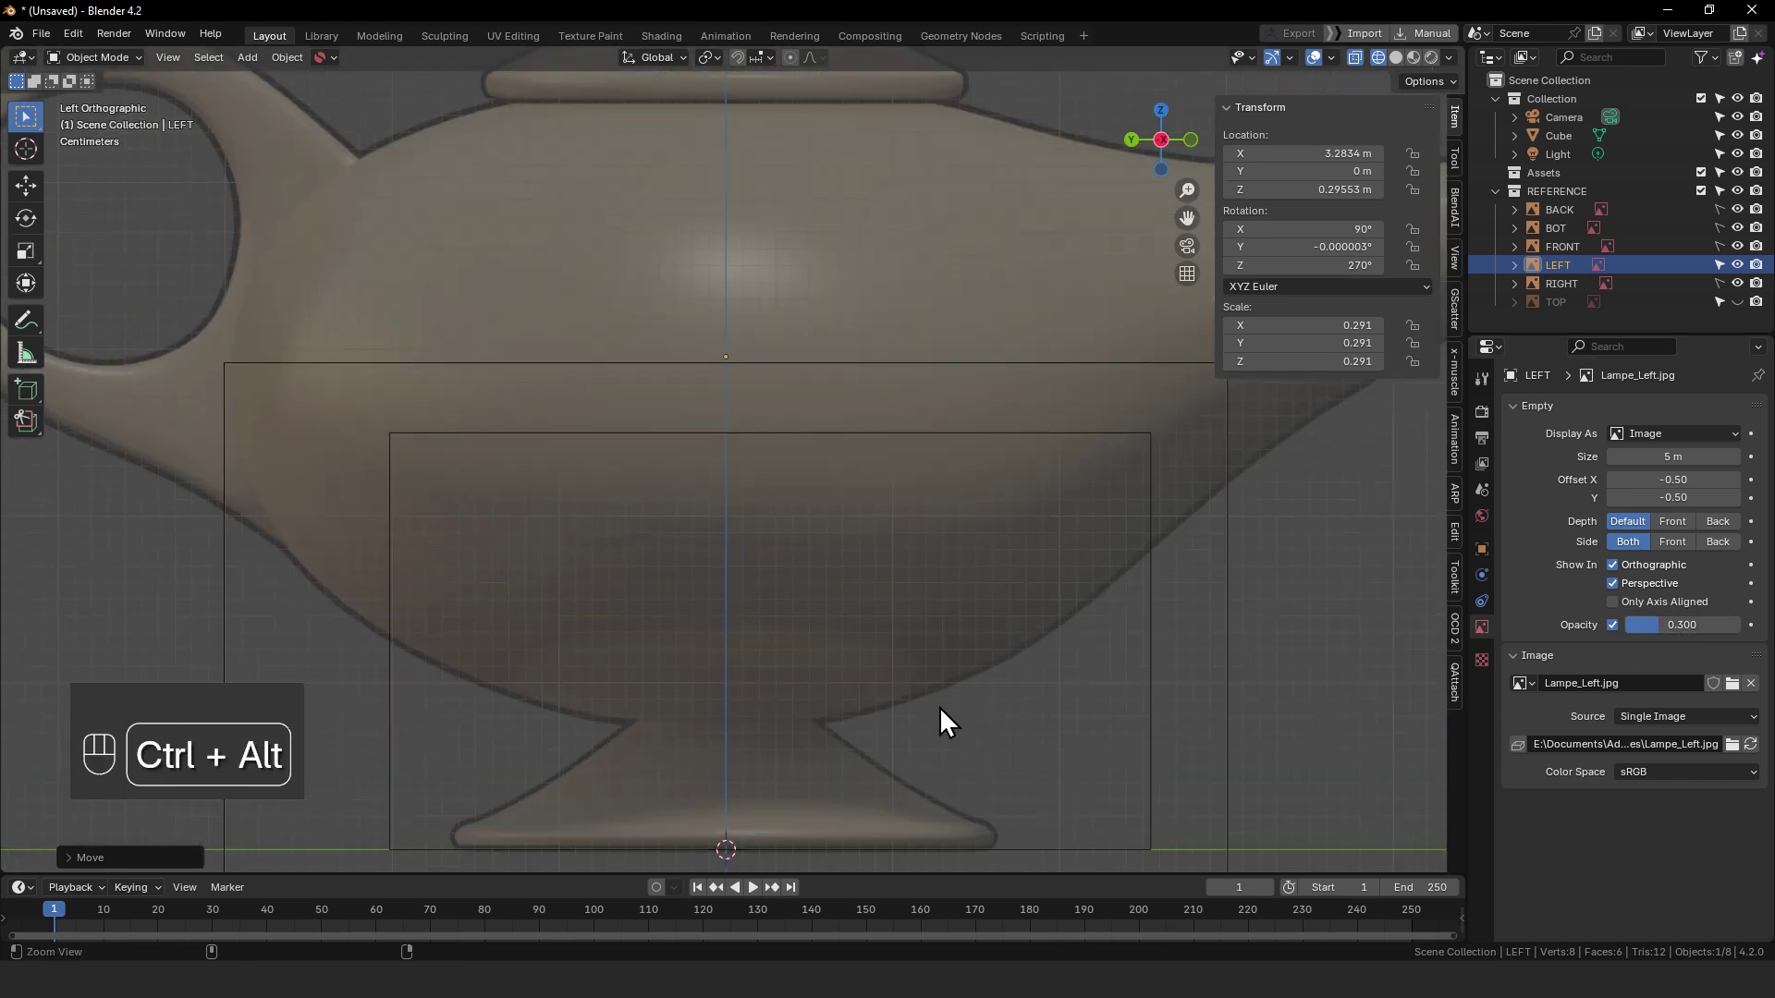
scroll(1035, 617, down, 1)
scroll(1070, 460, up, 3)
ctrl+alt+drag(1071, 460, 1064, 507)
key(s)
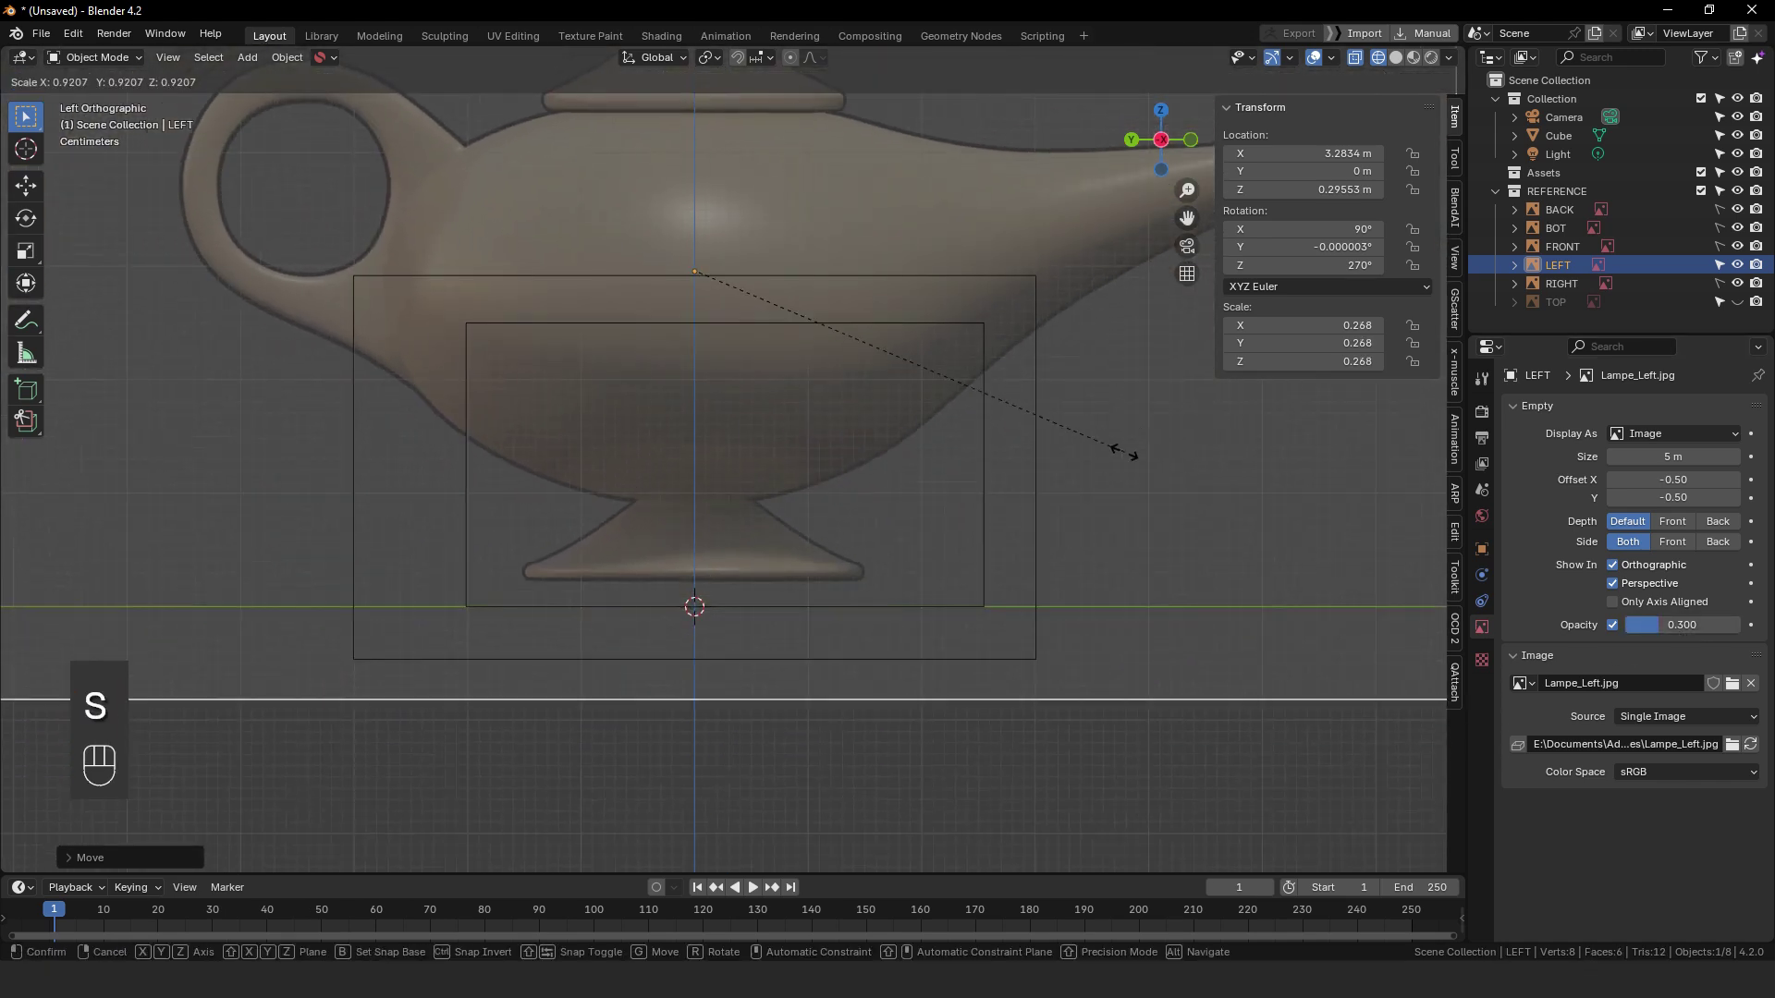
right_click(999, 471)
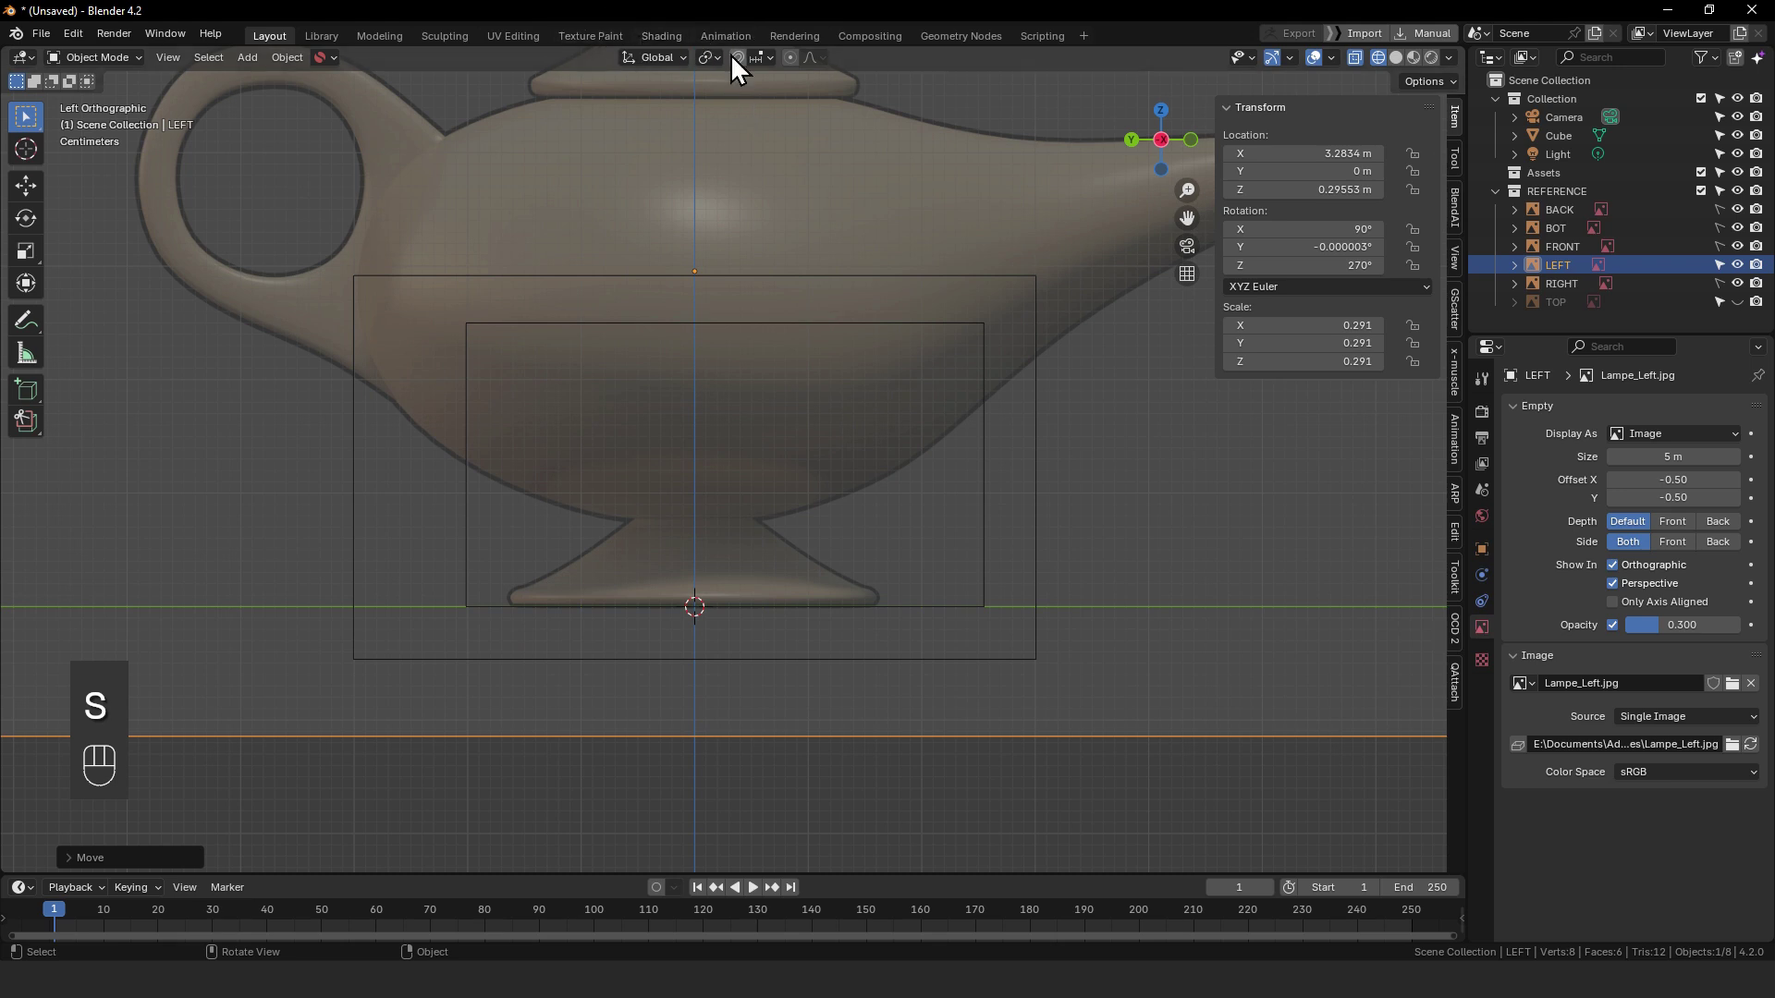
- Set the transform pivot point to 3D Cursor and scale the LEFT image down to about 0.141
click(709, 58)
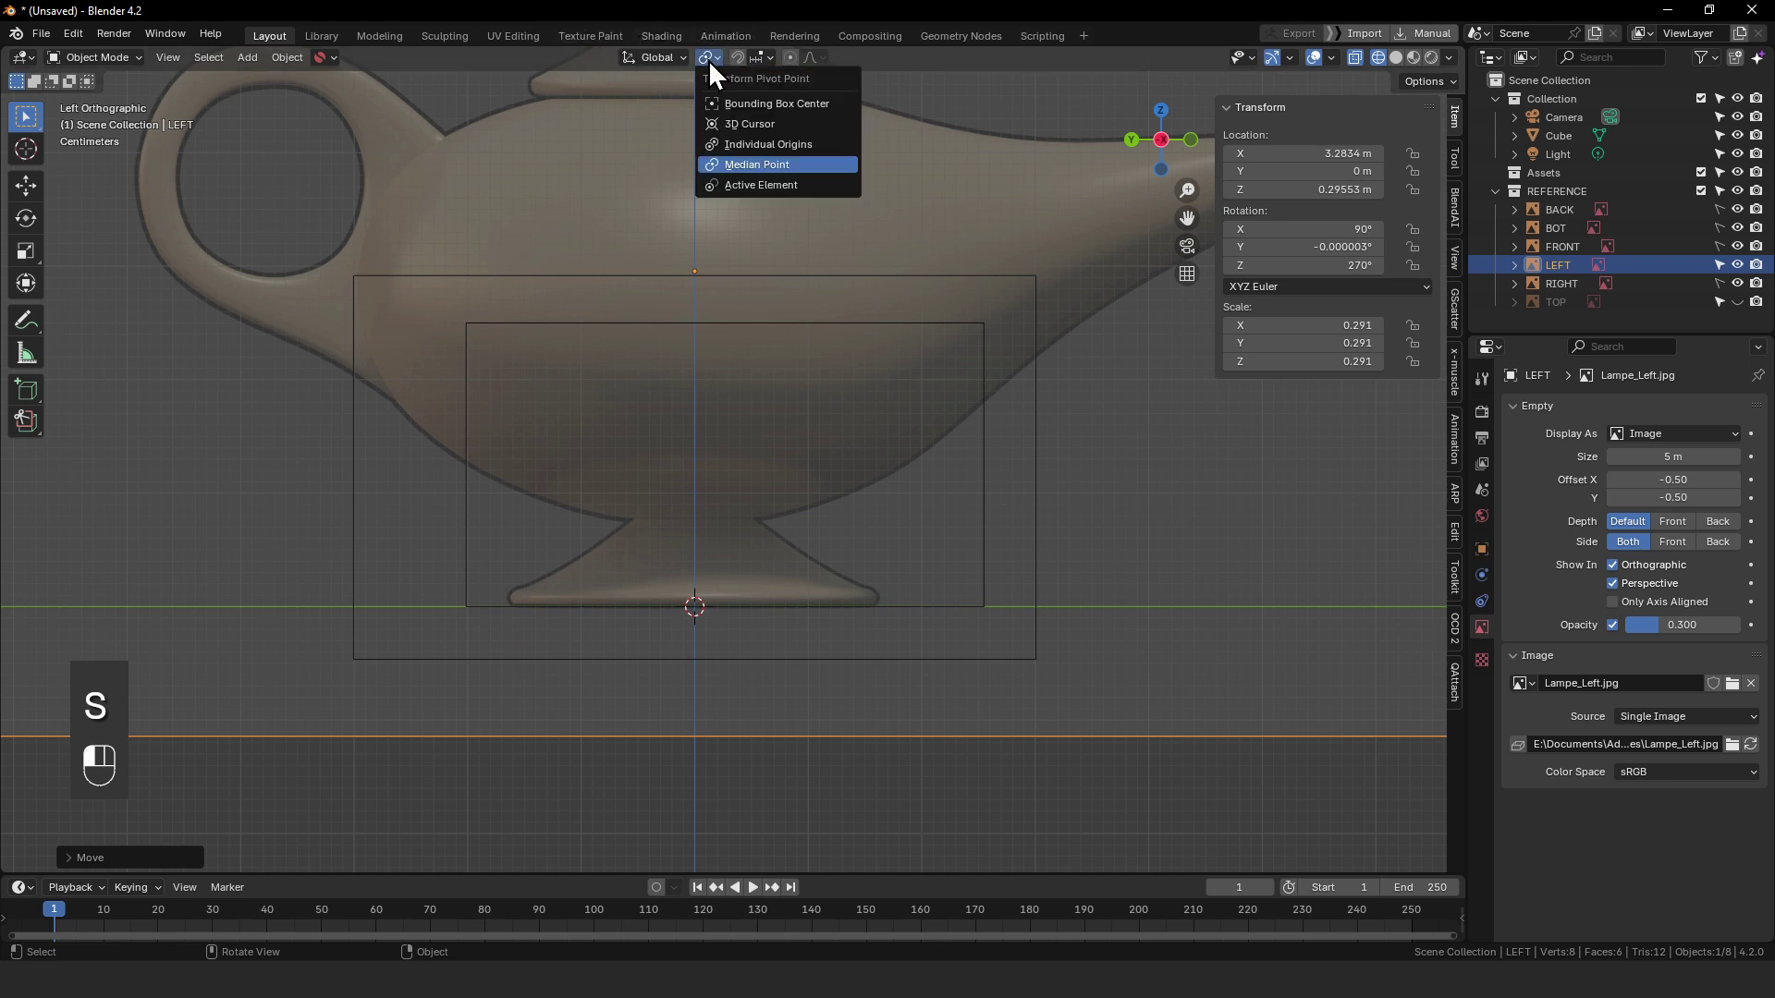
click(732, 122)
key(s)
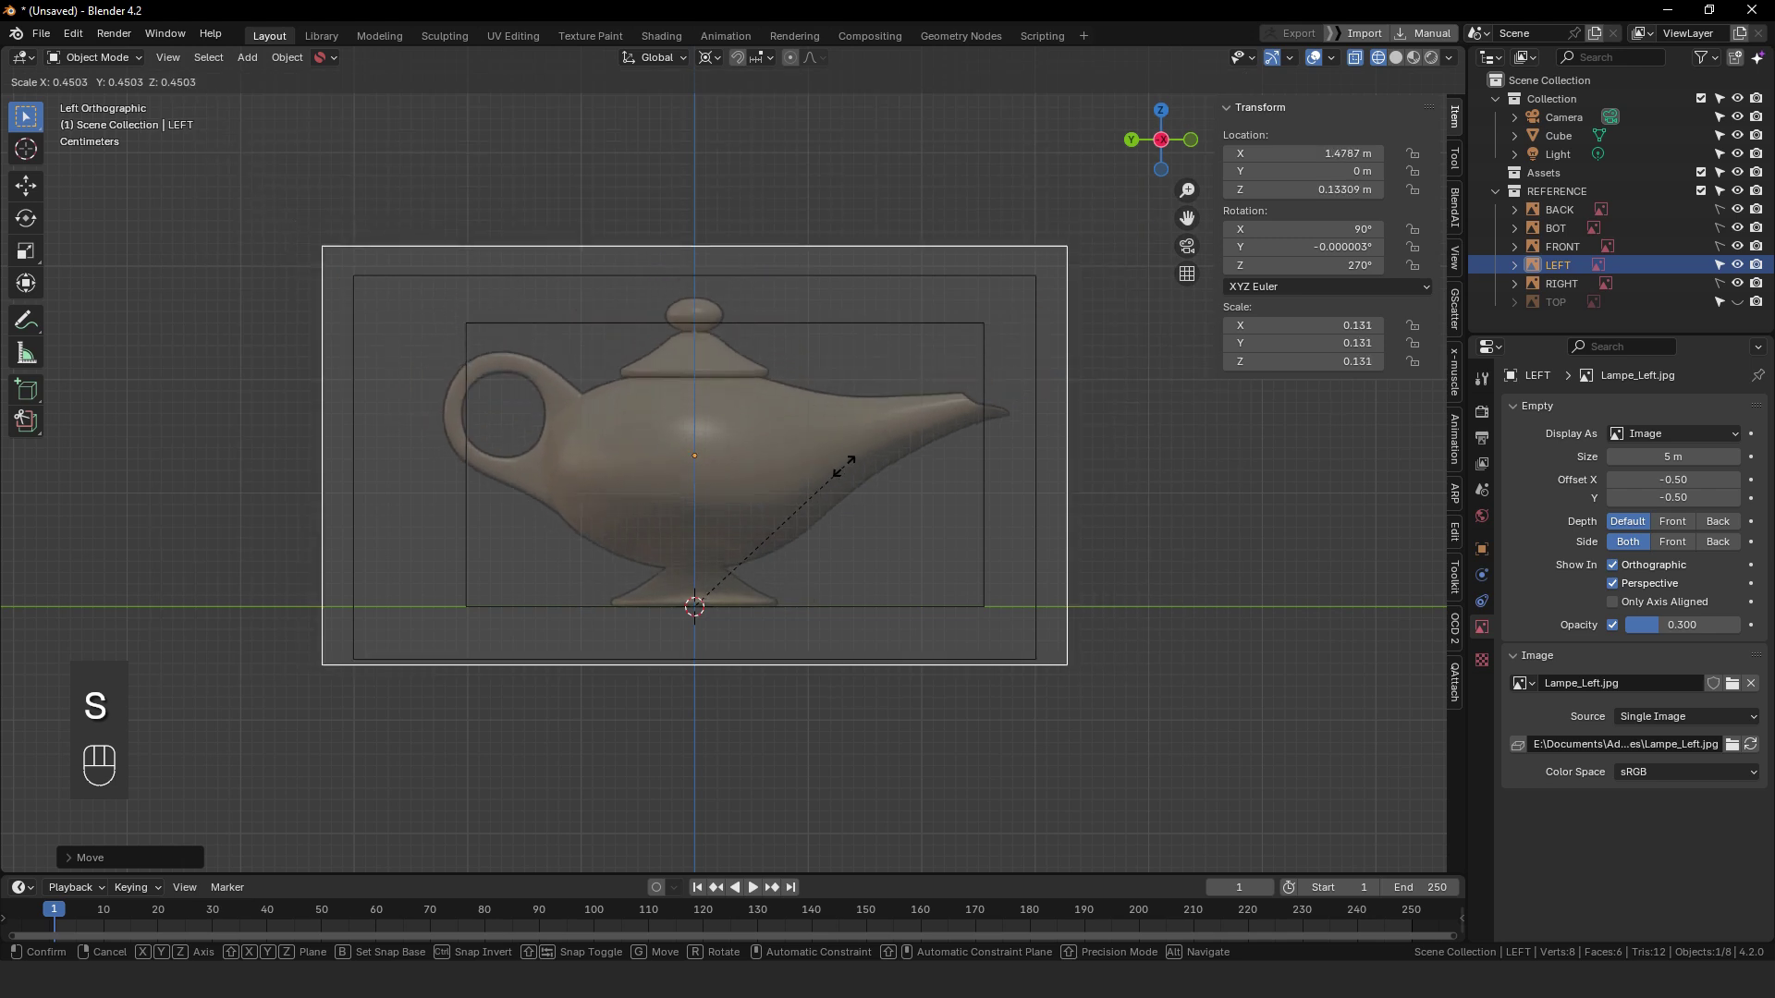
click(854, 454)
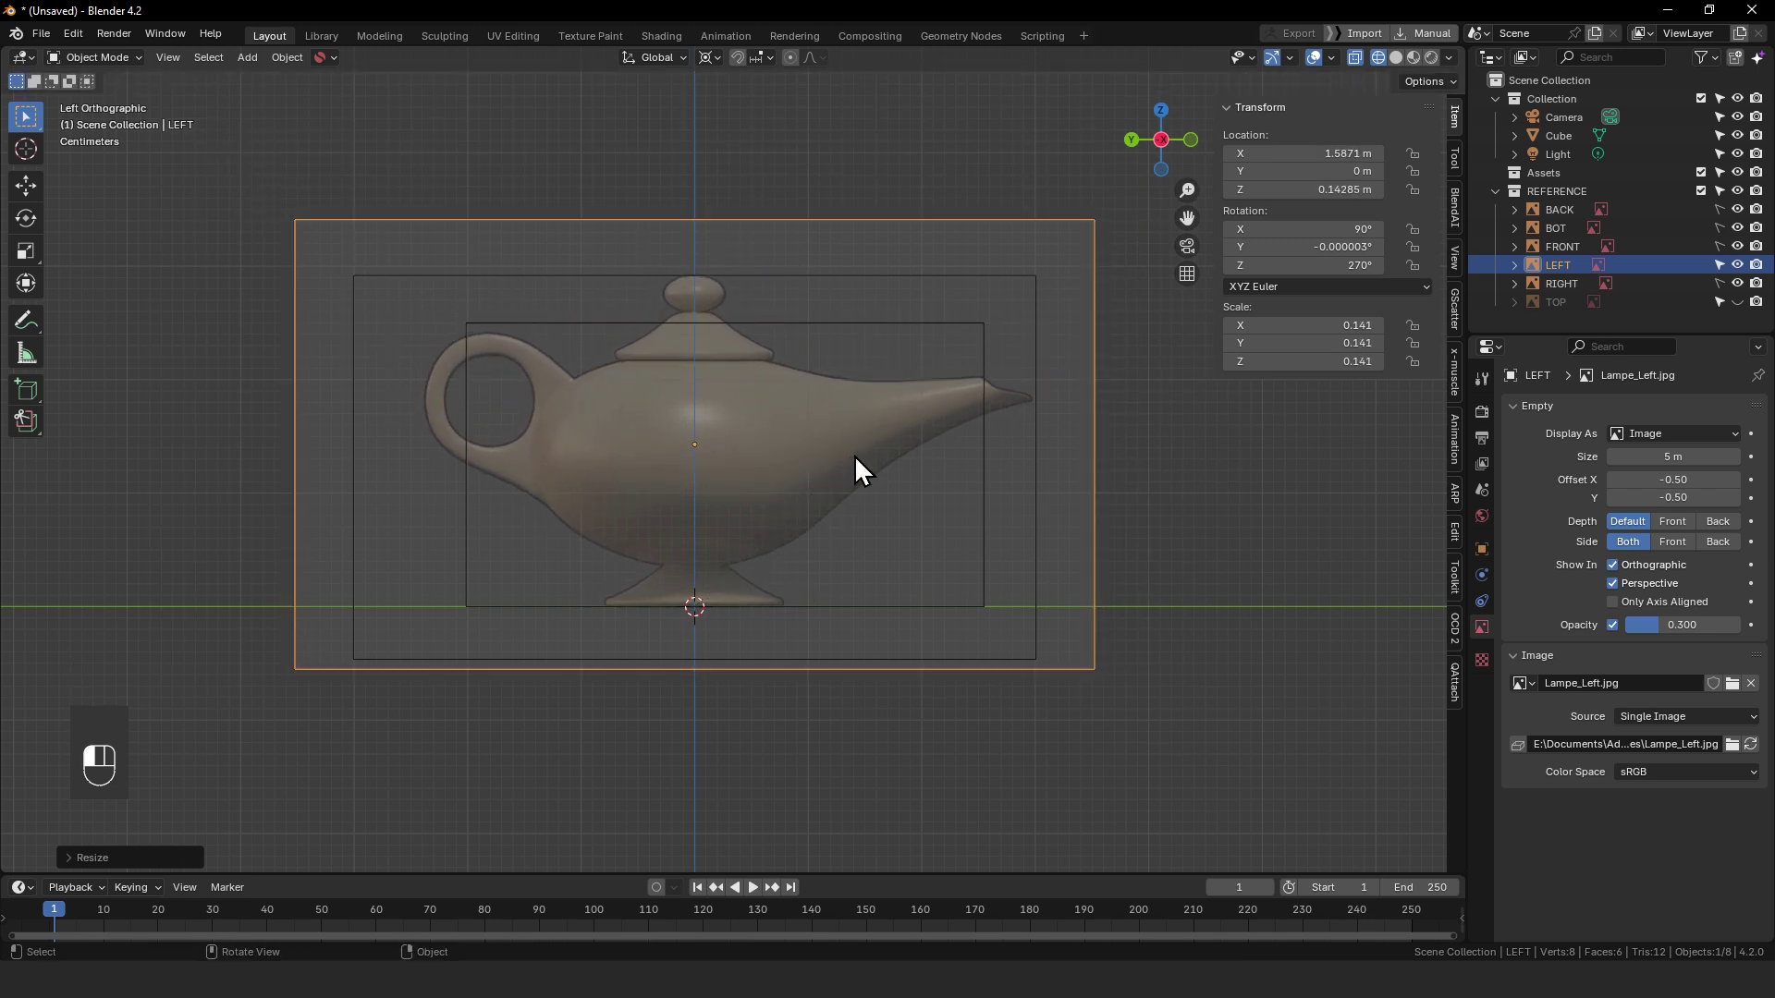
ctrl+middle_drag(884, 558, 952, 471)
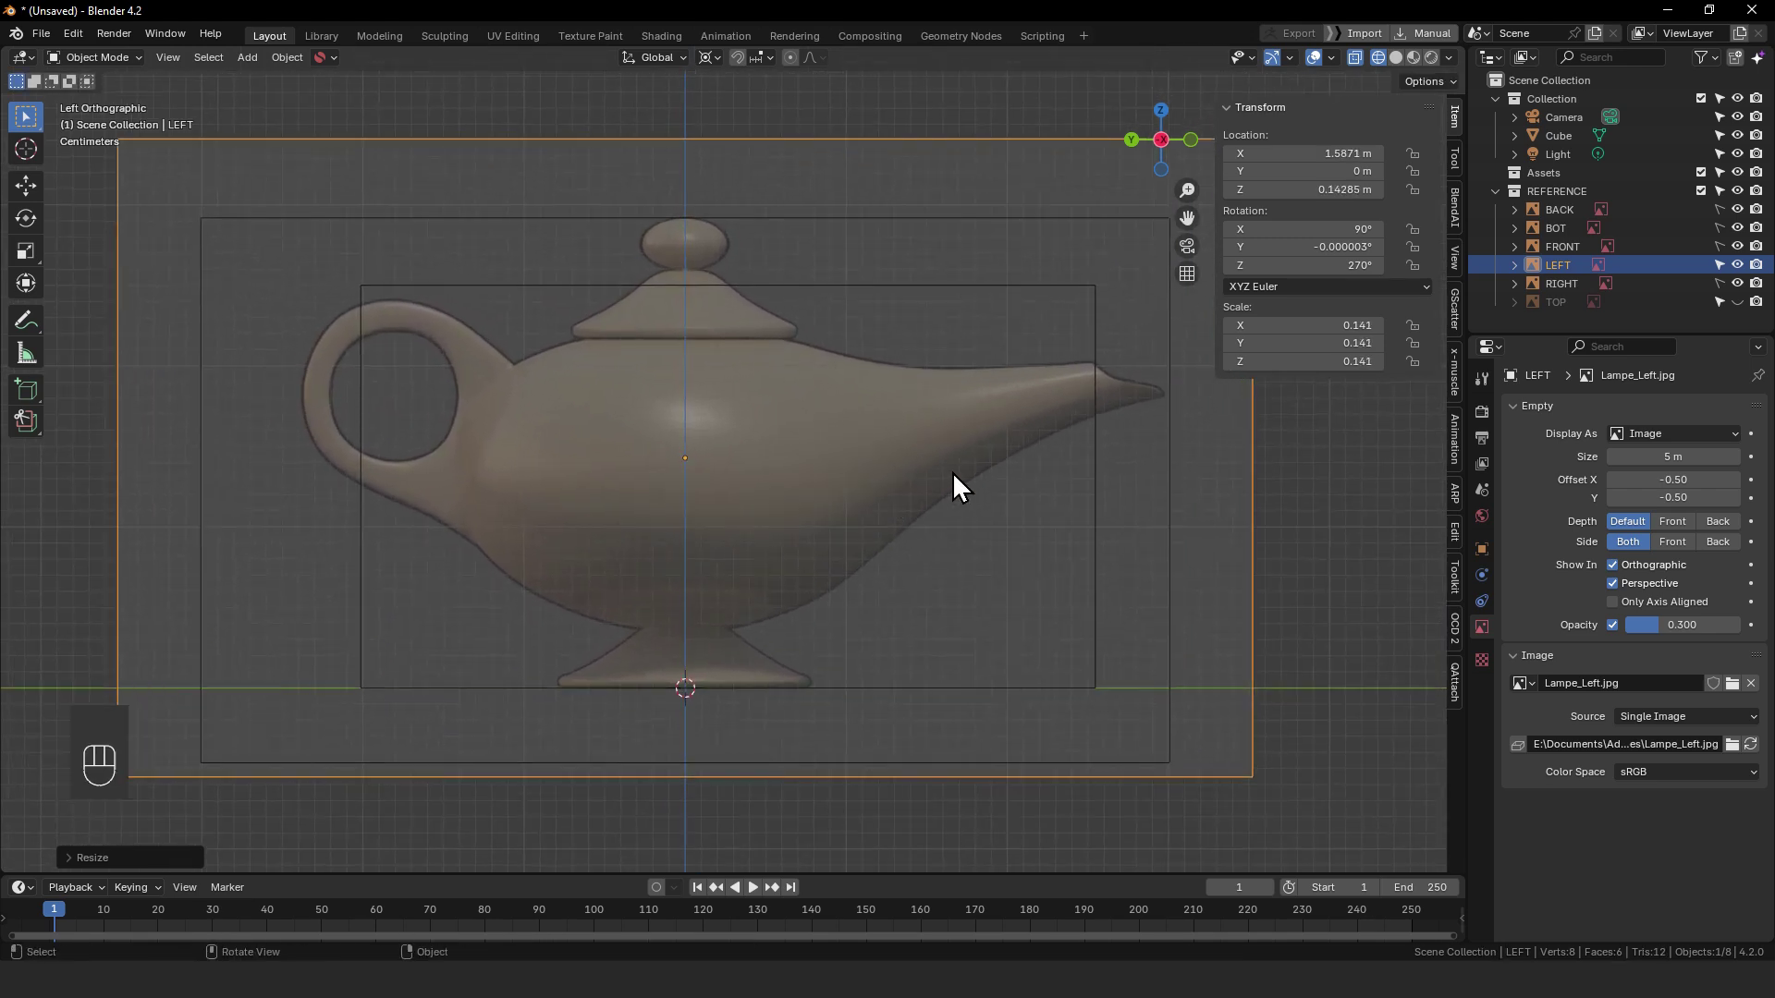
- Examine the reference images from the back and in perspective, reselect the LEFT image and return to the left orthographic view
ctrl+middle_drag(999, 412, 734, 486)
click(597, 455)
key(ctrl+KP_1)
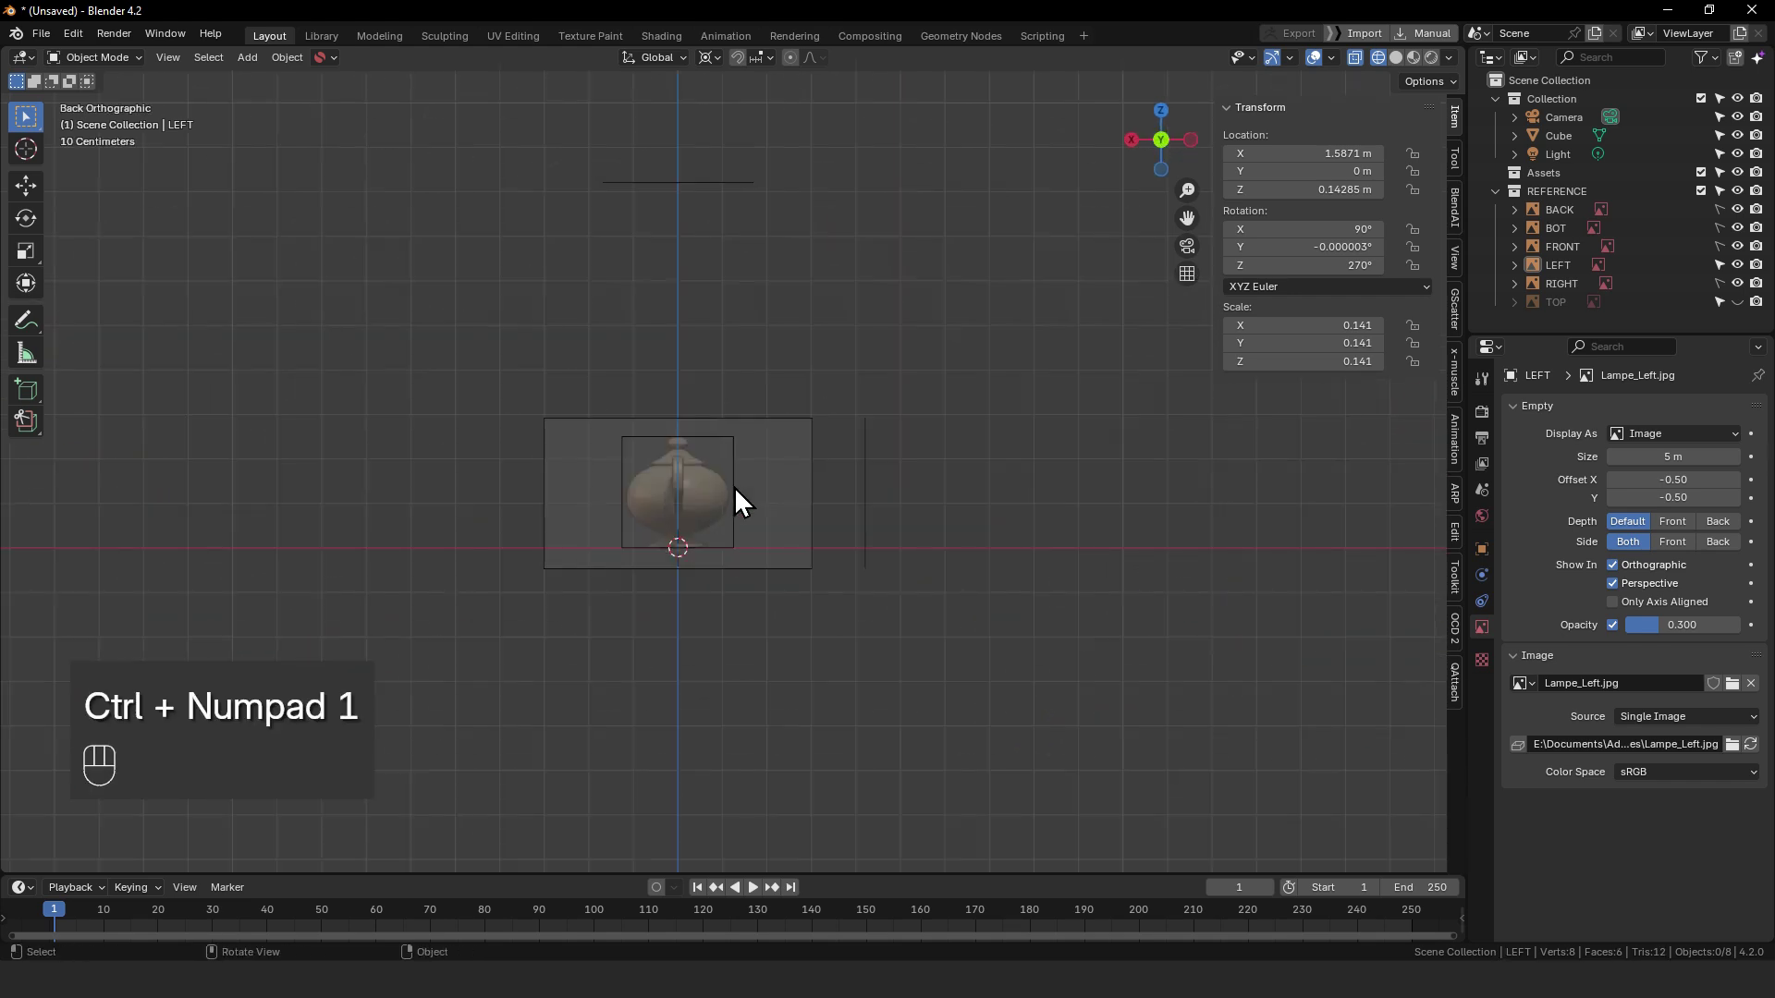
key(KP_3)
alt+middle_drag(825, 547, 1133, 481)
click(1111, 395)
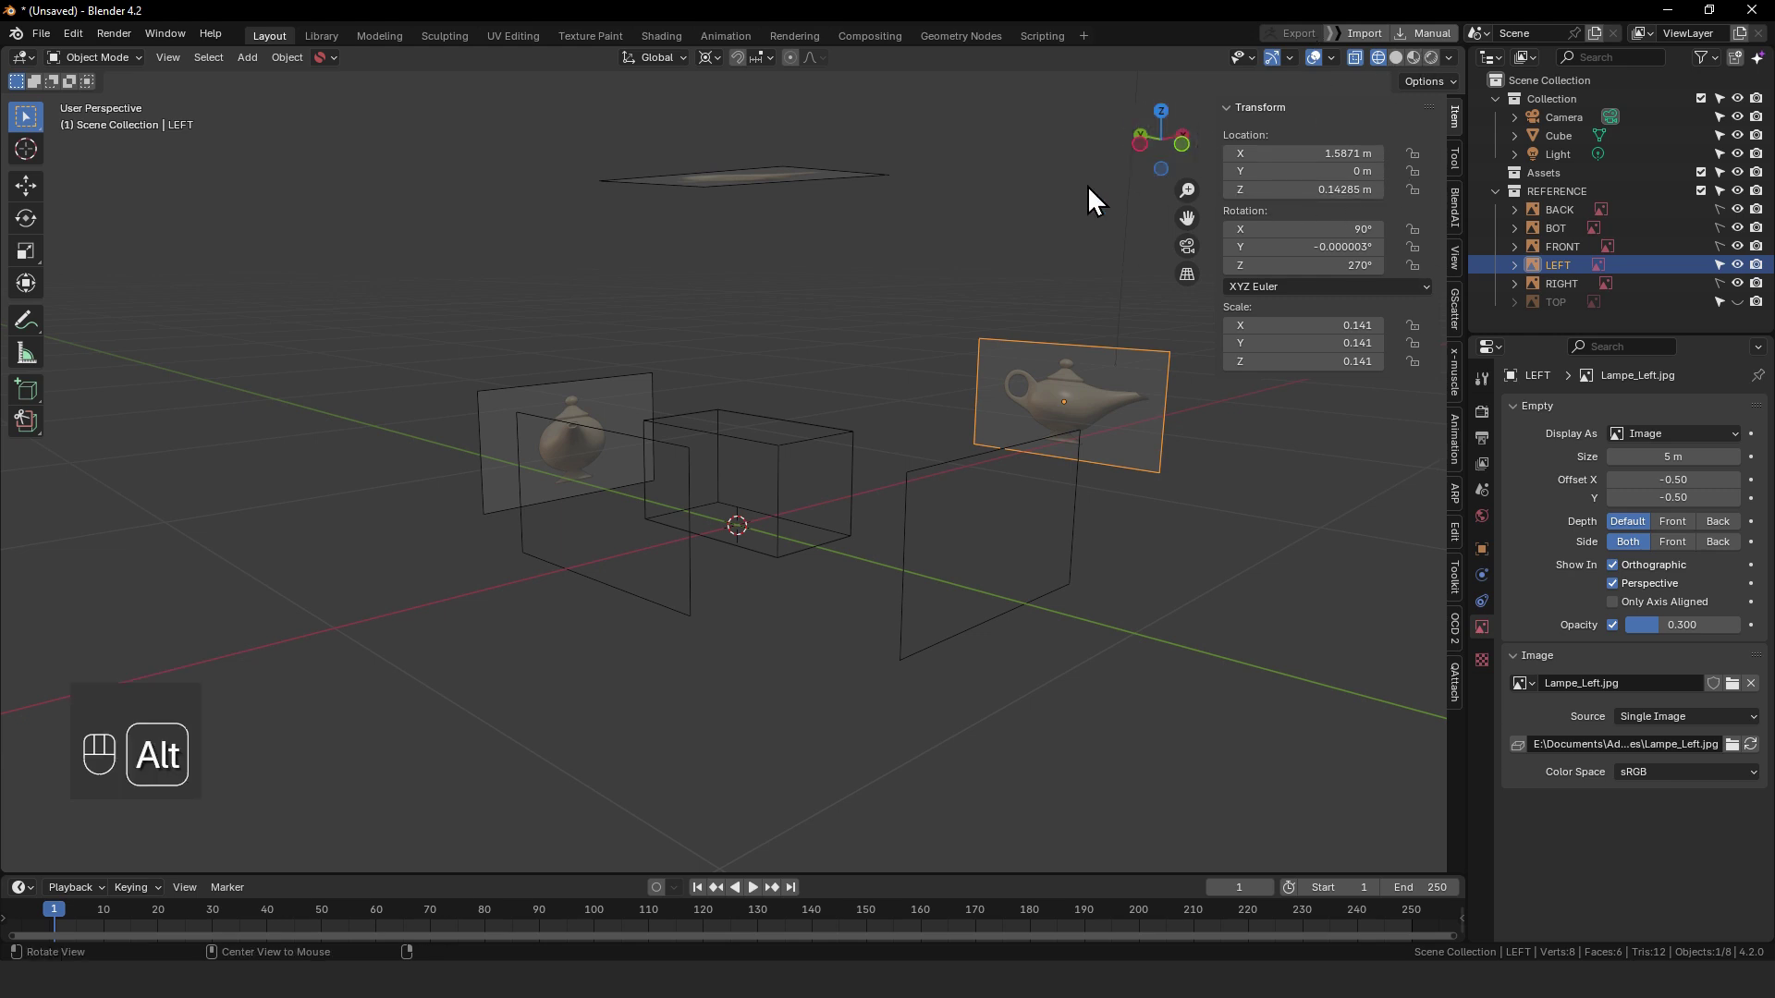
mouse_move(1088, 185)
alt+middle_down()
mouse_move(1010, 240)
mouse_move(1104, 167)
alt+middle_up()
click(1150, 145)
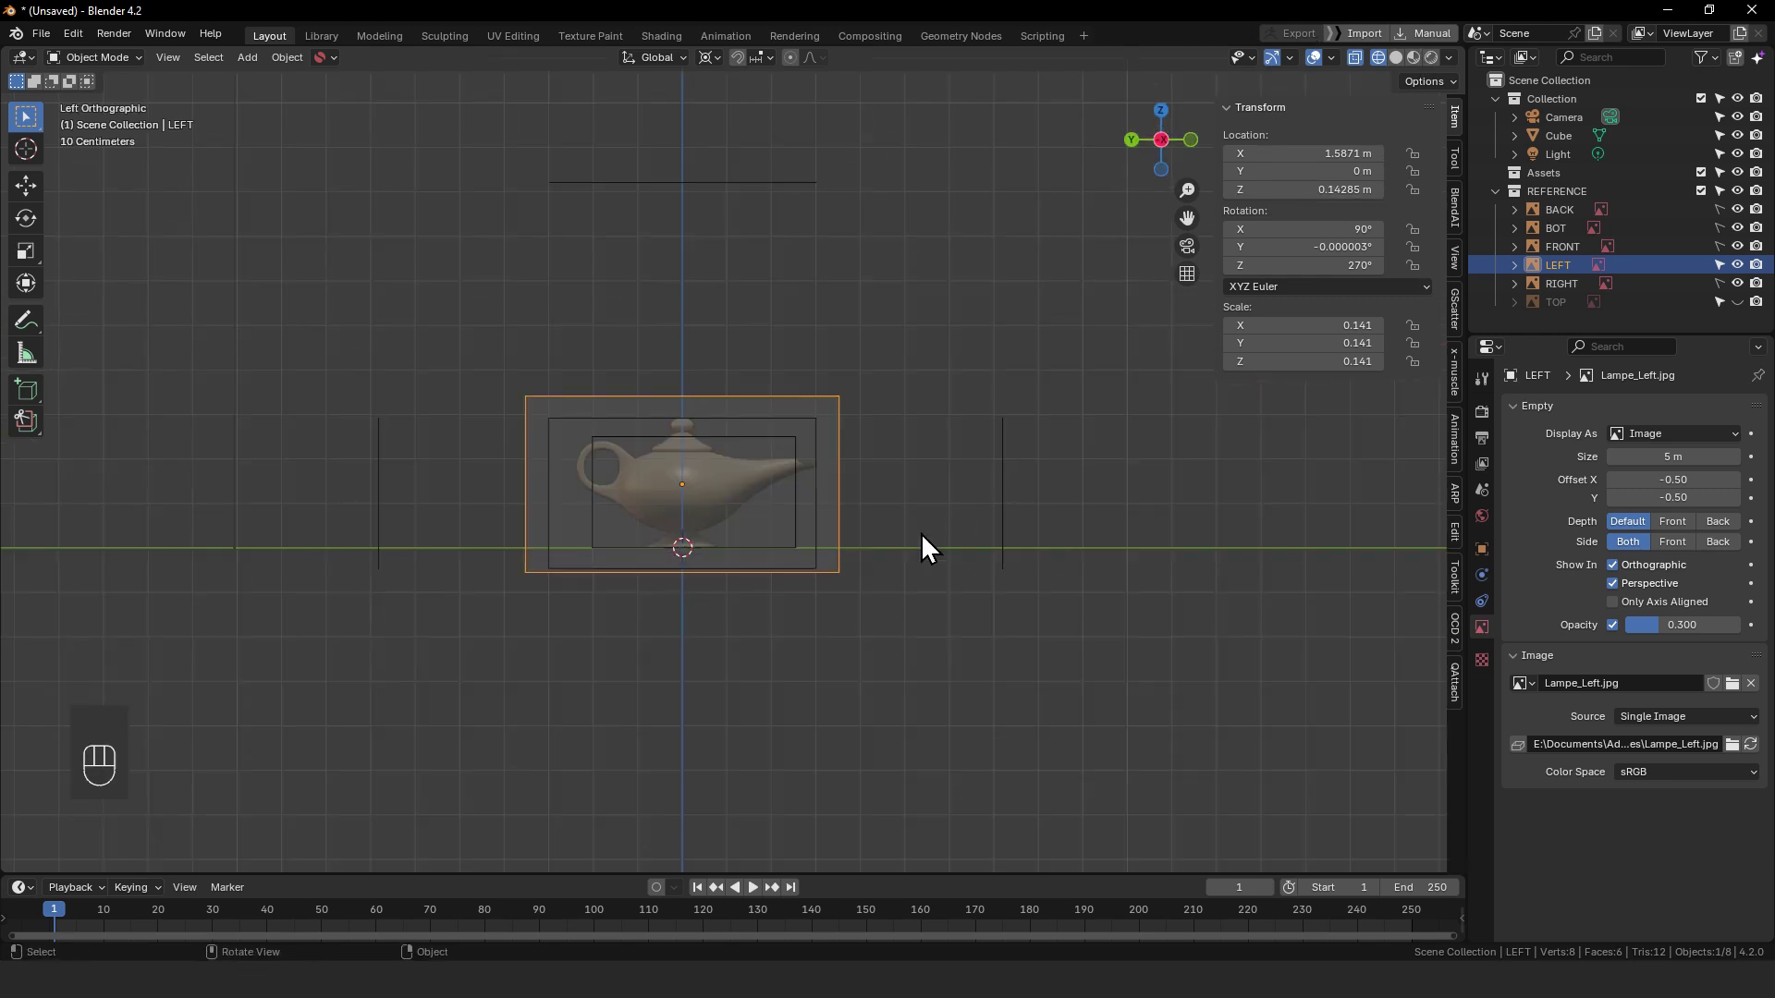
- Scale the LEFT image down to about 0.120 so the lamp fits the length of the box
ctrl+alt+middle_drag(920, 532, 1030, 340)
key(s)
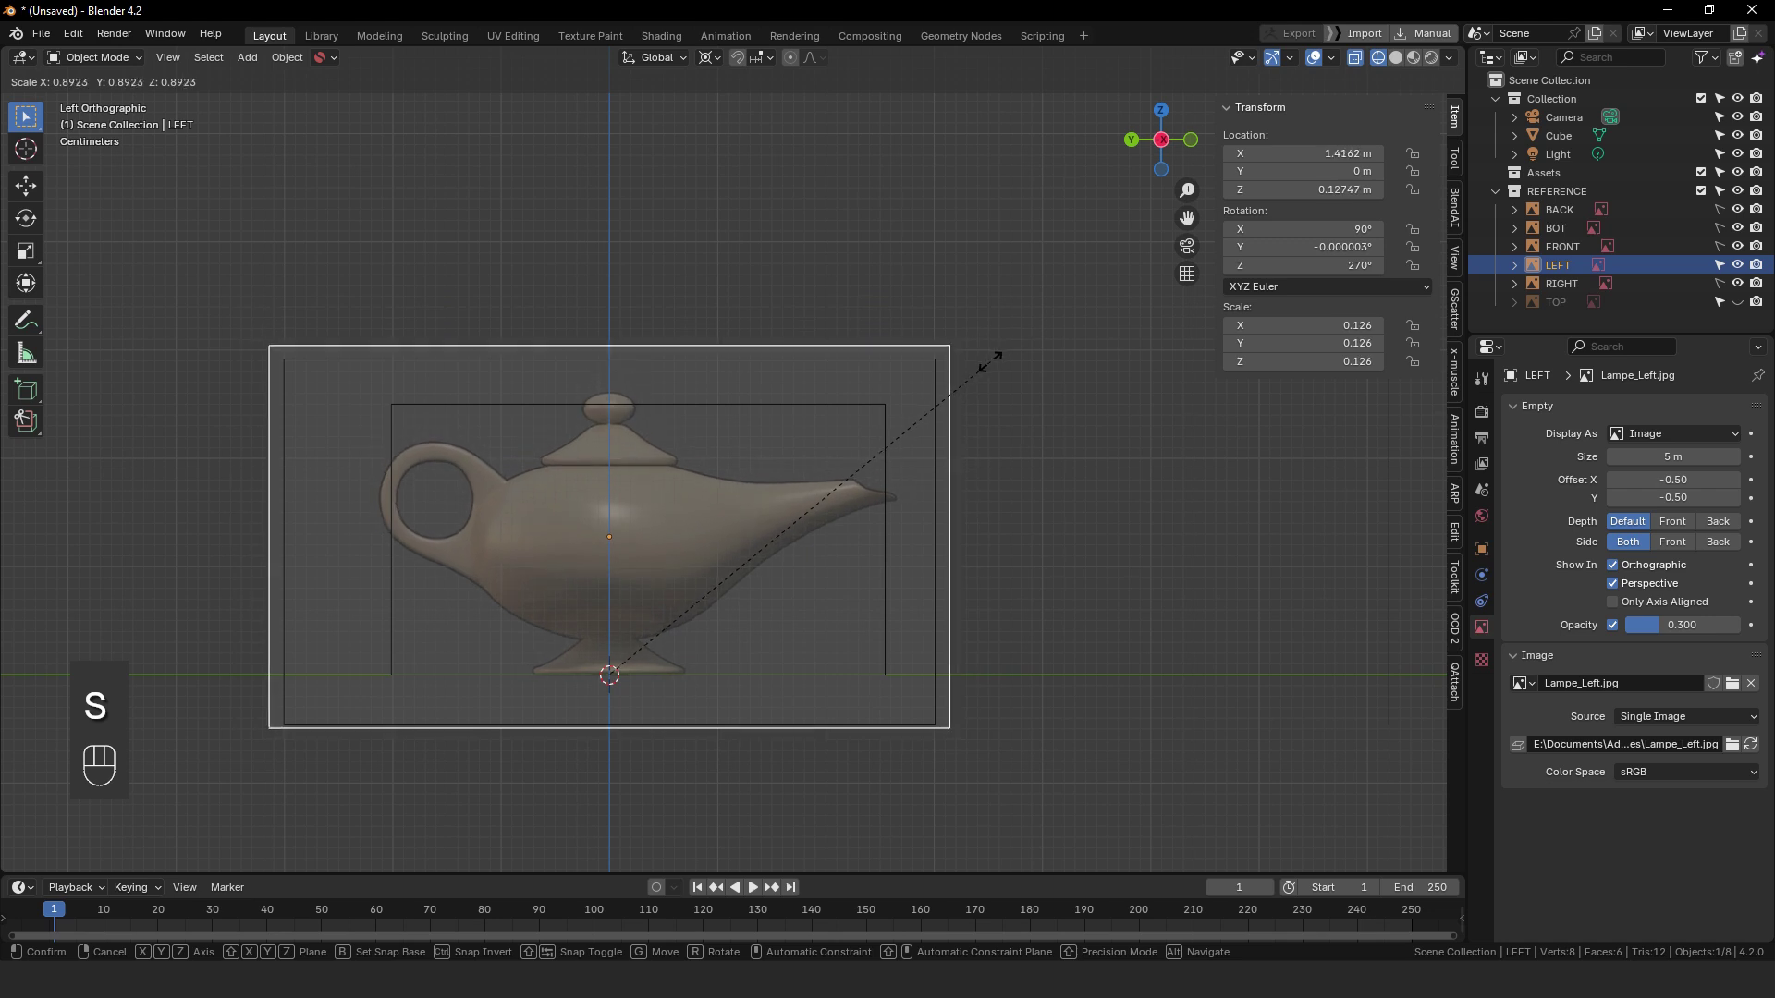
click(968, 376)
ctrl+alt+middle_drag(786, 428, 923, 365)
key(s)
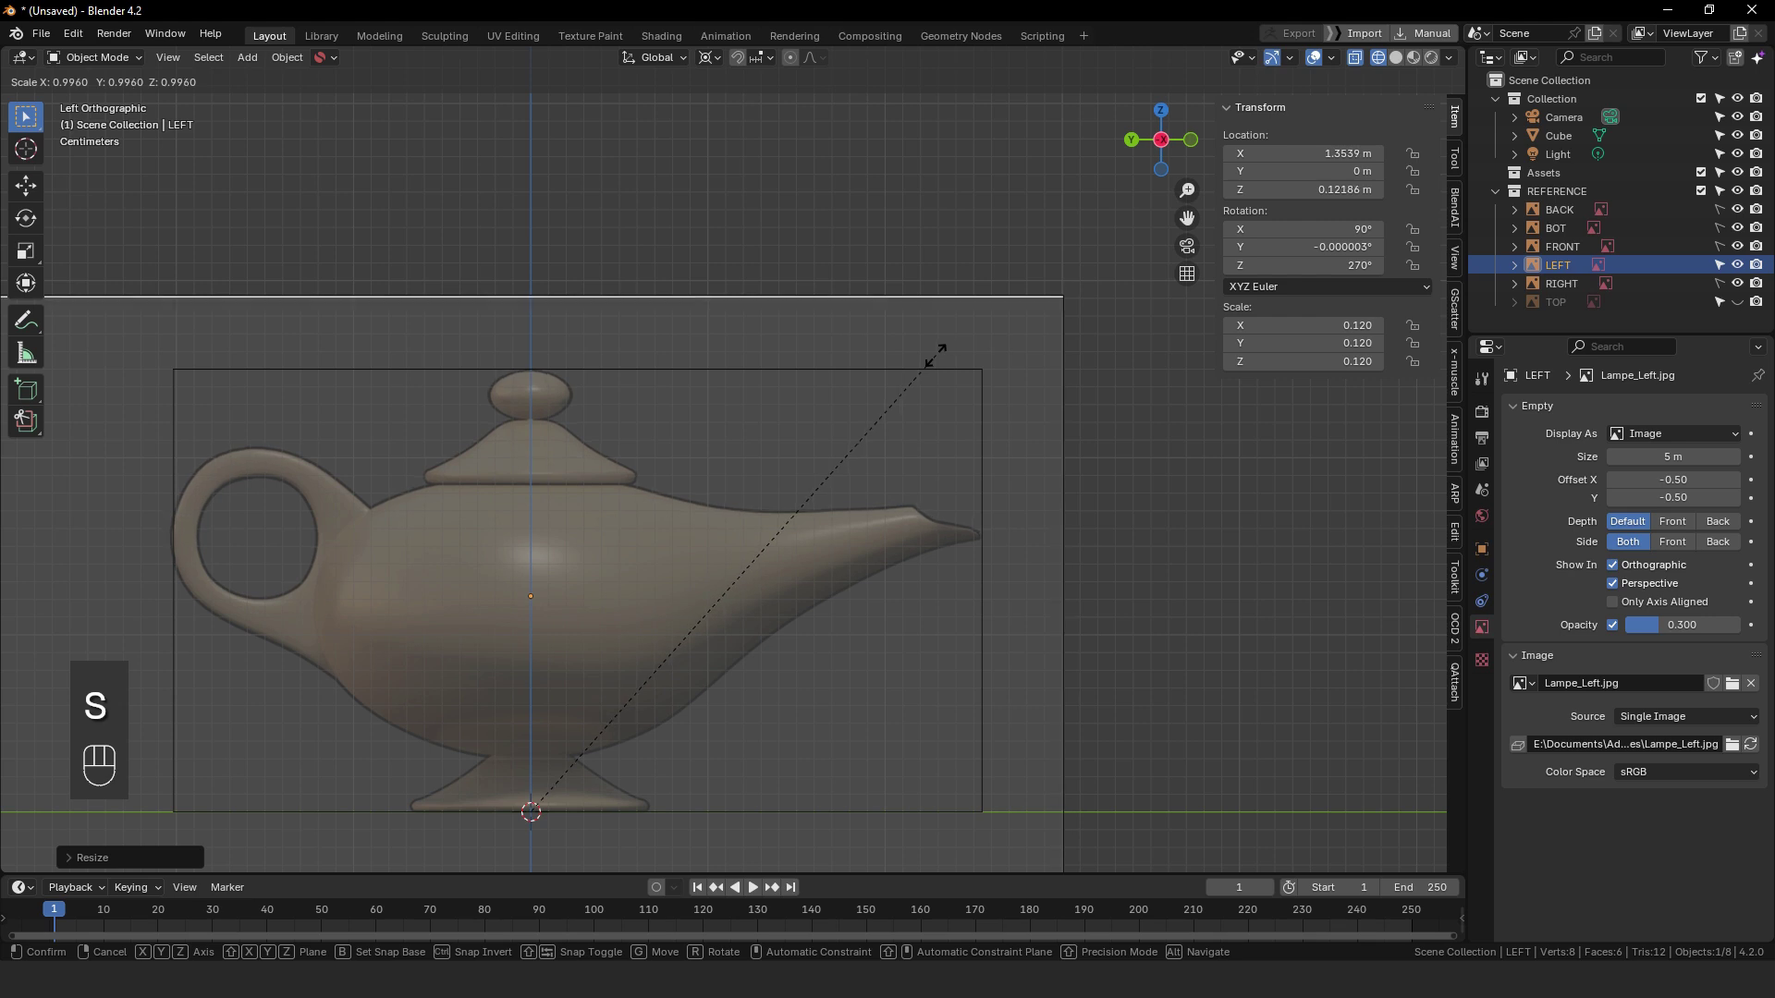
click(932, 361)
alt+shift+middle_drag(932, 359, 921, 468)
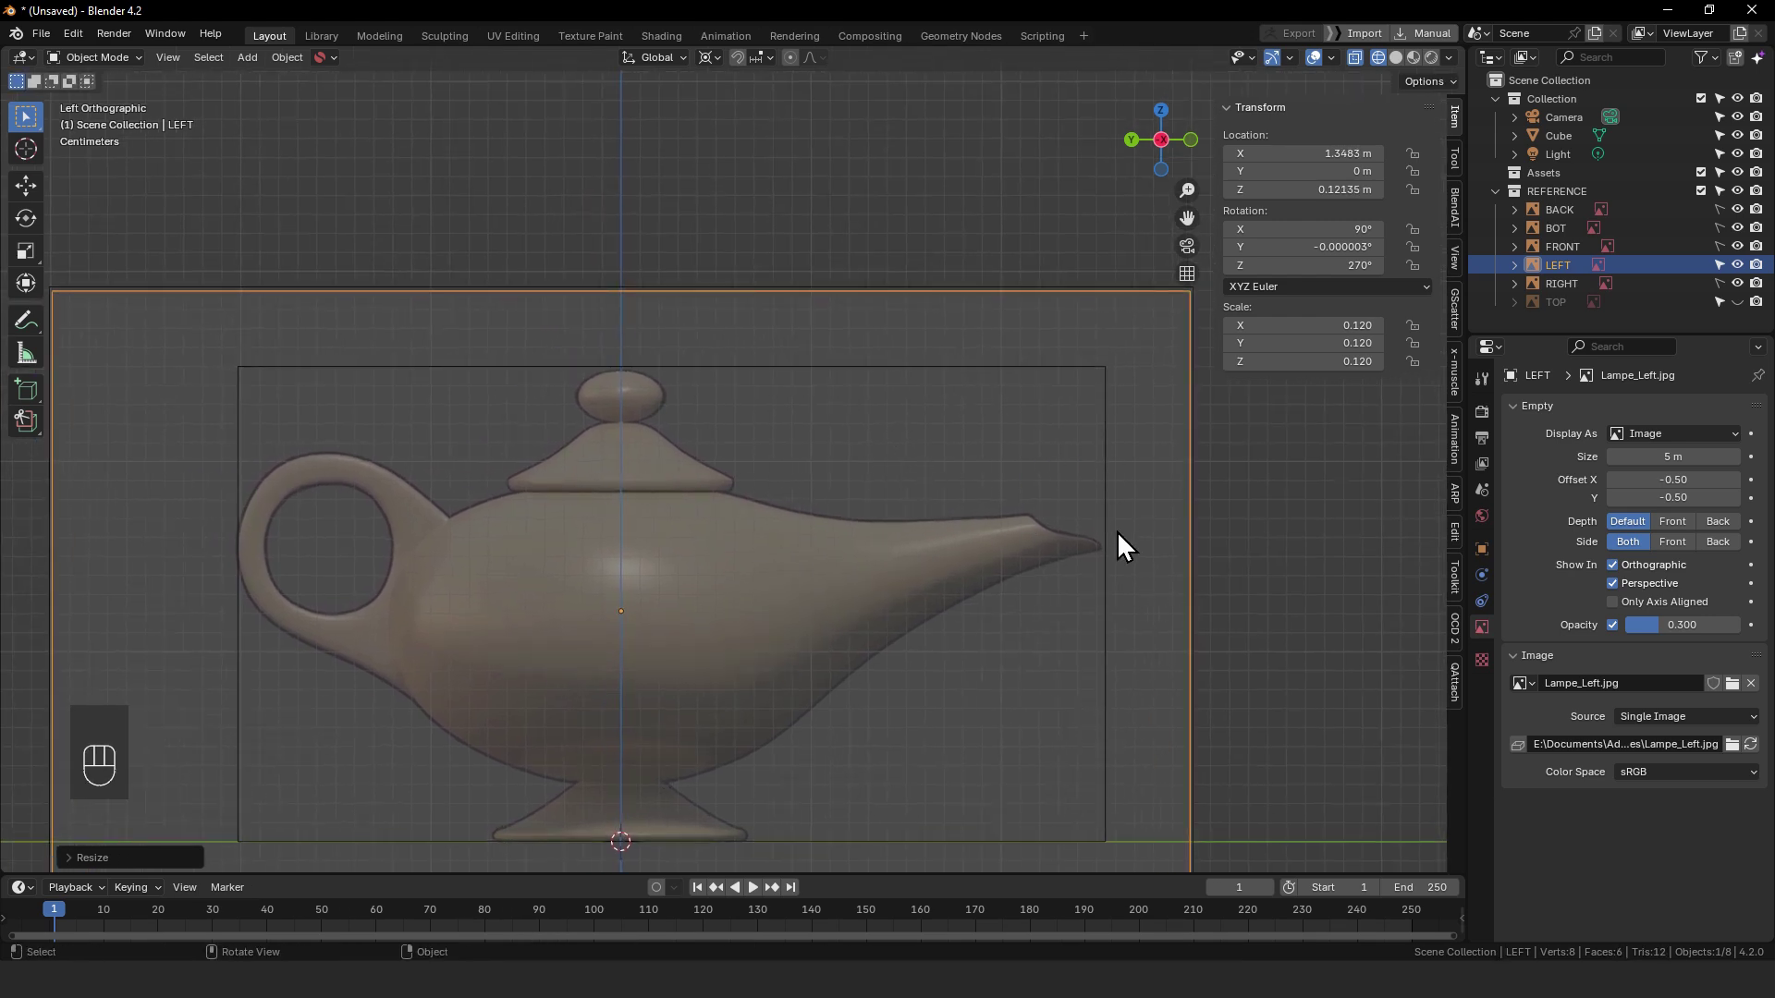
- Shift the LEFT image along Y to about -0.002 m and enlarge it slightly so handle and spout meet the box ends
key(g)
key(y)
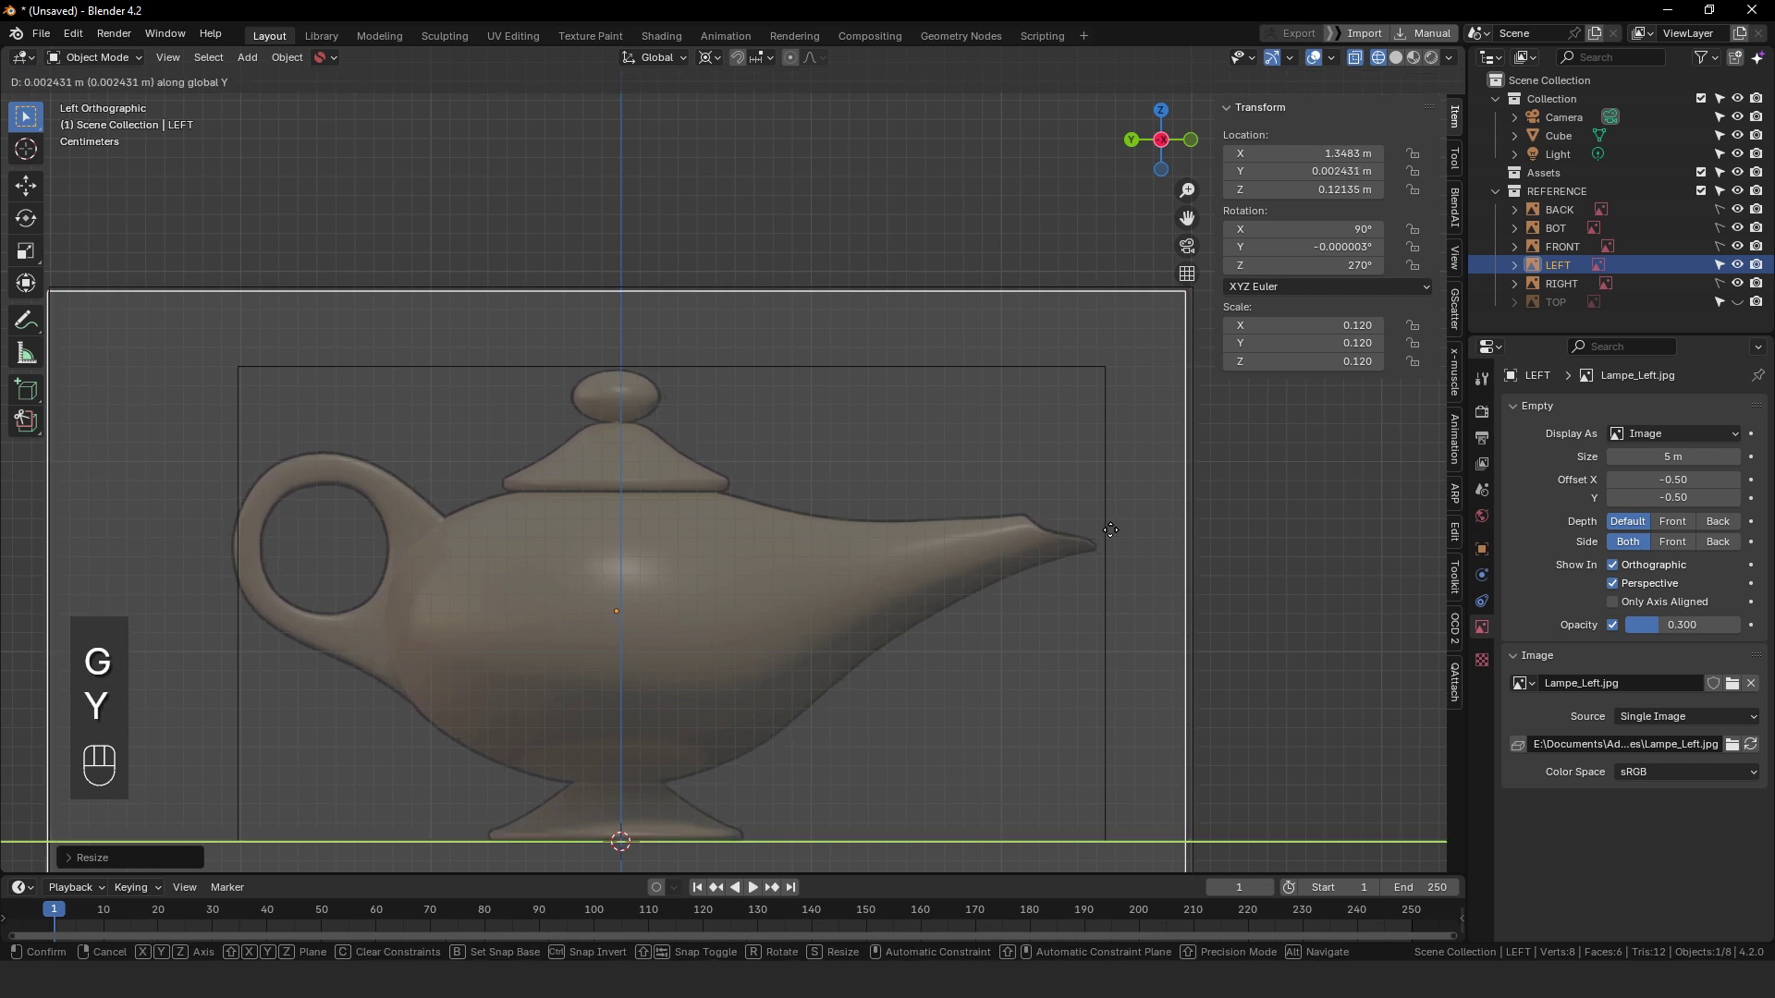
click(1110, 531)
key(g)
key(y)
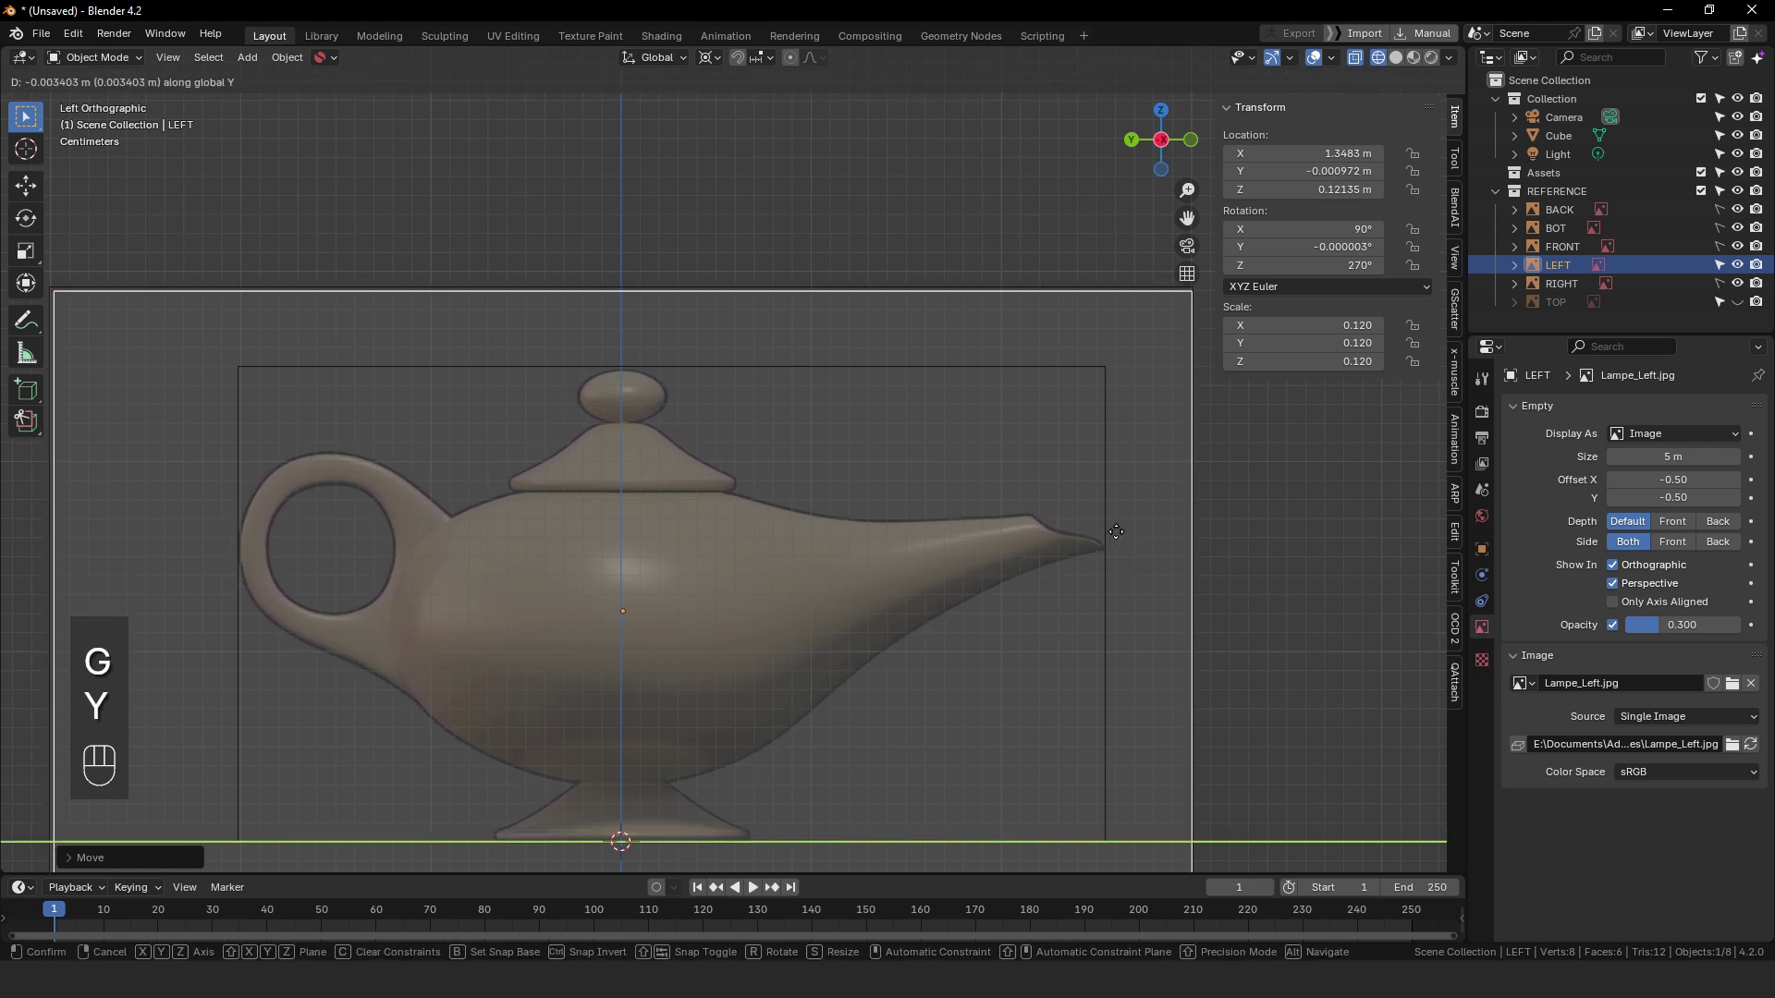
click(1117, 533)
key(s)
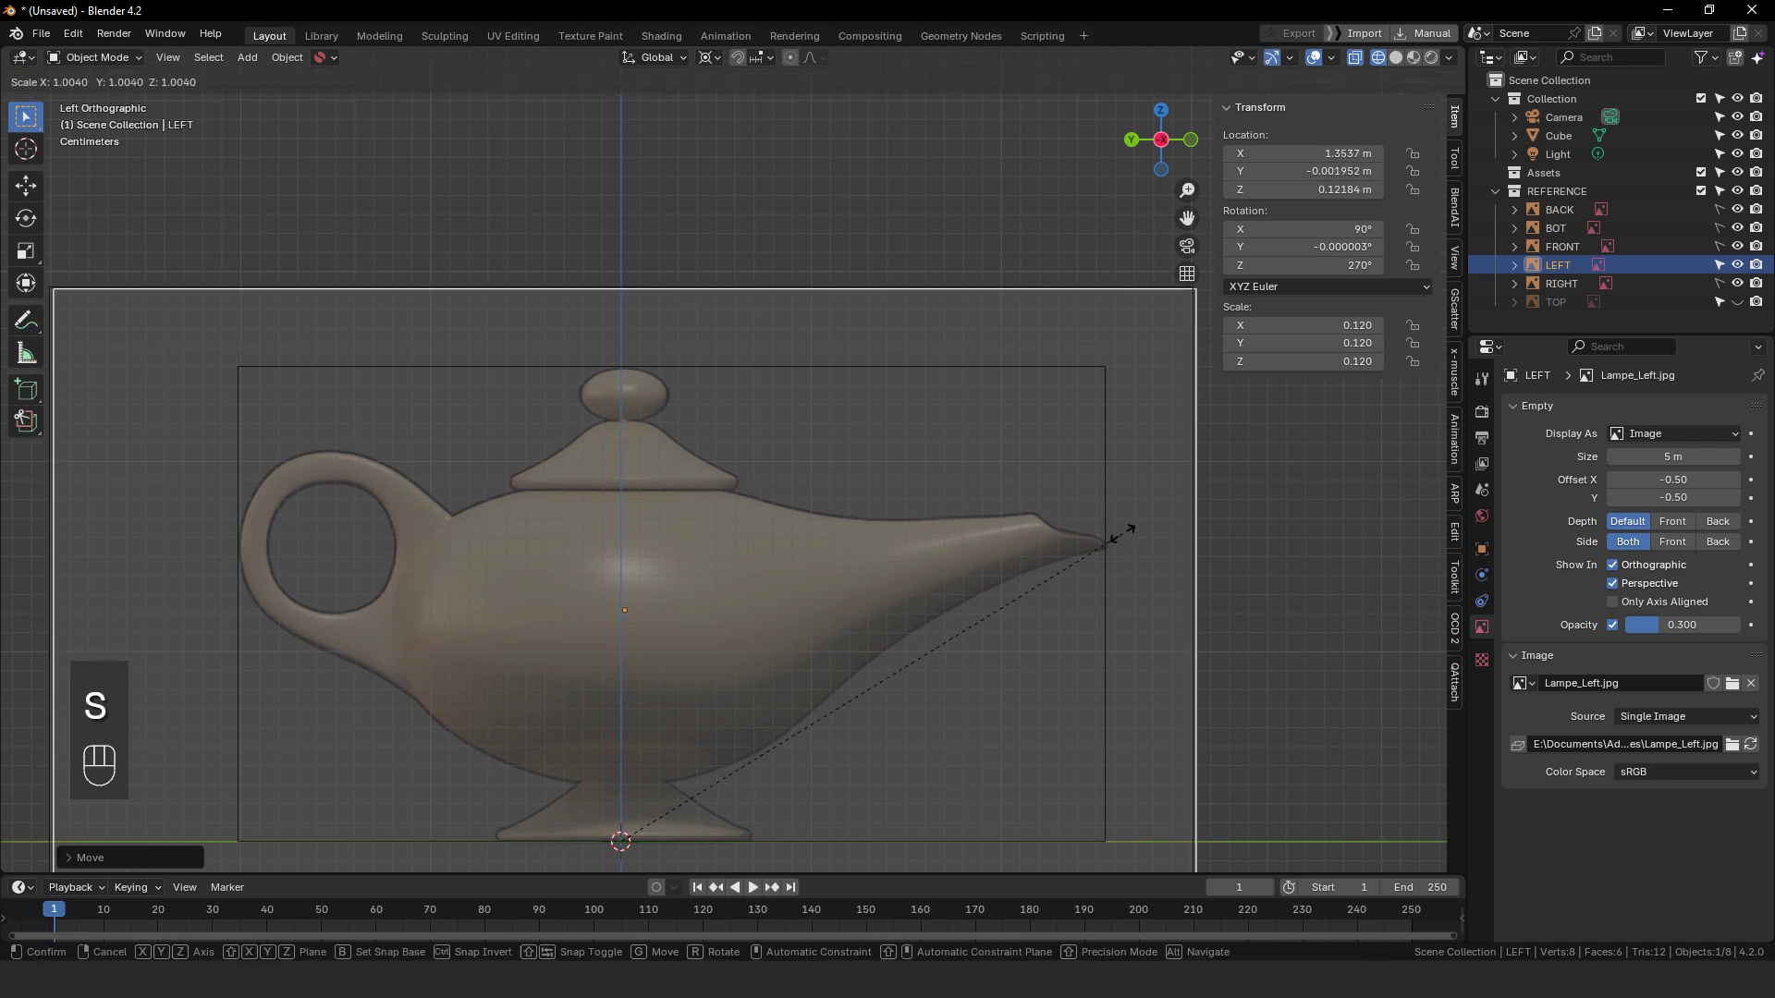
click(1122, 535)
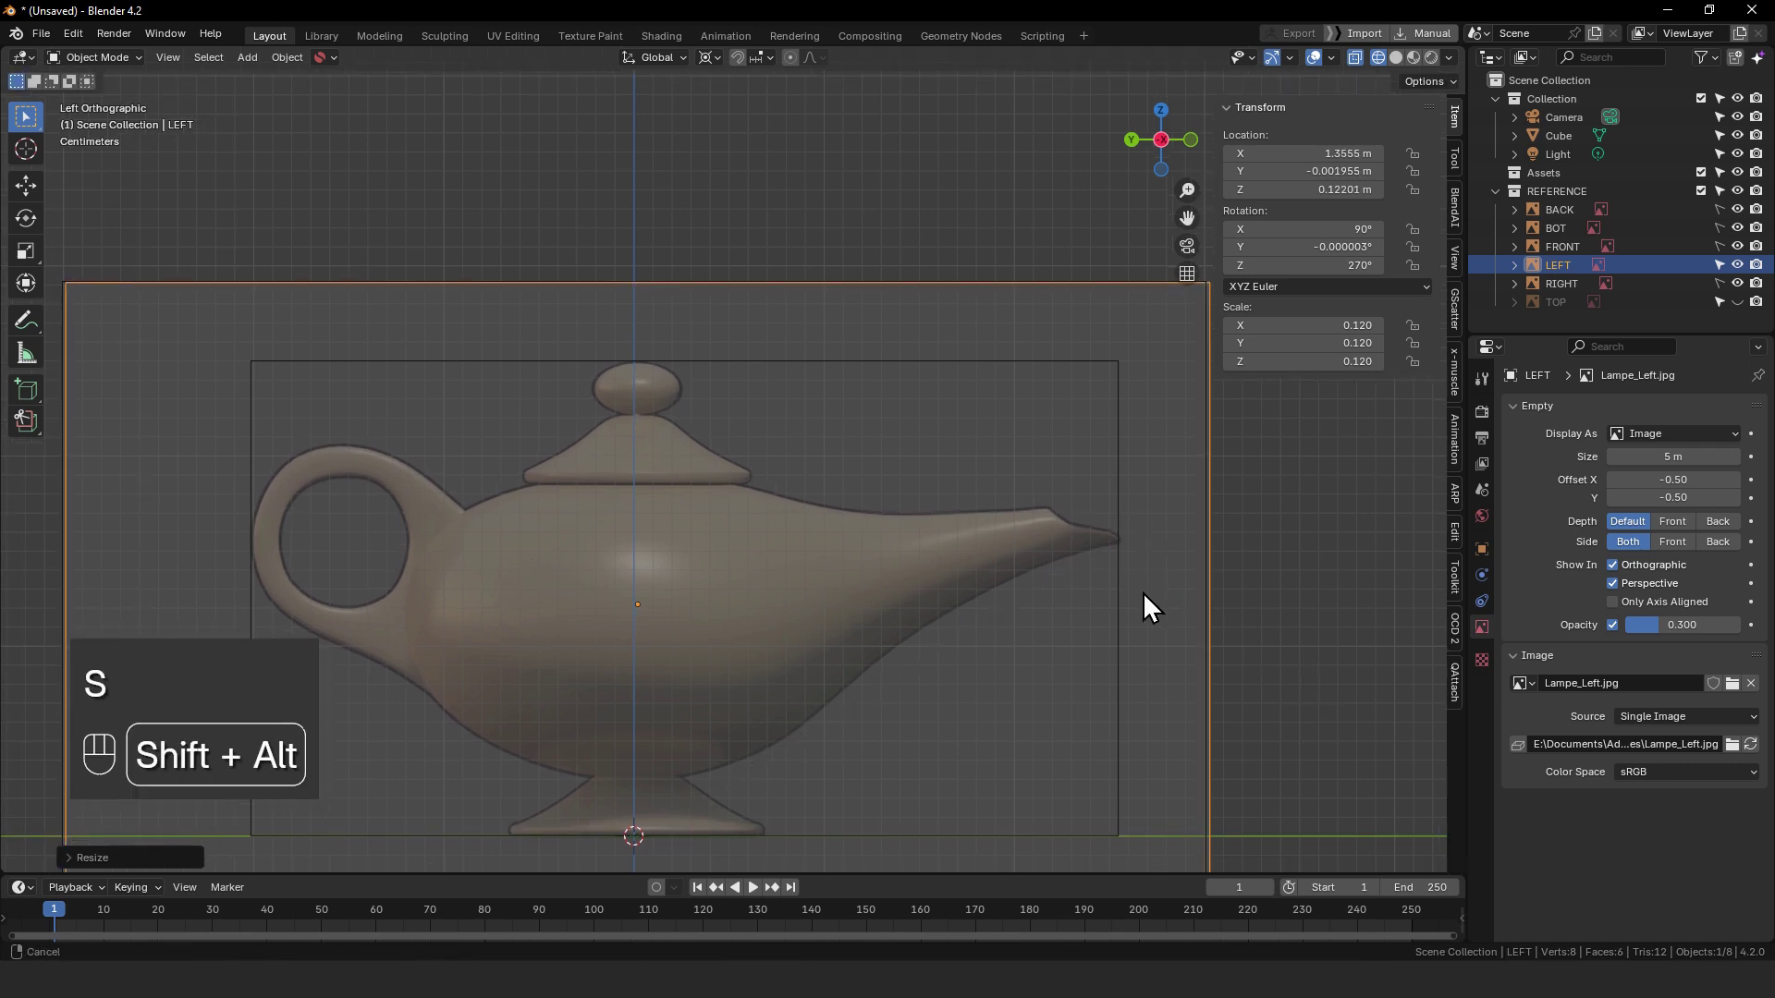
- Move the LEFT image along X towards the box, to about 0.507 m
middle_drag(1145, 606, 1079, 561)
key(g)
key(y)
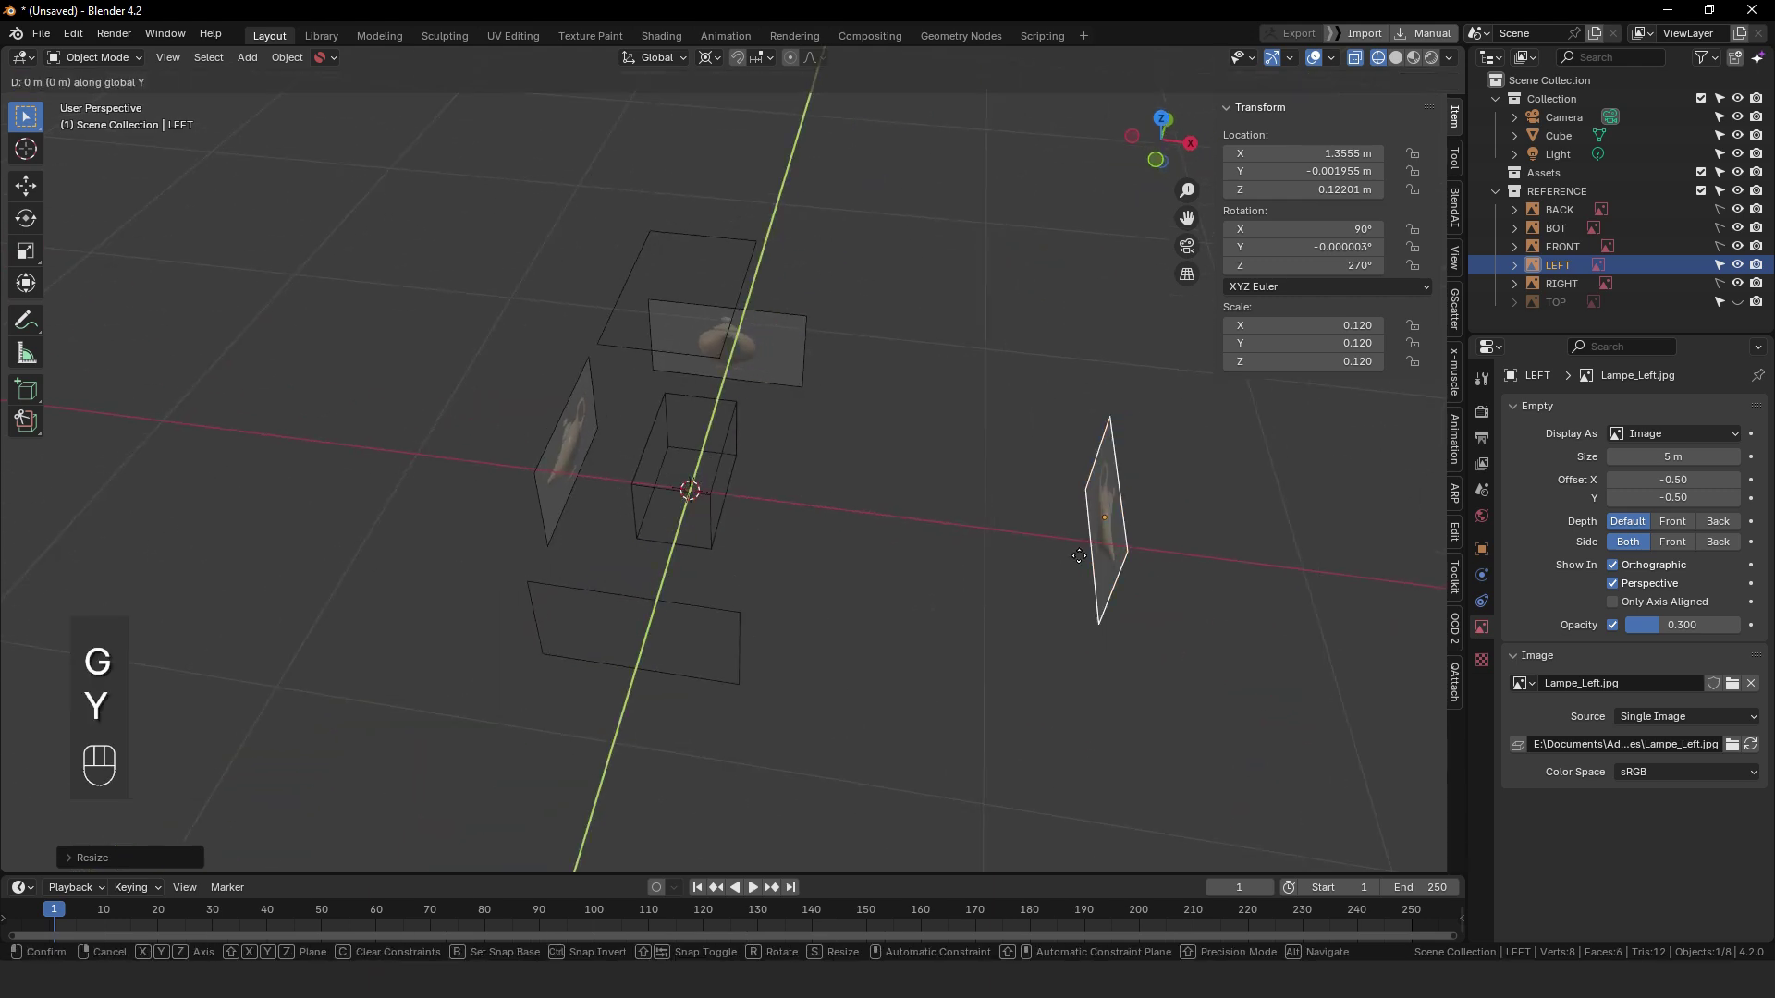
key(x)
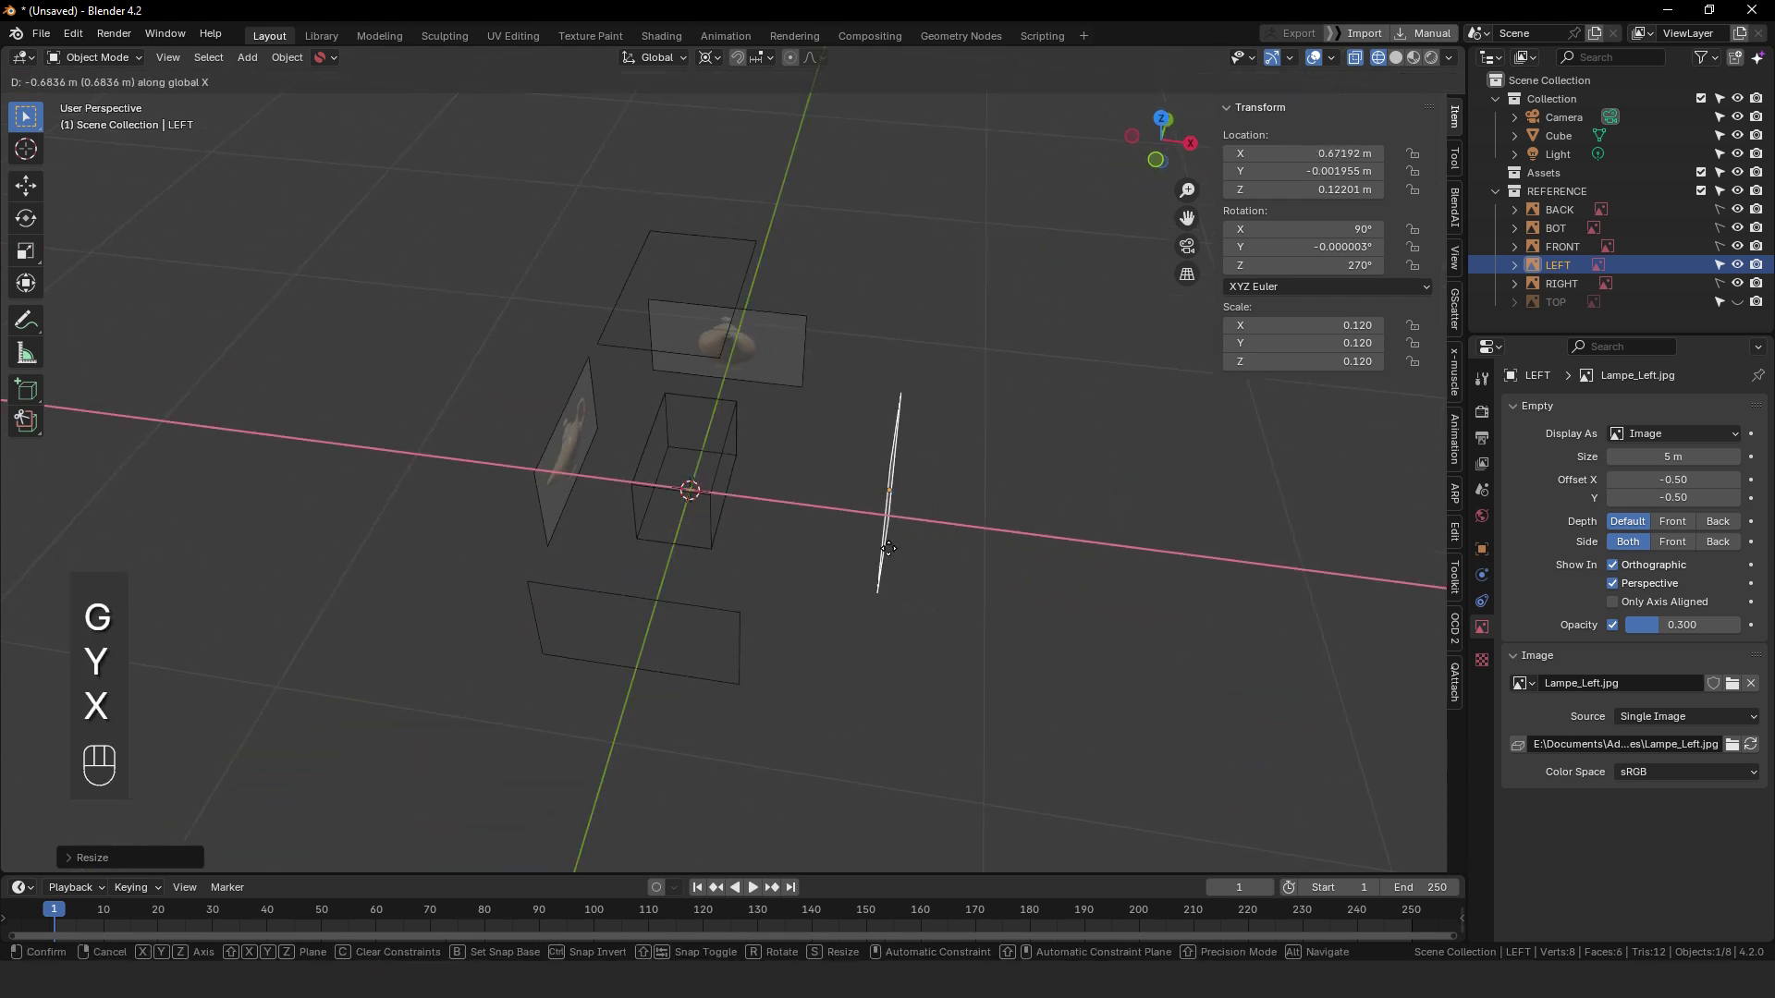
click(888, 548)
middle_drag(889, 548, 848, 546)
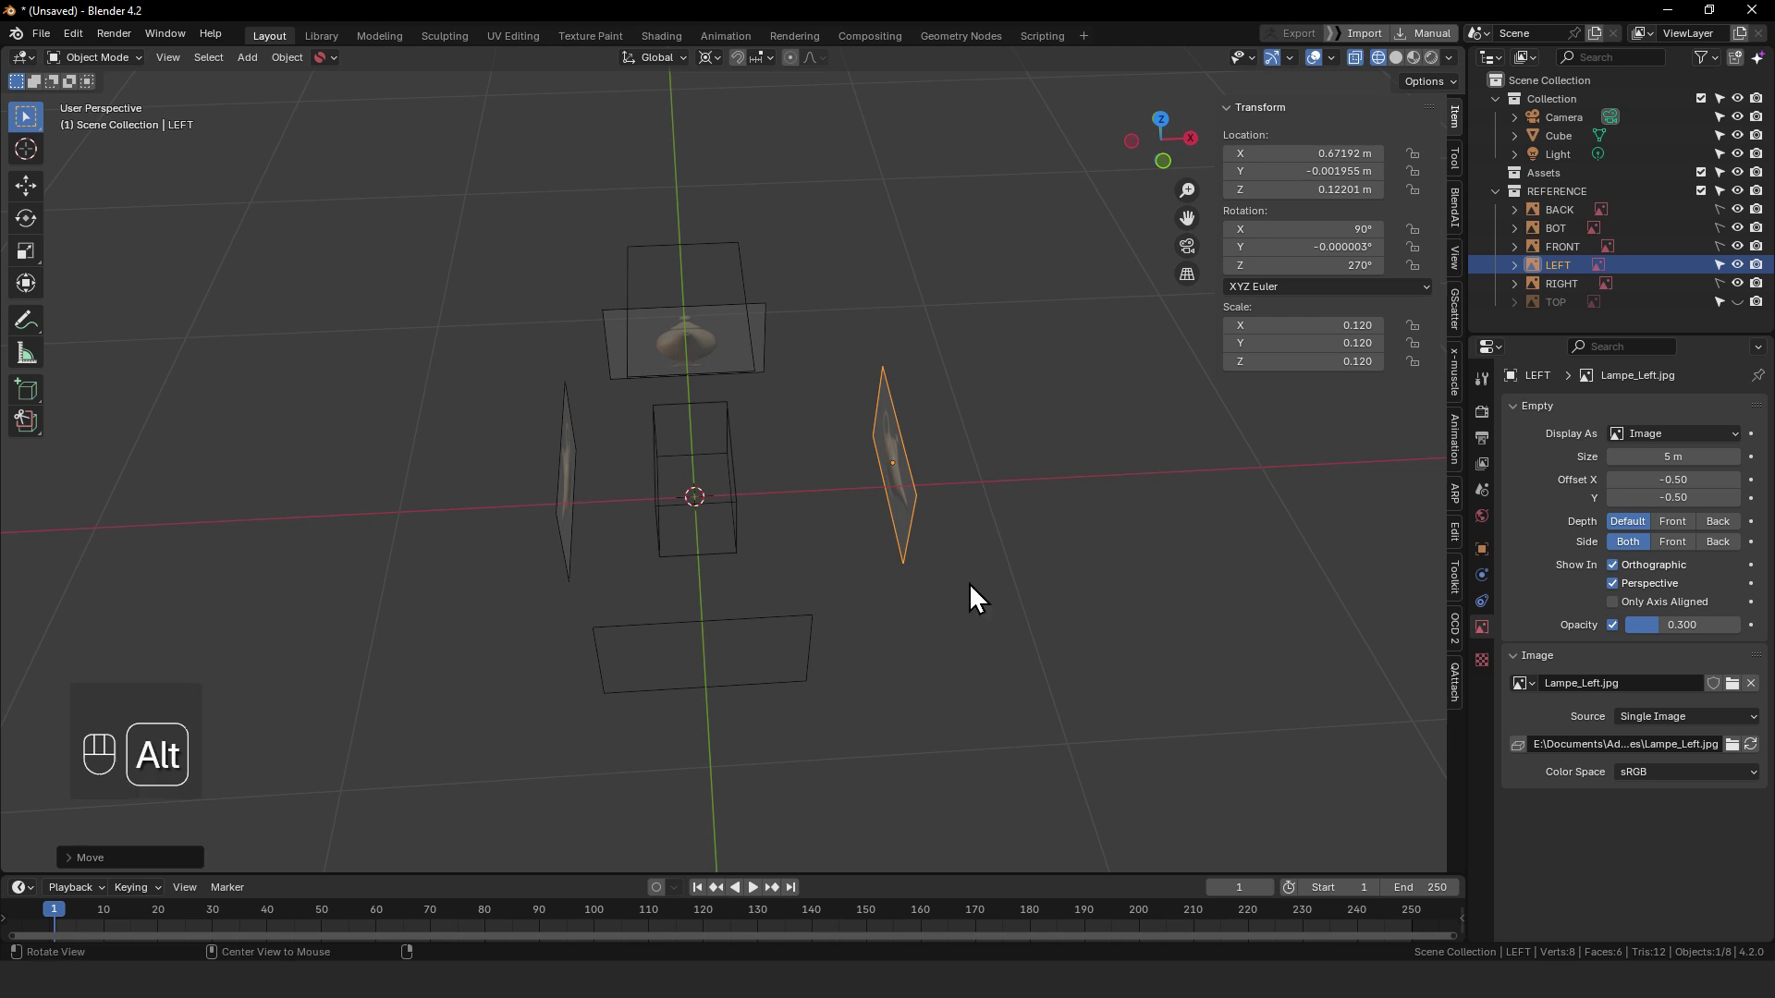
middle_drag(970, 584, 1149, 499)
key(g)
key(x)
click(806, 543)
- Select the RIGHT image and move it along X away from the box, to about -0.53 m
middle_drag(518, 447, 588, 375)
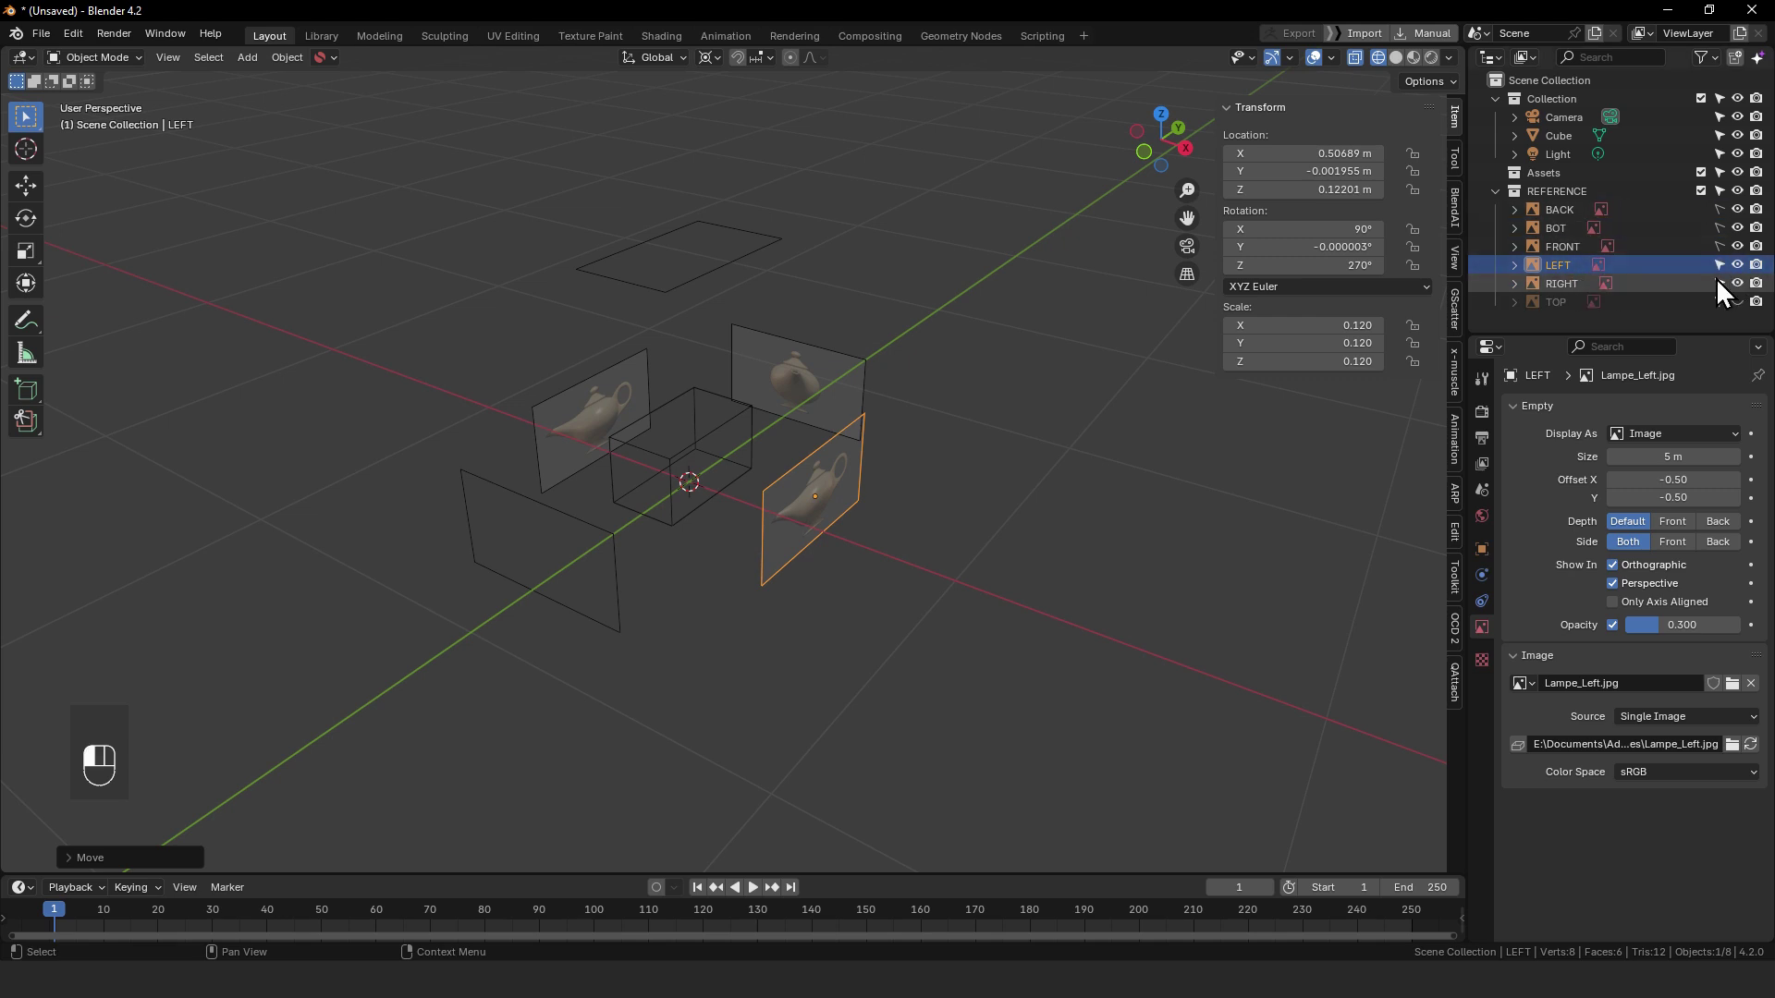
click(618, 390)
key(g)
key(x)
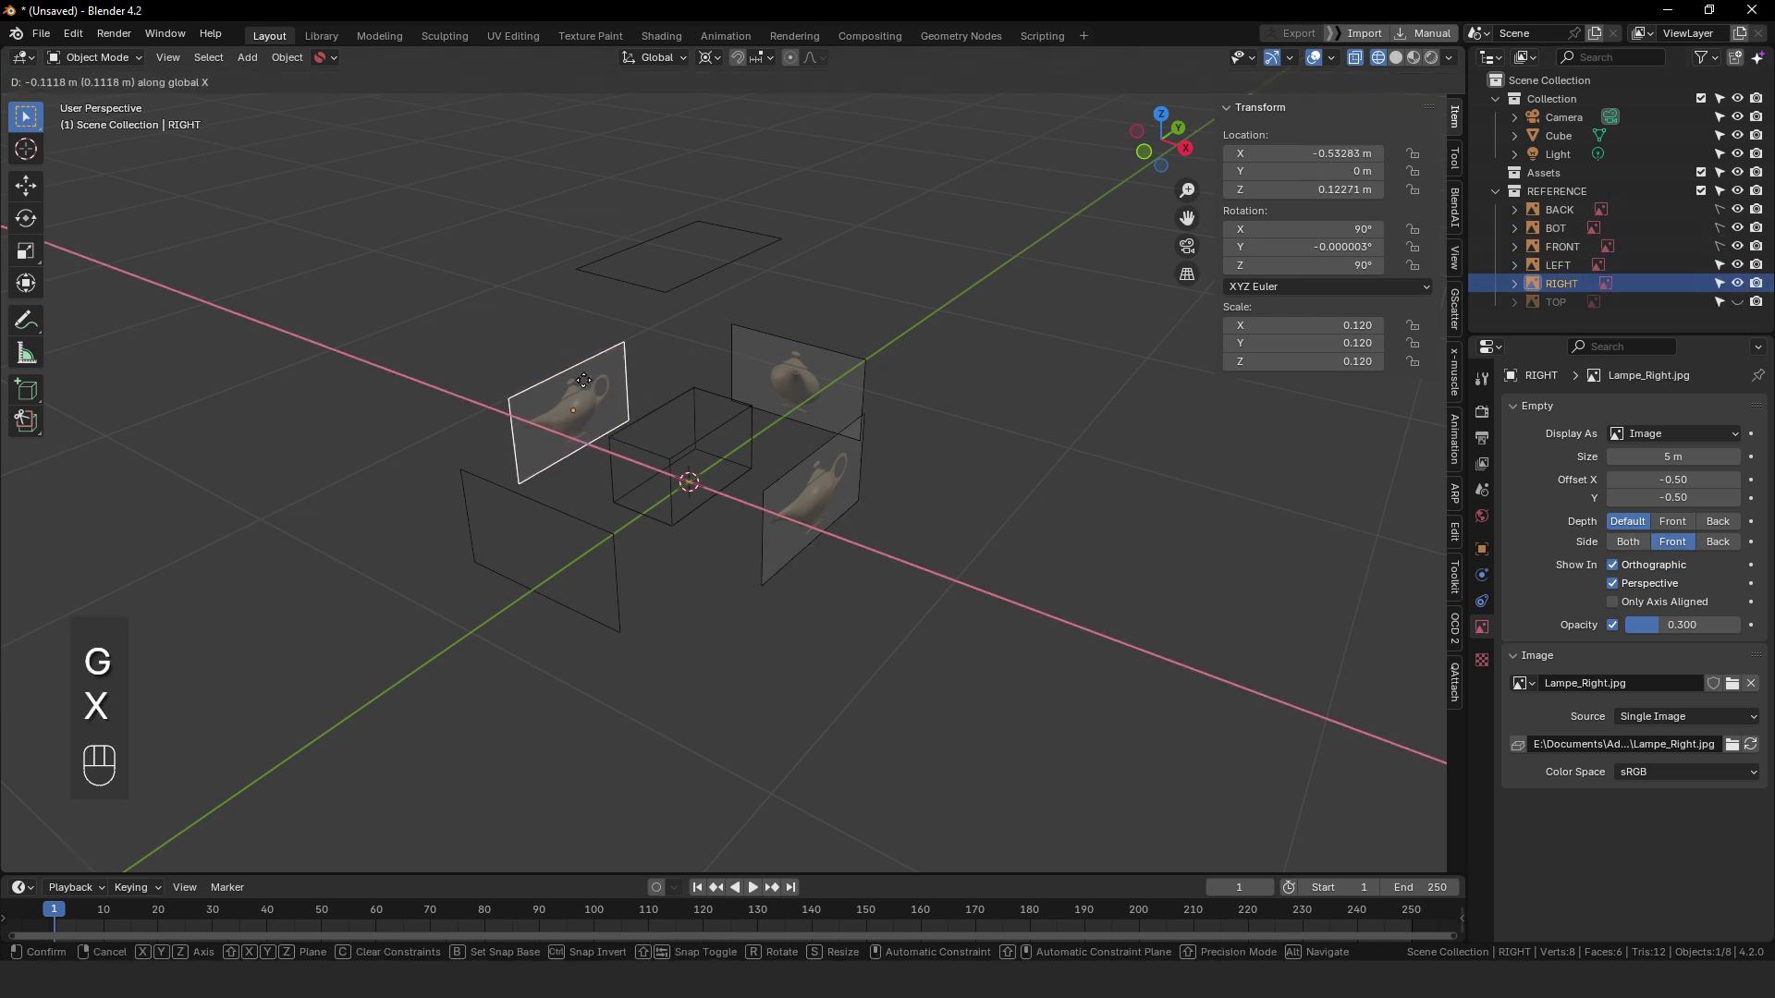
click(587, 384)
- Move the LEFT image along X to about 0.58 m and make the LEFT and RIGHT images unselectable
click(782, 491)
key(g)
key(x)
click(768, 492)
middle_drag(766, 492, 887, 462)
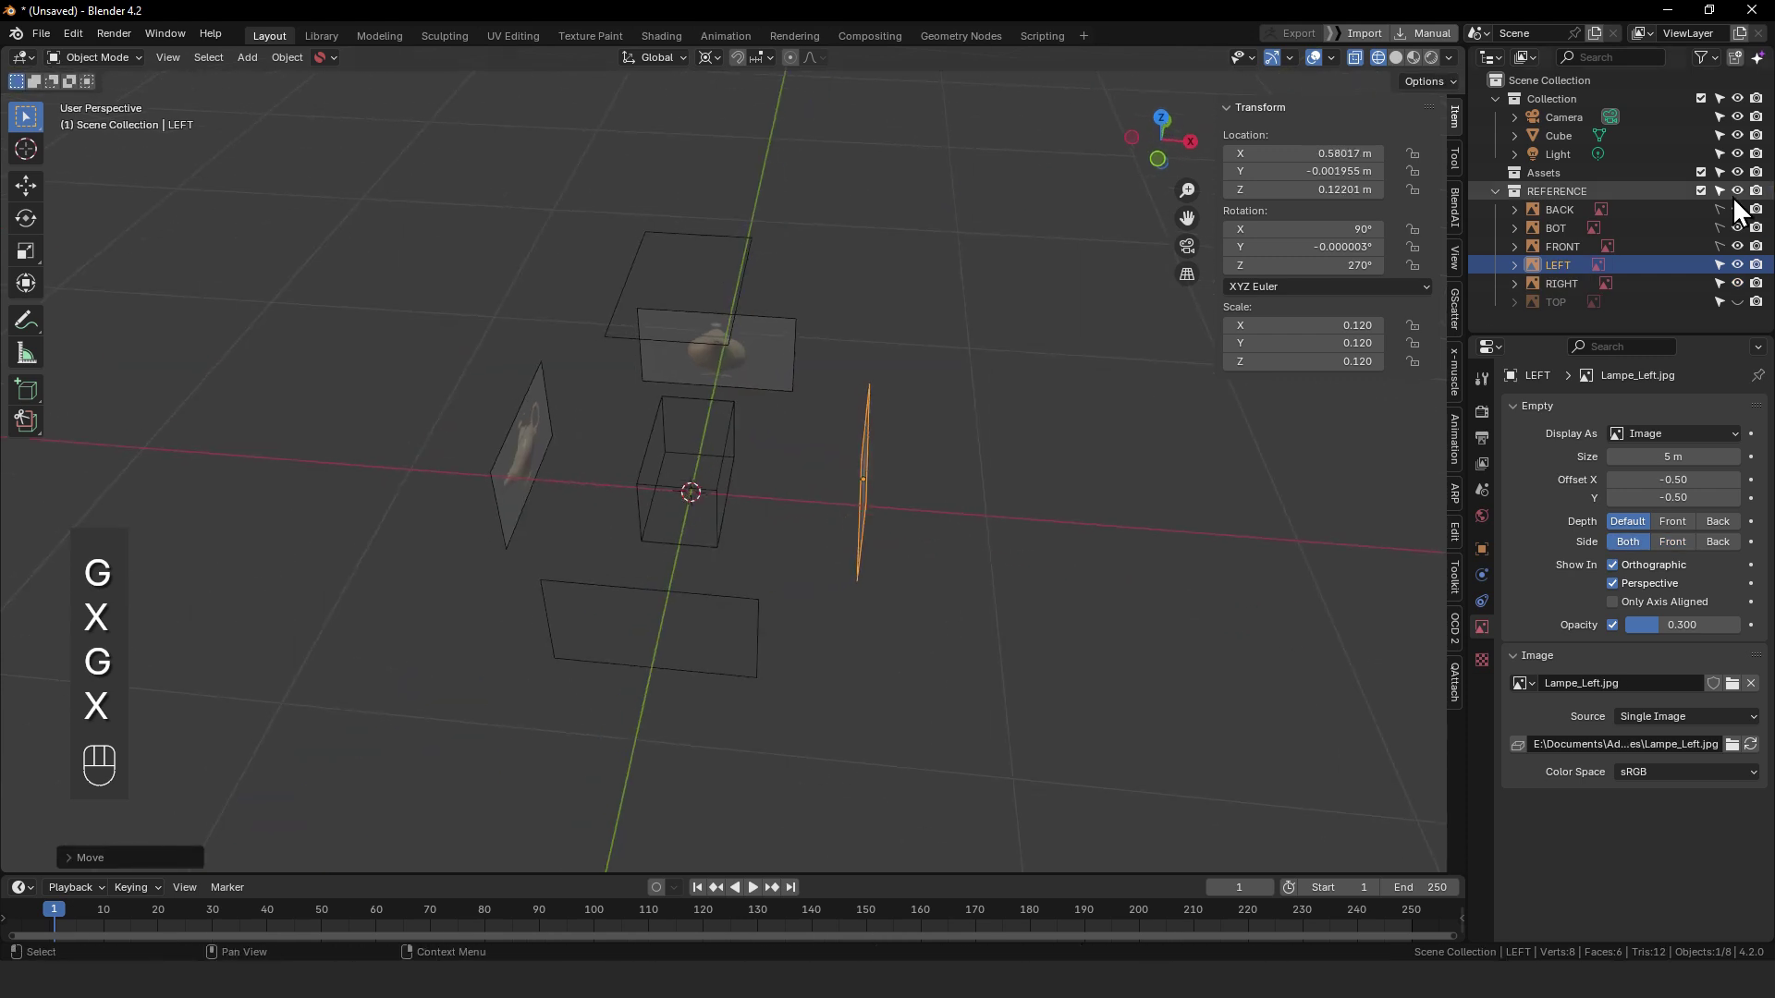
click(1718, 264)
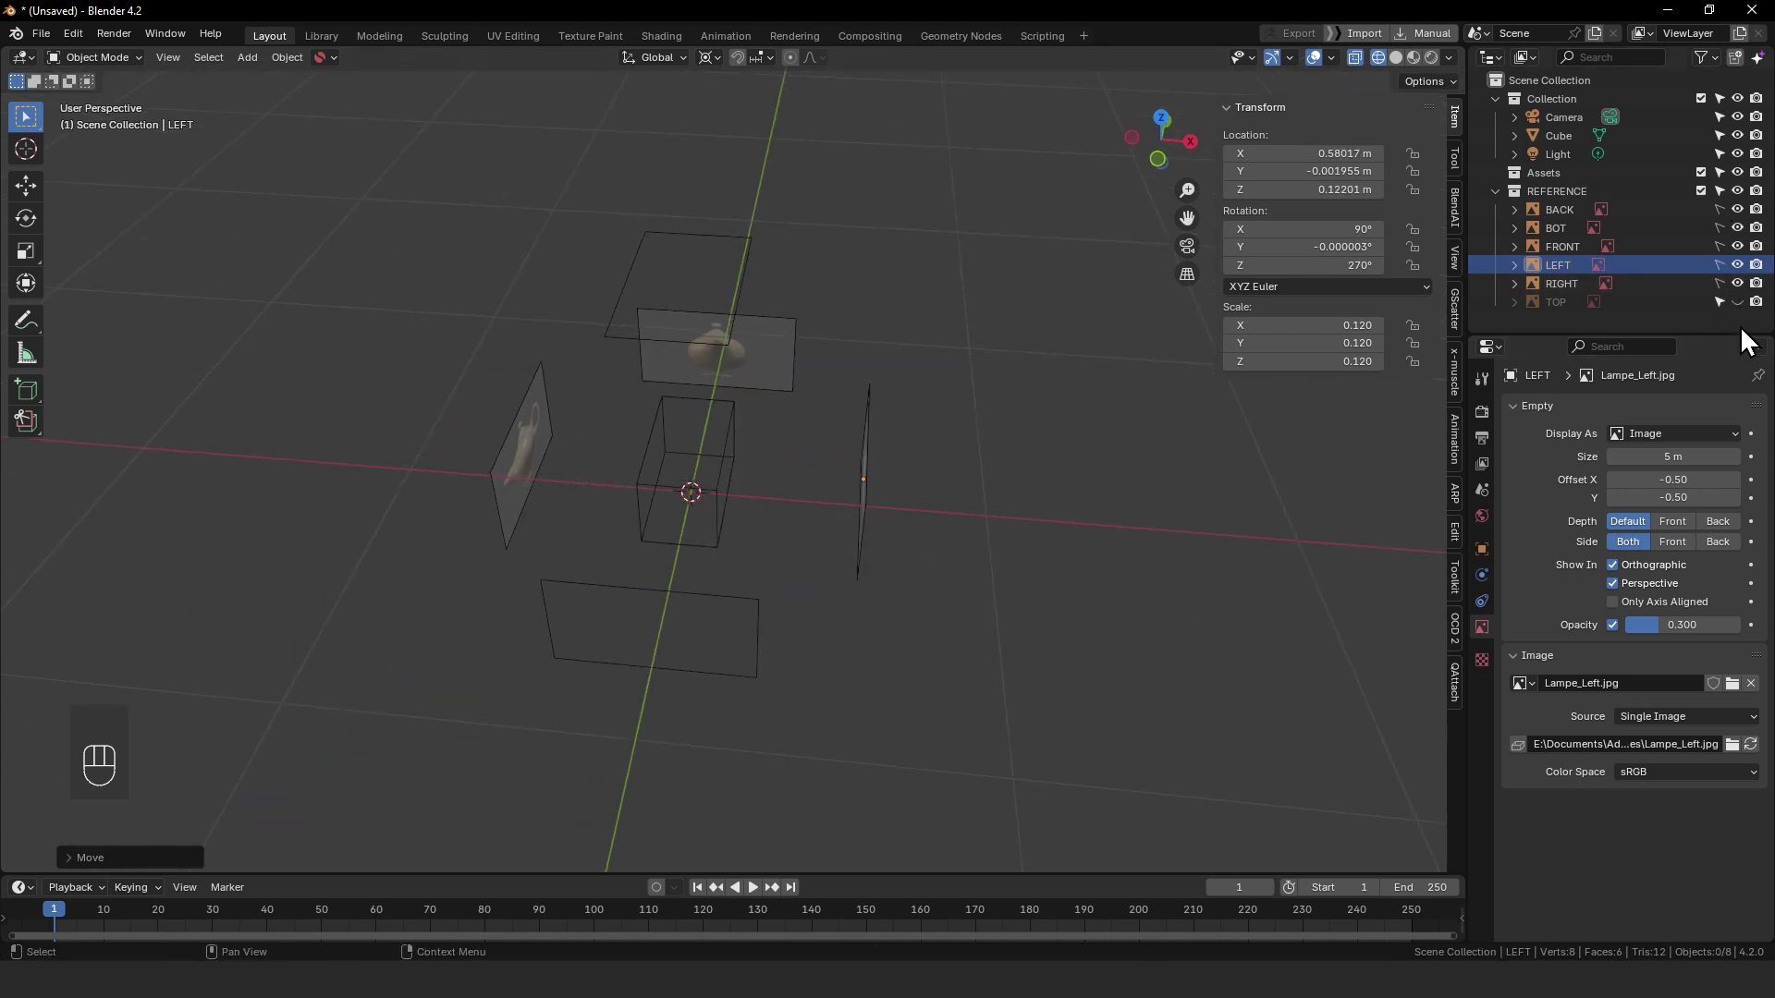
- Unhide the TOP image, switch to the top orthographic view and select the image
click(1737, 301)
alt+middle_drag(591, 407, 741, 438)
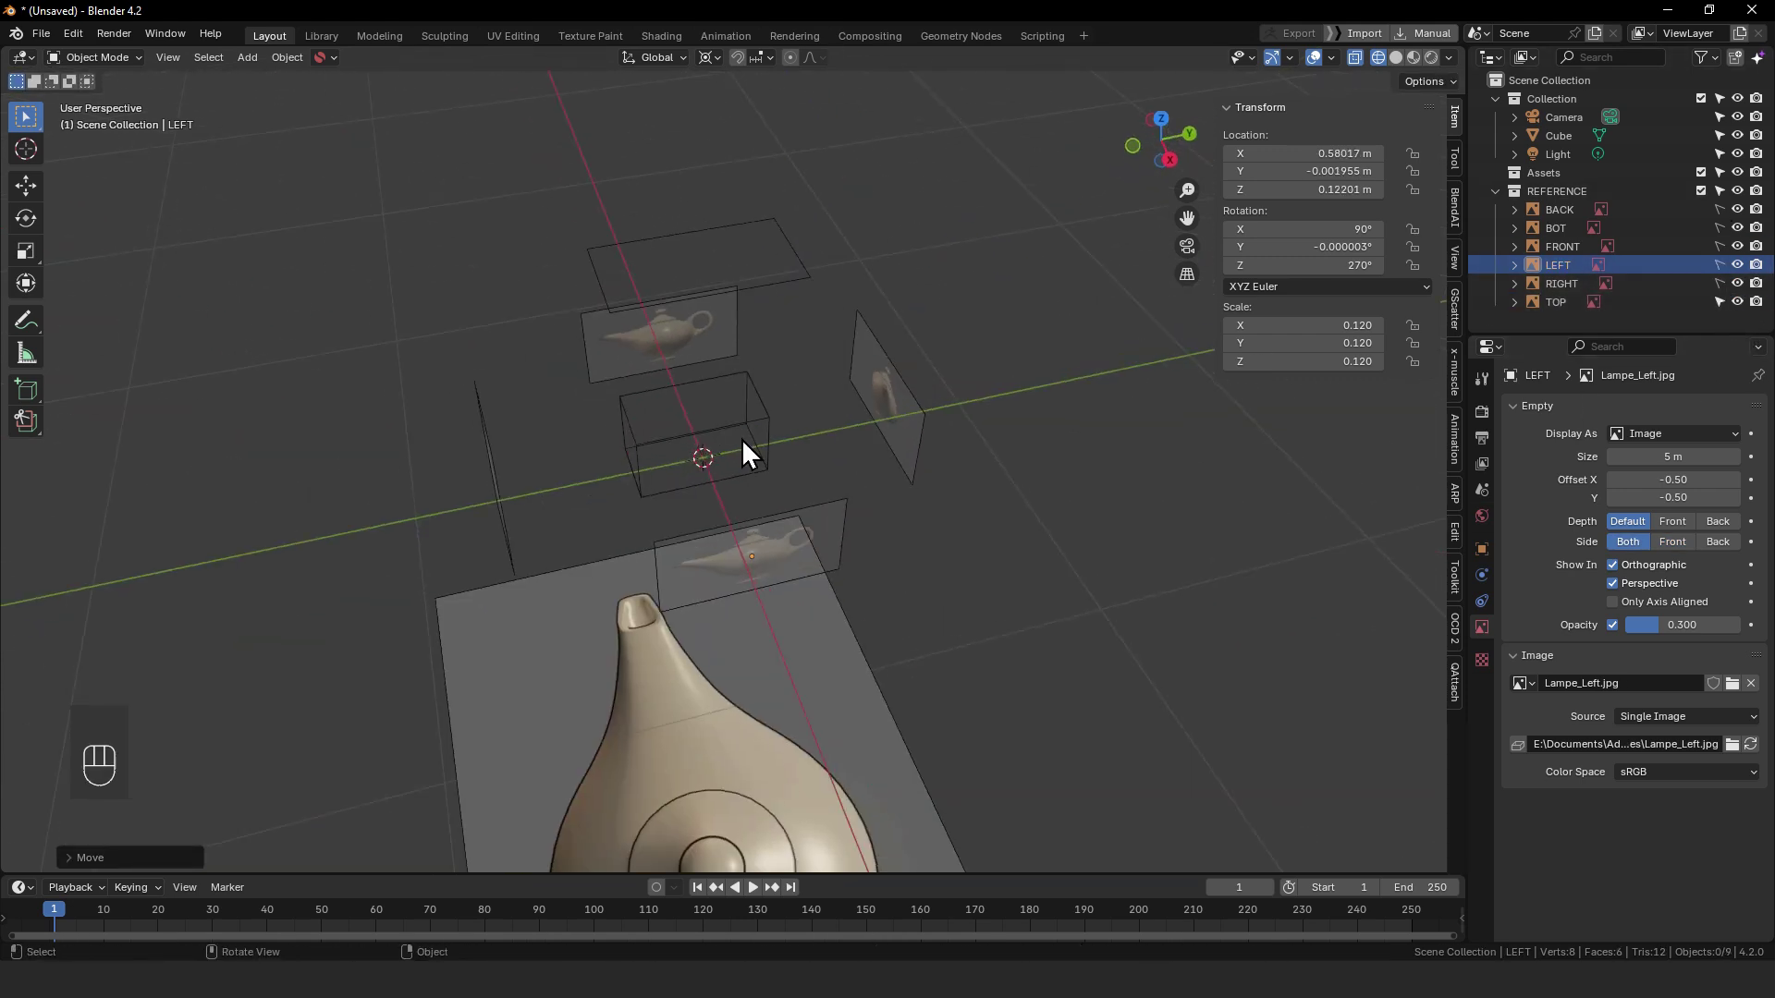
key(KP_7)
ctrl+alt+middle_drag(919, 316, 921, 486)
click(1027, 547)
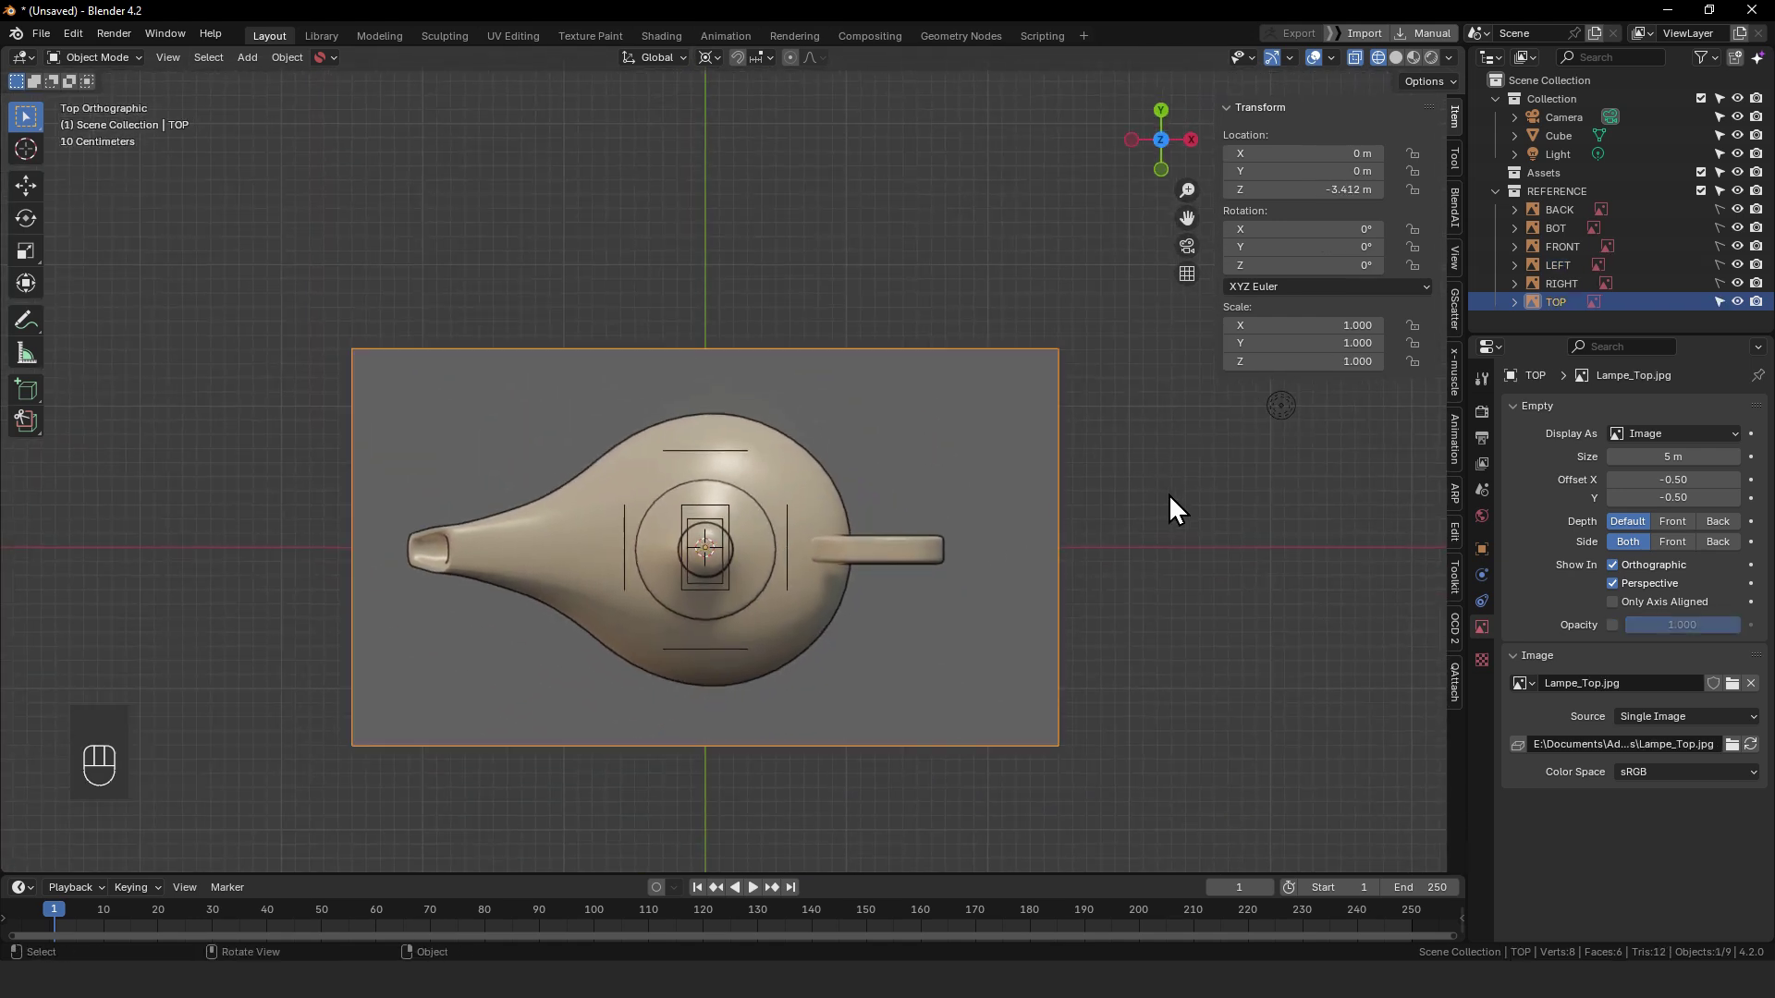
- Scale the TOP image down to about 0.284 and rotate it -90° around Z
key(s)
click(837, 522)
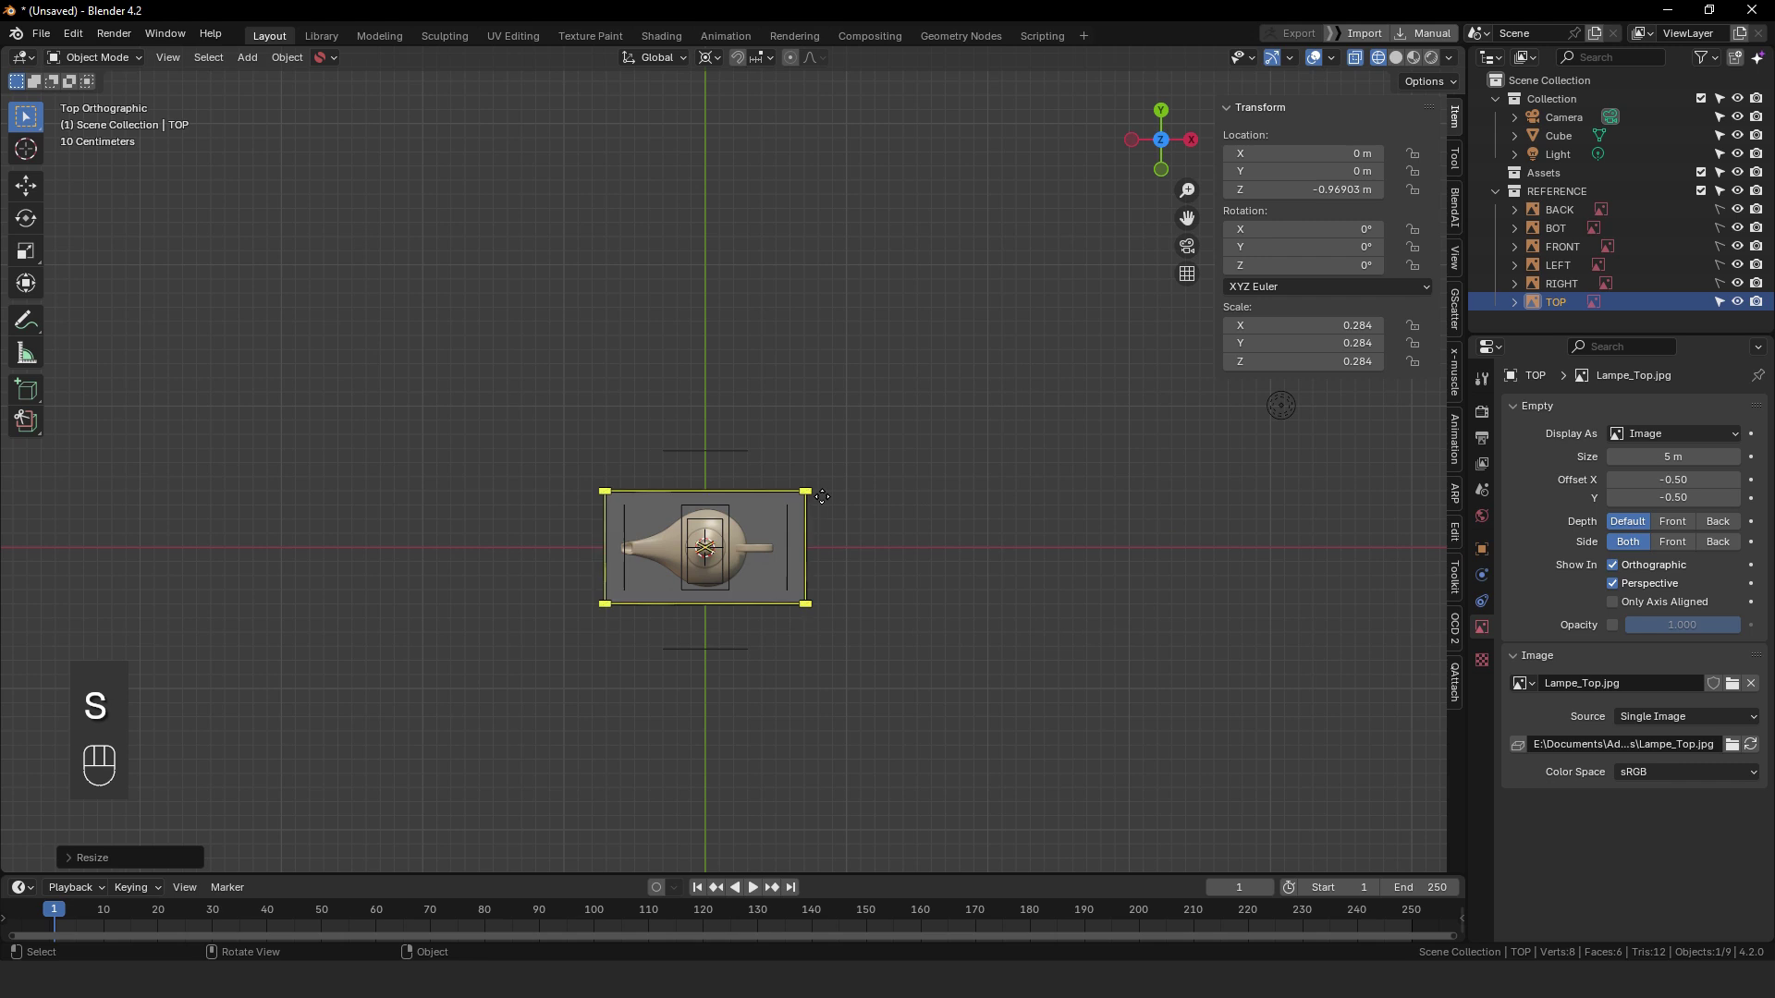
ctrl+alt+middle_drag(845, 658, 884, 390)
key(r)
key(z)
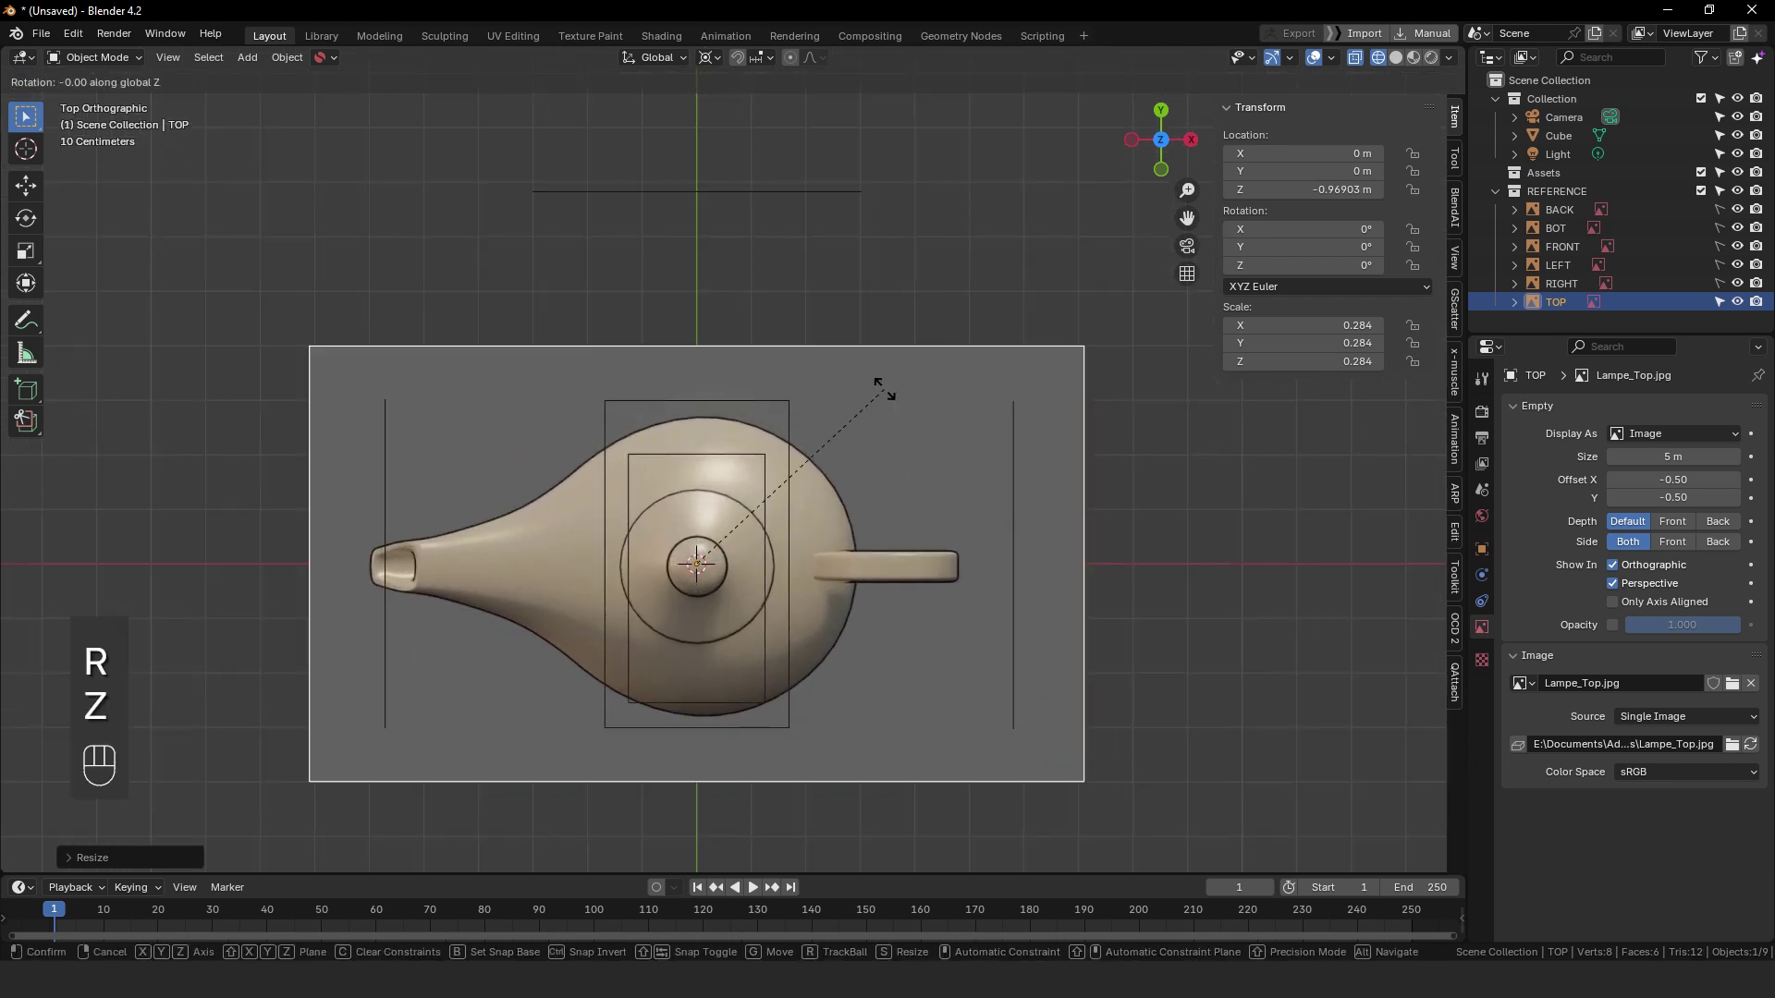
key(KP_9)
key(KP_0)
key(KP_Subtract)
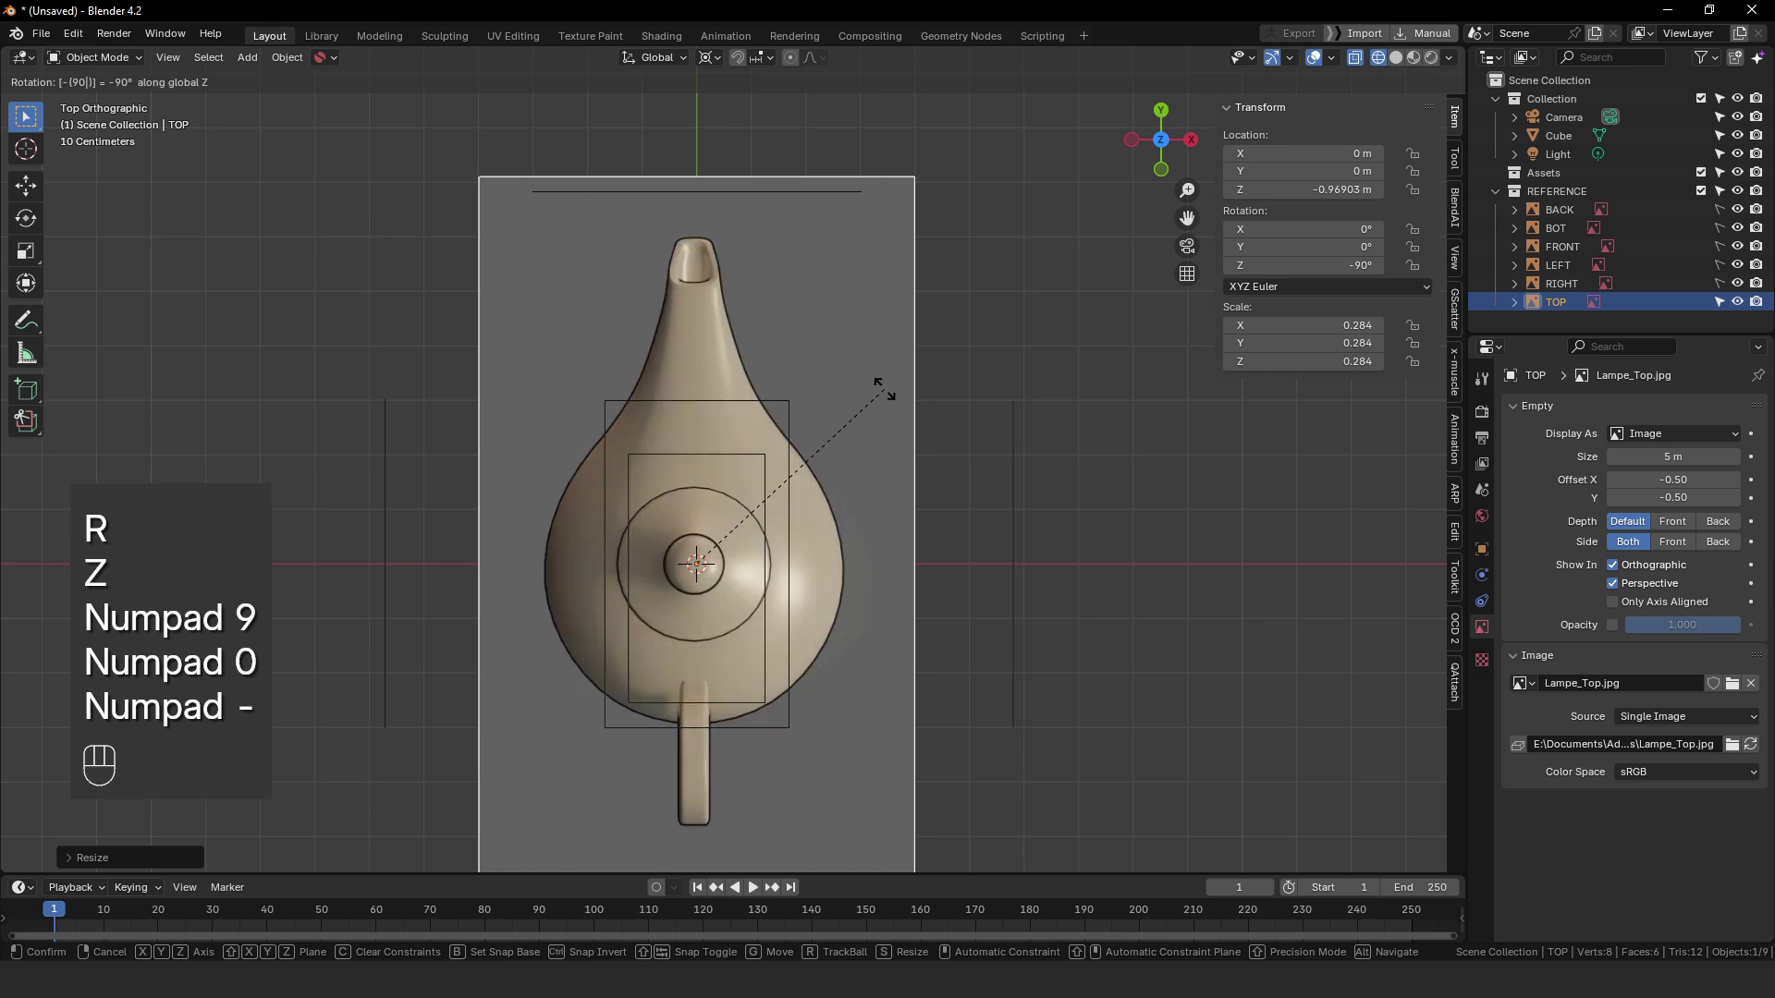
key(Return)
- Scale the TOP image down to about 0.140 and move it along Y to about -0.064 m
key(s)
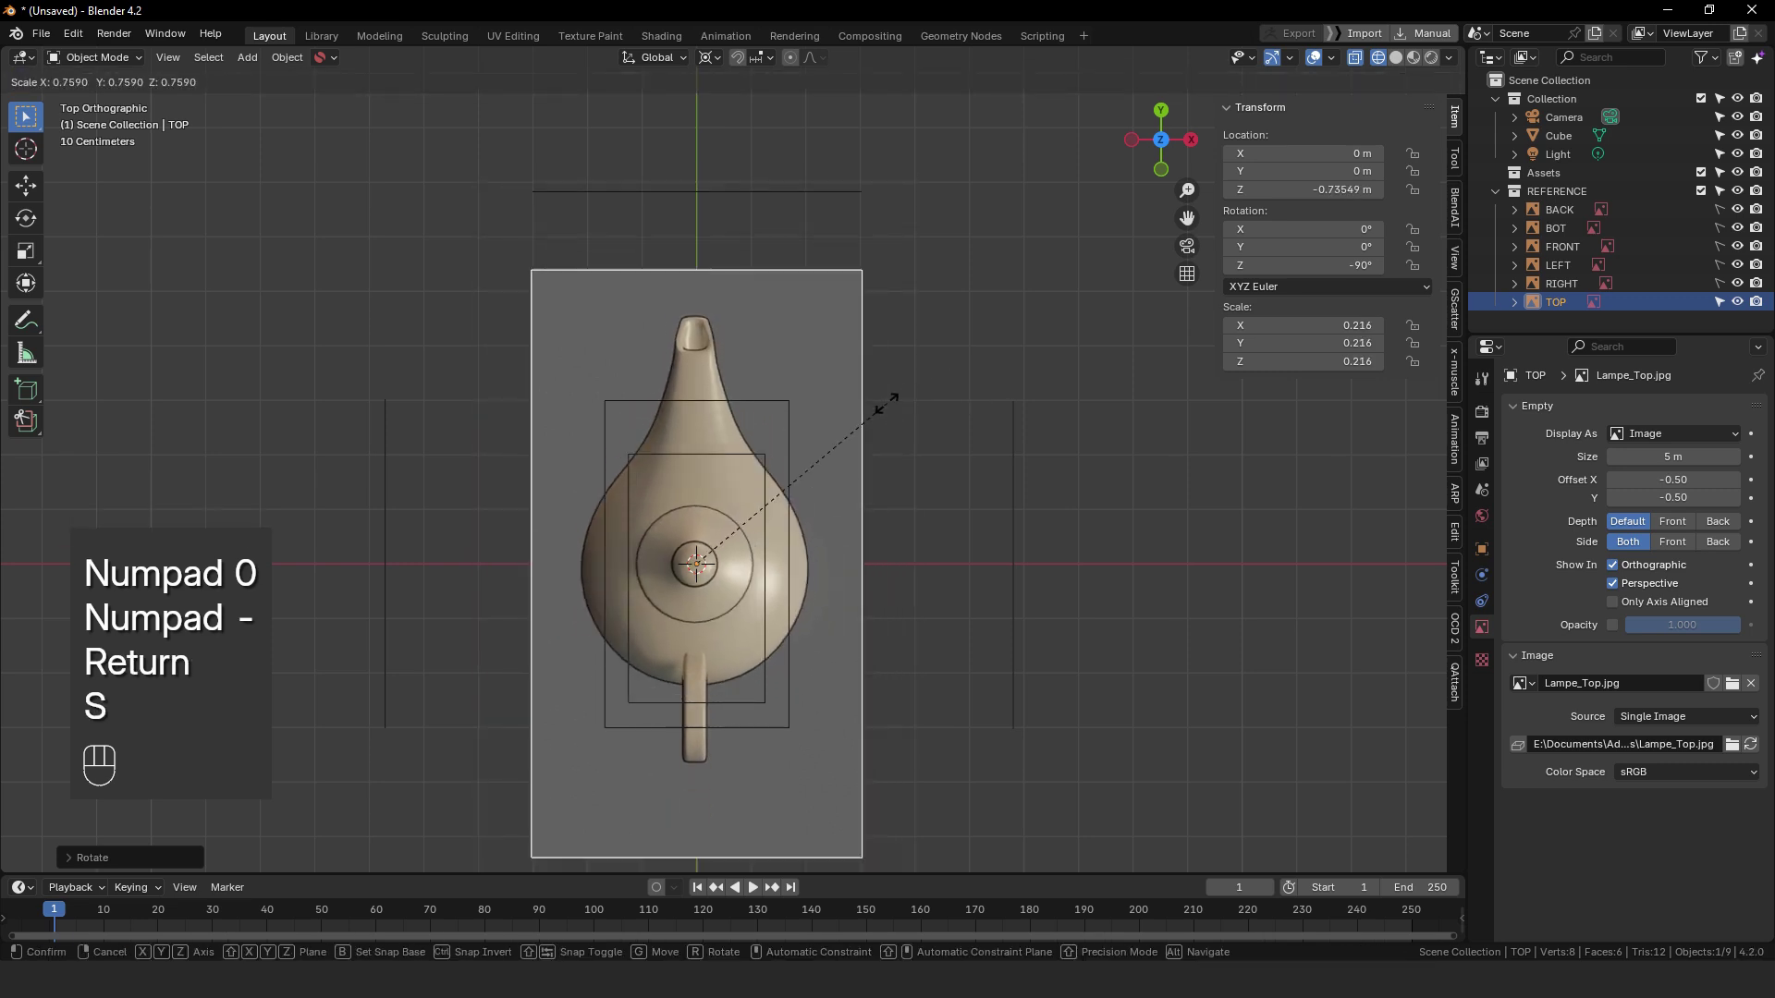
click(798, 440)
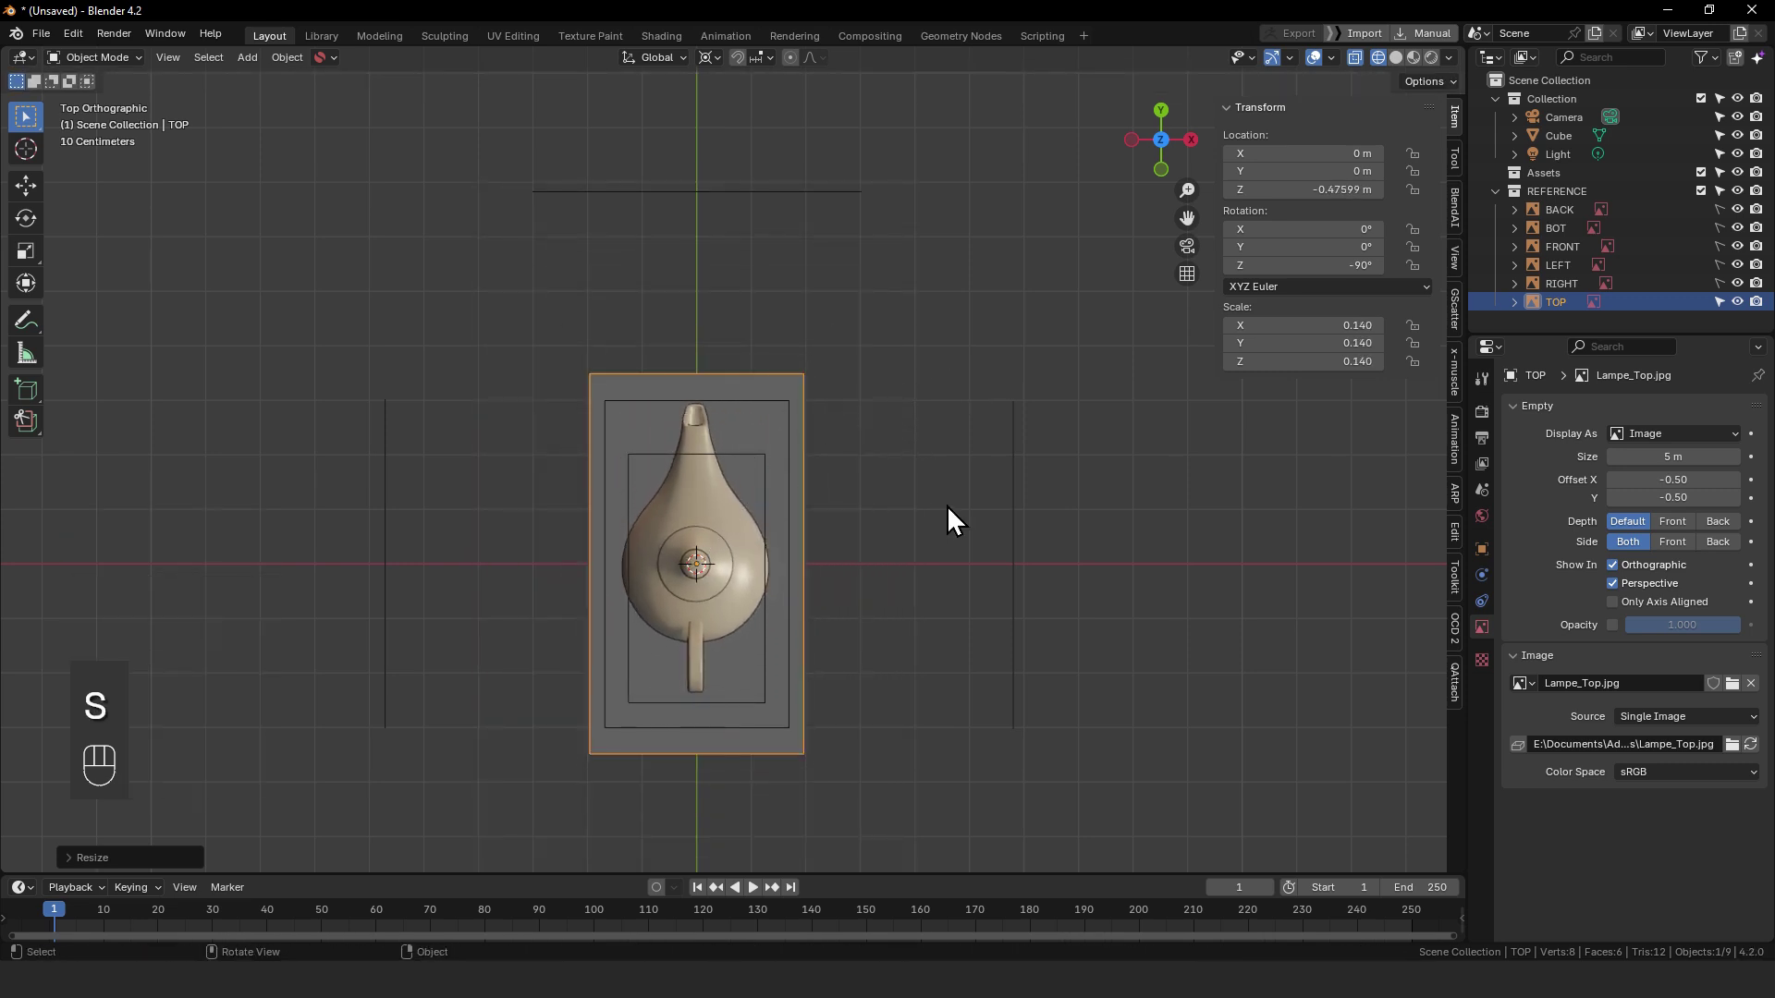
key(g)
key(y)
click(946, 547)
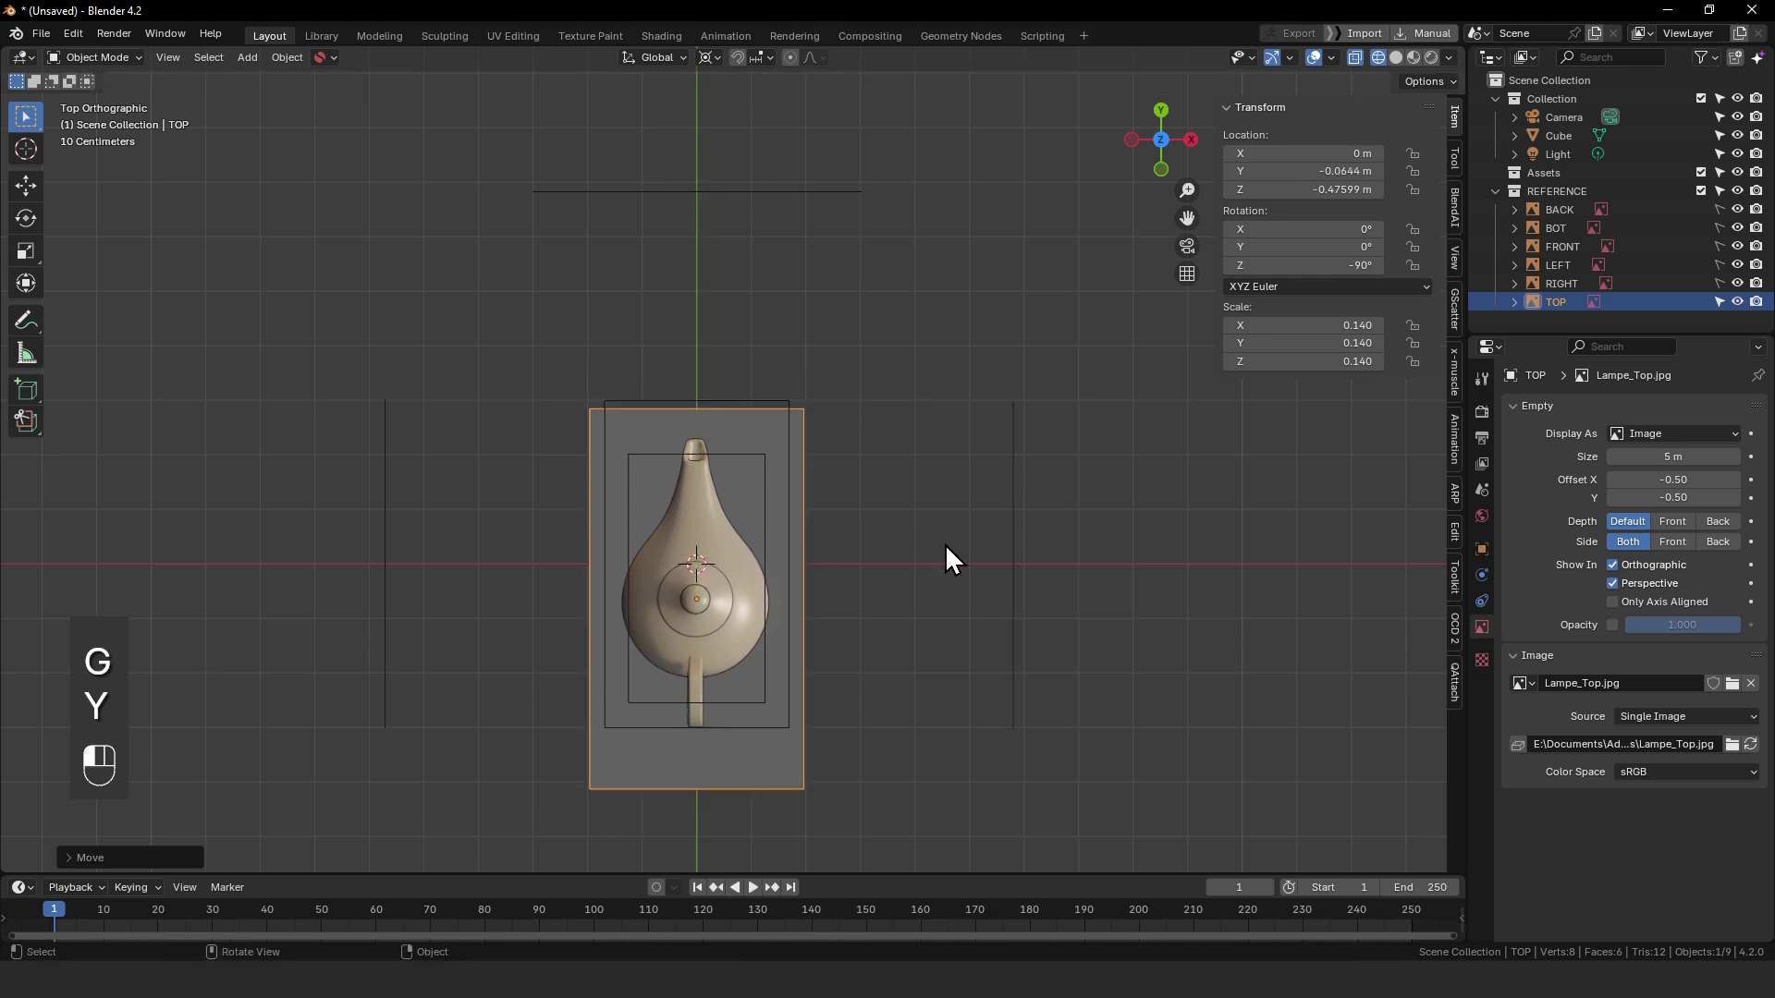
- Scale the TOP image down to about 0.120 and move it along Y to about -0.050 m
key(s)
click(904, 561)
key(s)
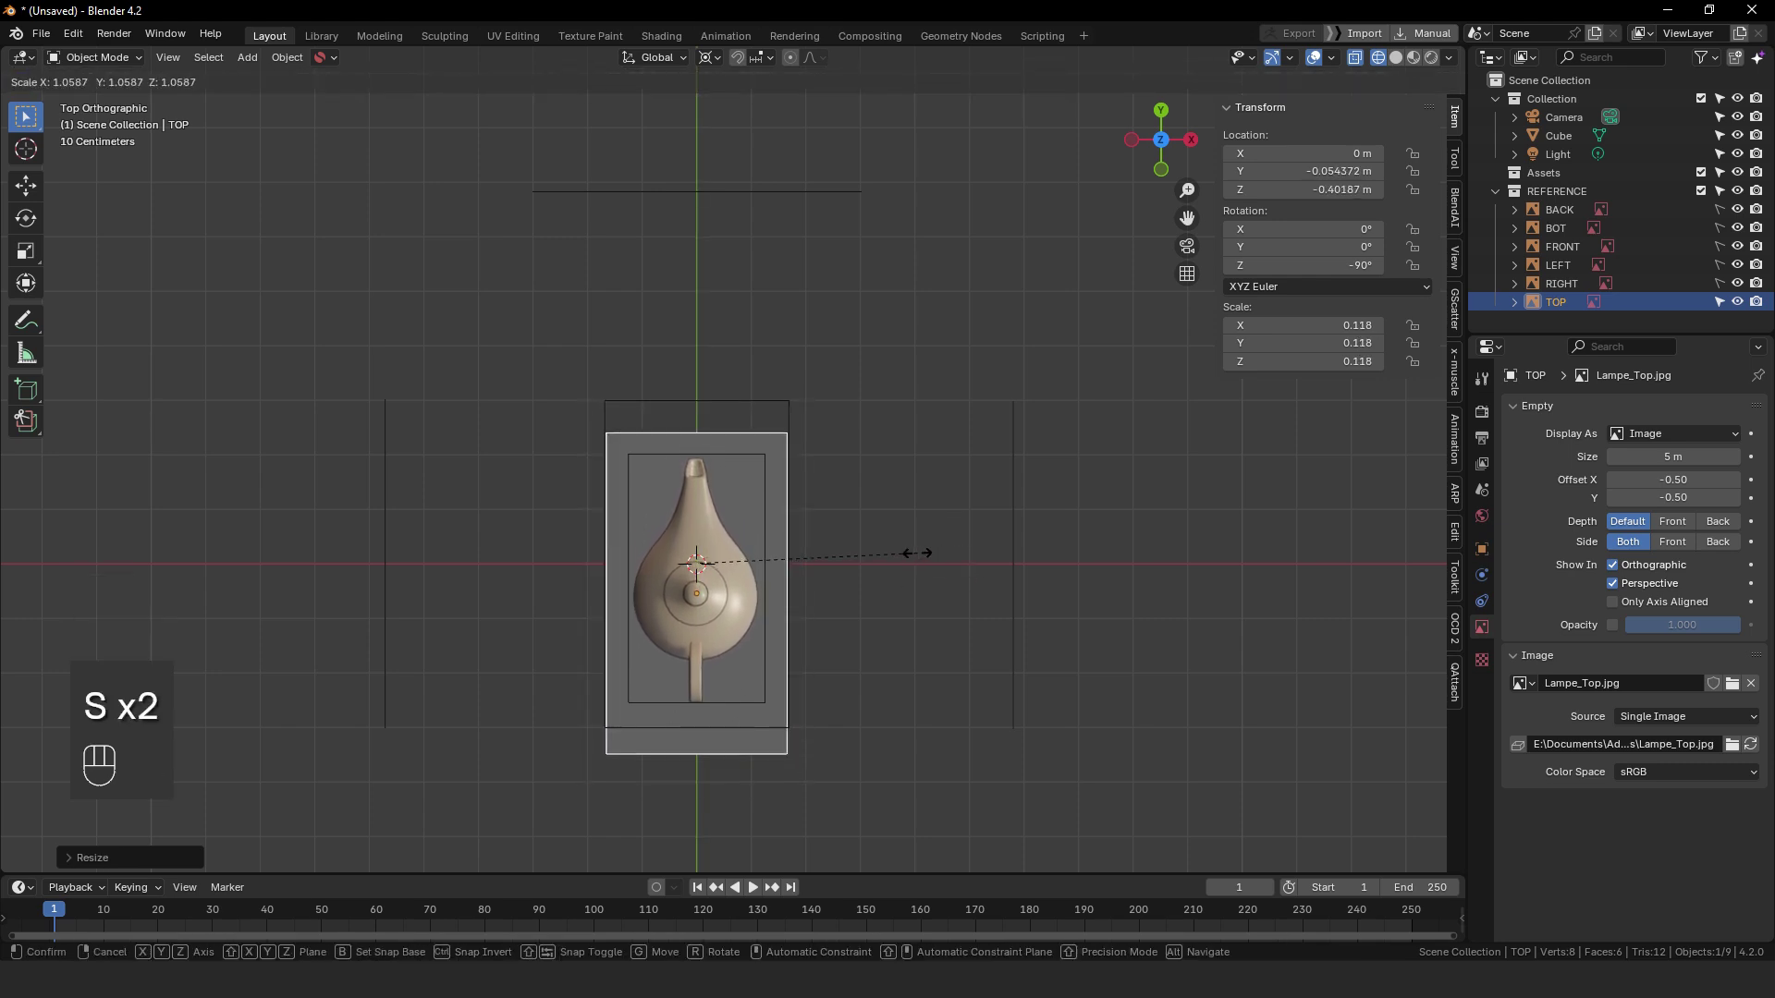
click(921, 555)
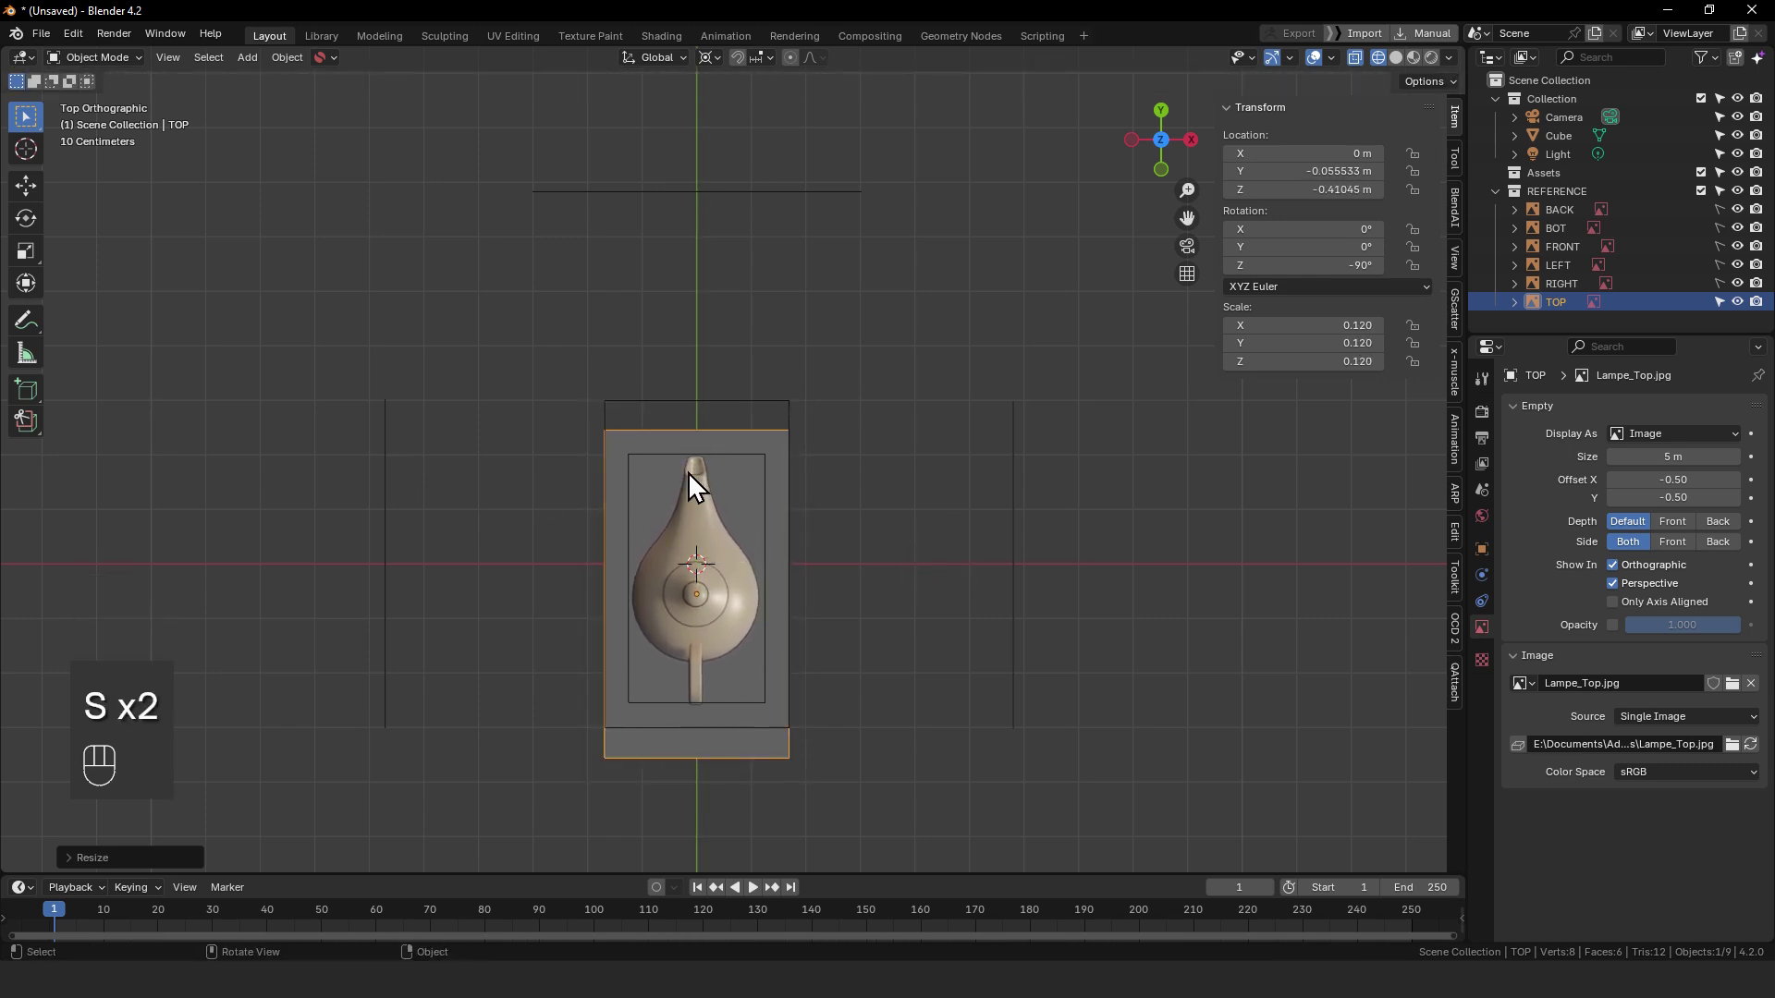
key(g)
key(y)
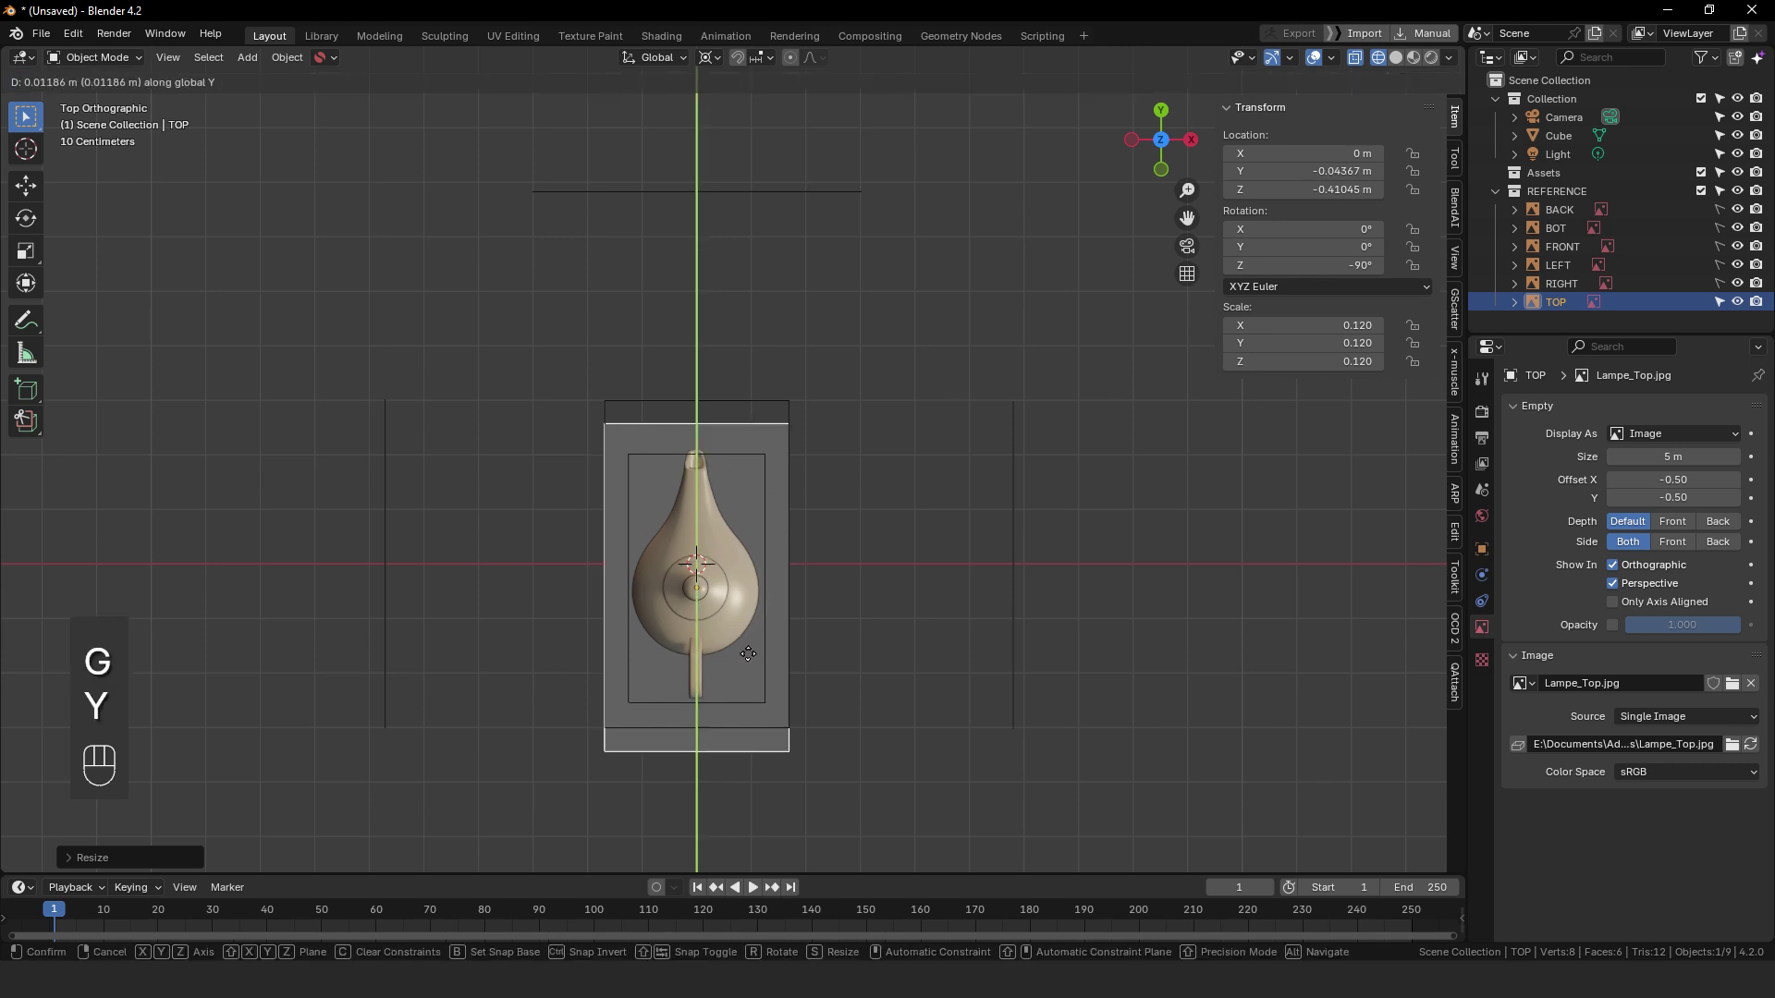
click(747, 660)
- Fine-tune the TOP image's scale and Y position to about -0.052 m so the lamp fits the box outline
ctrl+alt+drag(747, 660, 959, 450)
key(s)
click(959, 451)
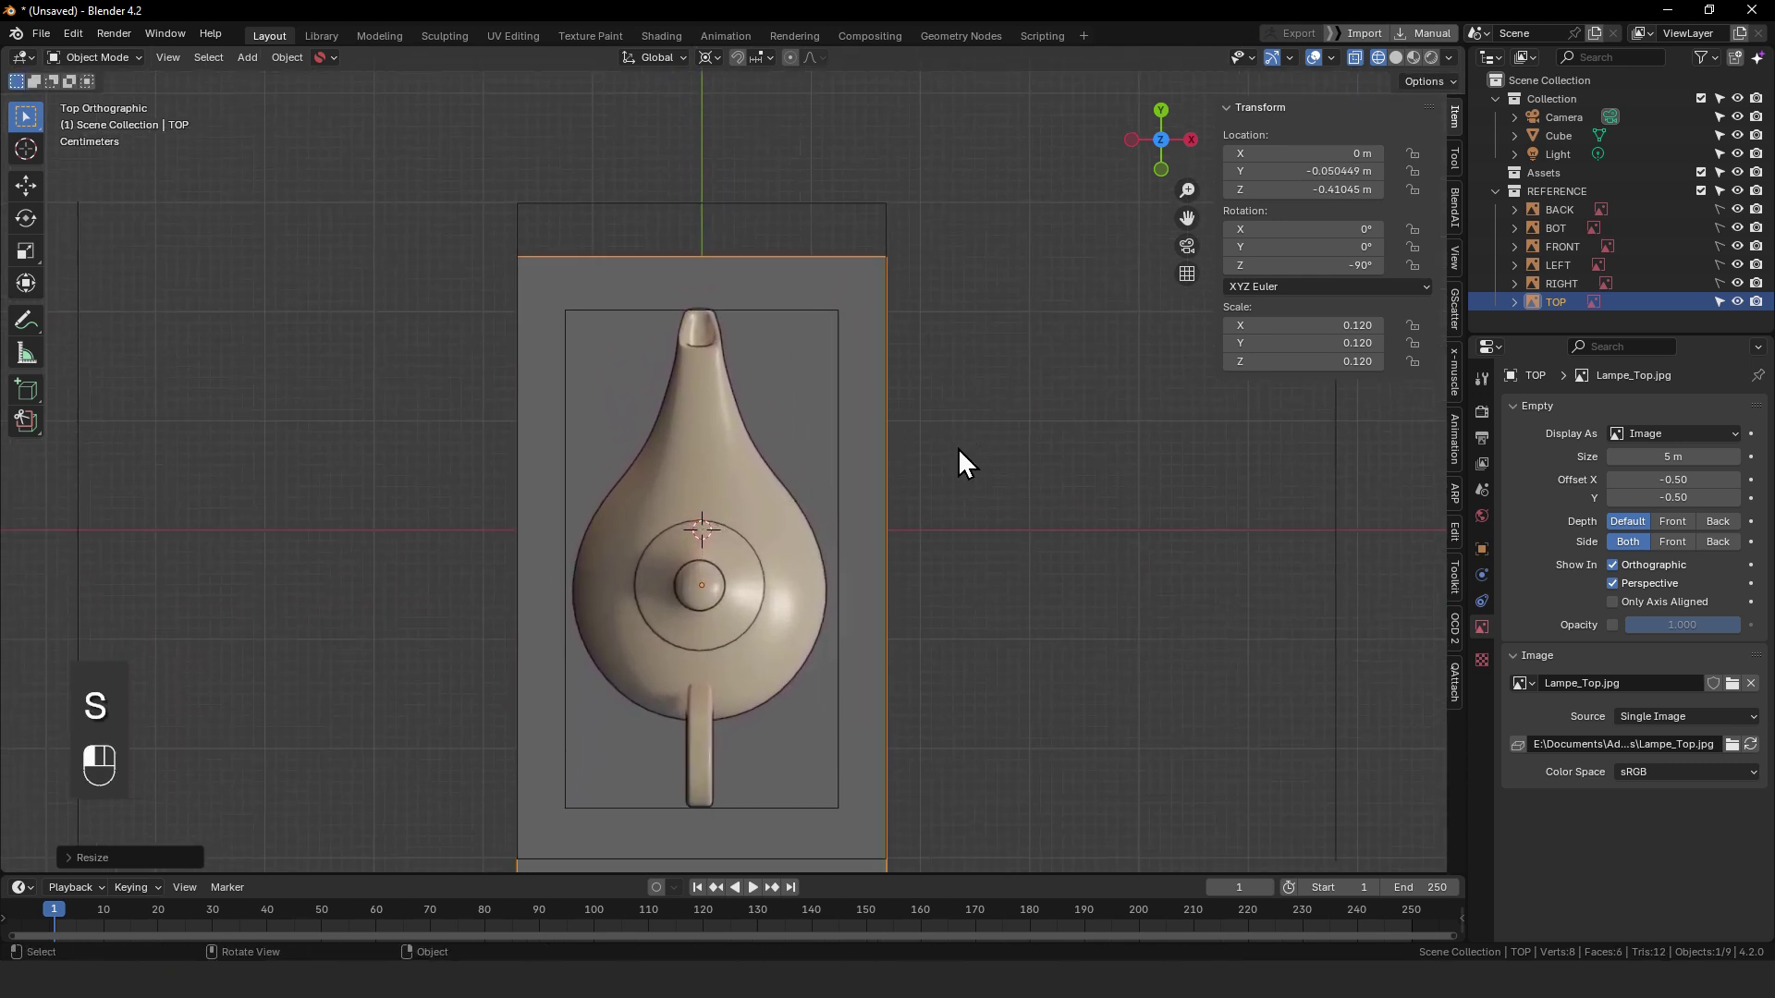
key(g)
key(y)
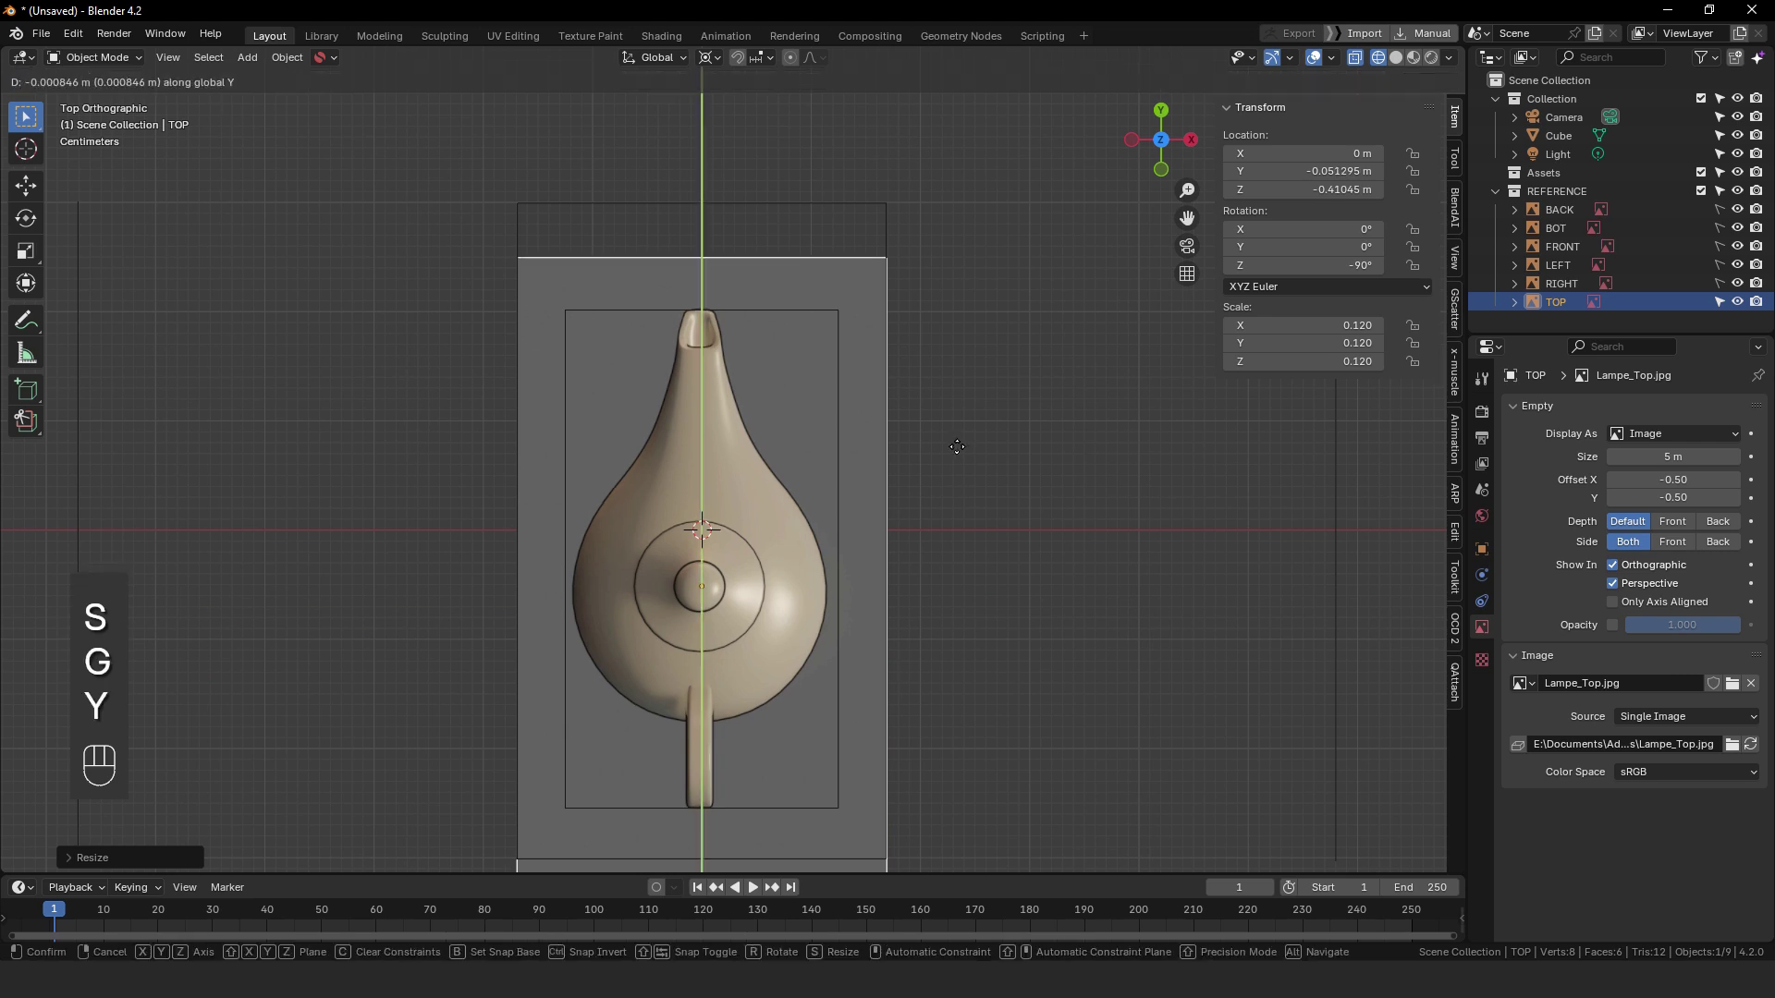
click(958, 449)
key(s)
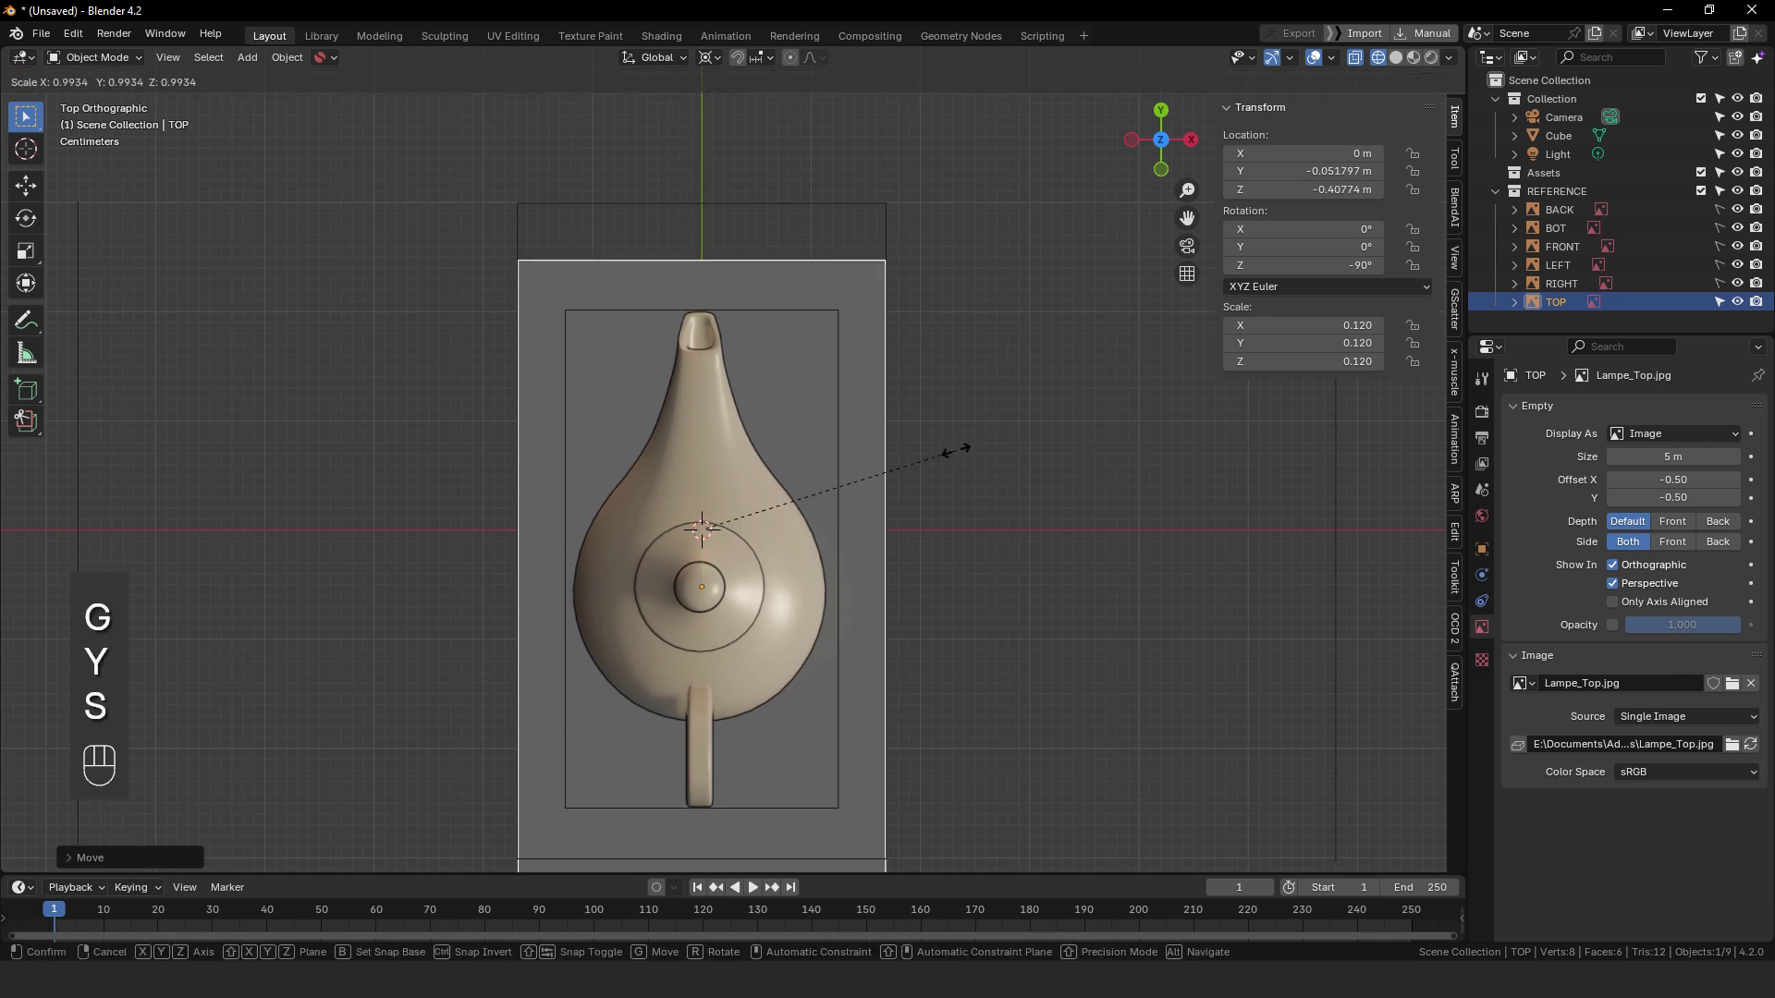
click(955, 451)
- Change the transform pivot point from the 3D cursor so the TOP image rotates about its own centre
alt+drag(860, 551, 737, 563)
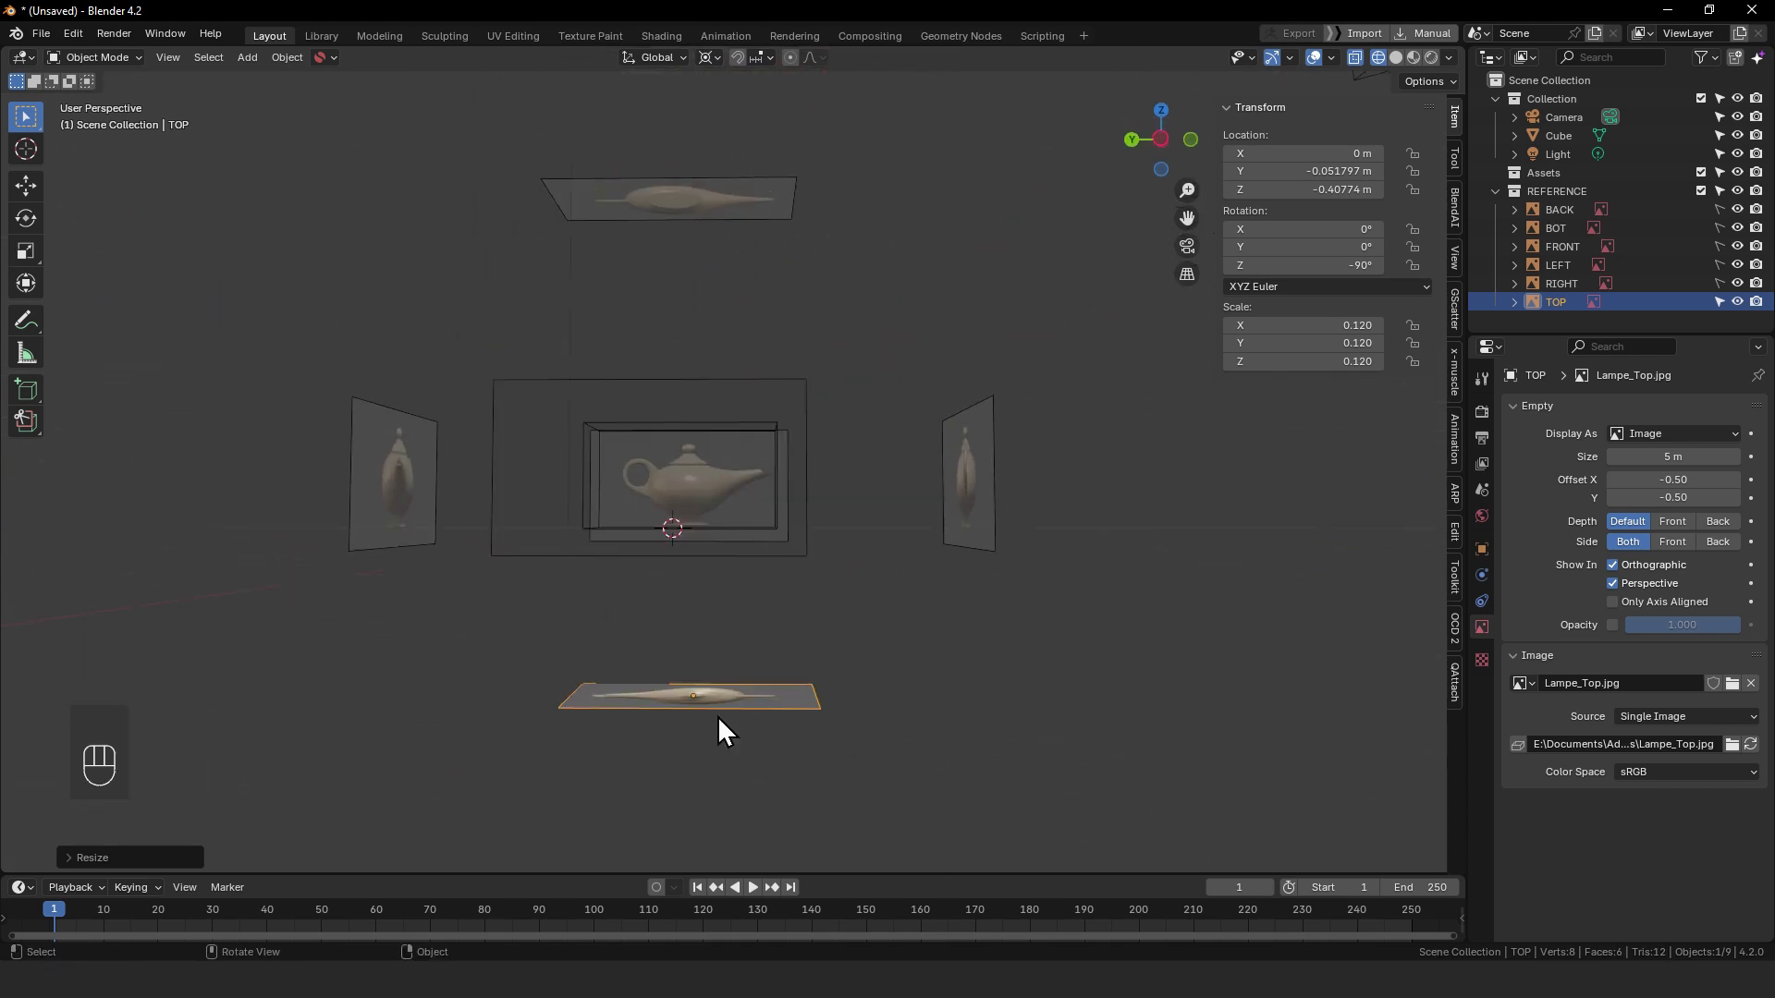
alt+drag(719, 717, 721, 682)
key(g)
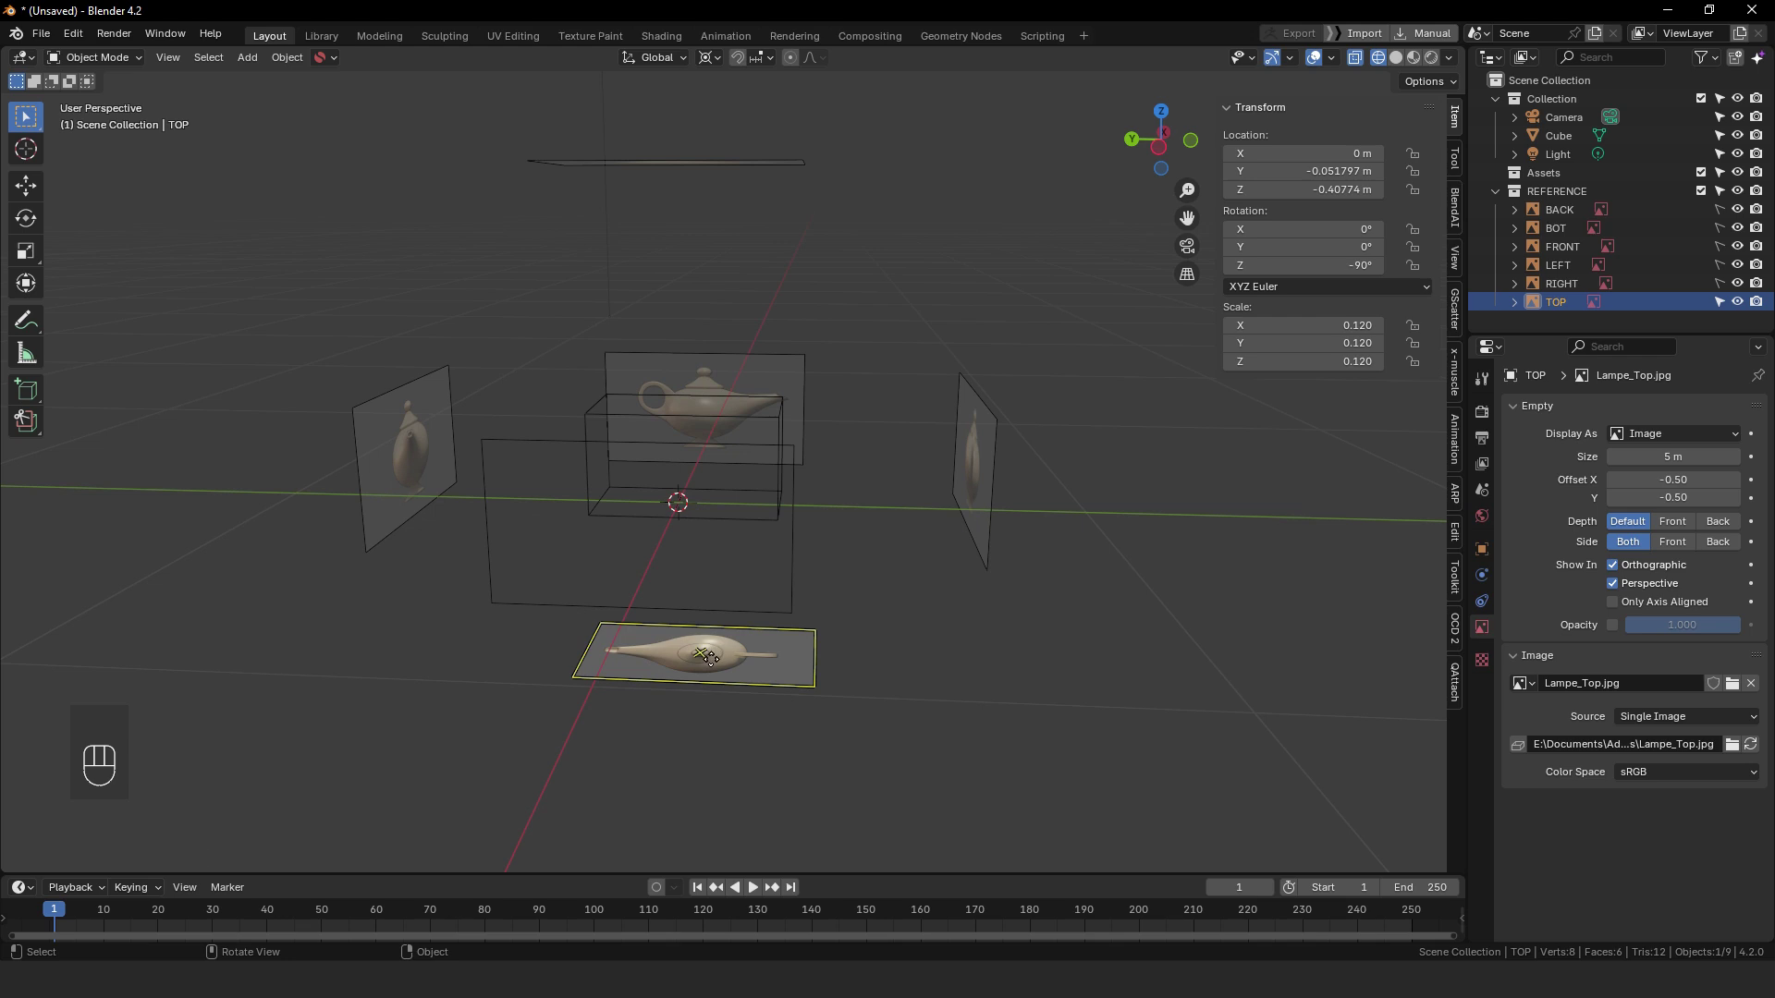
drag(701, 57, 764, 163)
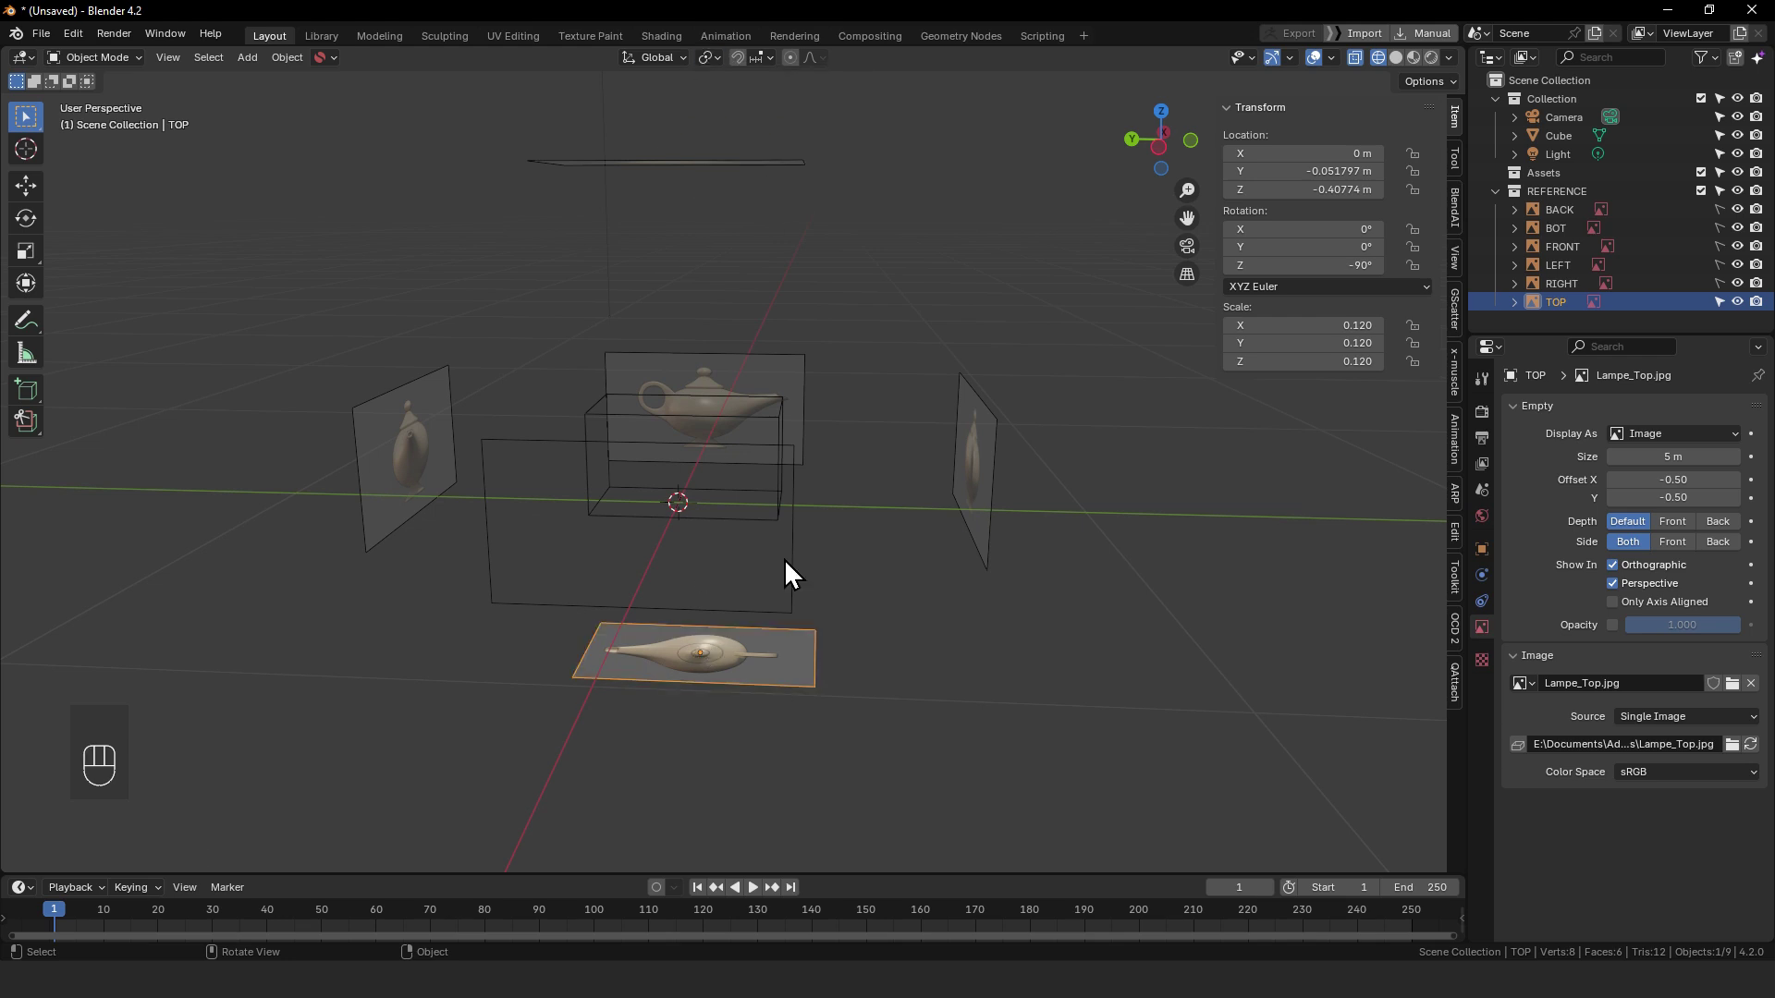
key(r)
key(z)
key(KP_1)
key(KP_8)
key(KP_0)
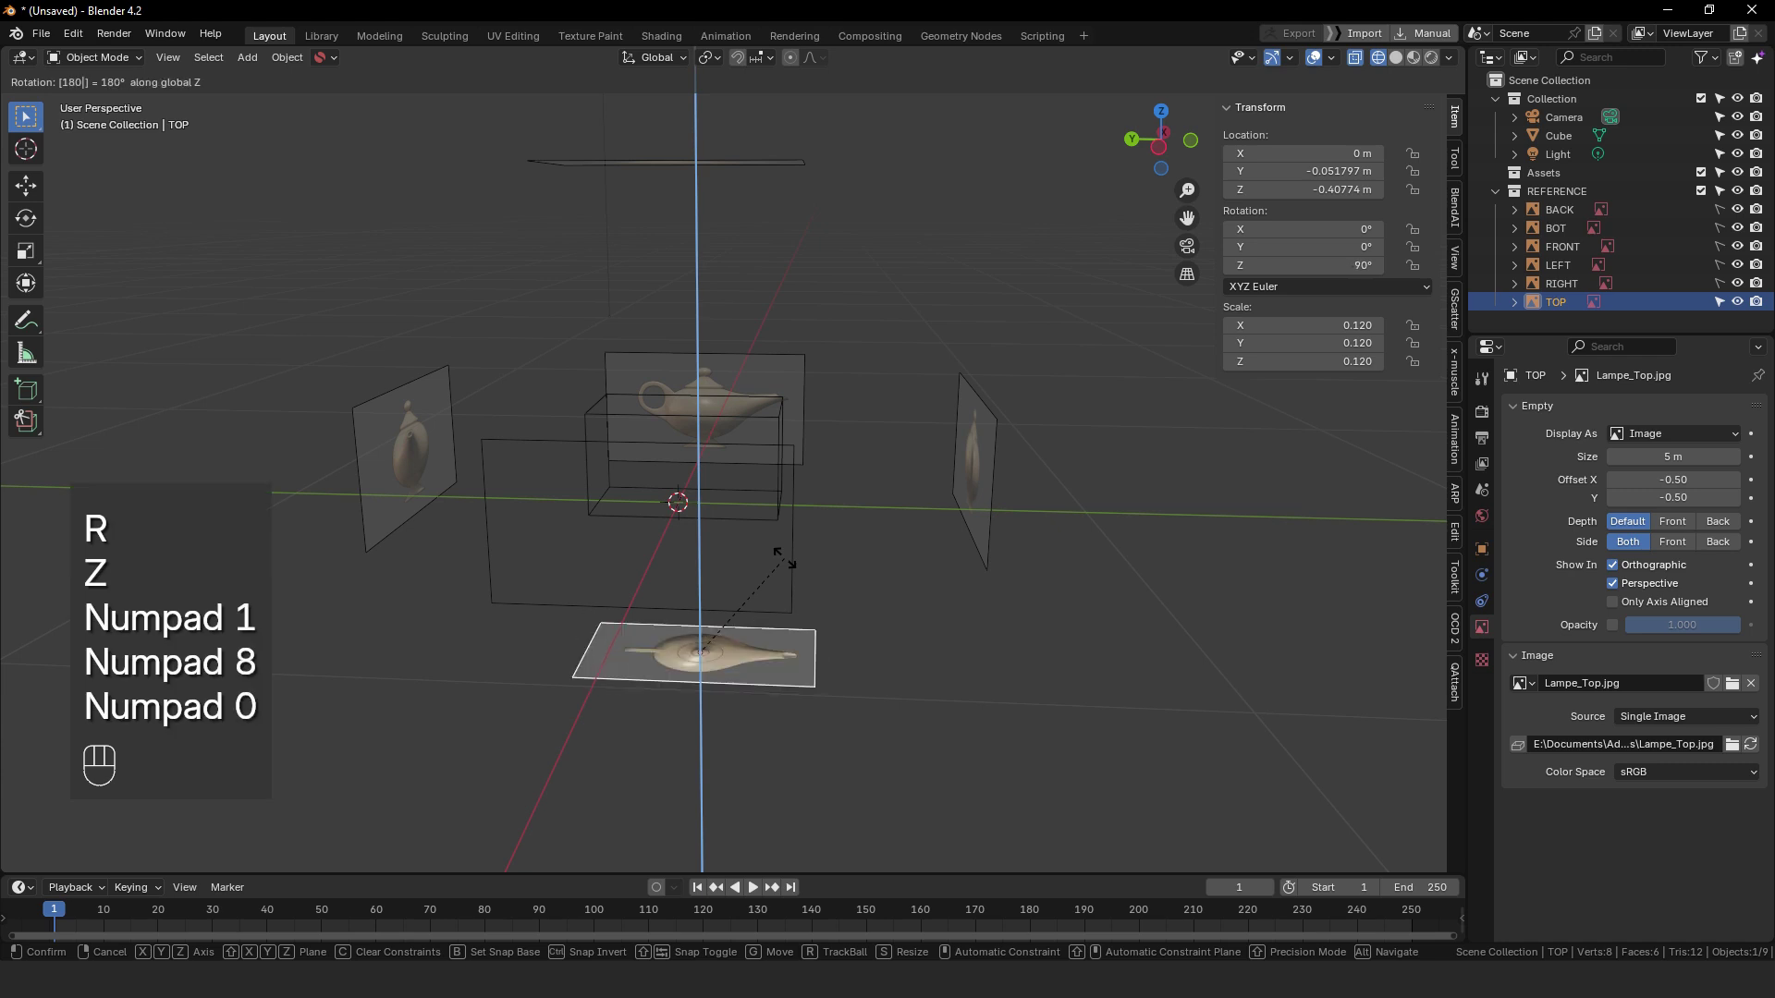
click(784, 560)
- Rotate the TOP image 180° around the Z axis
key(r)
key(z)
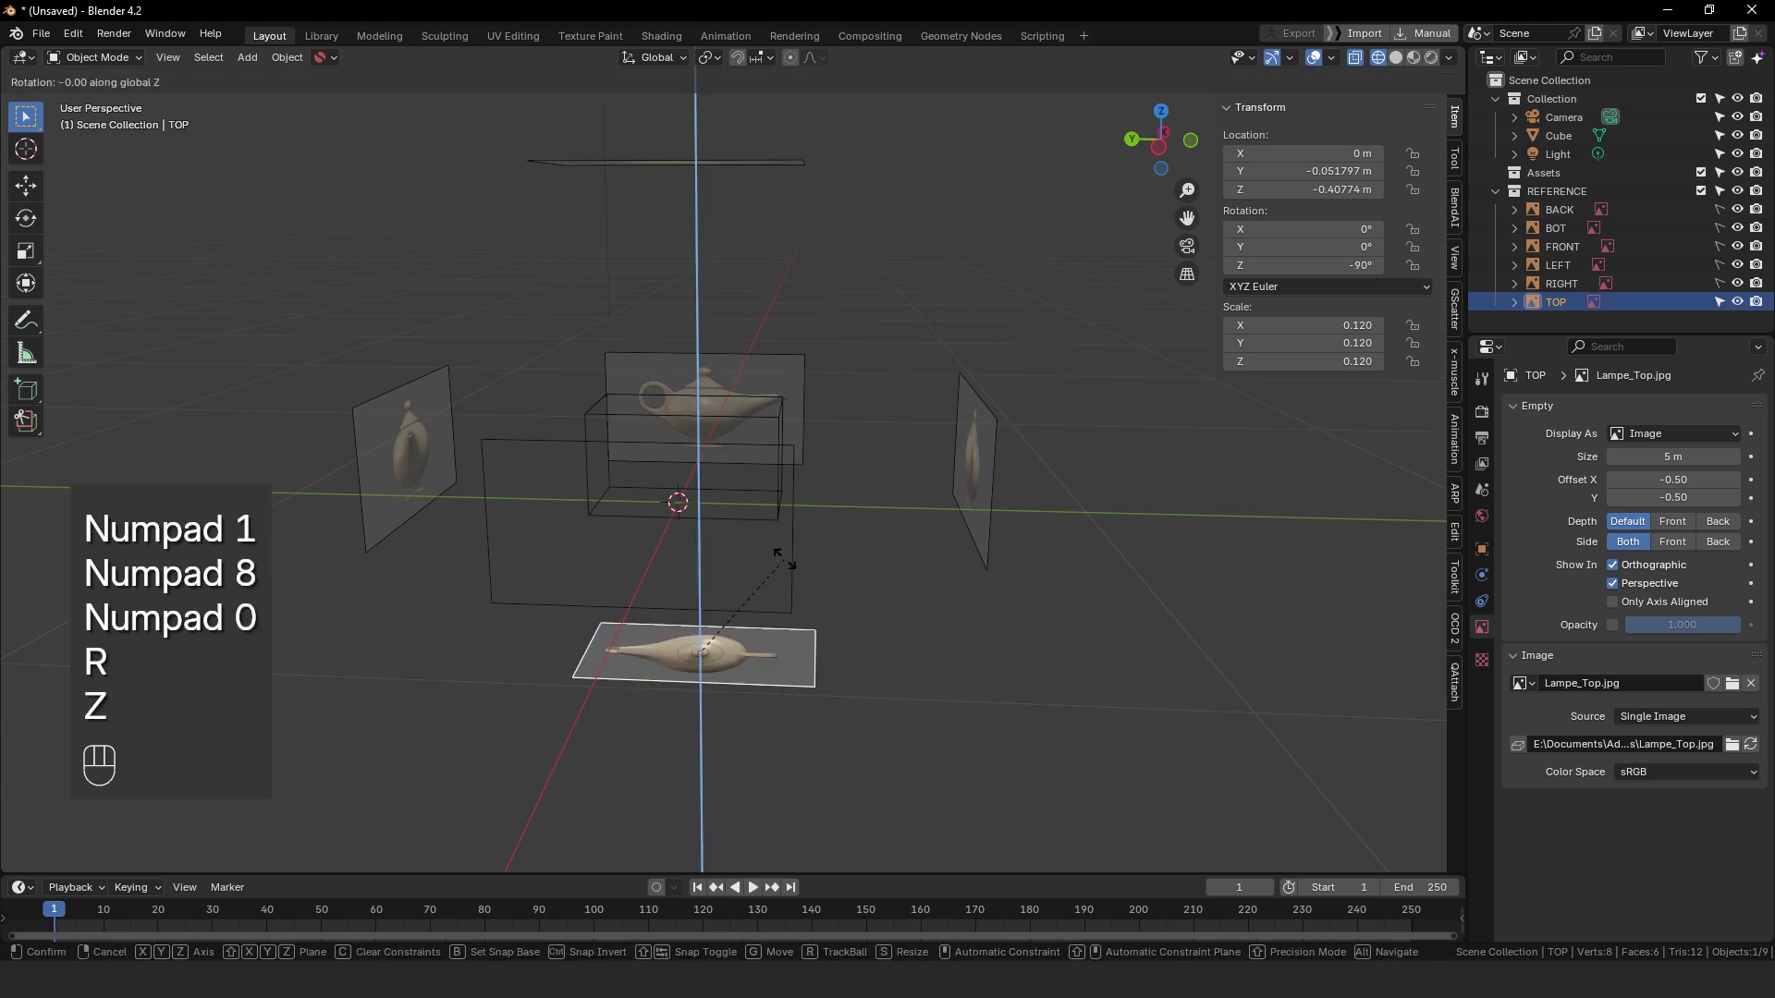
key(KP_1)
key(KP_8)
key(KP_0)
key(Return)
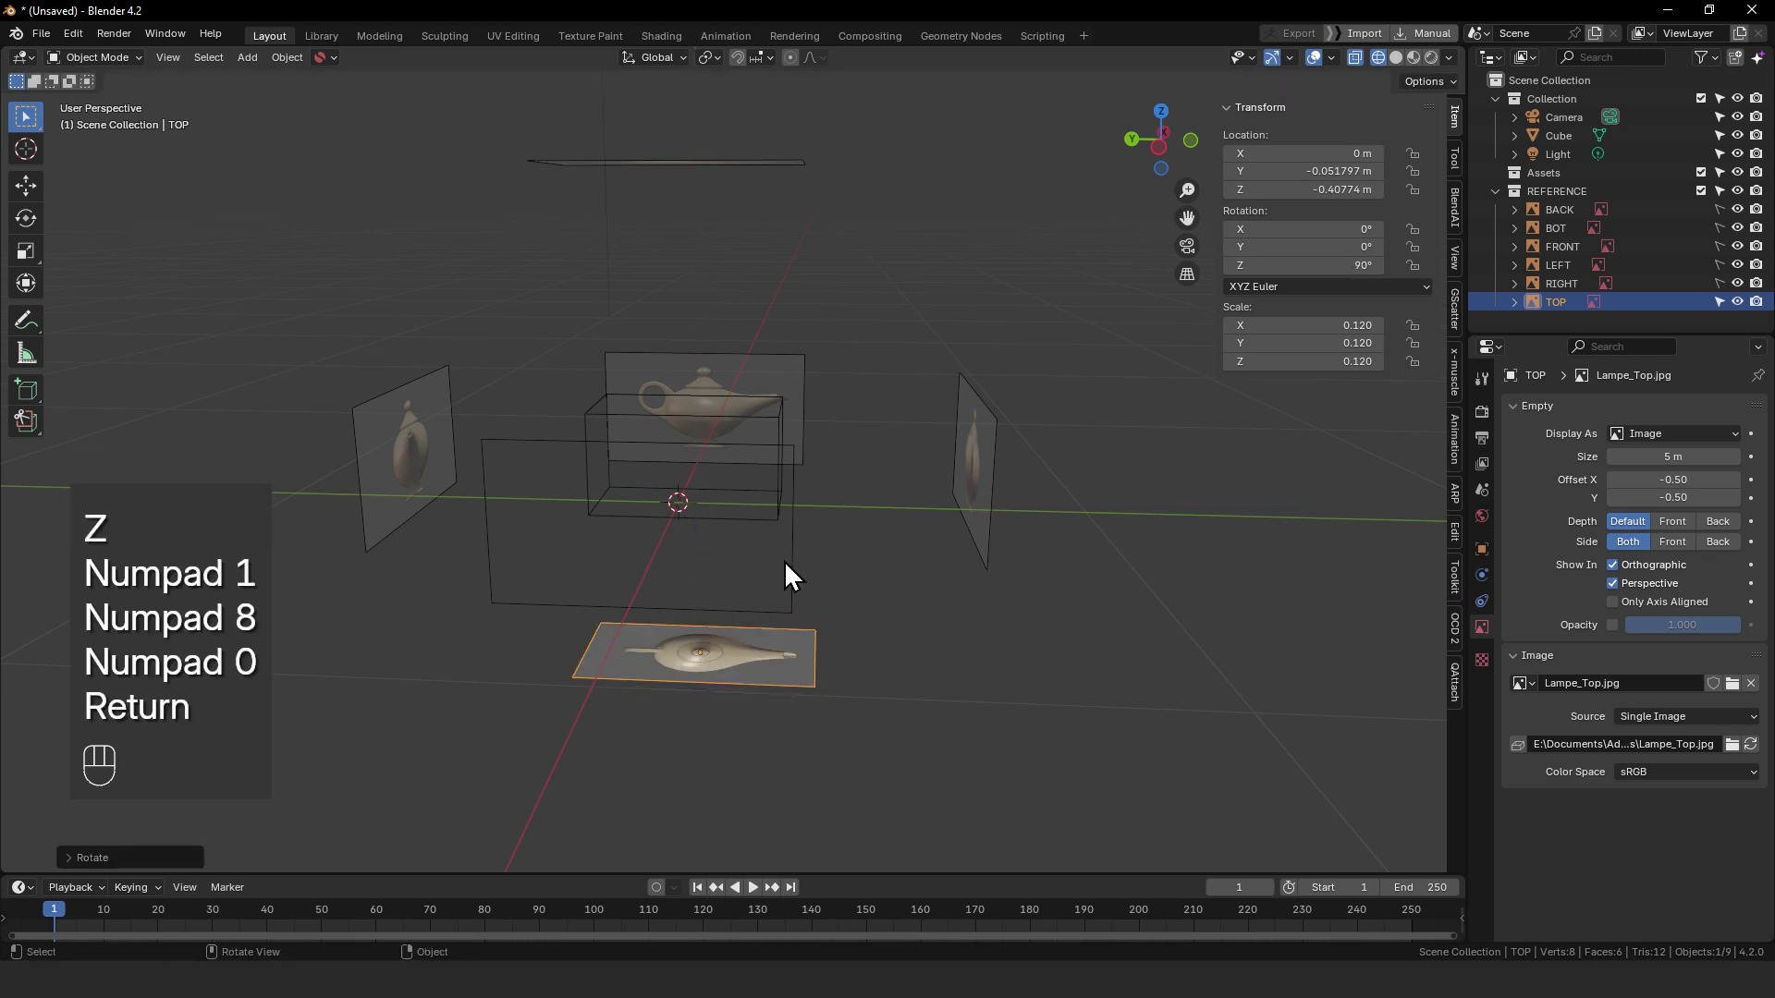
- Enable opacity for the TOP image at 0.3 and display only its front side
alt+middle_drag(784, 560, 868, 519)
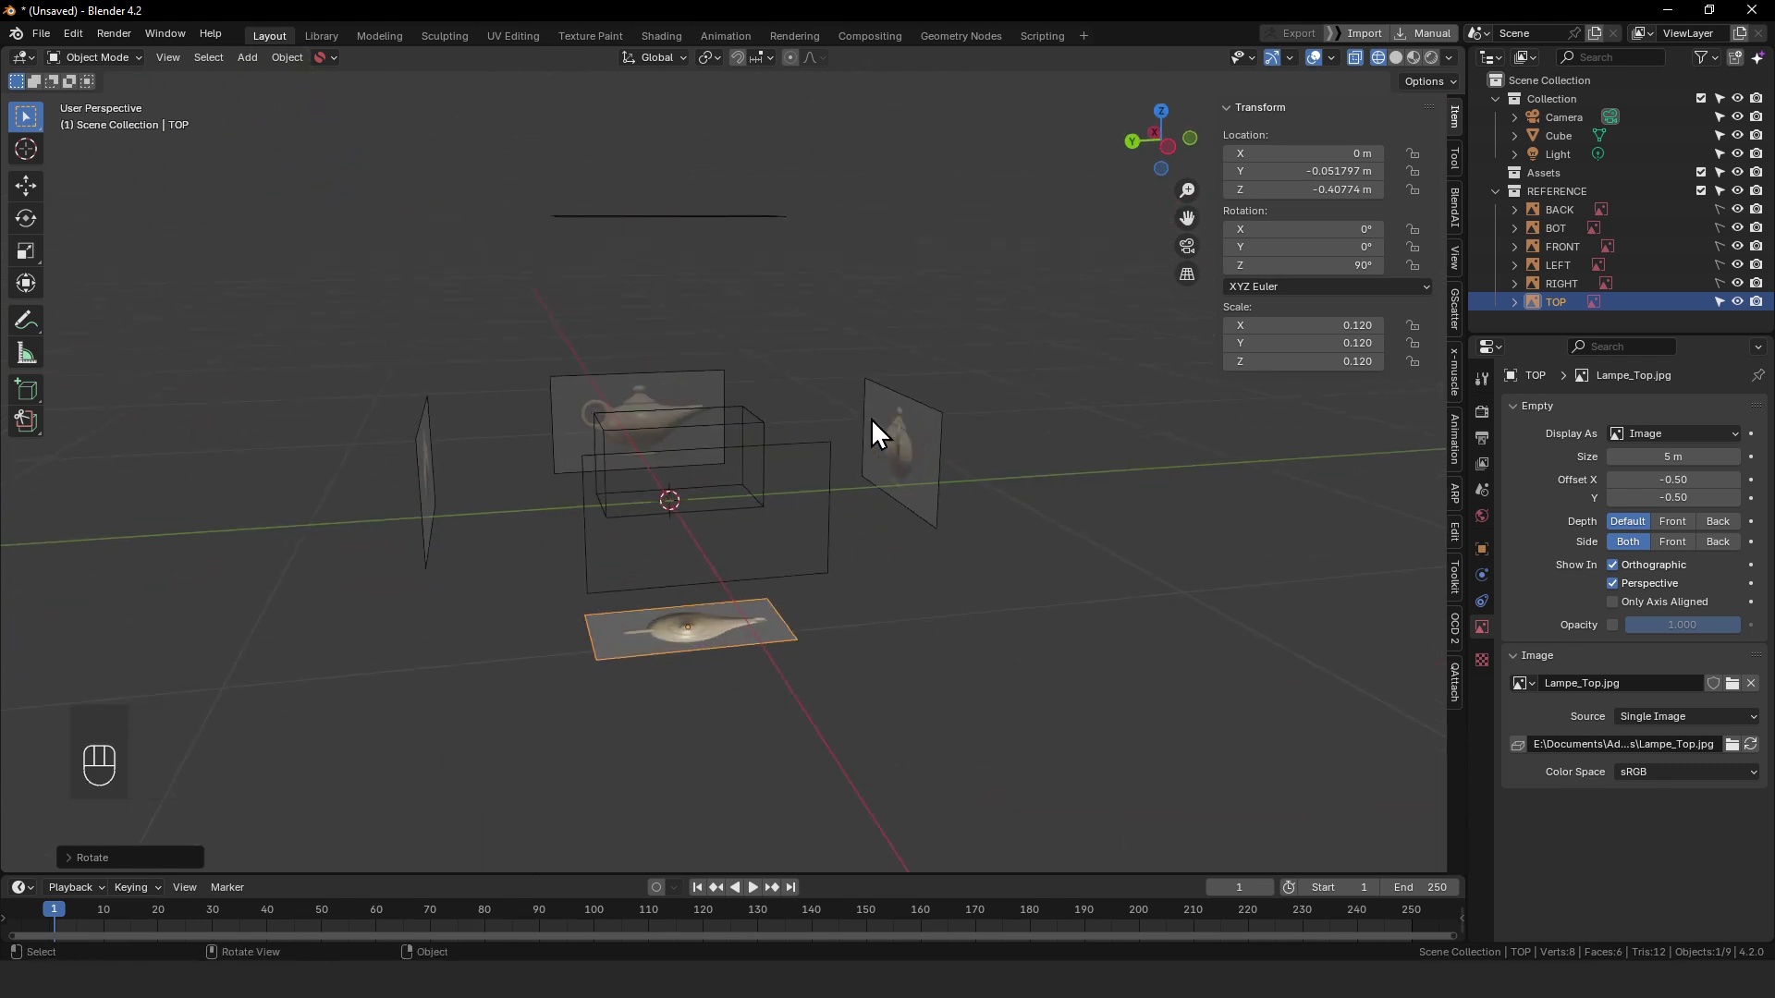
alt+middle_drag(872, 420, 932, 484)
alt+middle_drag(653, 392, 731, 565)
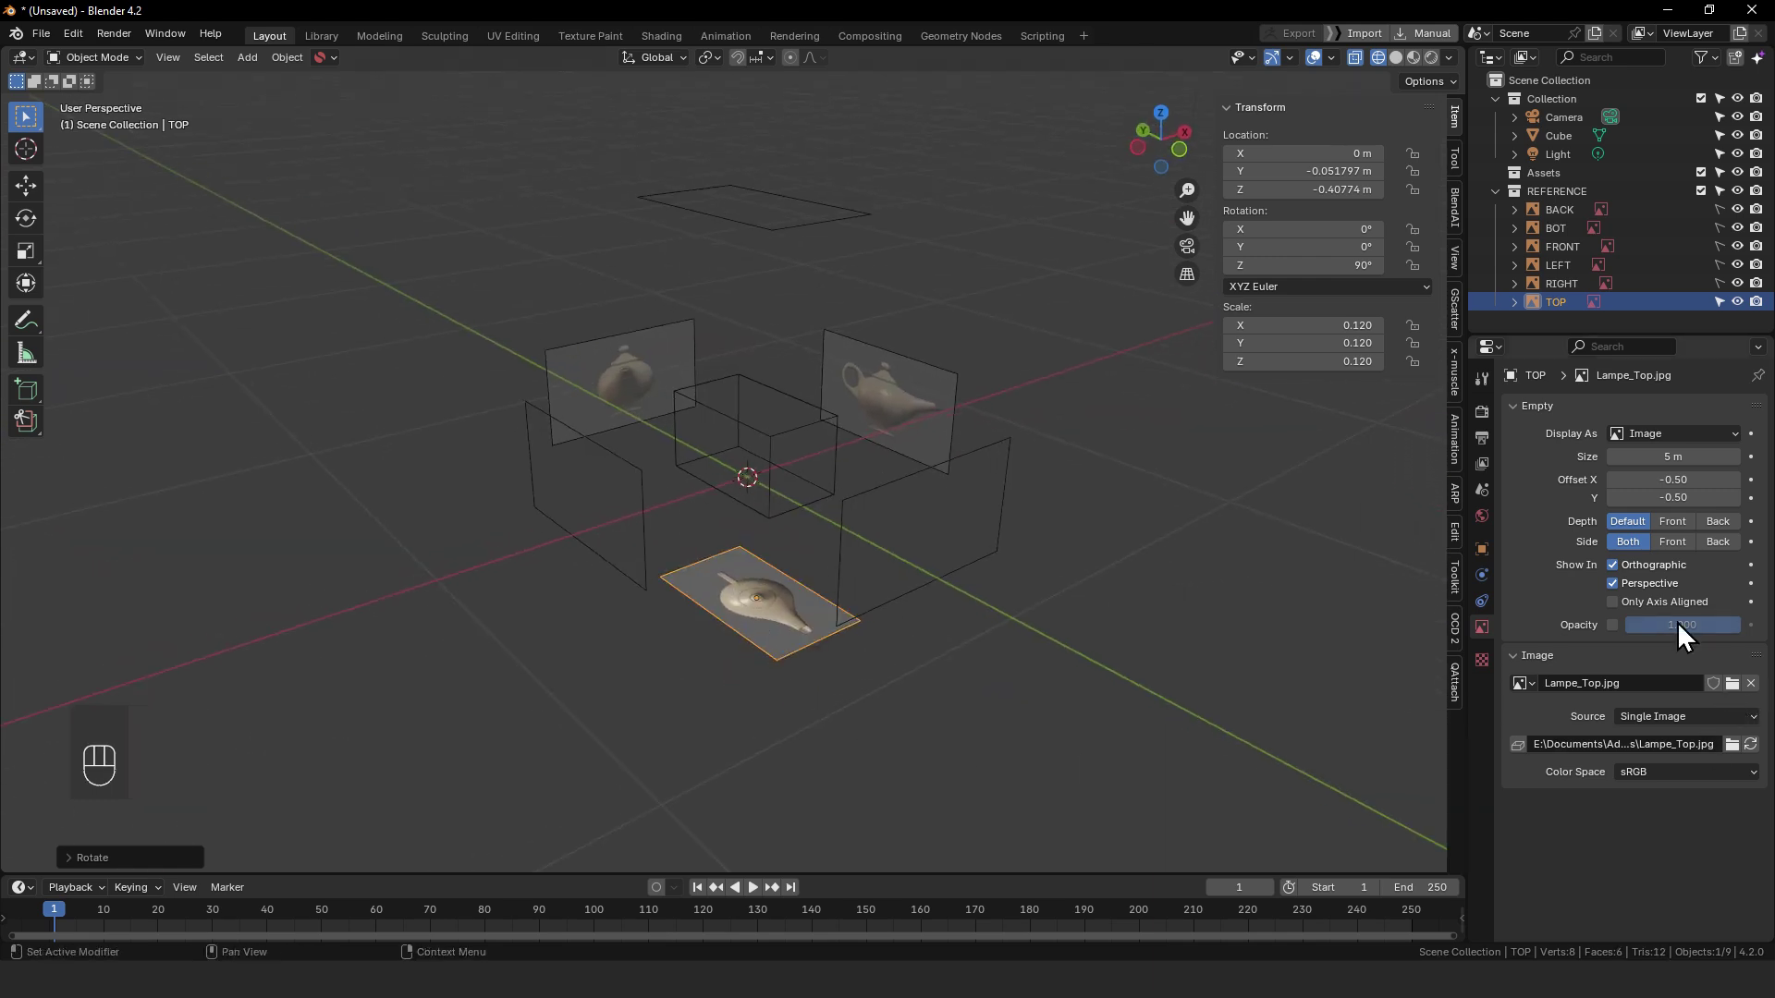
click(1613, 624)
click(1714, 625)
text(.3)
key(Return)
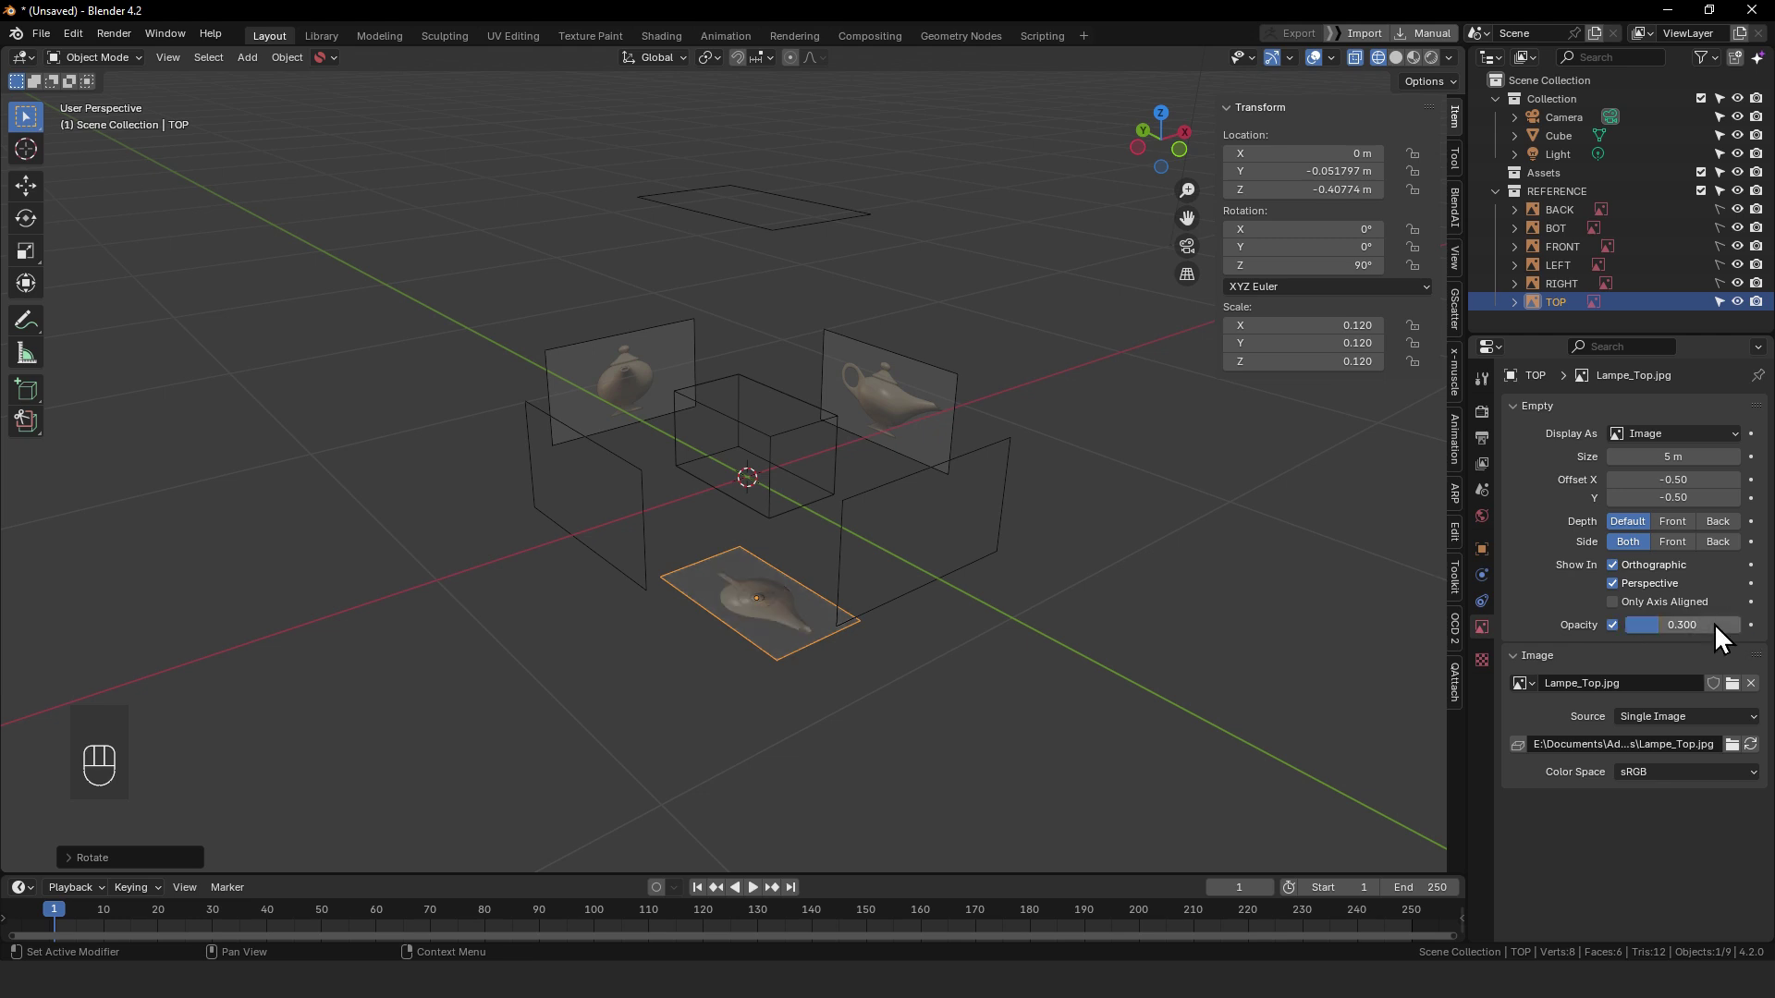
ctrl+alt+middle_drag(982, 638, 996, 521)
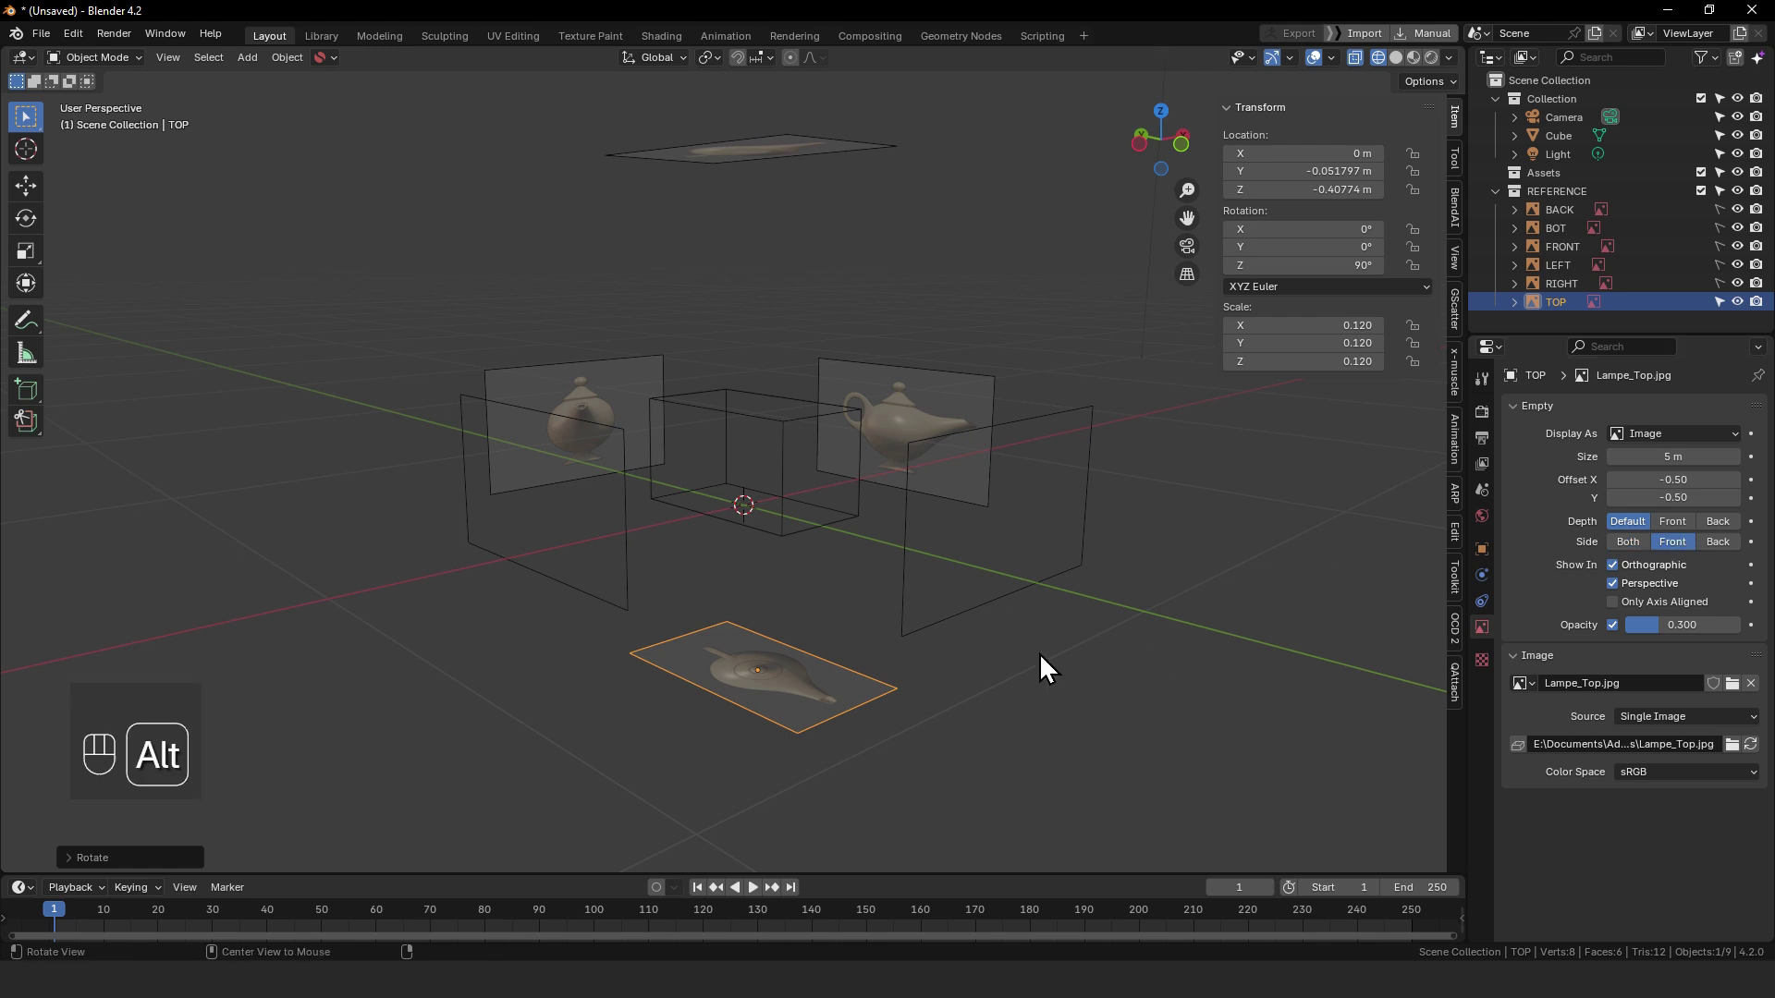
- Select the box between the reference images and switch the viewport to solid shading
alt+middle_drag(1039, 653, 756, 482)
click(755, 482)
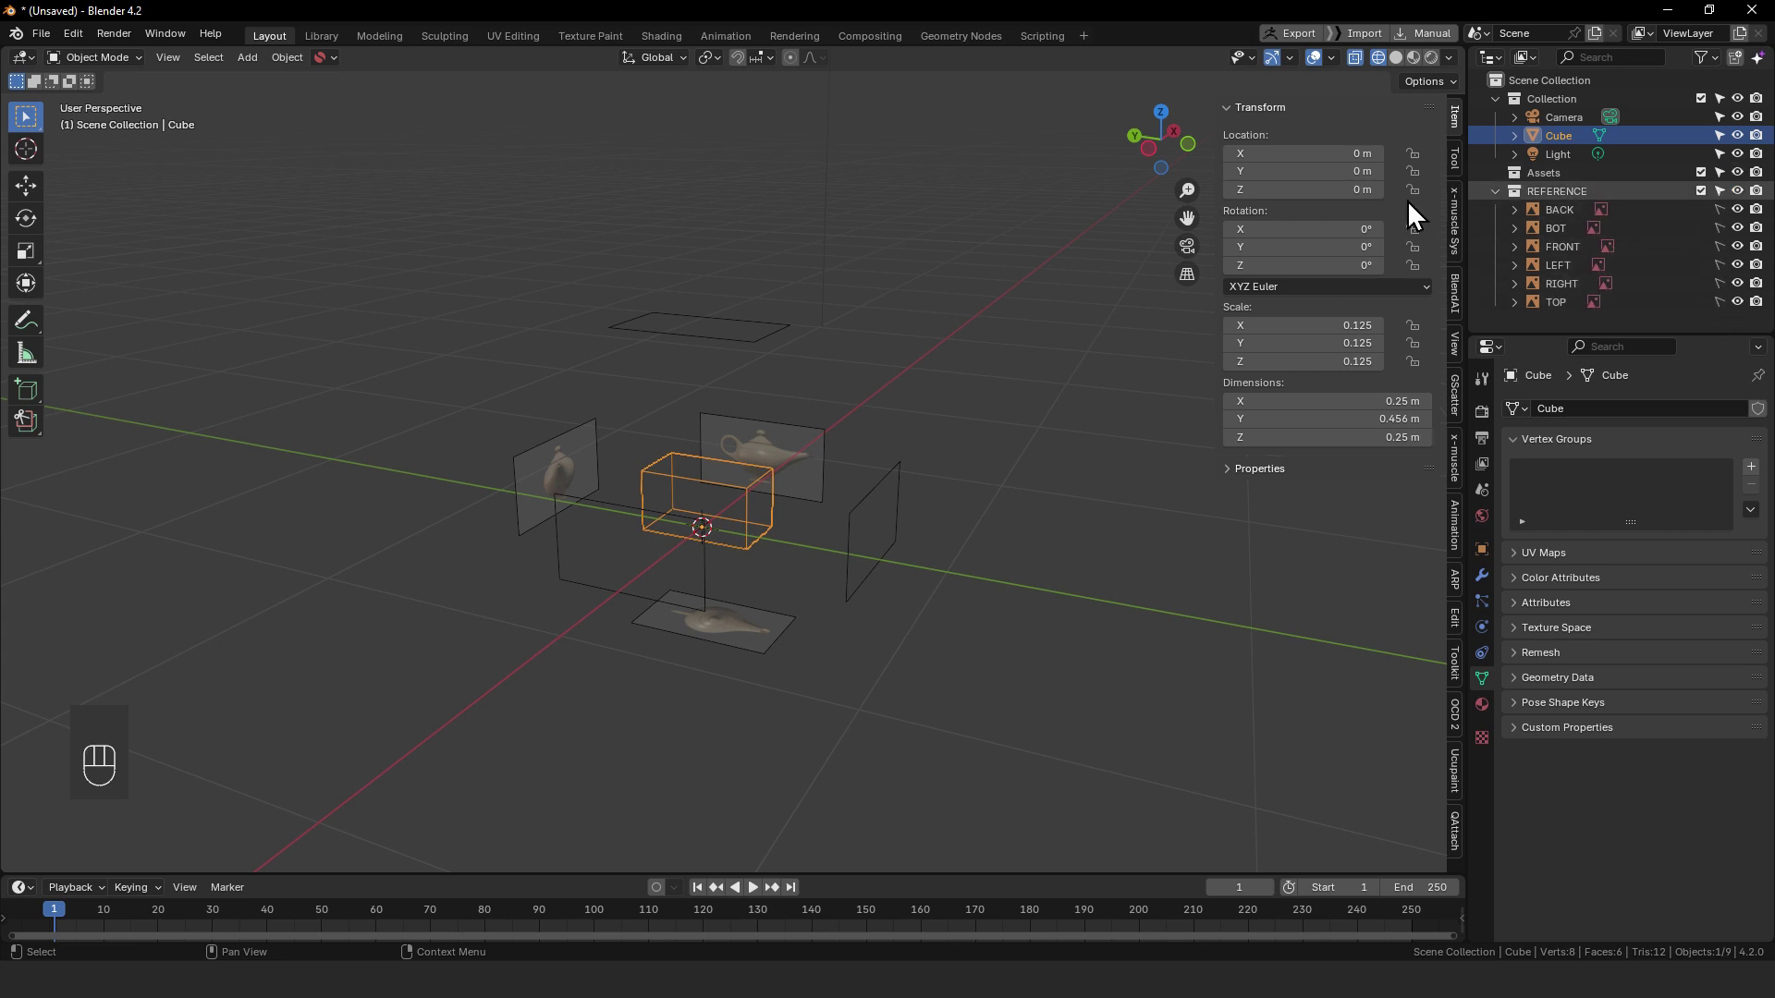
alt+middle_drag(1148, 519, 978, 558)
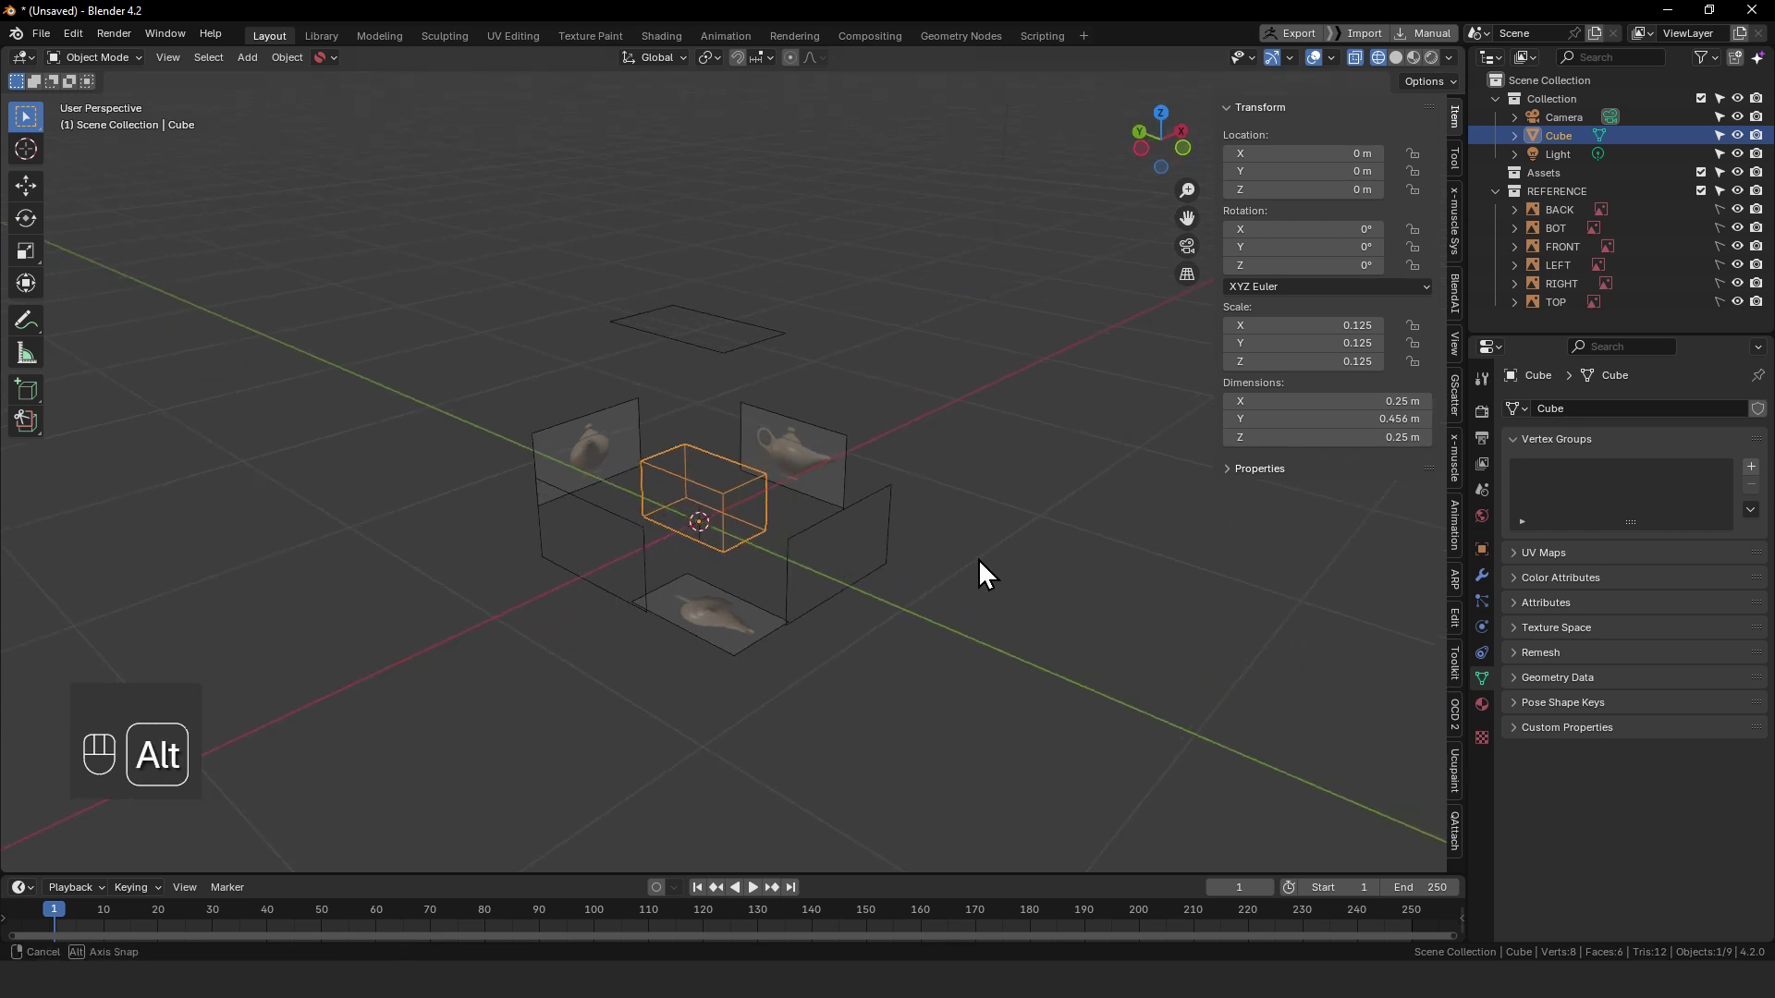
key(z)
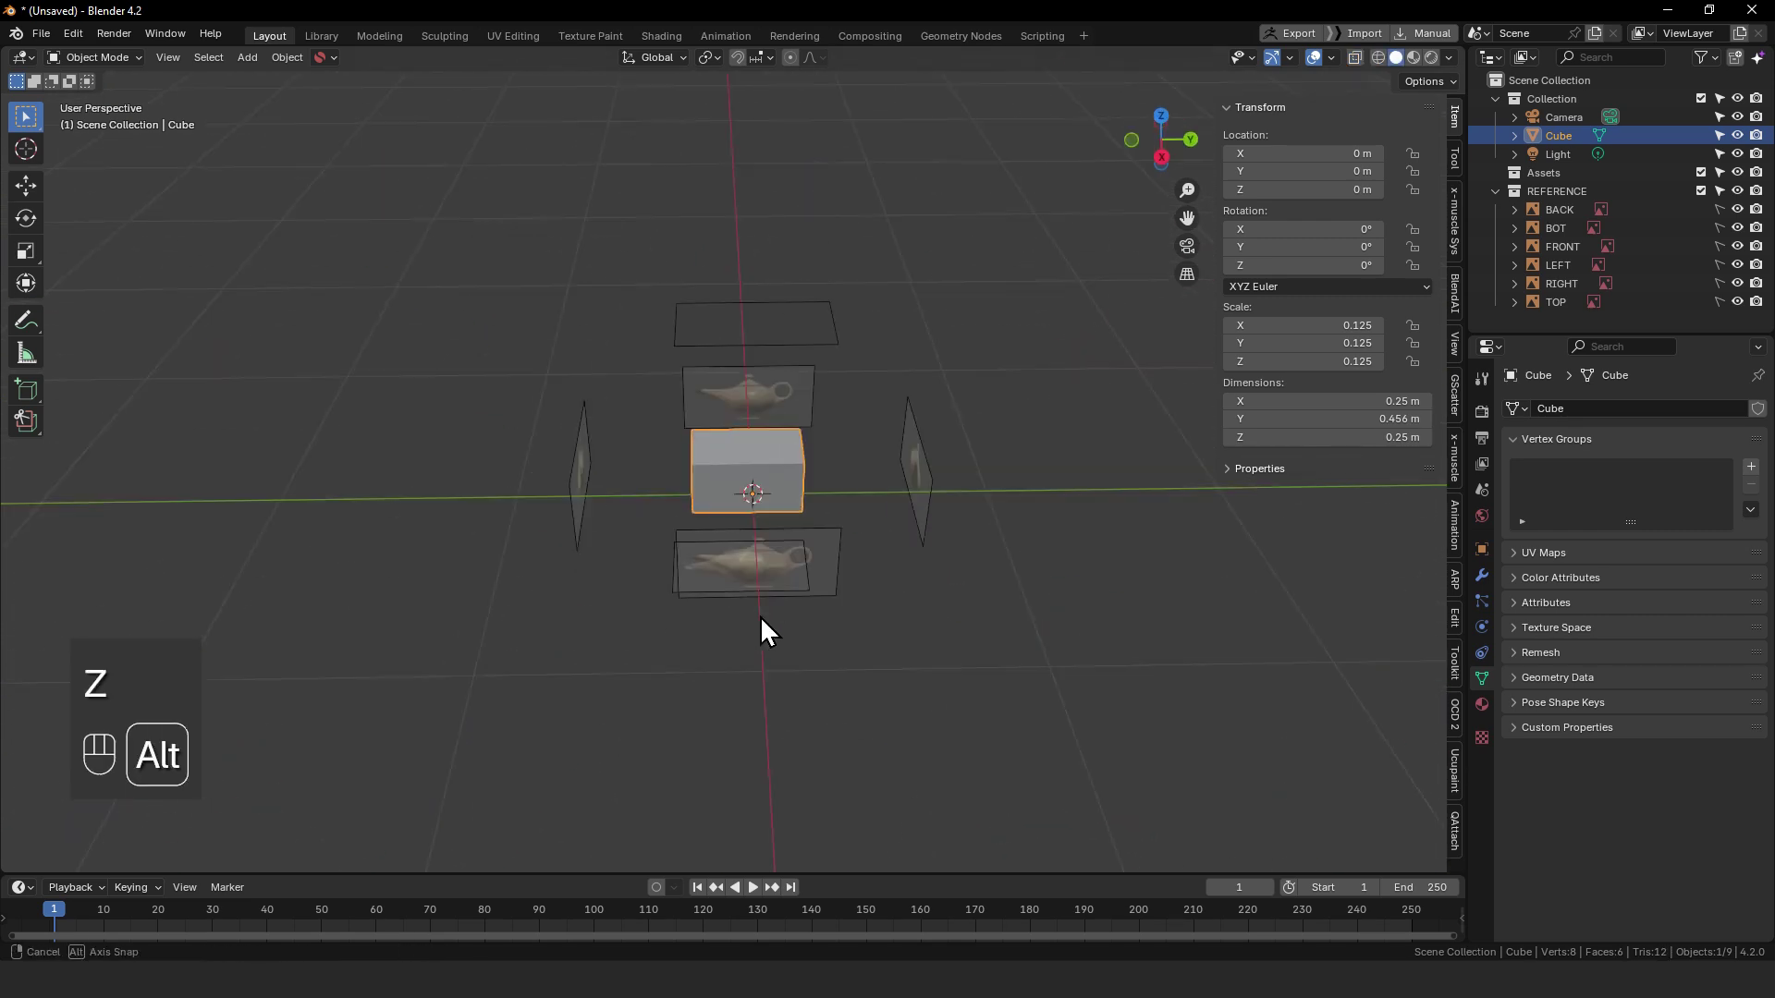